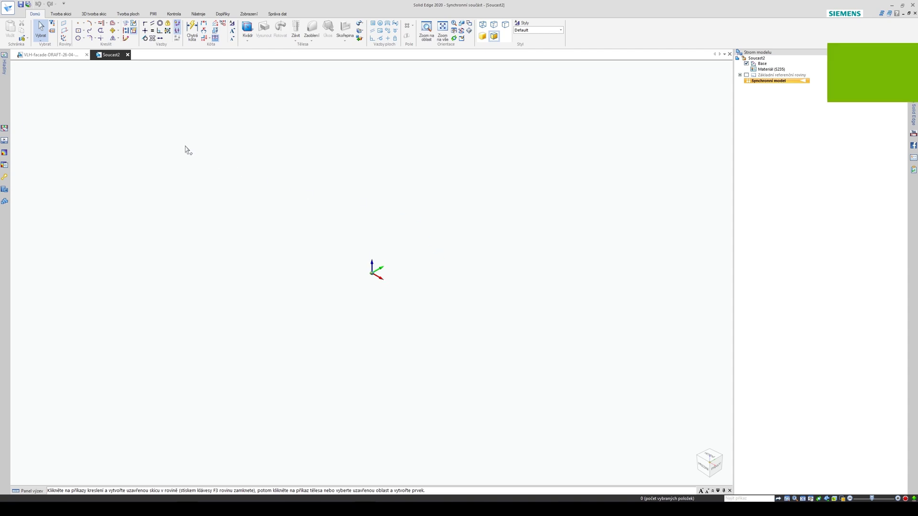
Step: Switch to the VLH-facade draft and examine the isolated steel bracket detail attached to the hatched concrete wall and slab
left_click(53, 56)
scroll(481, 299, "up", 5)
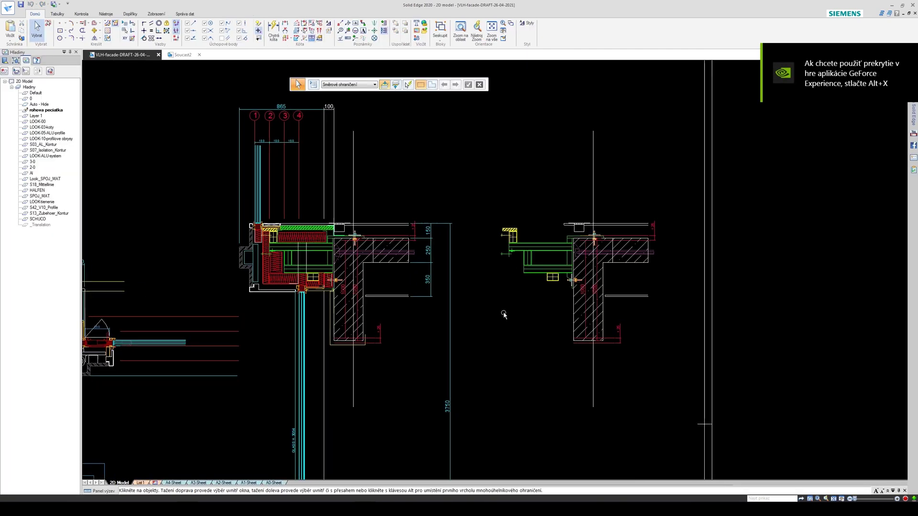
scroll(559, 209, "up", 5)
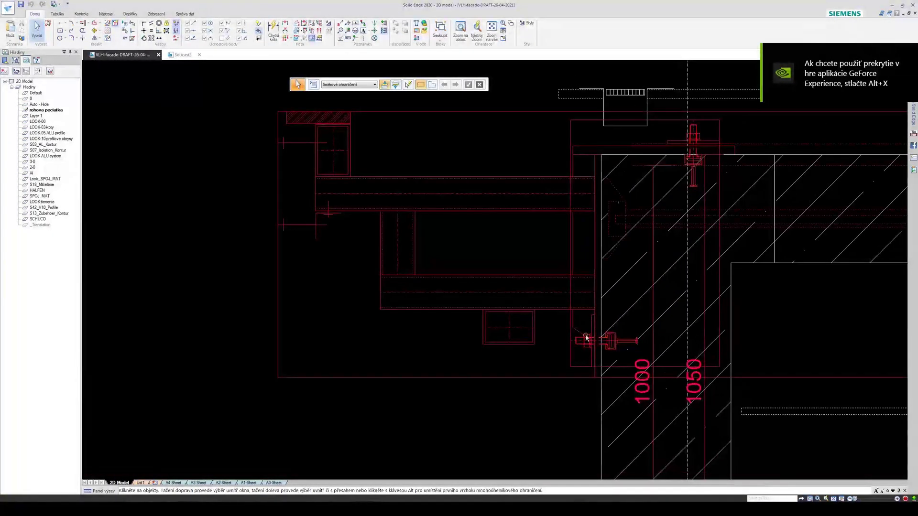
scroll(587, 339, "down", 5)
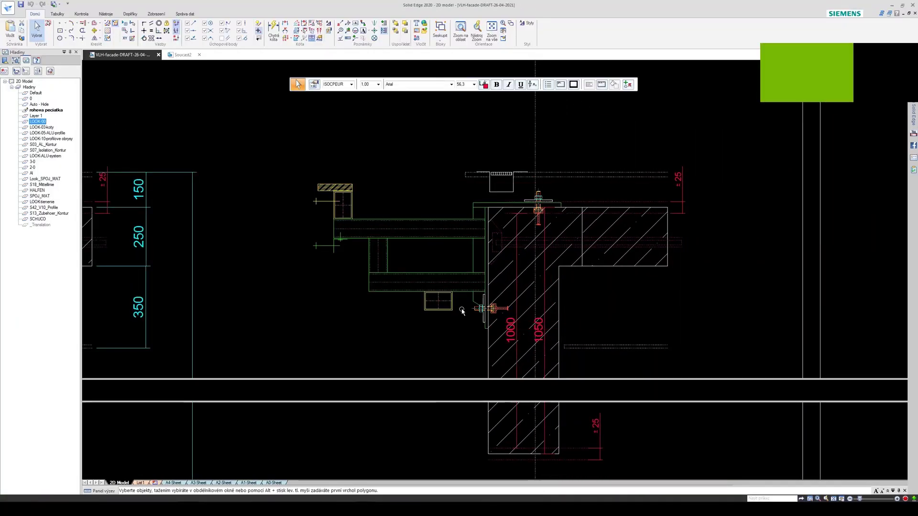
scroll(462, 312, "up", 4)
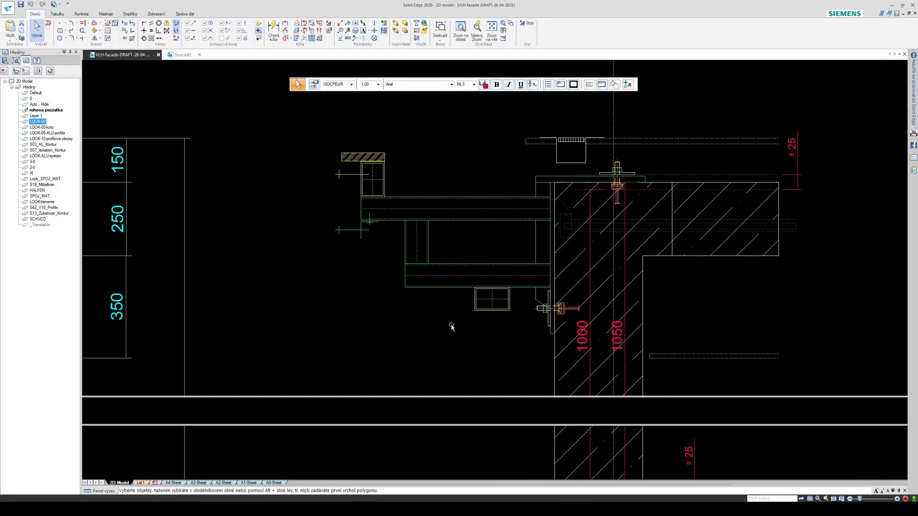
scroll(498, 287, "up", 3)
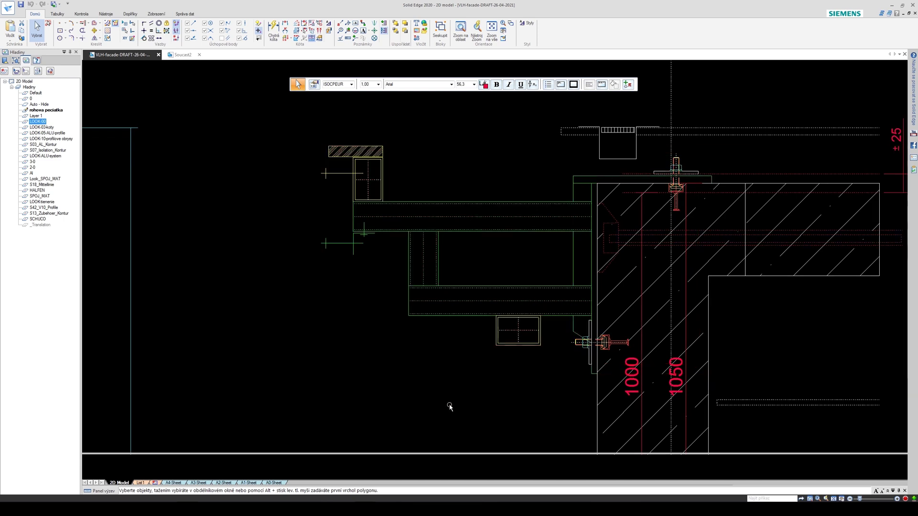
middle_click_drag(522, 407, 501, 384)
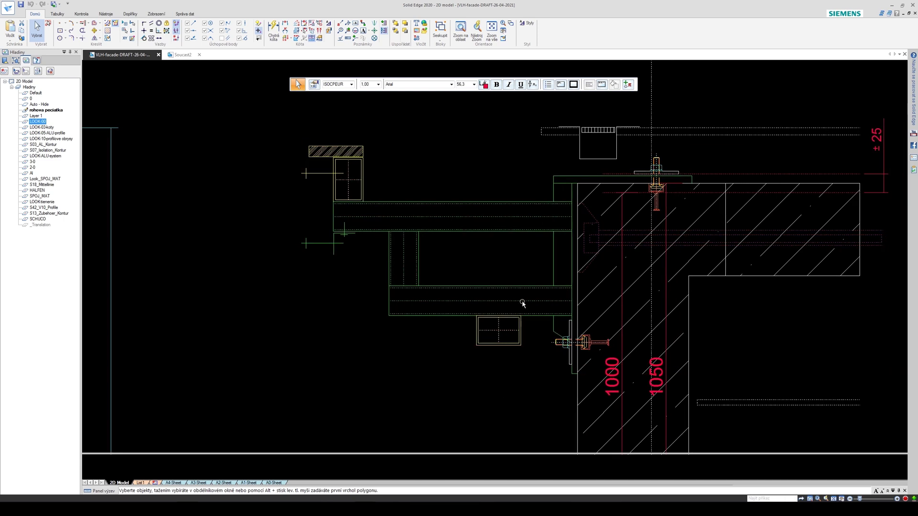
left_click(574, 205)
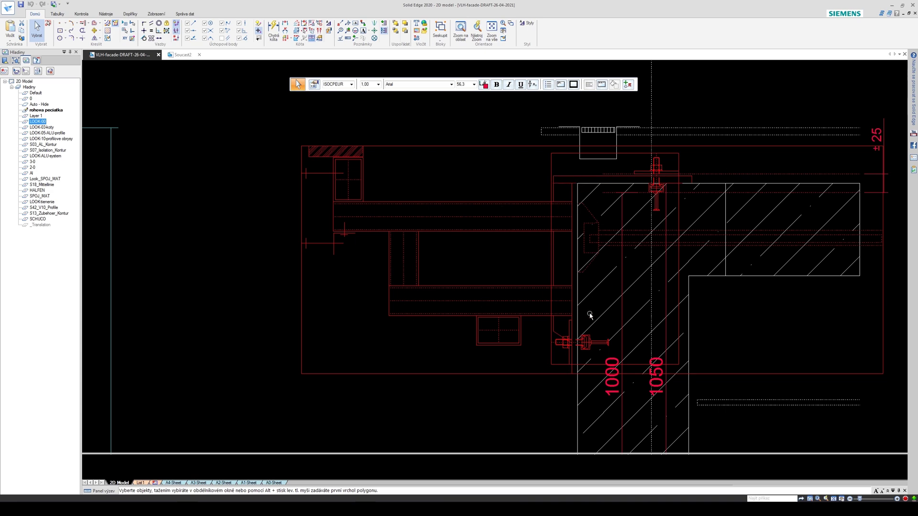
scroll(488, 411, "down", 3)
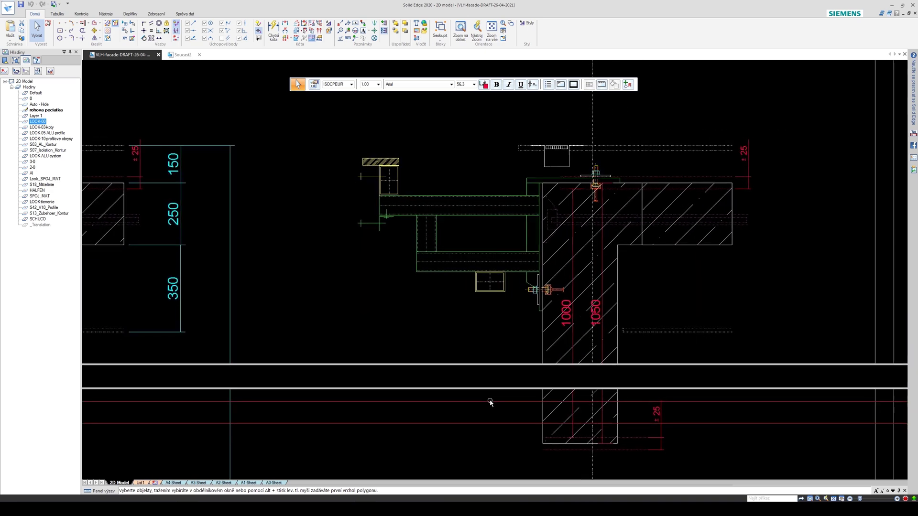
scroll(478, 311, "up", 3)
left_click(463, 292)
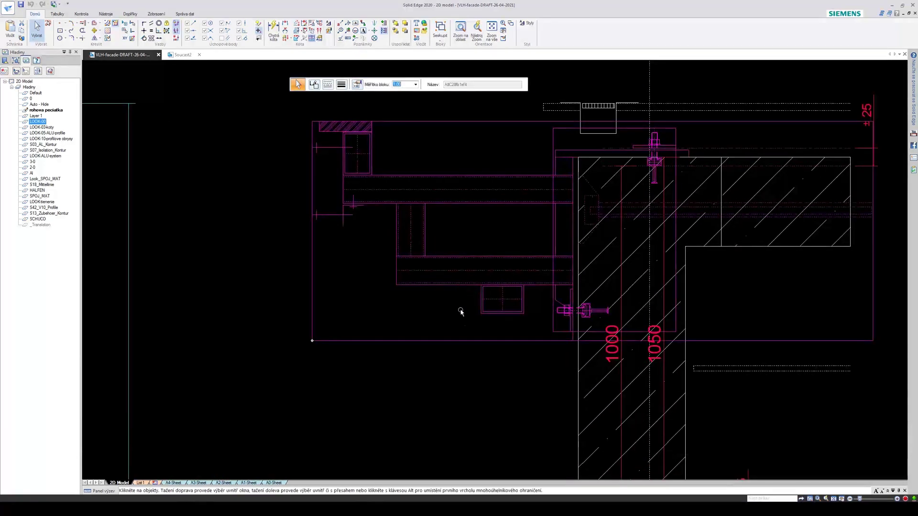
scroll(477, 356, "up", 1)
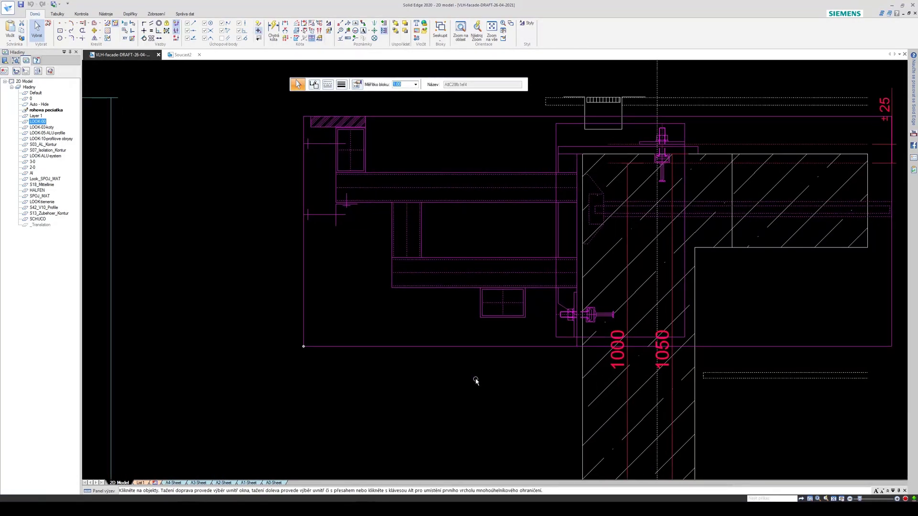
scroll(460, 290, "down", 1)
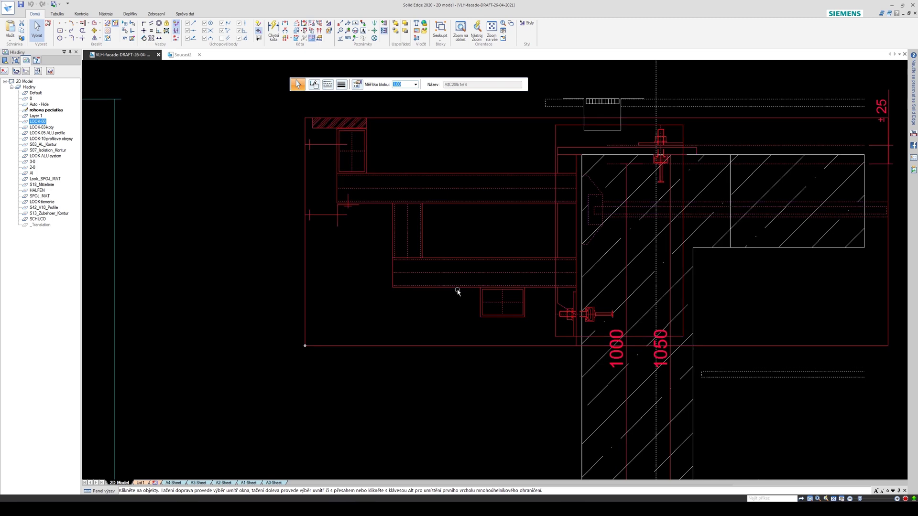
middle_click_drag(456, 294, 456, 298)
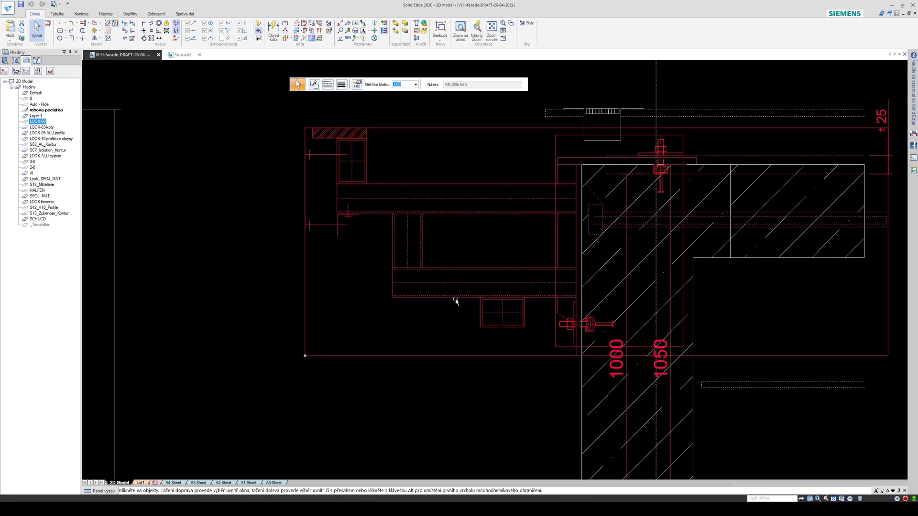
scroll(457, 300, "down", 2)
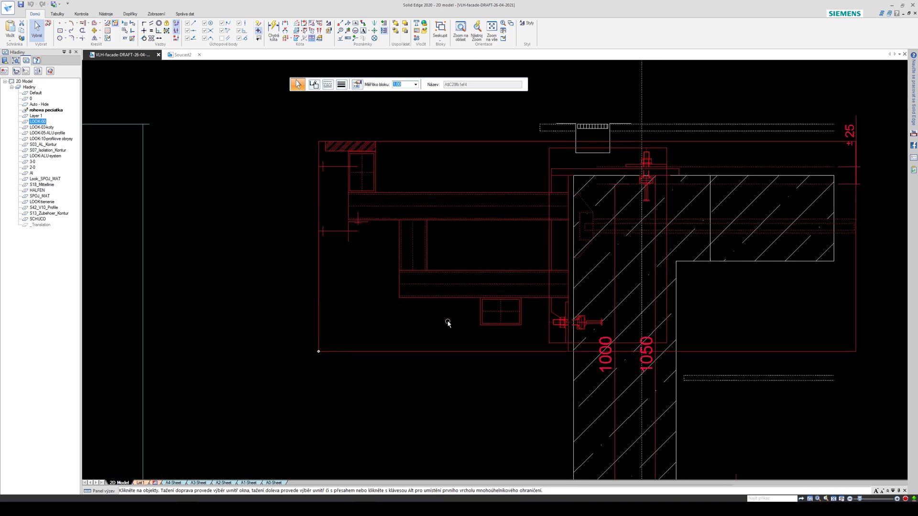
scroll(442, 391, "down", 3)
left_click(453, 369)
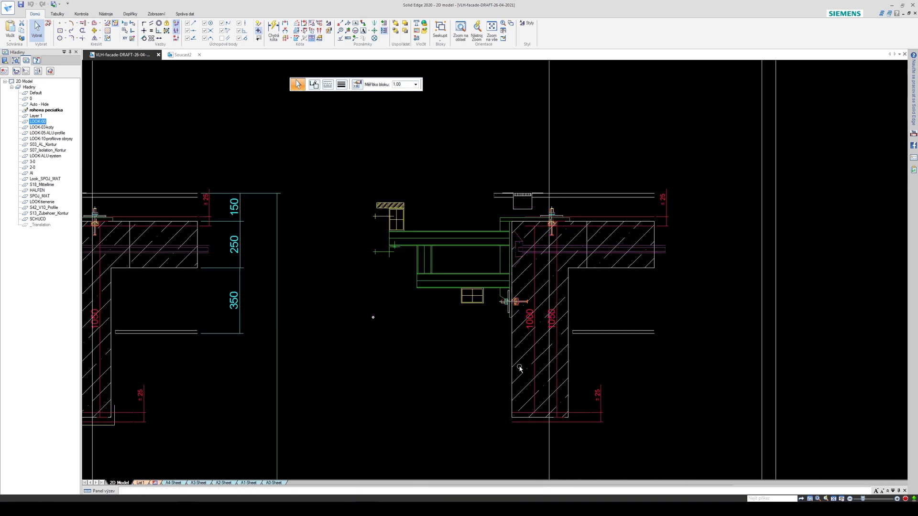
scroll(535, 264, "up", 2)
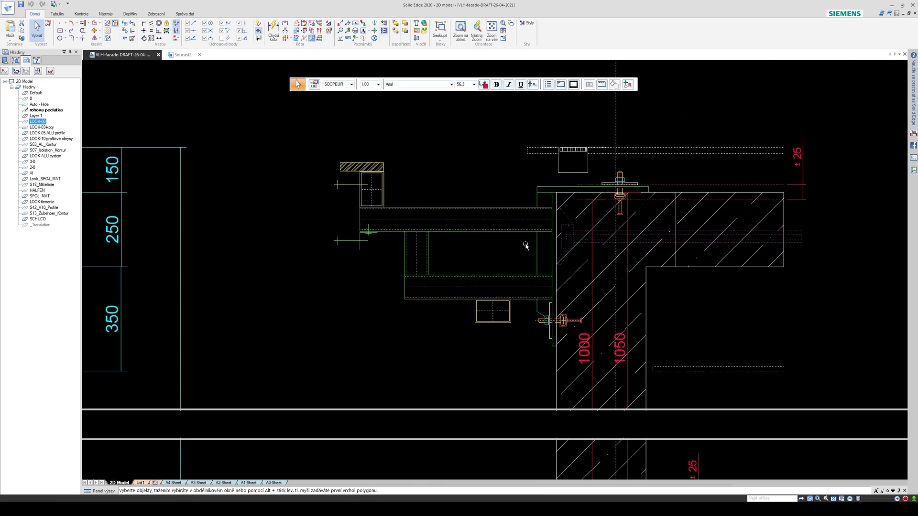
scroll(525, 248, "up", 1)
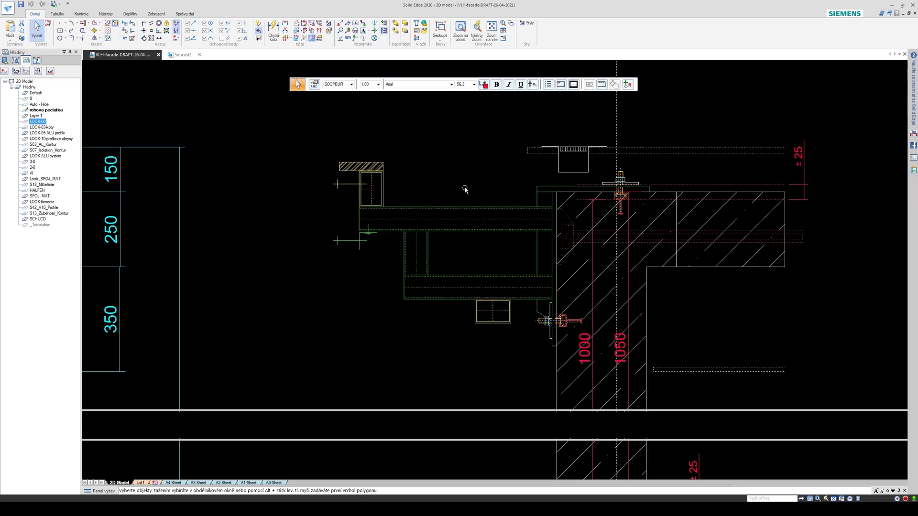
scroll(515, 341, "down", 3)
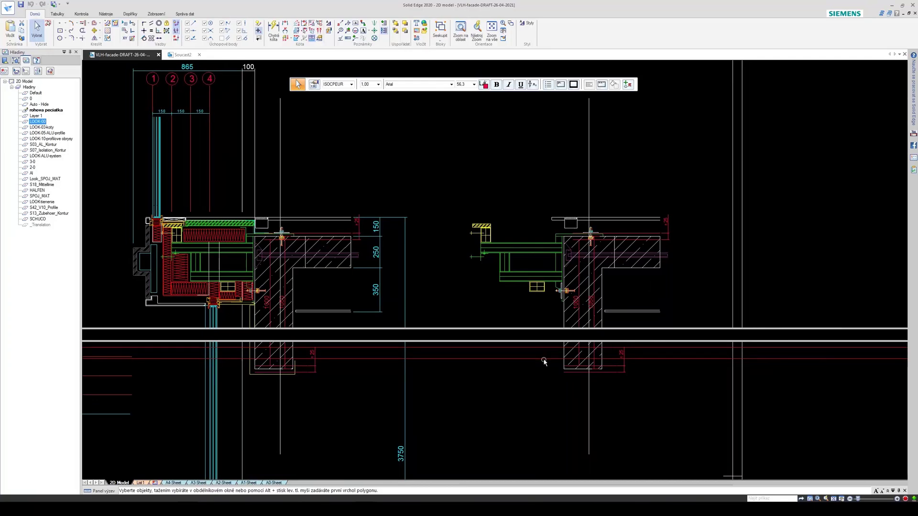
scroll(546, 362, "up", 3)
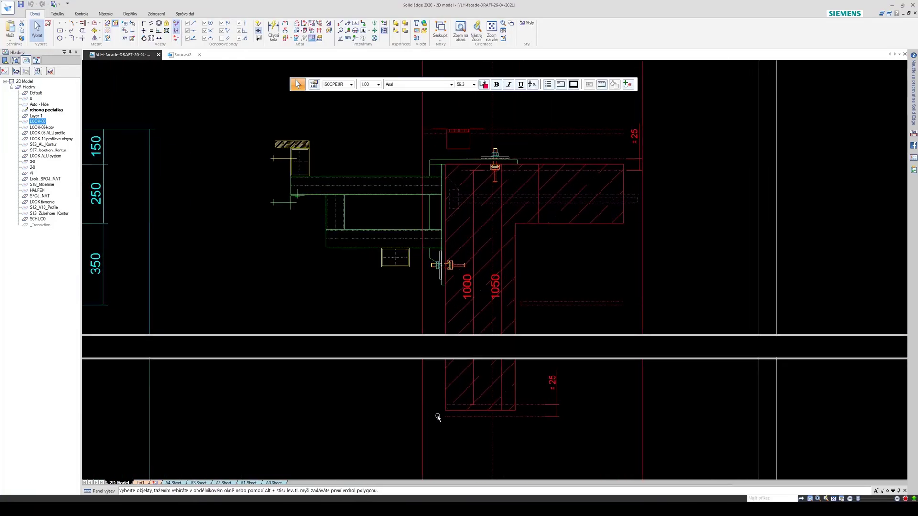
scroll(450, 393, "up", 2)
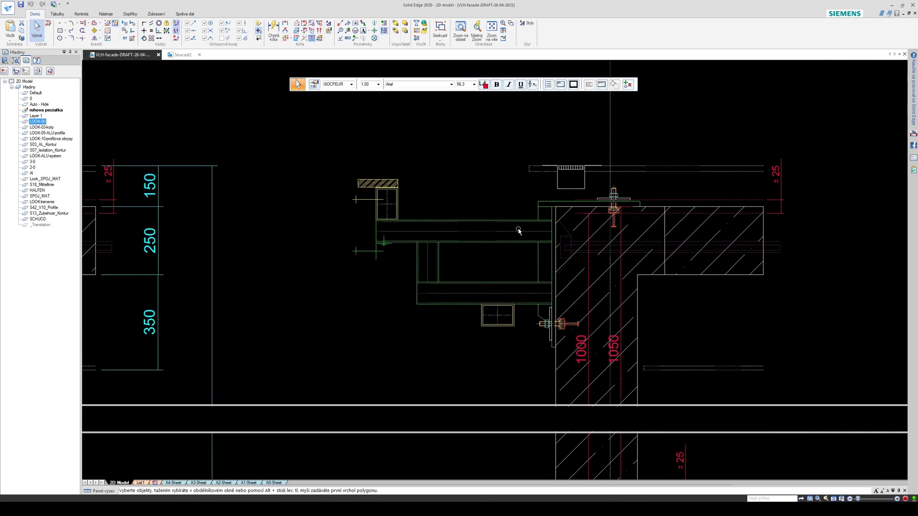
Step: Examine the upper and lower anchor bolt connections between the steel bracket and the concrete in close-up
scroll(536, 347, "up", 4)
left_click(469, 344)
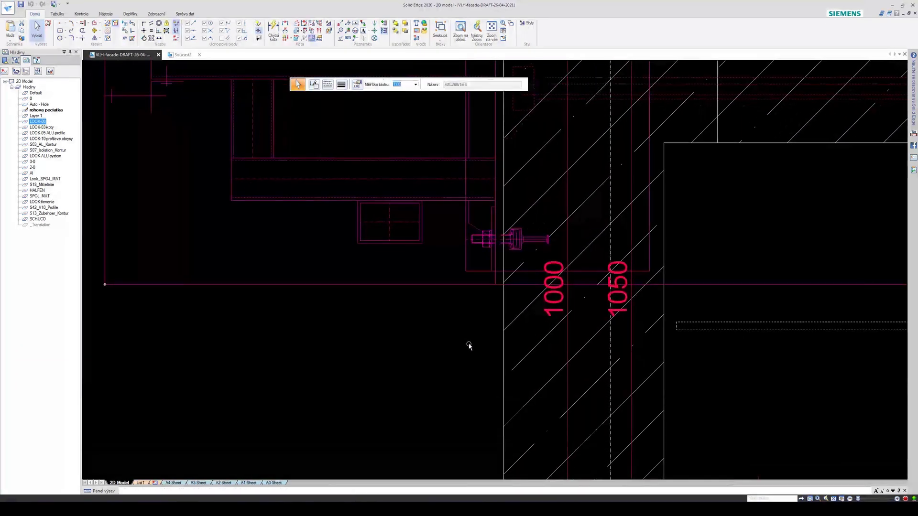
scroll(517, 243, "down", 1)
mouse_move(517, 243)
middle_mouse_down()
mouse_move(507, 317)
mouse_move(475, 414)
middle_mouse_up()
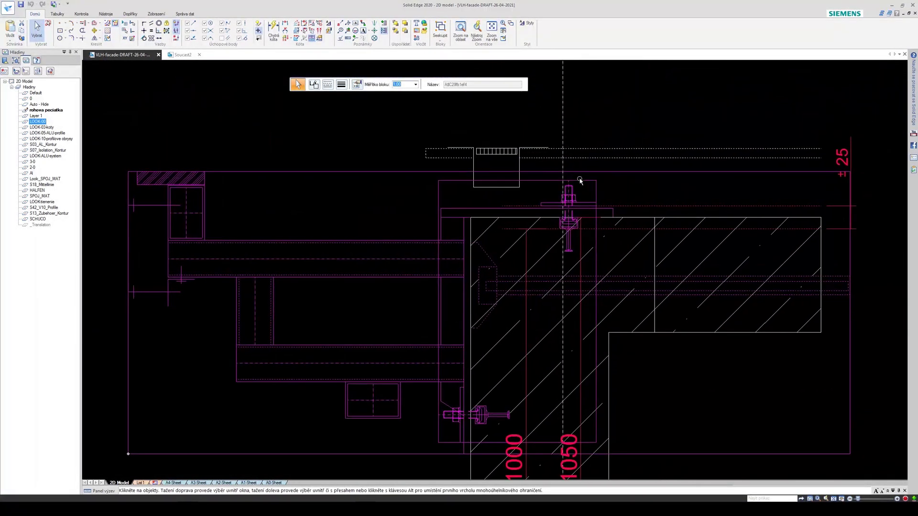
scroll(579, 234, "up", 6)
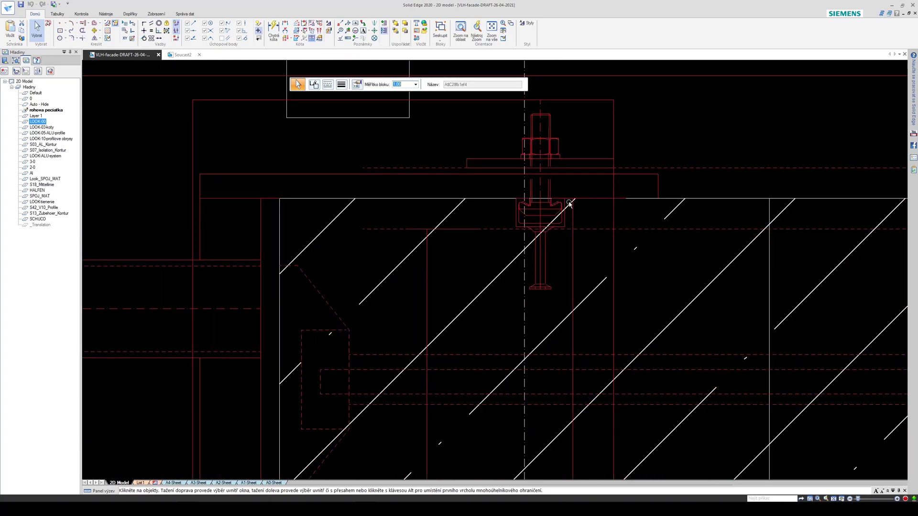
scroll(568, 217, "down", 3)
middle_click_drag(516, 277, 545, 110)
scroll(419, 297, "up", 3)
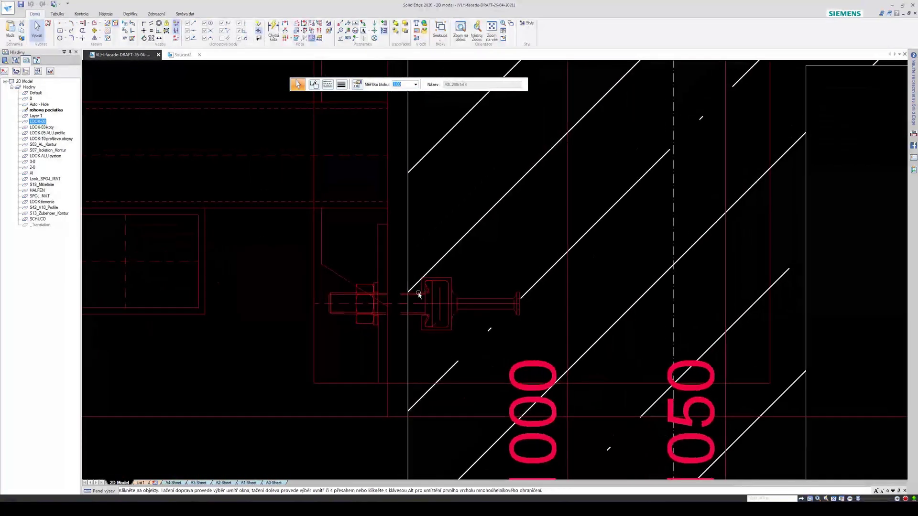
scroll(418, 317, "down", 4)
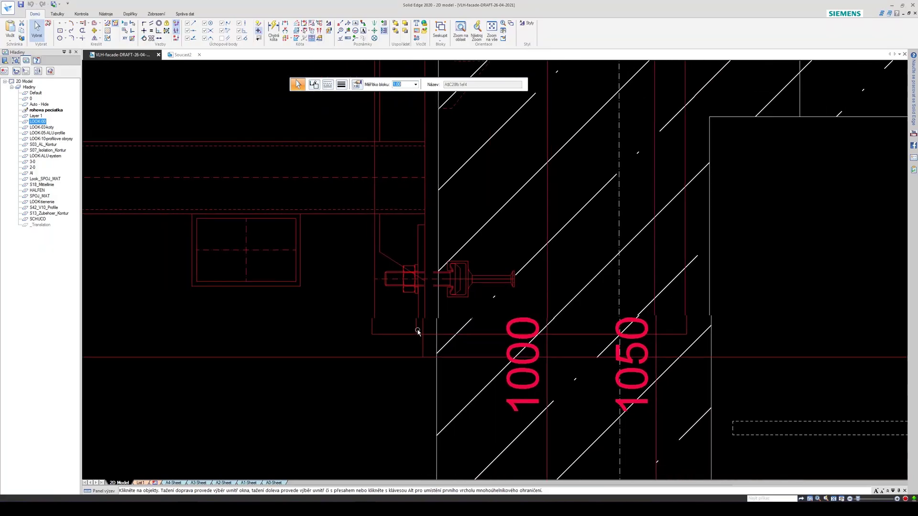
scroll(506, 232, "down", 2)
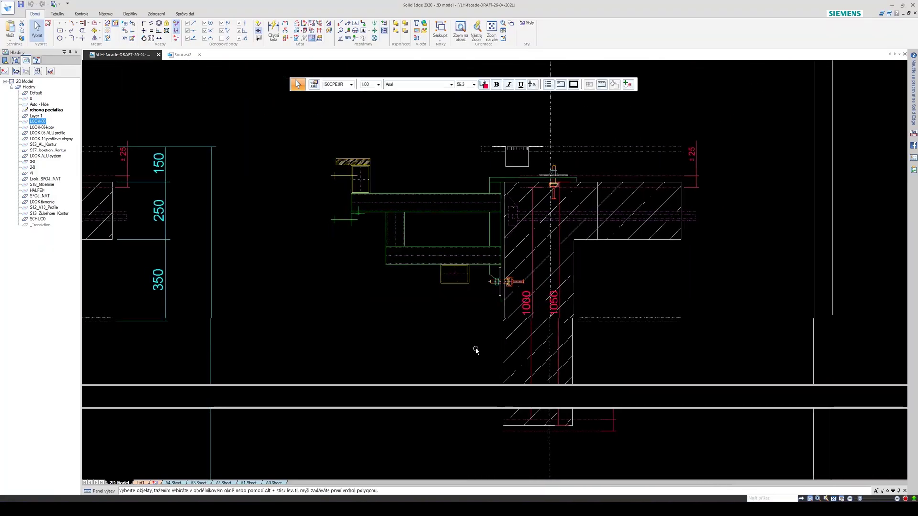
Step: Examine the complete facade section with insulation, glazing and cladding, and identify the steel bracket block within it
scroll(475, 349, "up", 2)
mouse_move(460, 213)
middle_mouse_down()
mouse_move(484, 205)
mouse_move(737, 238)
middle_mouse_up()
scroll(485, 205, "down", 1)
middle_click_drag(440, 243, 646, 255)
scroll(362, 223, "up", 1)
mouse_move(362, 222)
middle_mouse_down()
mouse_move(413, 244)
mouse_move(427, 294)
middle_mouse_up()
middle_click_drag(435, 135, 438, 196)
scroll(436, 182, "down", 2)
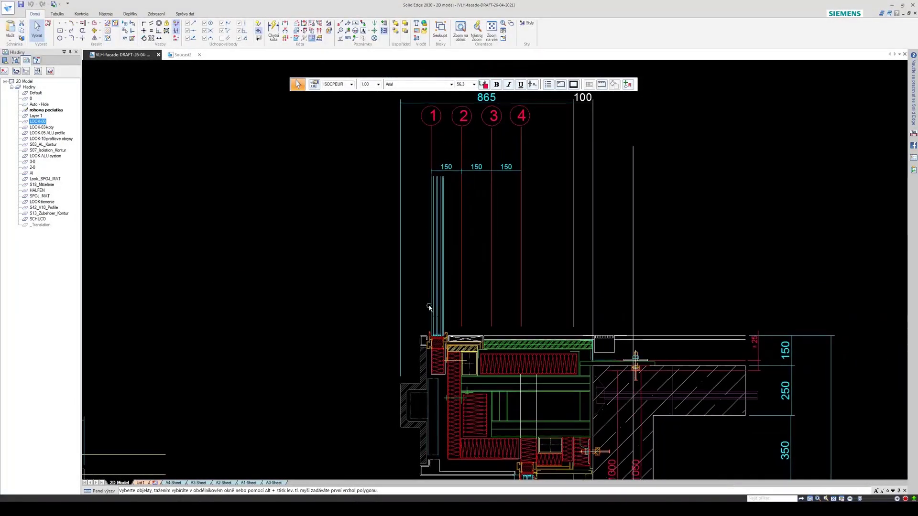
scroll(426, 303, "up", 5)
scroll(334, 280, "down", 2)
middle_click_drag(469, 308, 459, 236)
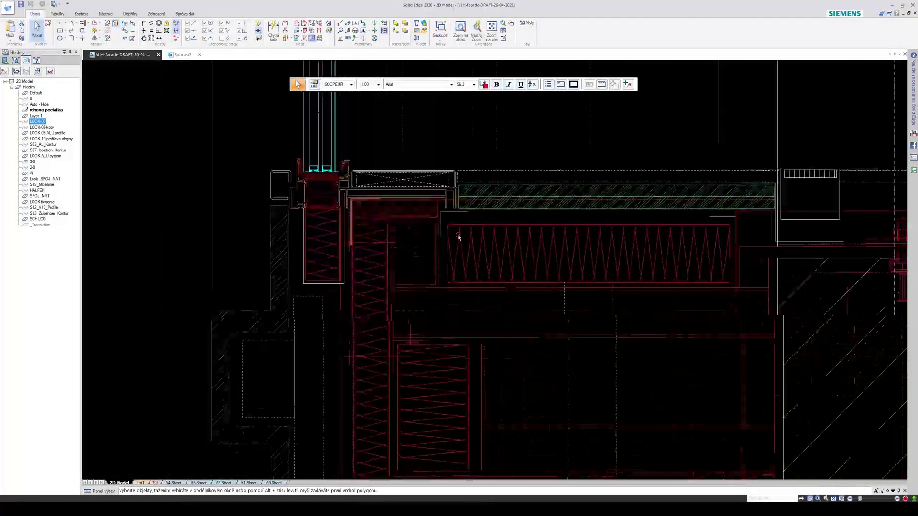
scroll(491, 313, "down", 2)
left_click(251, 417)
scroll(285, 446, "down", 2)
scroll(284, 446, "down", 1)
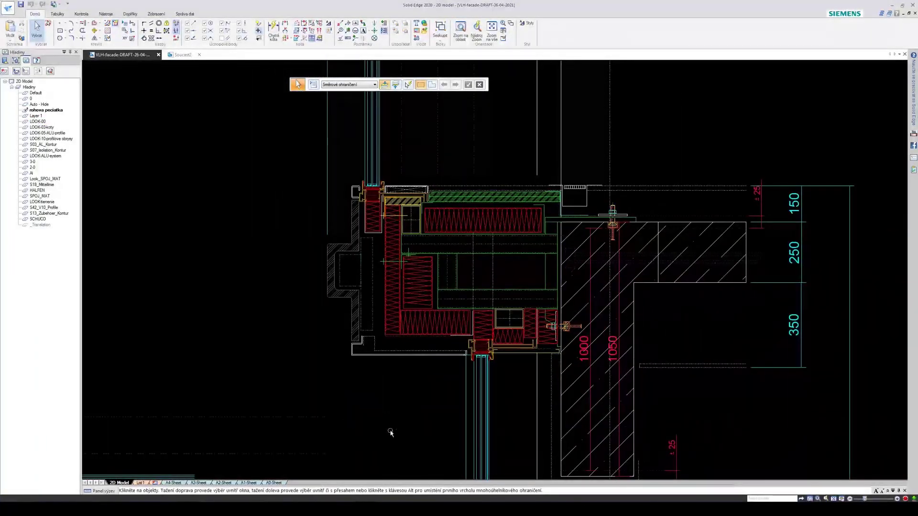
left_click(452, 259)
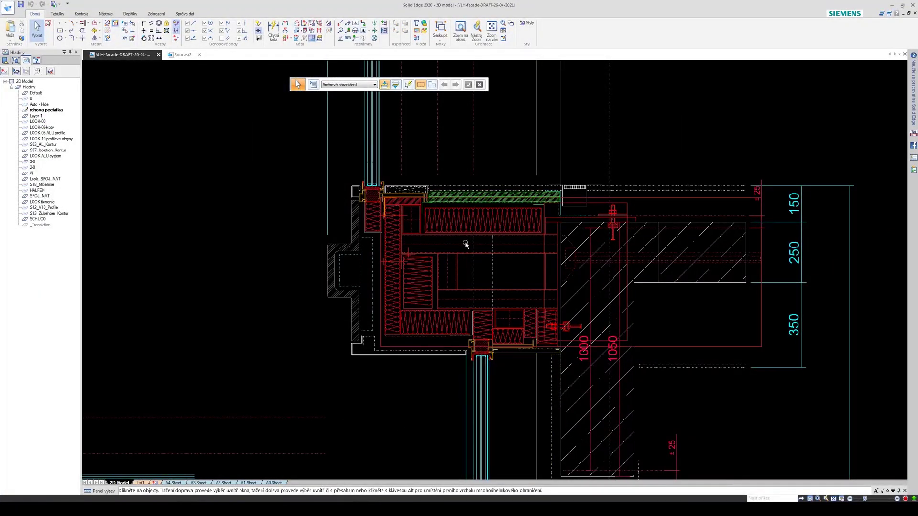
scroll(524, 297, "down", 1)
left_click(524, 297)
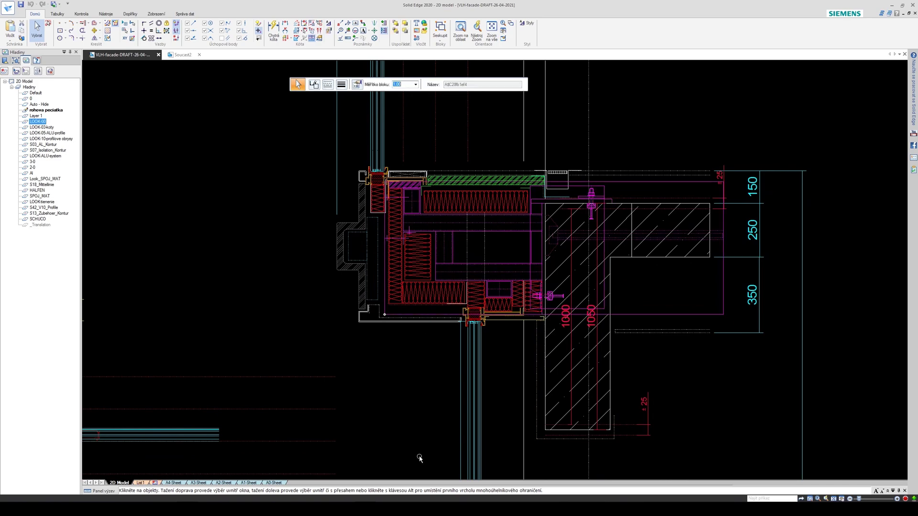
left_click(414, 441)
scroll(416, 401, "up", 1)
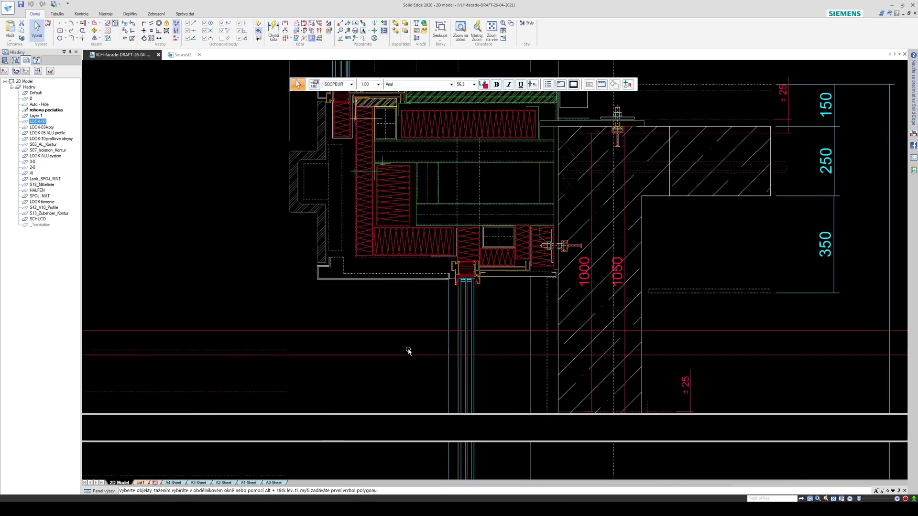
Step: Dimension the horizontal distance from the upper beam's outer end to the concrete wall at scale 10, placing the dimension below the facade section
right_click(415, 373)
left_click(401, 386)
scroll(385, 301, "up", 2)
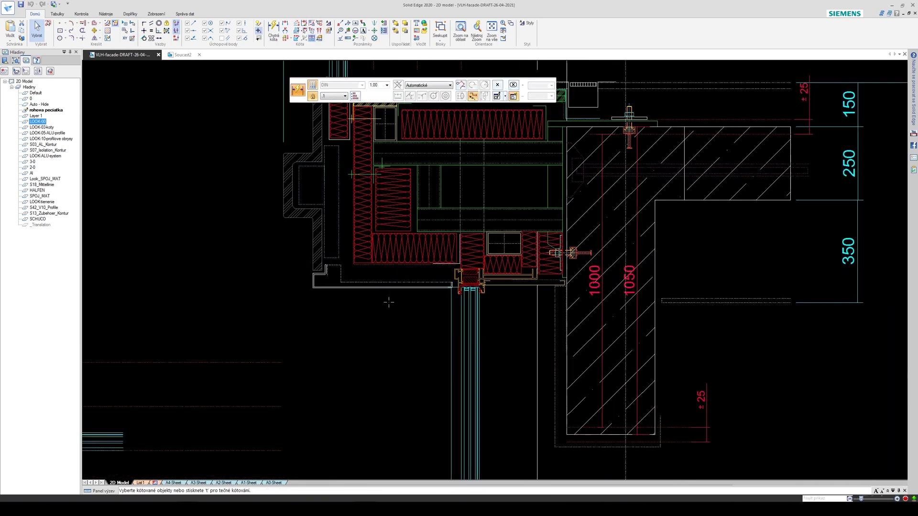
left_click(385, 193)
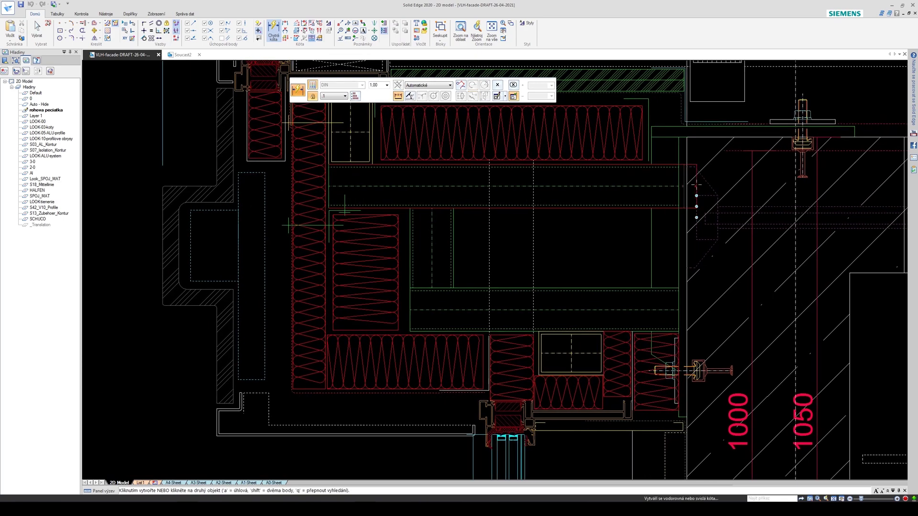
left_click(686, 184)
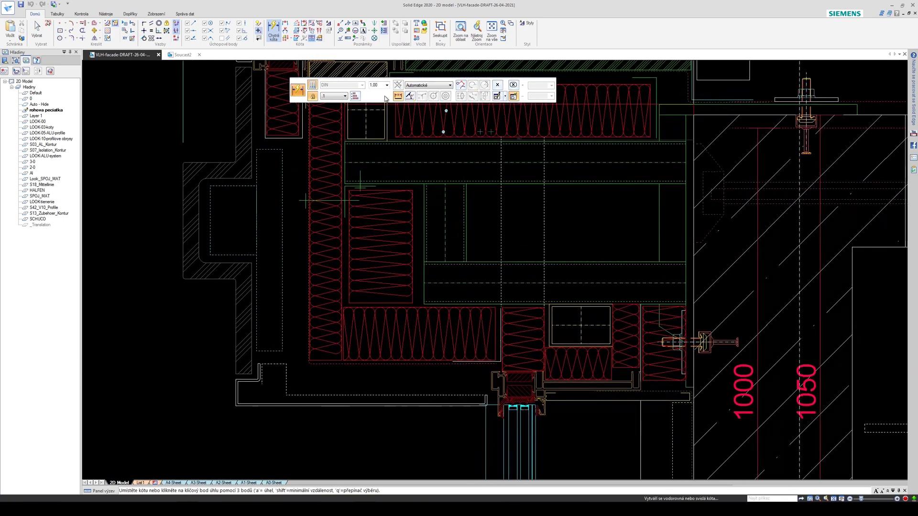
left_click(385, 86)
left_click(384, 98)
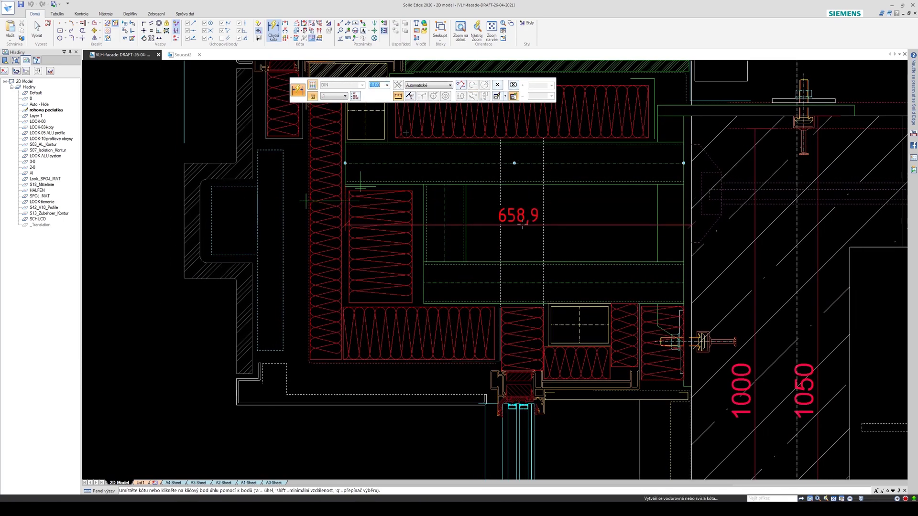
left_click(436, 341)
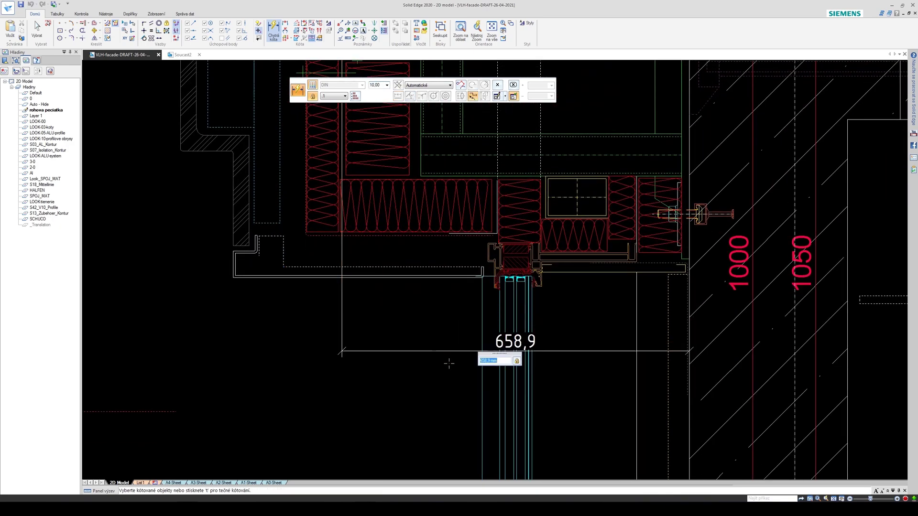
scroll(401, 258, "up", 3)
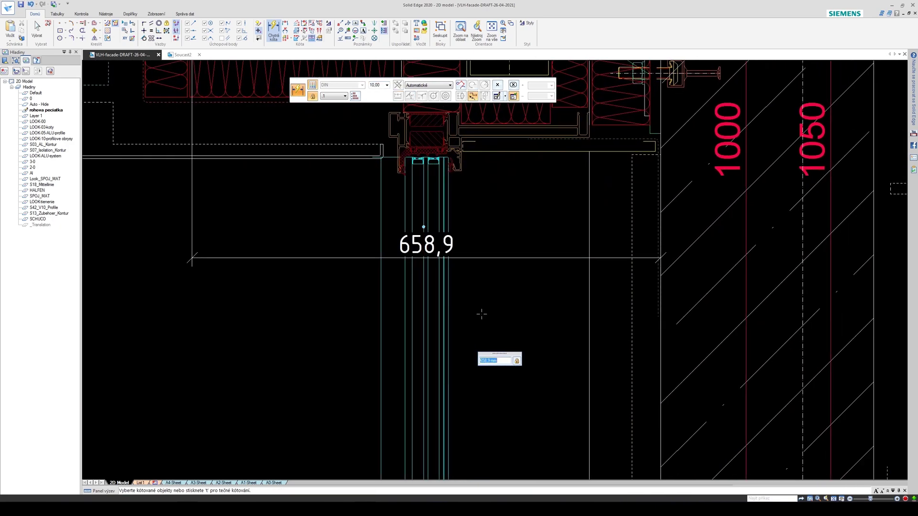
scroll(481, 315, "down", 3)
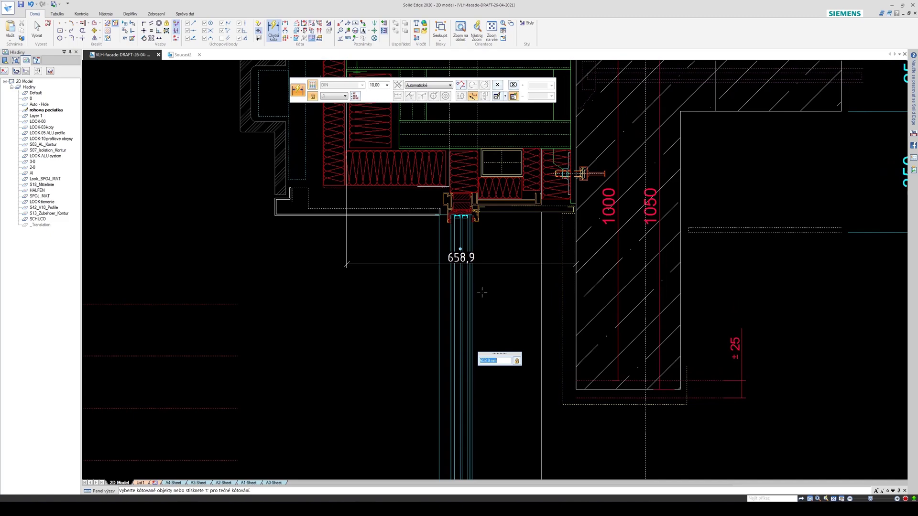
key("Escape")
scroll(431, 345, "down", 3)
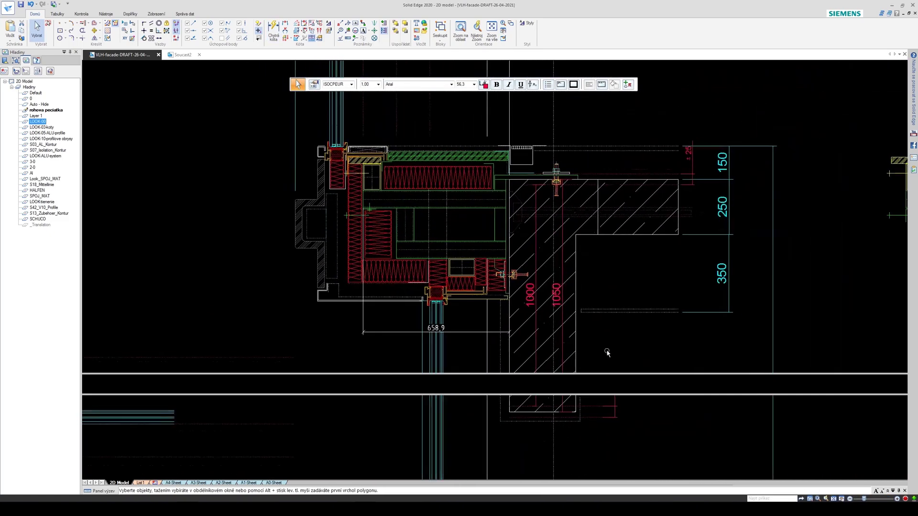
Step: Copy the steel bracket block from the isolated detail on the concrete wall and switch to the Soucast2 part
scroll(580, 334, "up", 2)
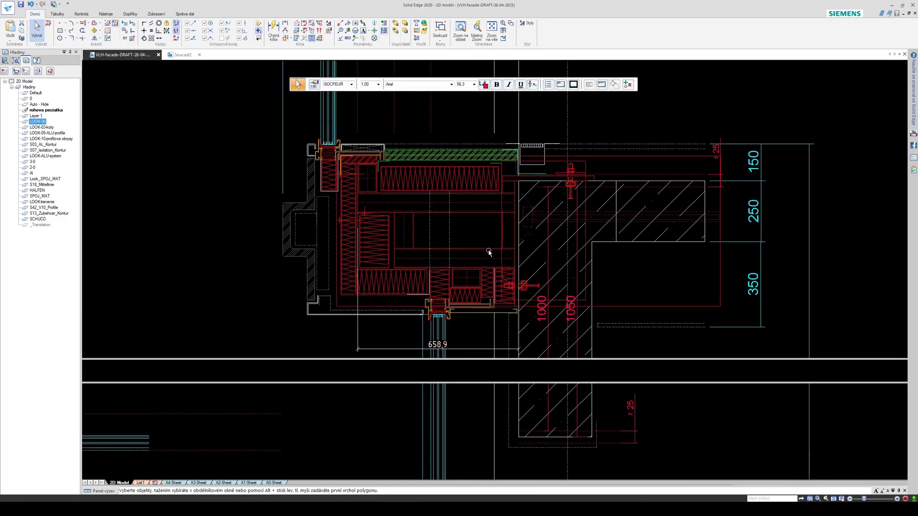
scroll(489, 252, "down", 5)
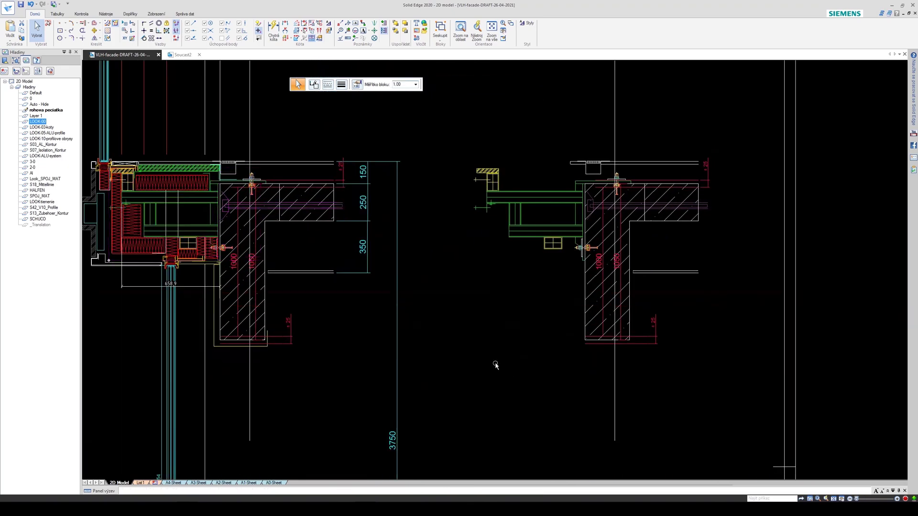
scroll(496, 366, "up", 4)
left_click(540, 277)
scroll(501, 298, "up", 1)
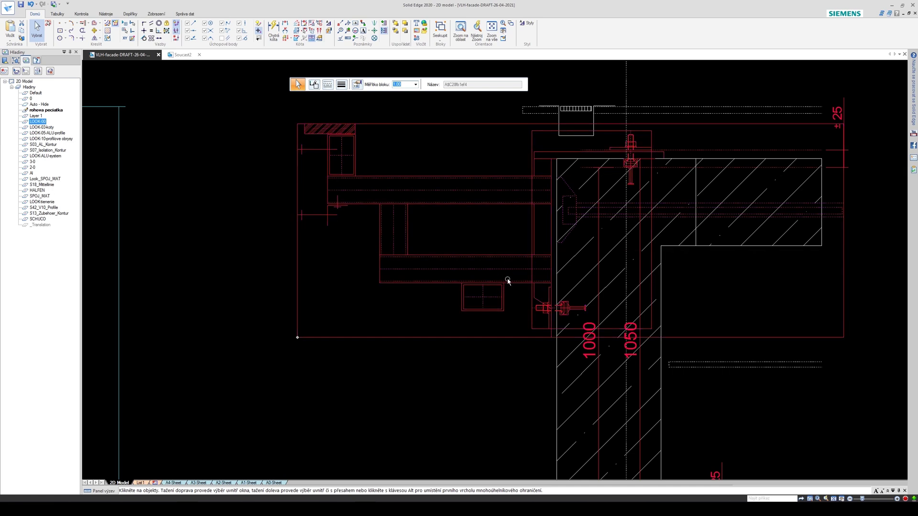
scroll(482, 310, "down", 2)
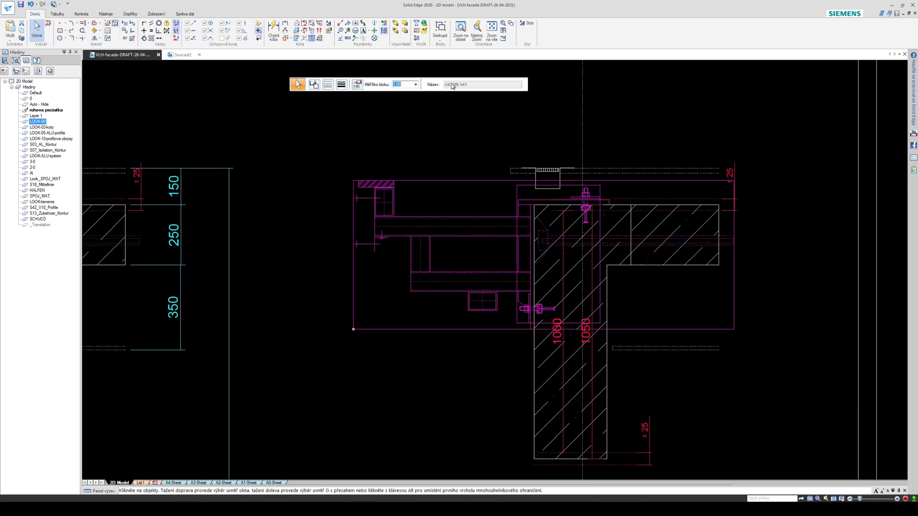
scroll(472, 301, "up", 2)
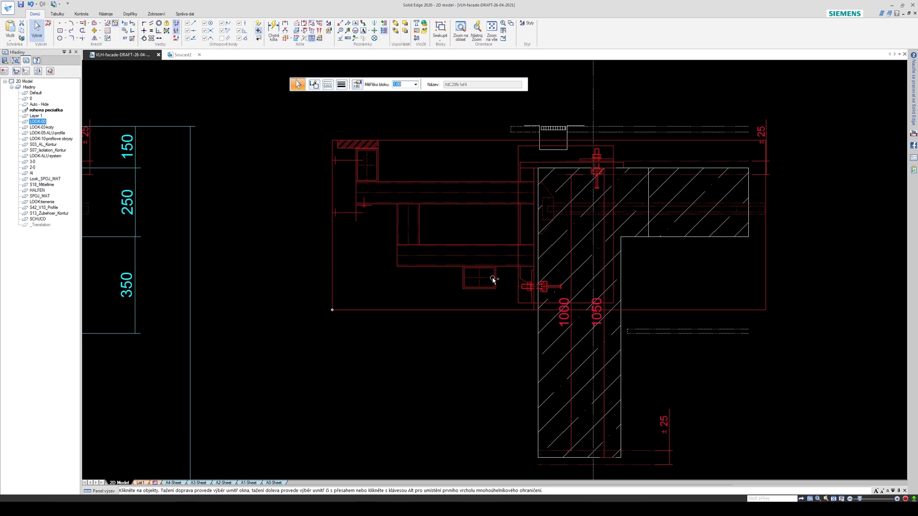
key("Escape")
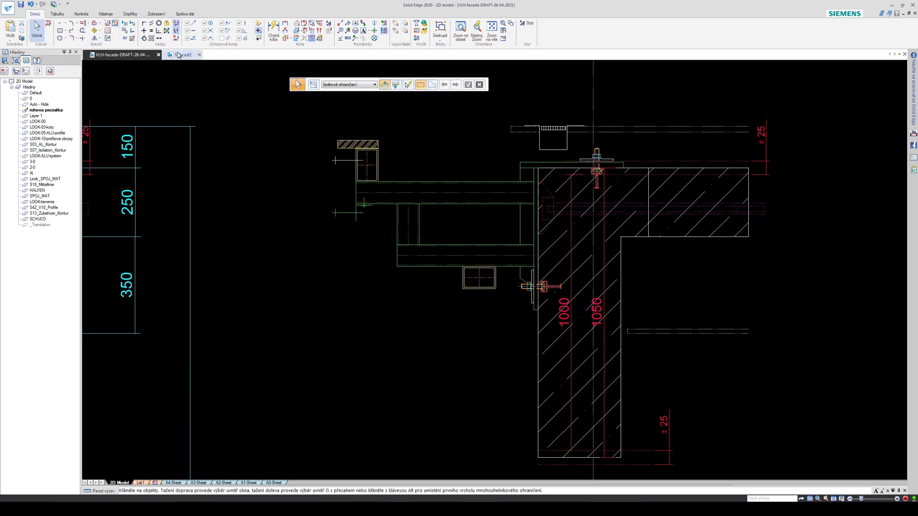
left_click(181, 54)
Step: Try to paste the copied bracket block onto the locked YZ plane of the synchronous part
right_click_drag(498, 223, 496, 237)
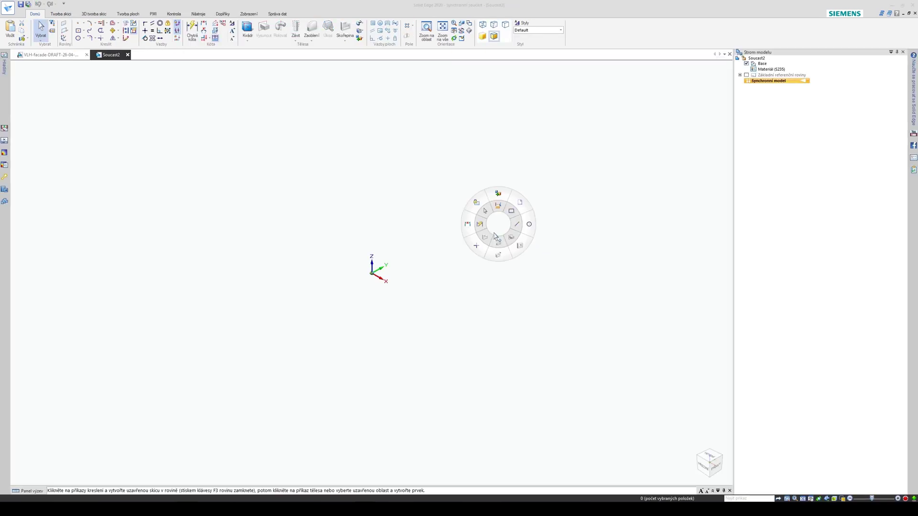
left_click(510, 210)
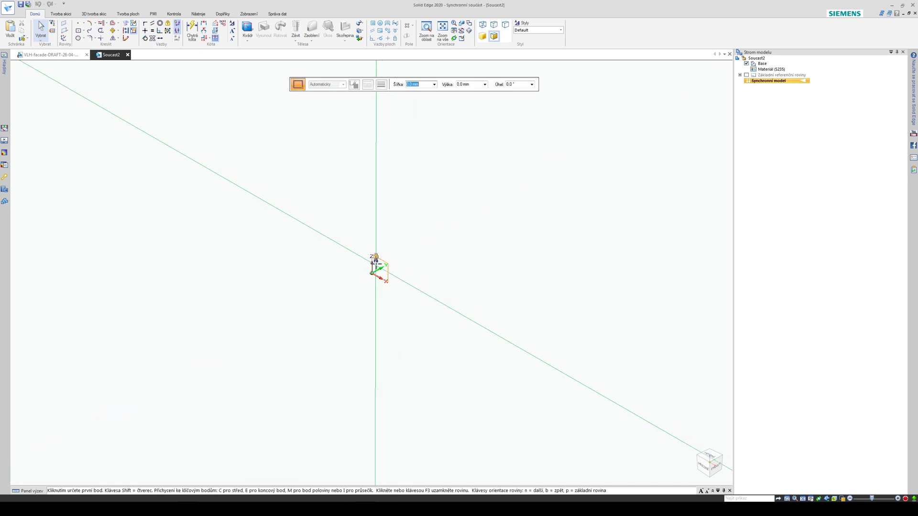
key("F3")
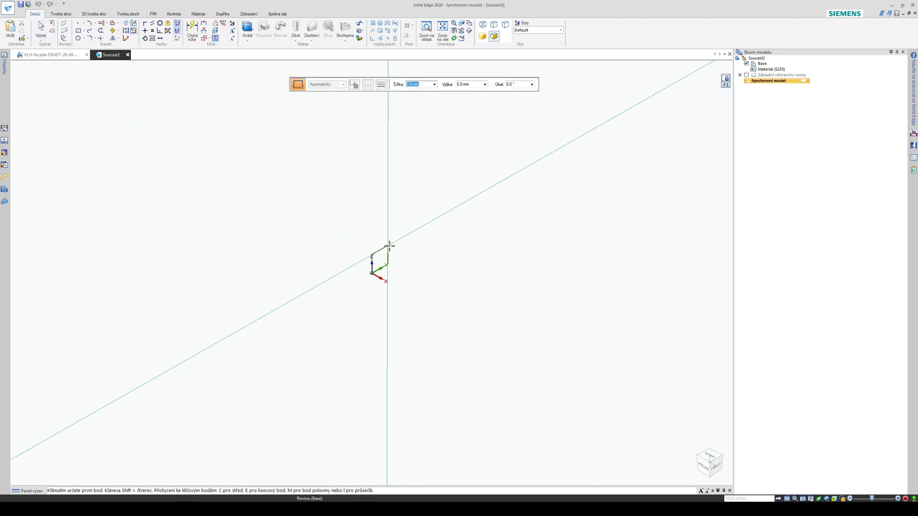
key("ctrl+v")
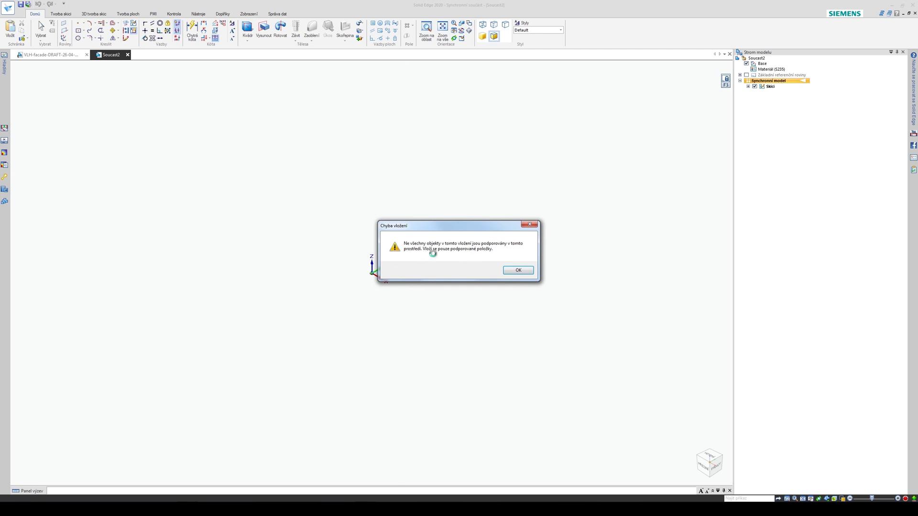
left_click(519, 271)
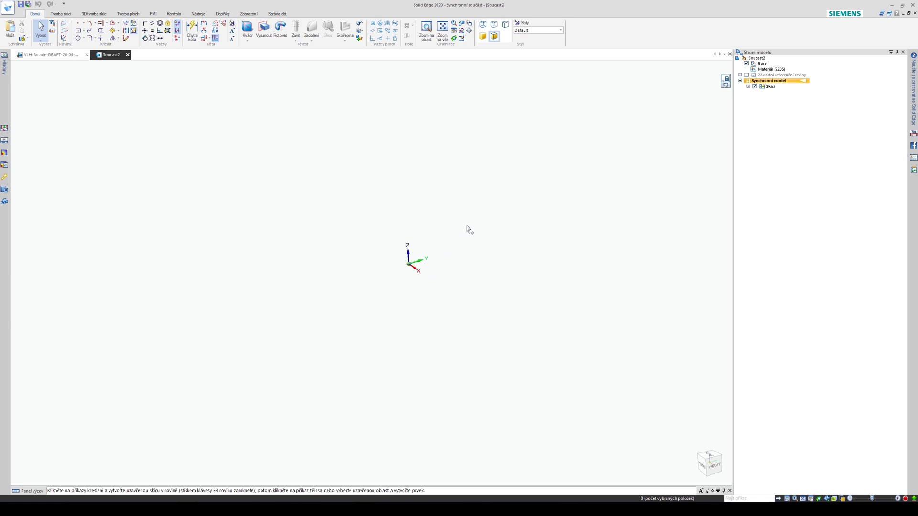
Step: Switch the part to ordered modelling and start a new sketch on the YZ plane
right_click(493, 217)
left_click(528, 328)
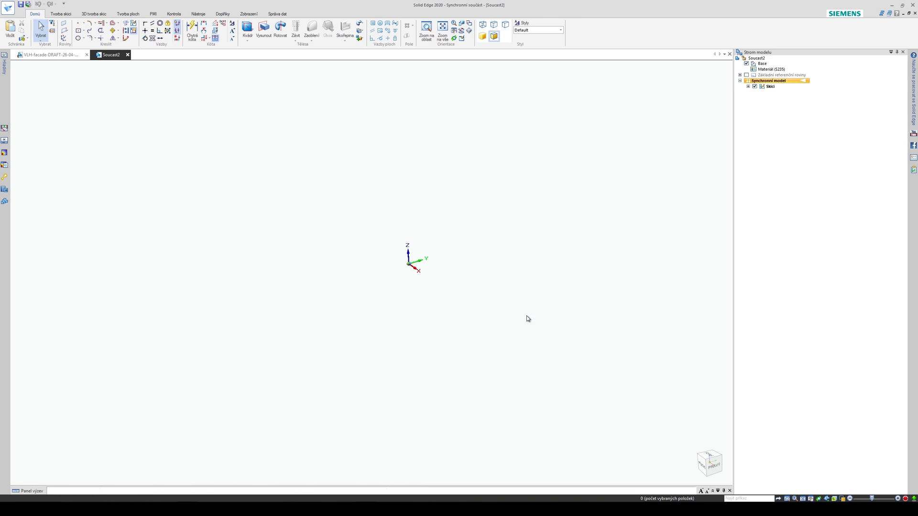
right_click_drag(474, 218, 503, 221)
left_click(423, 250)
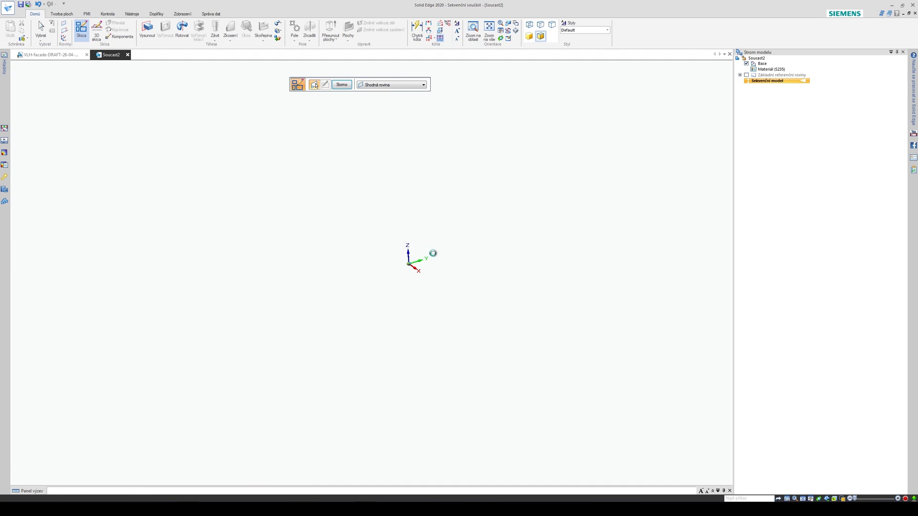
Step: Paste the copied bracket block into the sketch, placing one copy close to the origin
key("ctrl+v")
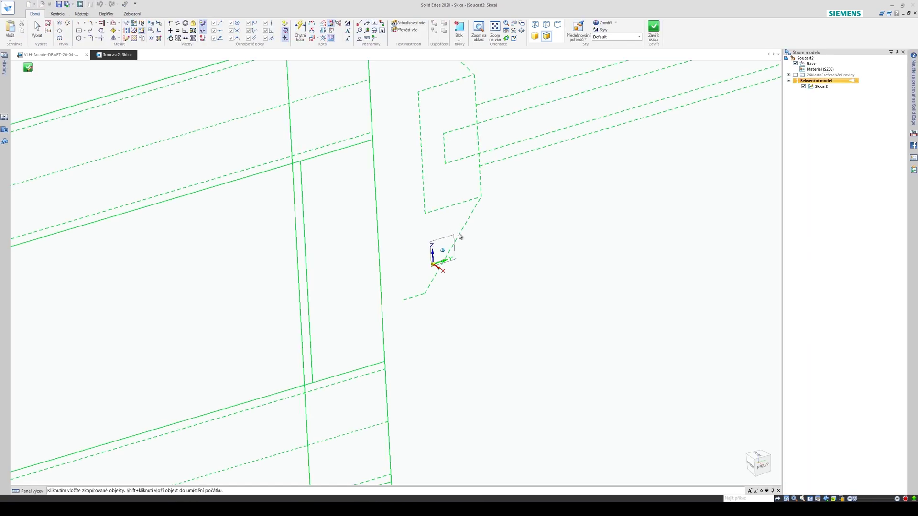
scroll(418, 290, "down", 3)
scroll(418, 289, "down", 3)
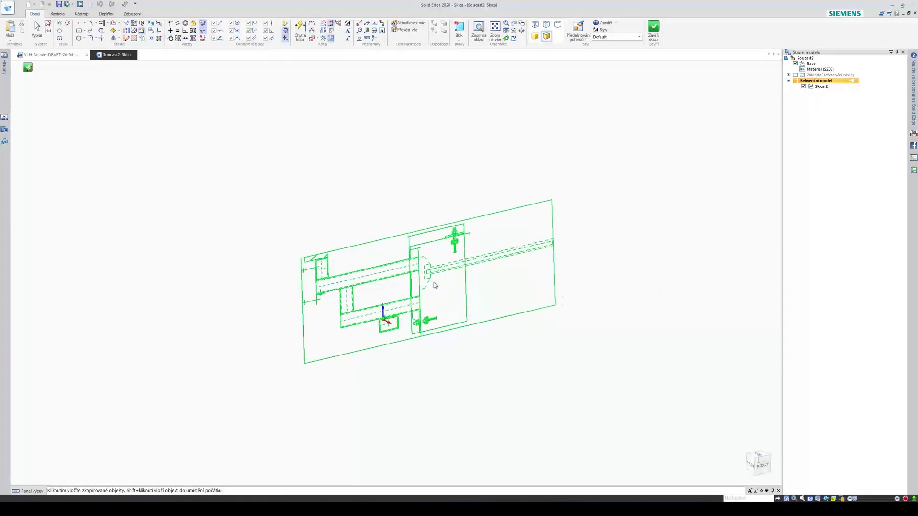
left_click(376, 341)
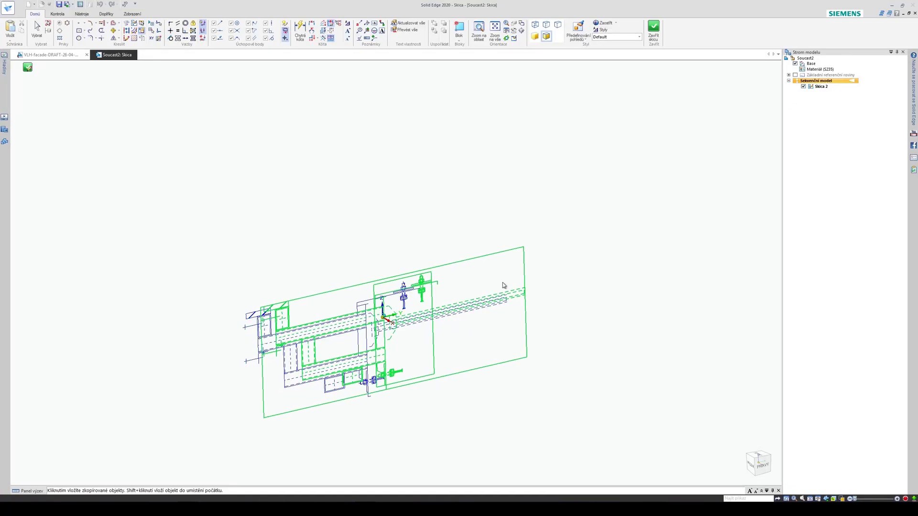
key("Escape")
Step: Move the whole bracket block so the upper end of its vertical wall-side line sits on the sketch origin
key("ctrl+h")
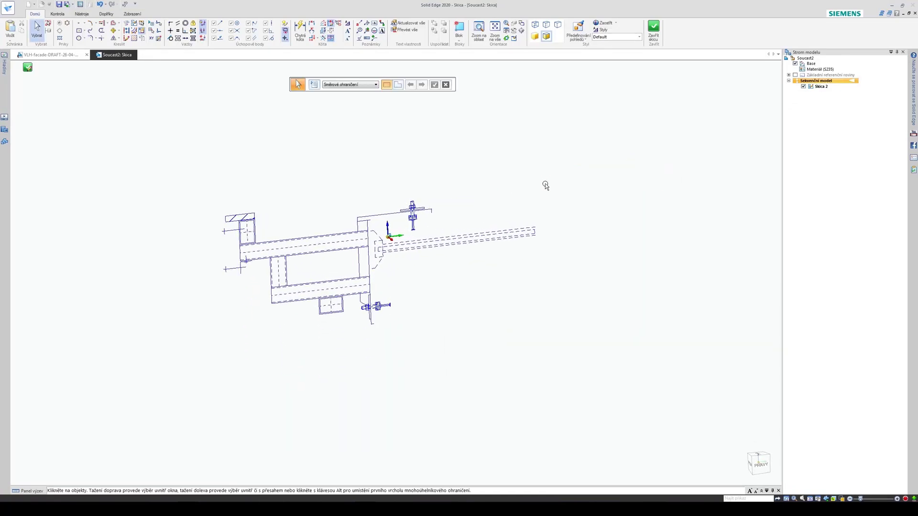
key("ctrl+a")
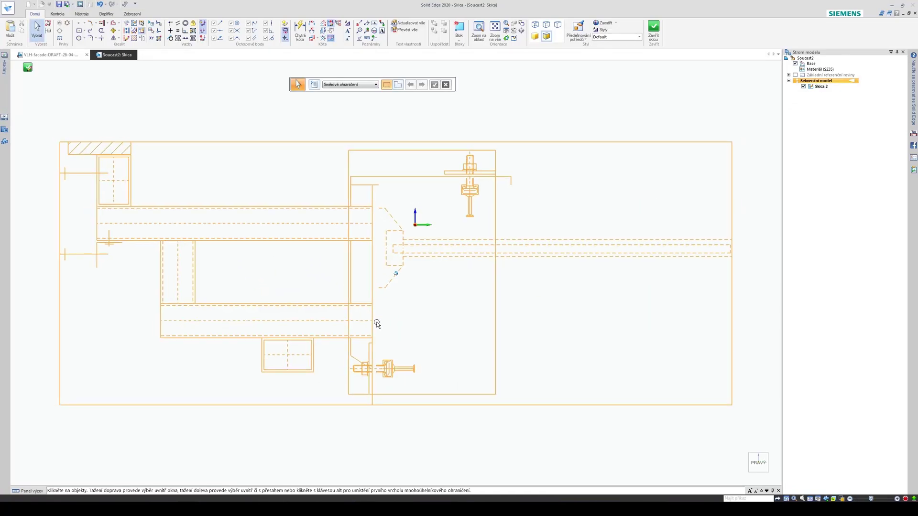
key("ctrl+shift+a")
key("Escape")
left_click(113, 30)
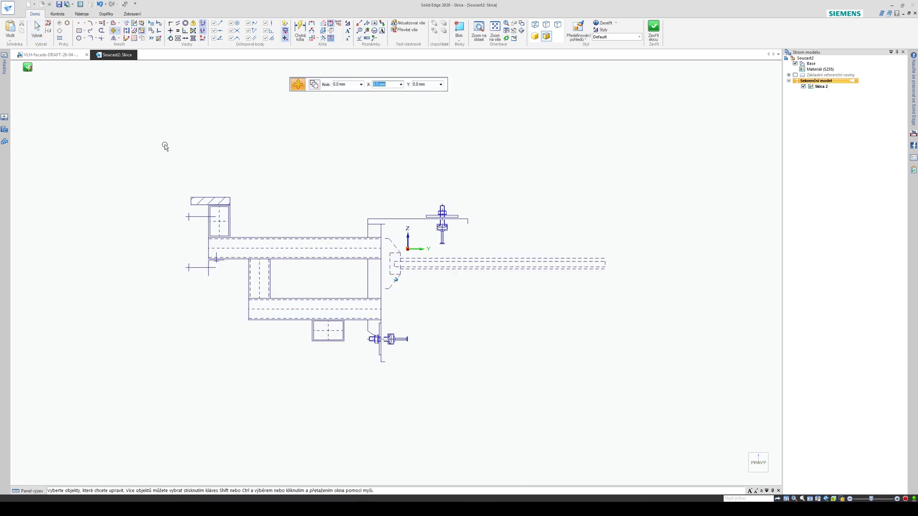
key("ctrl+a")
key("ctrl+shift+a")
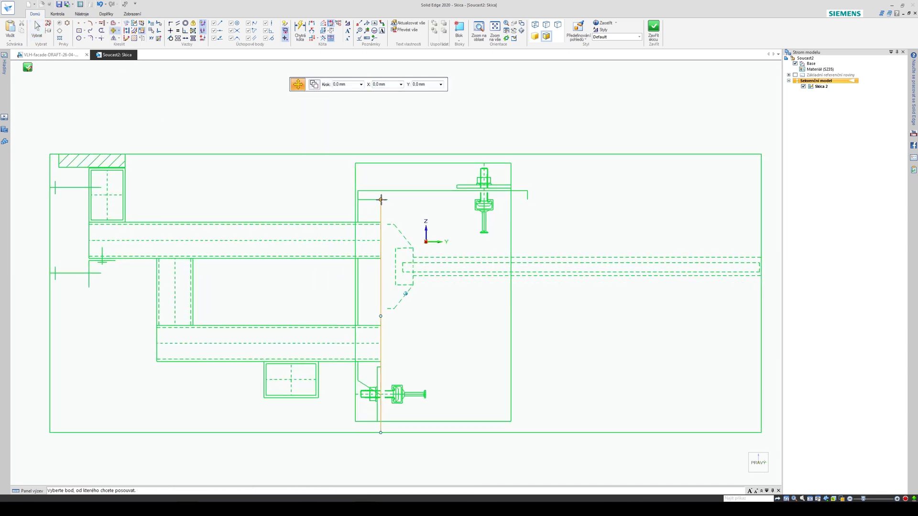
left_click(381, 199)
left_click(426, 242)
scroll(482, 271, "down", 5)
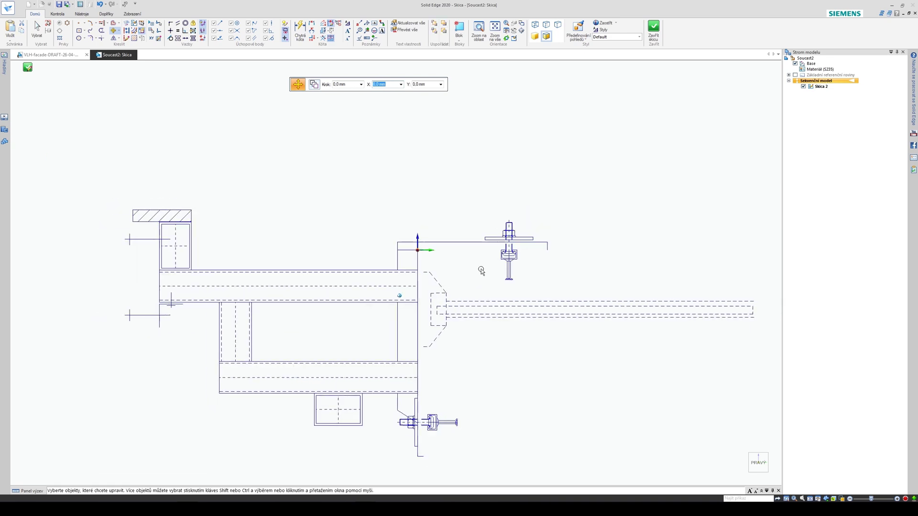
Step: Close the sketch containing the bracket block and finish it
middle_click_drag(454, 283, 456, 353)
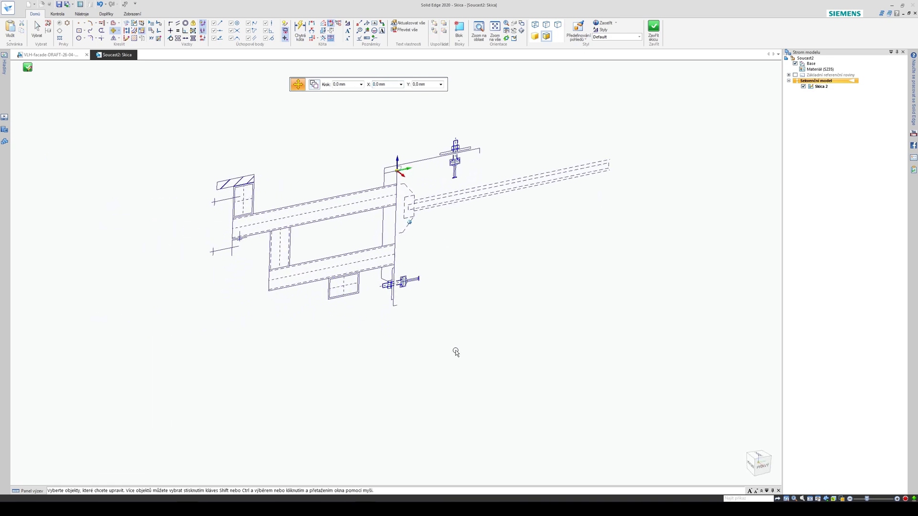
left_click(654, 29)
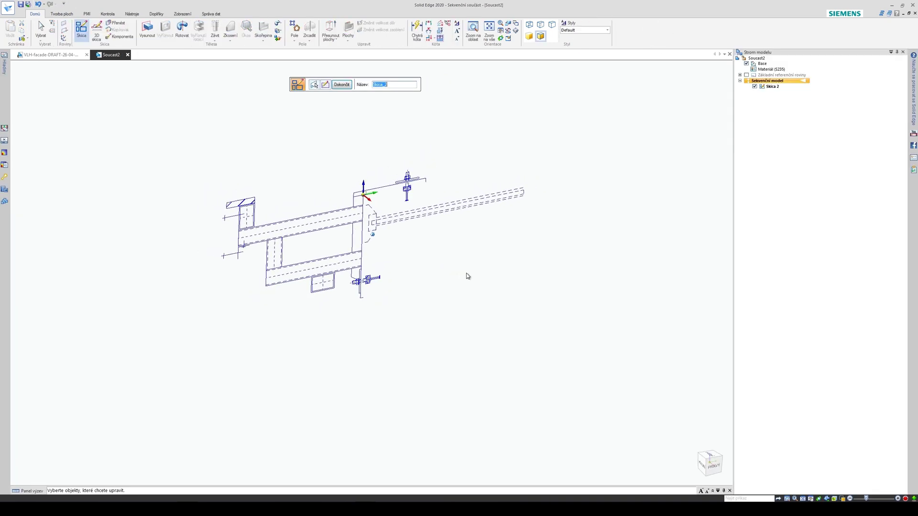
scroll(447, 250, "up", 3)
left_click(342, 84)
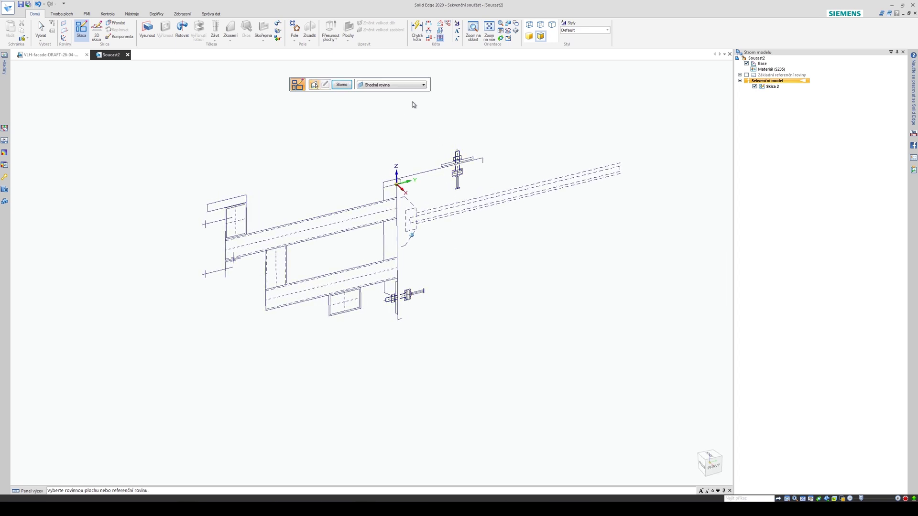
Step: Leave the sketch command, switch the part to synchronous modelling, and transfer Skica 2 into the synchronous model
middle_click_drag(441, 237, 448, 231)
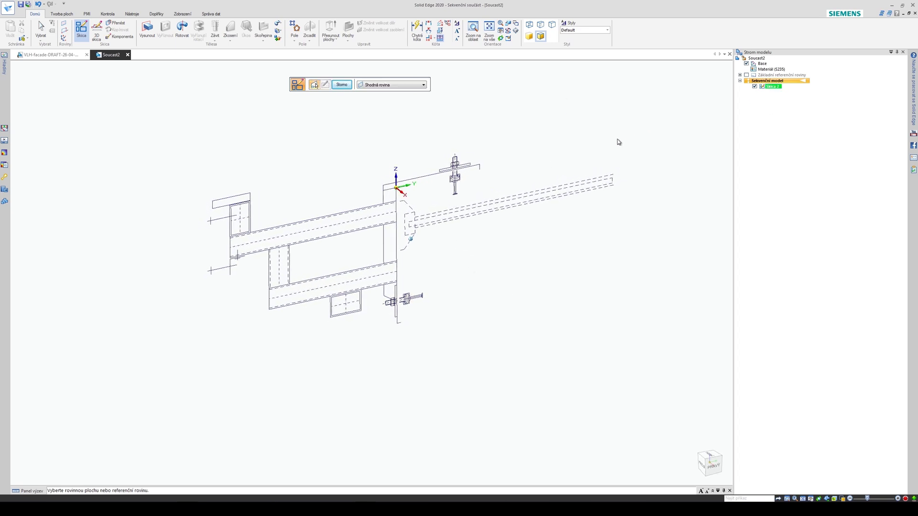
mouse_move(618, 139)
right_mouse_down()
mouse_move(616, 126)
mouse_move(643, 125)
right_mouse_up()
left_click(772, 87)
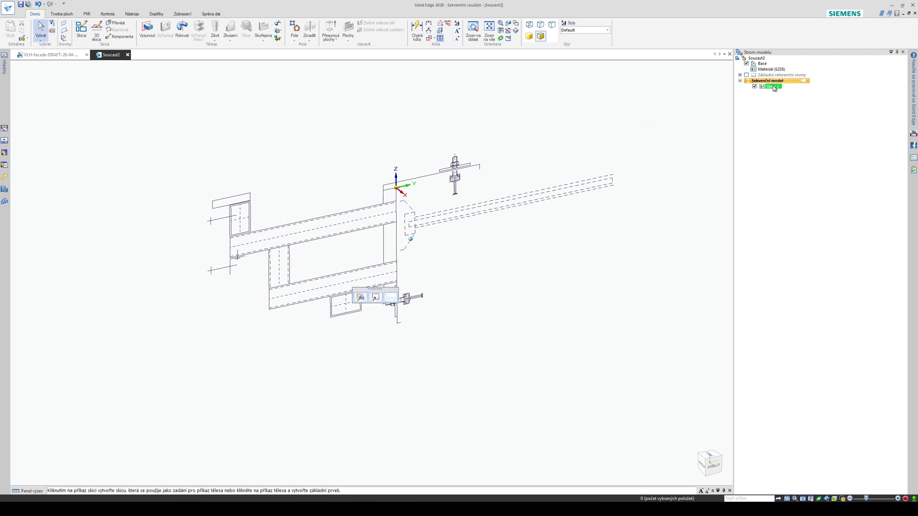
right_click(772, 87)
left_click(798, 132)
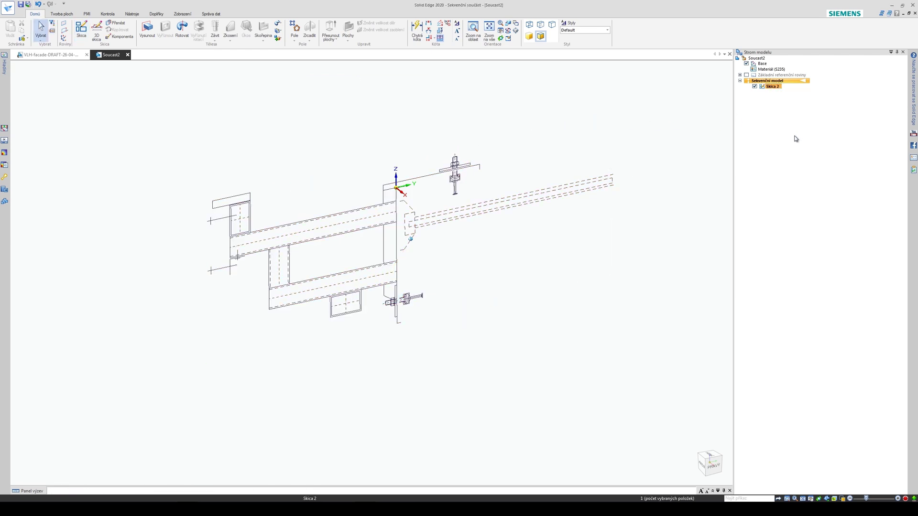
left_click(775, 81)
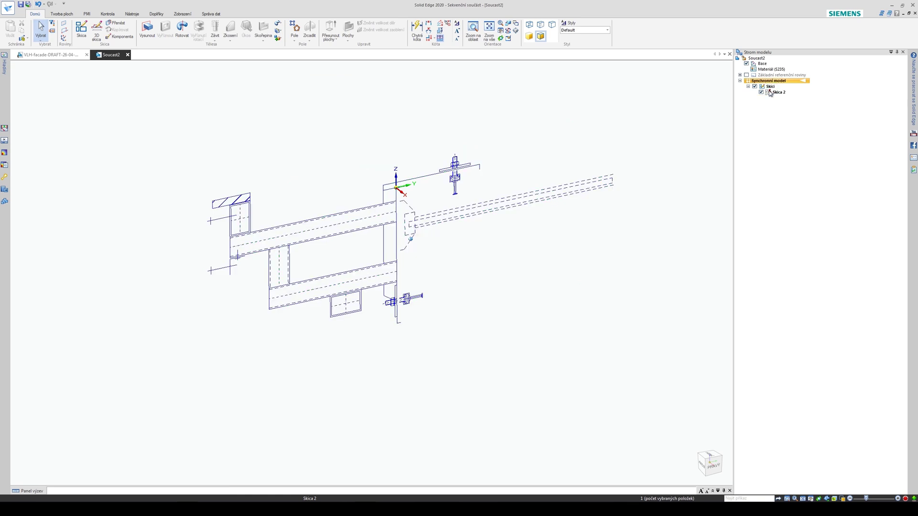
left_click(771, 92)
left_click(658, 205)
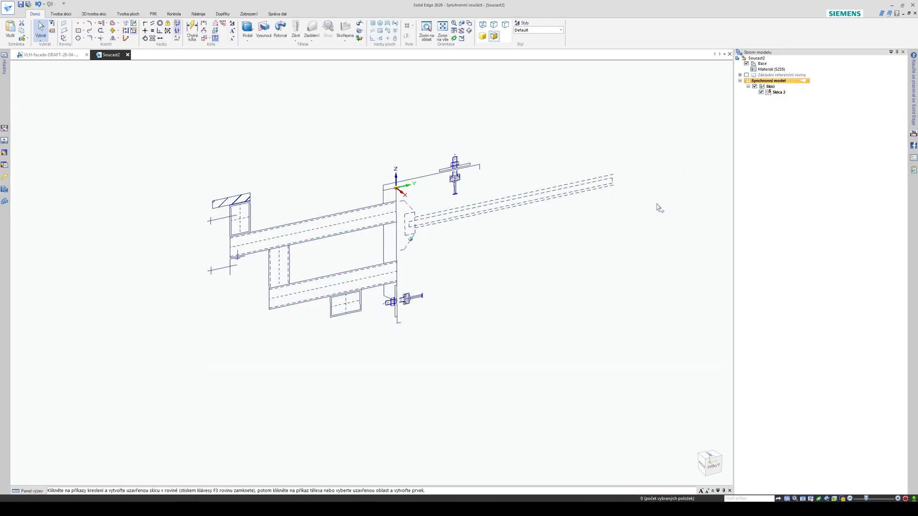
Step: Examine the transferred bracket sketch in the synchronous model
left_click(777, 93)
left_click(407, 358)
mouse_move(356, 272)
middle_mouse_down()
mouse_move(354, 262)
mouse_move(410, 339)
mouse_move(421, 287)
middle_mouse_up()
scroll(433, 268, "up", 3)
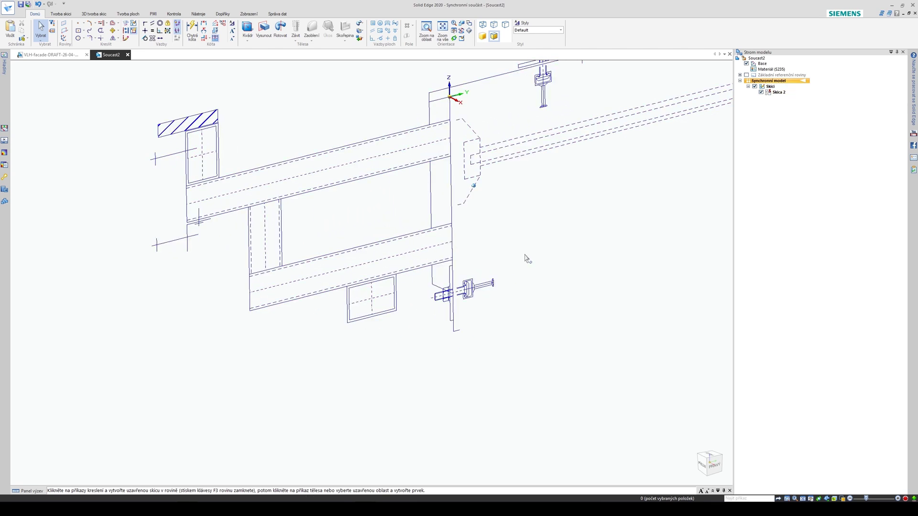
left_click(782, 94)
middle_click_drag(572, 309, 555, 315)
scroll(507, 333, "down", 3)
left_click(488, 340)
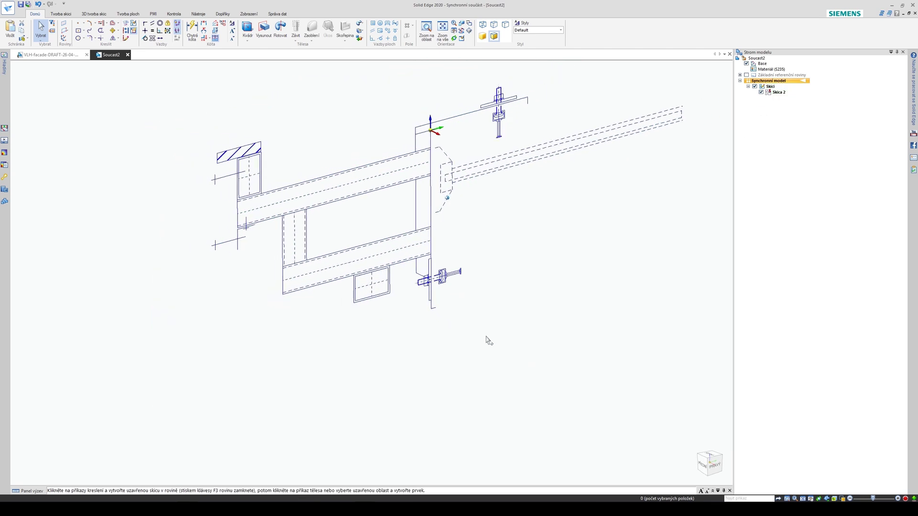
right_click(490, 322)
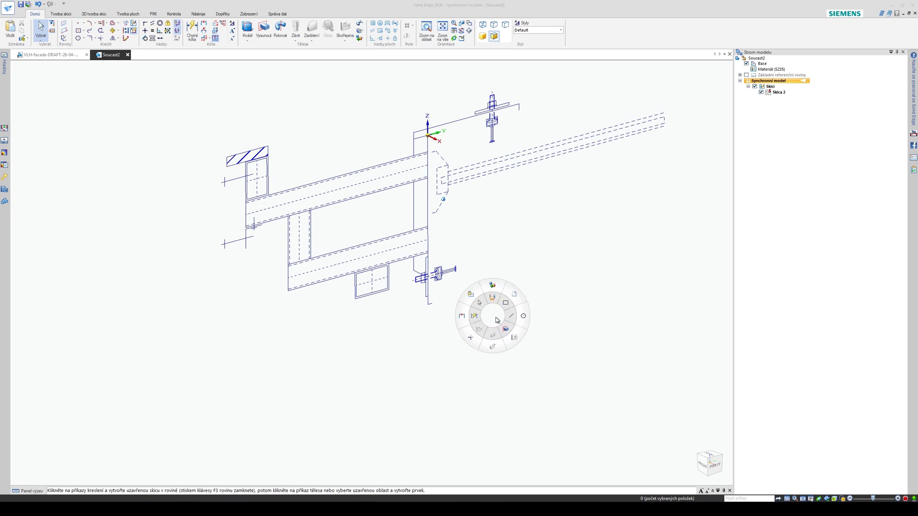
left_click(506, 306)
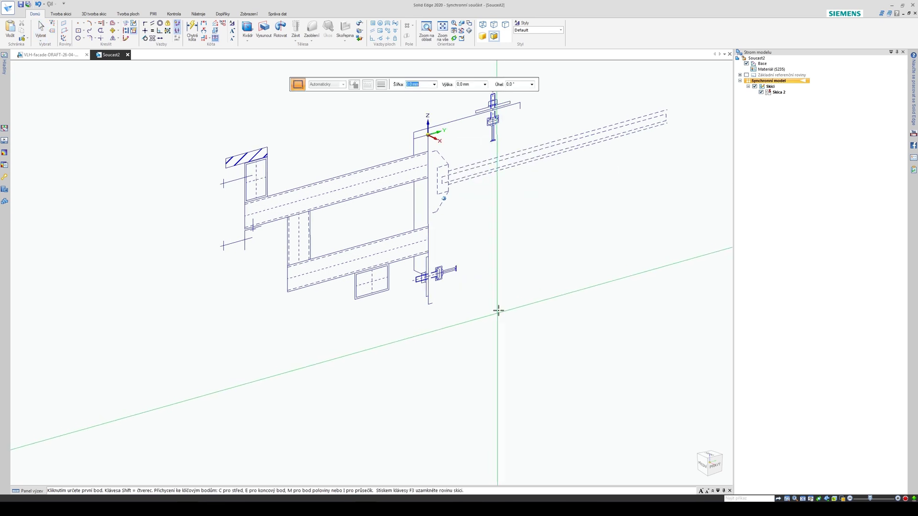
key("Escape")
Step: Delete Skica 2 from the synchronous model
left_click(780, 92)
key("Delete")
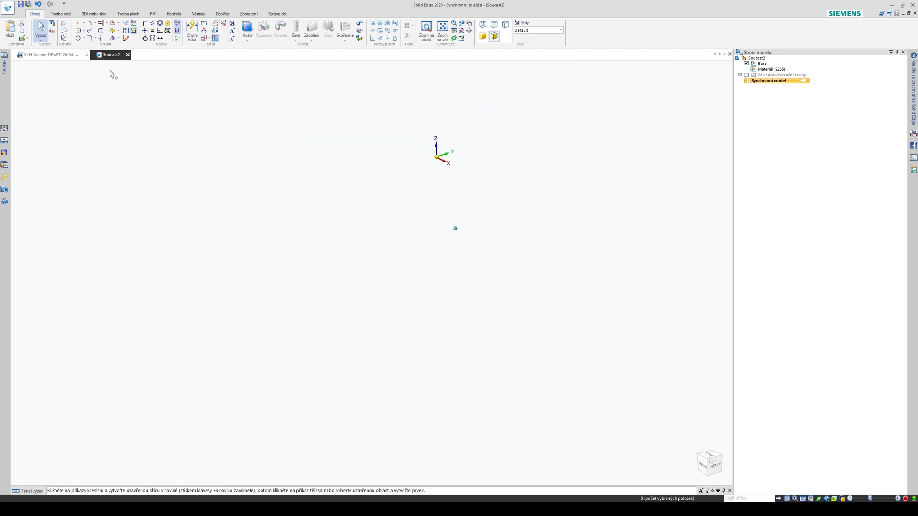
Step: Switch to the VLH-facade draft and open the facade bracket block for editing
left_click(50, 54)
left_click(443, 310)
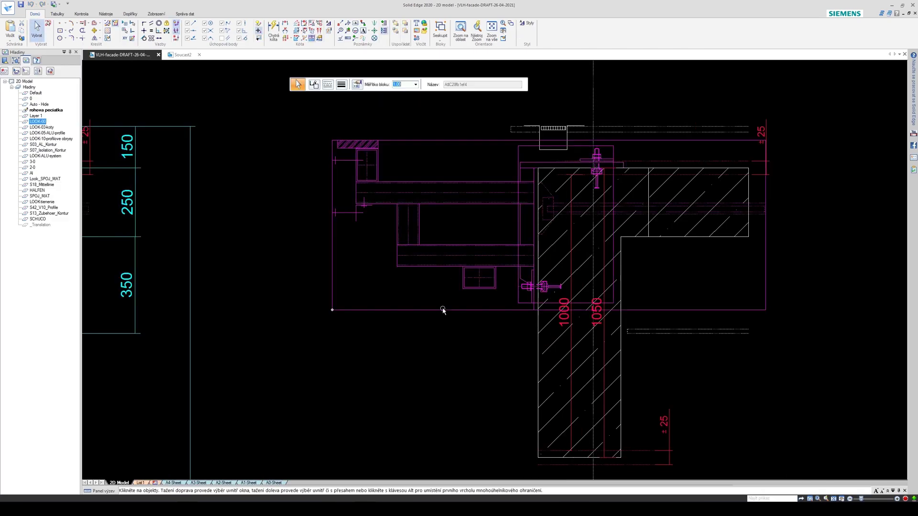
double_click(455, 271)
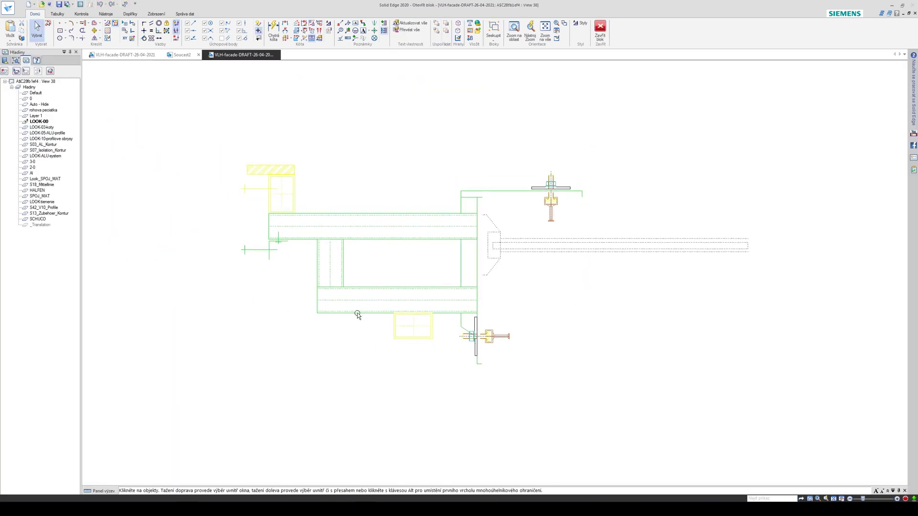
Step: Examine the block's geometry and check which elements belong to the nested fastener block and the dashed anchor
scroll(363, 316, "up", 4)
scroll(348, 342, "up", 2)
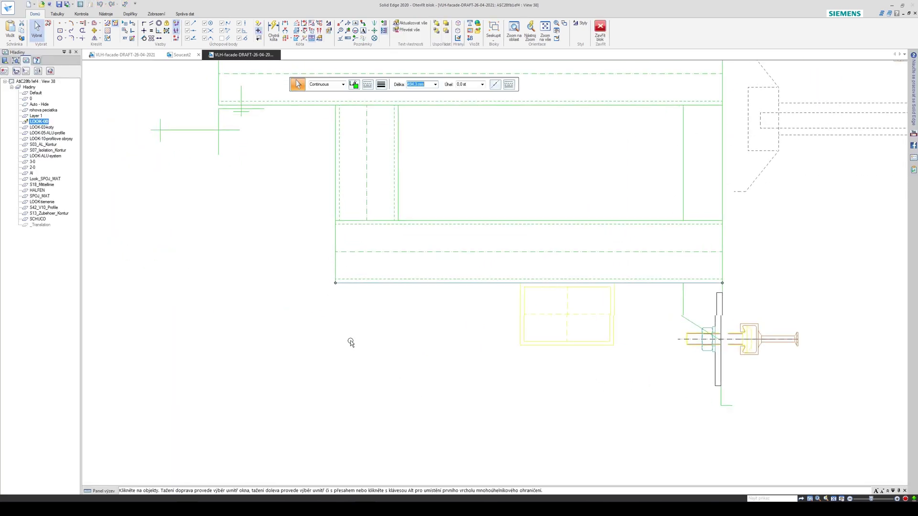
scroll(596, 281, "down", 2)
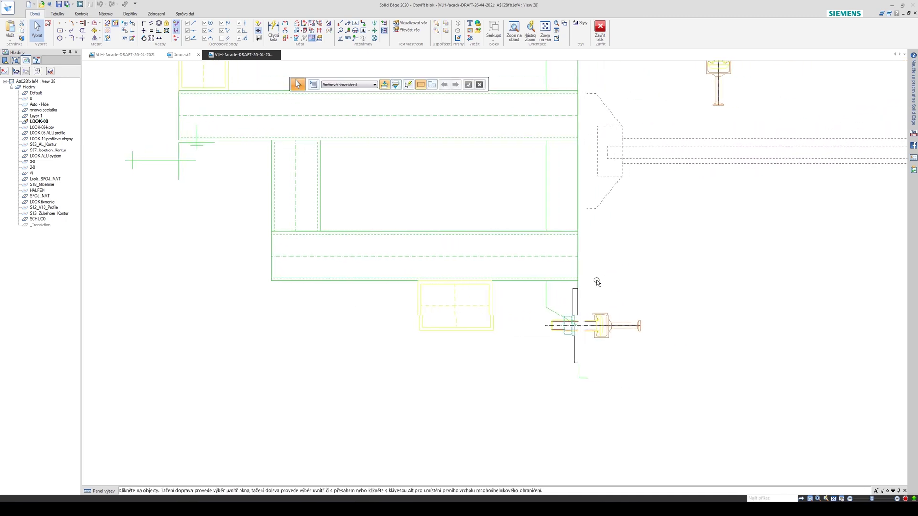
scroll(541, 306, "down", 2)
left_click(594, 172)
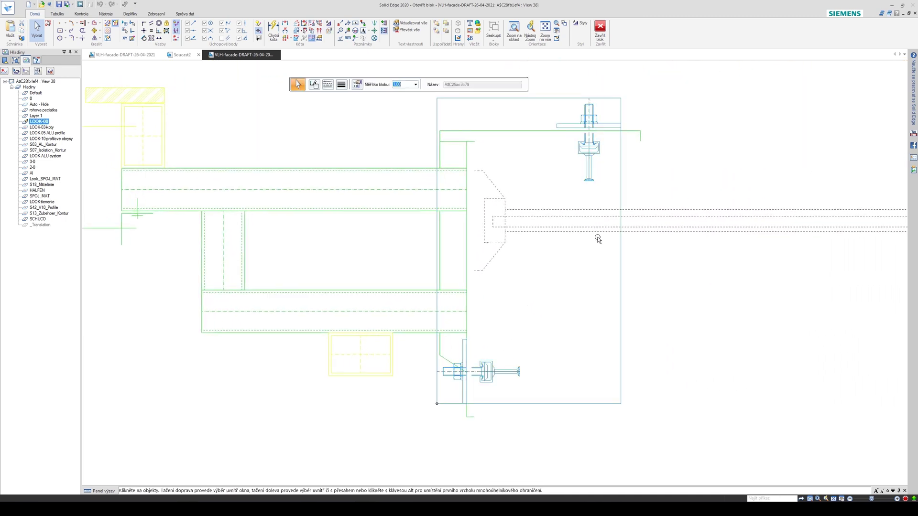
scroll(578, 197, "down", 1)
scroll(564, 318, "up", 1)
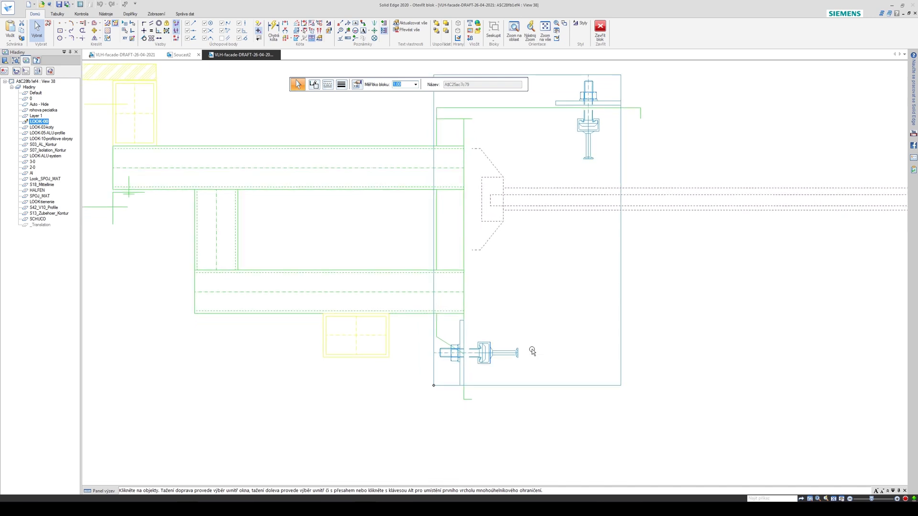
scroll(641, 254, "down", 1)
left_click(695, 134)
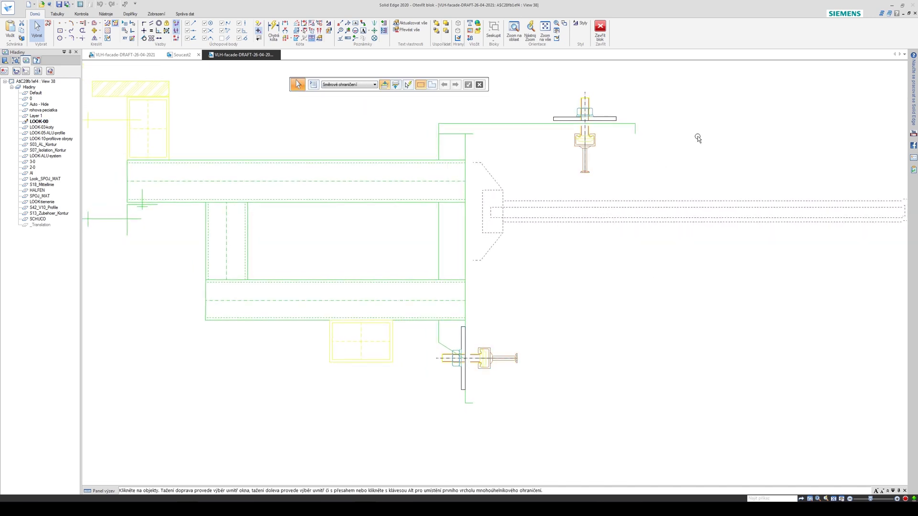
scroll(608, 174, "down", 2)
scroll(335, 356, "down", 1)
scroll(293, 387, "down", 1)
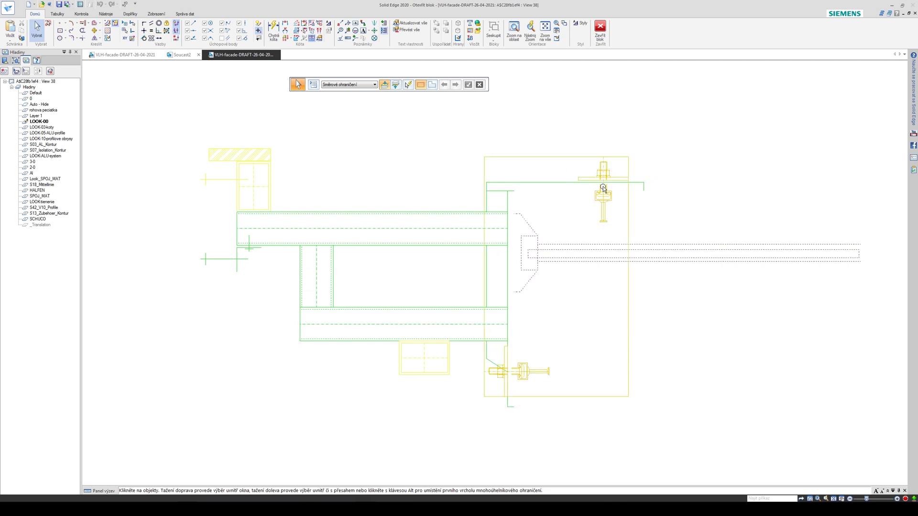
scroll(473, 273, "down", 1)
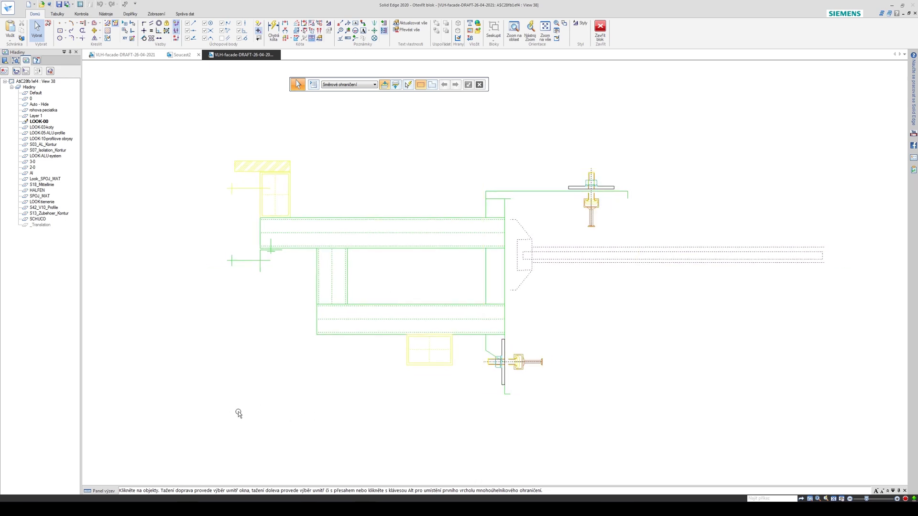
left_click_drag(230, 418, 640, 179)
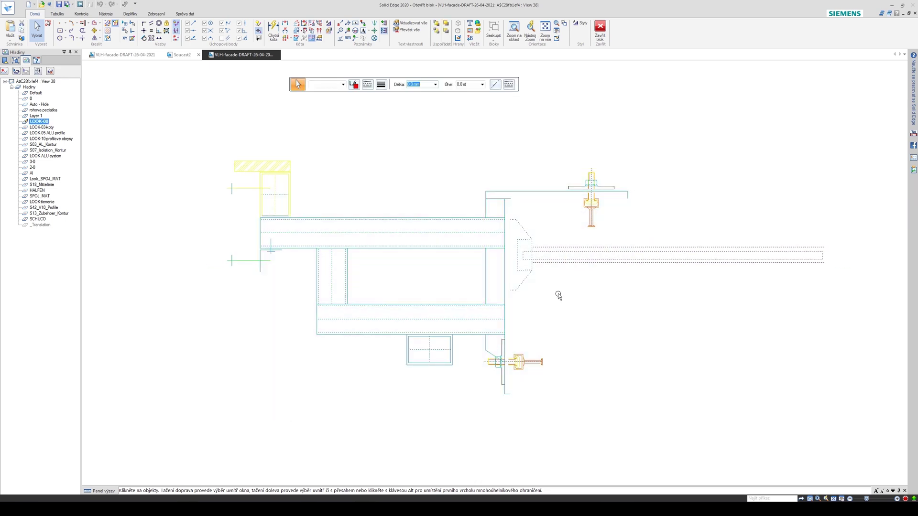
scroll(315, 402, "up", 2)
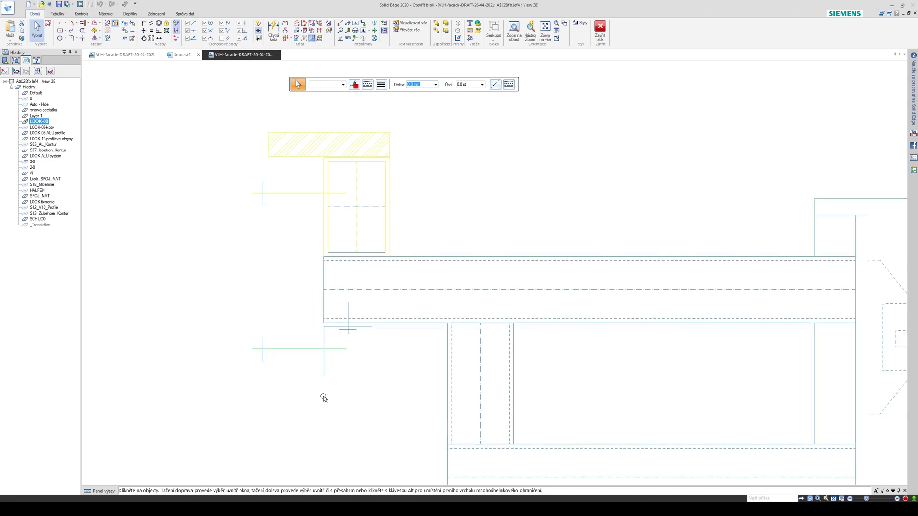
left_click_drag(310, 164, 464, 294)
scroll(346, 412, "down", 3)
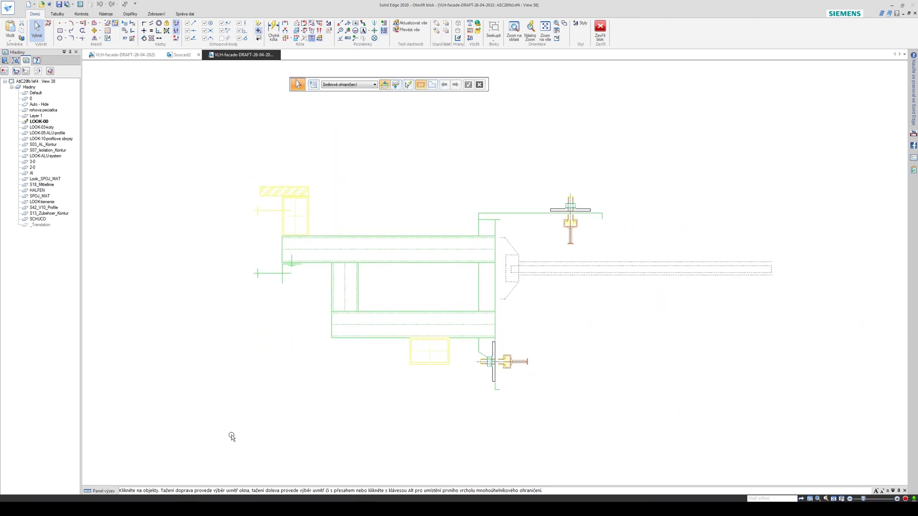
Step: Select the bracket's profiles, plates and hatched panel inside the block, excluding the nested fastener block and dashed anchor
left_click_drag(230, 435, 623, 148)
scroll(526, 306, "up", 1)
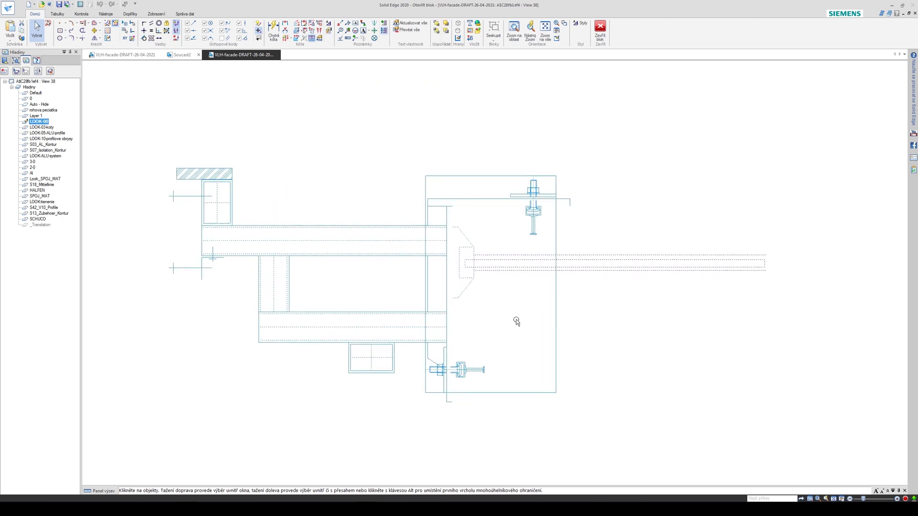
left_click(520, 229, "ctrl")
scroll(445, 332, "up", 4)
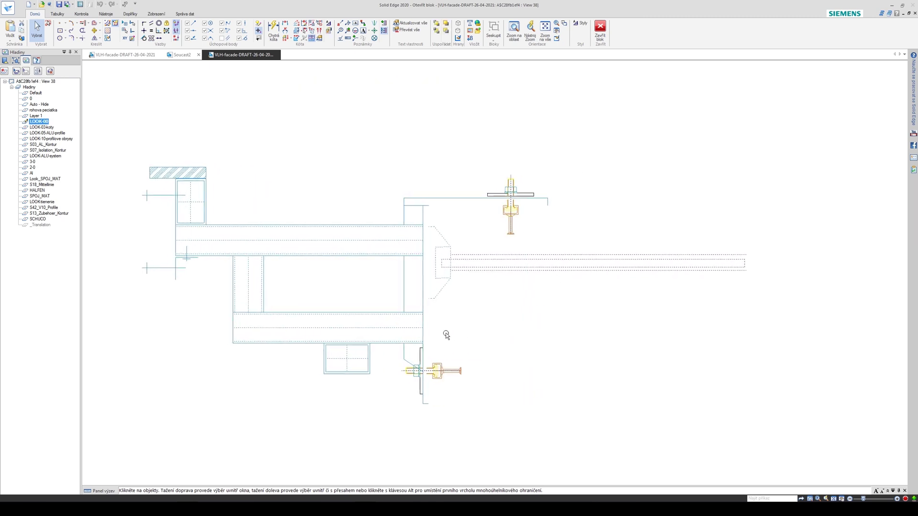
left_click_drag(344, 150, 447, 381)
scroll(499, 365, "down", 3)
scroll(498, 347, "up", 2)
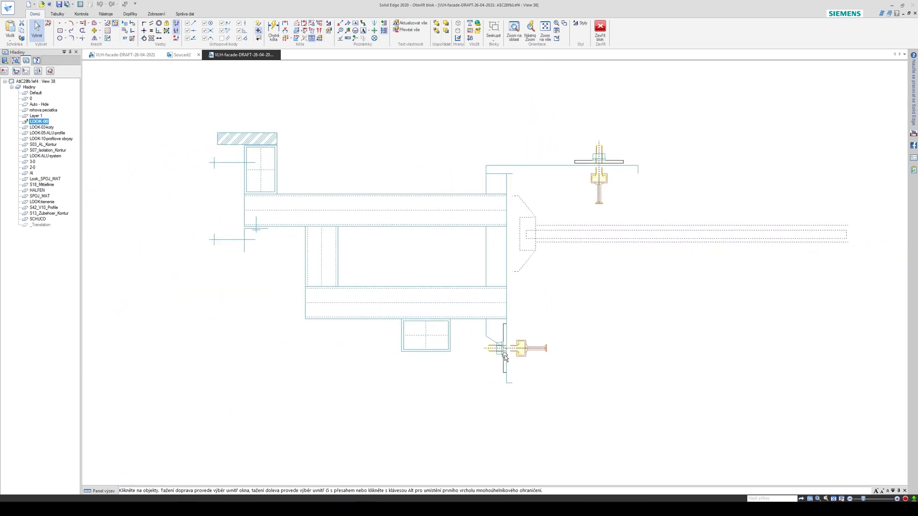
Step: Check the selected bracket elements, copy them and switch to the Soucast2 part
scroll(352, 379, "up", 3)
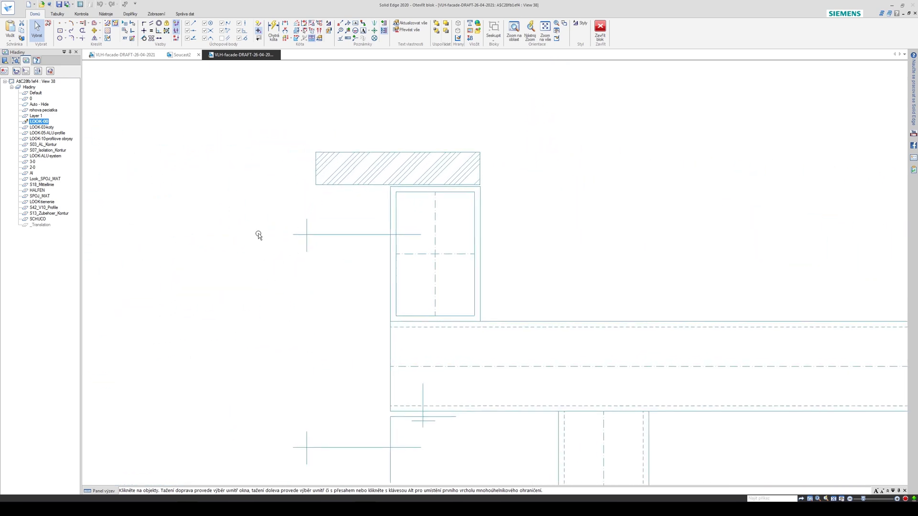
scroll(431, 248, "down", 1)
mouse_move(479, 270)
middle_mouse_down()
mouse_move(424, 236)
mouse_move(383, 243)
middle_mouse_up()
scroll(383, 243, "down", 1)
scroll(429, 259, "down", 3)
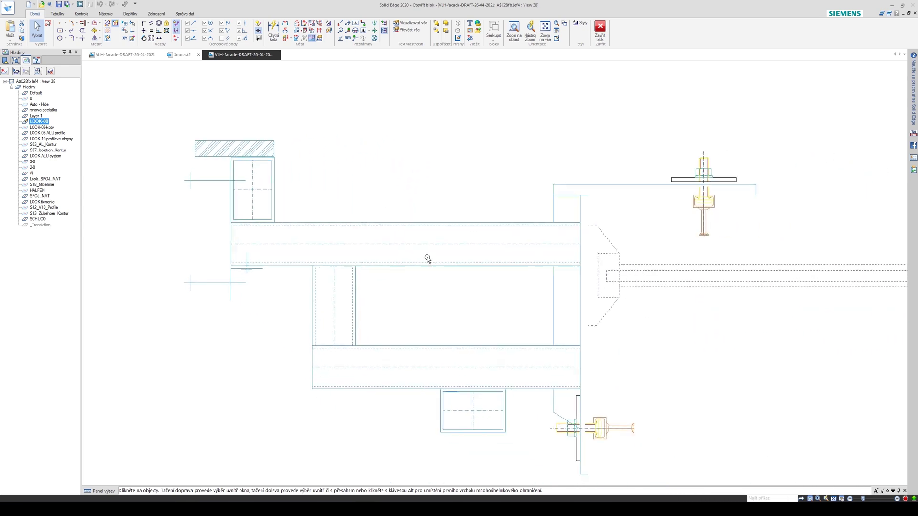
scroll(561, 305, "up", 1)
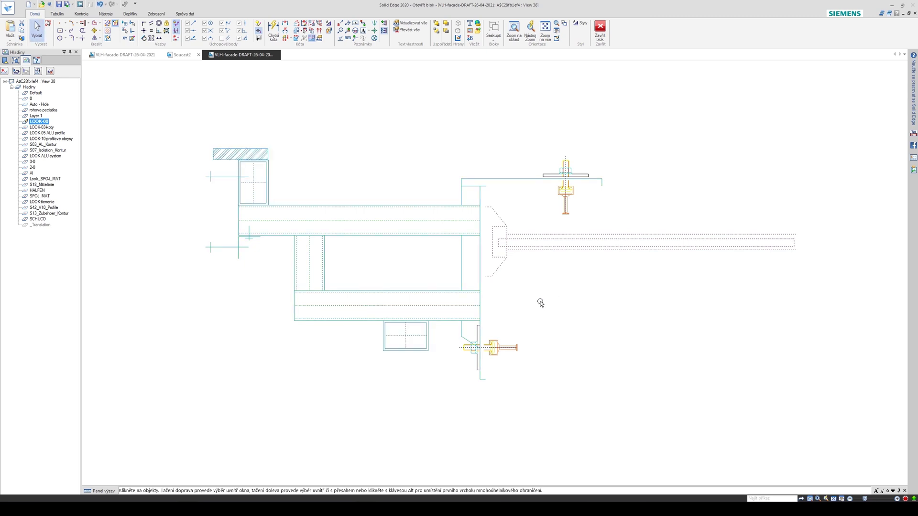
left_click(182, 54)
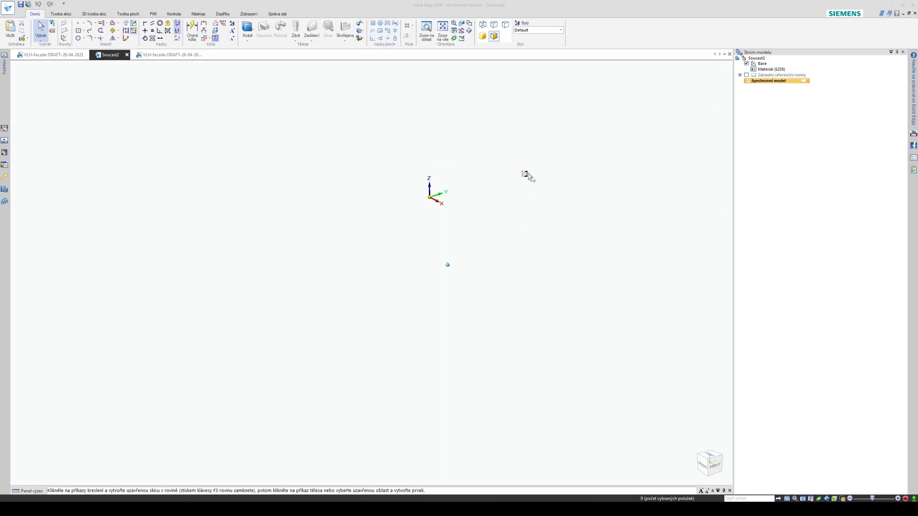
Step: Lock the base YZ plane as the sketch plane using the rectangle command
right_click_drag(538, 161, 553, 147)
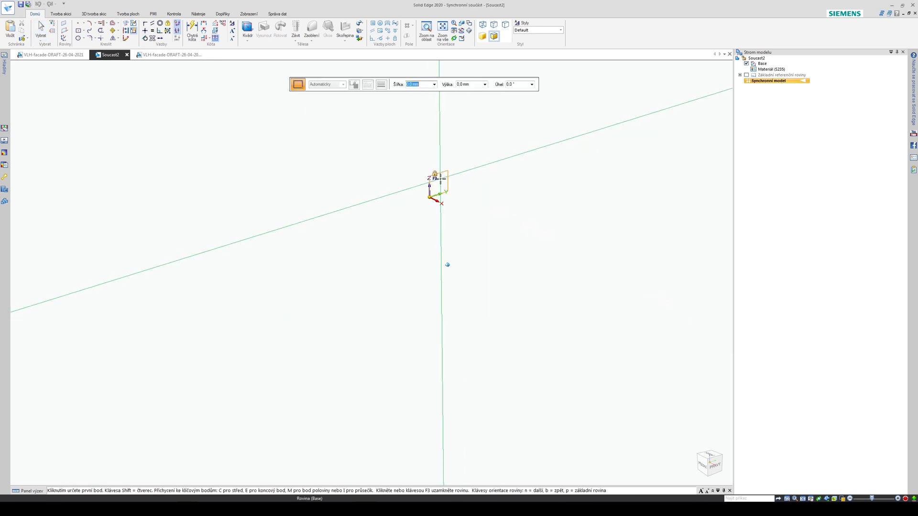
key("F3")
scroll(481, 244, "up", 1)
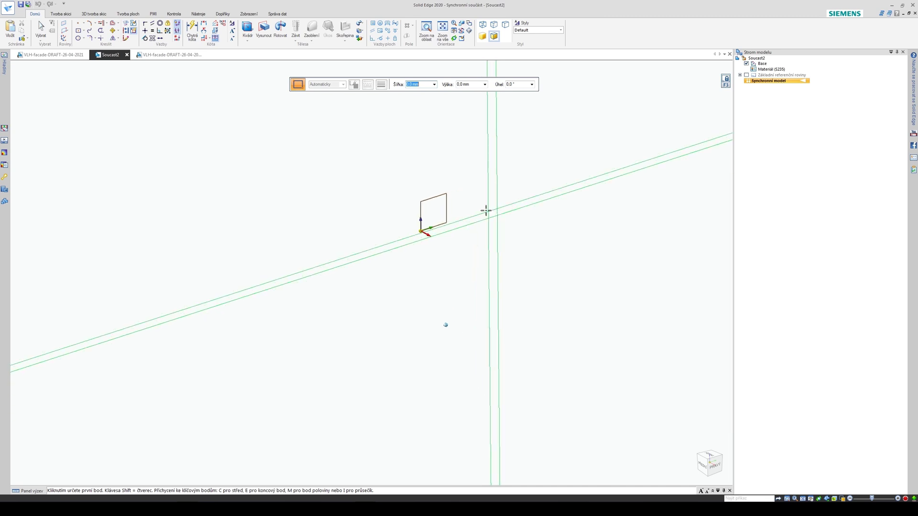
Step: Paste the copied bracket elements onto the locked YZ plane, placing them close to the origin
key("ctrl+v")
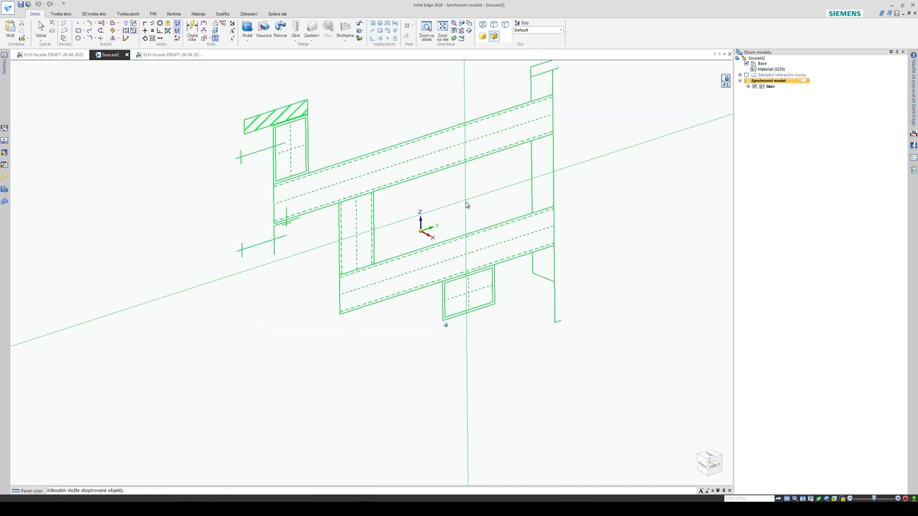
left_click(483, 276)
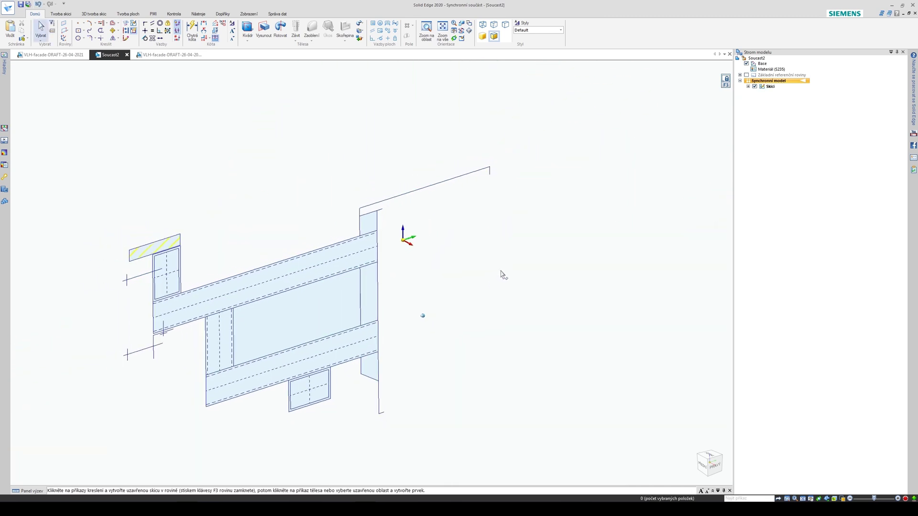
Step: Move the entire pasted bracket sketch so the upper corner of its vertical plate sits on the origin
key("ctrl+r")
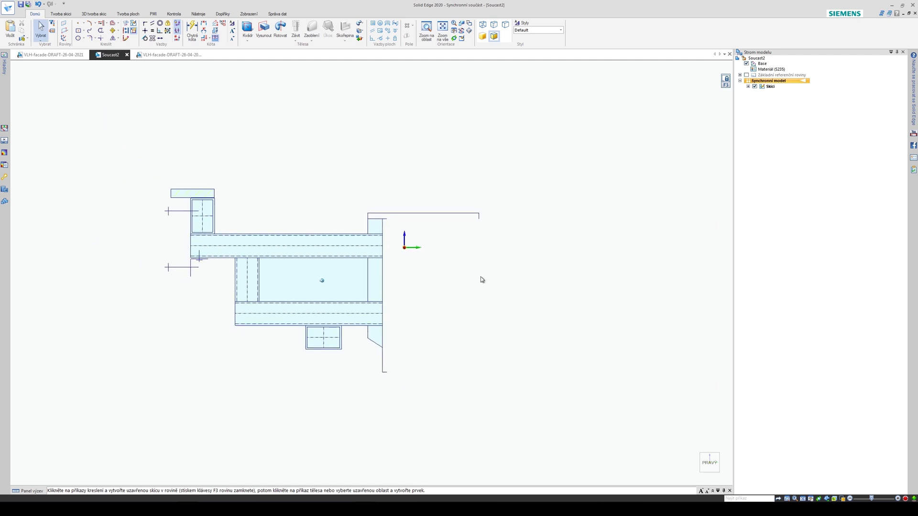
left_click(112, 40)
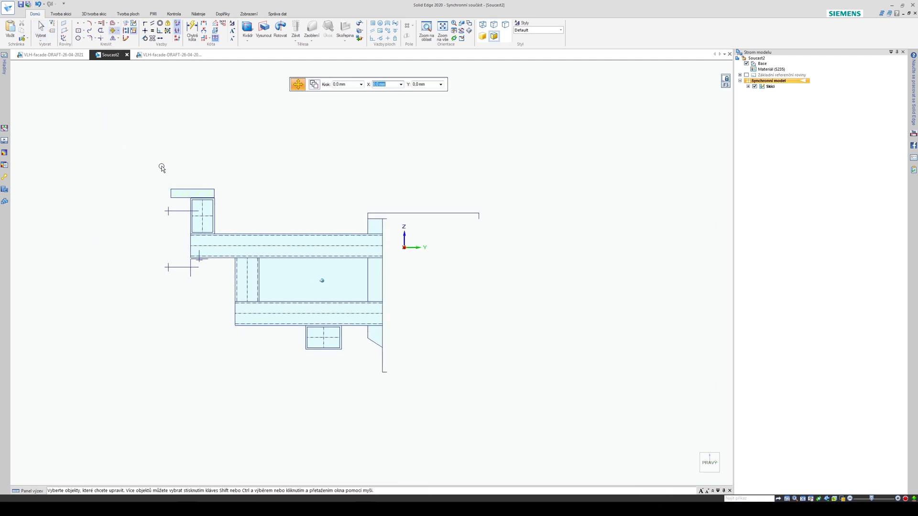
mouse_move(138, 155)
left_mouse_down()
mouse_move(461, 375)
mouse_move(617, 451)
left_mouse_up()
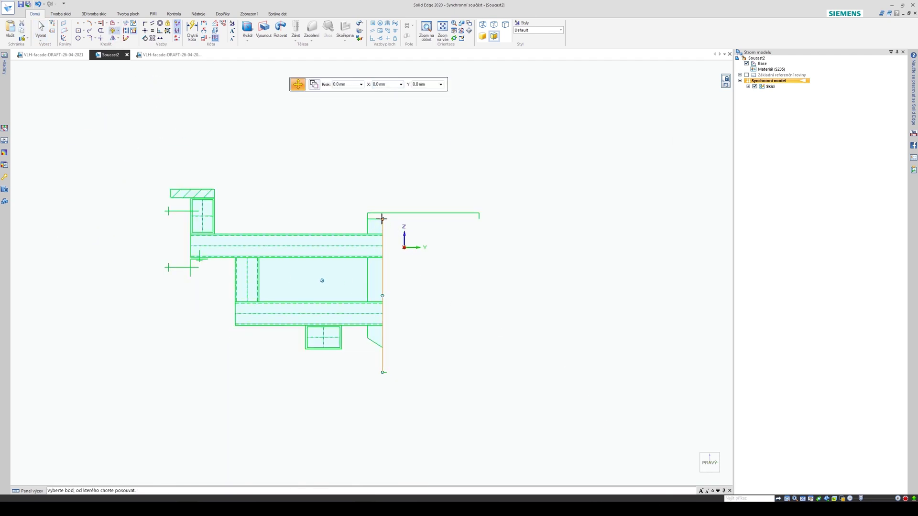
left_click(404, 248)
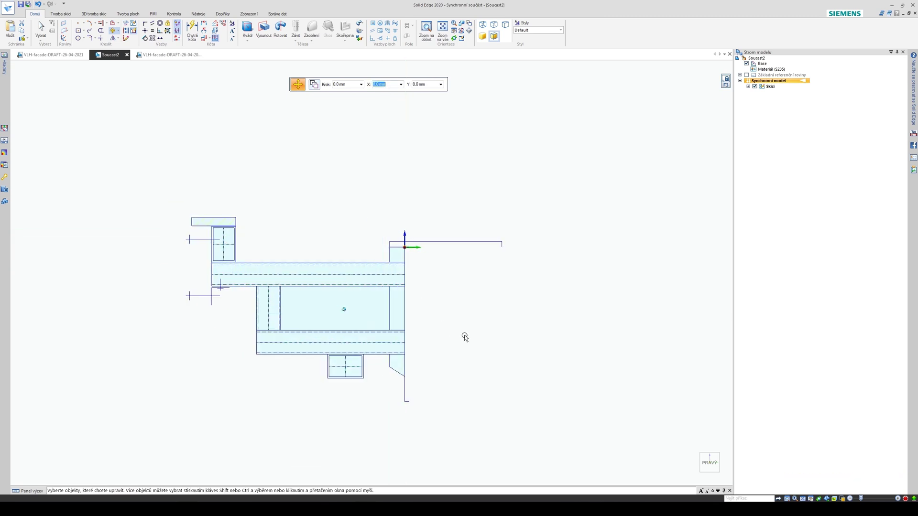
scroll(463, 336, "up", 2)
mouse_move(461, 279)
middle_mouse_down()
mouse_move(459, 262)
mouse_move(488, 254)
mouse_move(496, 228)
mouse_move(439, 171)
mouse_move(484, 235)
mouse_move(425, 178)
middle_mouse_up()
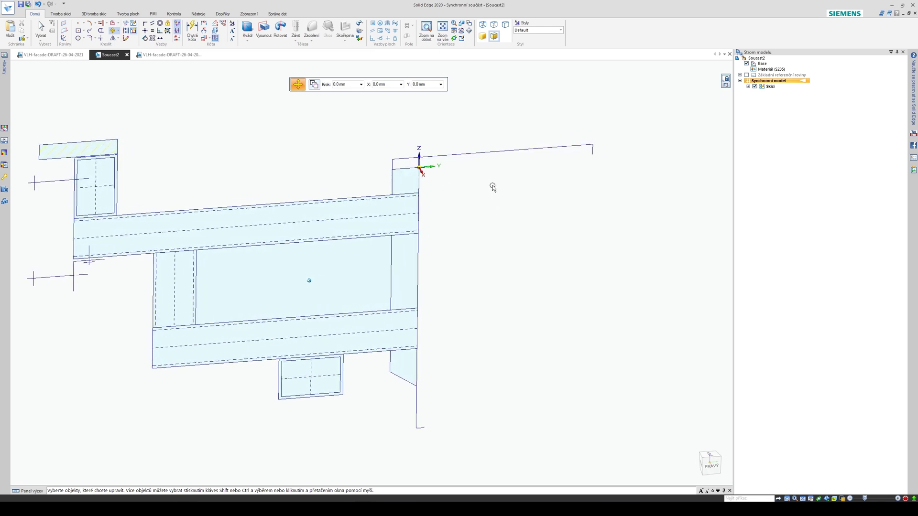
mouse_move(493, 188)
middle_mouse_down()
mouse_move(510, 223)
mouse_move(426, 162)
middle_mouse_up()
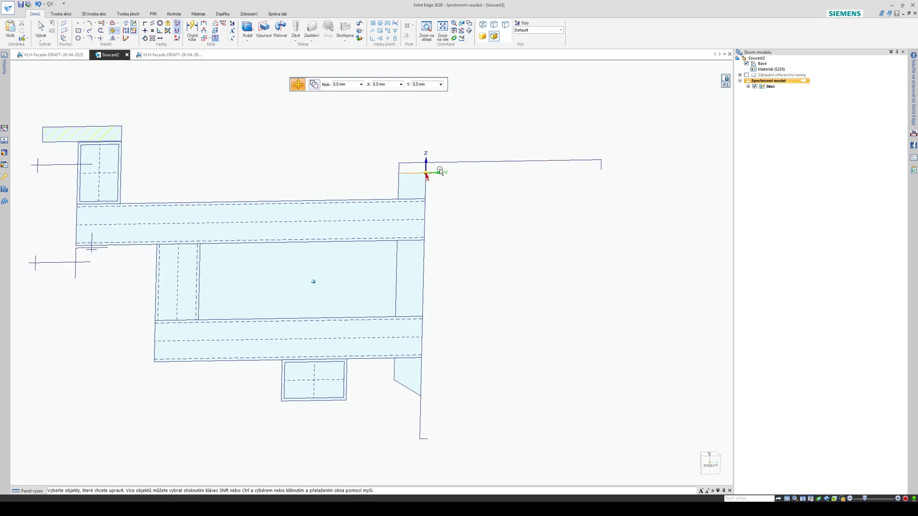
middle_click_drag(419, 218, 413, 207)
middle_click_drag(474, 232, 459, 205)
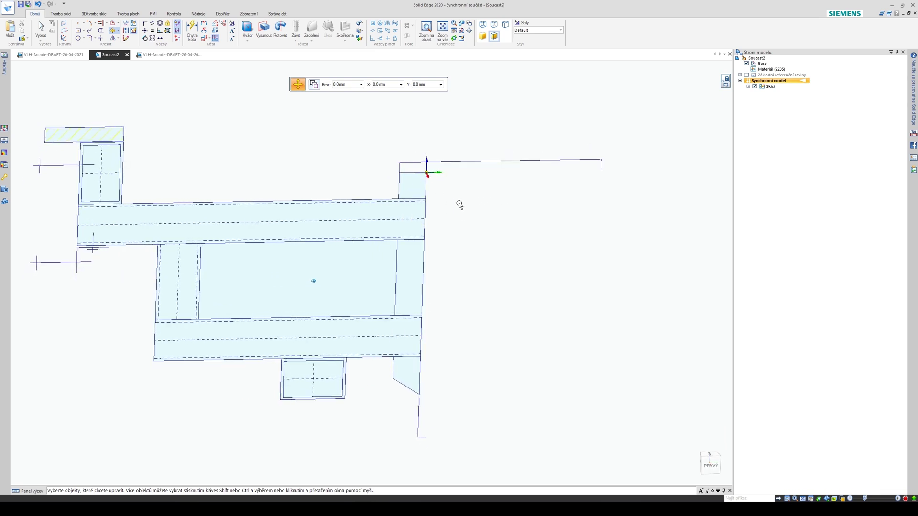
Step: Close the open draft block, check the bracket's corner against the concrete slab in the 2D model, and return to Soucast2
left_click(174, 57)
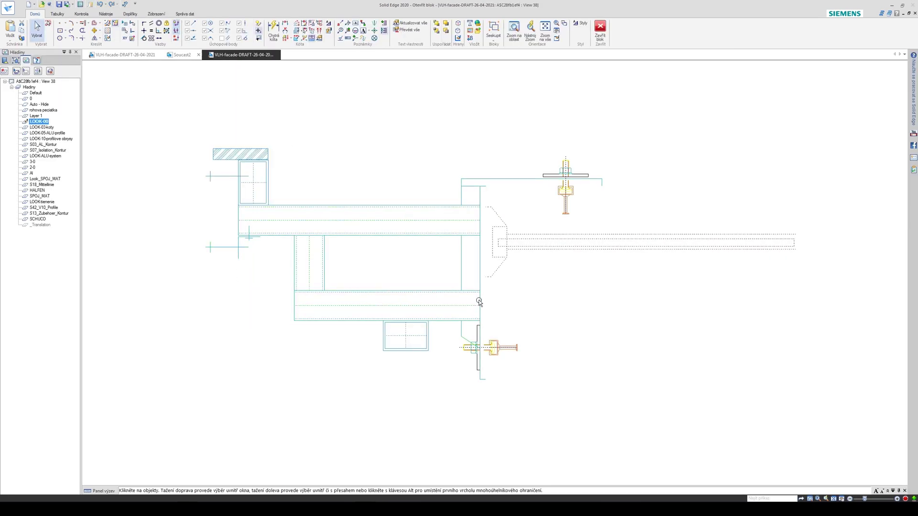
left_click(601, 29)
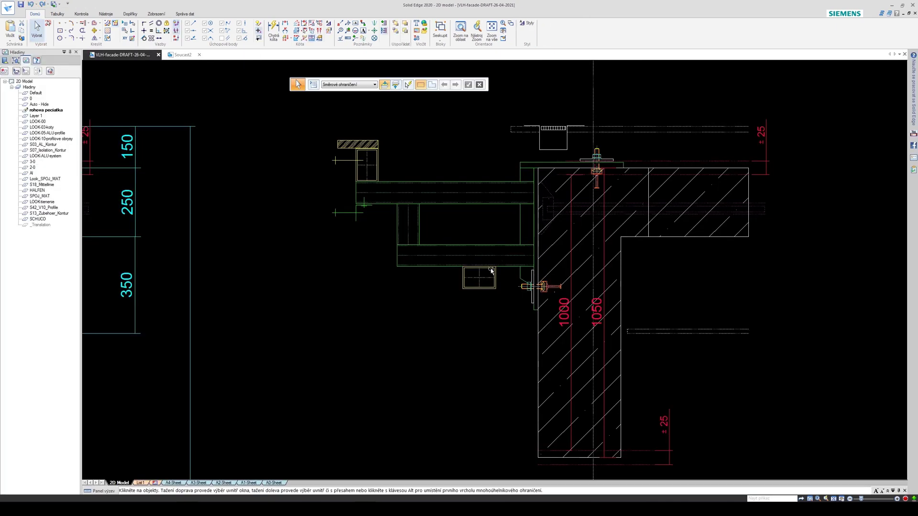
scroll(473, 213, "up", 5)
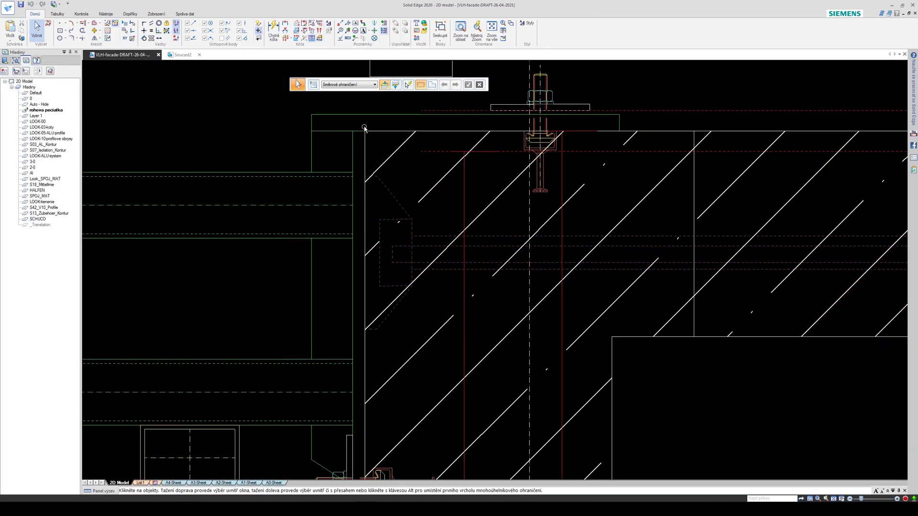
scroll(463, 301, "down", 2)
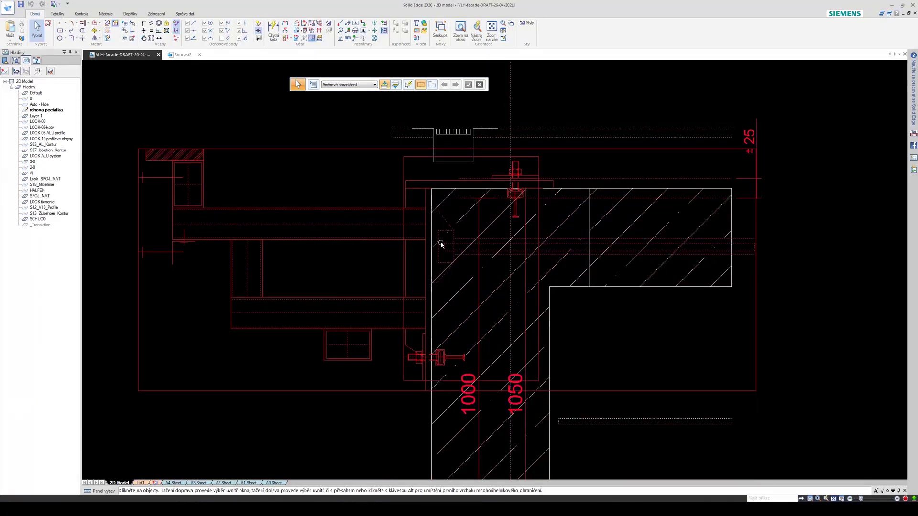
left_click(440, 200)
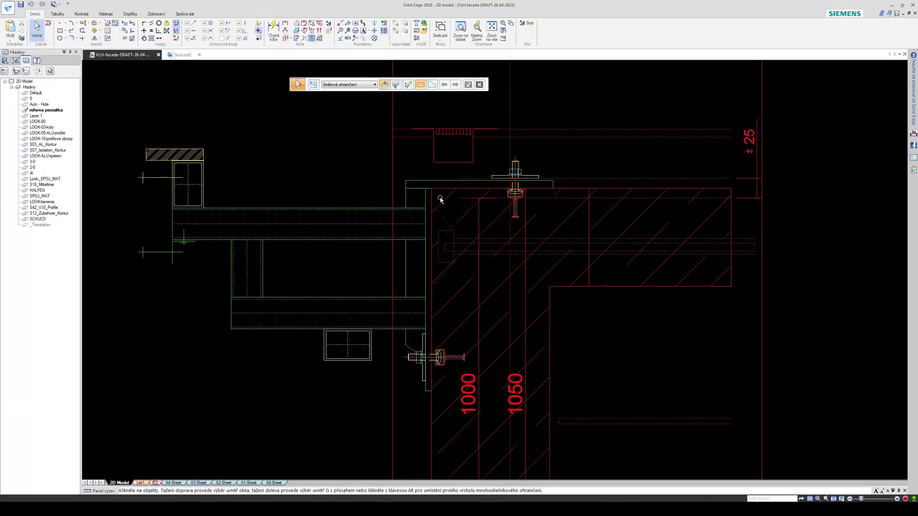
left_click(194, 55)
Step: Close the top plate's outline by joining its lower edge line and short end line into a corner
scroll(506, 220, "up", 3)
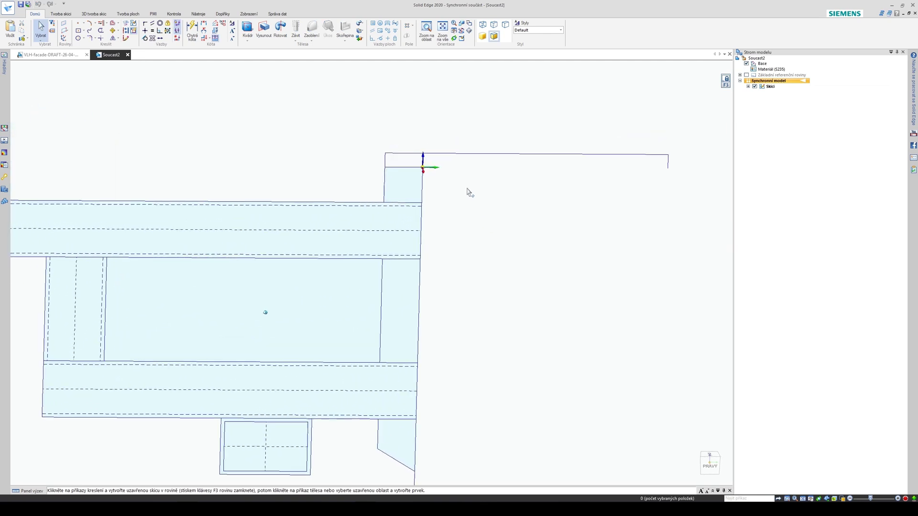
scroll(468, 189, "up", 2)
middle_click_drag(702, 192, 438, 190)
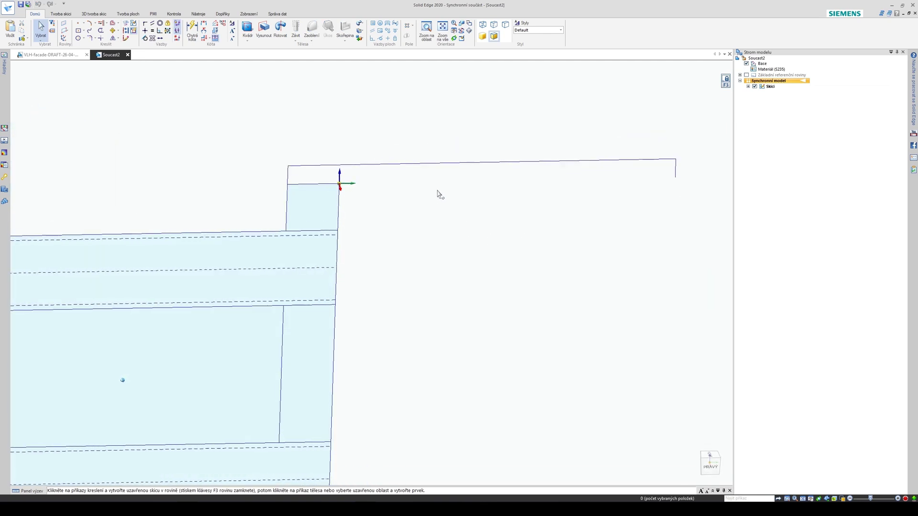
left_click(323, 184)
scroll(403, 204, "up", 5)
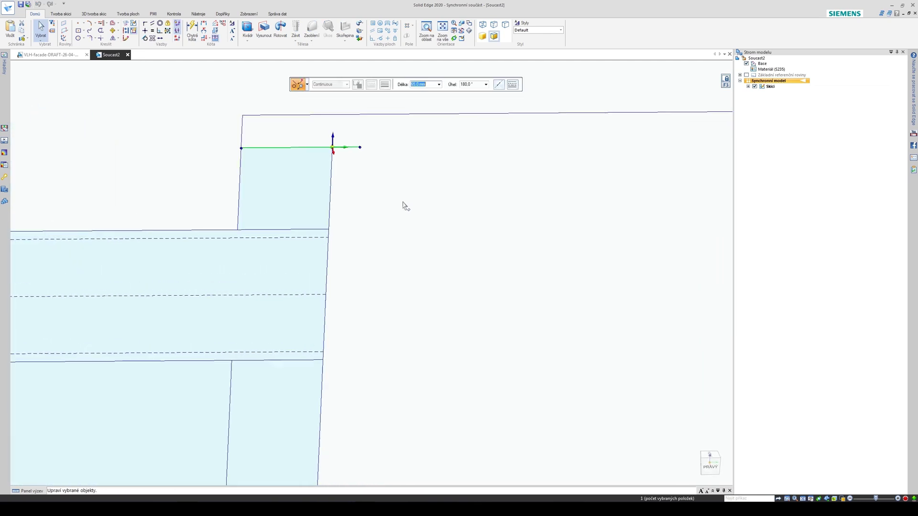
key("Escape")
scroll(400, 185, "down", 4)
scroll(641, 206, "down", 2)
scroll(550, 206, "up", 3)
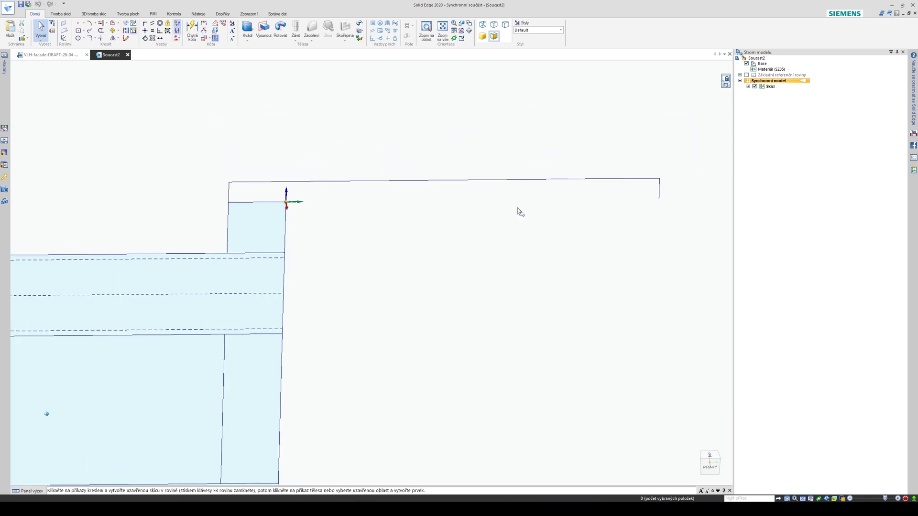
right_click_drag(507, 223, 482, 245)
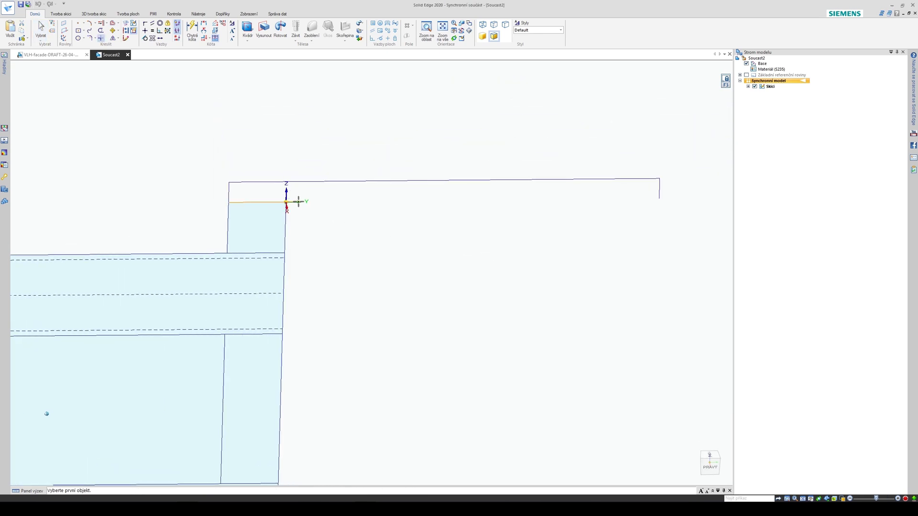
left_click(659, 193)
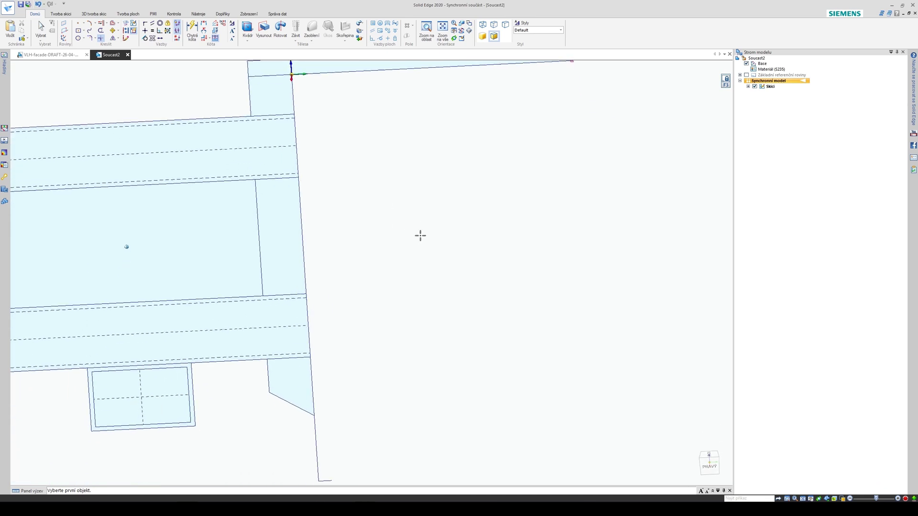
Step: Draw a line from the vertical plate's lower lip up to the top plate's underside, closing the vertical plate's outline
mouse_move(411, 248)
right_mouse_down()
mouse_move(394, 270)
mouse_move(427, 251)
right_mouse_up()
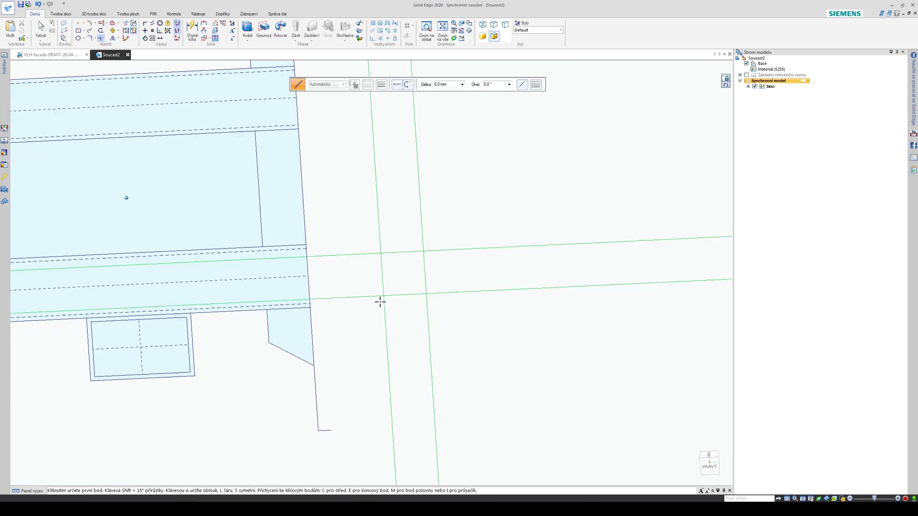
scroll(378, 306, "down", 2)
scroll(359, 406, "up", 3)
left_click(336, 374)
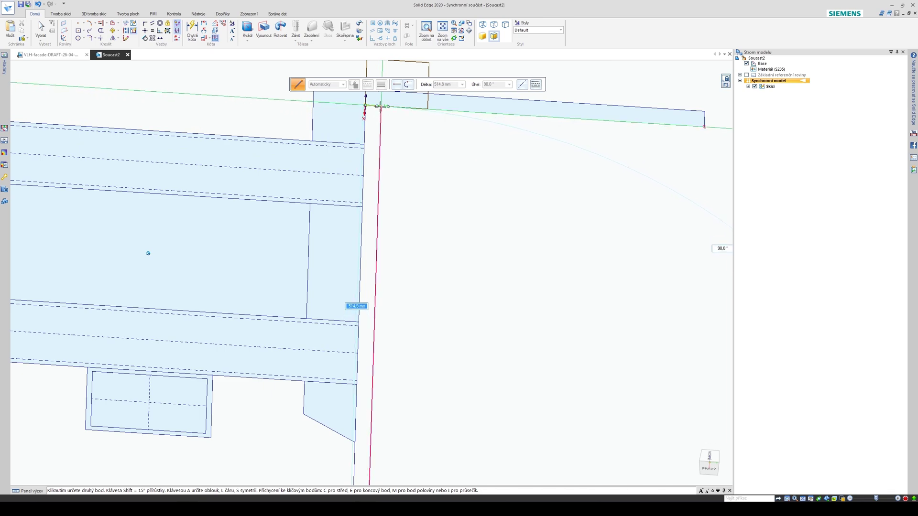
left_click(381, 107)
right_click(452, 239)
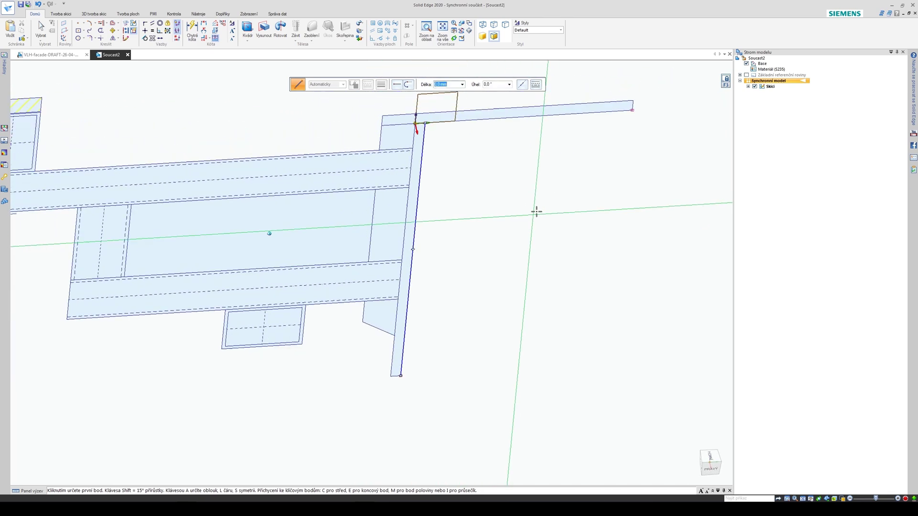
right_click_drag(522, 224, 508, 223)
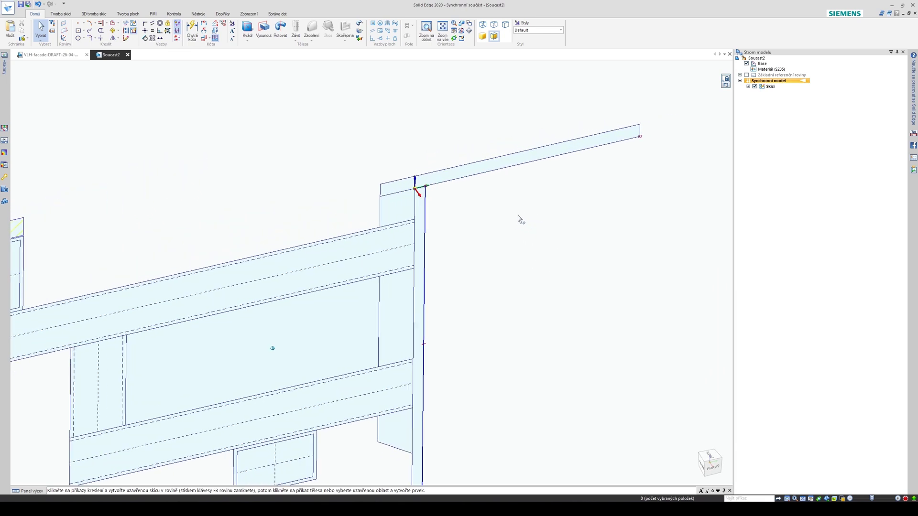
Step: Extrude the closed top plate region symmetrically about the sketch plane into a solid body
left_click(449, 175)
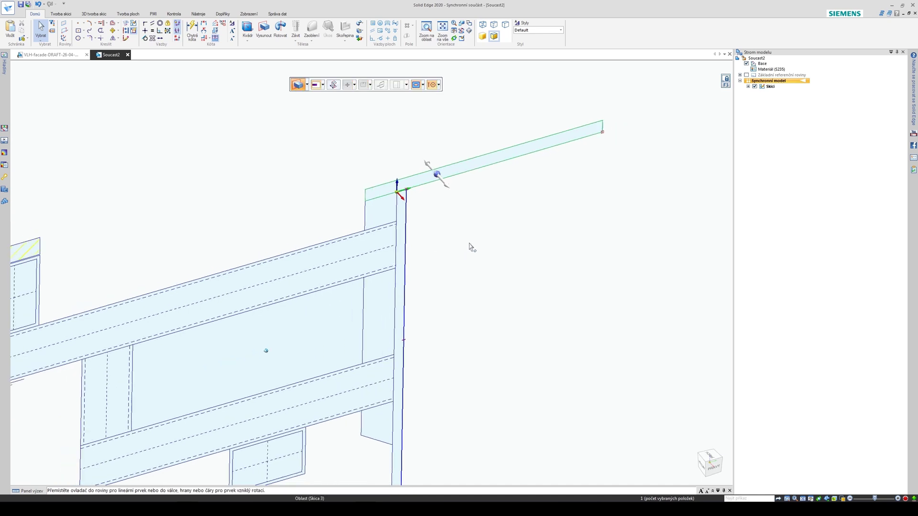
left_click(440, 200)
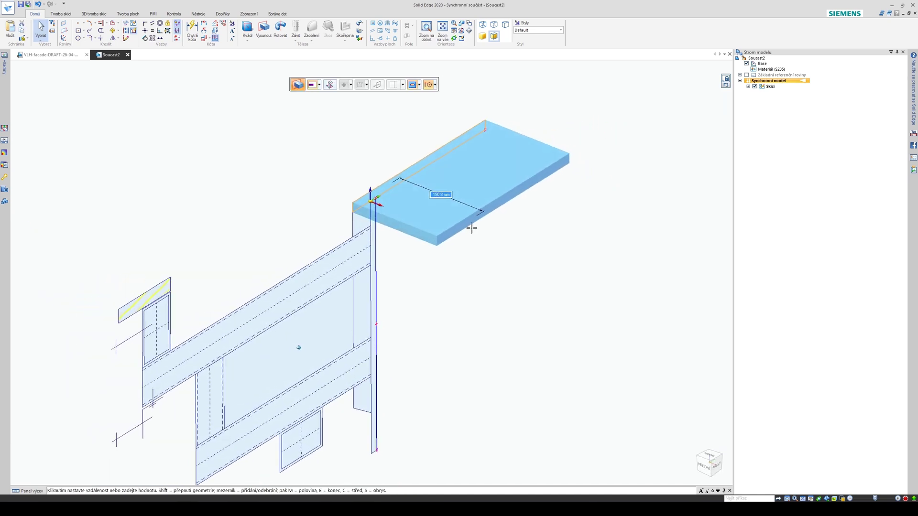
key("shift+s")
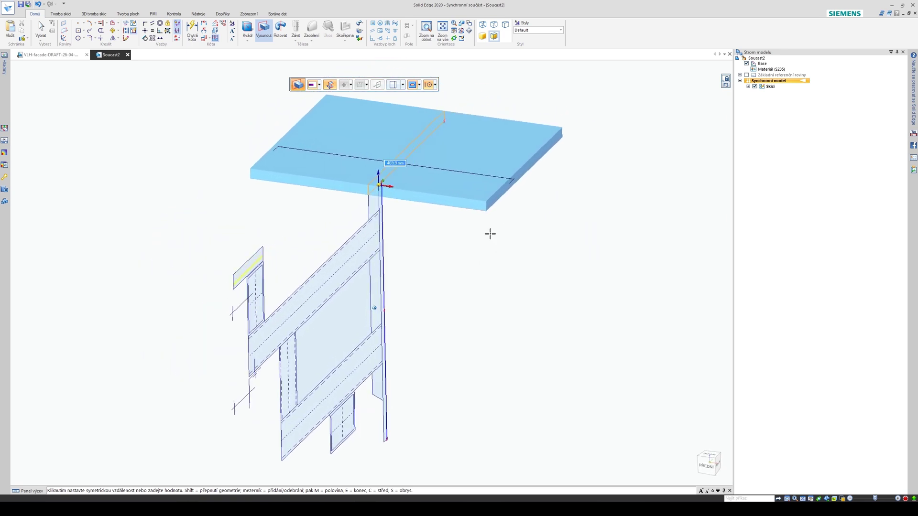
key("shift+s")
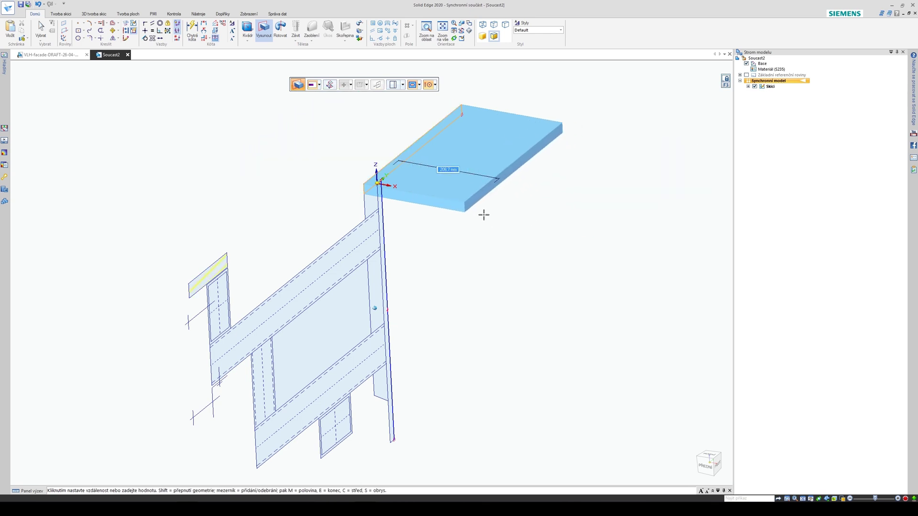
key("shift+s")
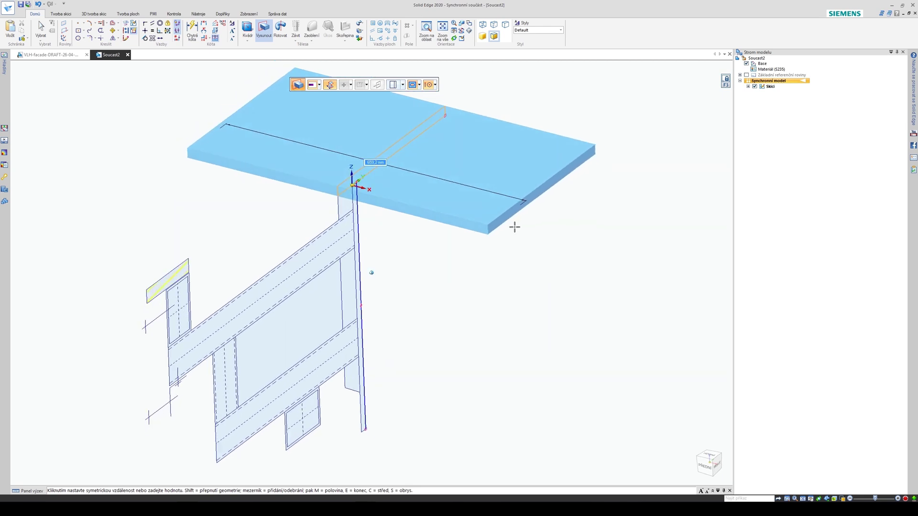
key("Return")
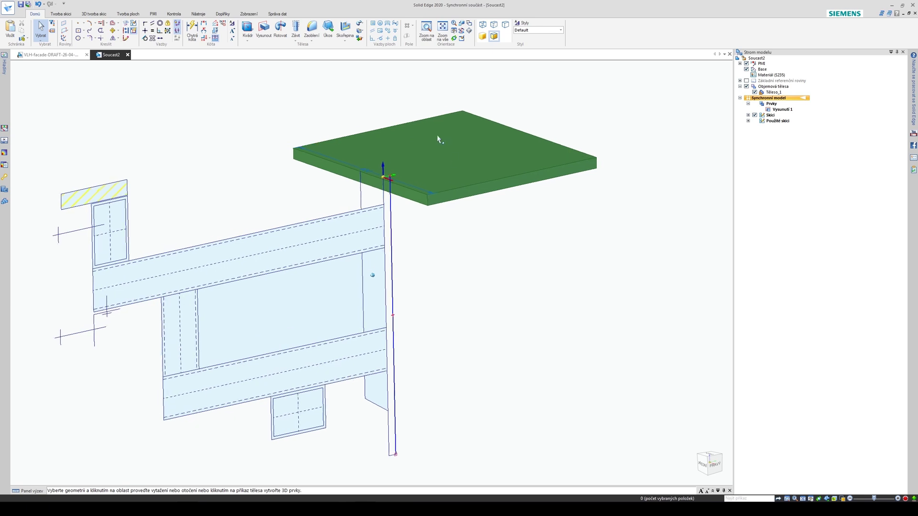
Step: Rename the extruded solid body as Top plate in the model tree
left_click(773, 92)
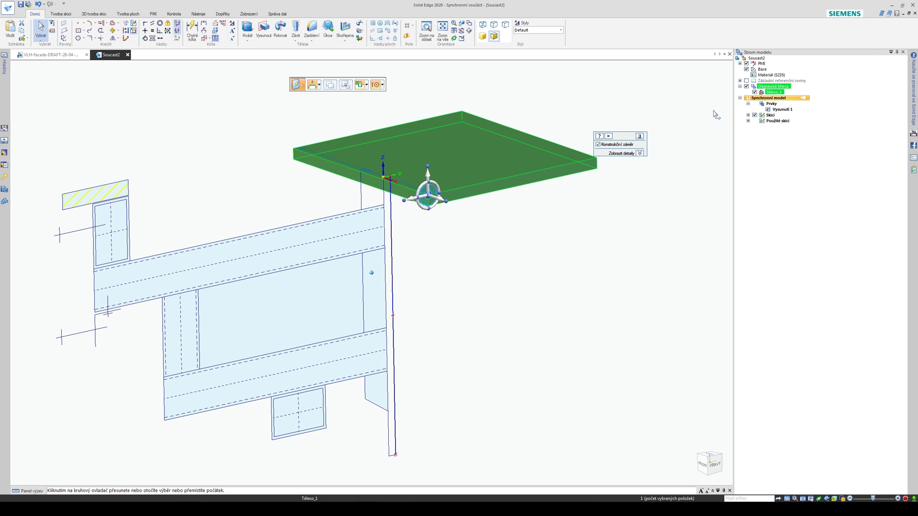
key("F2")
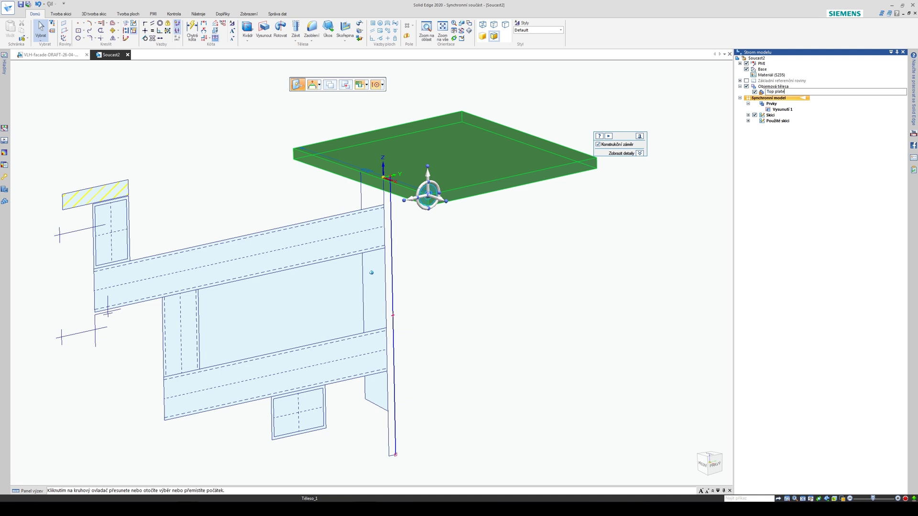
key("Return")
left_click(492, 233)
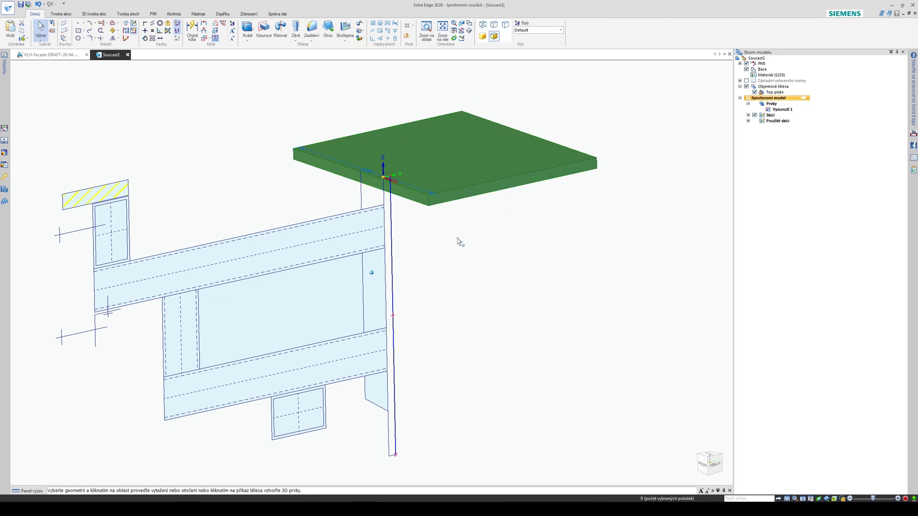
Step: Restore the used sketch Skica 4 consumed by the top plate extrusion
middle_click_drag(383, 277, 406, 411)
middle_click_drag(405, 411, 397, 365, "shift")
middle_click_drag(367, 116, 596, 227)
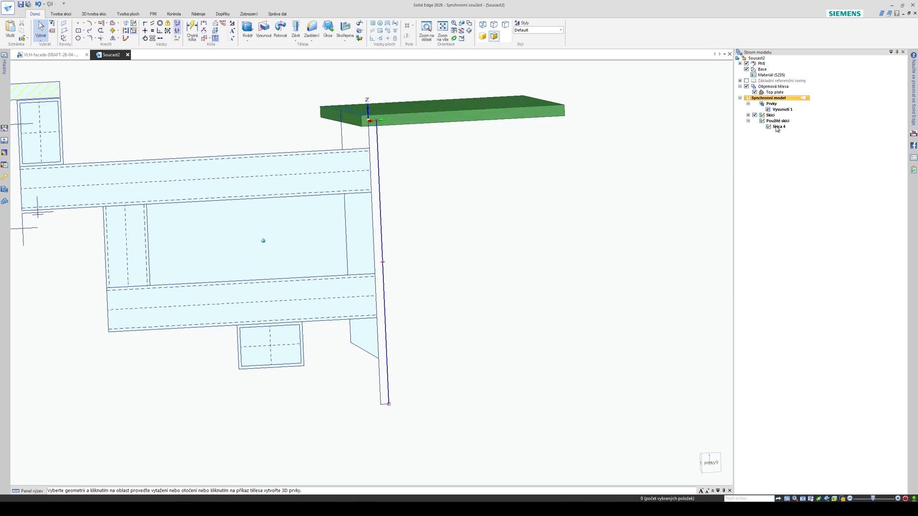
left_click(777, 127)
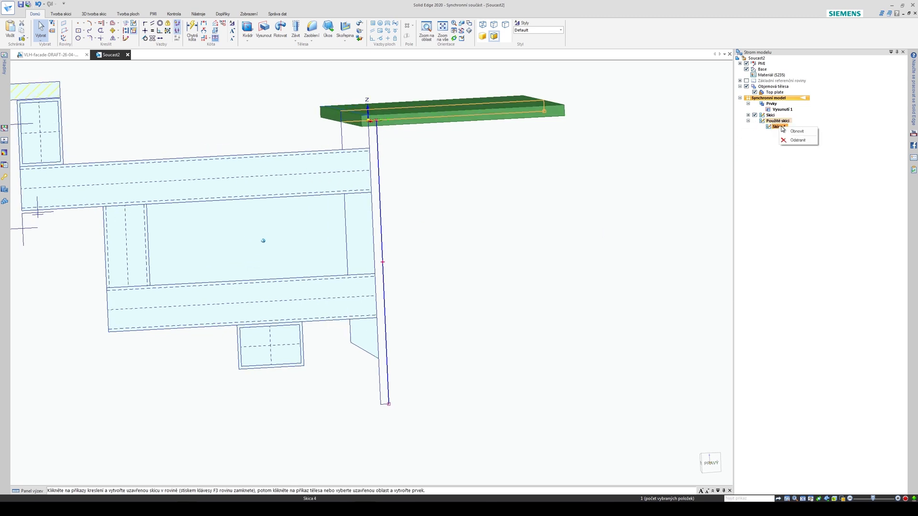
left_click(798, 140)
middle_click_drag(428, 229, 387, 368)
middle_click_drag(484, 249, 528, 243)
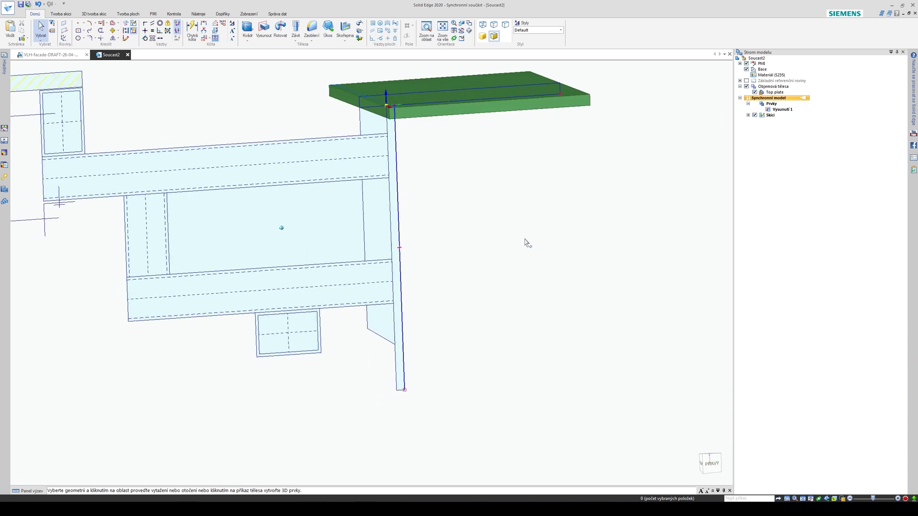
scroll(451, 217, "up", 5)
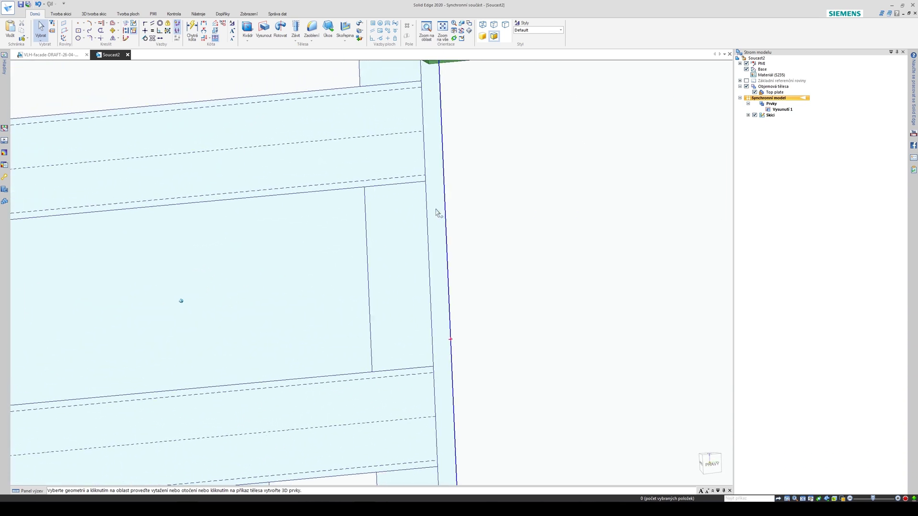
Step: Try to extrude the vertical plate region symmetrically to the top plate's corner within the existing body, and undo it
left_click(435, 211)
scroll(515, 240, "down", 3)
mouse_move(516, 240)
middle_mouse_down()
mouse_move(535, 257)
mouse_move(451, 230)
middle_mouse_up()
left_click(423, 215)
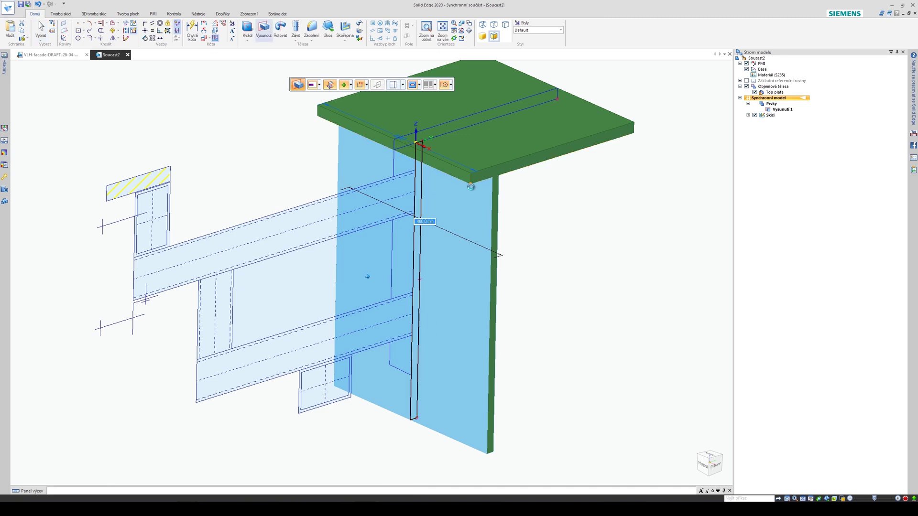
left_click(472, 186)
middle_click_drag(475, 197, 569, 246)
scroll(519, 193, "up", 5)
scroll(518, 193, "down", 2)
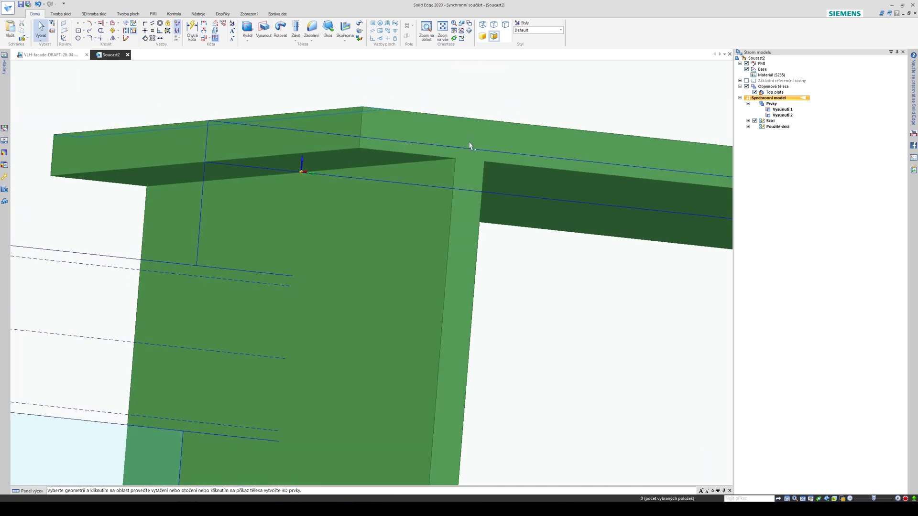
middle_click_drag(469, 143, 506, 252)
scroll(502, 246, "down", 4)
middle_click_drag(565, 251, 542, 252)
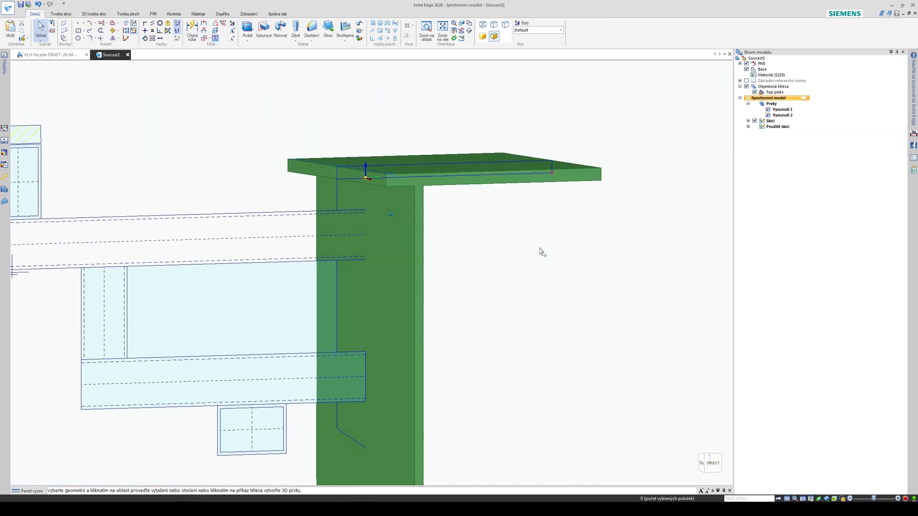
key("ctrl+z")
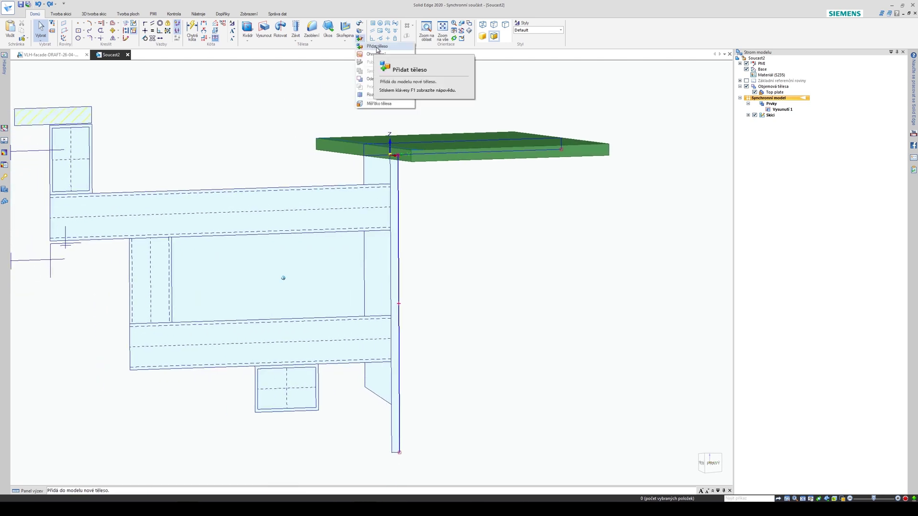
Step: Add a new part body named Front plate and extrude the vertical plate region symmetrically to the top plate's corner
left_click(379, 47)
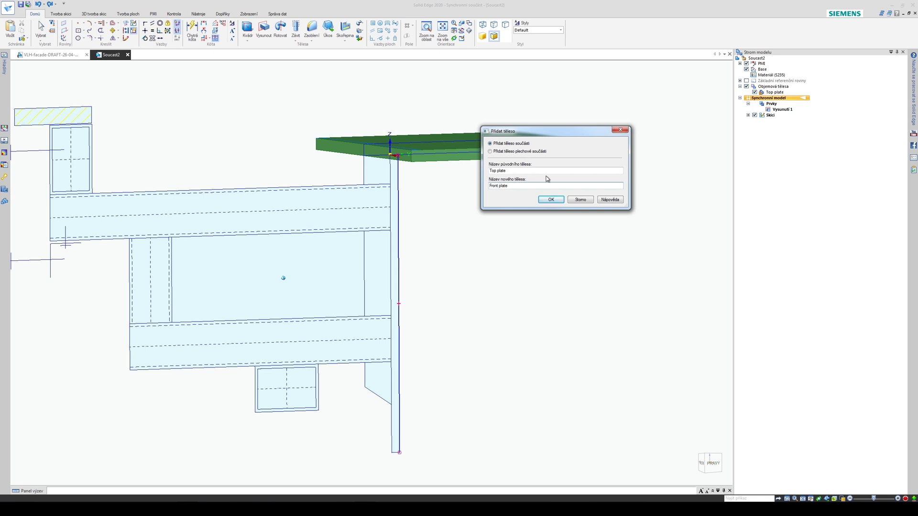
left_click(551, 200)
scroll(421, 185, "up", 5)
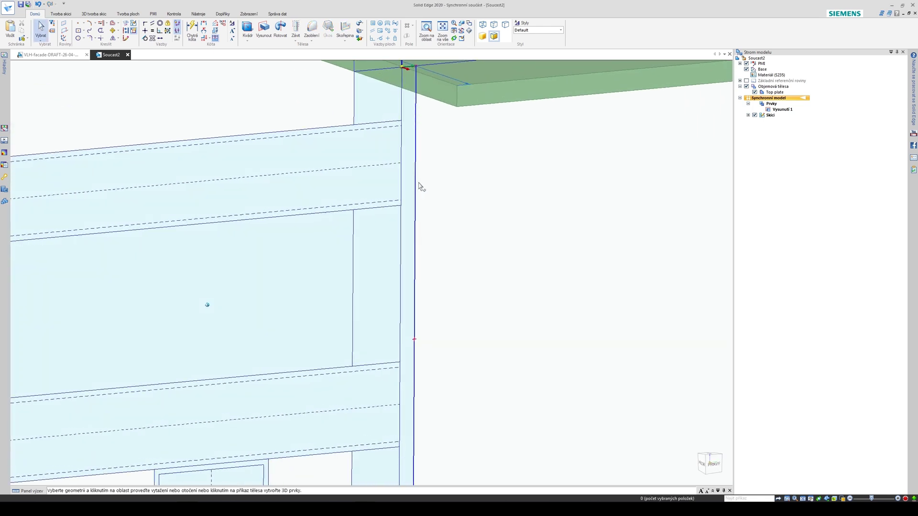
left_click(410, 168)
scroll(416, 182, "down", 5)
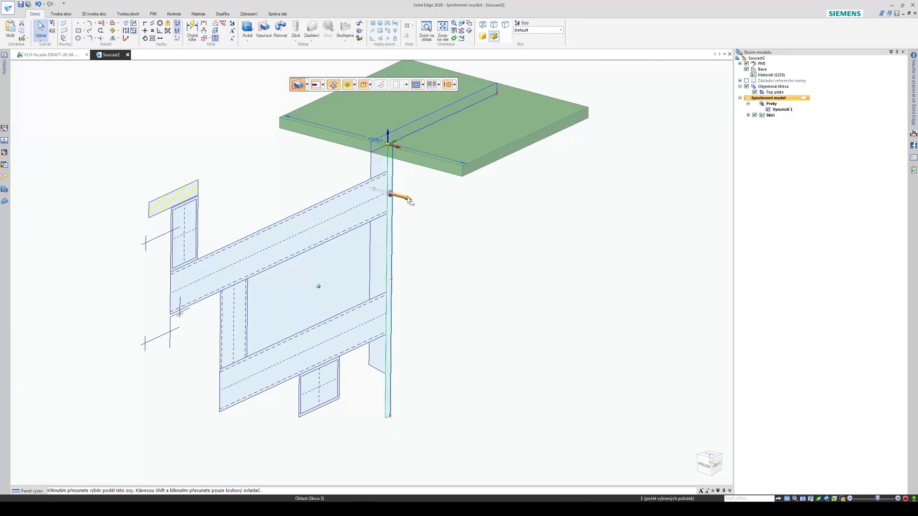
left_click(463, 175)
scroll(478, 196, "down", 3)
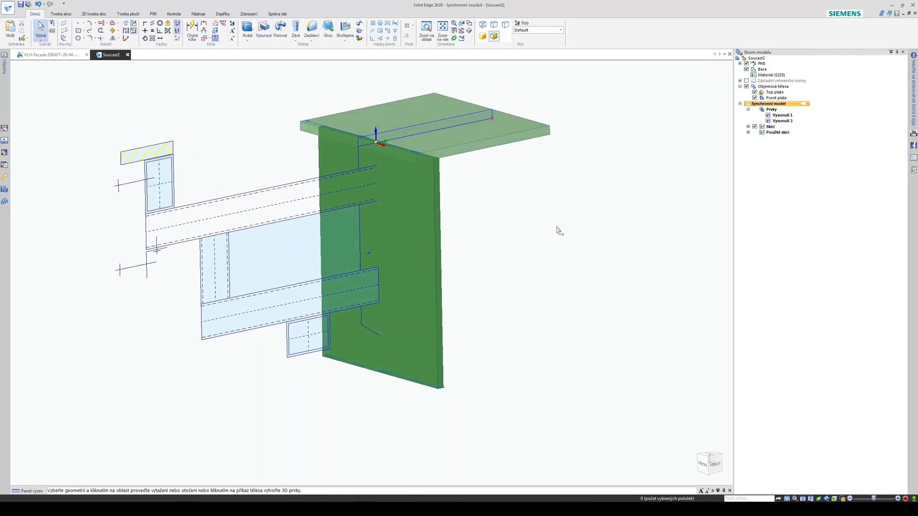
middle_click_drag(557, 227, 620, 174)
left_click(774, 92)
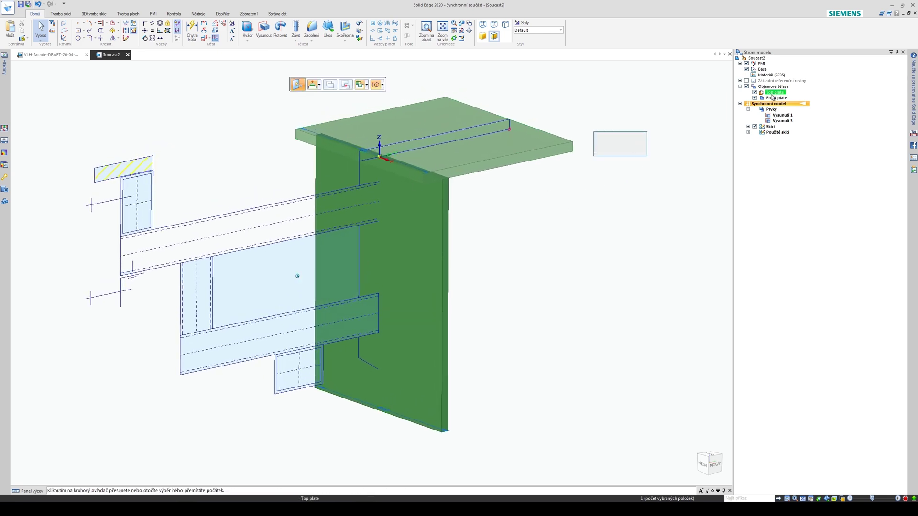
key("Escape")
Step: Restore the used sketch Skica 6 consumed by the front plate extrusion
mouse_move(693, 201)
middle_mouse_down()
mouse_move(576, 236)
mouse_move(508, 224)
mouse_move(683, 187)
middle_mouse_up()
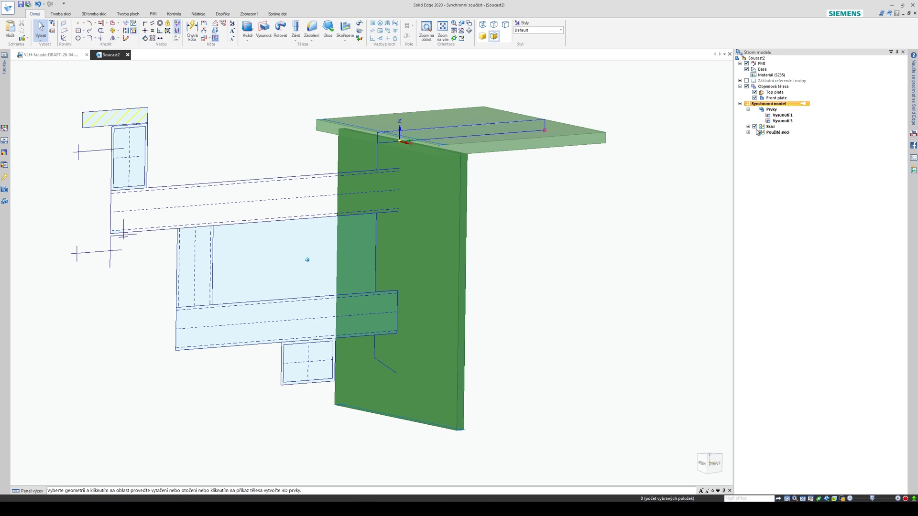
left_click(779, 139)
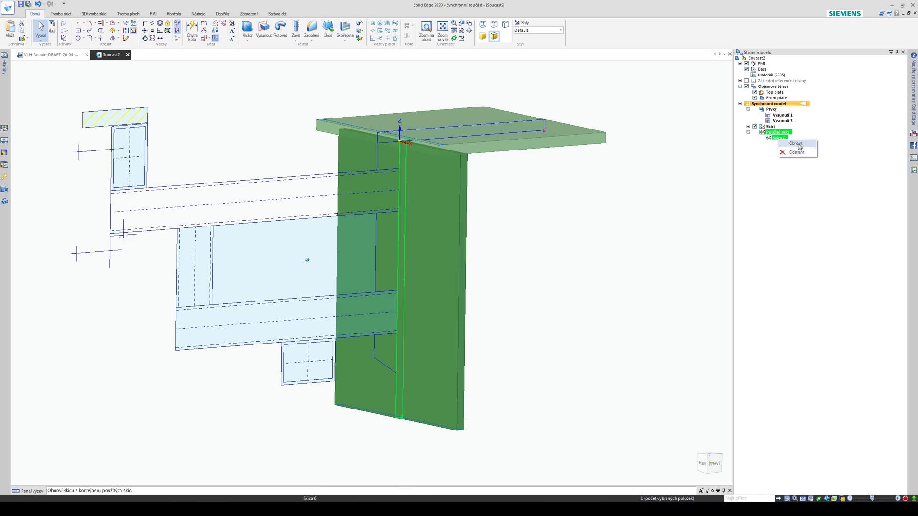
left_click(796, 144)
Step: Measure the upper horizontal profile's height with a temporary dimension beside its free end
middle_click_drag(652, 225, 230, 196)
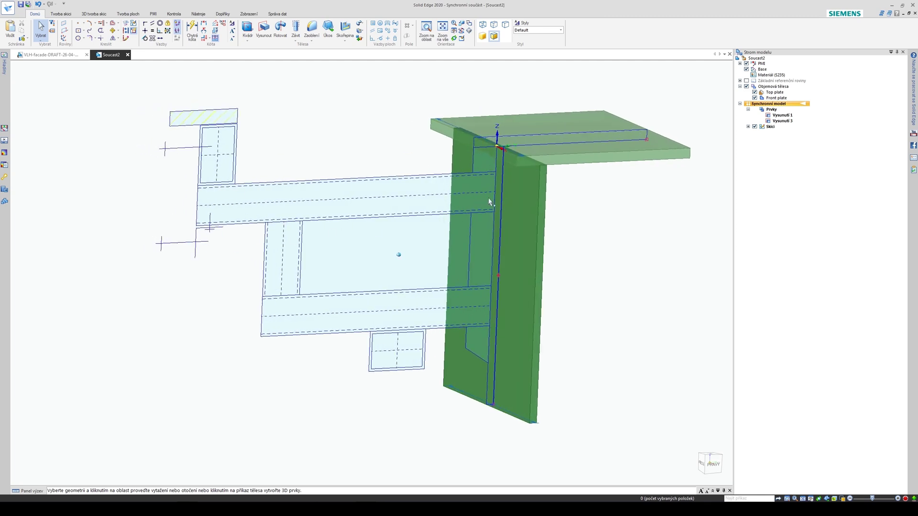
scroll(297, 263, "up", 5)
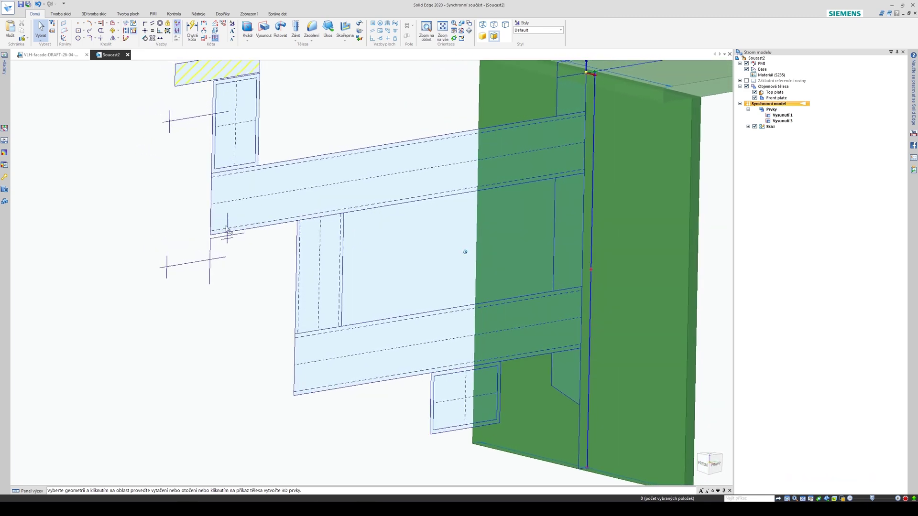
middle_click_drag(227, 232, 278, 229)
middle_click_drag(225, 205, 224, 242)
scroll(223, 266, "up", 5)
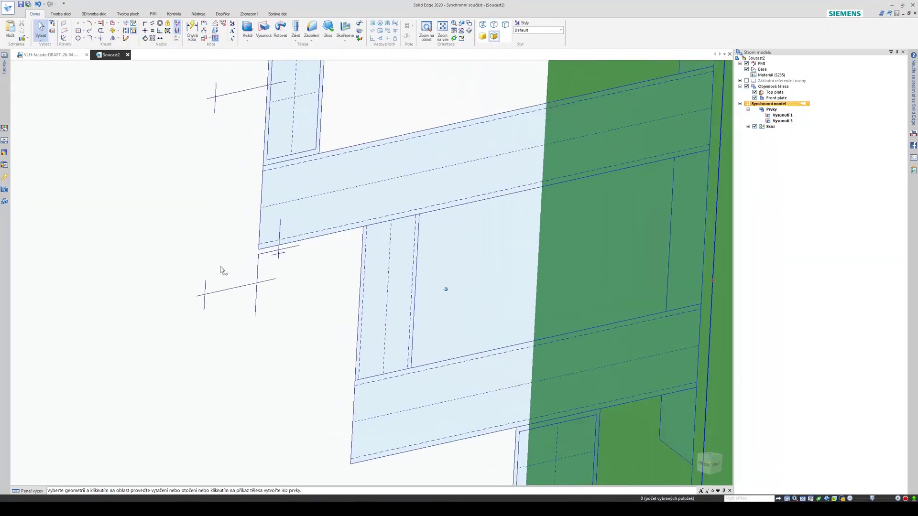
right_click_drag(214, 225, 197, 226)
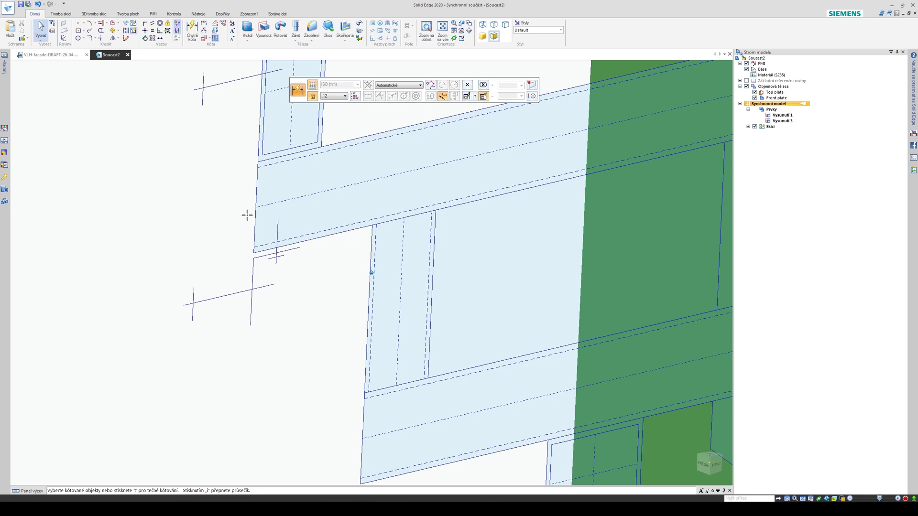
left_click(295, 240)
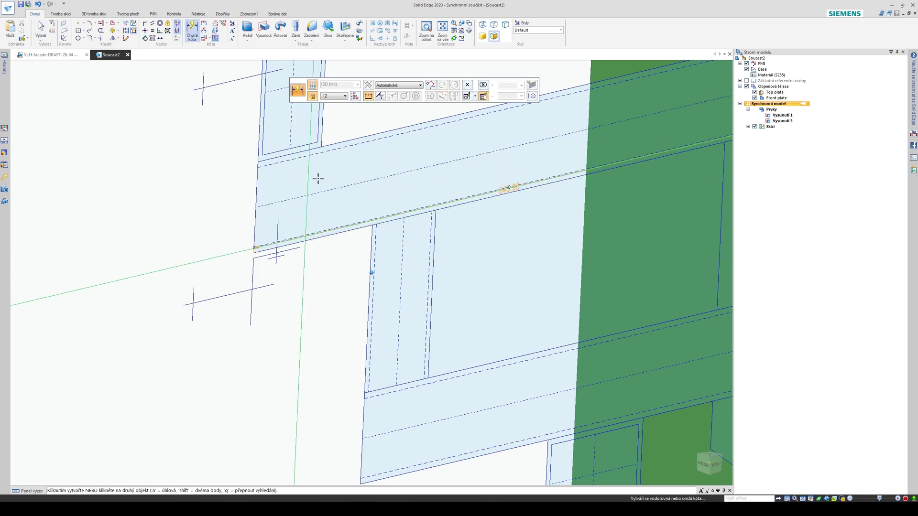
left_click(330, 145)
middle_click_drag(223, 198, 339, 266)
left_click(213, 202)
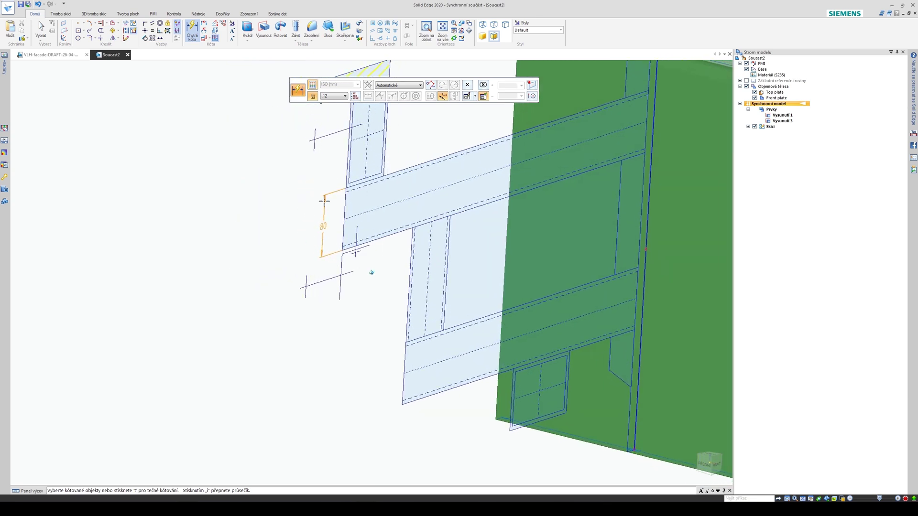
Step: Measure the upper profile's wall thickness between its top edge and the adjacent dashed inner line
scroll(325, 200, "up", 5)
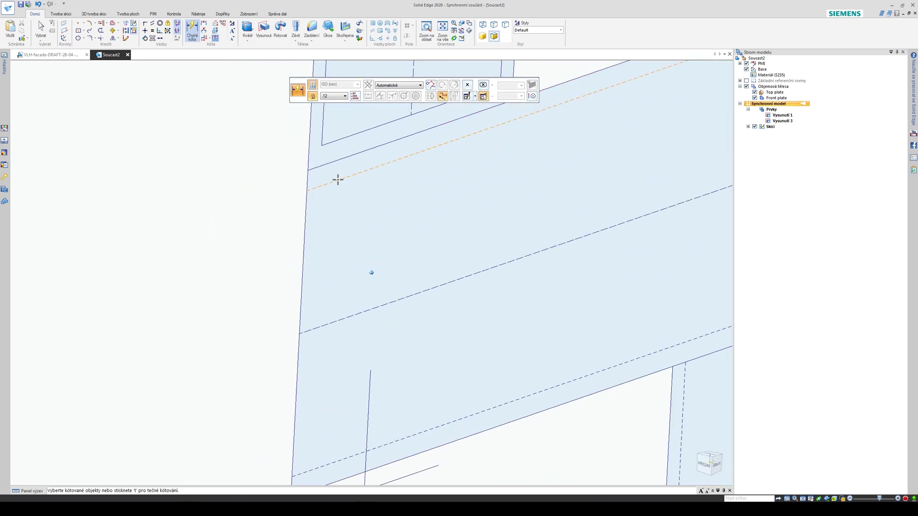
left_click(337, 179)
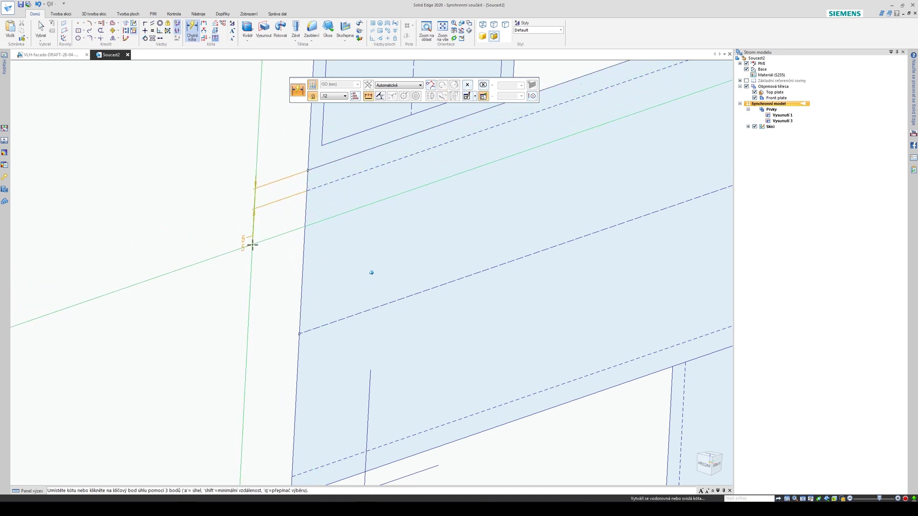
left_click(253, 201)
scroll(268, 230, "down", 5)
scroll(287, 278, "up", 1)
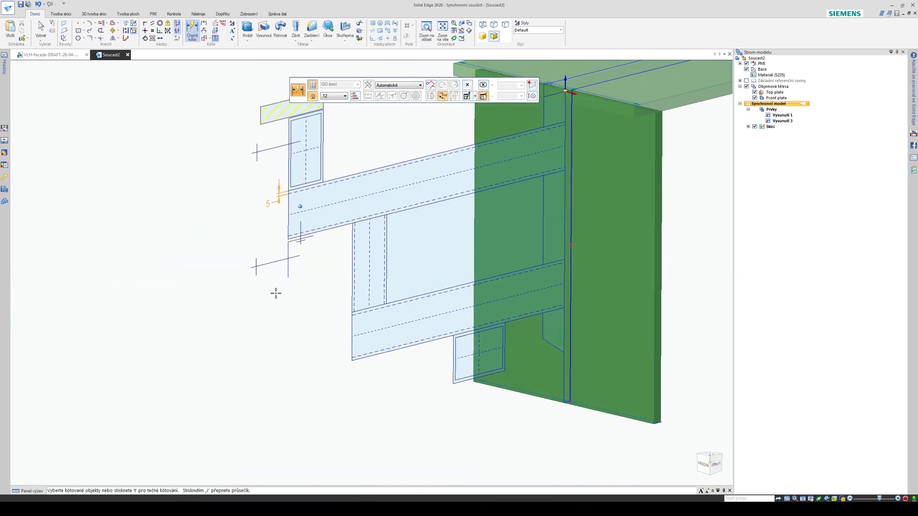
right_click(266, 294)
key("Escape")
scroll(294, 310, "down", 1)
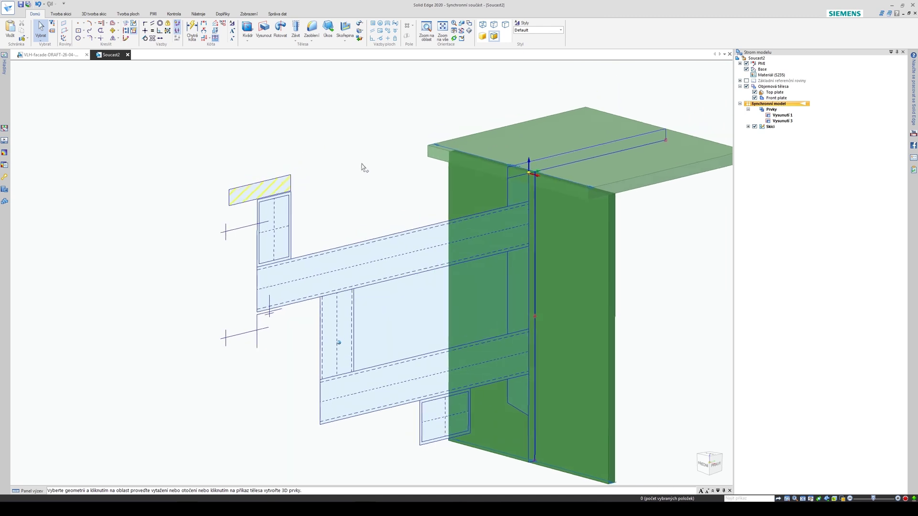
Step: Add a new part body named Profile 01
left_click(378, 46)
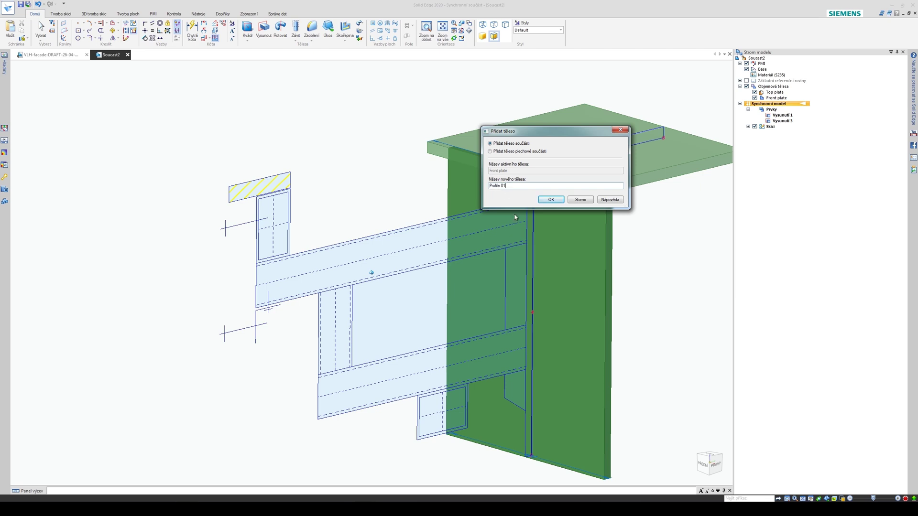
left_click(551, 200)
scroll(412, 189, "up", 5)
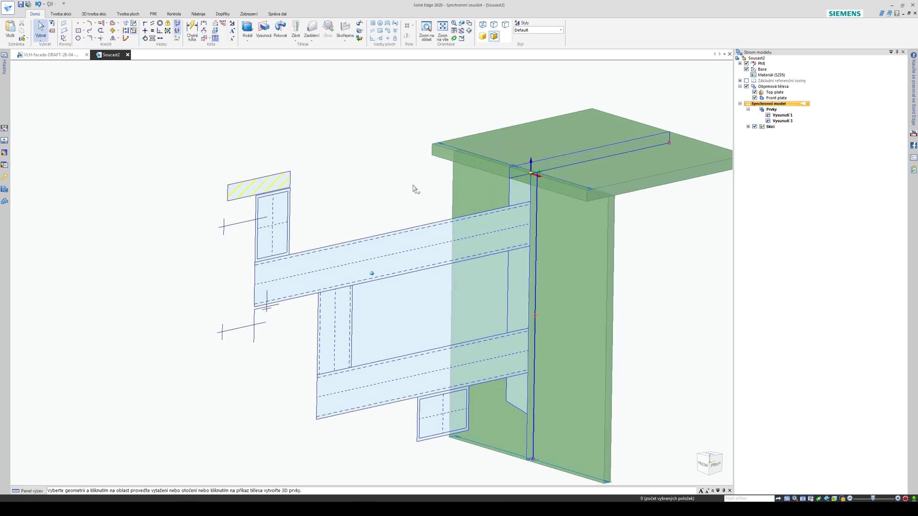
scroll(325, 185, "down", 2)
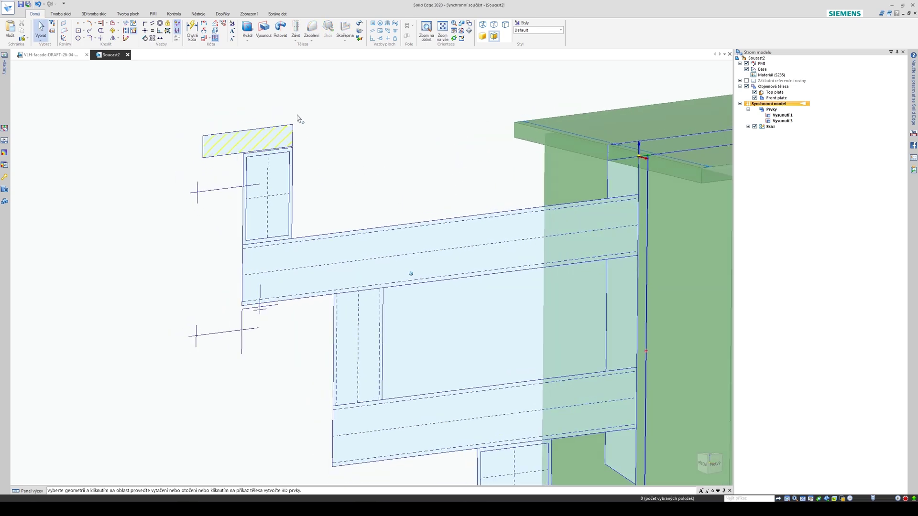
Step: Extrude the upper horizontal profile's closed outline, selected as a chain, symmetrically with a total width of 80 mm
left_click(263, 31)
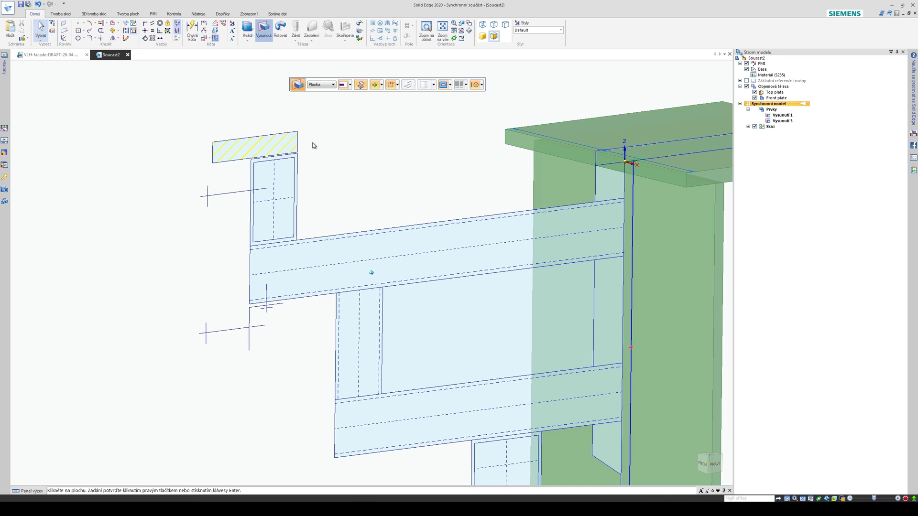
scroll(330, 110, "up", 1)
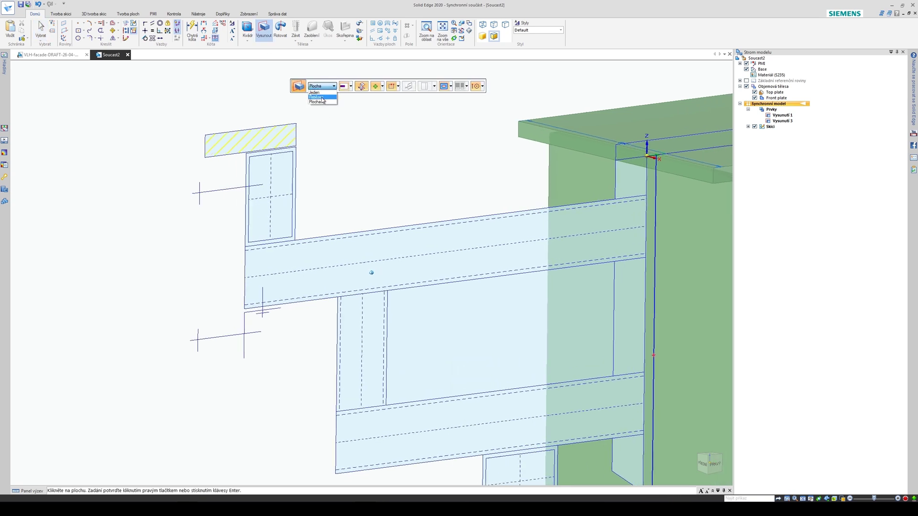
left_click(323, 98)
scroll(348, 196, "up", 3)
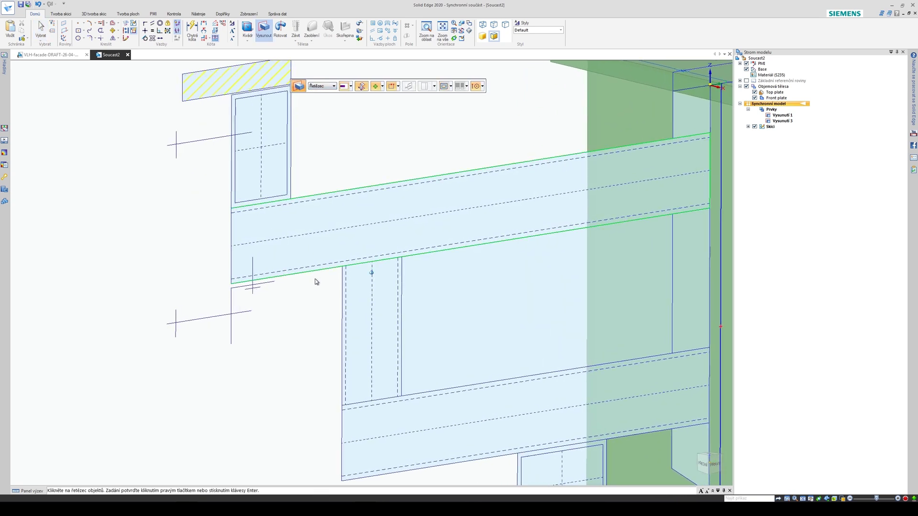
scroll(293, 349, "down", 4)
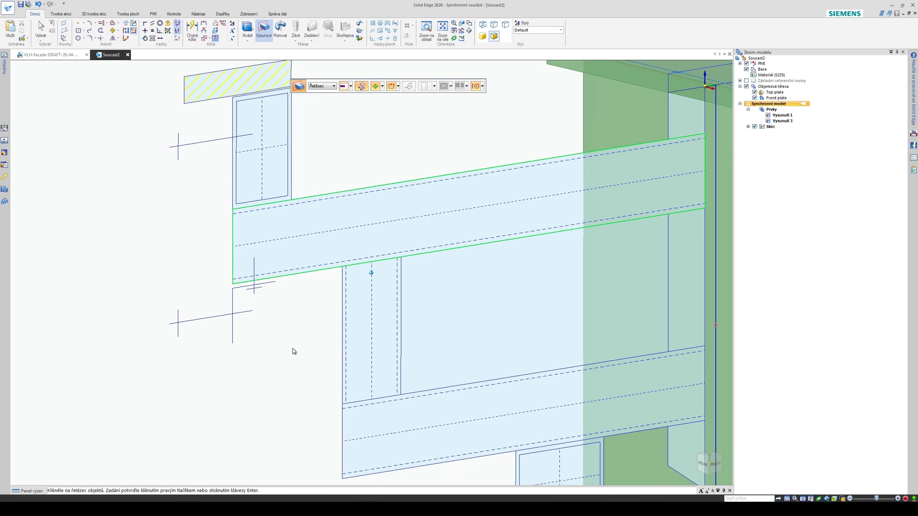
right_click(295, 295)
middle_click_drag(300, 292, 328, 297)
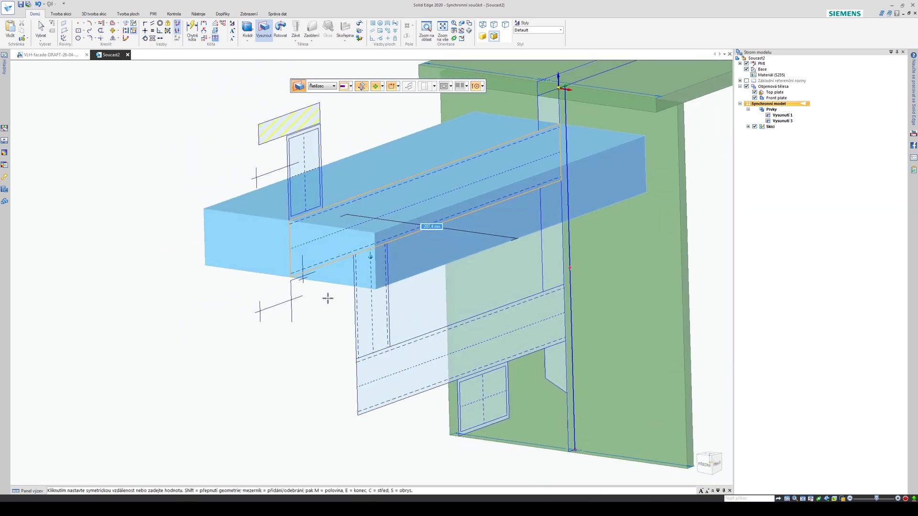
type("80")
key("Return")
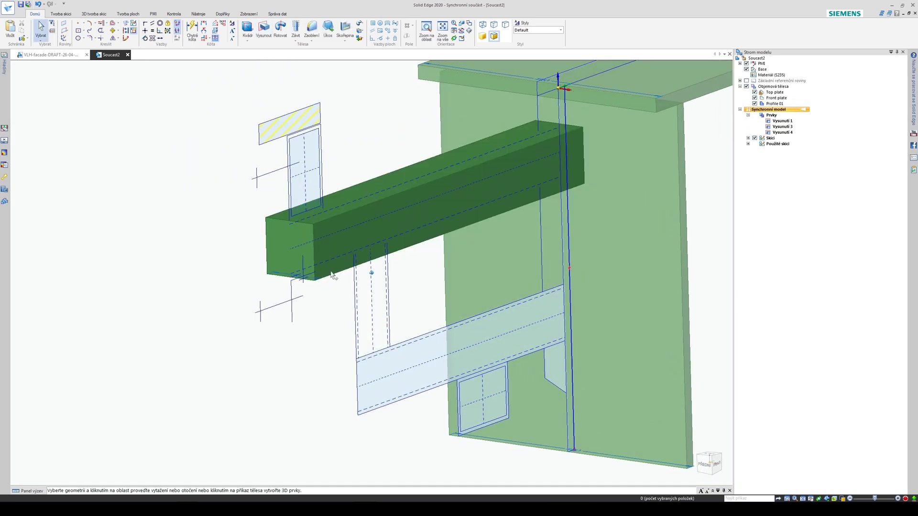
Step: Round all four long outer edges of the upper profile, selected as edge chains, with one common radius
scroll(330, 335, "up", 4)
middle_click_drag(337, 380, 330, 351)
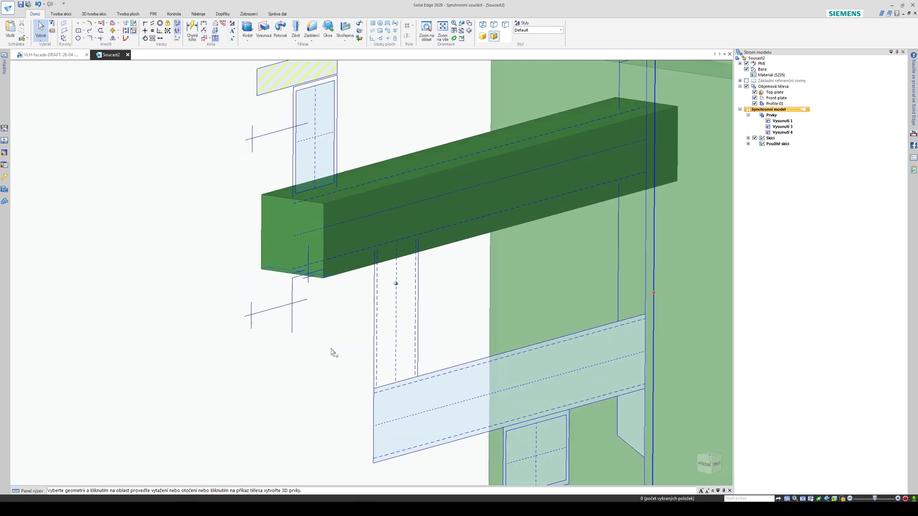
left_click(311, 27)
scroll(261, 250, "up", 3)
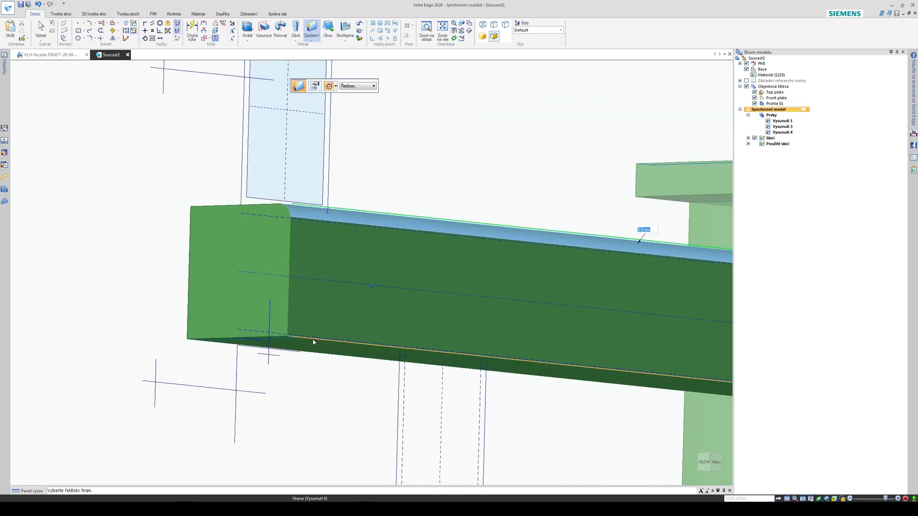
left_click(314, 341)
middle_click_drag(213, 341, 447, 259)
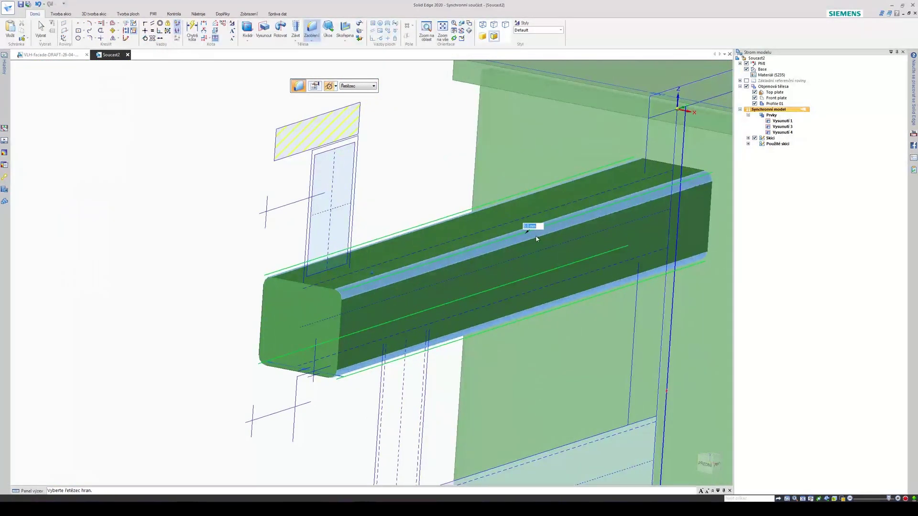
middle_click_drag(536, 238, 486, 262)
middle_click_drag(380, 292, 427, 267)
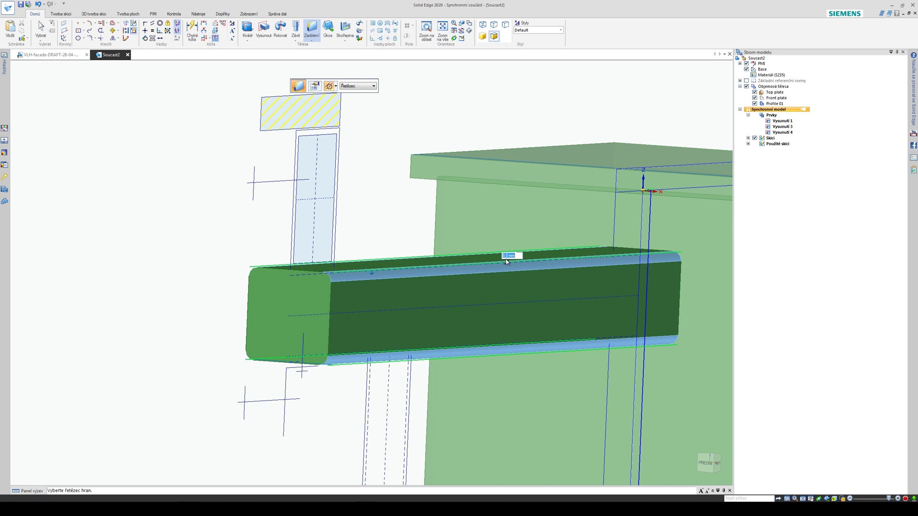
middle_click_drag(509, 274, 209, 282)
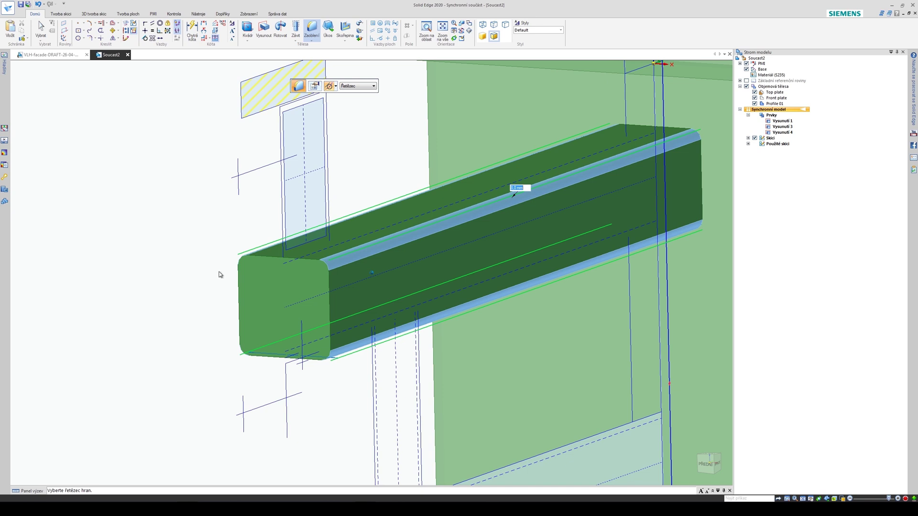
right_click(220, 274)
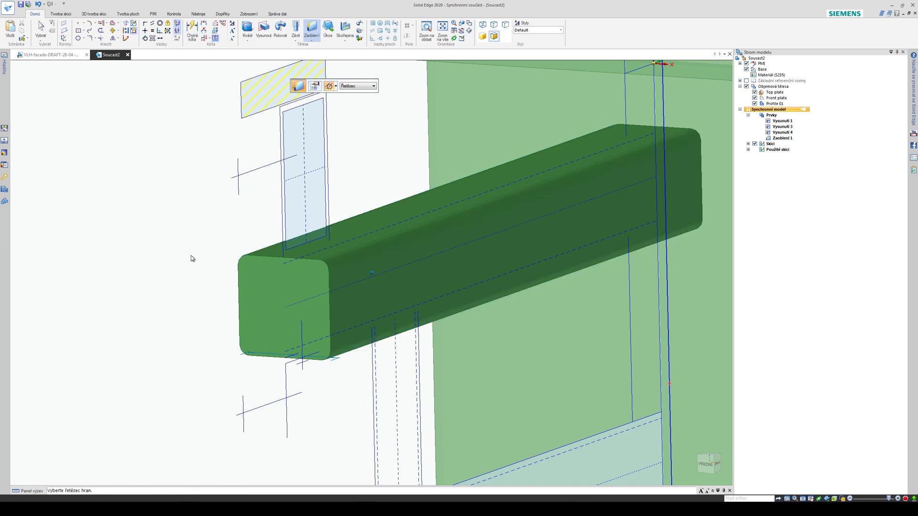
Step: Shell the rounded upper profile into a hollow tube with a 5 mm wall thickness and both end faces open
scroll(206, 278, "down", 2)
middle_click_drag(207, 280, 306, 82)
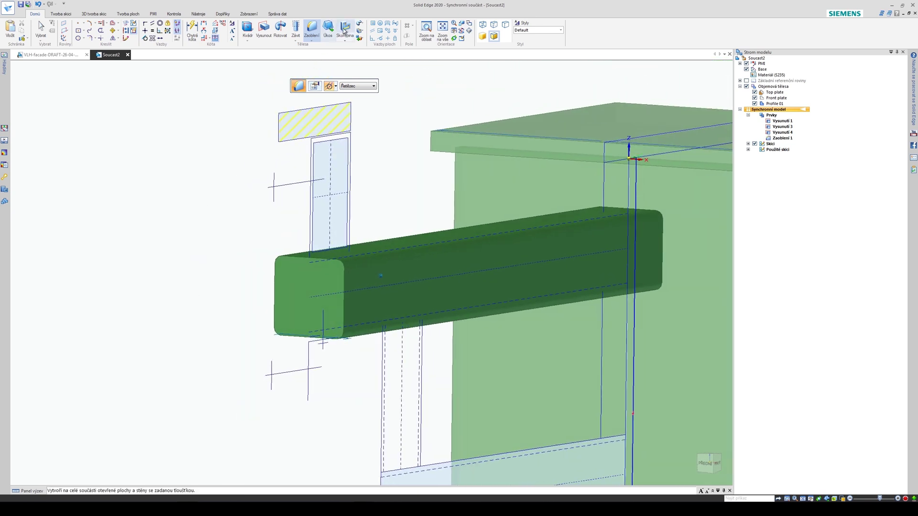
middle_click_drag(320, 139, 302, 276)
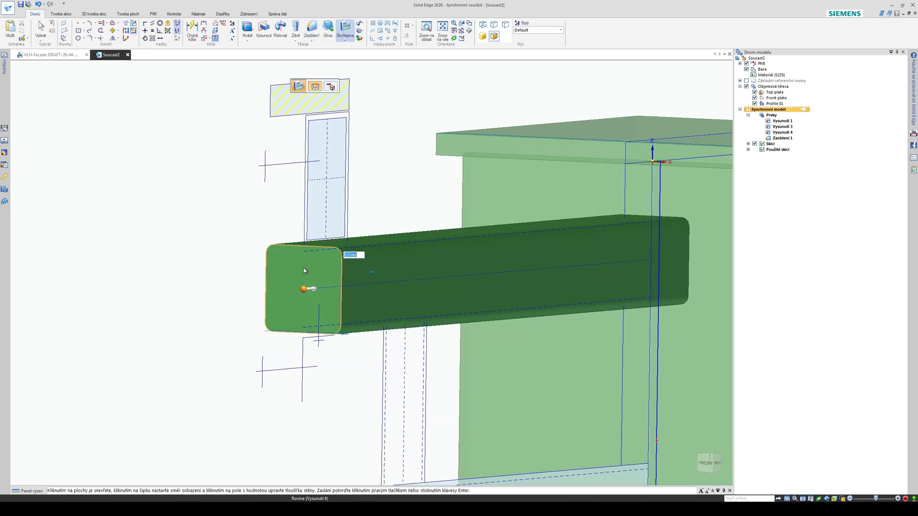
middle_click_drag(333, 319, 368, 302)
scroll(367, 303, "up", 8)
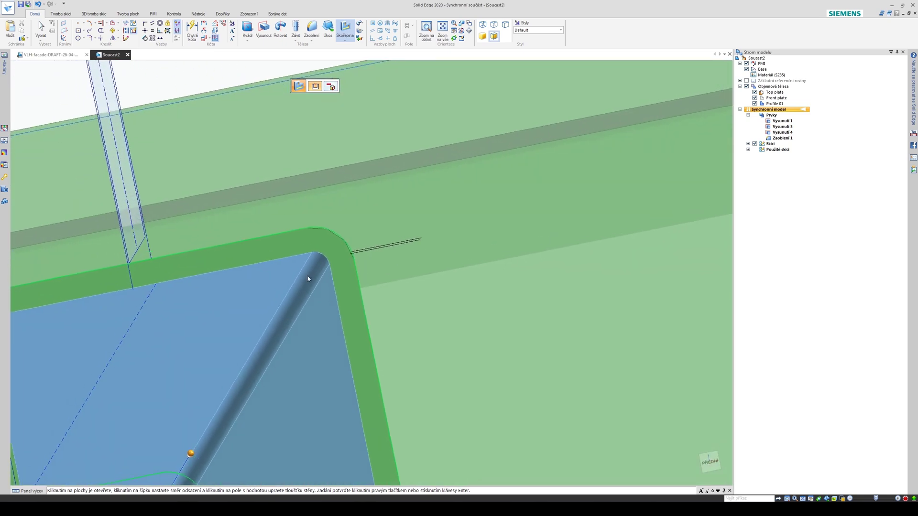
scroll(349, 280, "down", 10)
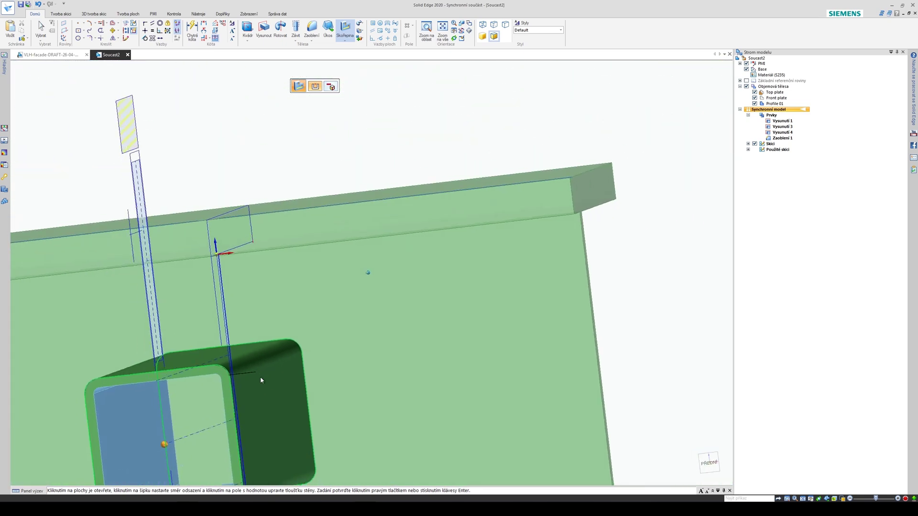
middle_click_drag(244, 361, 283, 181)
right_click(278, 175)
Step: Dimension the tube's outer width and height at its free end
scroll(256, 258, "up", 6)
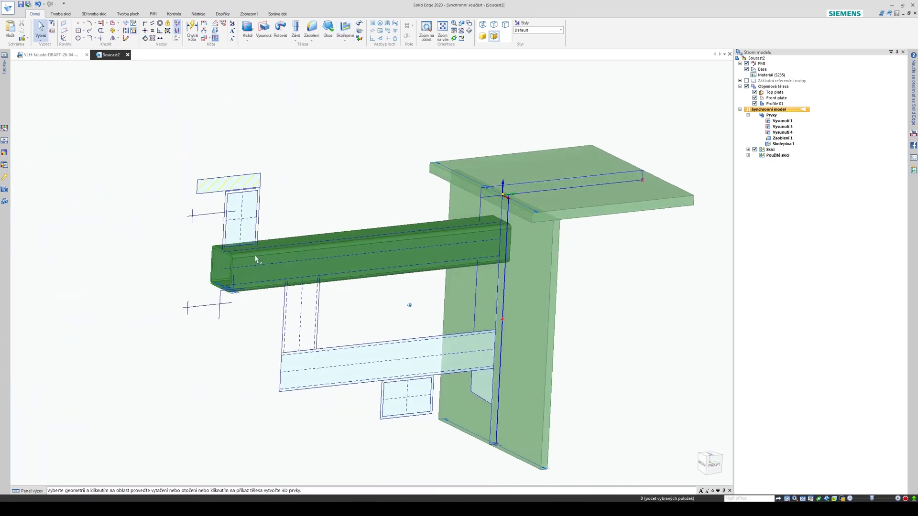
scroll(225, 309, "up", 3)
right_click(205, 283)
left_click(207, 263)
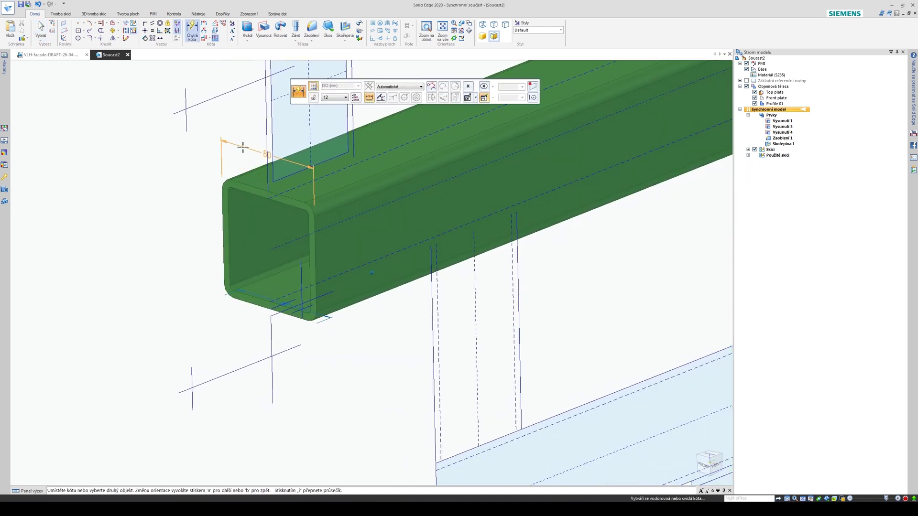
left_click(243, 147)
left_click(222, 197)
left_click(188, 199)
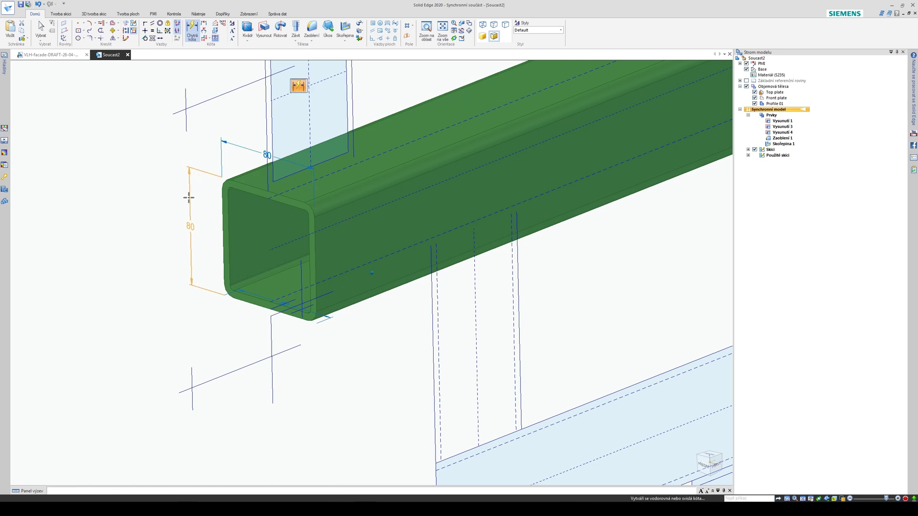
Step: Dimension the tube's wall thickness between the outer and inner upper edges of its free end
scroll(297, 215, "up", 5)
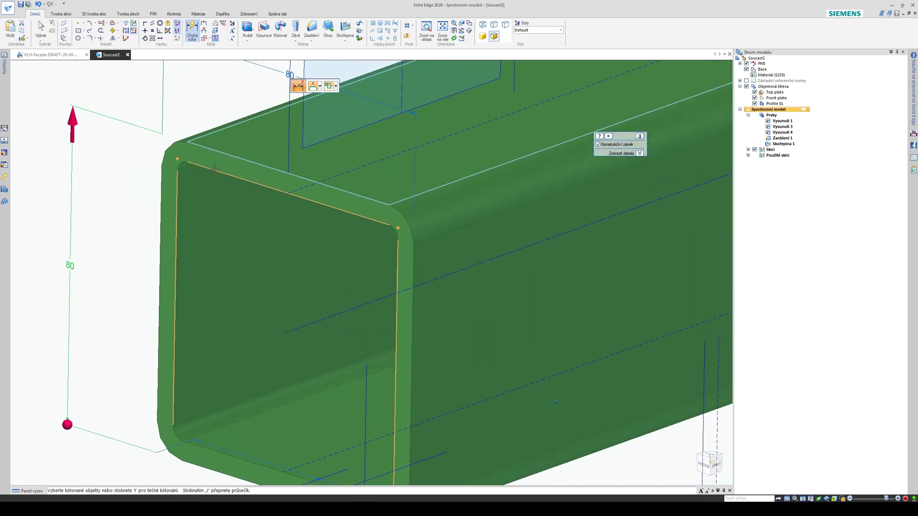
left_click(216, 156)
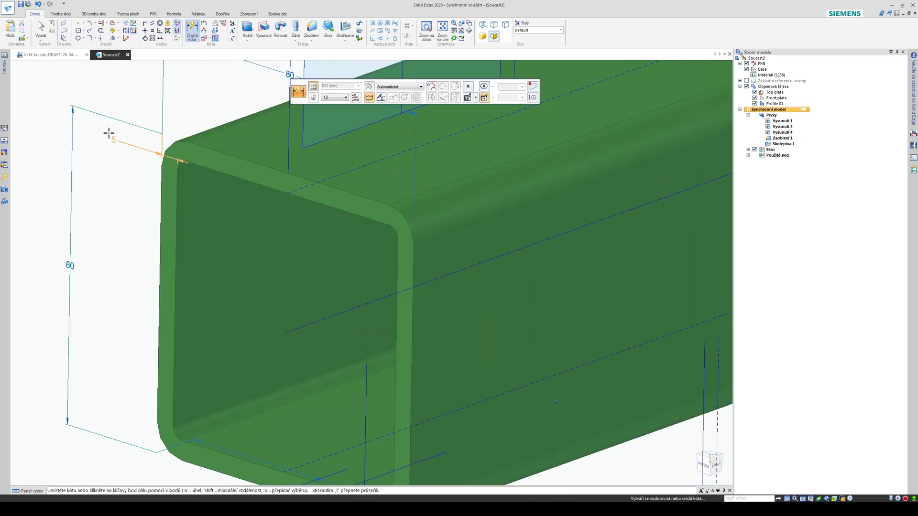
left_click(102, 165)
scroll(241, 352, "down", 5)
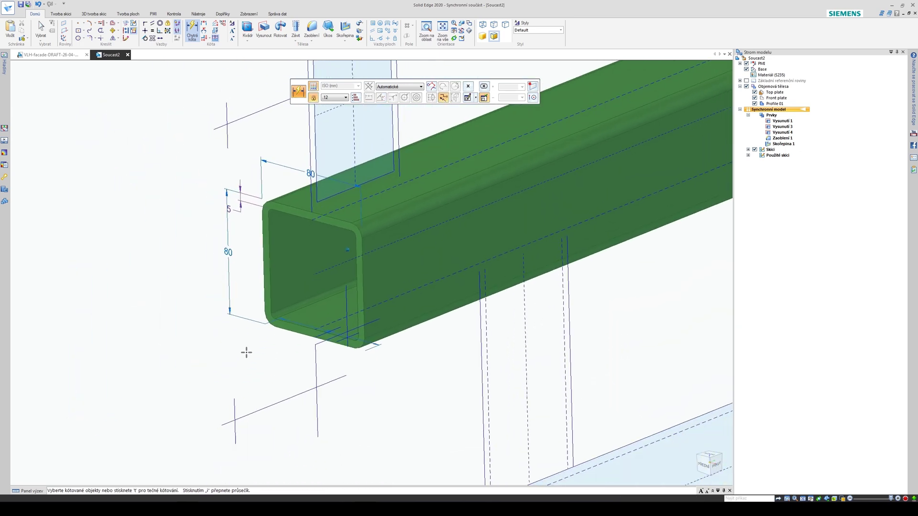
right_click(229, 342)
left_click(225, 342)
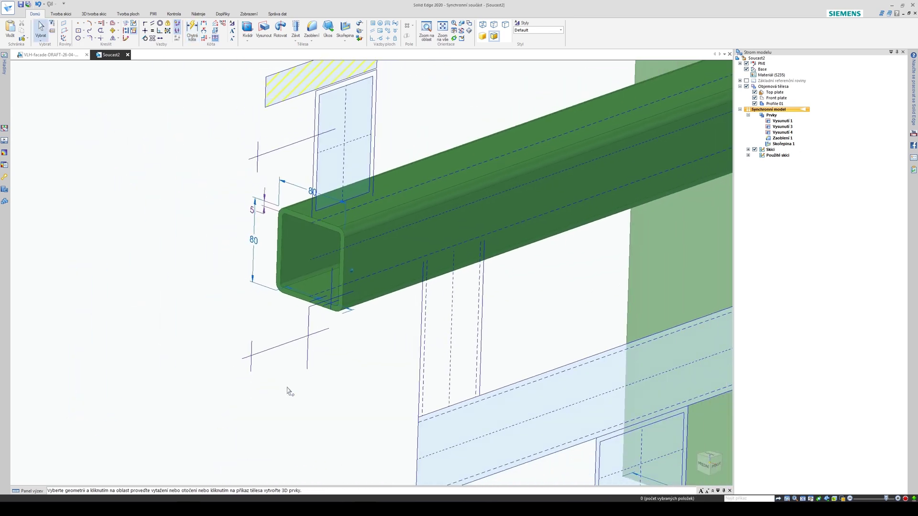
Step: Paint the upper profile body with the Blue Light style
left_click(251, 15)
left_click(250, 36)
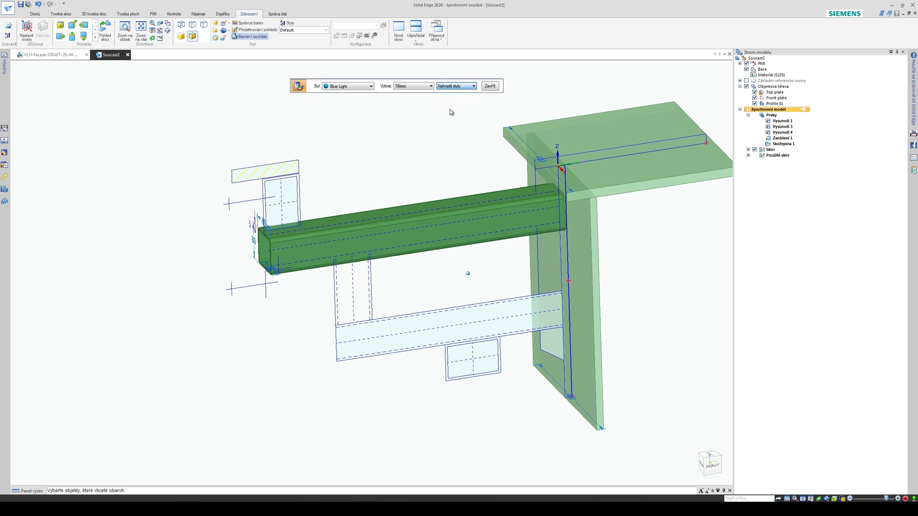
middle_click_drag(416, 194, 410, 293)
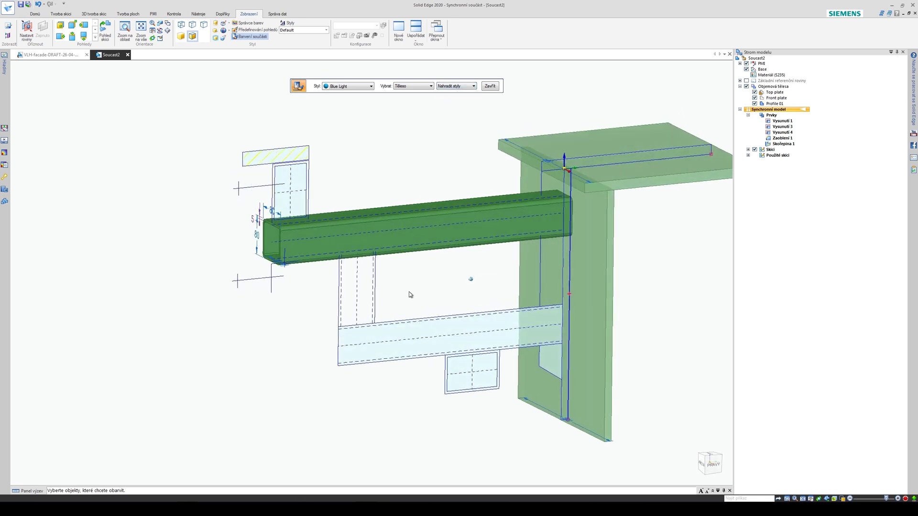
left_click(444, 236)
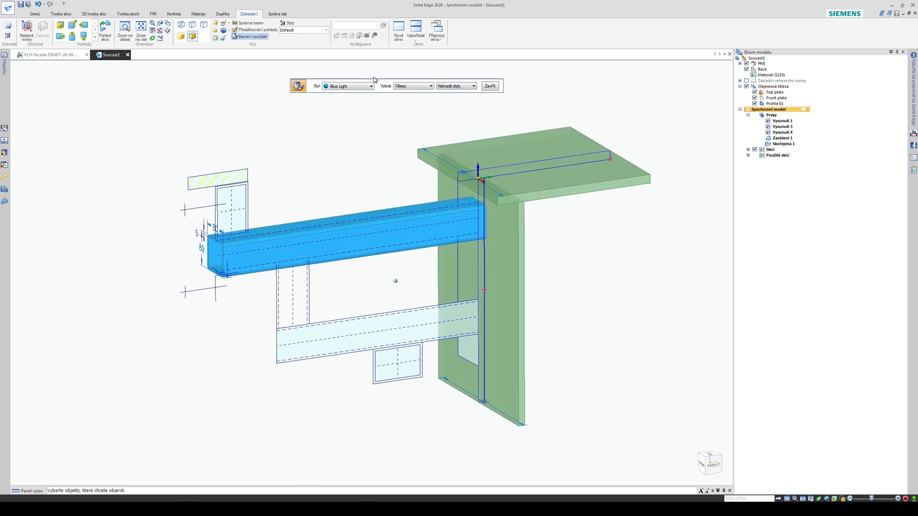
Step: Paint the top plate and front plate bodies with the Orange (light) style
left_click(349, 86)
left_click_drag(372, 129, 371, 154)
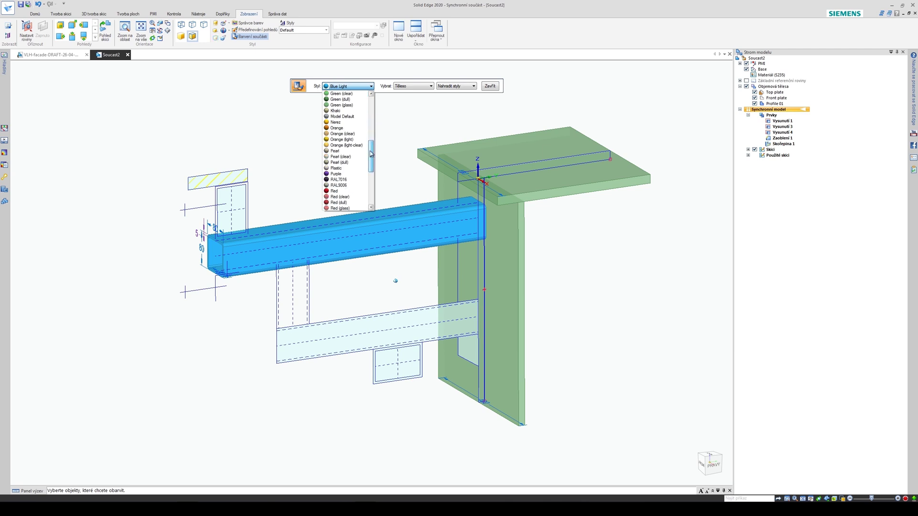
left_click(349, 141)
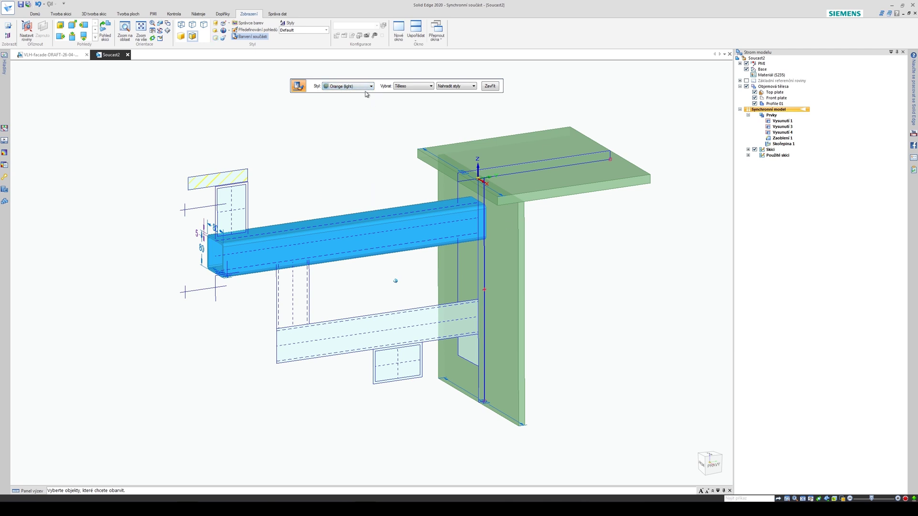
left_click(520, 233)
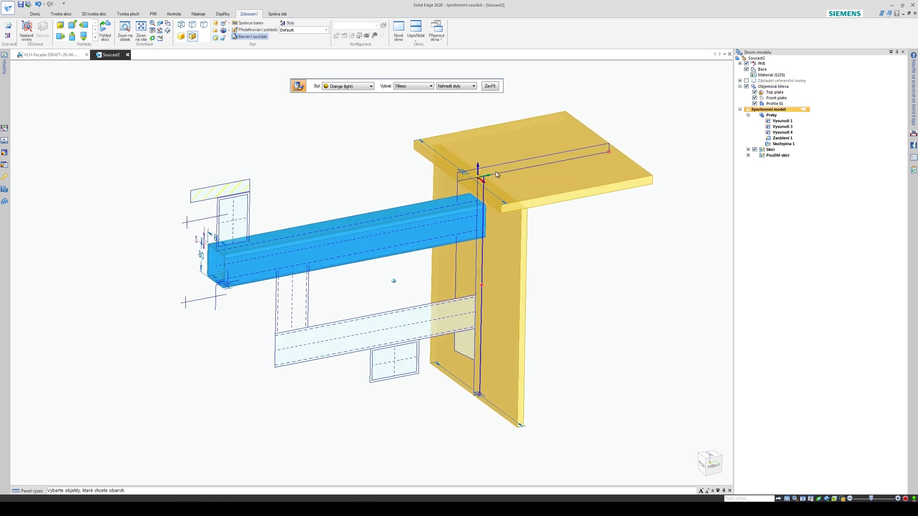
right_click_drag(601, 229, 592, 215)
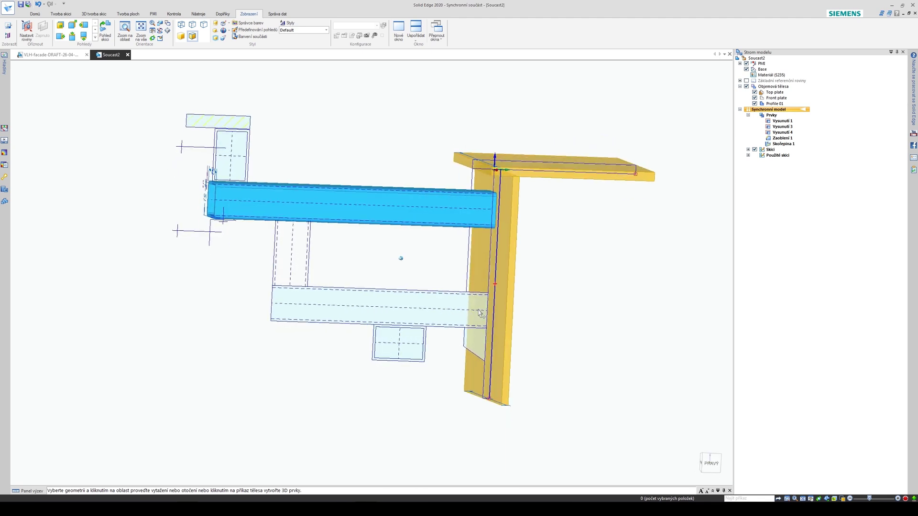
Step: Select the Profile 01 body and place its steering wheel origin on the upper outer corner of its free end
left_click(773, 103)
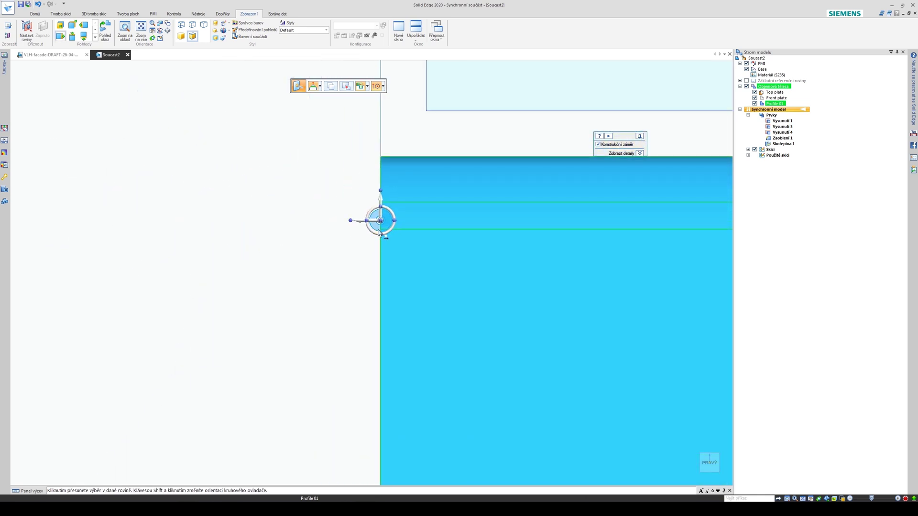
left_click(381, 221)
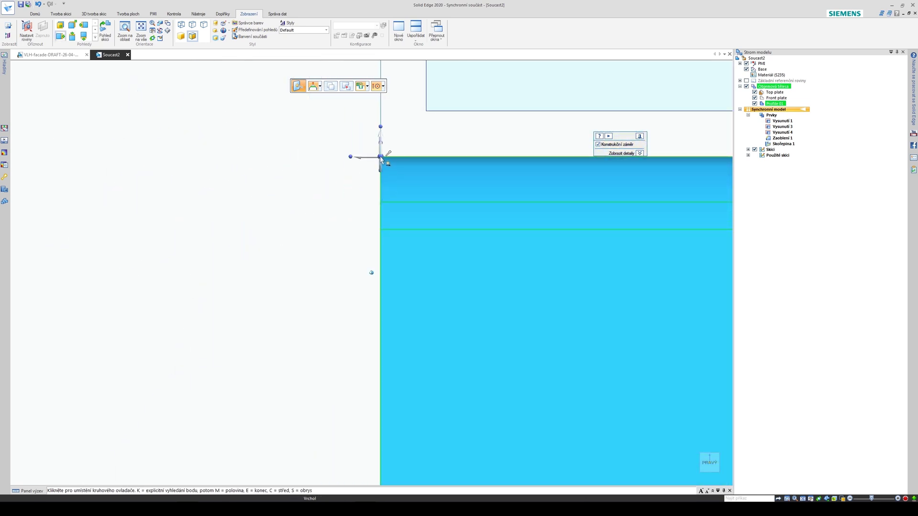
left_click(381, 159)
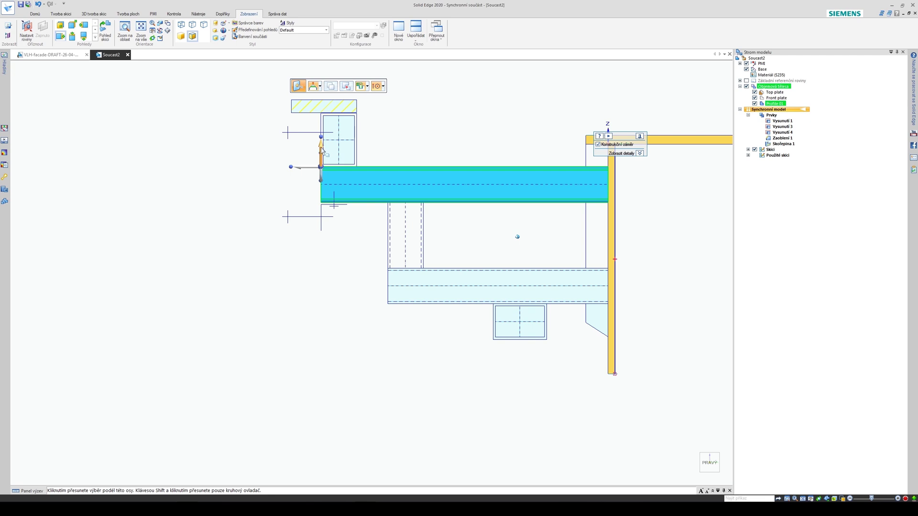
Step: Copy the Profile 01 body vertically down to the upper corner vertex of the lower horizontal profile sketch
left_click(321, 151)
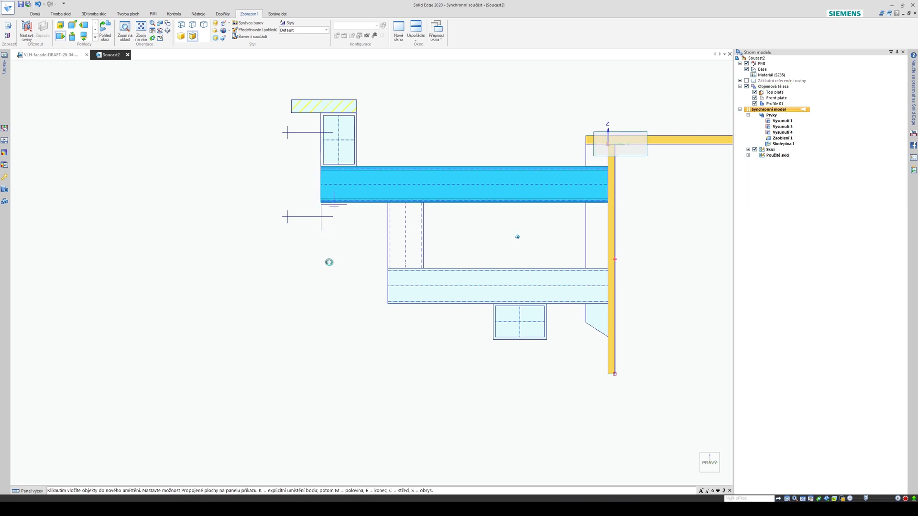
scroll(335, 278, "up", 3)
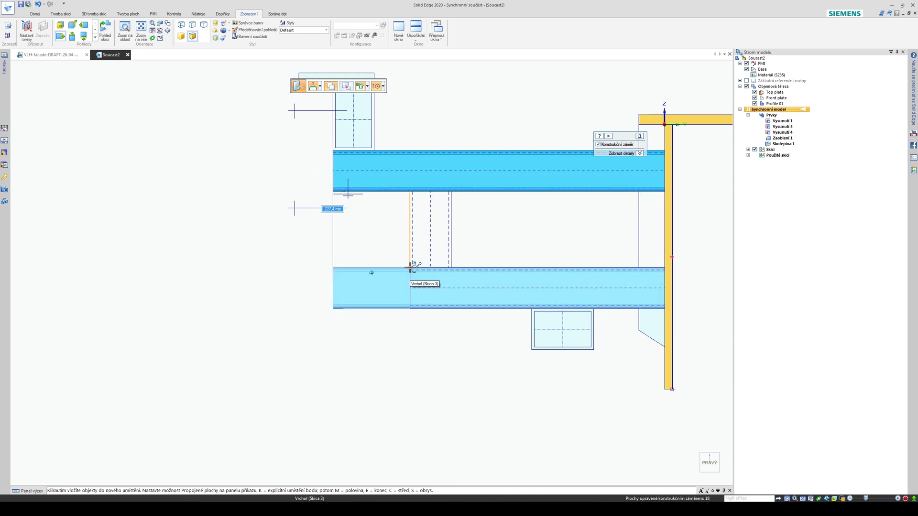
left_click(410, 267)
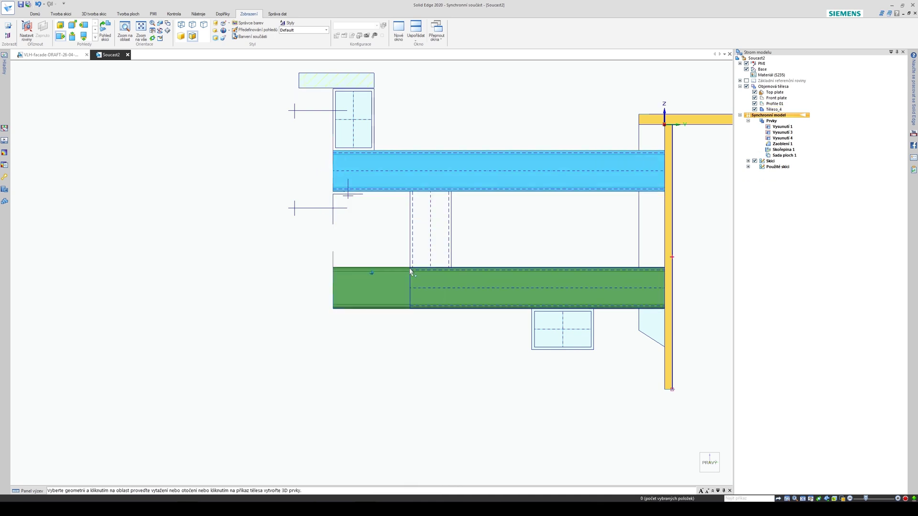
Step: Rename the copied lower beam body as Profile 02, reusing the name text of Profile 01
scroll(381, 335, "up", 3)
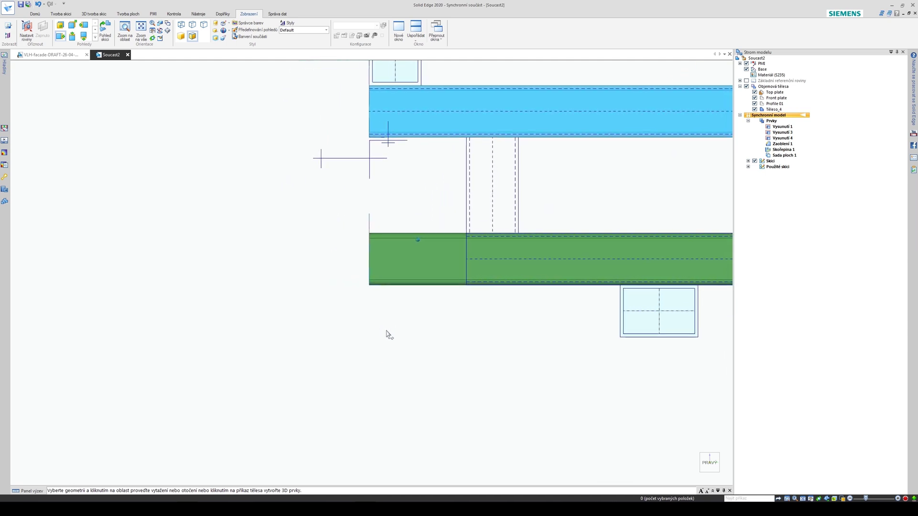
key("ctrl+i")
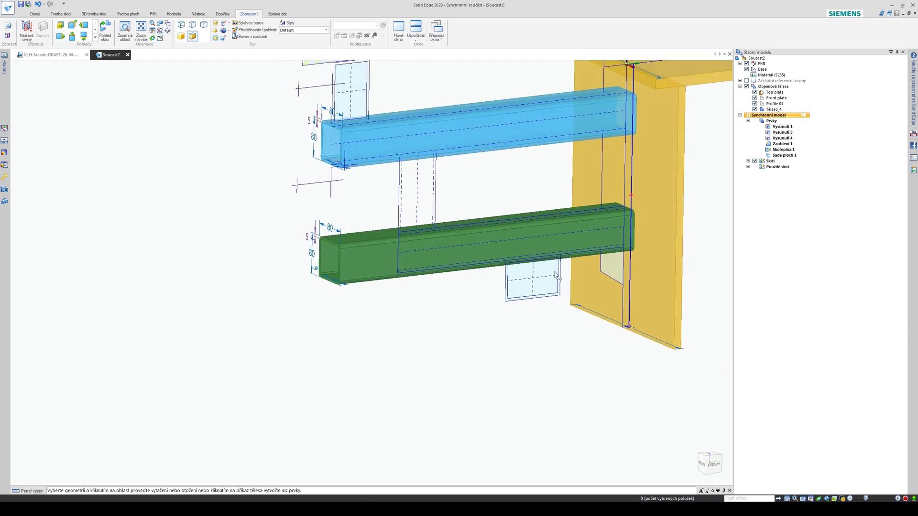
left_click(773, 110)
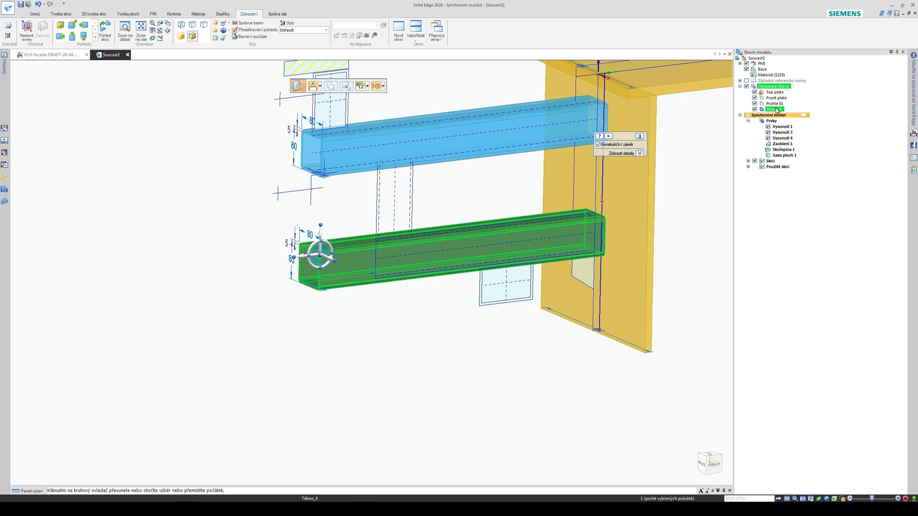
left_click(775, 103)
key("F2")
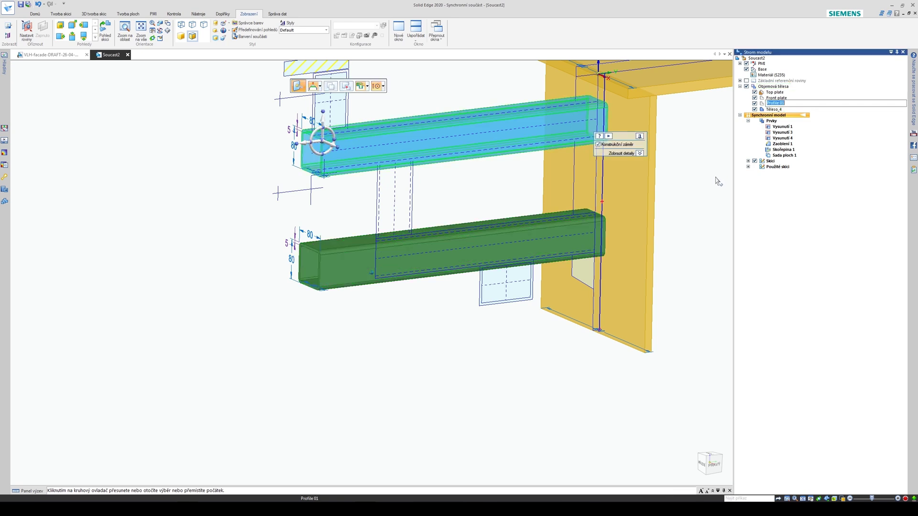
left_click(775, 110)
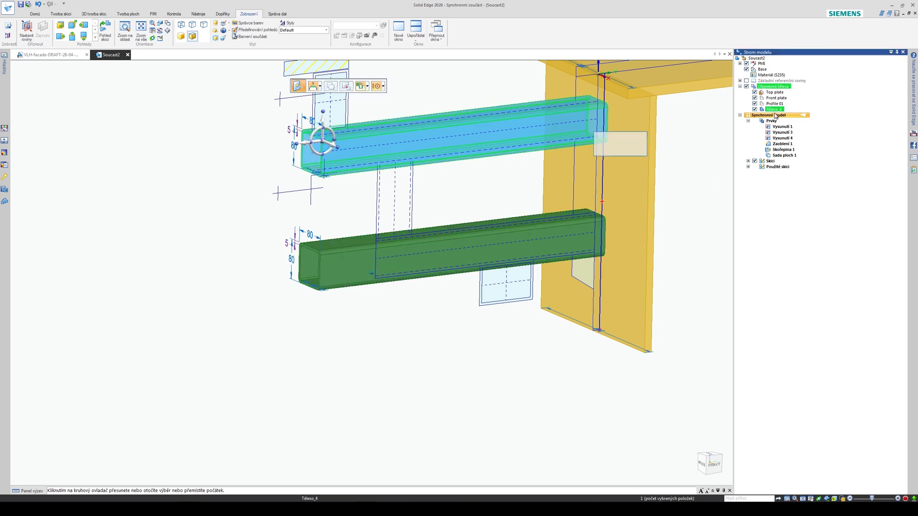
key("F2")
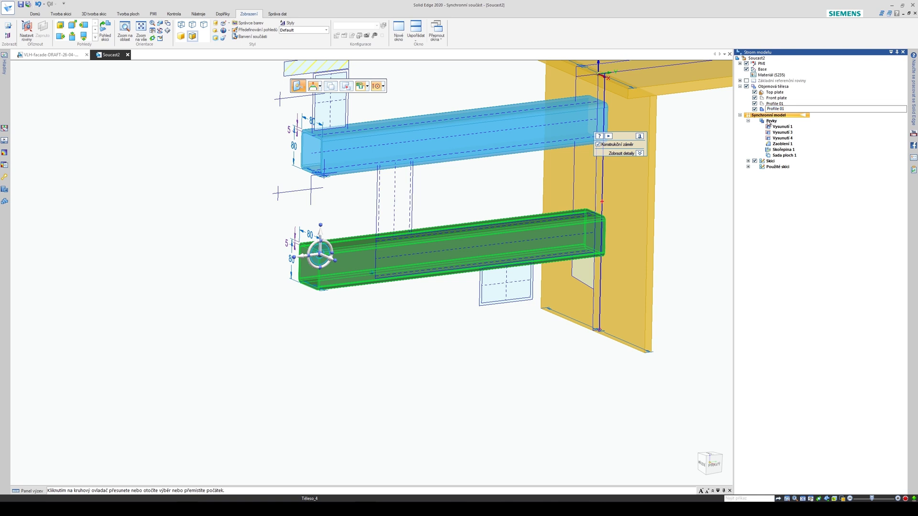
key("Return")
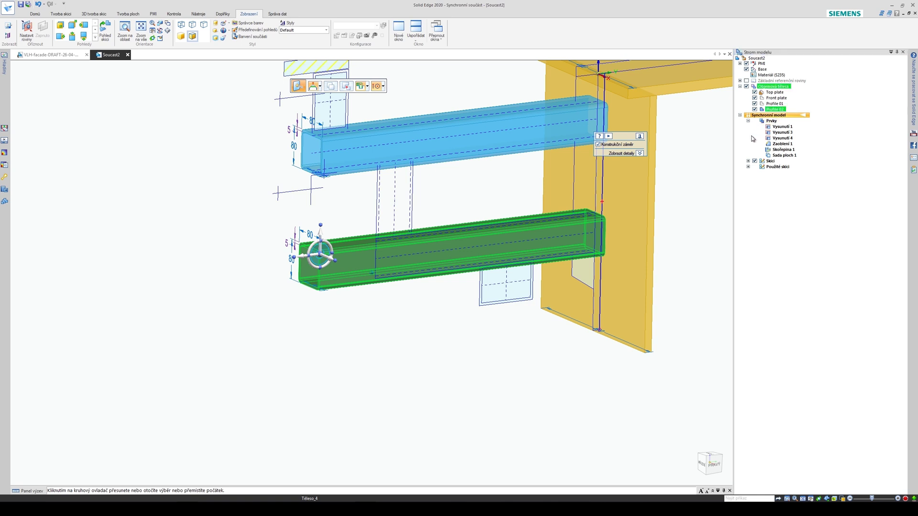
key("Escape")
Step: Shorten the Profile 02 beam by moving its free end face to the end line of the lower profile sketch
middle_click_drag(386, 339, 397, 329)
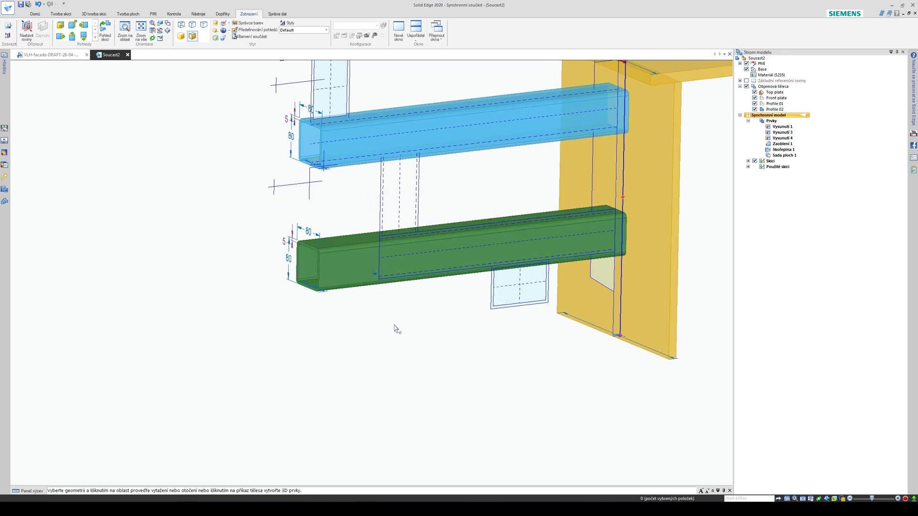
key("ctrl+r")
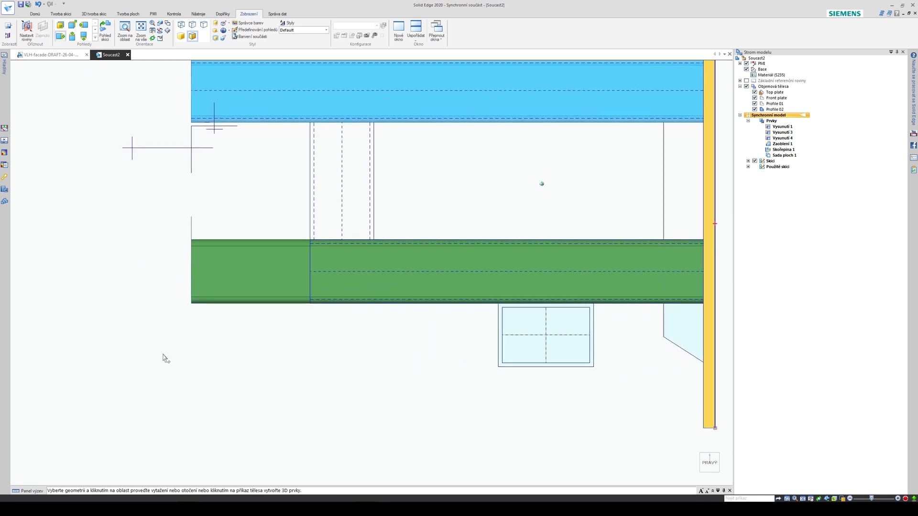
left_click_drag(181, 231, 213, 333)
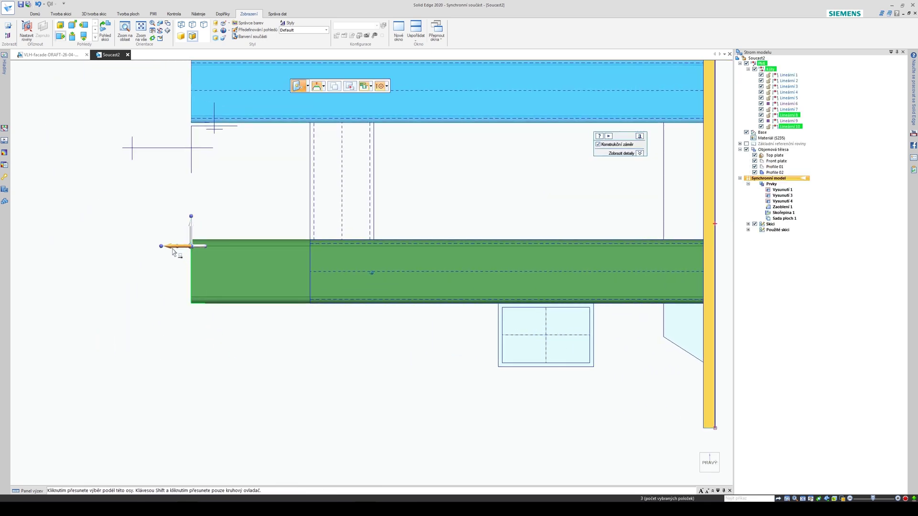
left_click(172, 249)
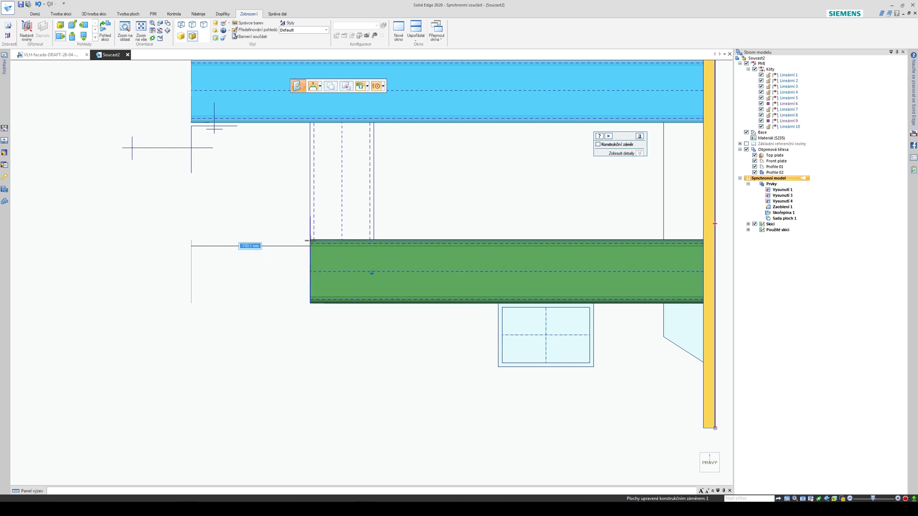
left_click(313, 244)
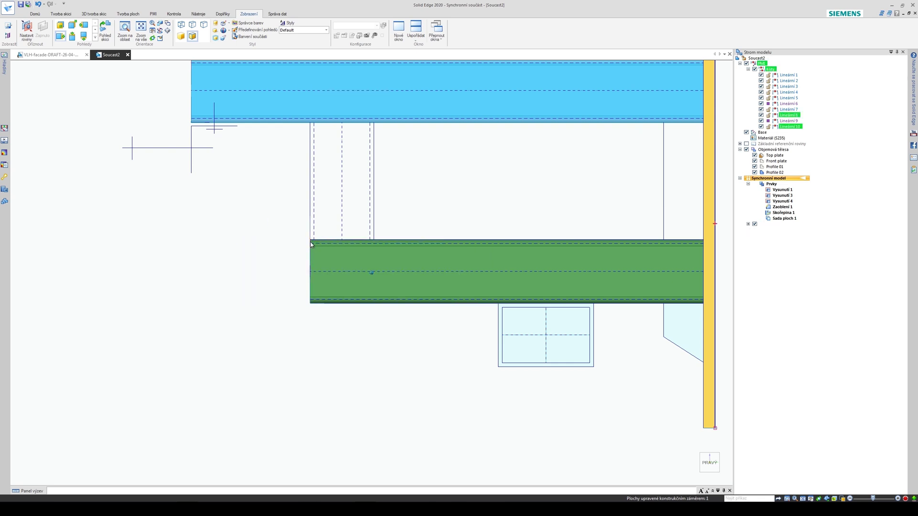
scroll(346, 366, "down", 3)
left_click(347, 382)
Step: Paint the Profile 02 body with the Blue Light style, using the replace-styles option
mouse_move(347, 381)
middle_mouse_down()
mouse_move(360, 293)
mouse_move(380, 322)
mouse_move(409, 341)
mouse_move(638, 225)
mouse_move(431, 167)
middle_mouse_up()
left_click(268, 37)
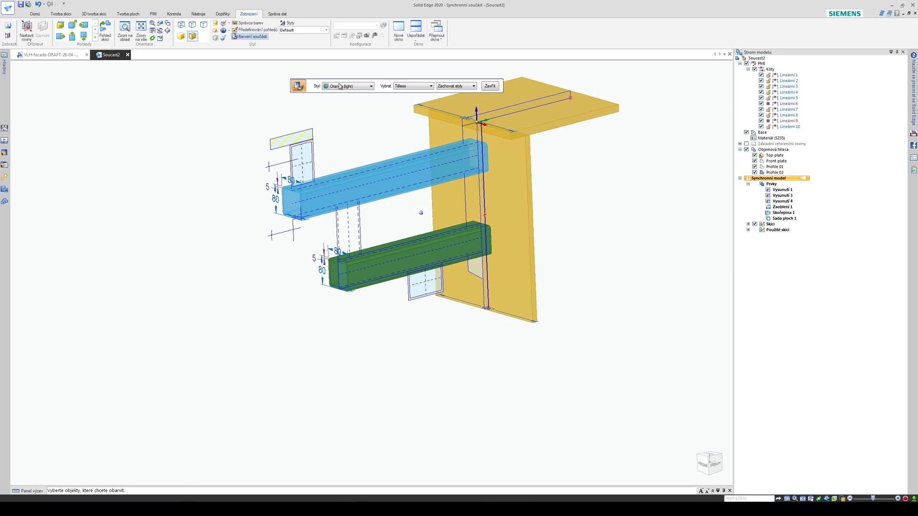
left_click(371, 86)
scroll(372, 165, "up", 5)
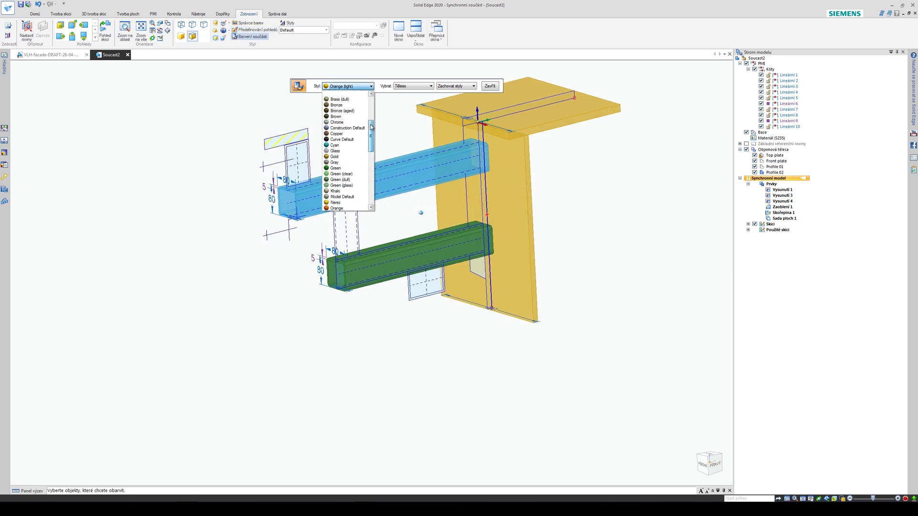
left_click(338, 143)
scroll(383, 269, "up", 2)
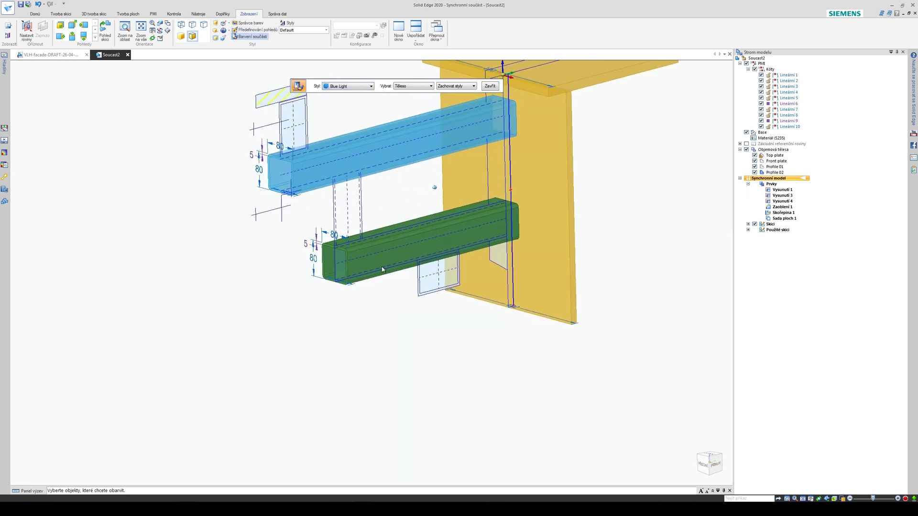
scroll(377, 258, "up", 1)
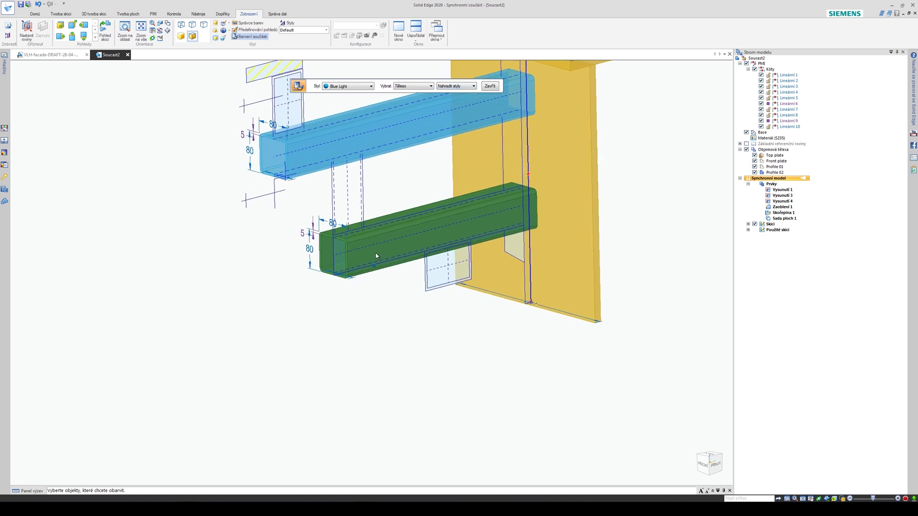
left_click(376, 257)
scroll(374, 317, "down", 2)
right_click(363, 335)
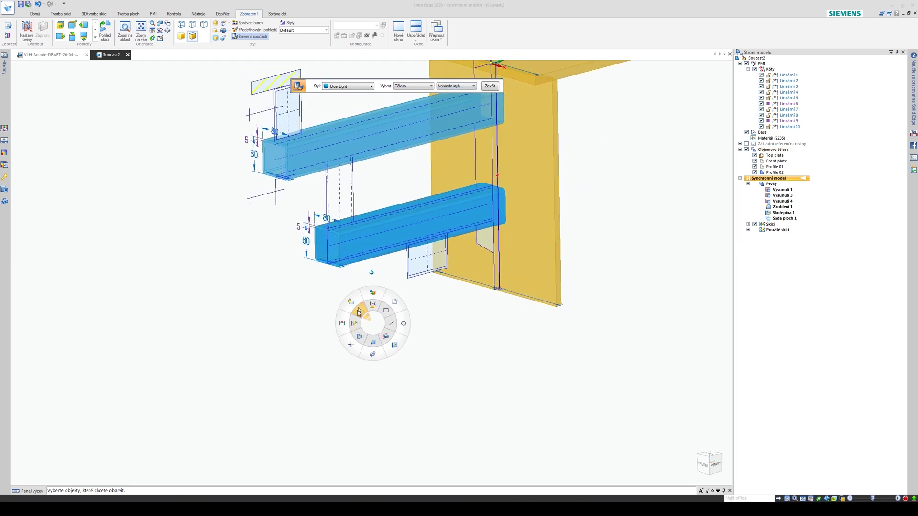
left_click(362, 311)
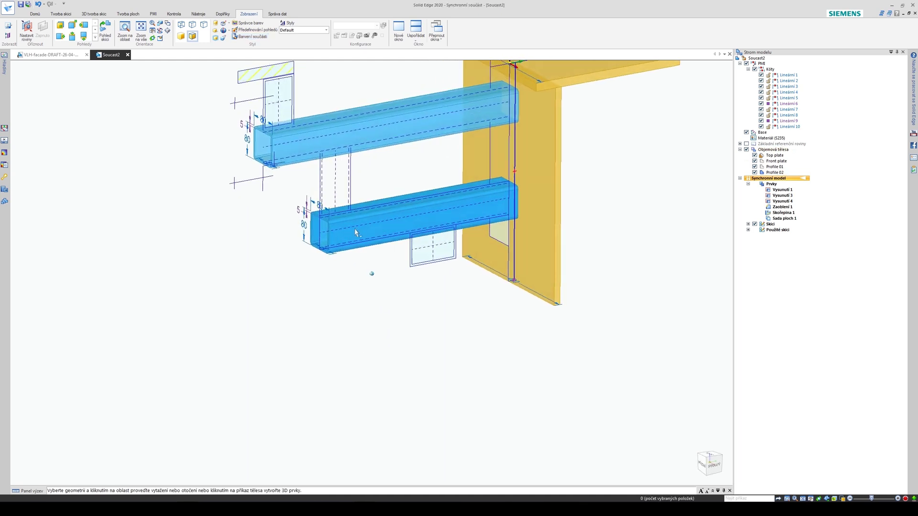
Step: Copy the Profile 02 body along its length into the empty space beyond its free end
left_click(774, 173)
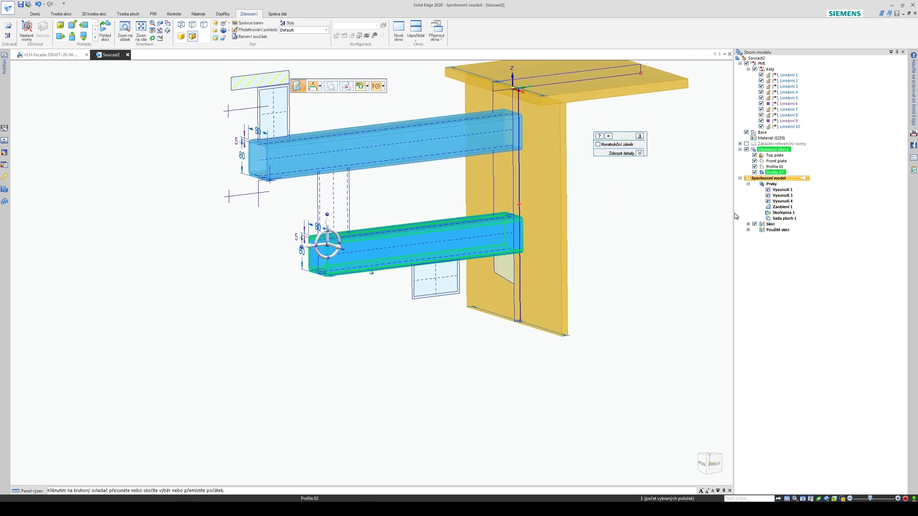
scroll(392, 273, "up", 2)
middle_click_drag(415, 289, 348, 287)
scroll(372, 290, "up", 1)
left_click(339, 259)
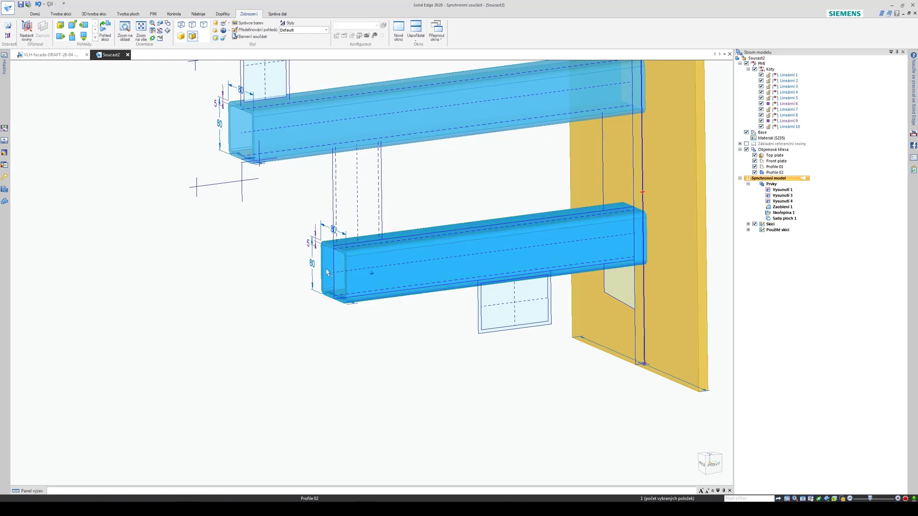
scroll(245, 284, "down", 2)
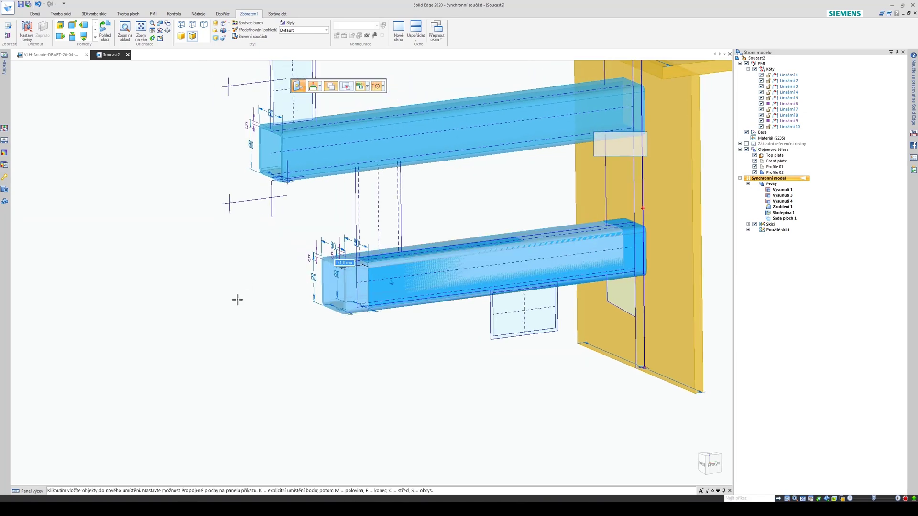
scroll(231, 308, "down", 3)
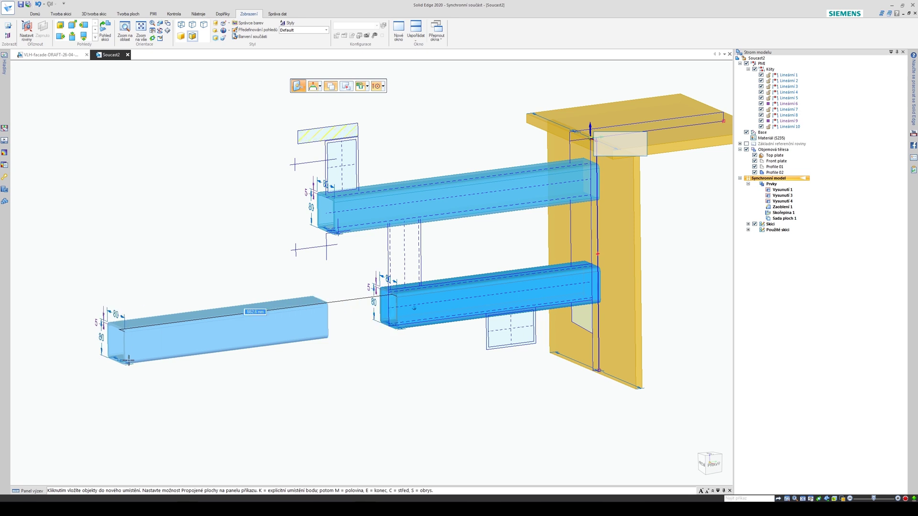
left_click(286, 383)
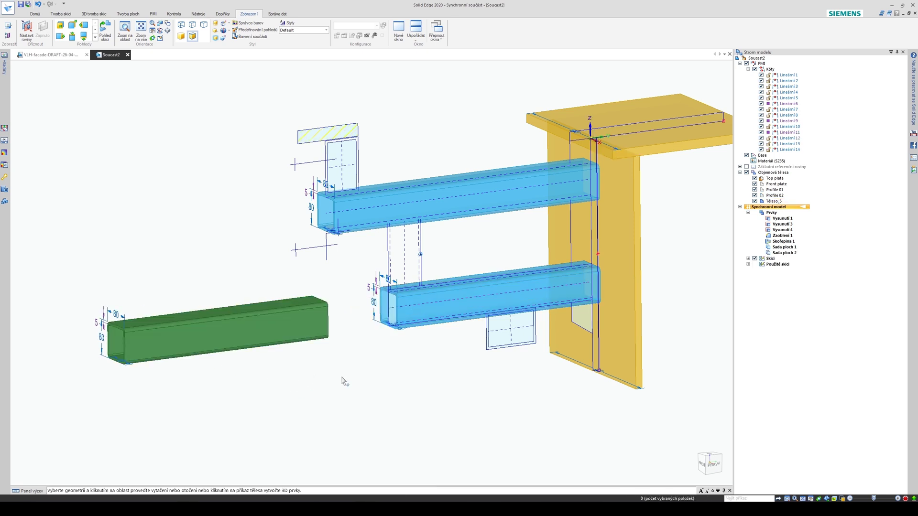
Step: Hide the sketches and rename the newly copied body as Profile 03
left_click(755, 258)
mouse_move(434, 359)
middle_mouse_down()
mouse_move(422, 349)
mouse_move(439, 316)
mouse_move(352, 316)
mouse_move(497, 262)
middle_mouse_up()
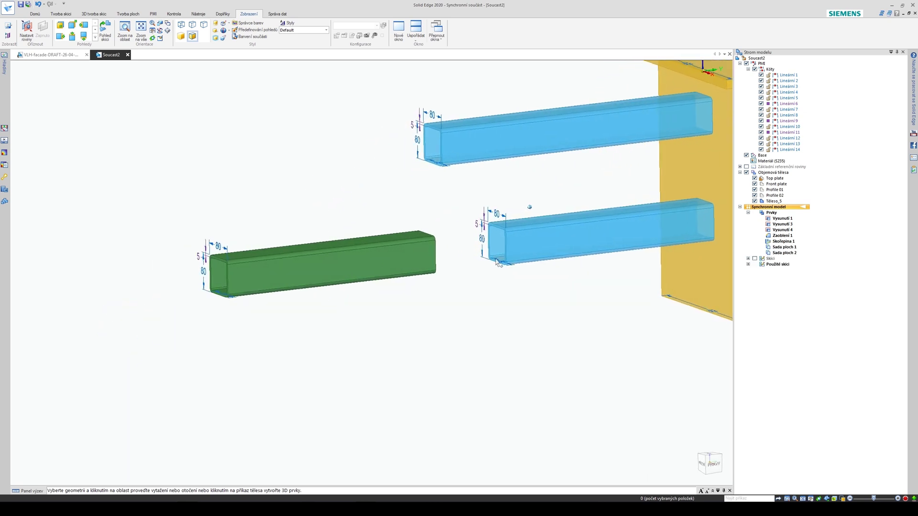
left_click(773, 201)
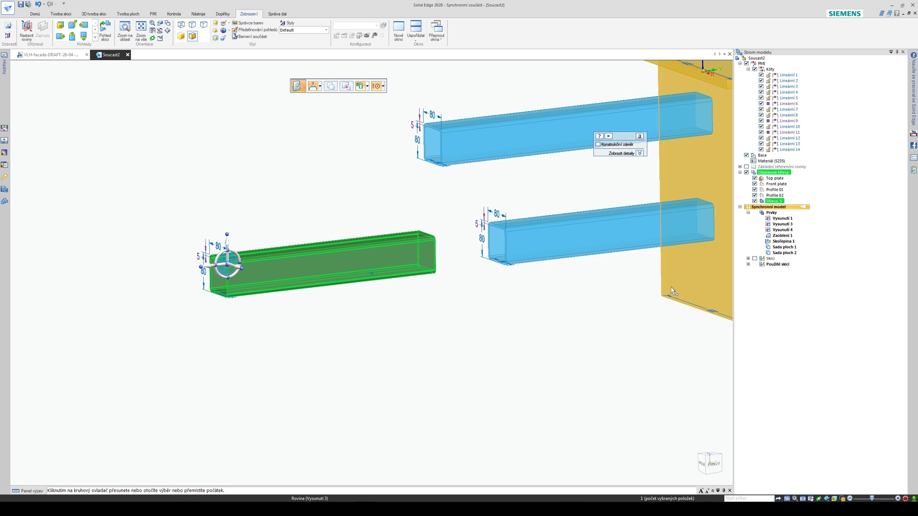
key("F2")
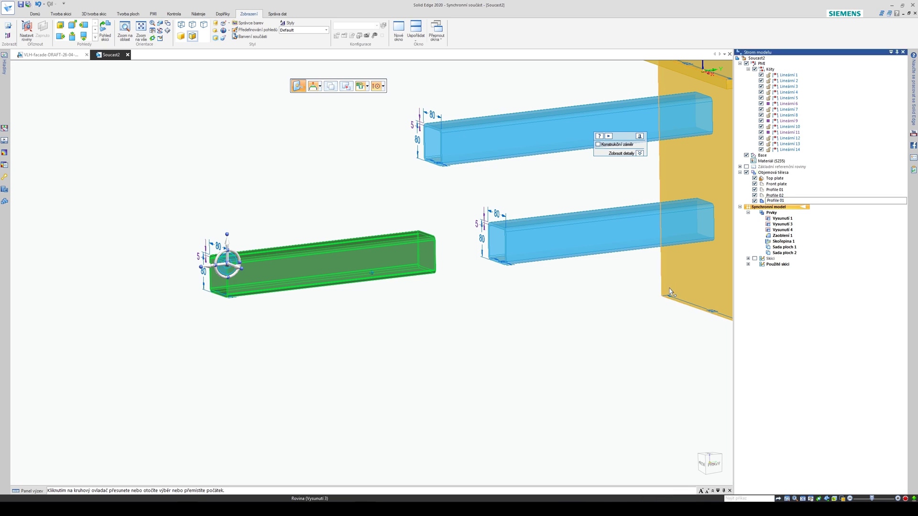
key("Return")
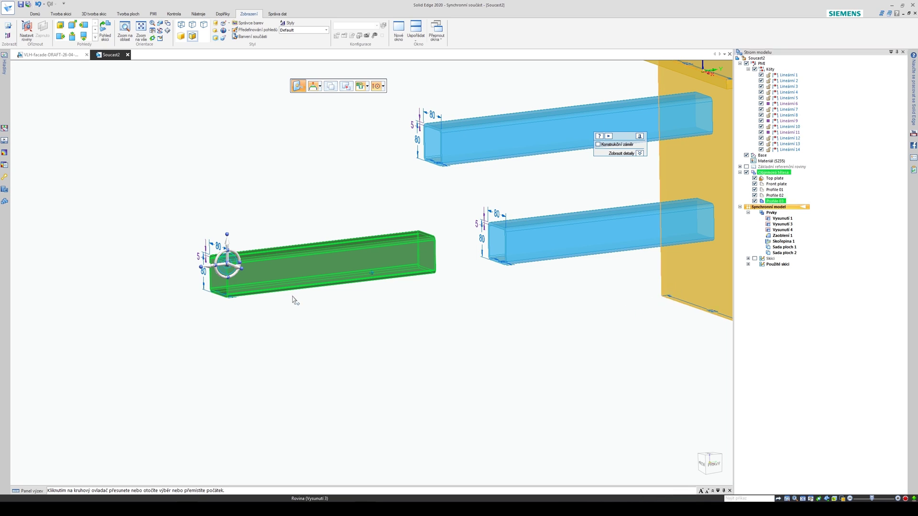
Step: Rotate the Profile 03 body 90° so that it stands vertically
left_click(237, 259)
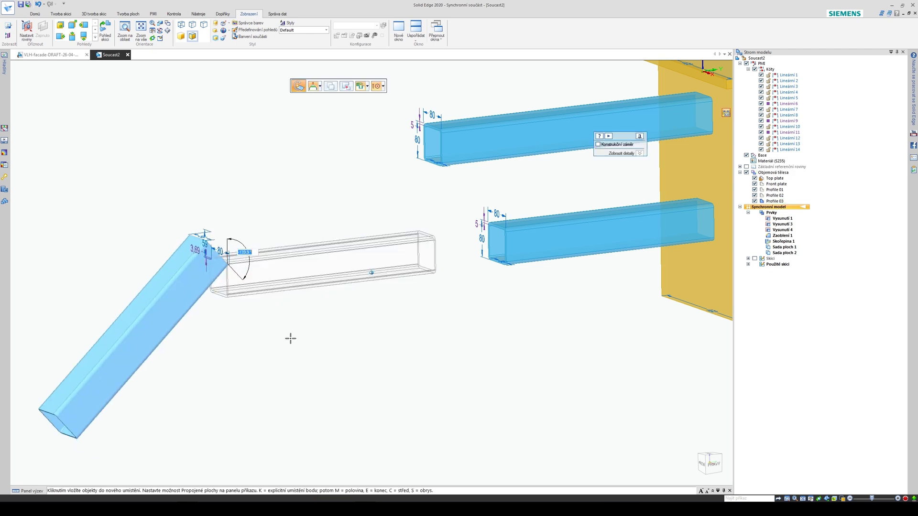
type("90")
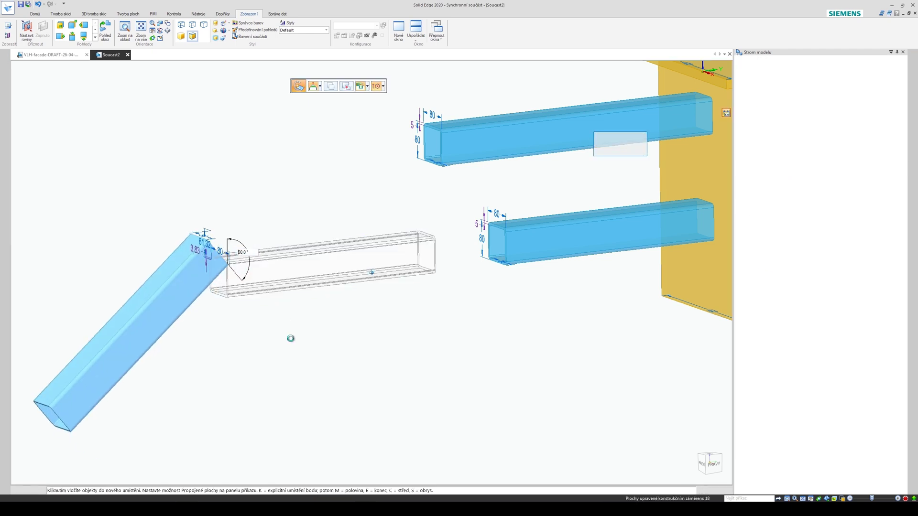
key("Return")
middle_click_drag(293, 342, 347, 298)
Step: Place the steering wheel origin of Profile 03 on the outer corner of its lower end
key("ctrl+r")
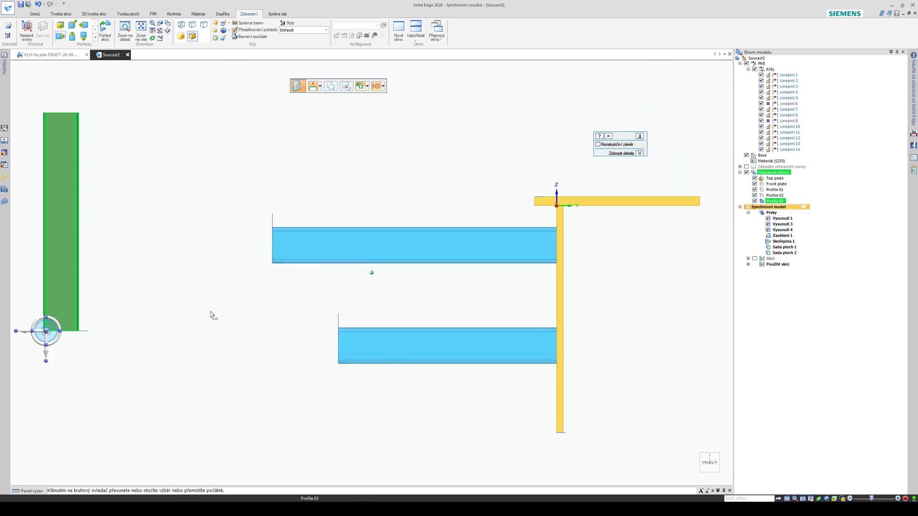
scroll(228, 330, "up", 5)
scroll(371, 261, "up", 3)
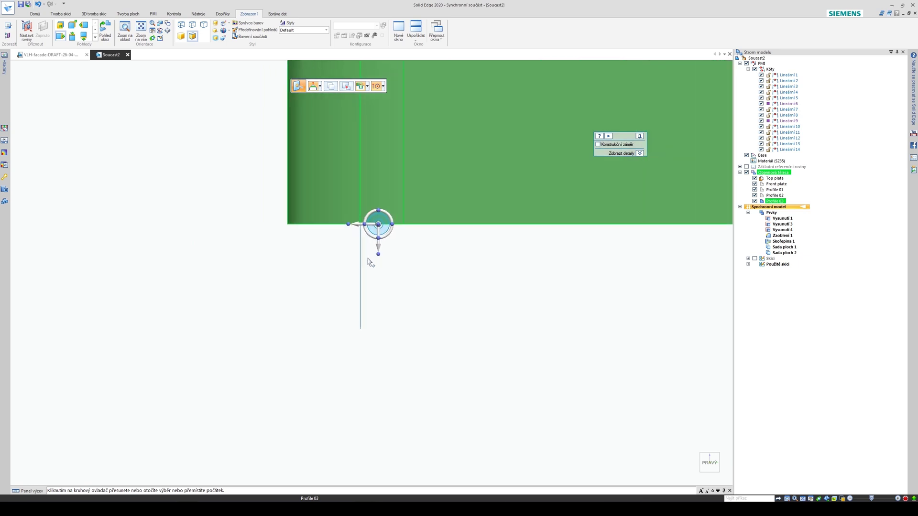
left_click(378, 218)
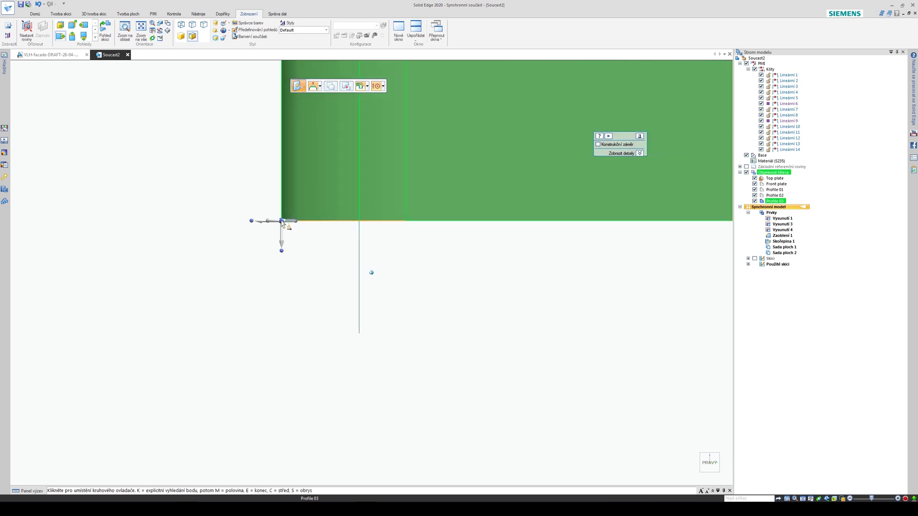
left_click(283, 221)
Step: Move the Profile 03 body horizontally to align its outer side with the free end of Profile 02
scroll(305, 293, "down", 3)
scroll(299, 376, "down", 5)
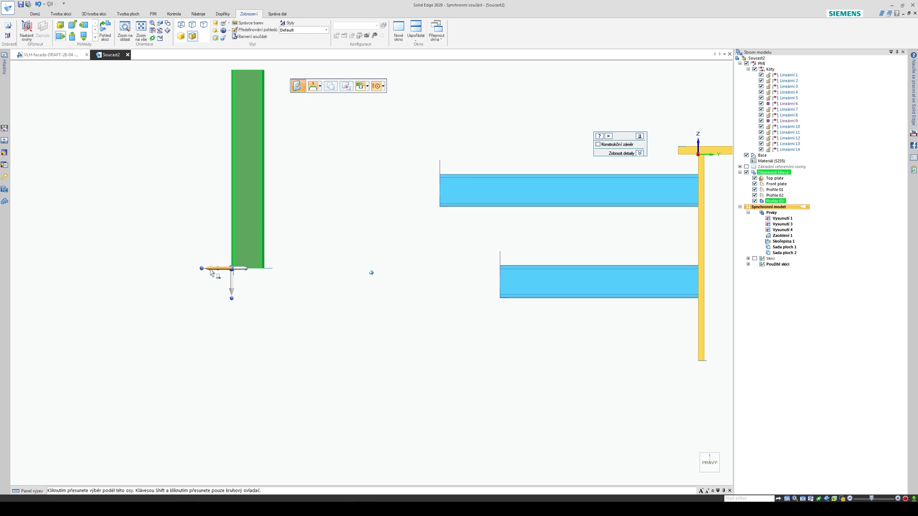
left_click(212, 272)
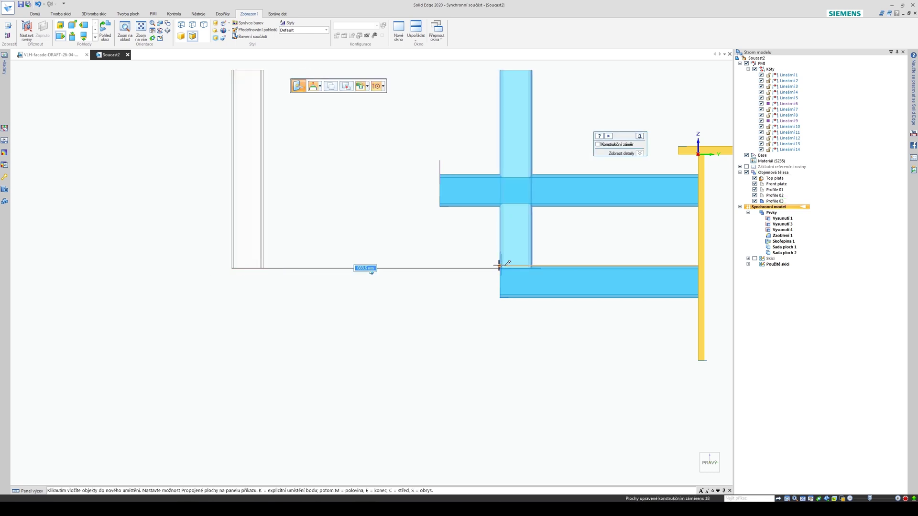
left_click(502, 321)
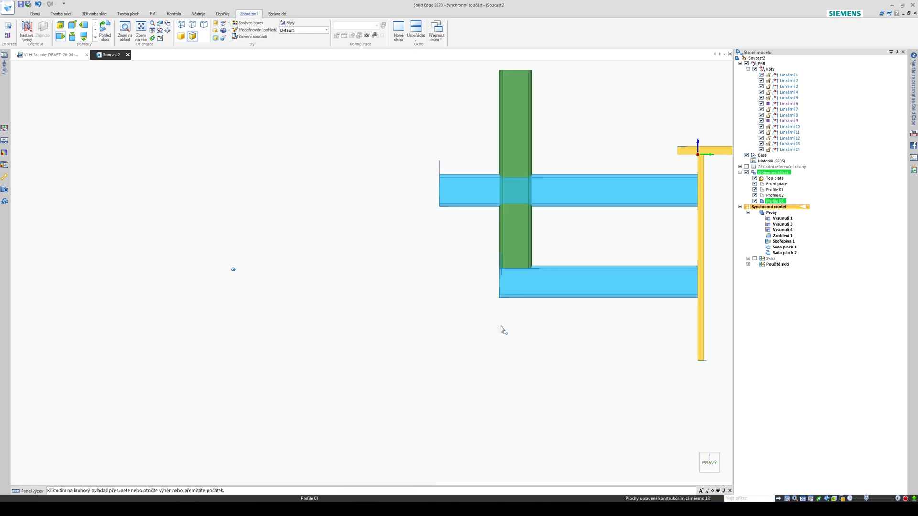
Step: Move the Profile 03 body vertically so that its lower end rests on the upper face of Profile 02
scroll(509, 314, "up", 5)
scroll(417, 266, "up", 1)
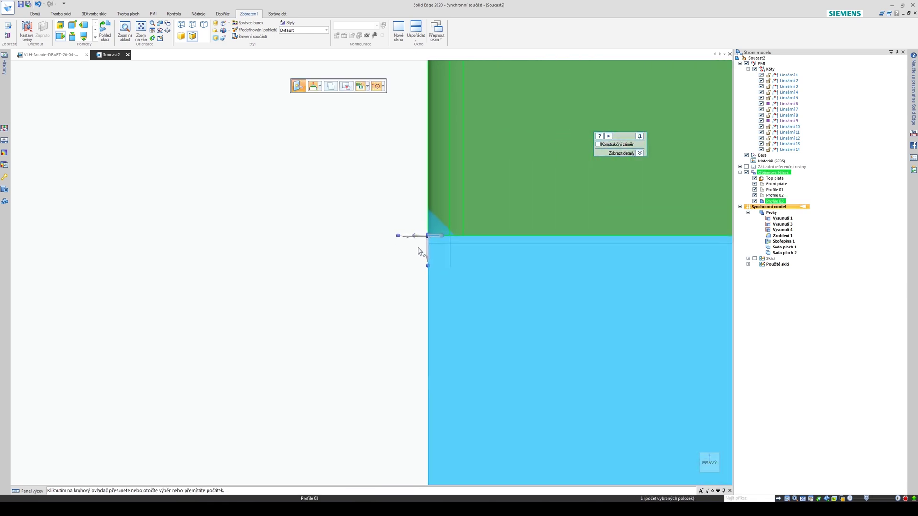
left_click(429, 254)
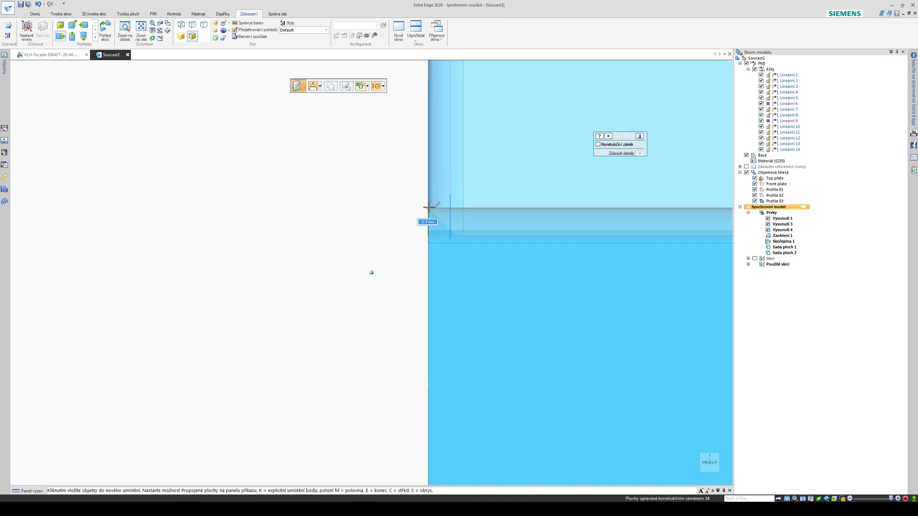
left_click(429, 207)
scroll(459, 318, "down", 4)
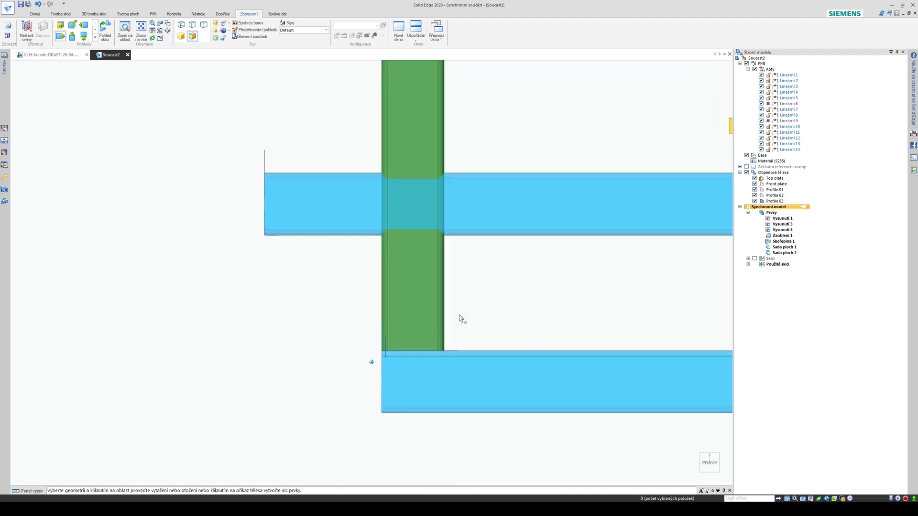
Step: Try to shorten Profile 03 by moving its top end face down to the underside of Profile 01
scroll(462, 199, "down", 1)
left_click_drag(432, 160, 481, 170)
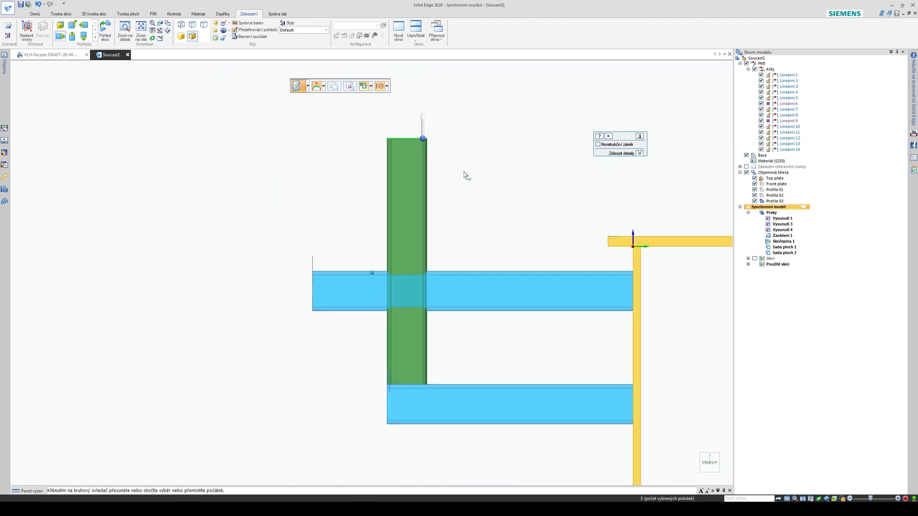
scroll(465, 172, "up", 3)
left_click(463, 110)
scroll(457, 283, "up", 2)
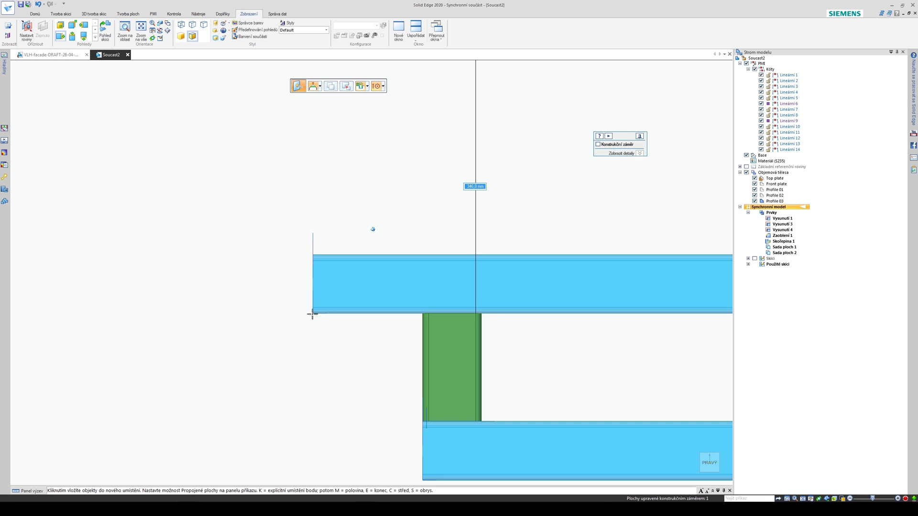
left_click(313, 315)
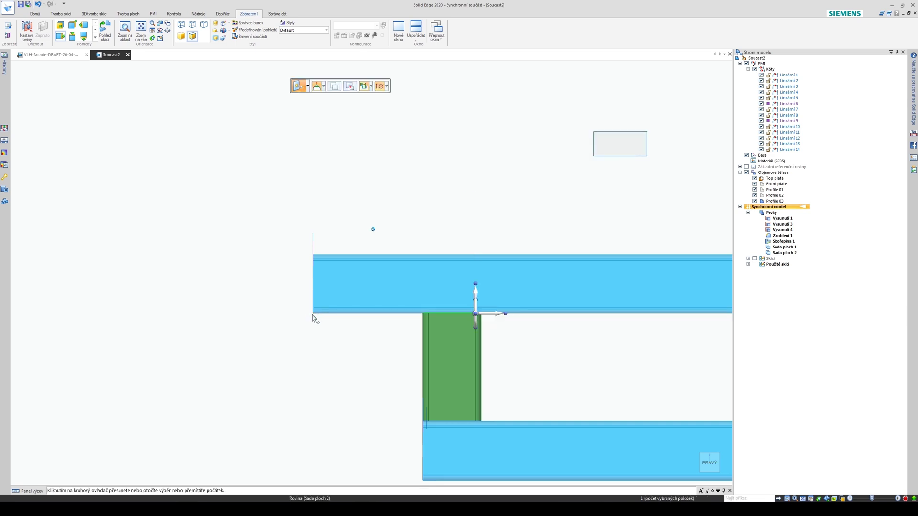
key("Escape")
Step: Shorten Profile 03 by making its top end face coplanar with the underside of Profile 01 using a face relation
scroll(349, 358, "down", 4)
middle_click_drag(414, 338, 439, 337)
scroll(343, 370, "up", 3)
middle_click_drag(343, 370, 563, 210)
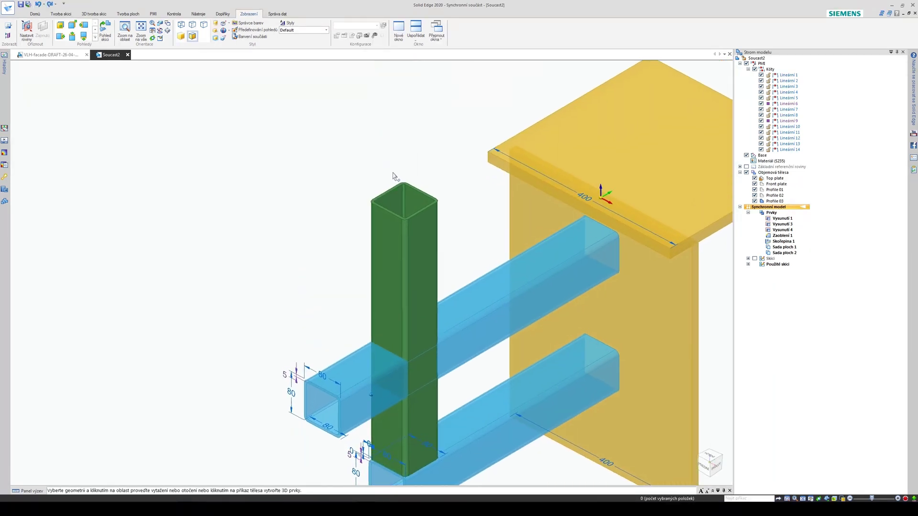
scroll(376, 218, "up", 5)
left_click(377, 267)
scroll(293, 202, "down", 3)
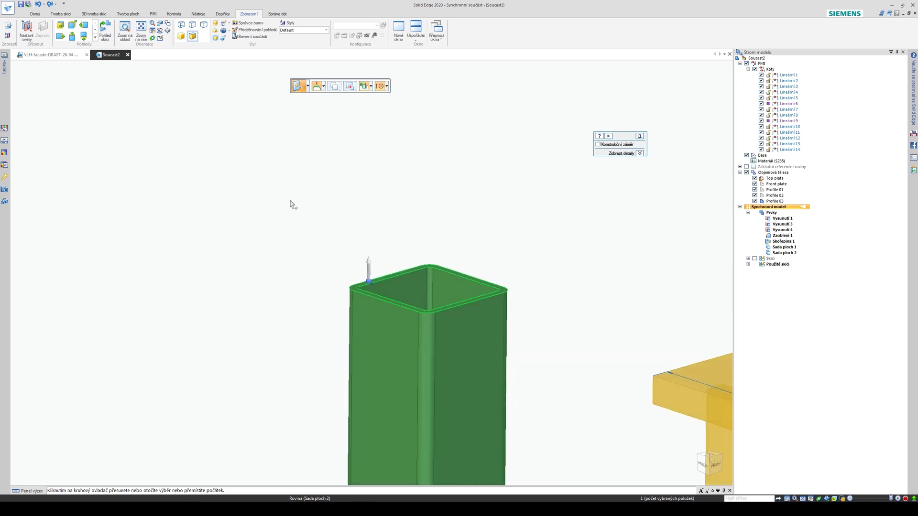
left_click(36, 15)
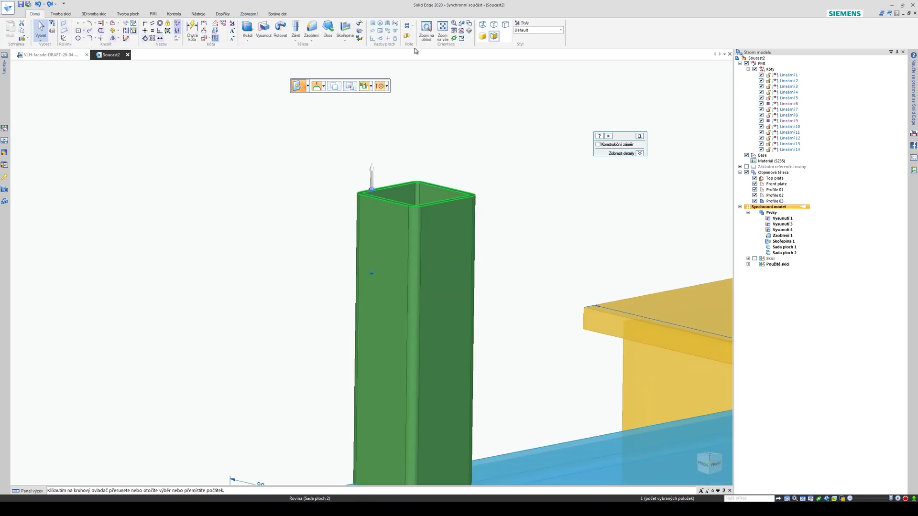
left_click(373, 25)
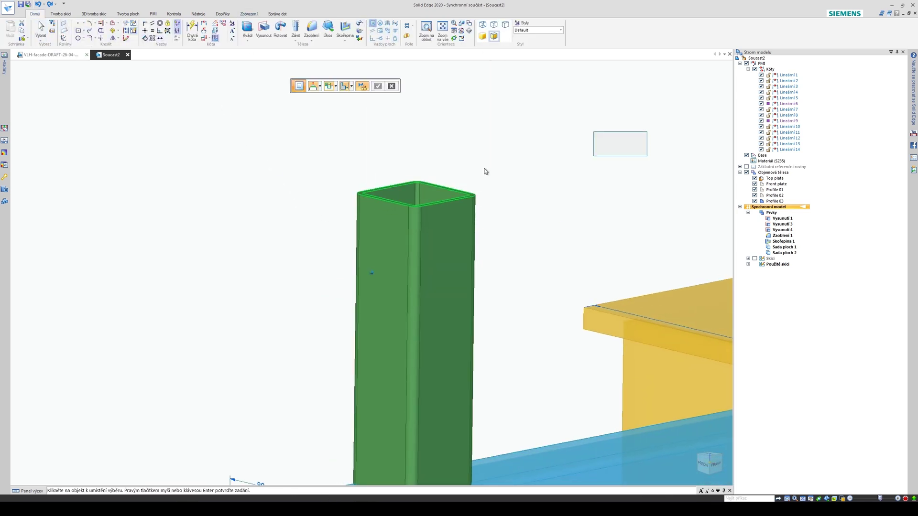
middle_click_drag(485, 170, 432, 242)
scroll(311, 315, "up", 2)
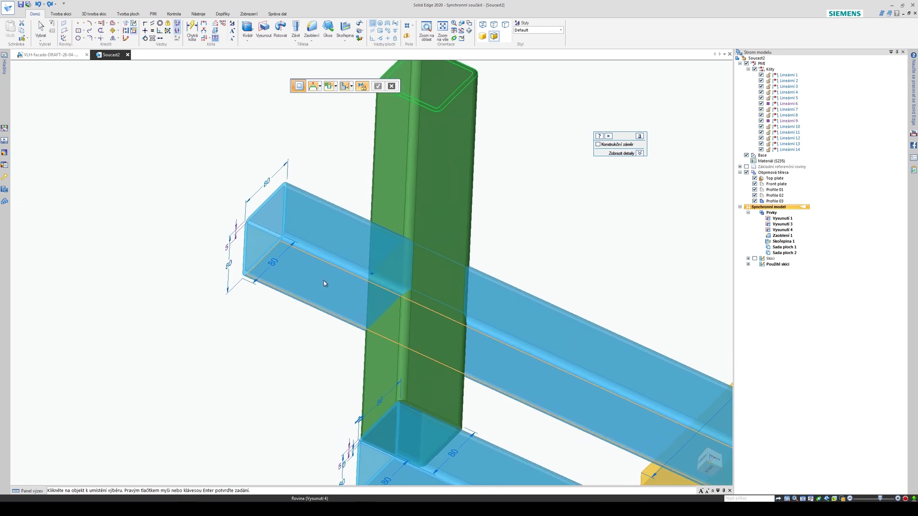
left_click(327, 298)
scroll(327, 298, "down", 2)
middle_click_drag(302, 386, 279, 342)
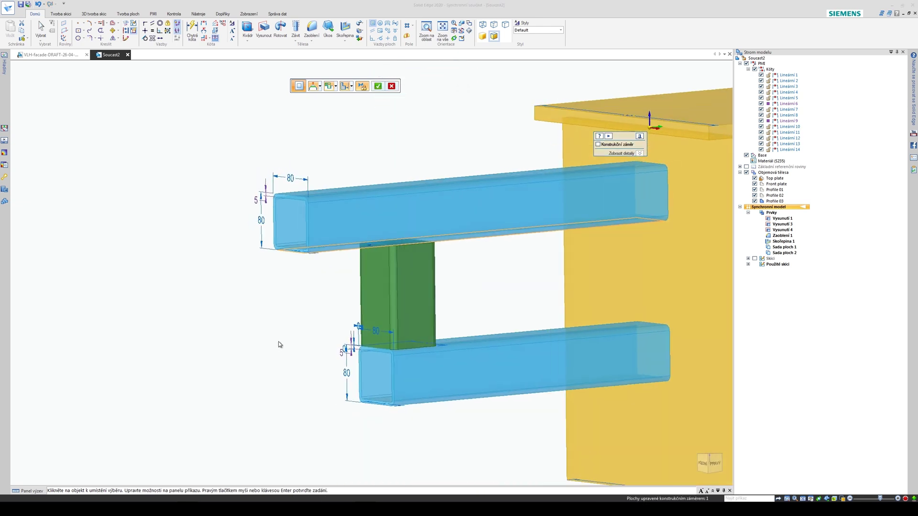
right_click(282, 361)
key("Escape")
Step: Show the sketches again and bring the rib outline at the front plate into view
mouse_move(617, 158)
middle_mouse_down()
mouse_move(507, 249)
mouse_move(498, 264)
mouse_move(509, 296)
mouse_move(516, 284)
mouse_move(488, 257)
mouse_move(502, 252)
mouse_move(504, 232)
mouse_move(494, 254)
mouse_move(504, 275)
mouse_move(494, 270)
mouse_move(718, 261)
middle_mouse_up()
scroll(514, 286, "up", 2)
scroll(582, 267, "down", 5)
left_click(755, 259)
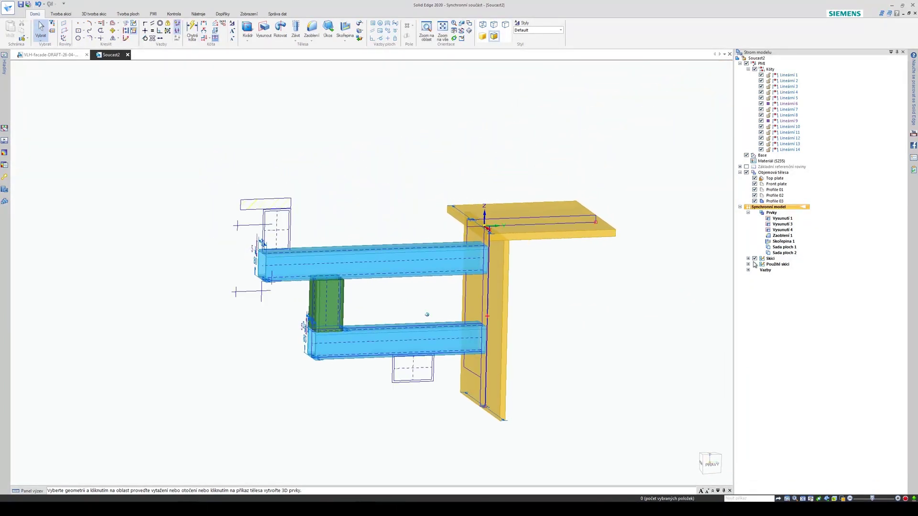
mouse_move(588, 297)
middle_mouse_down()
mouse_move(580, 314)
mouse_move(594, 266)
mouse_move(572, 290)
middle_mouse_up()
scroll(572, 290, "up", 2)
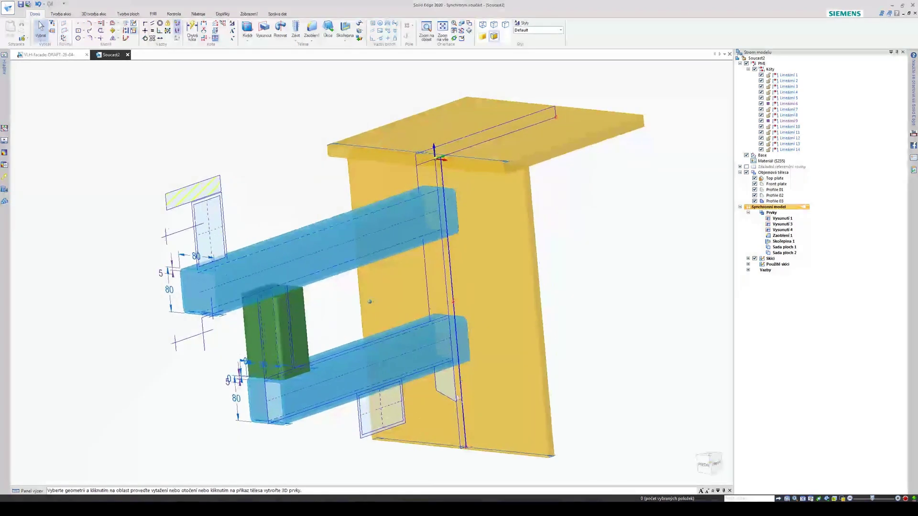
middle_click_drag(422, 244, 415, 242)
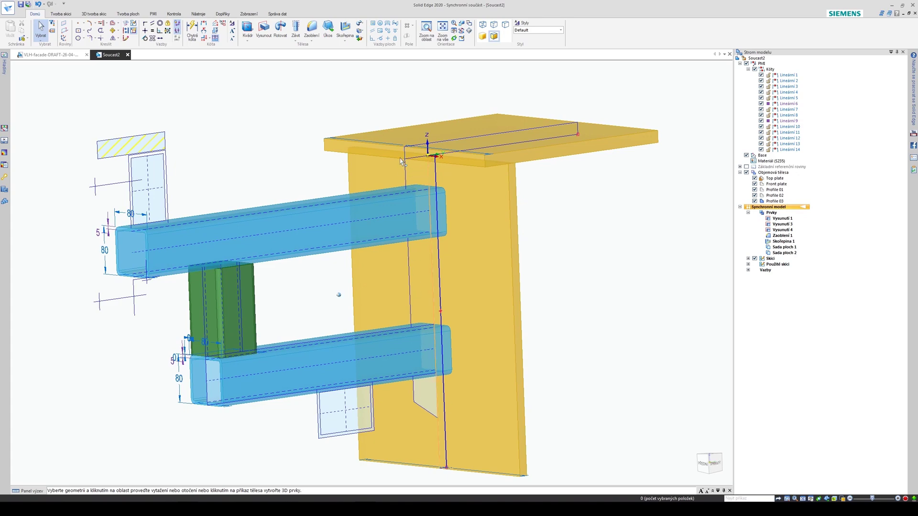
middle_click_drag(415, 400, 352, 88)
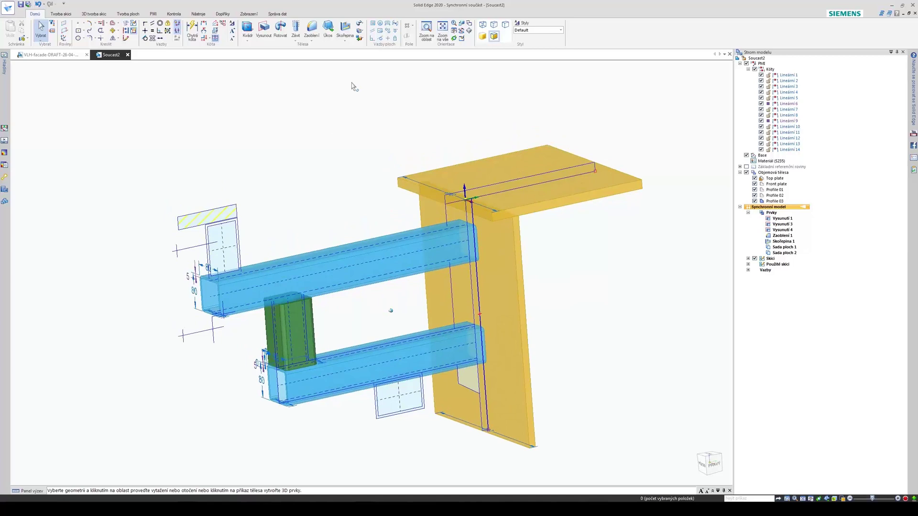
Step: Add a new part body named Rob 01
left_click(360, 39)
left_click(378, 46)
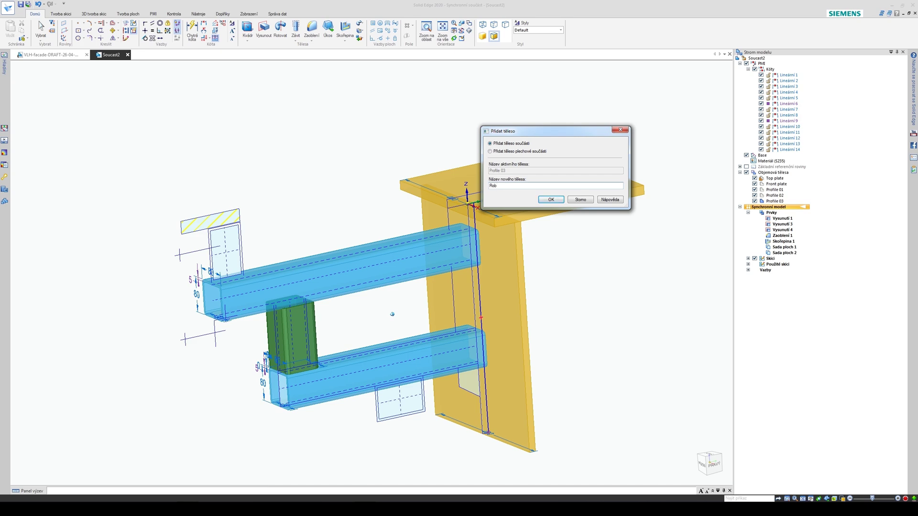
key("Return")
Step: Extrude the trapezoidal rib region below Profile 02 at the front plate symmetrically about its sketch plane
middle_click_drag(688, 253, 588, 309)
middle_click_drag(588, 309, 569, 220, "shift")
scroll(536, 200, "up", 2)
scroll(563, 248, "up", 5)
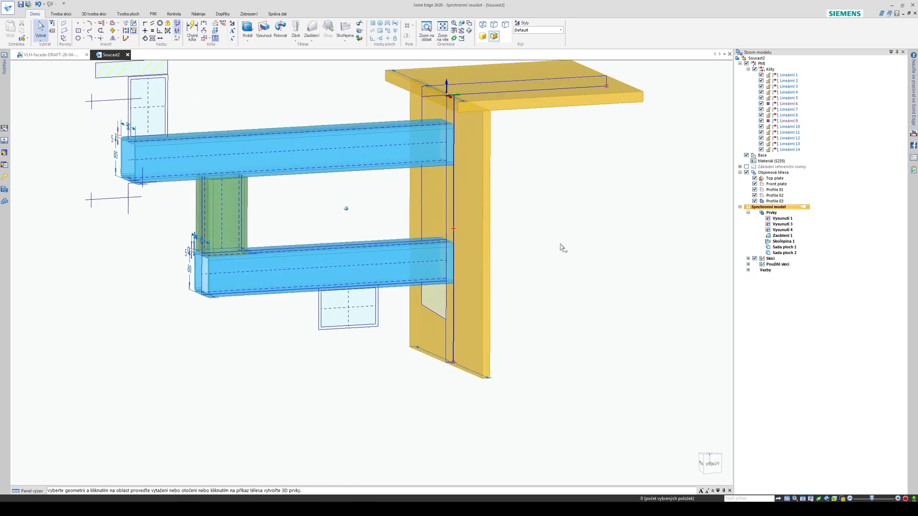
left_click(500, 274)
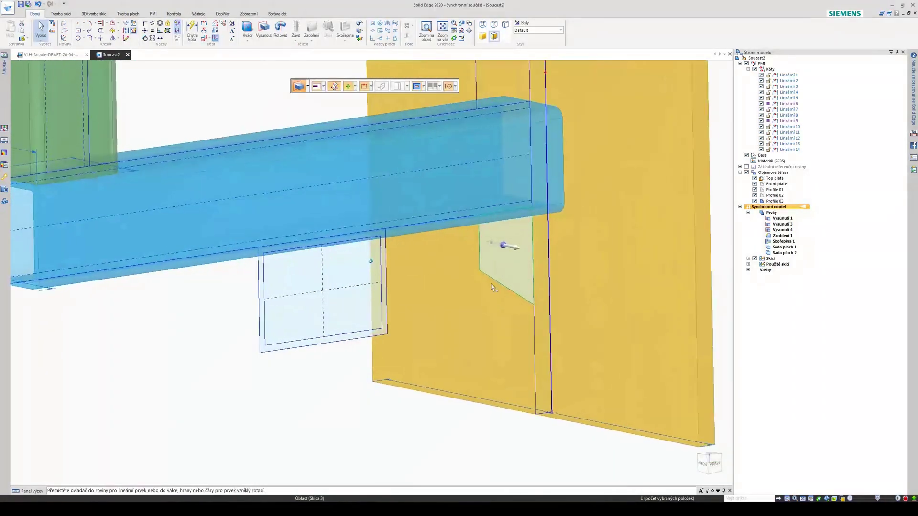
left_click(489, 248)
middle_click_drag(448, 258, 431, 306)
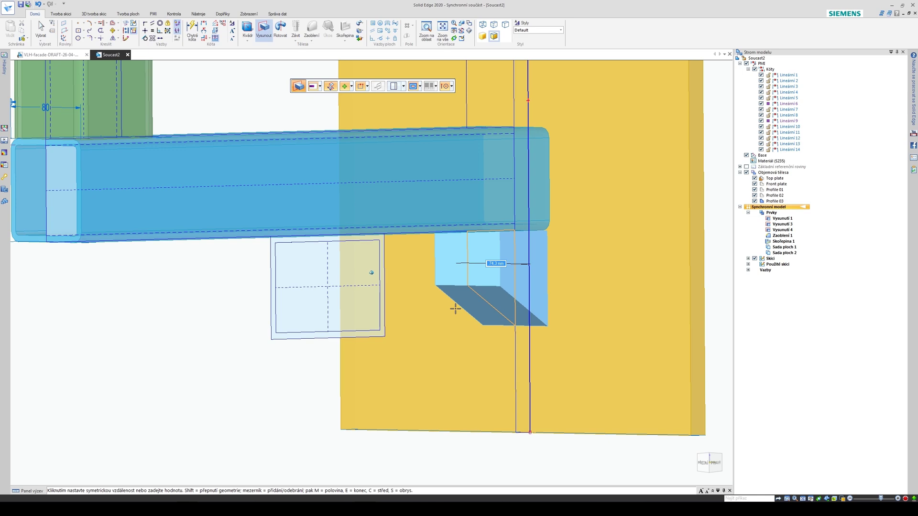
key("Return")
Step: Hide the Profile 02 and Profile 03 bodies to expose the rib's top face
middle_click_drag(498, 283, 484, 247)
scroll(490, 268, "up", 4)
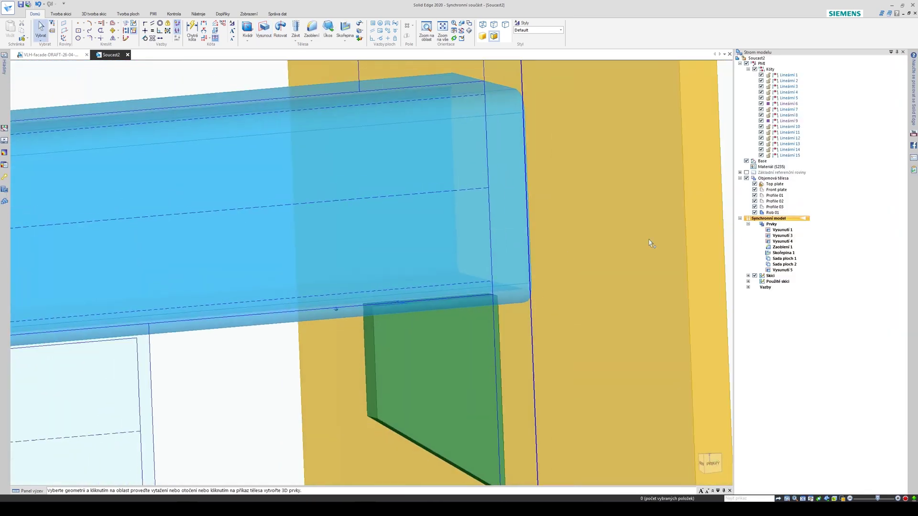
left_click(755, 202)
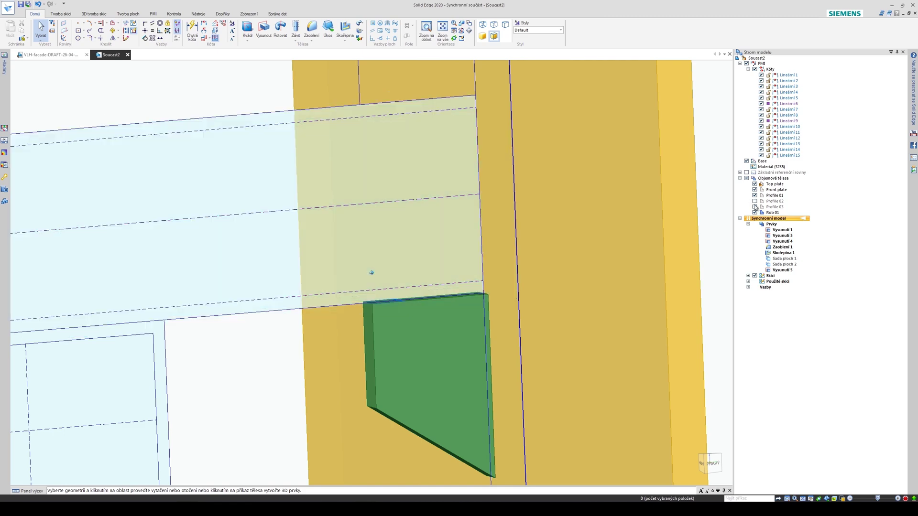
Step: Extend the Rob 01 rib by moving its top face up to the underside of the top plate
middle_click_drag(468, 287, 389, 266)
scroll(401, 308, "up", 2)
left_click(391, 304)
scroll(406, 332, "down", 4)
left_click(381, 274)
scroll(405, 256, "down", 4)
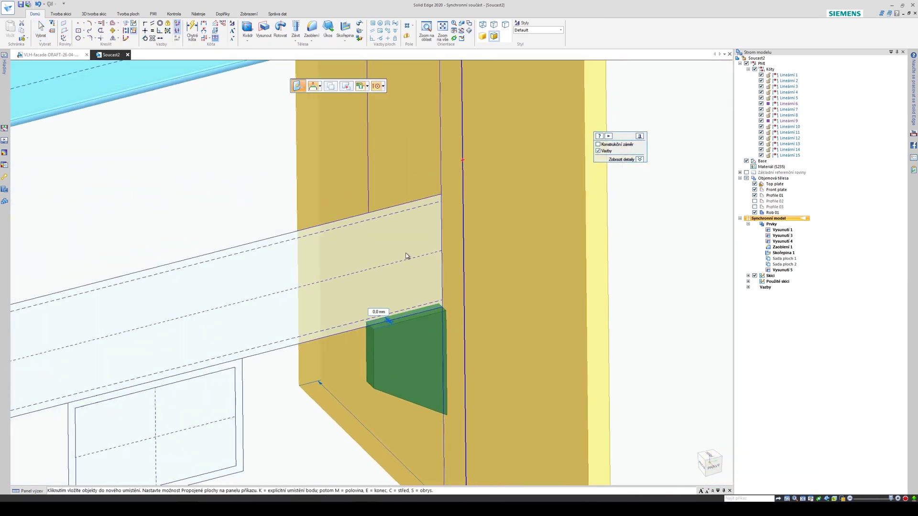
scroll(403, 256, "down", 1)
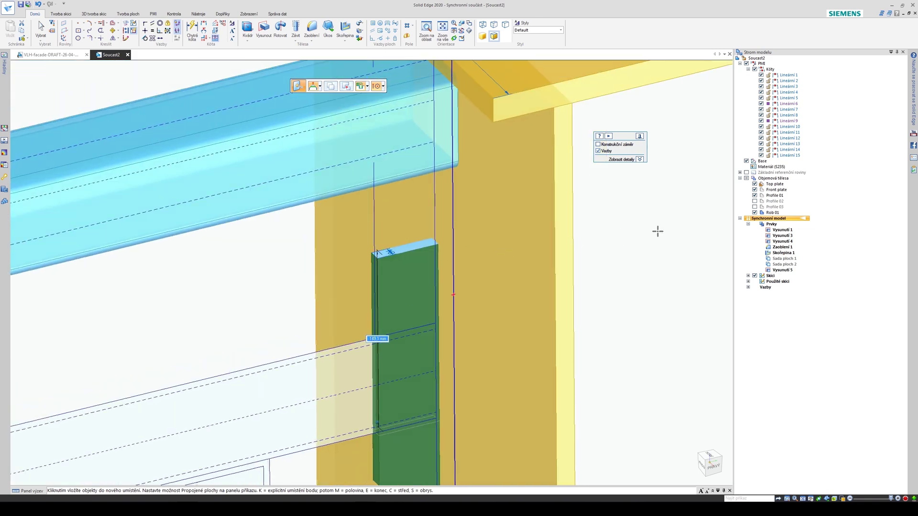
scroll(466, 203, "down", 2)
scroll(434, 220, "down", 1)
middle_click_drag(389, 216, 393, 145)
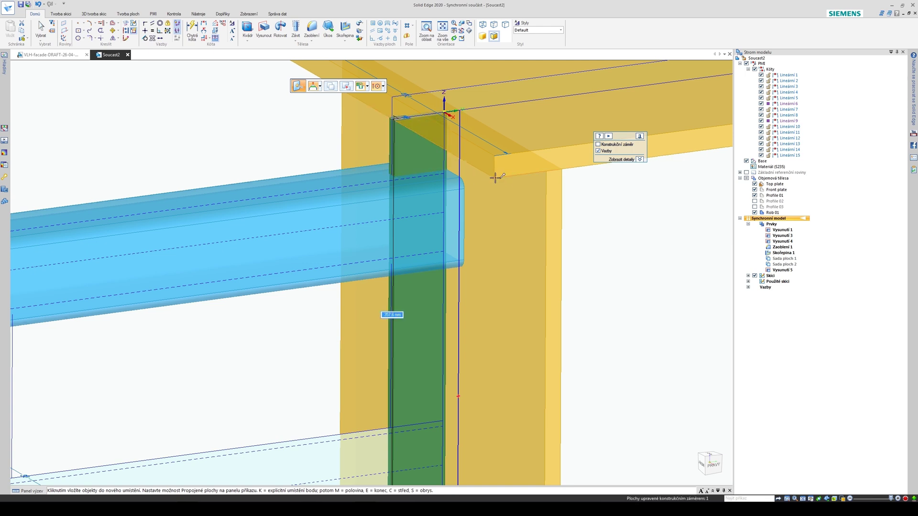
left_click(495, 178)
left_click(580, 293)
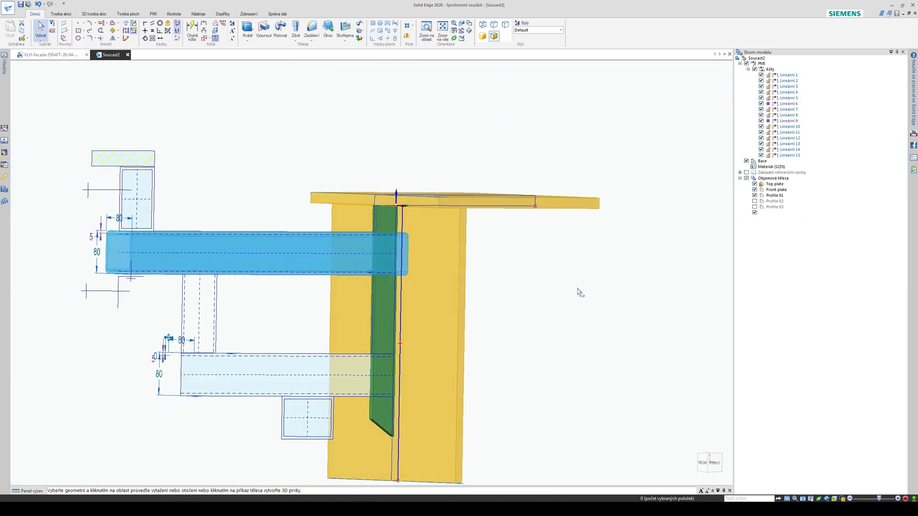
Step: Show the Profile 02 and Profile 03 bodies again
middle_click_drag(580, 293, 694, 268)
left_click(755, 201)
left_click(755, 206)
Step: Examine where the rib passes through Profile 01 and Profile 02, switching the Rob 01 body's visibility off and on
middle_click_drag(569, 260, 596, 264)
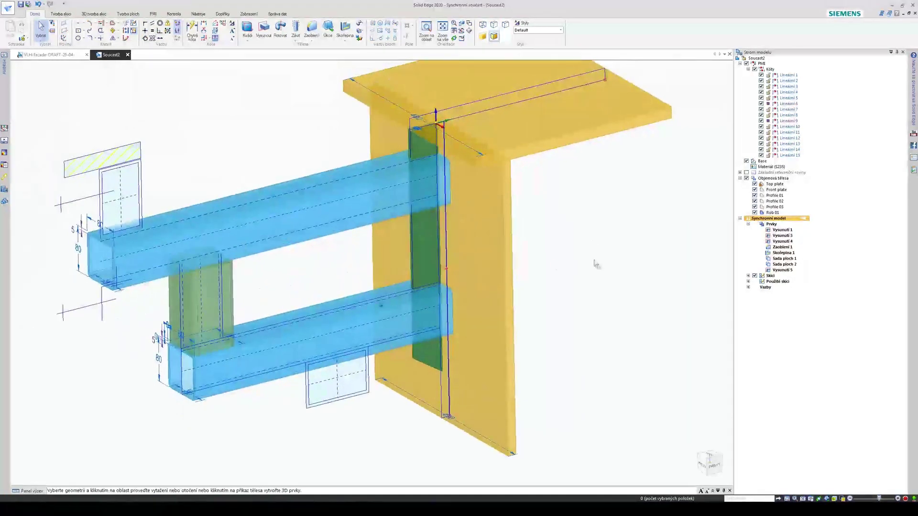
scroll(454, 201, "up", 6)
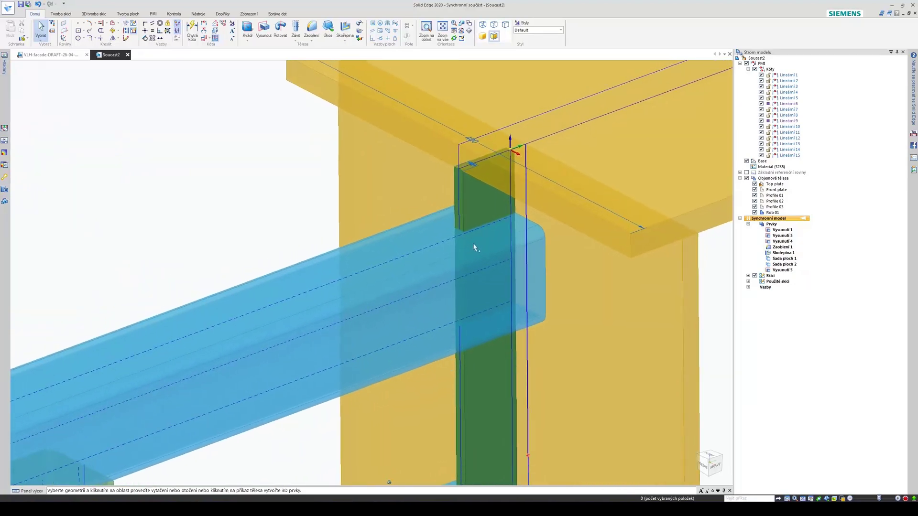
scroll(465, 259, "down", 3)
middle_click_drag(420, 192, 437, 236)
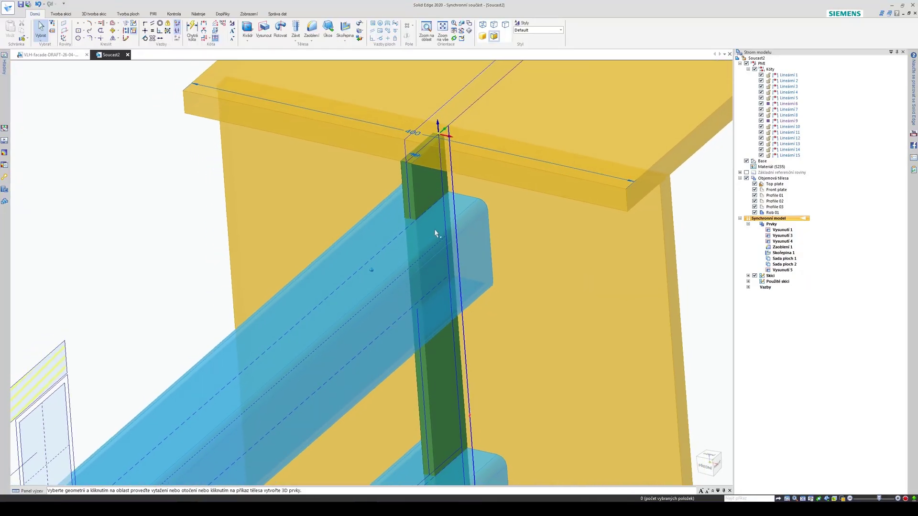
scroll(362, 295, "down", 3)
middle_click_drag(412, 318, 391, 268)
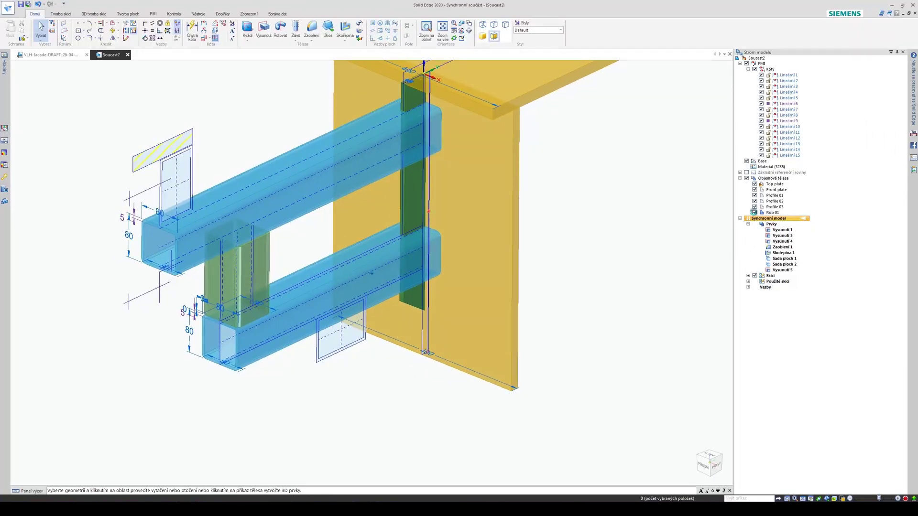
left_click(755, 213)
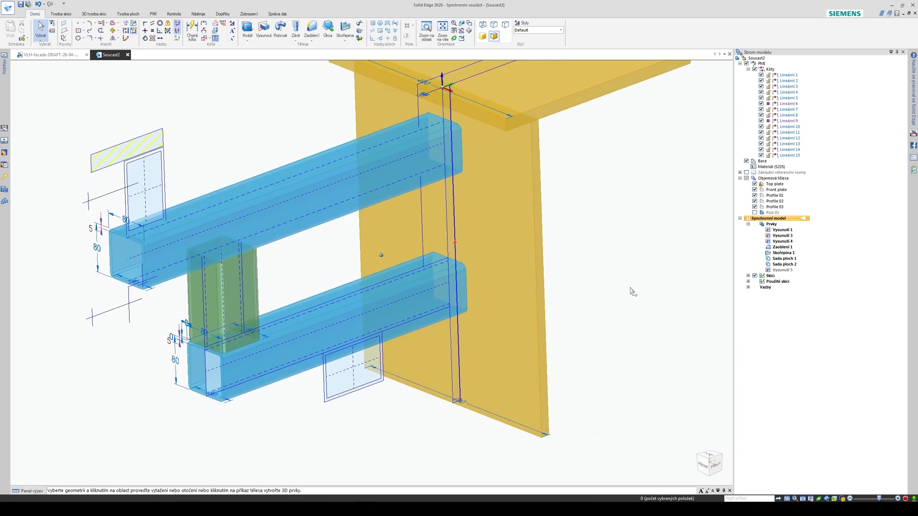
left_click(755, 212)
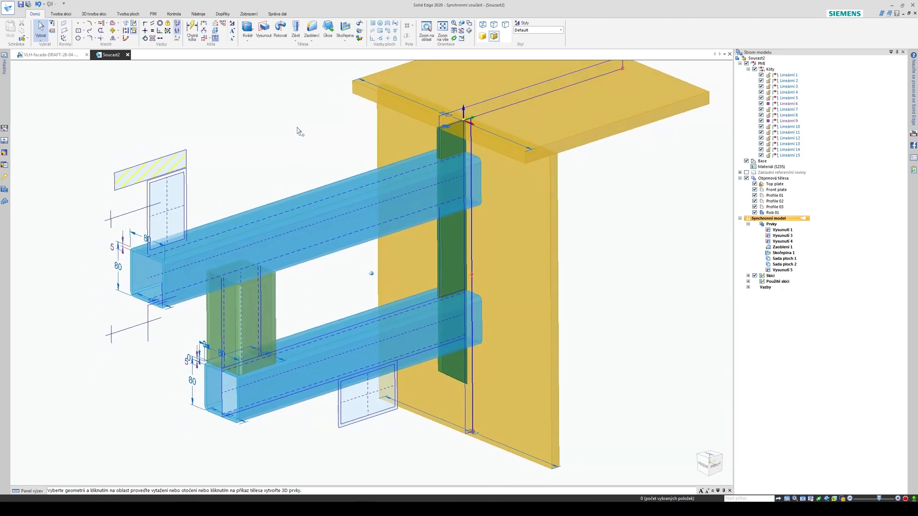
left_click(359, 38)
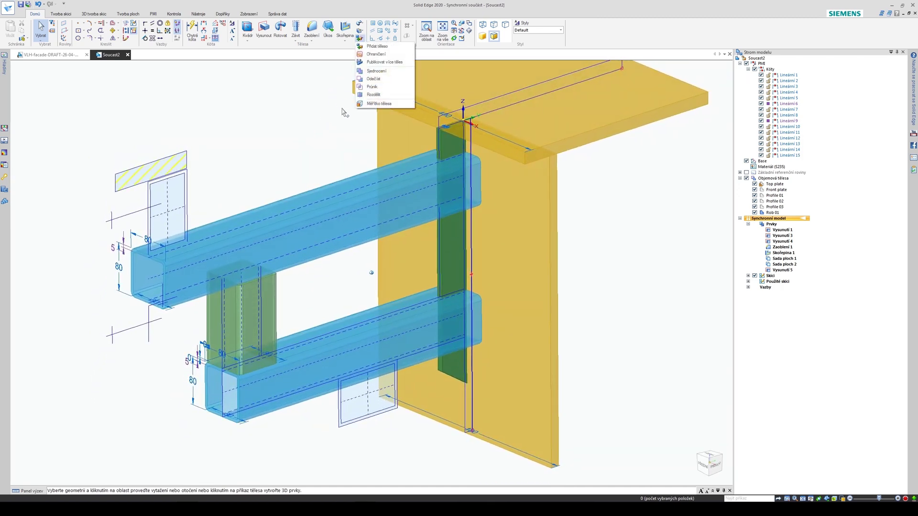
left_click(661, 228)
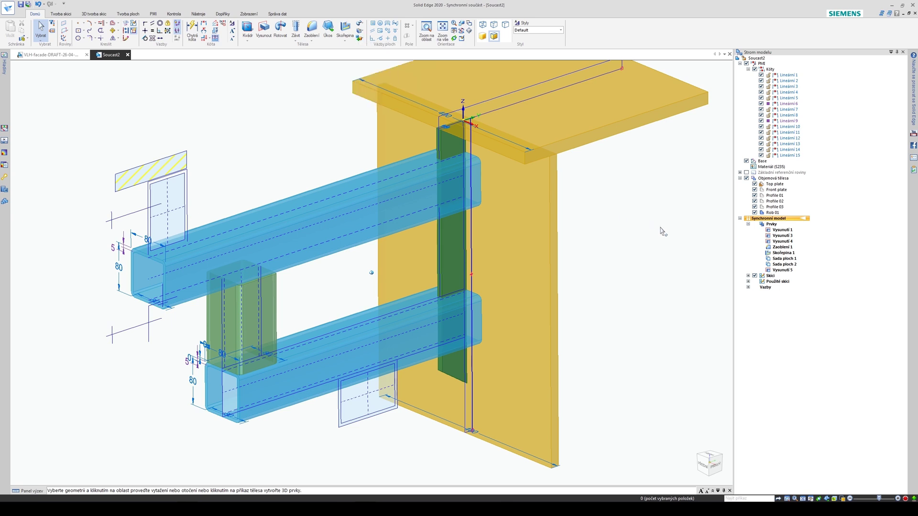
left_click(775, 195)
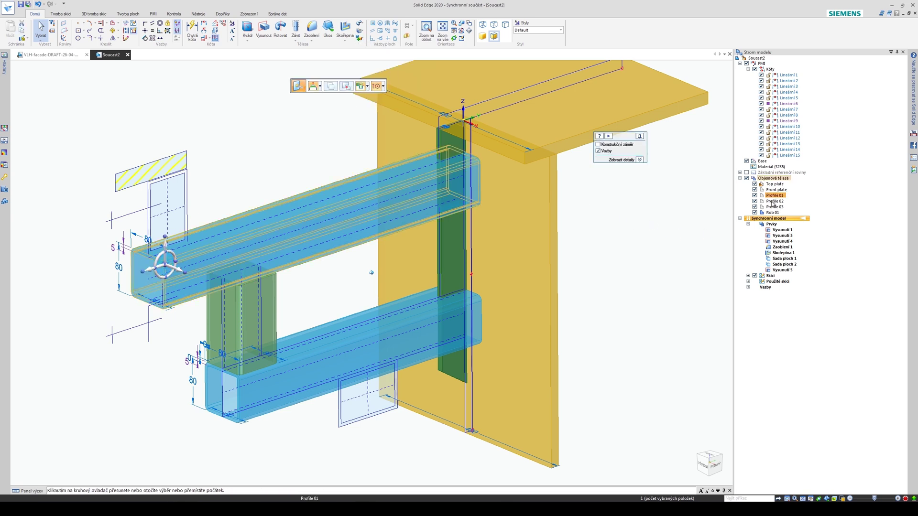
left_click(318, 131)
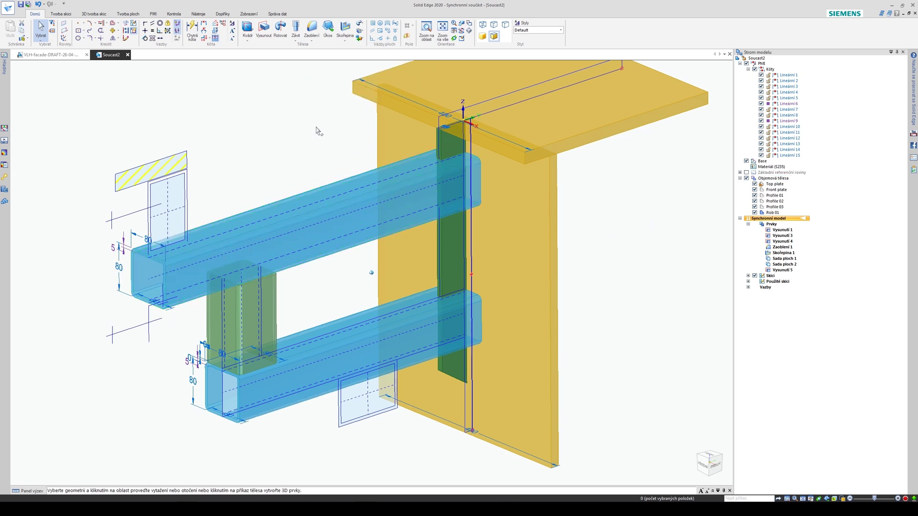
Step: Subtract the Rob 01 rib body from the Profile 01 and Profile 02 bodies to cut rib slots in both beams
left_click(359, 40)
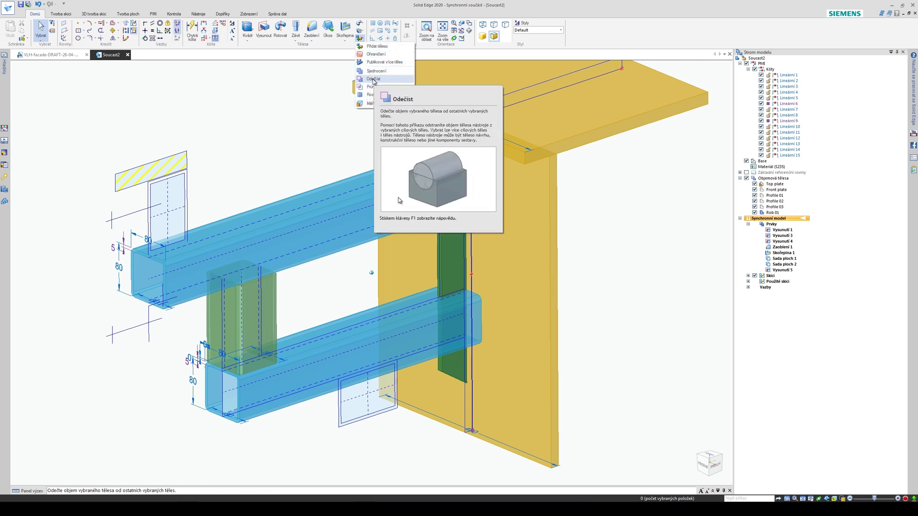
left_click(373, 81)
scroll(537, 209, "down", 2)
scroll(397, 217, "up", 2)
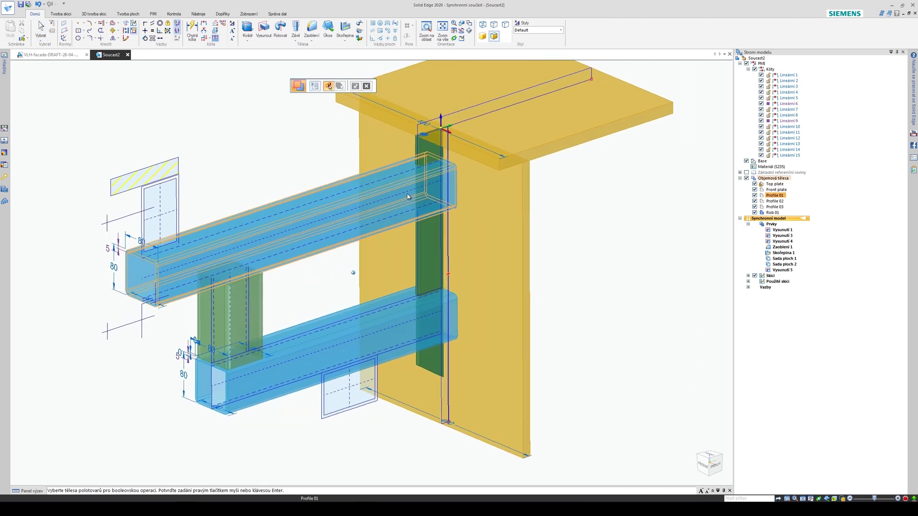
scroll(407, 194, "up", 1)
left_click(405, 188)
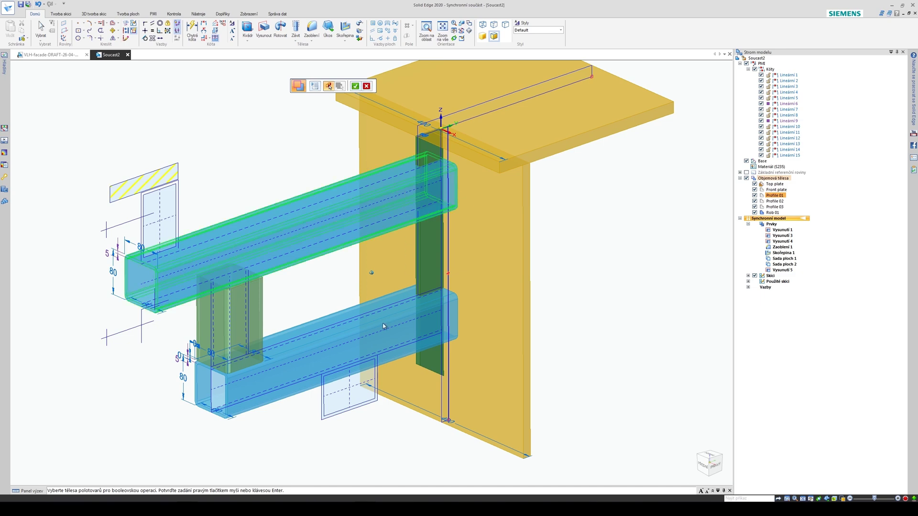
left_click(392, 320)
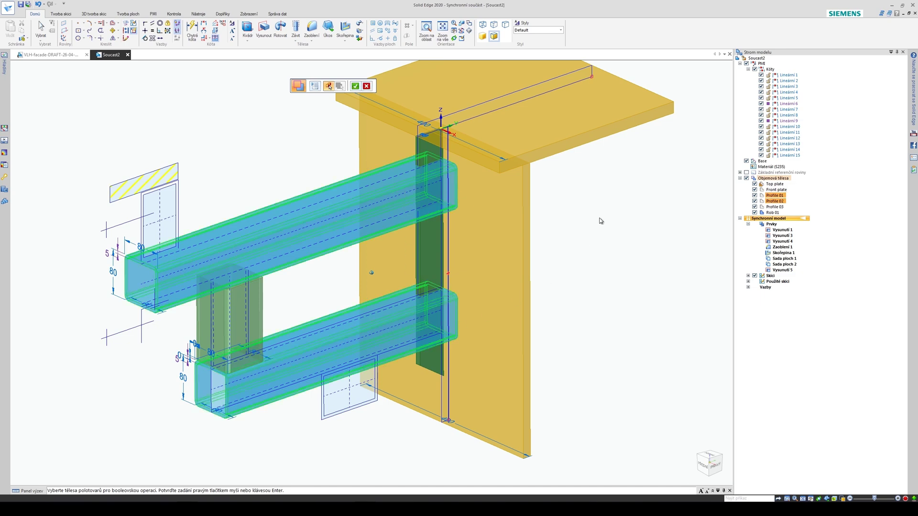
right_click(601, 221)
scroll(580, 242, "up", 3)
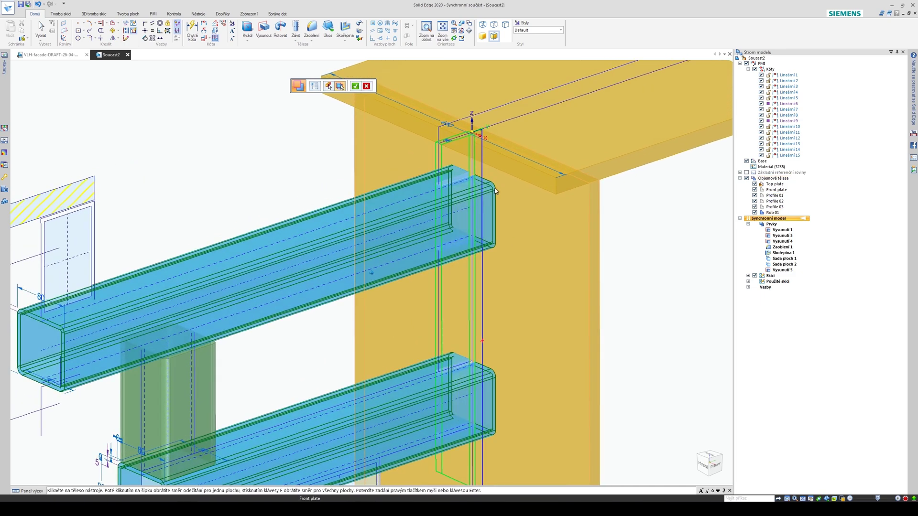
middle_click_drag(495, 192, 616, 231)
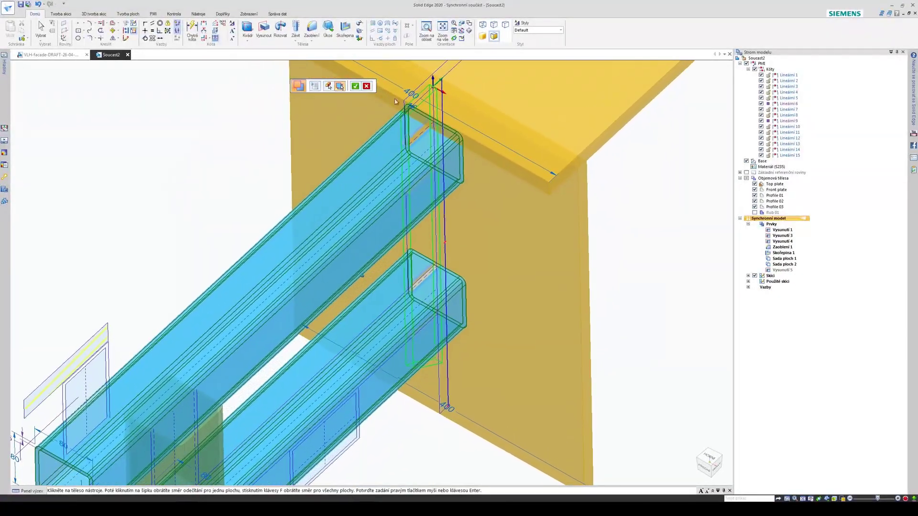
right_click(621, 221)
middle_click_drag(620, 219, 650, 223)
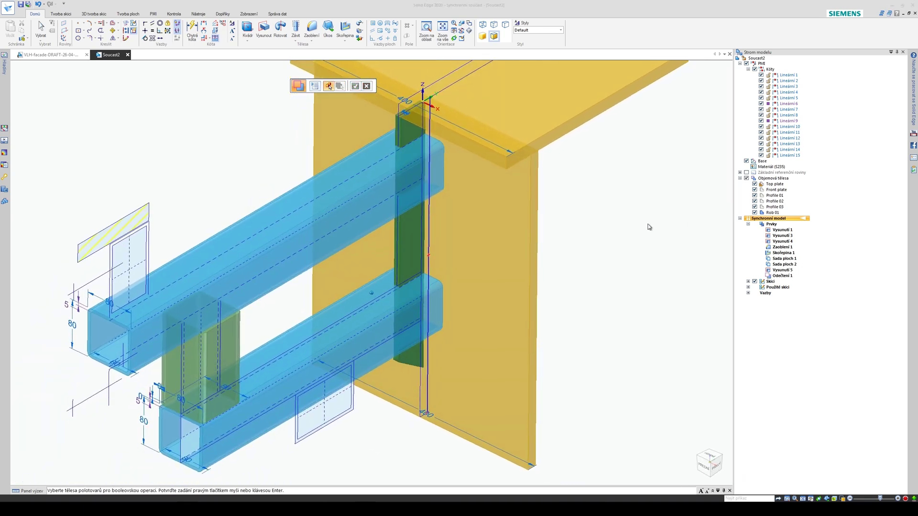
right_click_drag(649, 223, 651, 214)
Step: Hide the Rob 01 body to expose the slots cut in Profile 01 and Profile 02
middle_click_drag(652, 215, 685, 237)
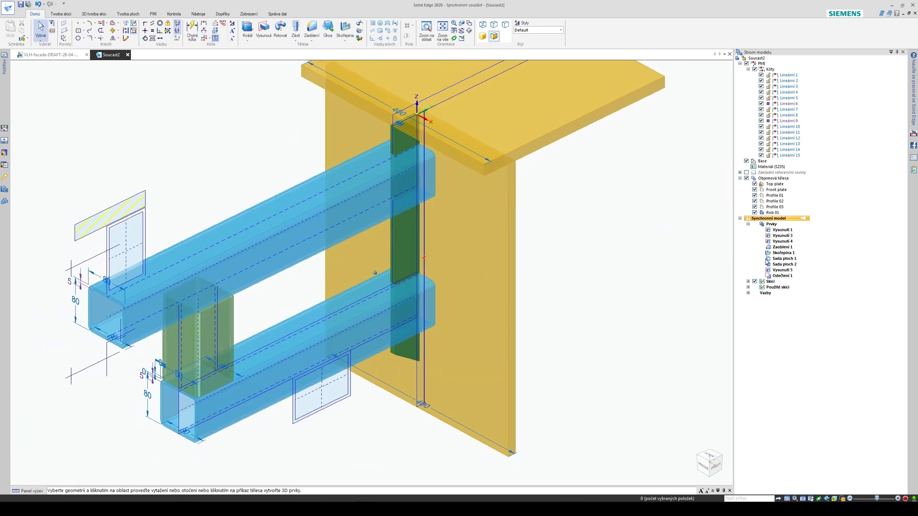
left_click(755, 214)
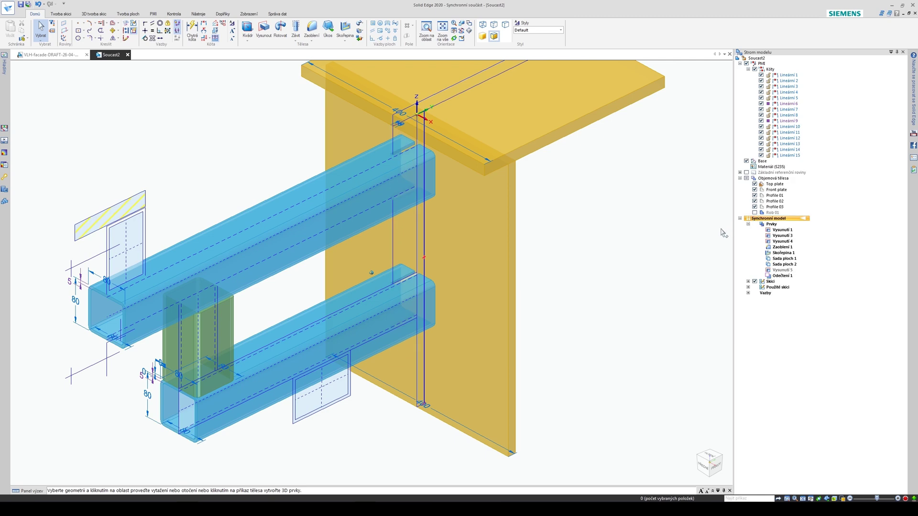
scroll(646, 240, "up", 3)
Step: Rename the Rob 01 body to Rib 01
left_click(772, 213)
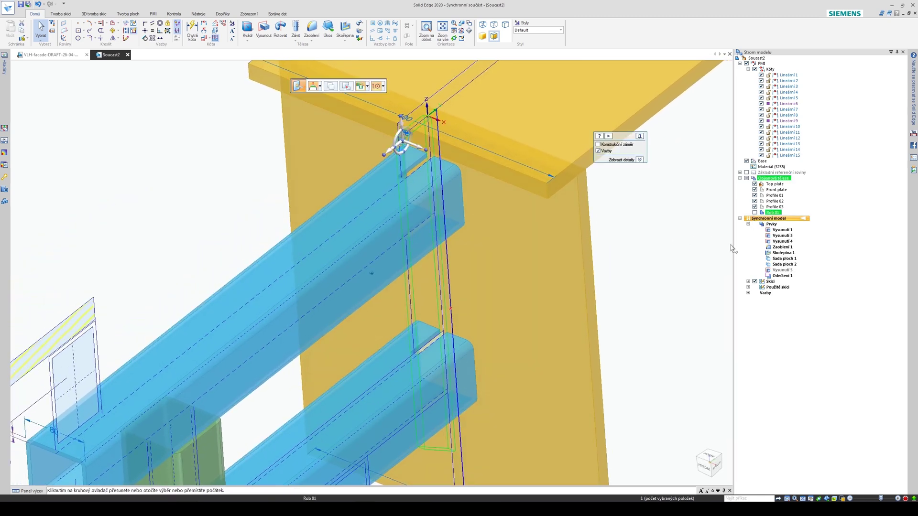
key("F2")
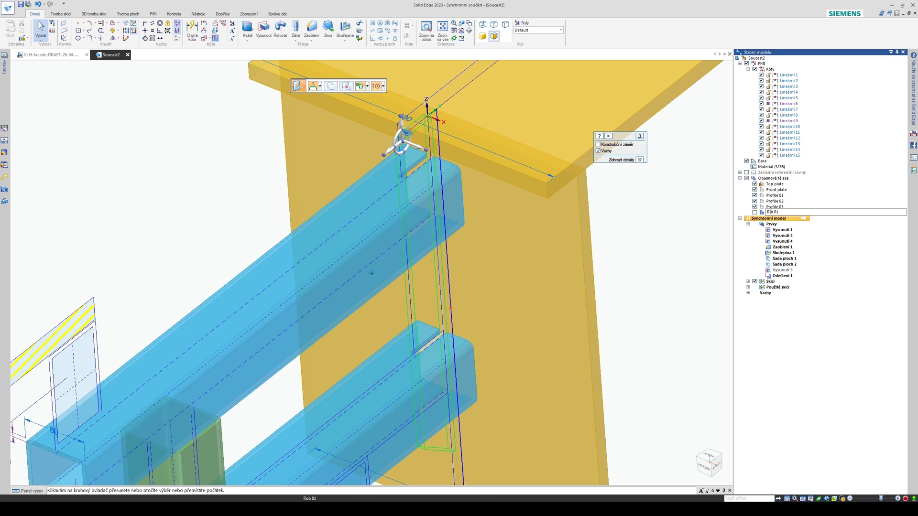
left_click(713, 244)
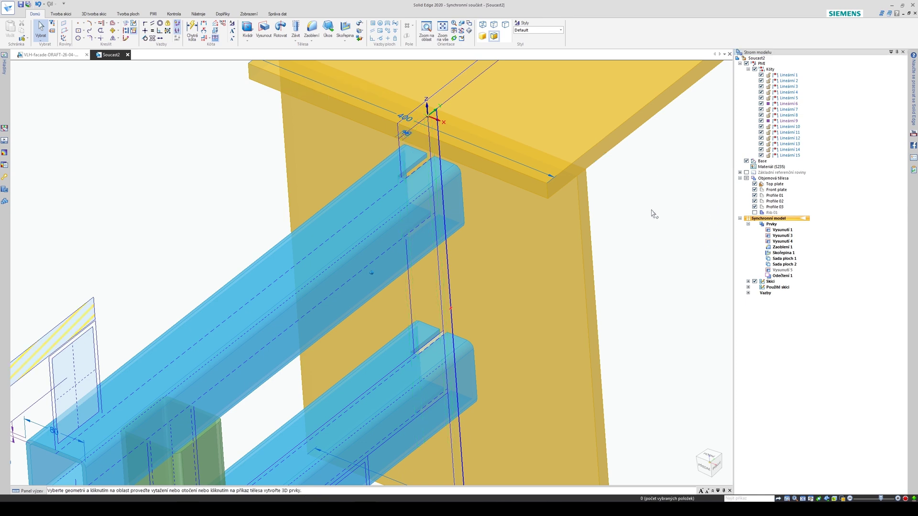
Step: Inspect the rib slots in both horizontal profiles from above and below, and show the Rib 01 body again
scroll(455, 174, "up", 6)
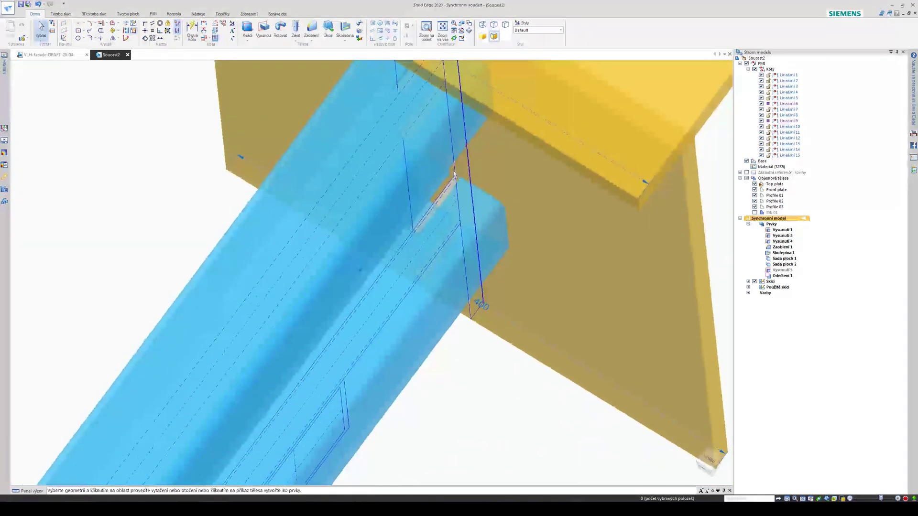
middle_click_drag(478, 287, 445, 112)
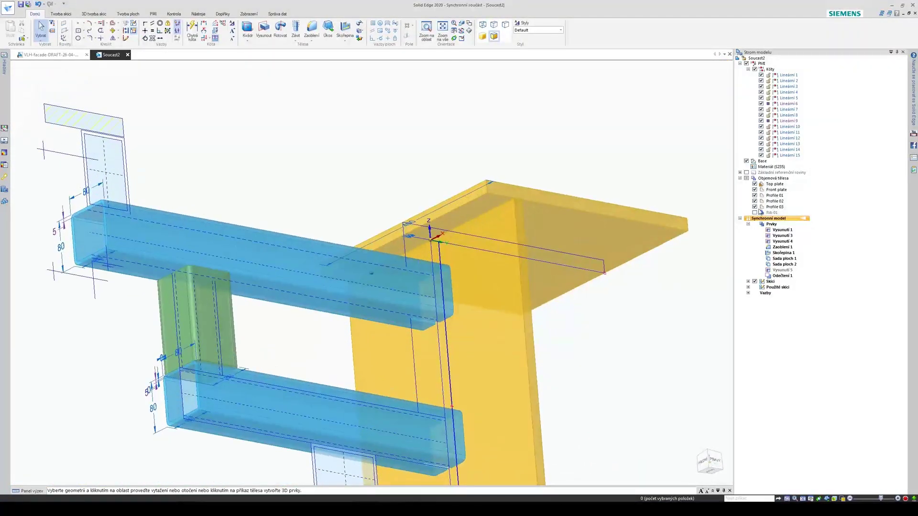
left_click(755, 213)
middle_click_drag(713, 295, 467, 288)
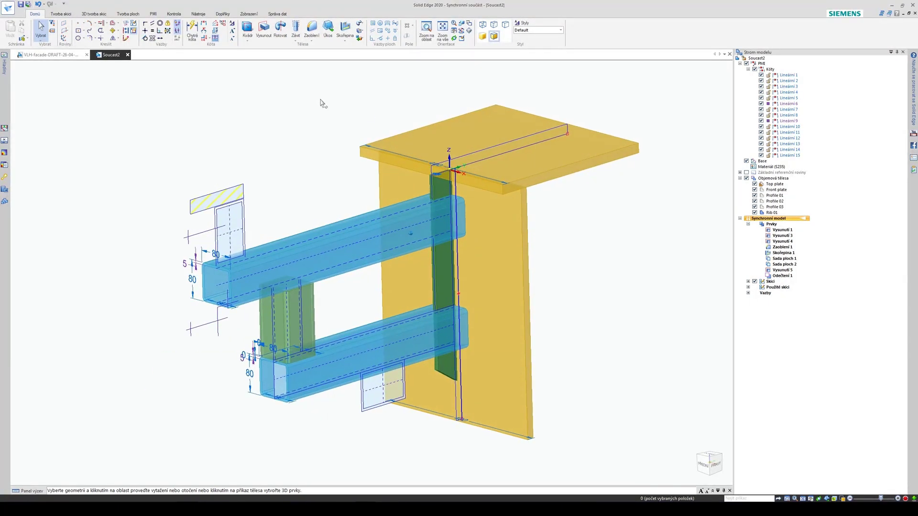
Step: Paint the Rib 01 body with the Orange style, using the option that replaces existing styles
left_click(248, 13)
left_click(249, 36)
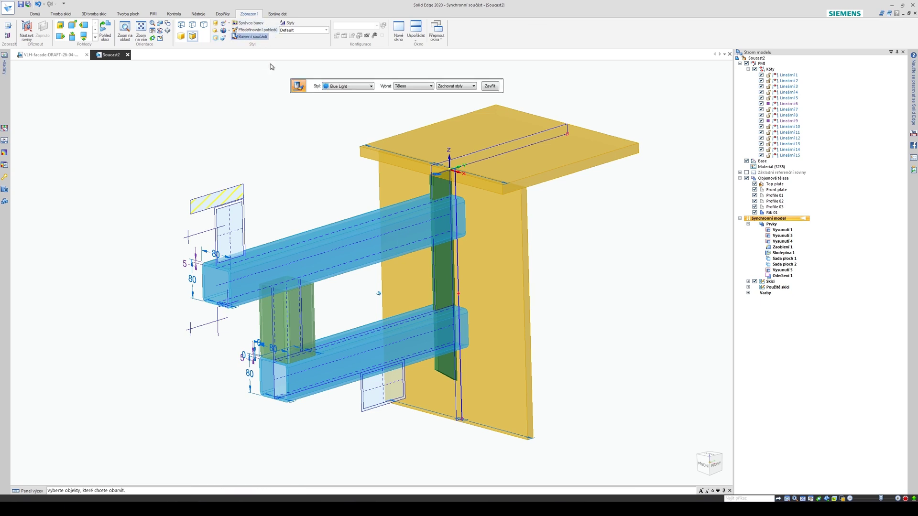
left_click(343, 85)
scroll(359, 137, "down", 5)
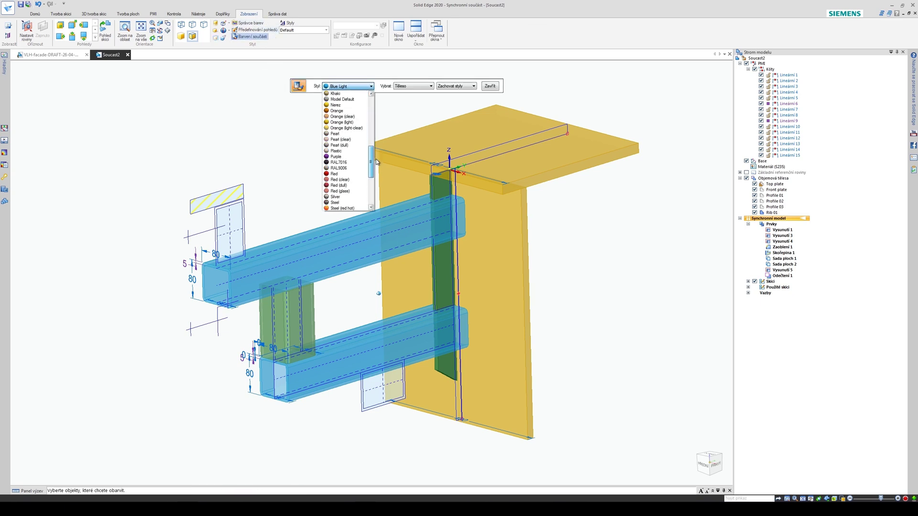
left_click(340, 123)
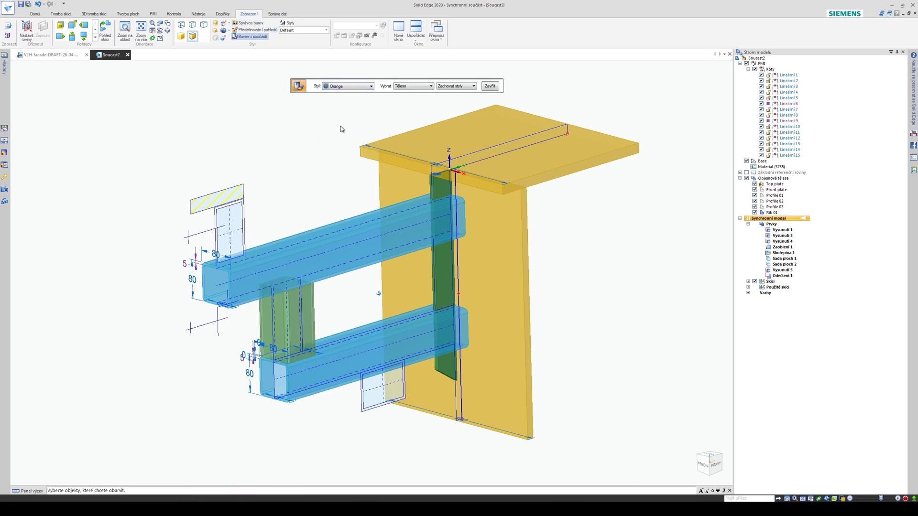
left_click(445, 259)
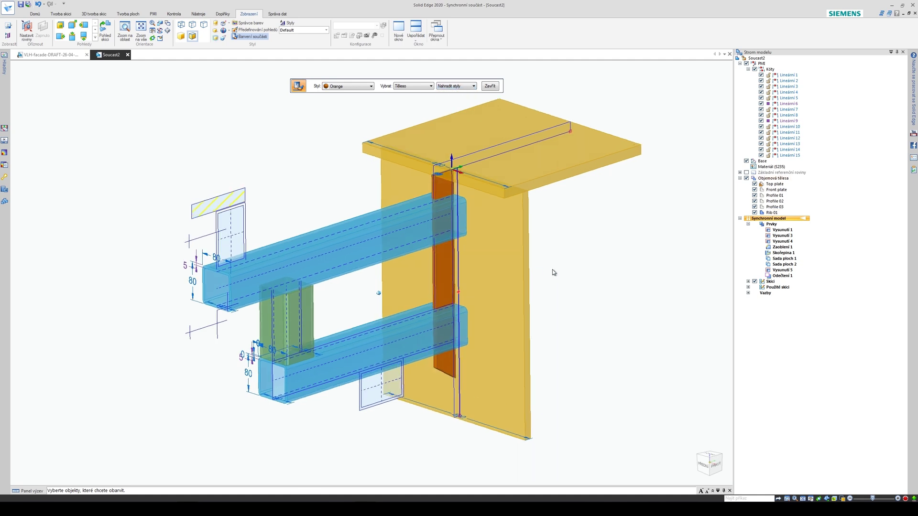
Step: Paint the vertical Profile 03 body with the Blue Light style and finish part painting
left_click(348, 87)
scroll(374, 163, "up", 5)
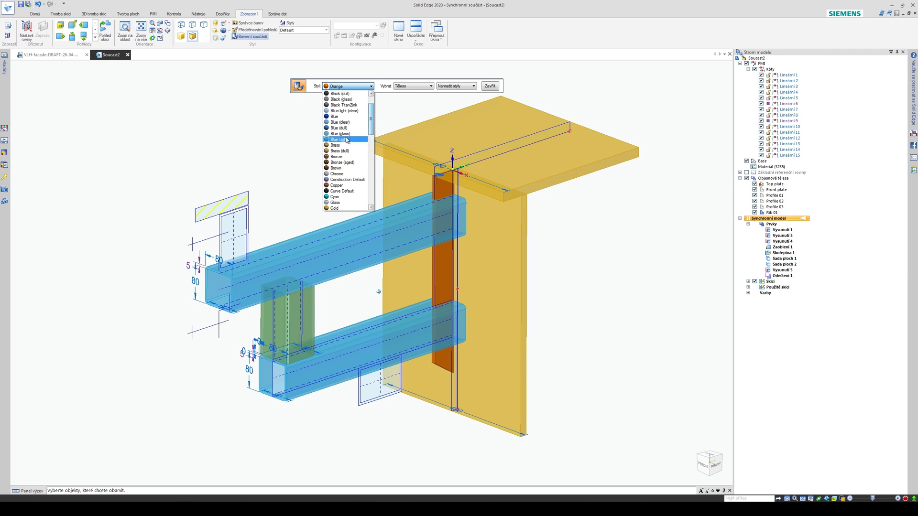
left_click(349, 145)
left_click(293, 311)
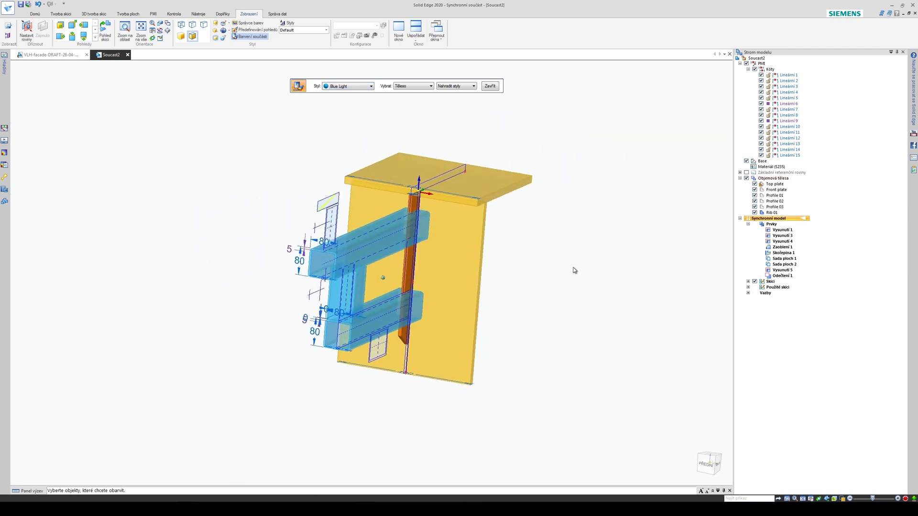
left_click(491, 87)
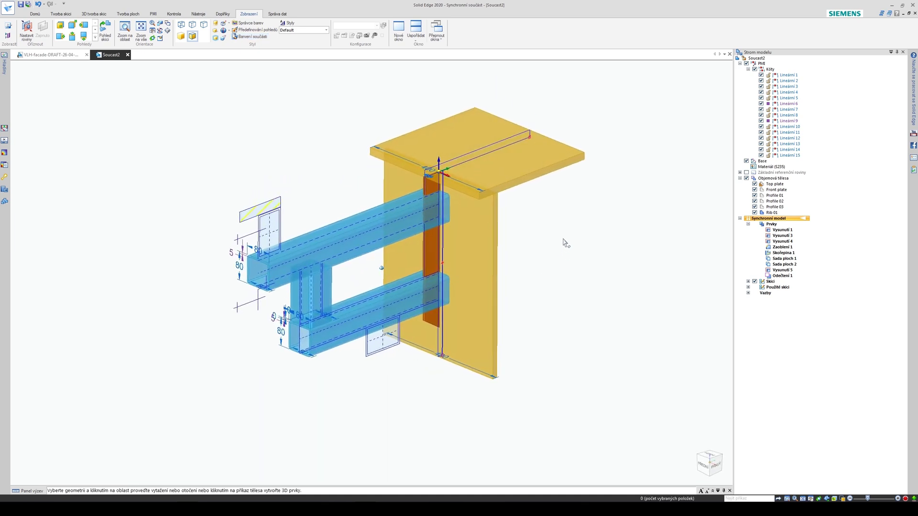
Step: Accept the file properties and save the part as Bracket-001.par in the 2020-Vilharijeva folder under __Zakazky AKTUAL on drive E
key("ctrl+s")
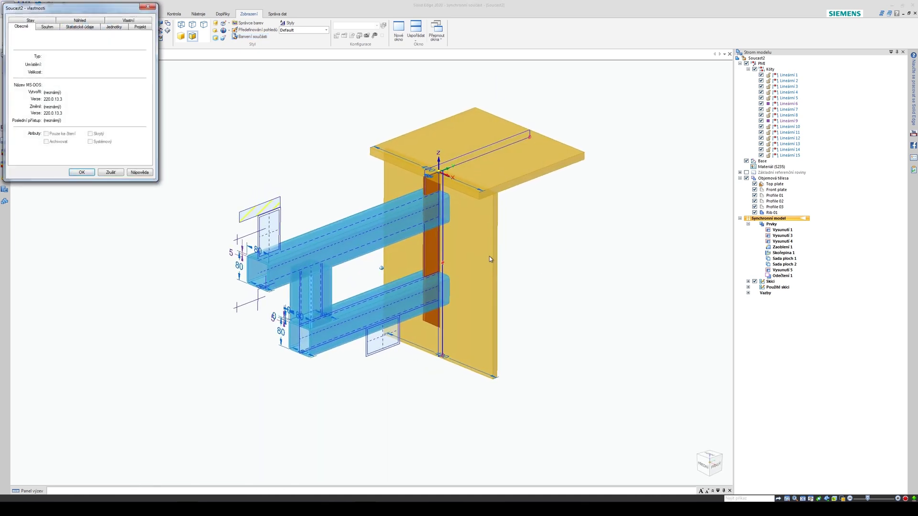
left_click(82, 173)
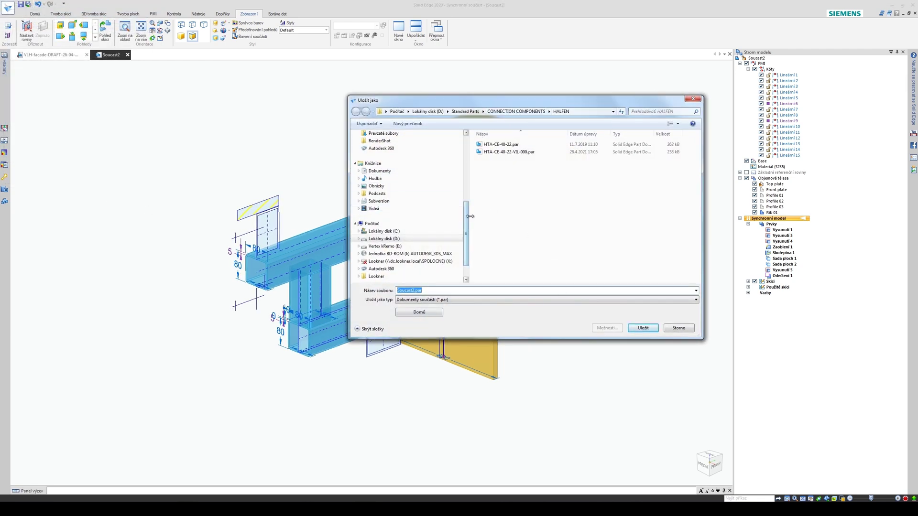
left_click_drag(471, 216, 468, 152)
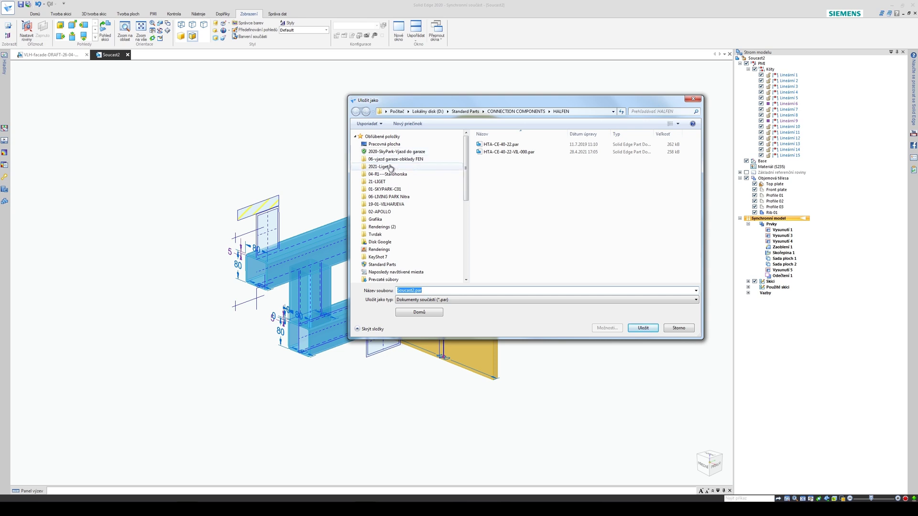
left_click(389, 167)
left_click(473, 111)
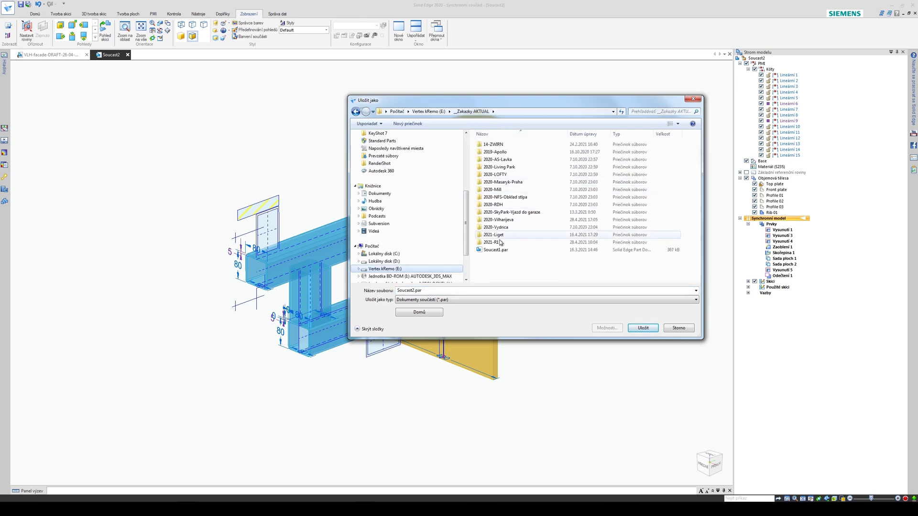
double_click(501, 220)
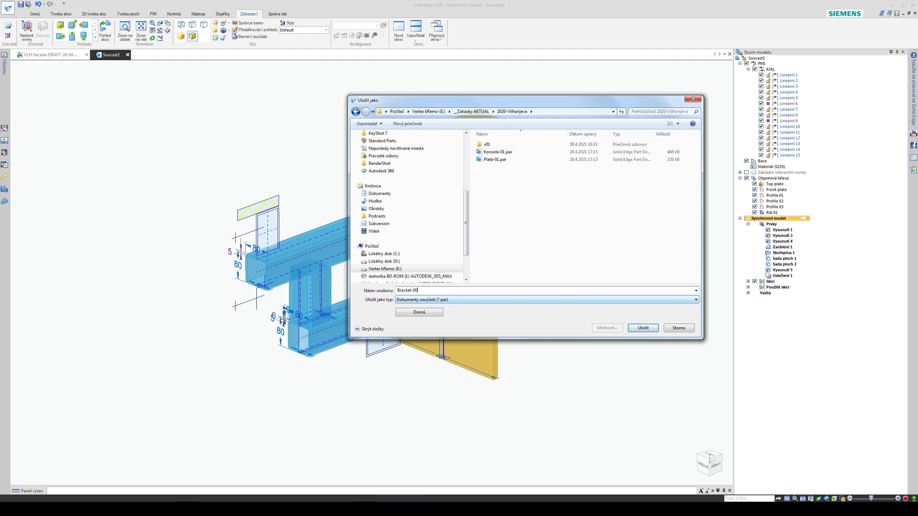
key("Return")
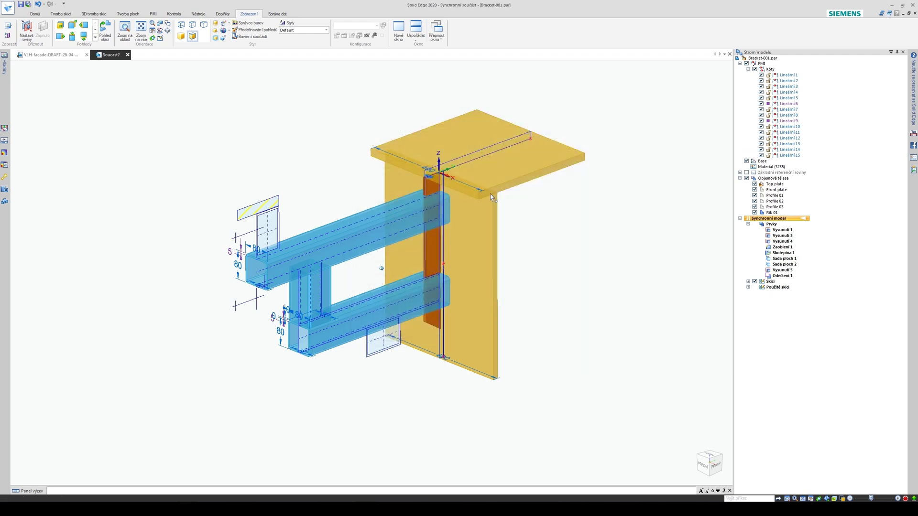
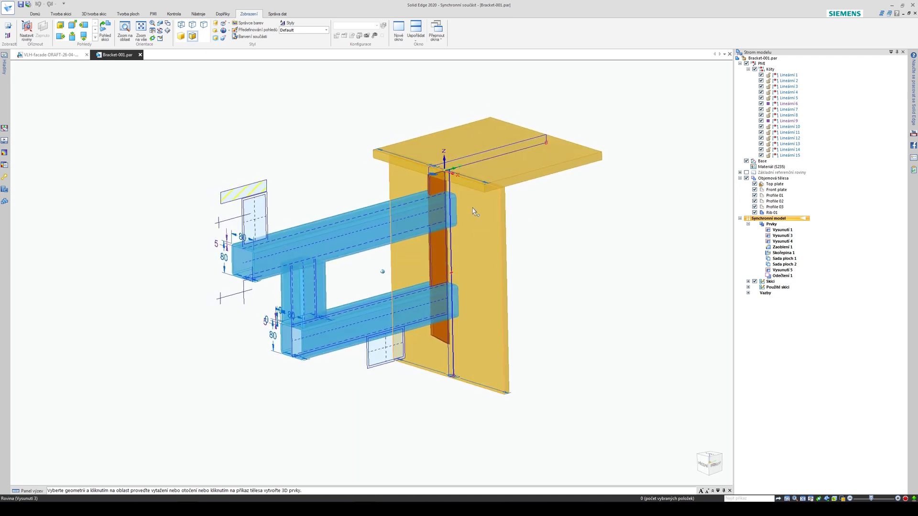
left_click(771, 213)
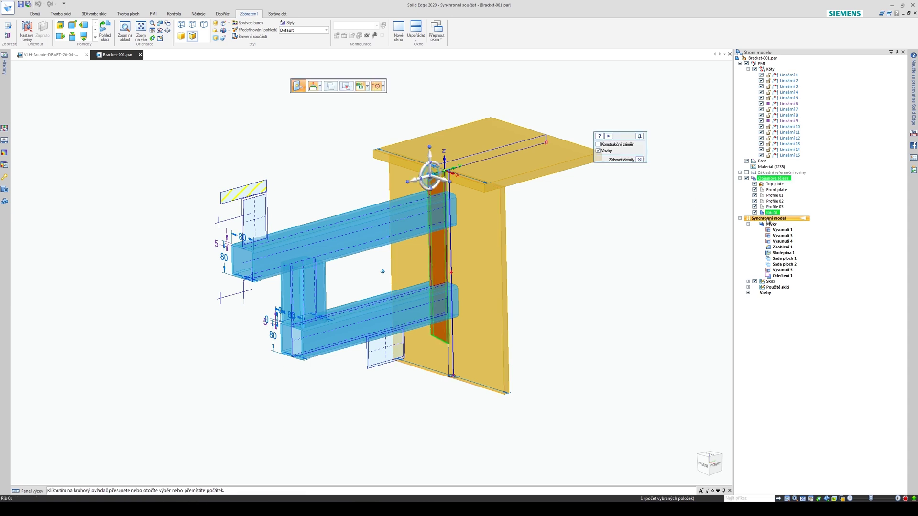
left_click(617, 243)
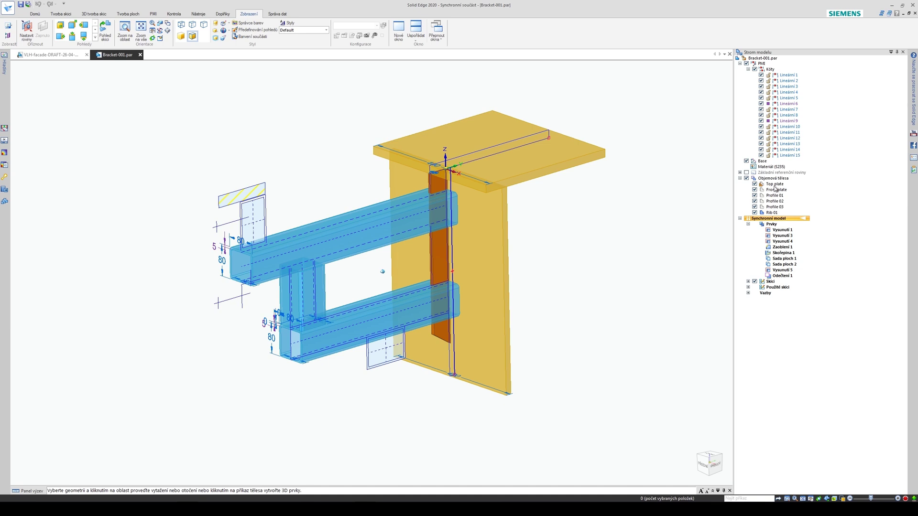
Step: Activate the Top plate body and create an assembly of the active model from the metric assembly.asm template, keeping the part document open
double_click(774, 185)
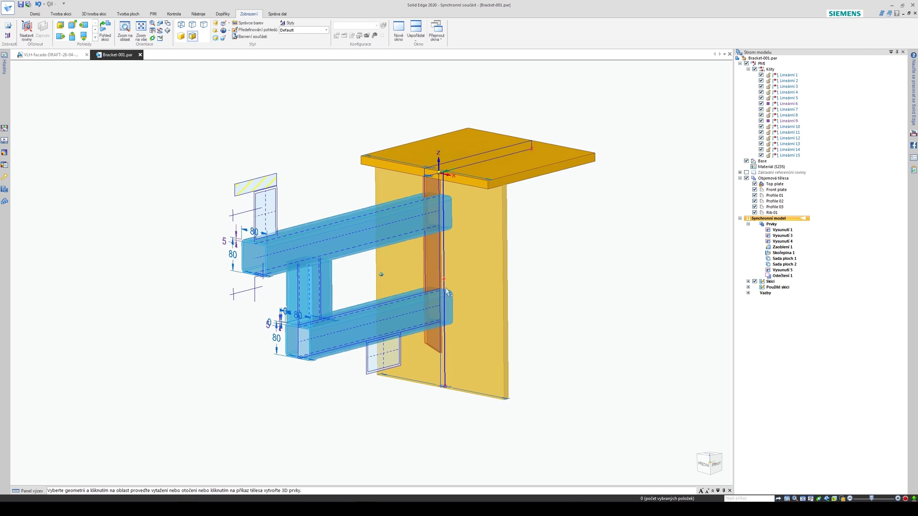
left_click(8, 8)
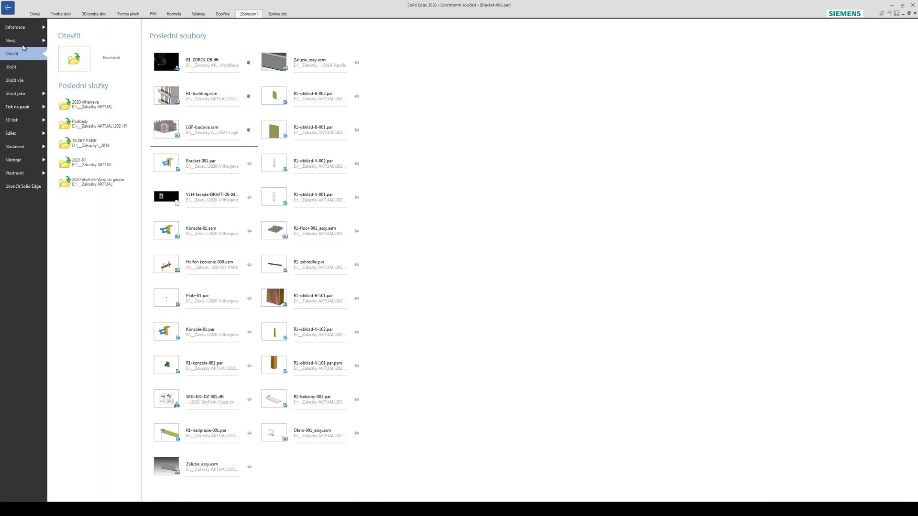
left_click(11, 40)
left_click(121, 111)
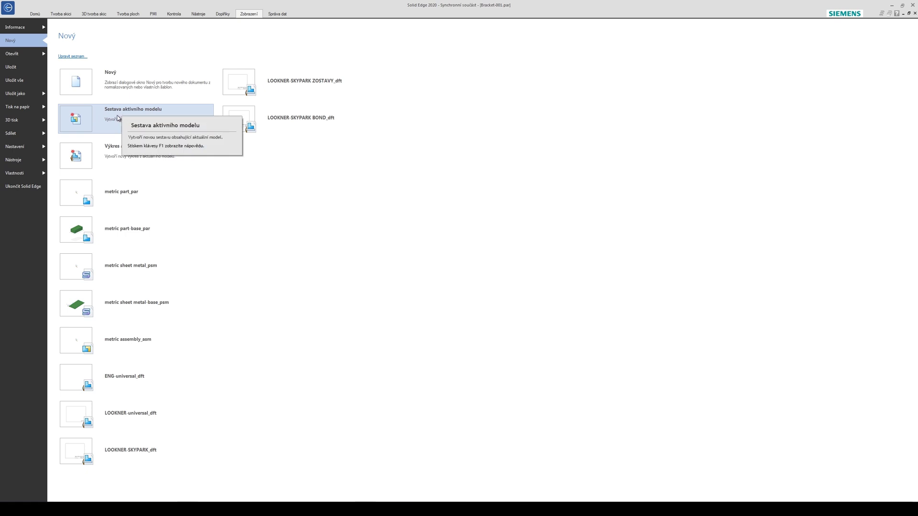
left_click(153, 124)
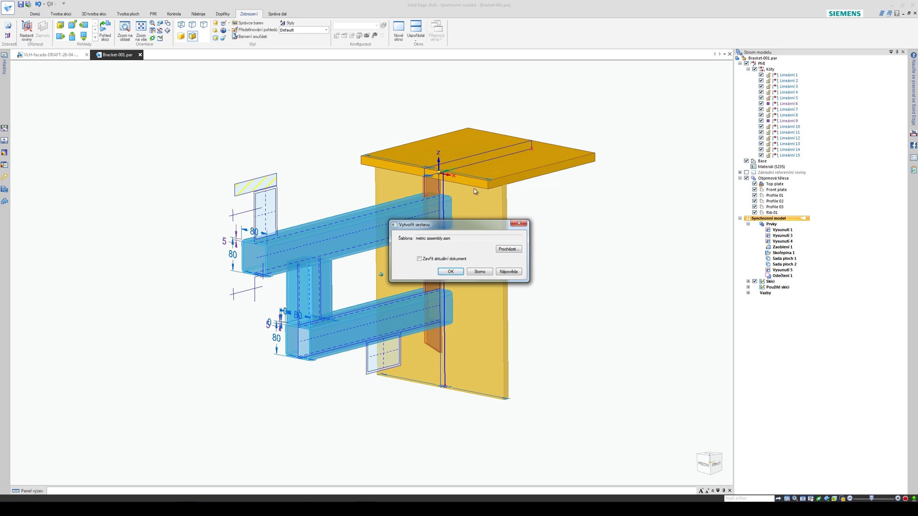
left_click(451, 271)
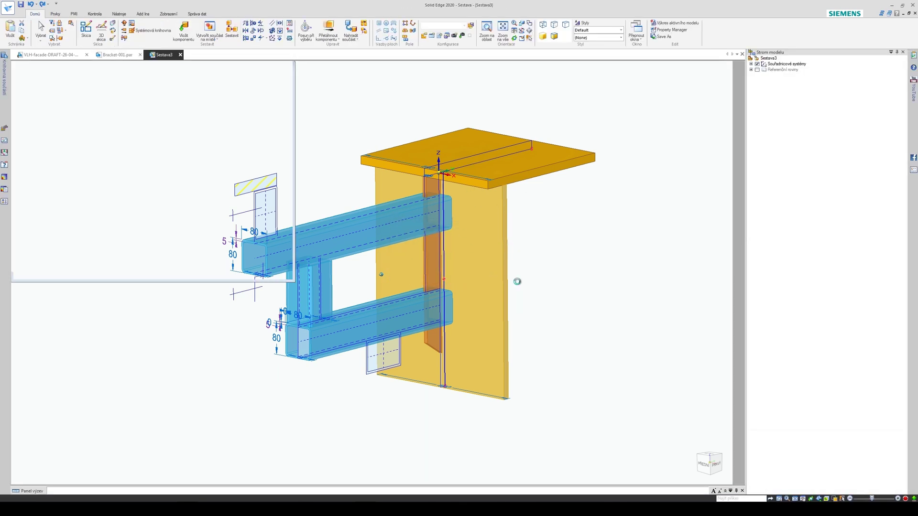
middle_click_drag(526, 230, 316, 228)
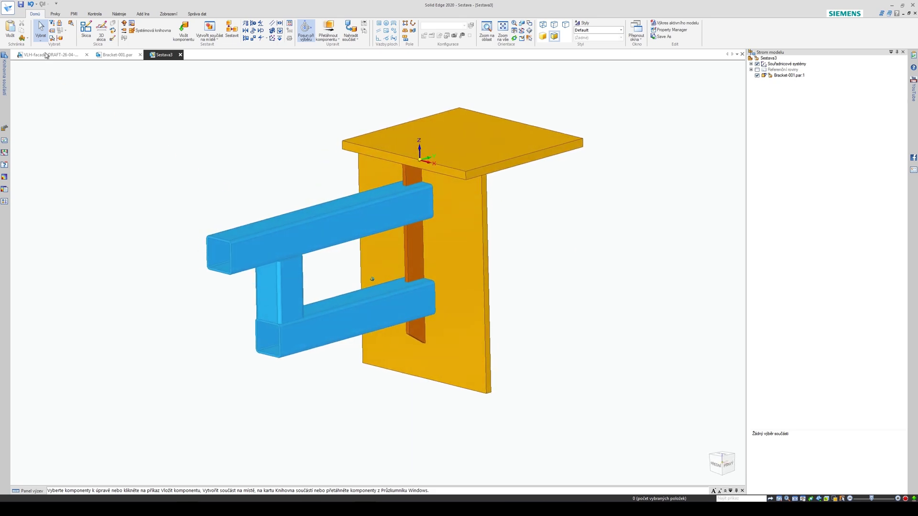
Step: Examine the anchor bolts at the front and top plates in the VLH-facade draft and compare them with the plates in Bracket-001.par
left_click(46, 54)
scroll(399, 317, "up", 3)
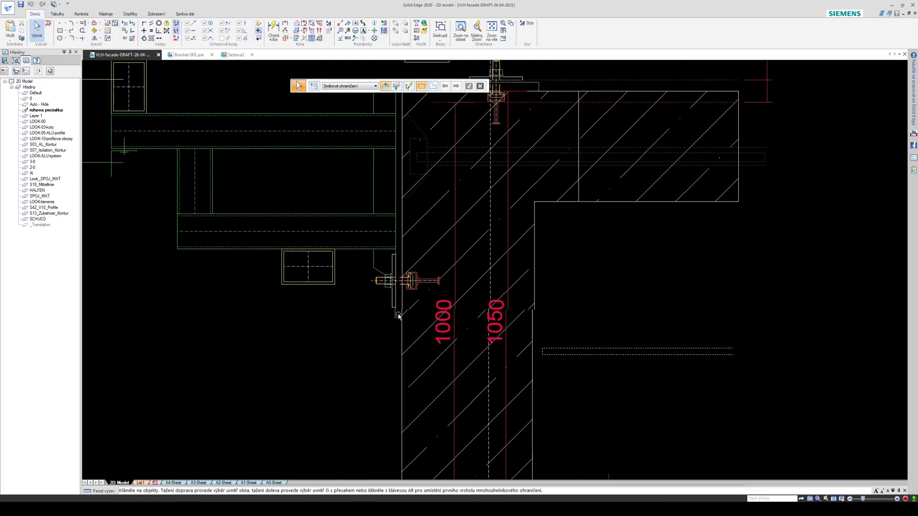
scroll(374, 282, "up", 1)
scroll(445, 293, "down", 2)
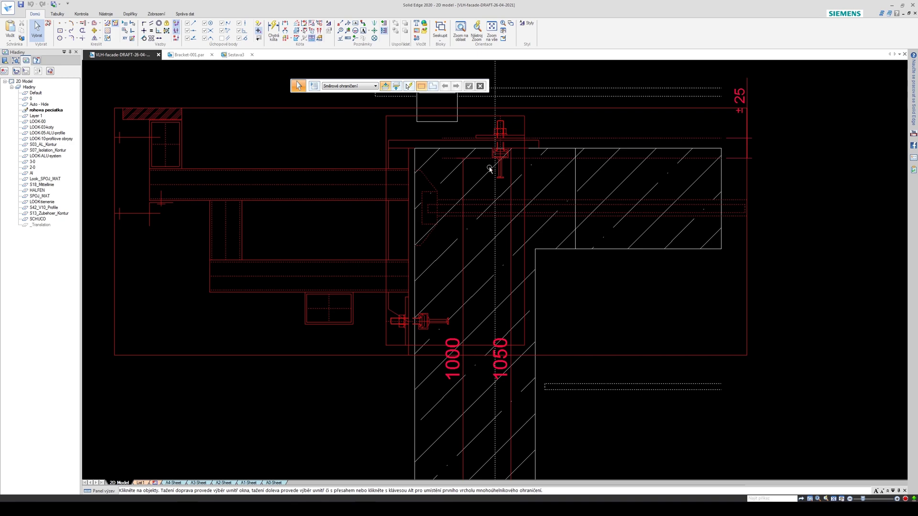
scroll(390, 334, "up", 4)
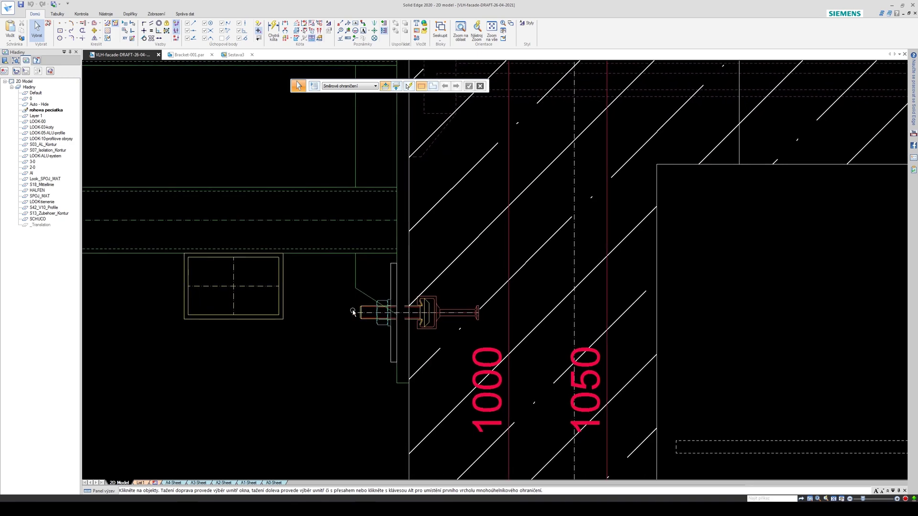
scroll(381, 402, "down", 5)
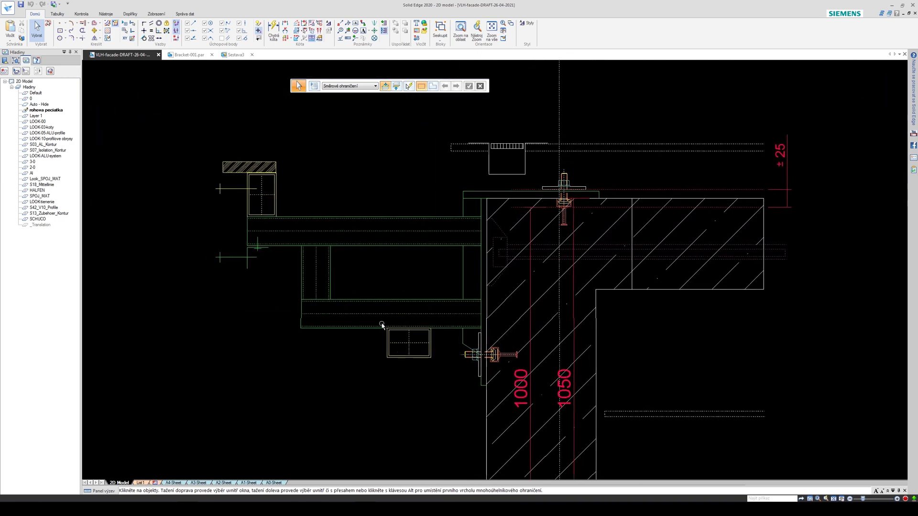
left_click(190, 55)
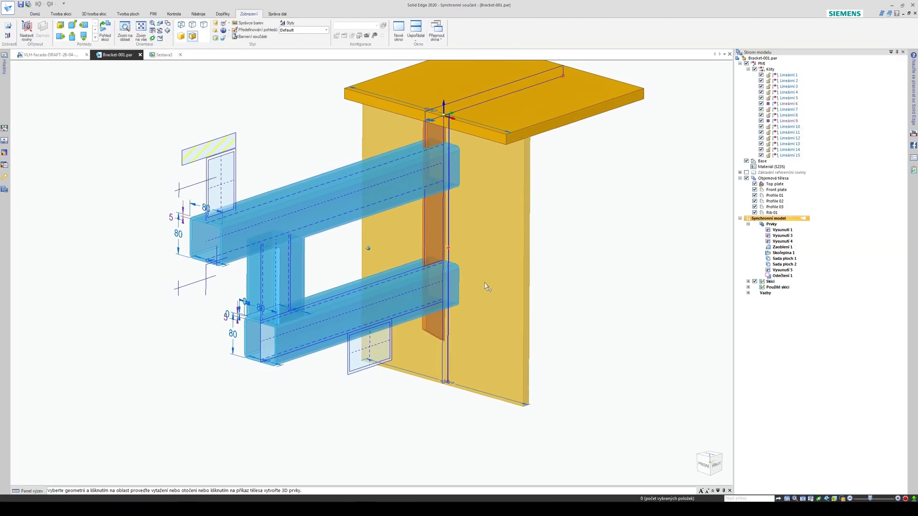
middle_click_drag(487, 287, 491, 117)
middle_click_drag(540, 137, 543, 154)
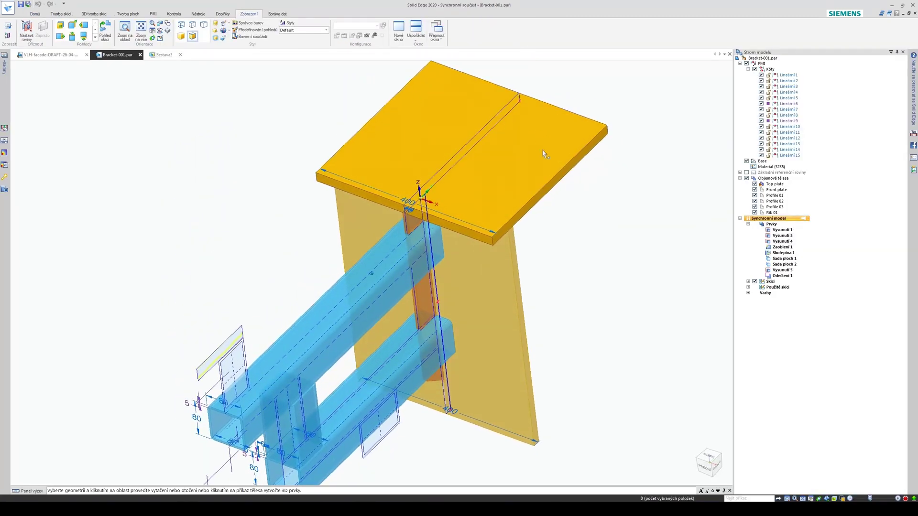
Step: In the VLH-facade draft, measure the top plate anchor bolt's diameter with Smart Dimension without placing it, and review the surrounding bracket and concrete section
left_click(53, 55)
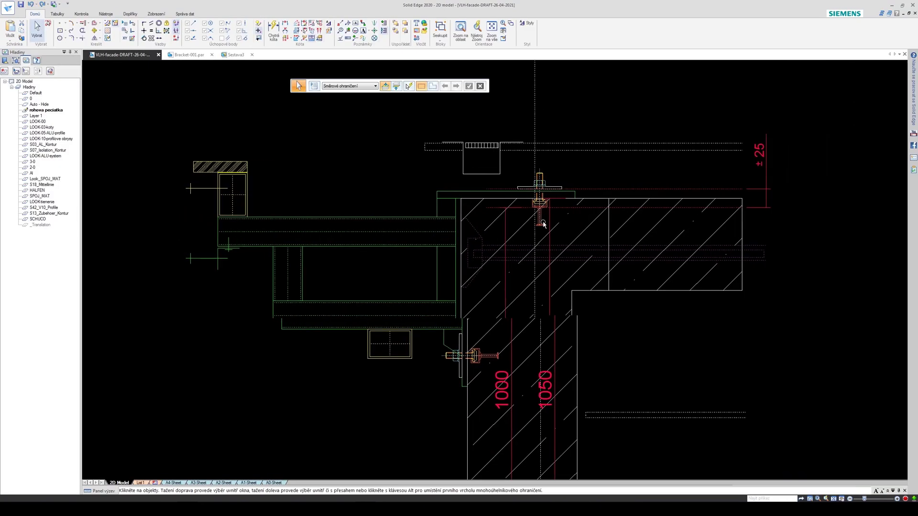
scroll(486, 209, "up", 5)
scroll(493, 196, "up", 2)
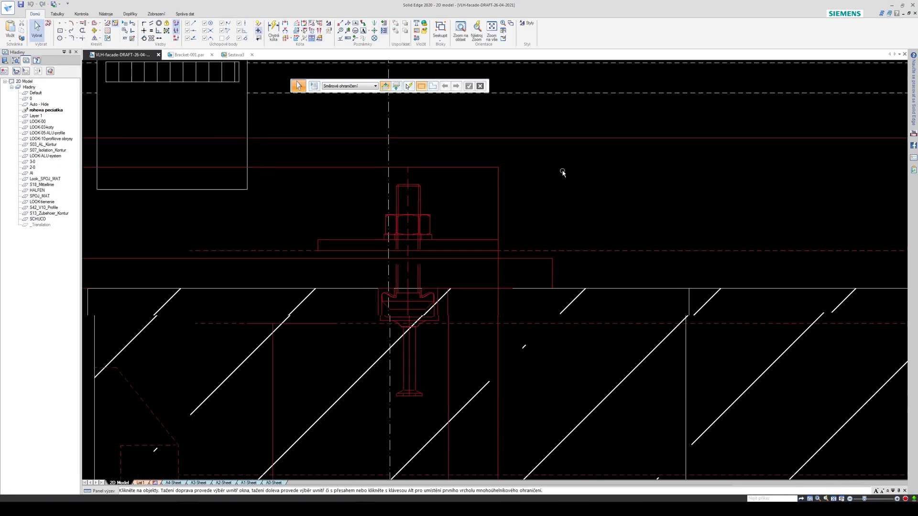
left_click(535, 206)
scroll(529, 194, "up", 5)
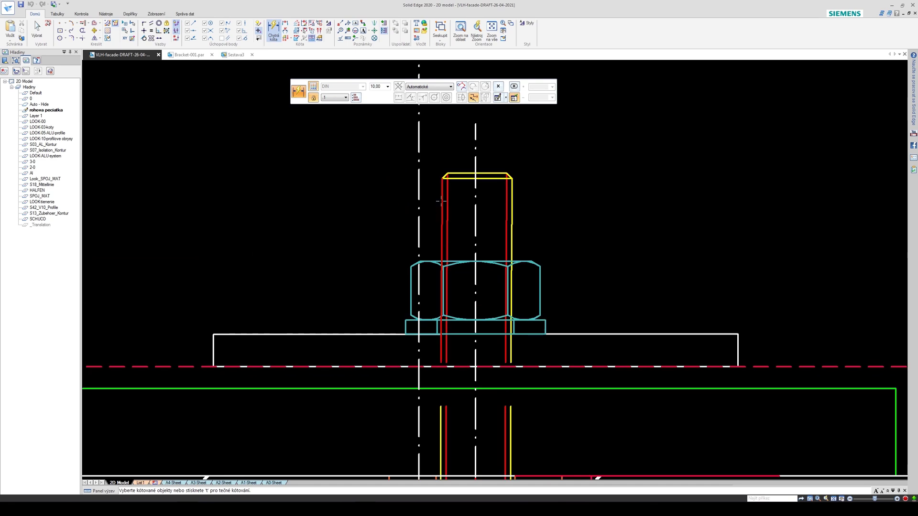
scroll(515, 198, "down", 4)
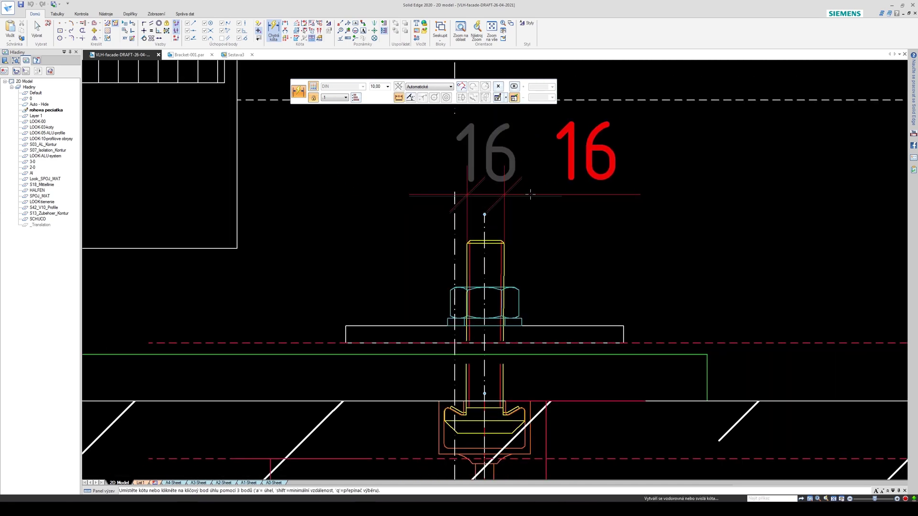
scroll(532, 194, "down", 3)
scroll(493, 221, "down", 5)
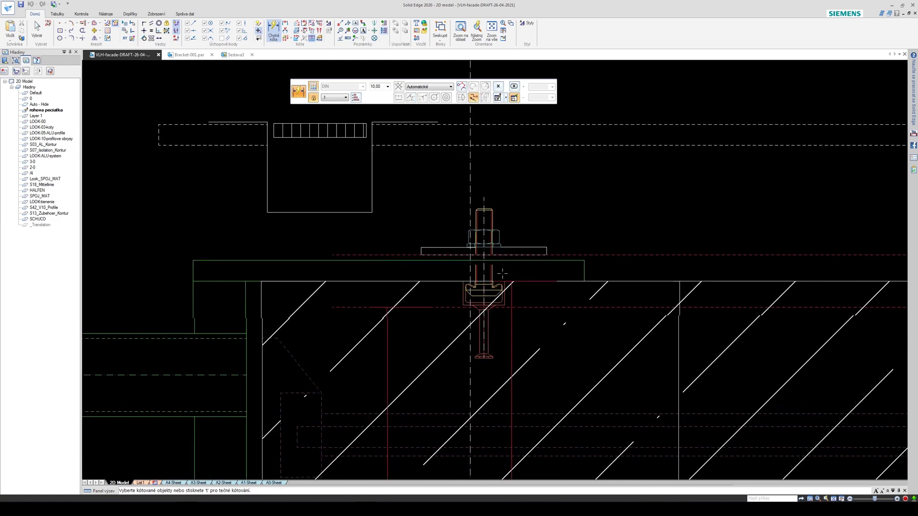
scroll(464, 287, "down", 2)
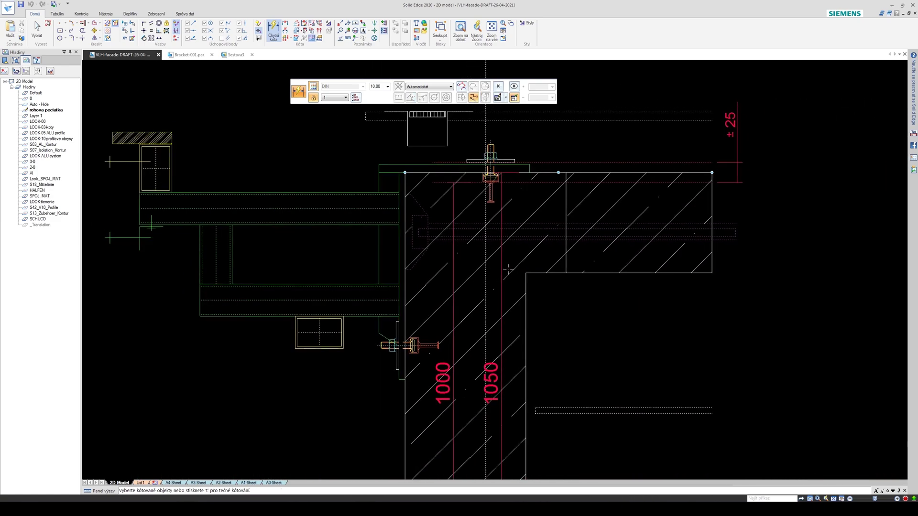
scroll(362, 168, "down", 2)
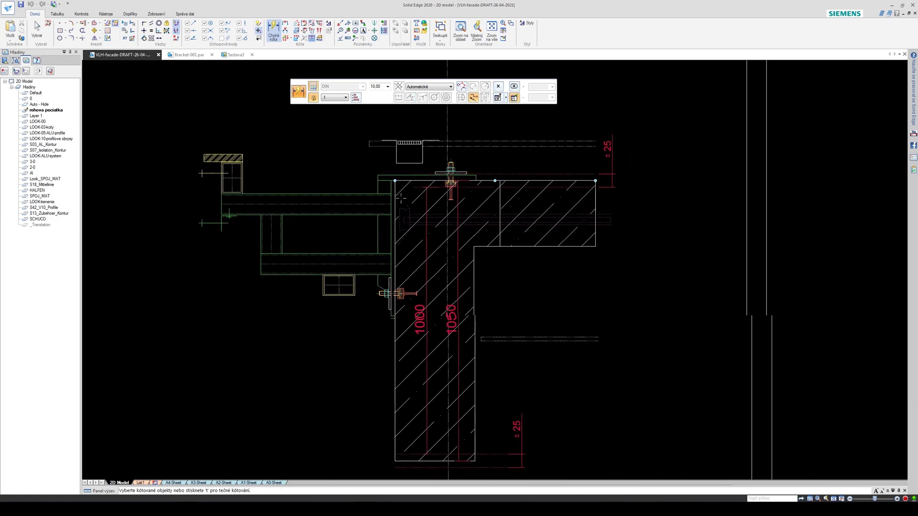
scroll(472, 258, "up", 4)
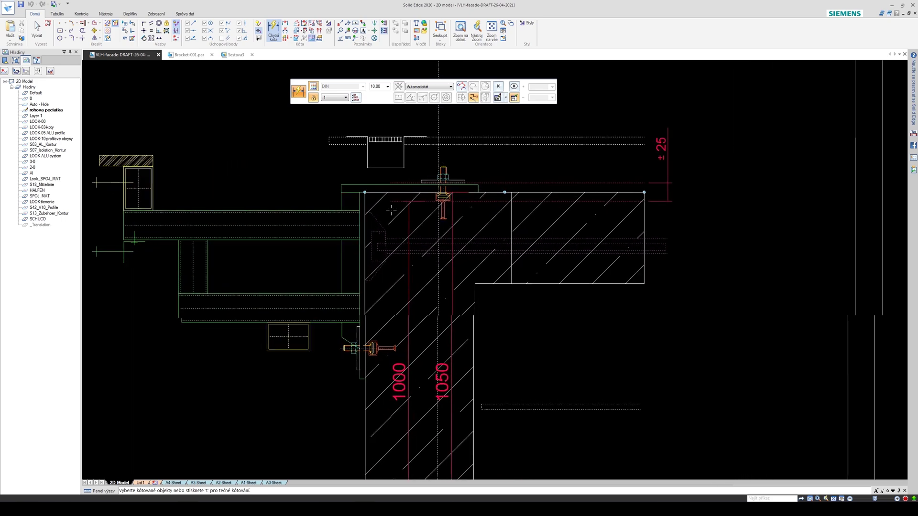
Step: Examine the anchor bolt joint between the bracket's top plate and the concrete slab in the facade draft
scroll(510, 365, "up", 3)
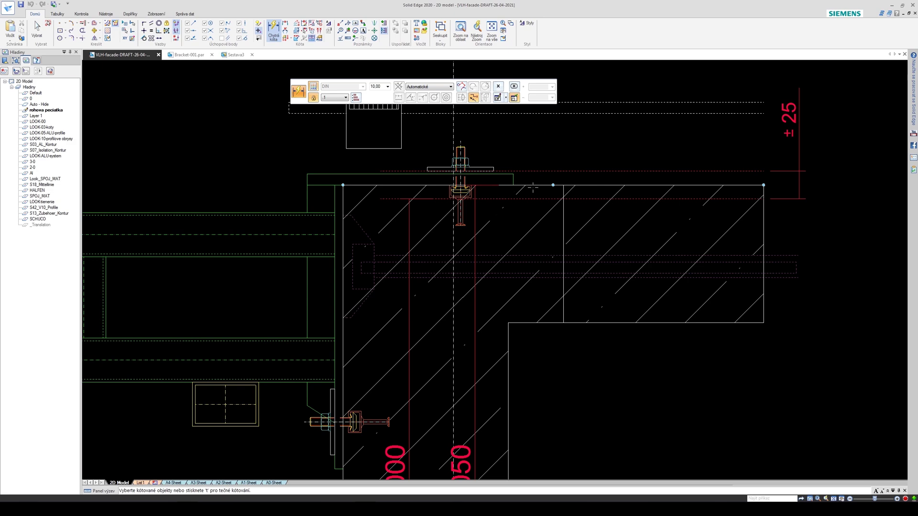
middle_click_drag(533, 187, 475, 214)
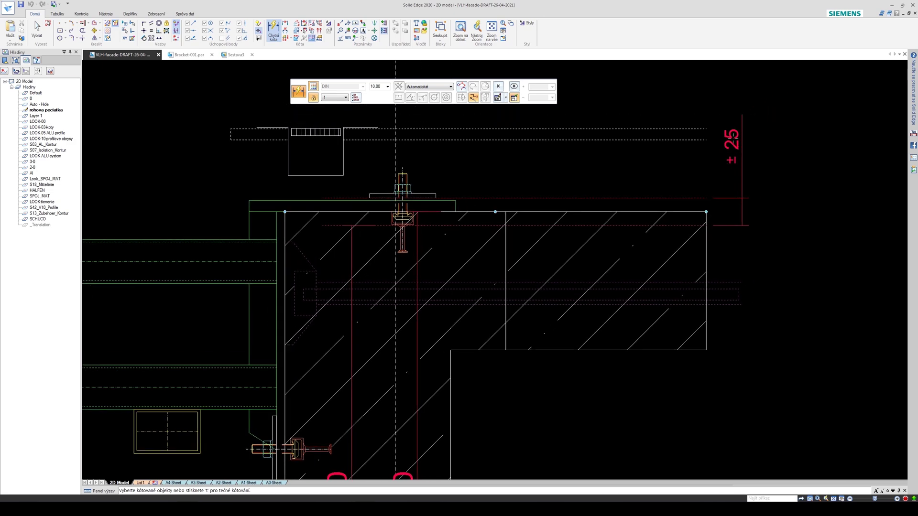
scroll(482, 207, "up", 3)
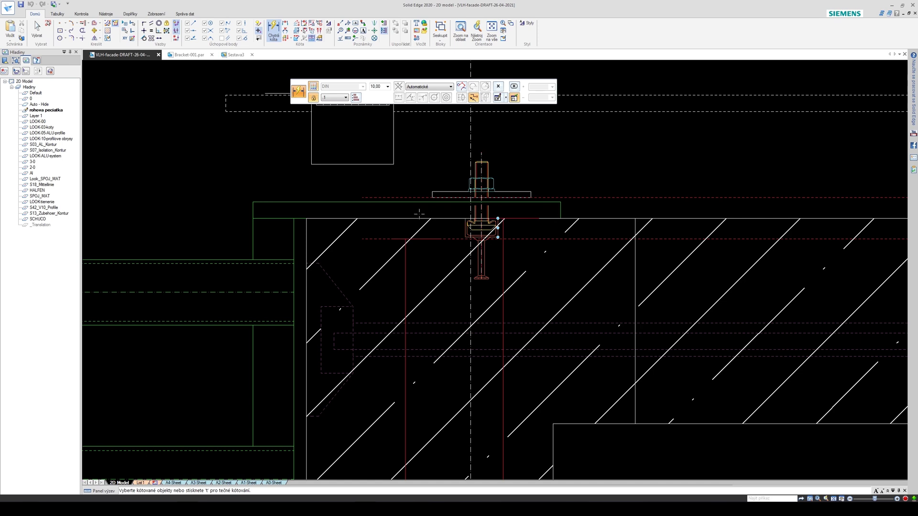
scroll(488, 212, "up", 2)
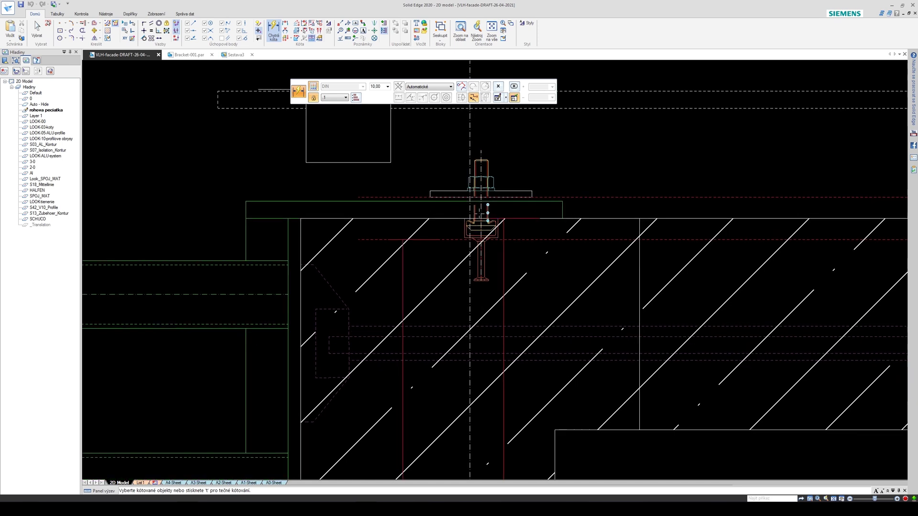
scroll(476, 246, "up", 5)
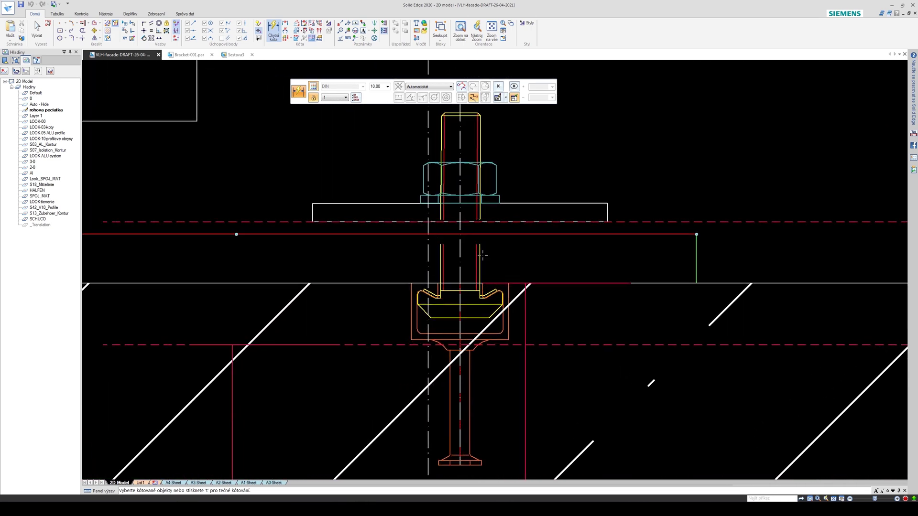
left_click(483, 253)
scroll(462, 311, "down", 10)
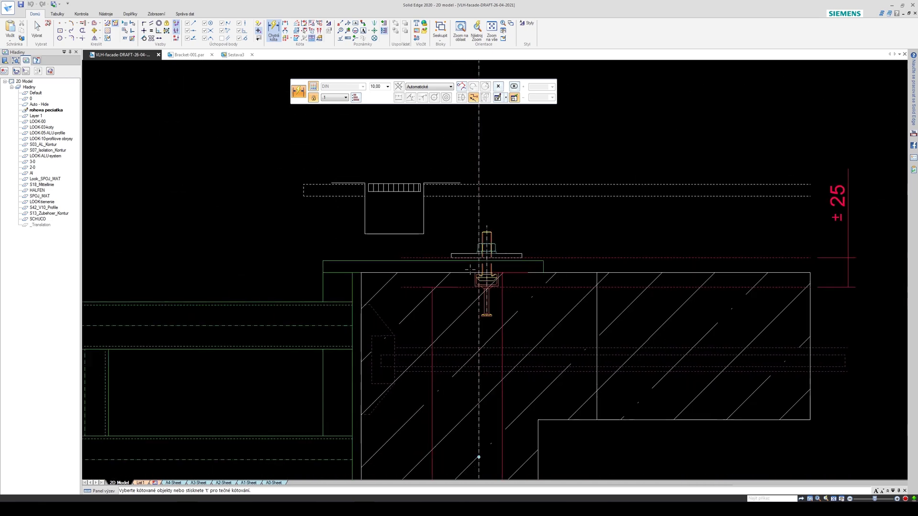
scroll(475, 262, "down", 2)
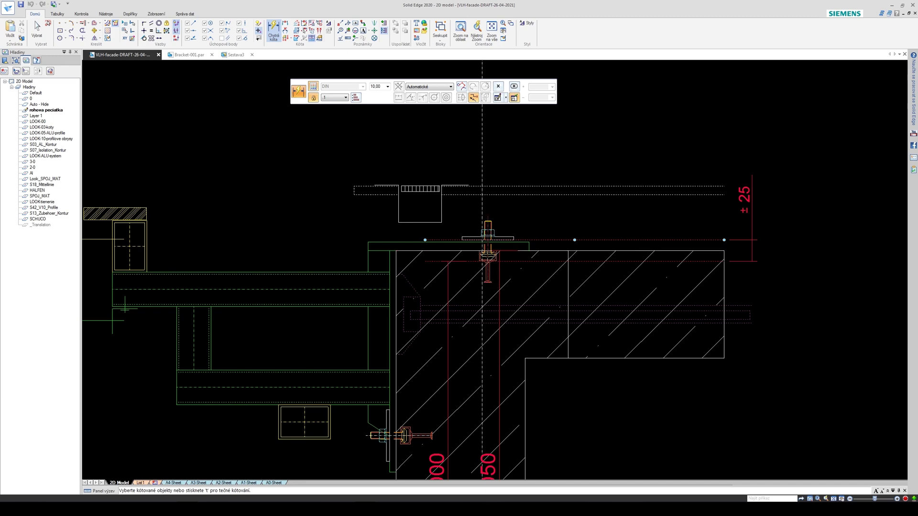
scroll(483, 261, "up", 4)
Step: Inspect the blocks forming the concrete slab and the bracket with its anchor bolt by selecting each around the joint
key("Escape")
left_click(500, 289)
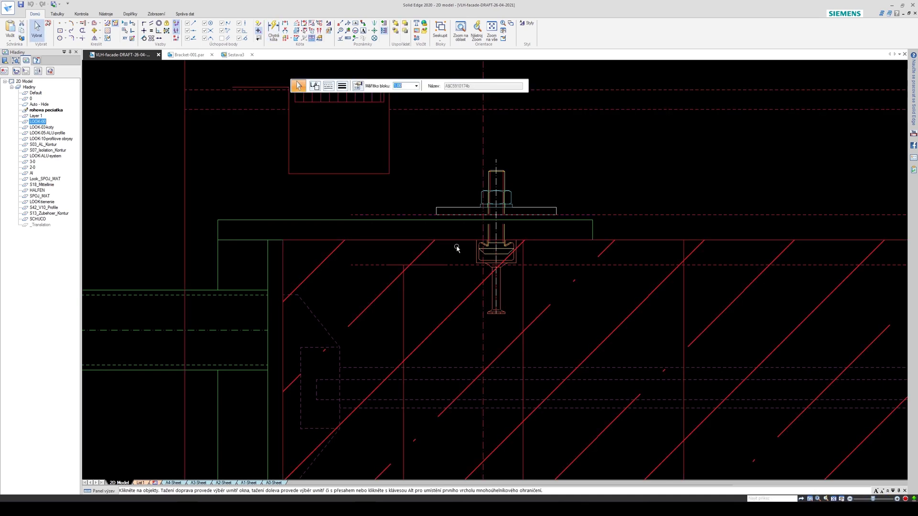
scroll(576, 244, "down", 3)
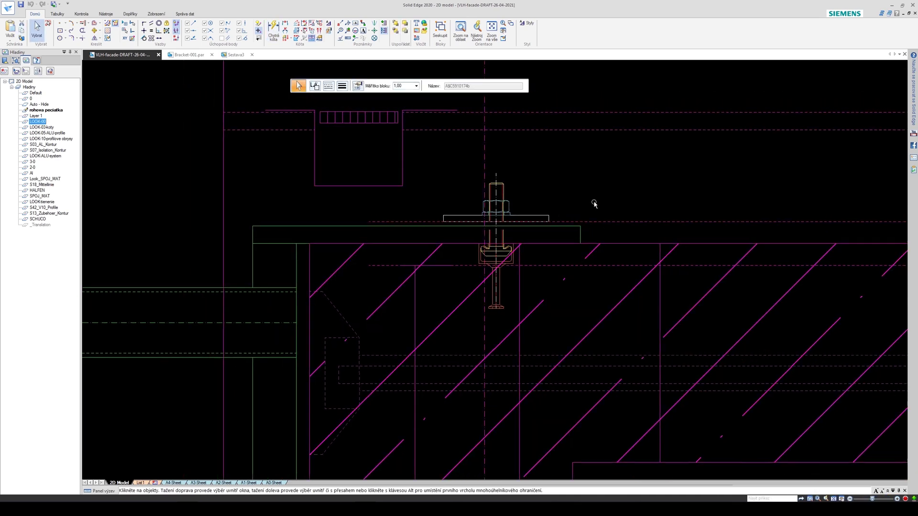
key("Escape")
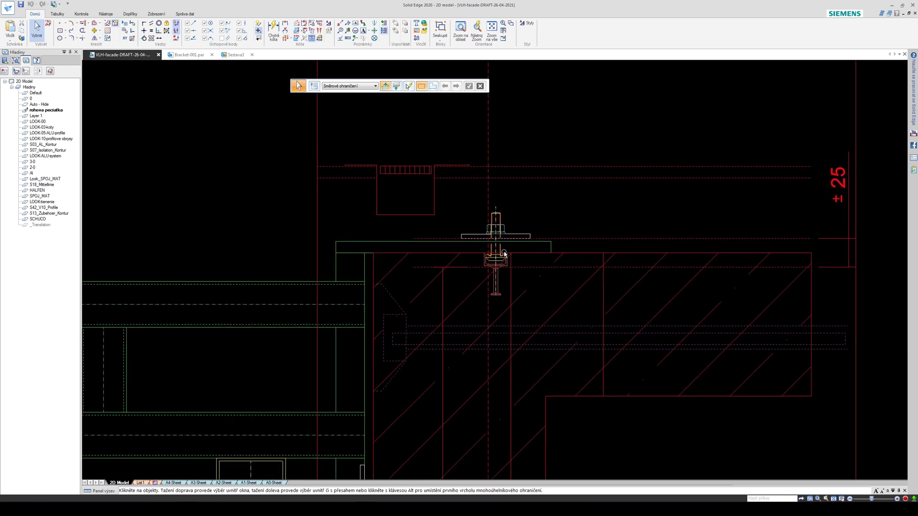
scroll(500, 248, "up", 2)
scroll(500, 247, "up", 3)
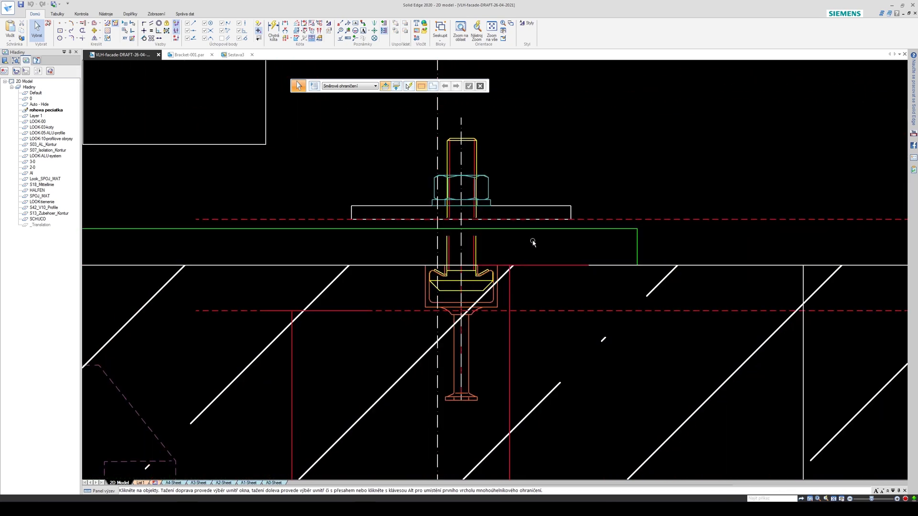
scroll(533, 243, "up", 1)
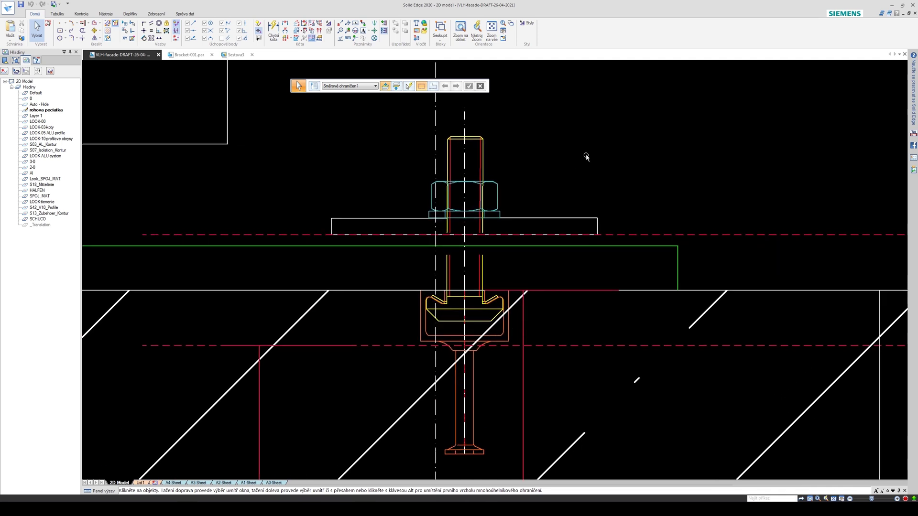
left_click(542, 218)
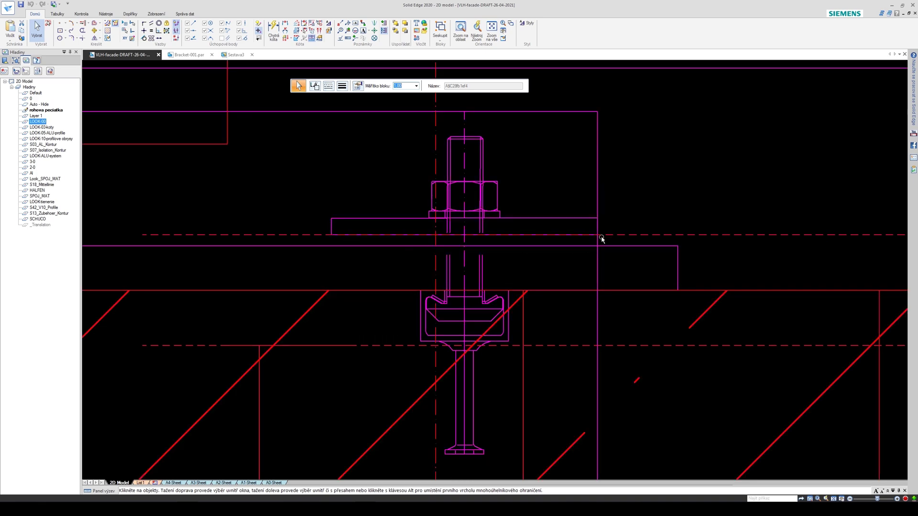
scroll(588, 256, "down", 5)
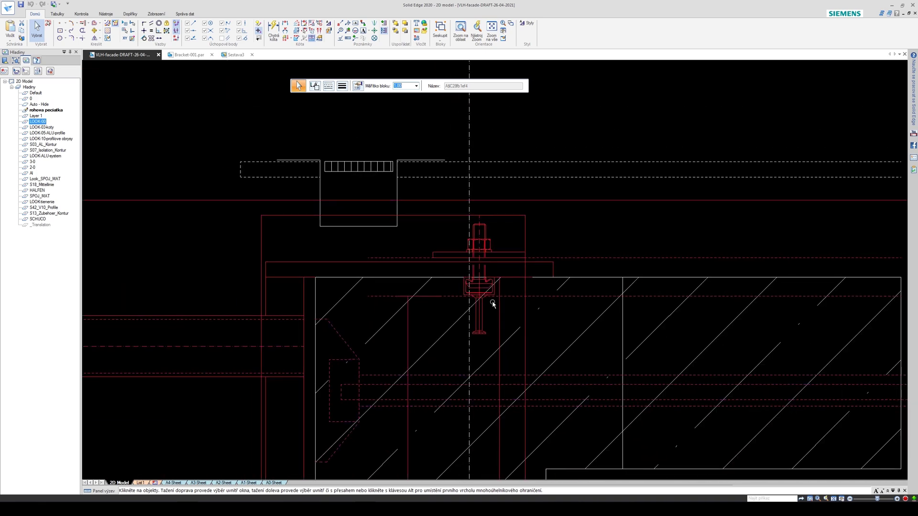
scroll(492, 303, "up", 1)
left_click(313, 257)
scroll(560, 220, "up", 5)
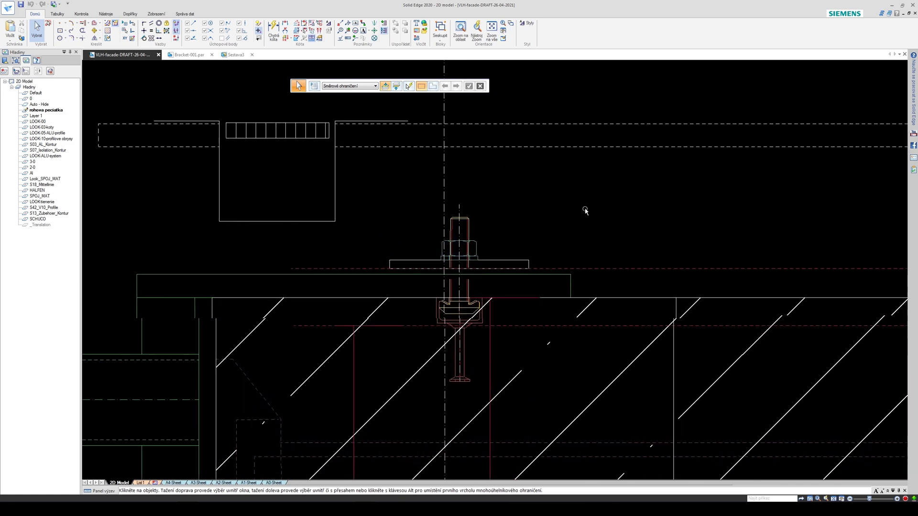
scroll(537, 268, "down", 3)
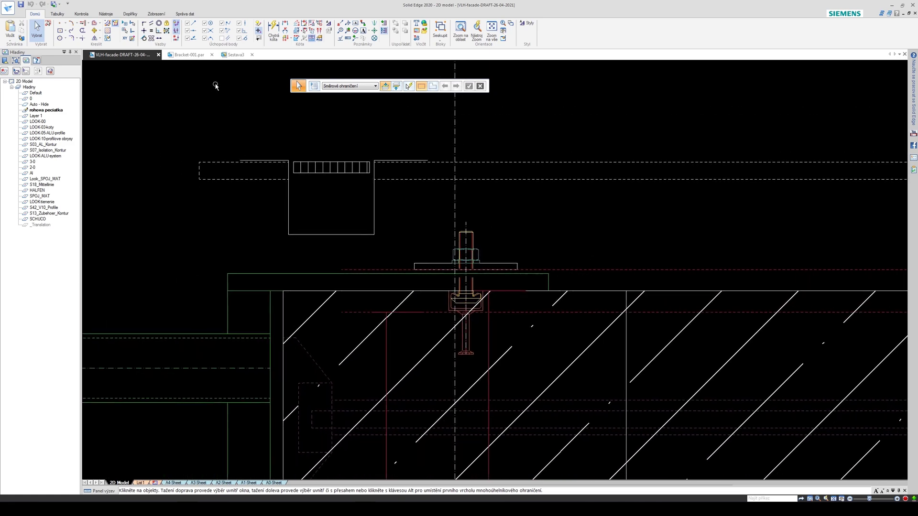
Step: Switch to Bracket-001.par, start the Hole command and lock the top plate's upper face as the placement plane
left_click(182, 56)
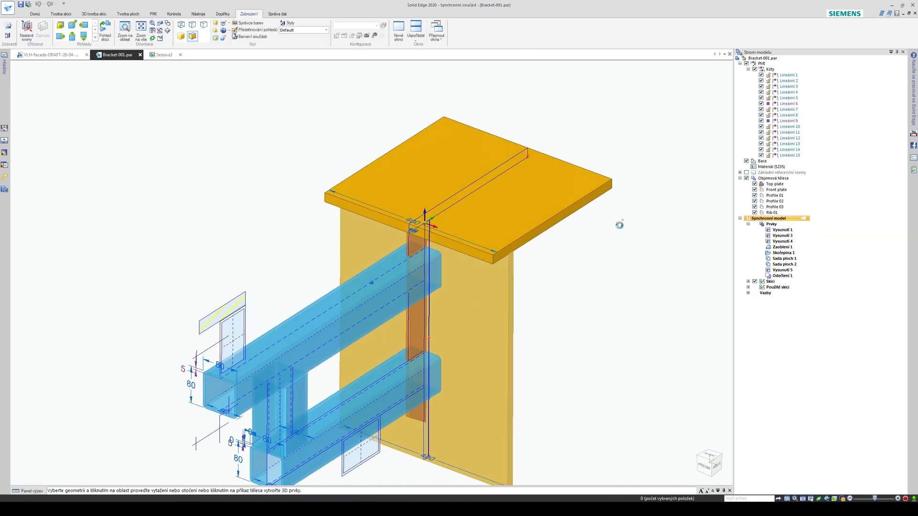
scroll(593, 221, "up", 3)
scroll(593, 221, "down", 3)
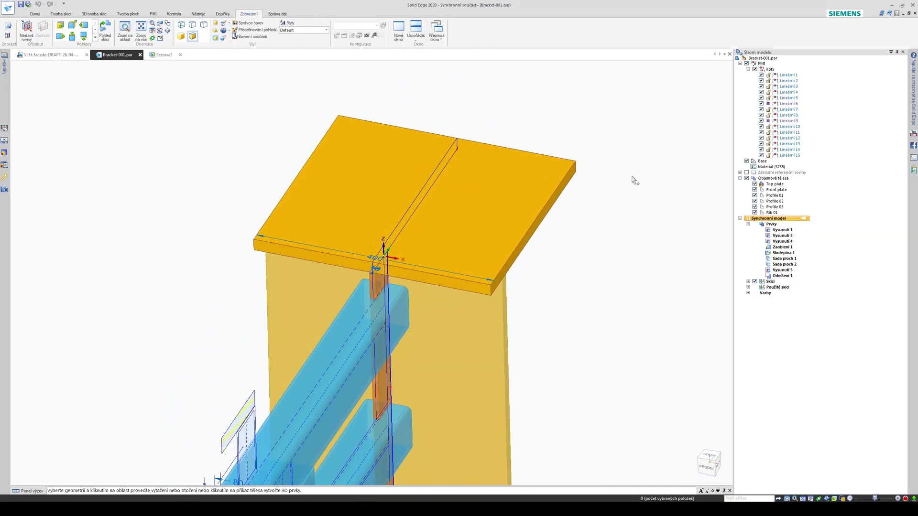
right_click_drag(615, 197, 641, 214)
middle_click_drag(641, 214, 480, 188)
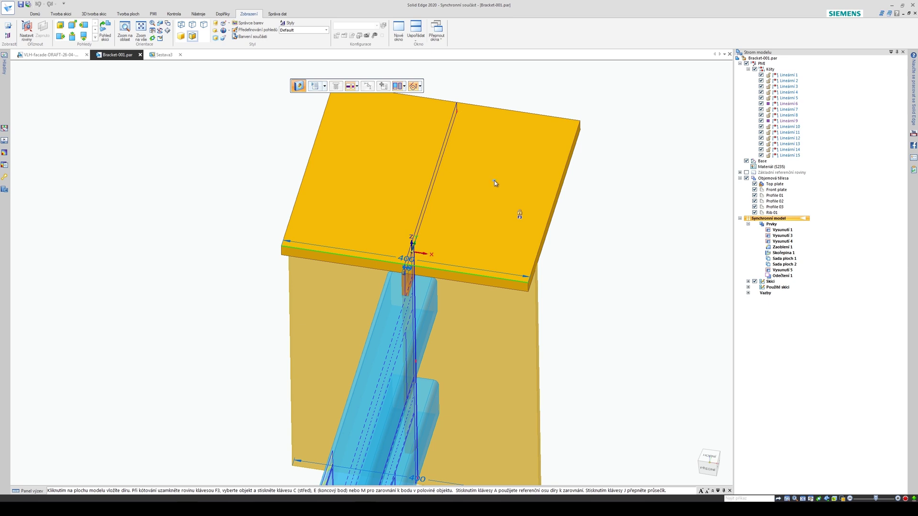
key("F3")
scroll(502, 180, "up", 3)
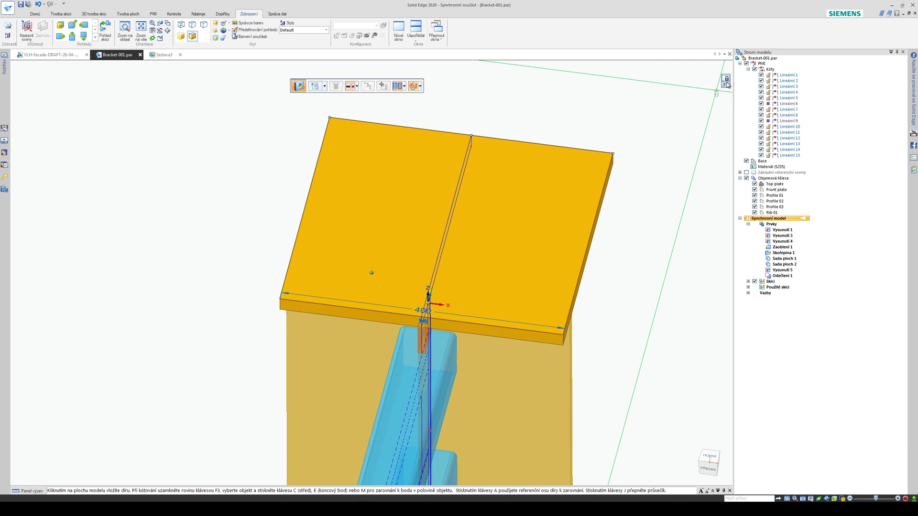
left_click(727, 85)
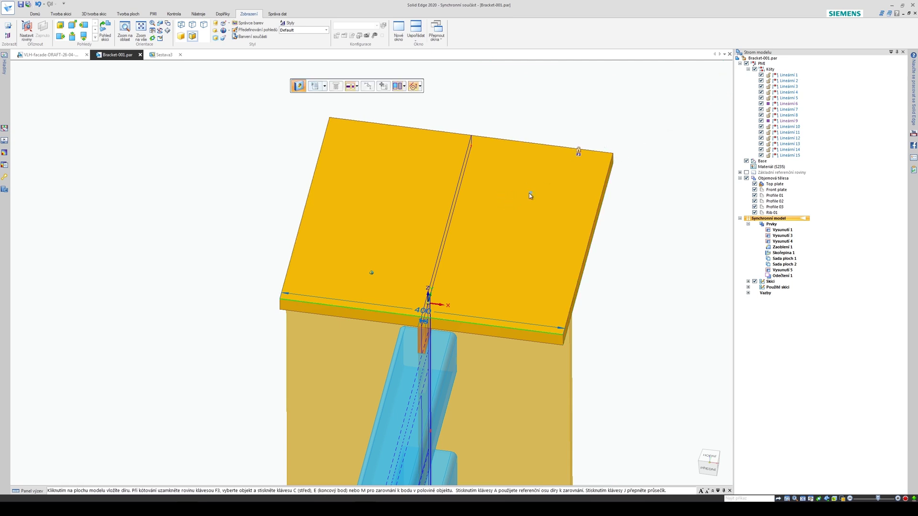
key("F3")
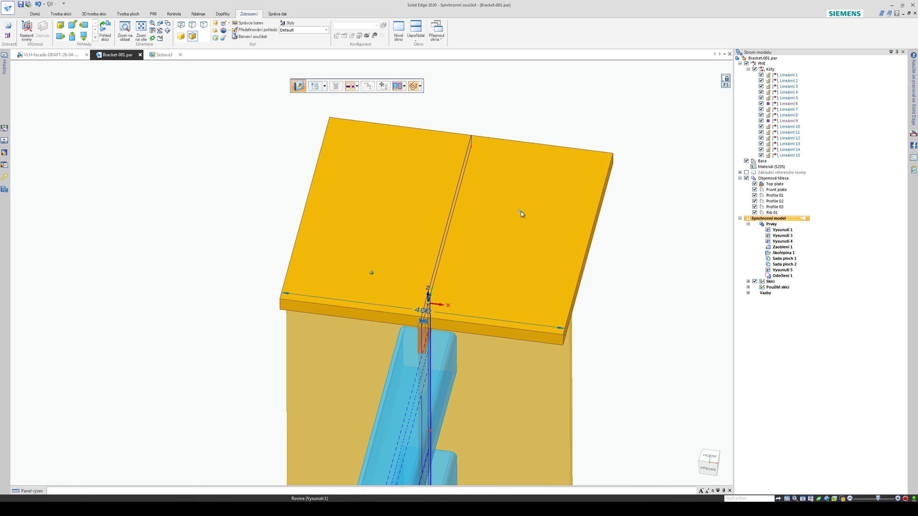
scroll(526, 234, "up", 1)
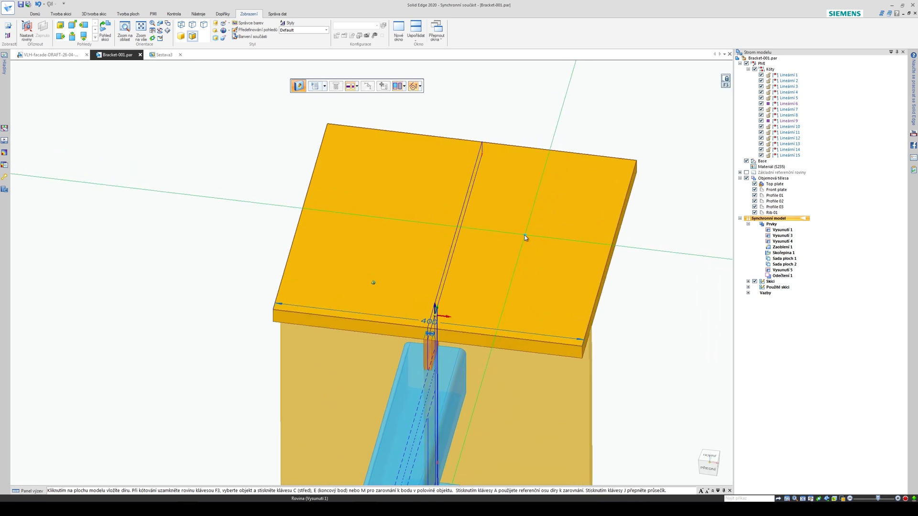
key("F3")
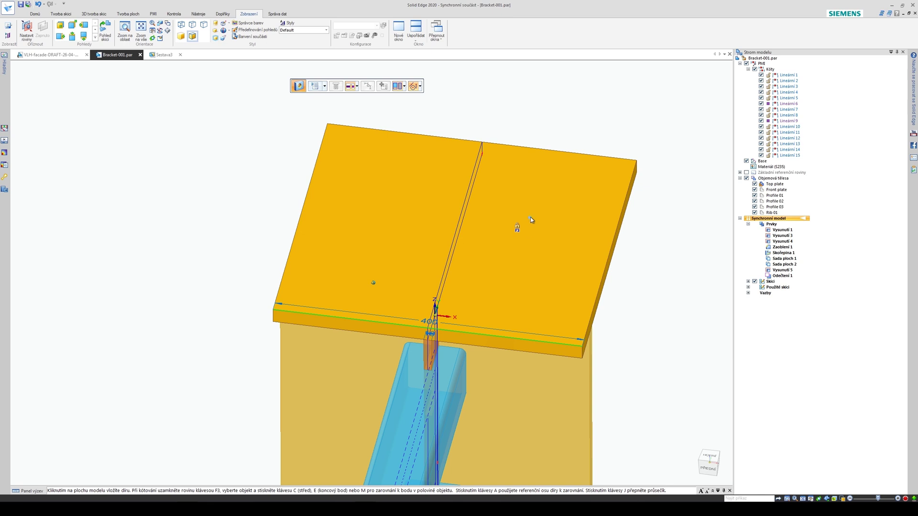
key("F3")
Step: Place two holes on the top plate's upper face, about 78 mm and 88 mm from its opposite side edges
scroll(534, 221, "up", 1)
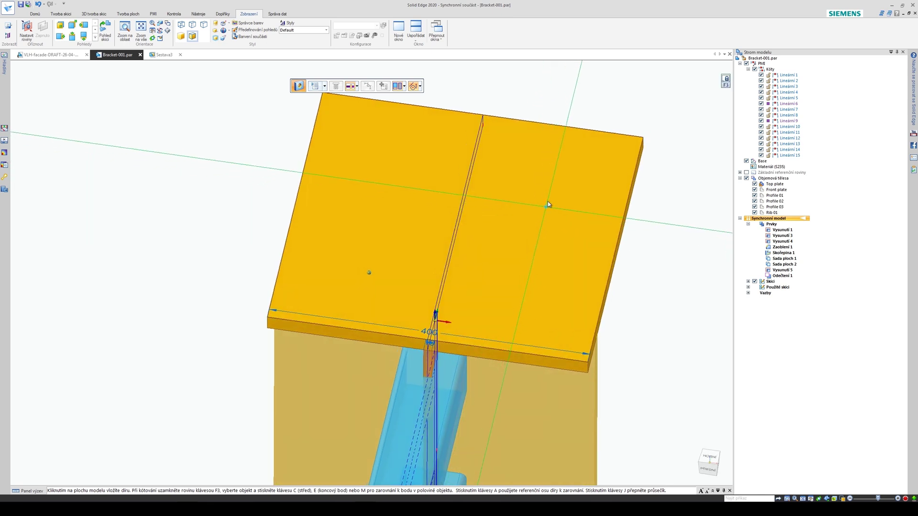
left_click(565, 191)
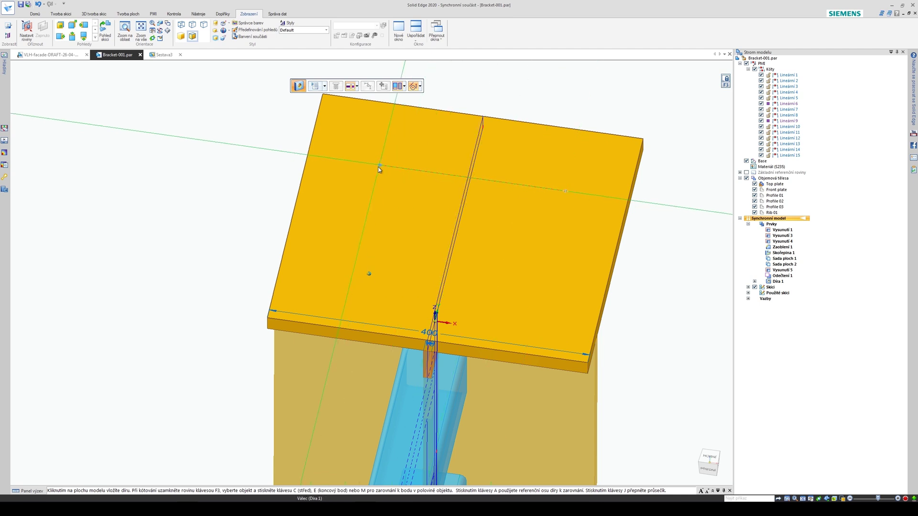
left_click(378, 165)
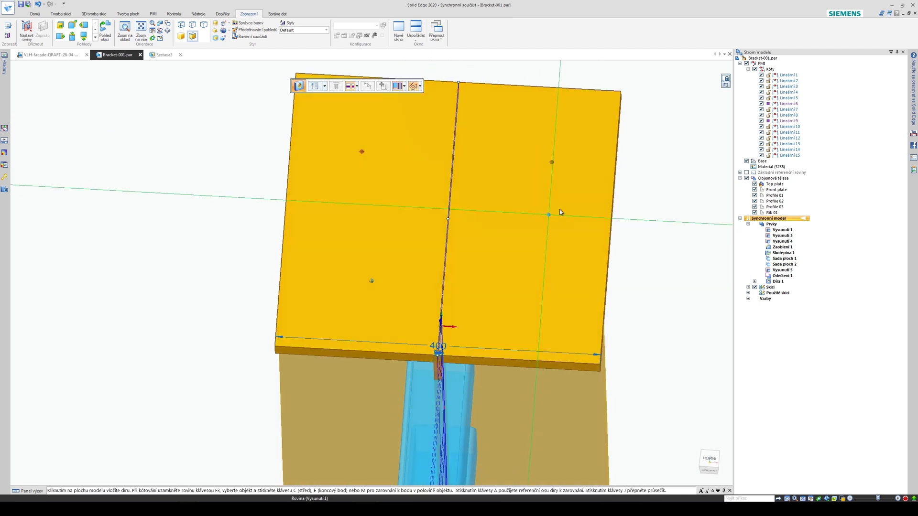
Step: Dimension the distance from the hole on the +X side to the top plate's nearest side edge
right_click_drag(655, 159, 635, 160)
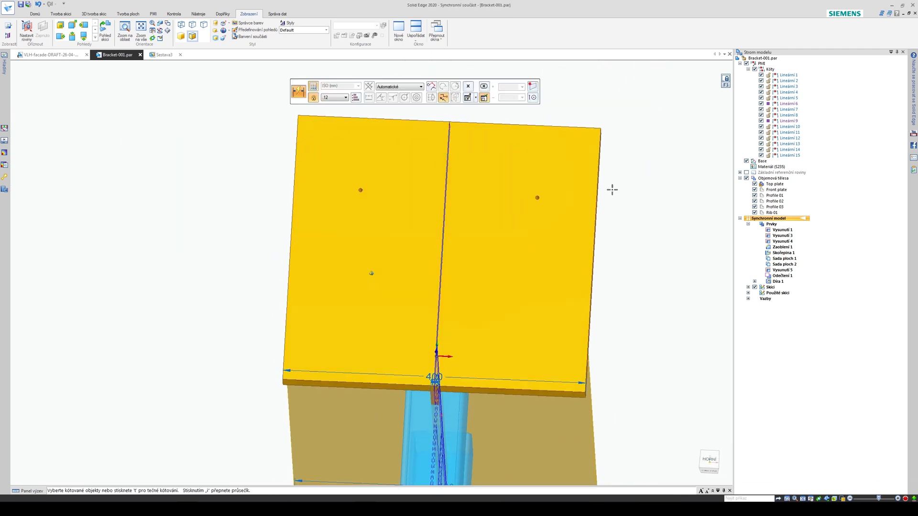
middle_click_drag(469, 261, 536, 204)
scroll(420, 271, "down", 2)
scroll(486, 235, "up", 5)
left_click(539, 223)
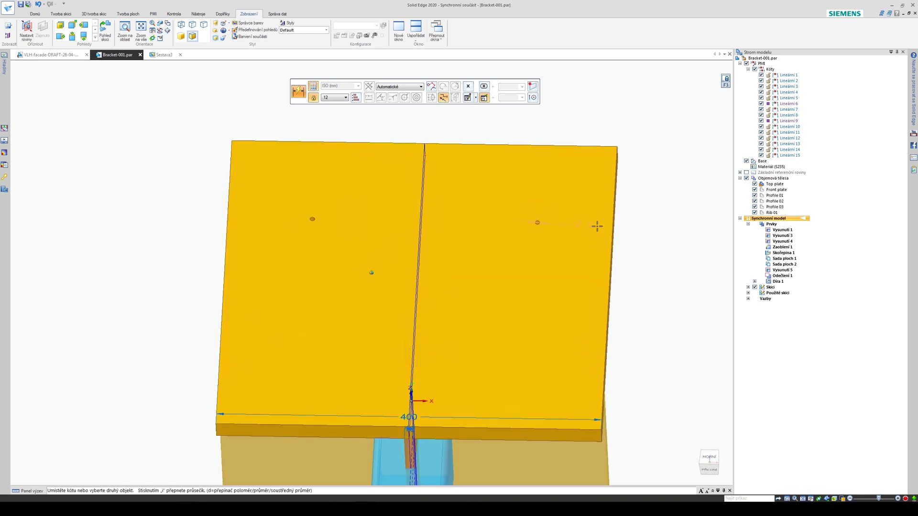
left_click(613, 200)
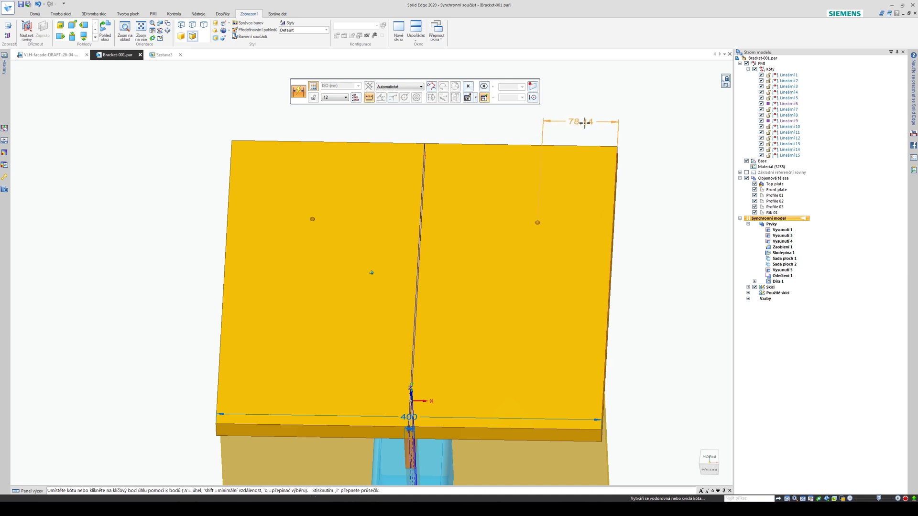
left_click(595, 122)
Step: Dimension the distance from the hole on the -X side to the top plate's opposite side edge
left_click(269, 208)
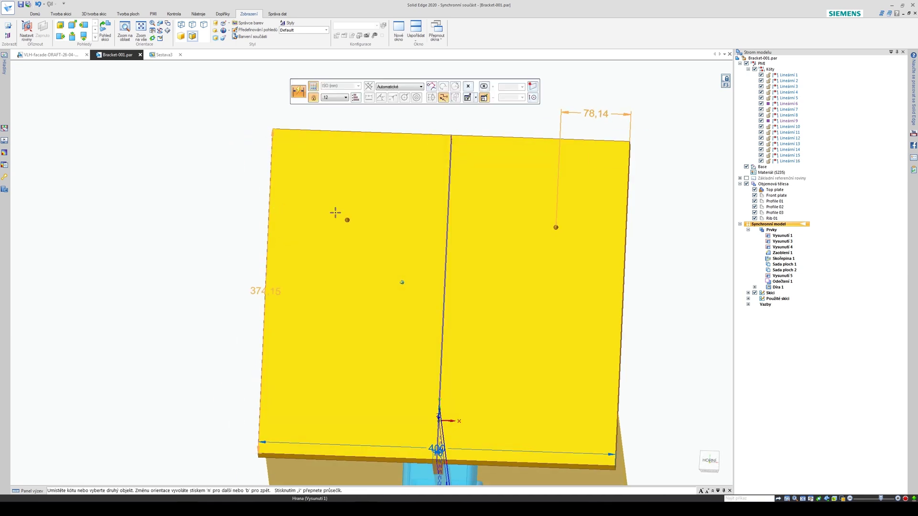
left_click(346, 221)
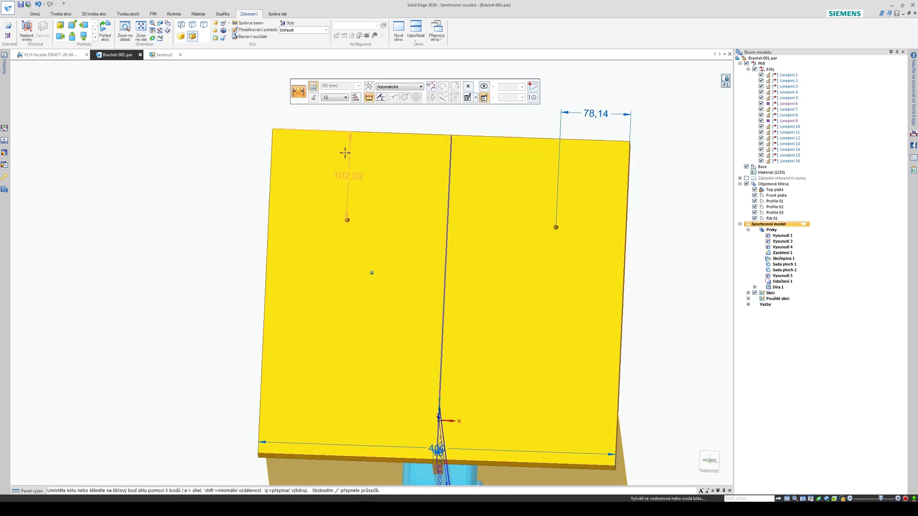
left_click(333, 113)
middle_click_drag(430, 154, 537, 186)
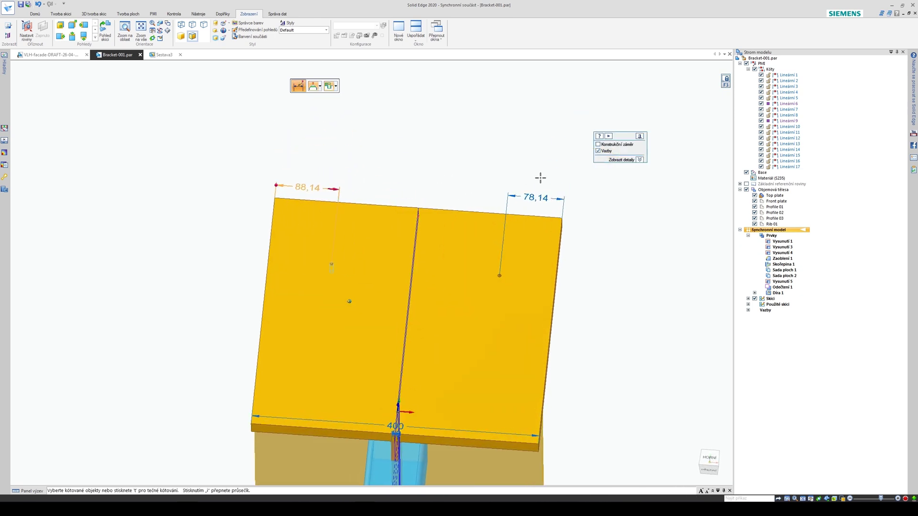
key("Escape")
key("Escape")
middle_click_drag(535, 179, 497, 266)
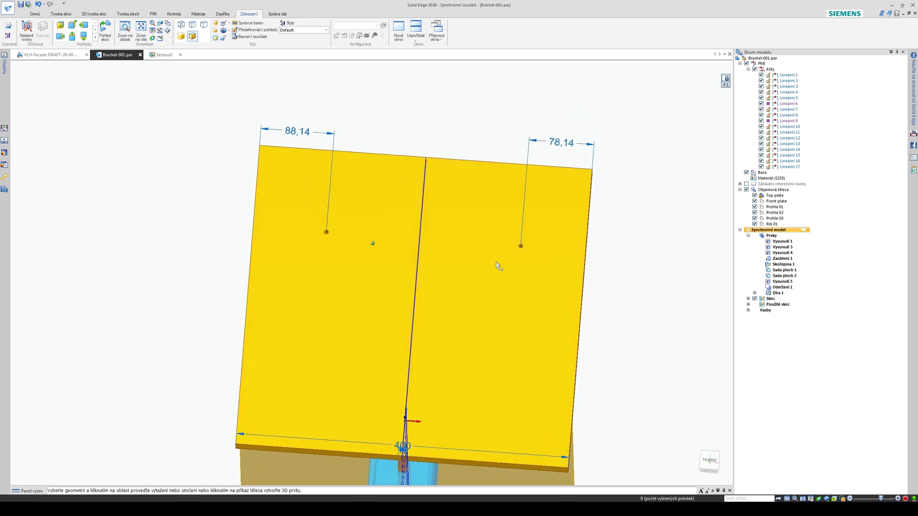
scroll(497, 266, "up", 6)
left_click(522, 238)
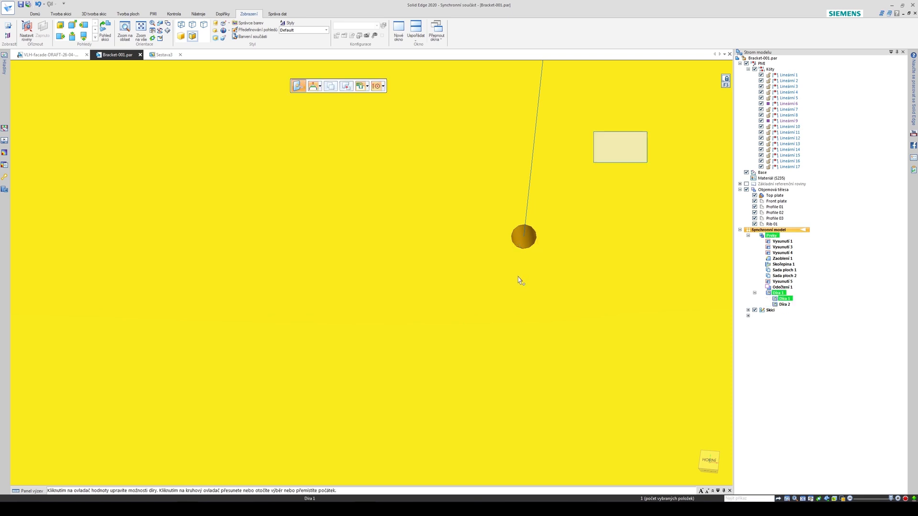
scroll(520, 280, "down", 6)
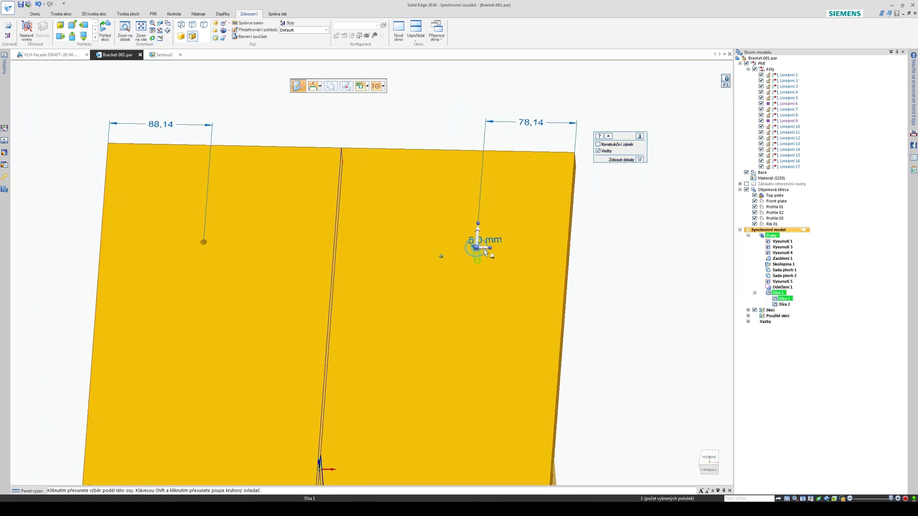
left_click(485, 252)
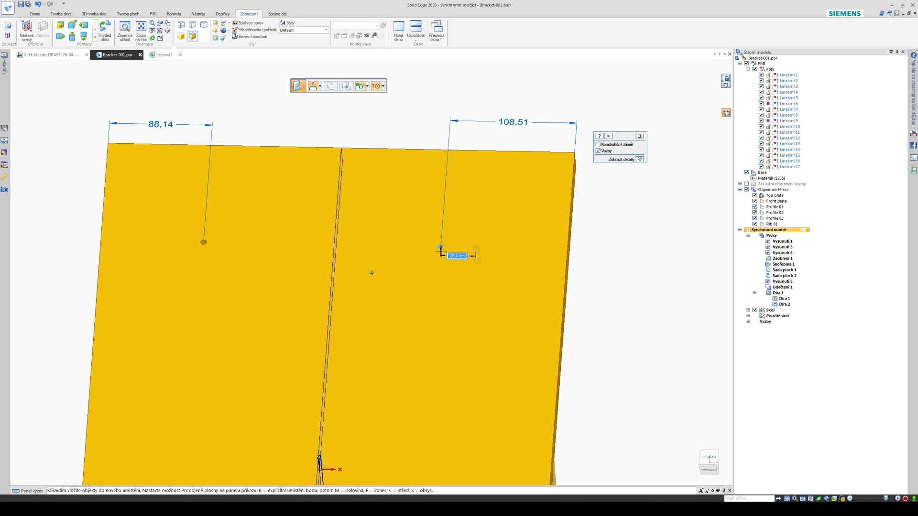
key("Escape")
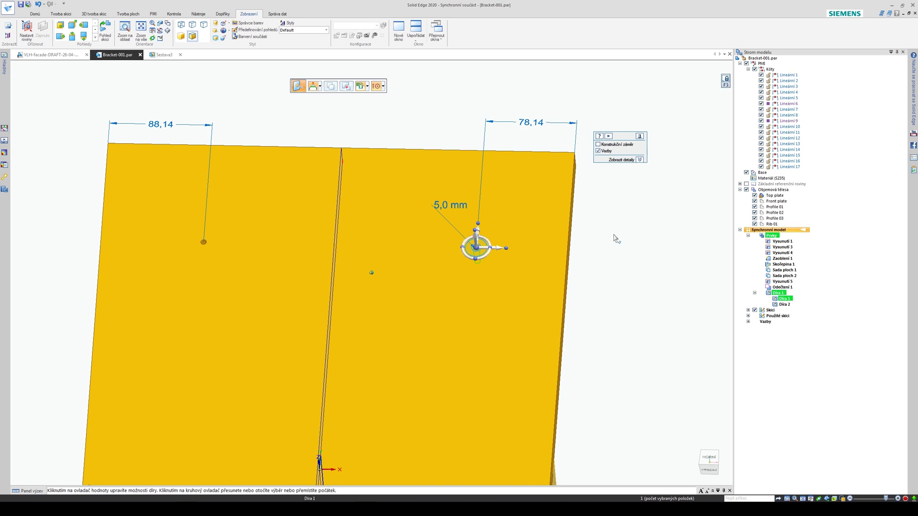
key("Escape")
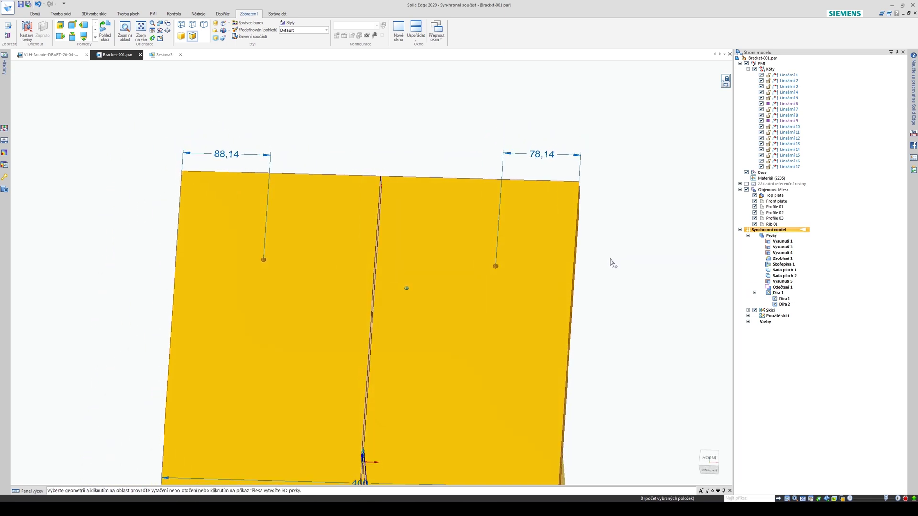
Step: Set the dimensions from both holes to the top plate's nearest side edges to 80 mm each
mouse_move(616, 231)
middle_mouse_down()
mouse_move(630, 224)
mouse_move(616, 229)
mouse_move(566, 199)
mouse_move(543, 172)
mouse_move(549, 181)
middle_mouse_up()
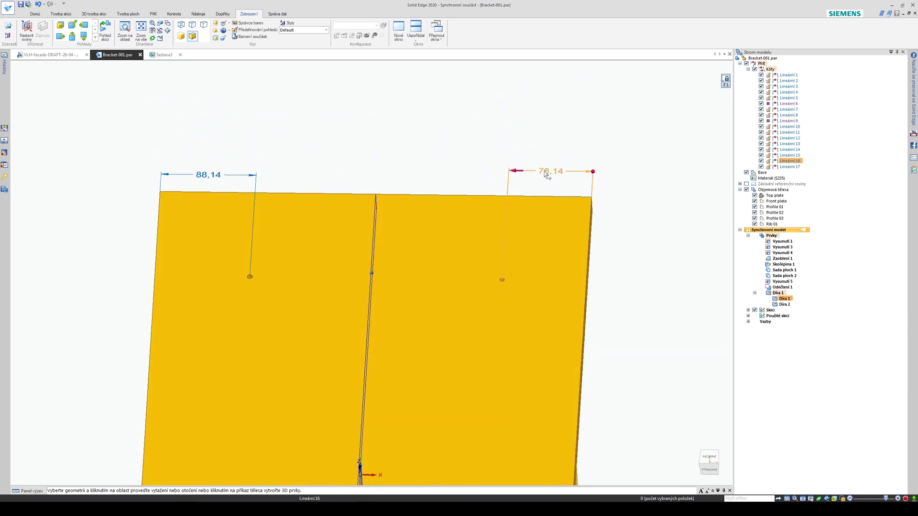
left_click(546, 173)
type("80")
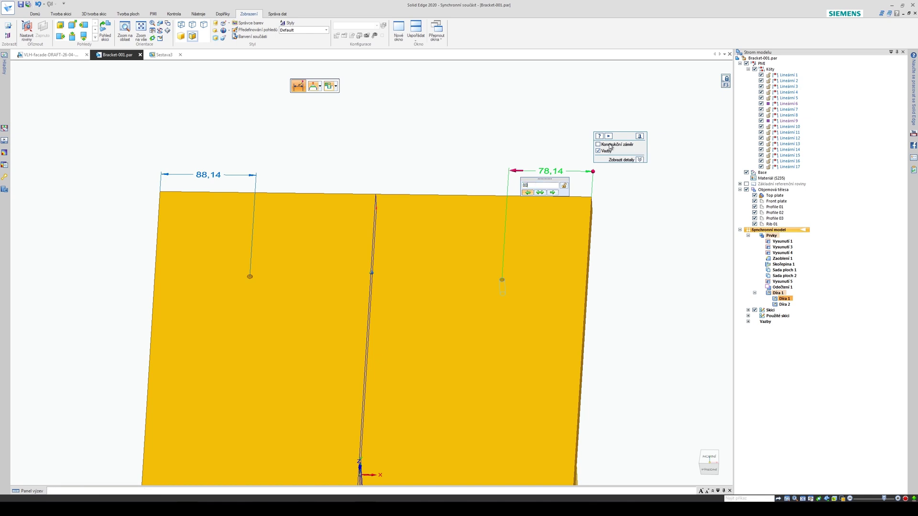
key("Return")
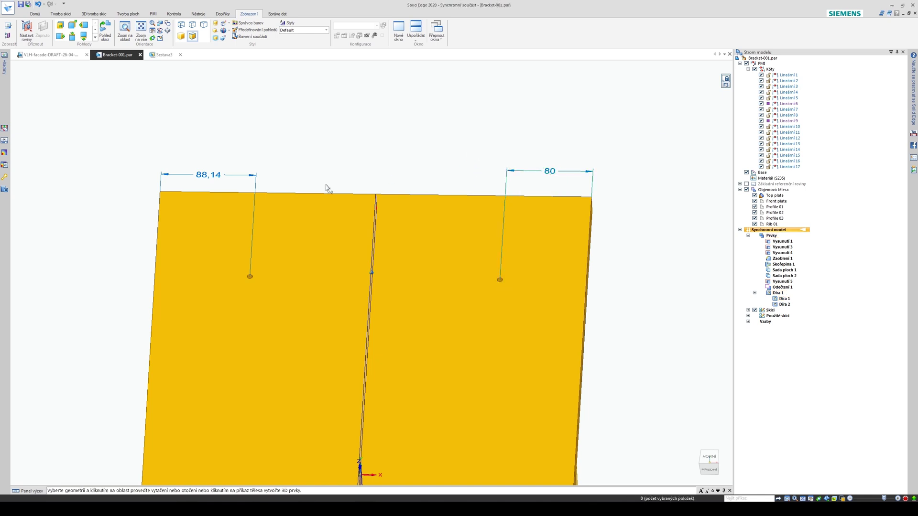
left_click(211, 178)
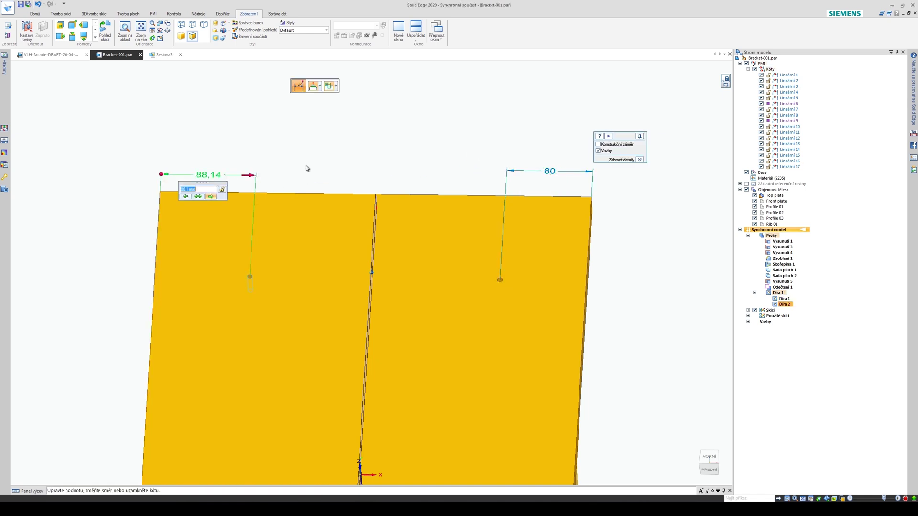
type("80")
key("Return")
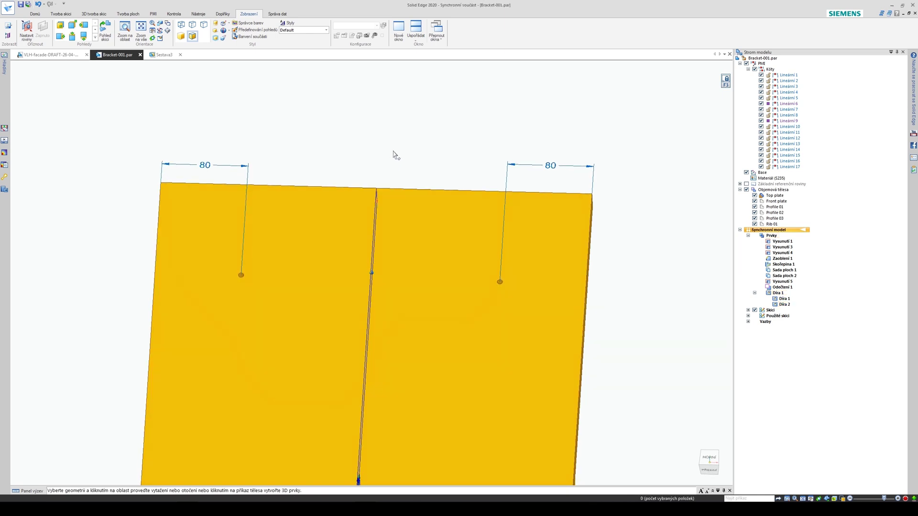
scroll(569, 182, "down", 1)
middle_click_drag(601, 228, 552, 189)
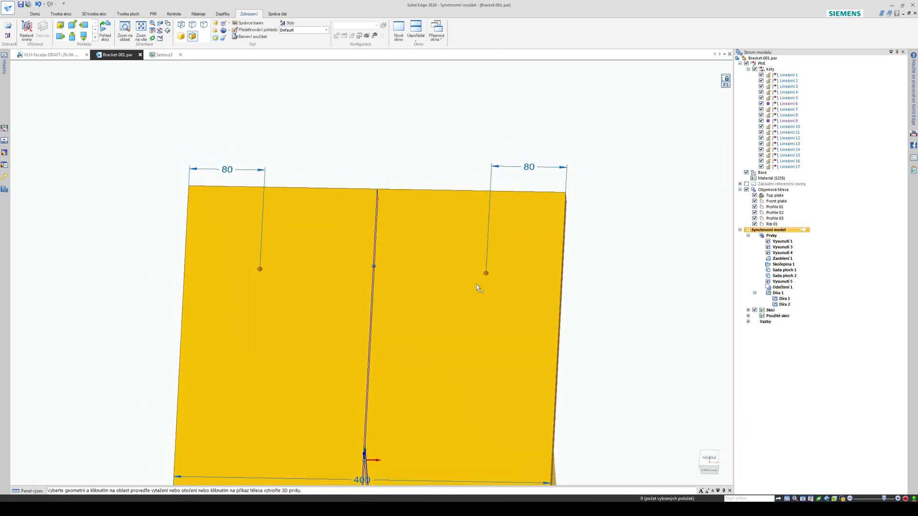
middle_click_drag(470, 262, 550, 243)
left_click(515, 305)
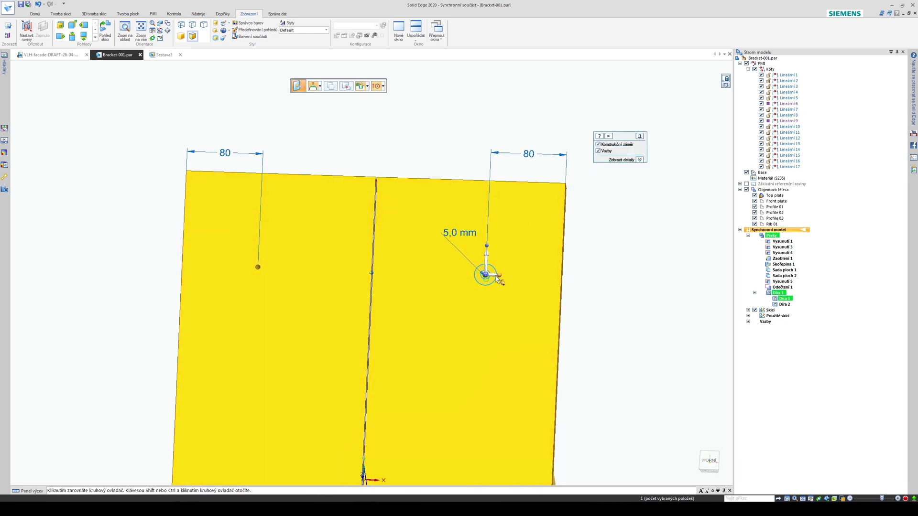
left_click(499, 275)
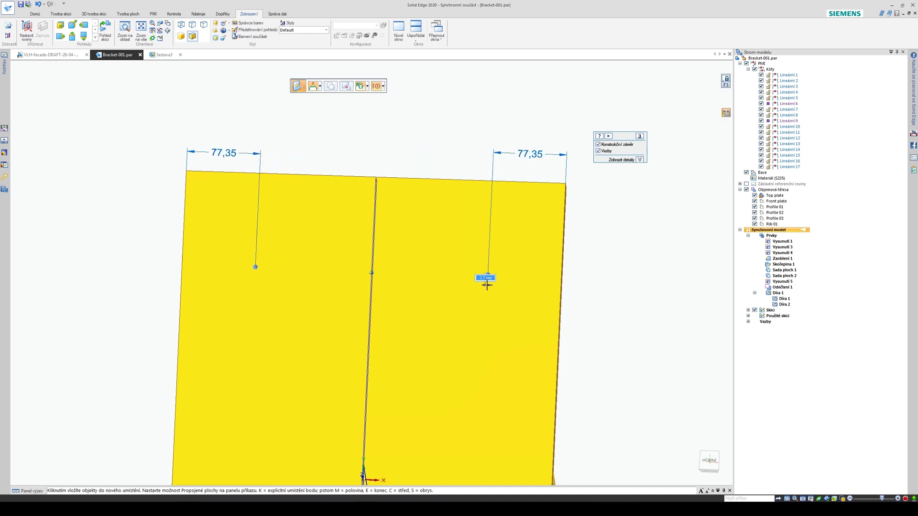
left_click(485, 282)
left_click(597, 260)
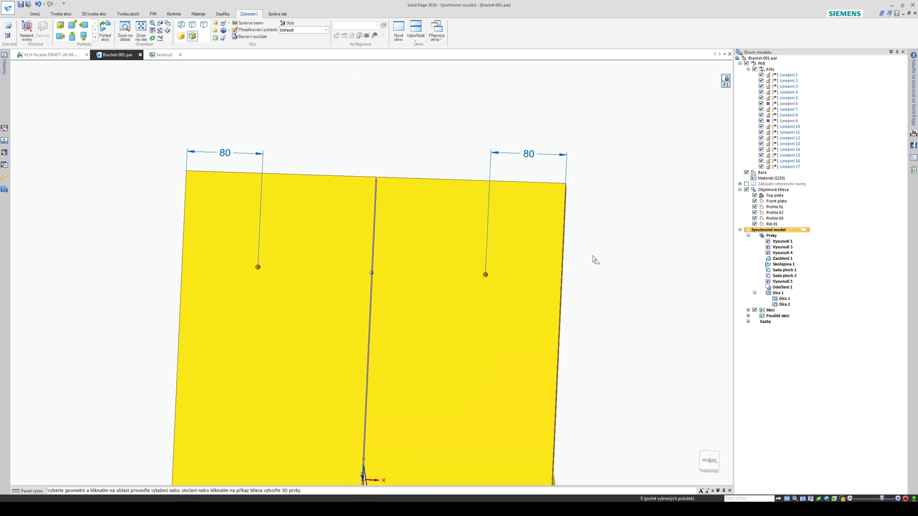
Step: Undo both 80 mm edits of the hole-to-edge dimensions
key("ctrl+z")
key("ctrl+z")
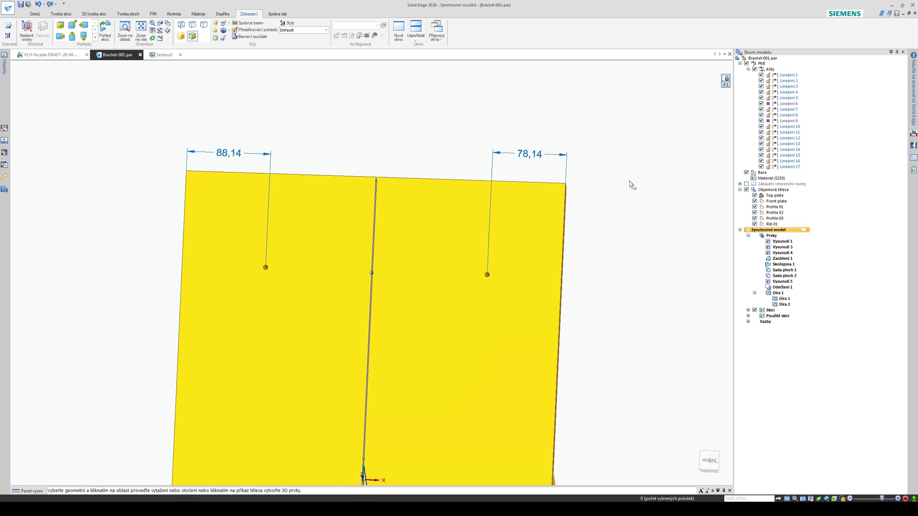
middle_click_drag(622, 191, 461, 128)
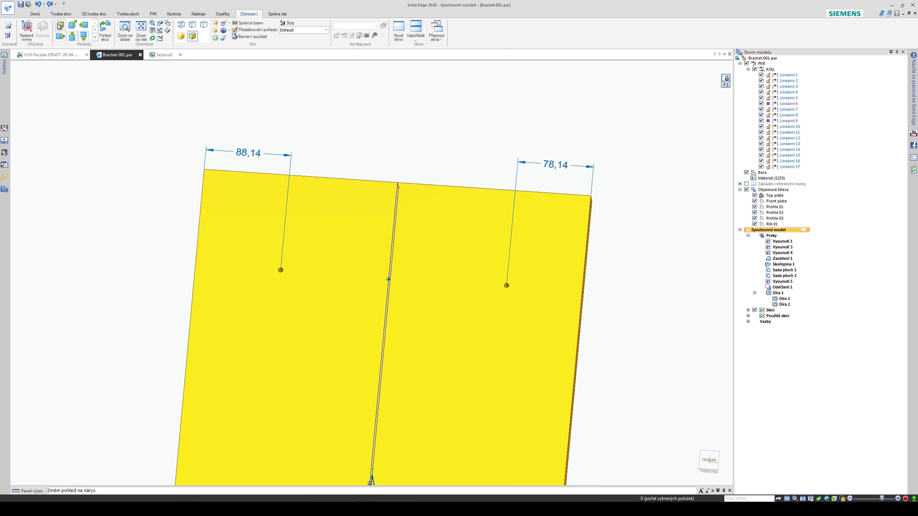
left_click(36, 14)
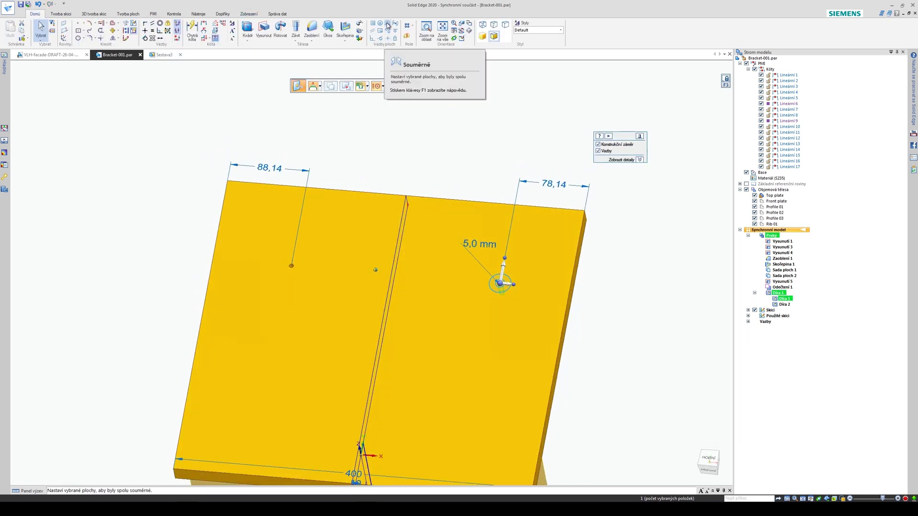
left_click(387, 24)
middle_click_drag(437, 117, 315, 342)
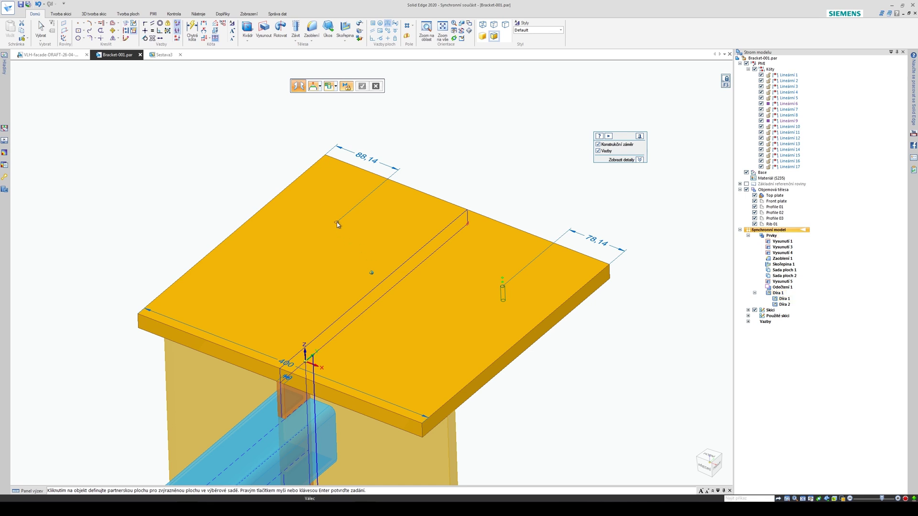
middle_click_drag(337, 222, 309, 227)
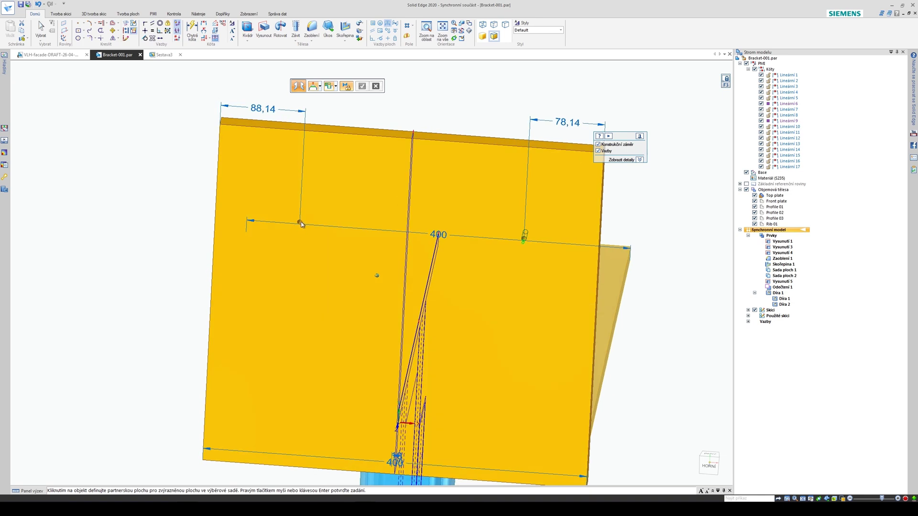
middle_click_drag(327, 272, 435, 200)
right_click(464, 154)
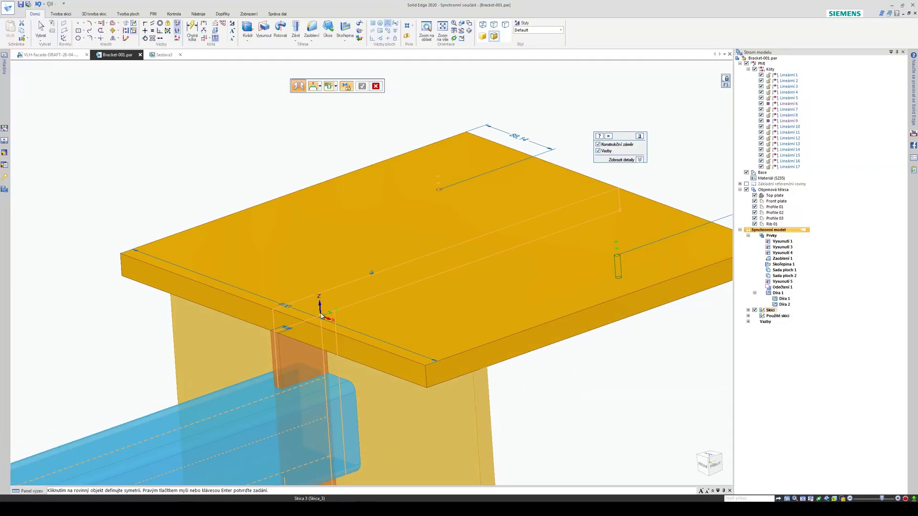
middle_click_drag(325, 308, 326, 313)
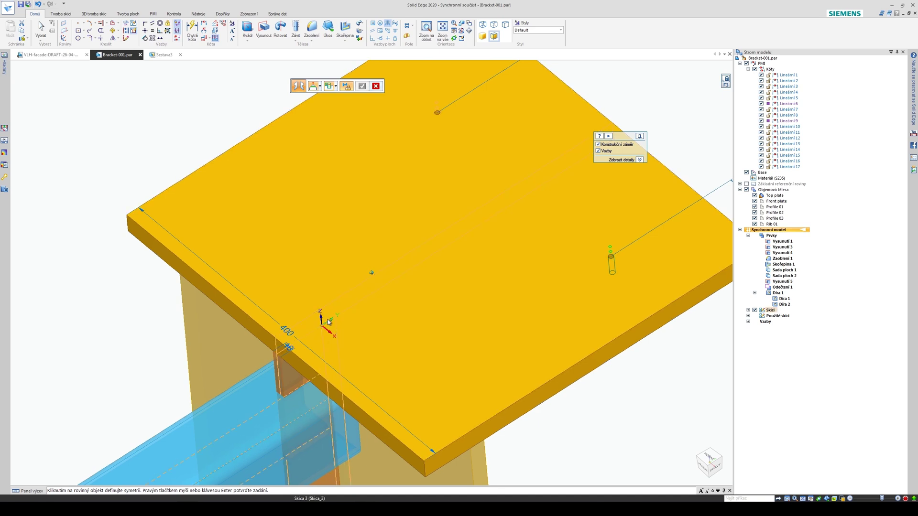
scroll(333, 318, "down", 3)
left_click(443, 251)
right_click(592, 206)
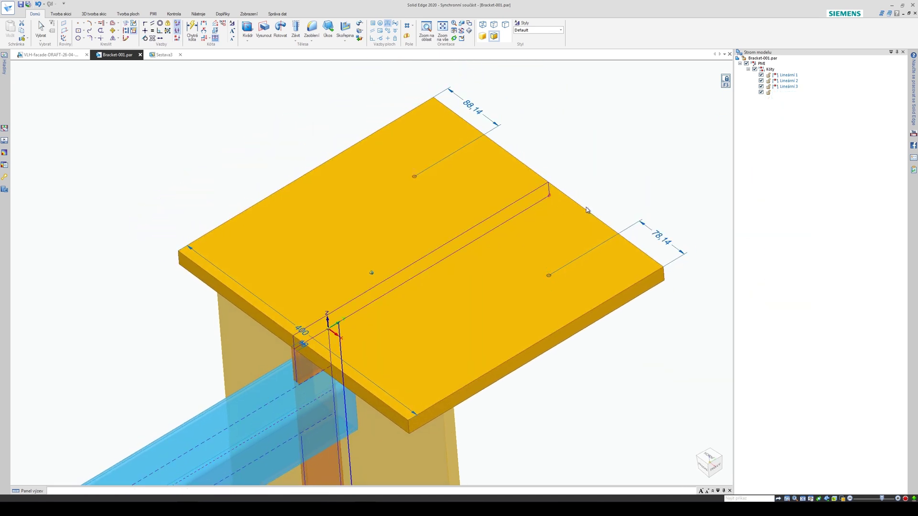
Step: Hide the sketches and make the +X hole symmetric to the -X hole about the base YZ plane
middle_click_drag(592, 207, 348, 34)
left_click(478, 210)
left_click(386, 28)
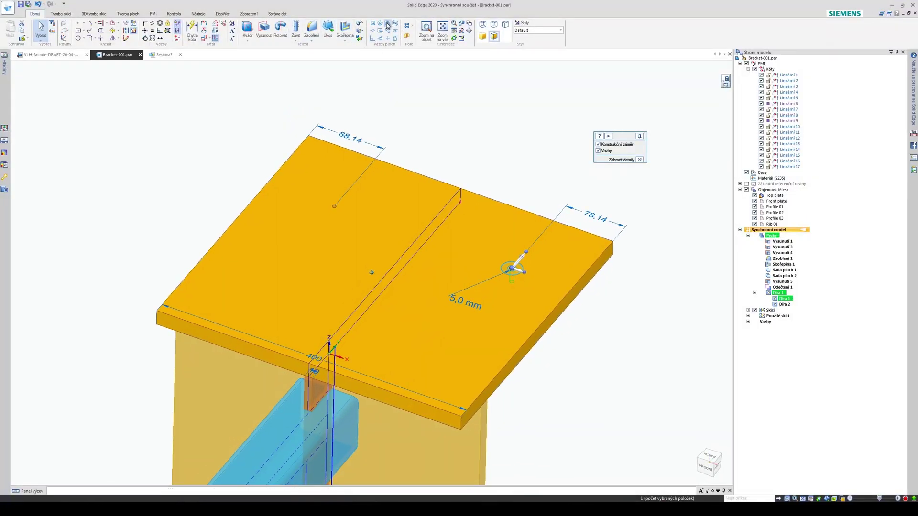
middle_click_drag(485, 113, 468, 165)
left_click(363, 213)
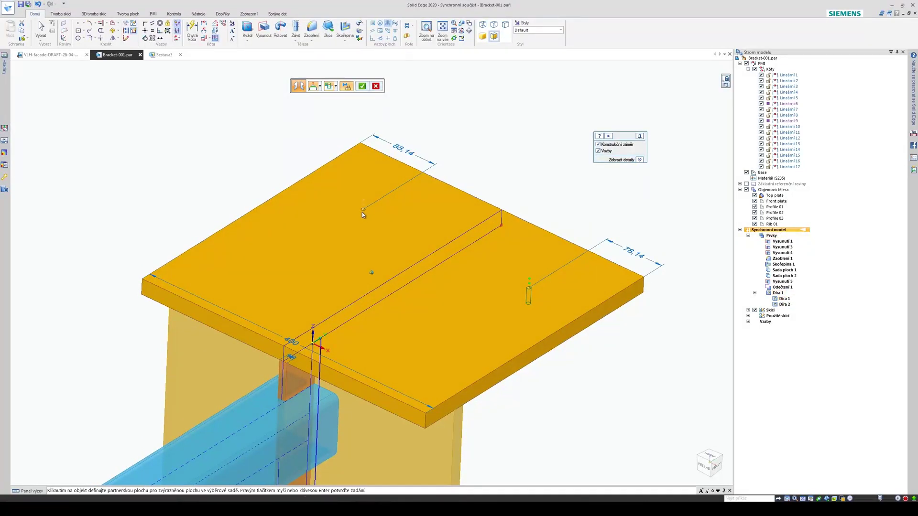
middle_click_drag(492, 164, 304, 314)
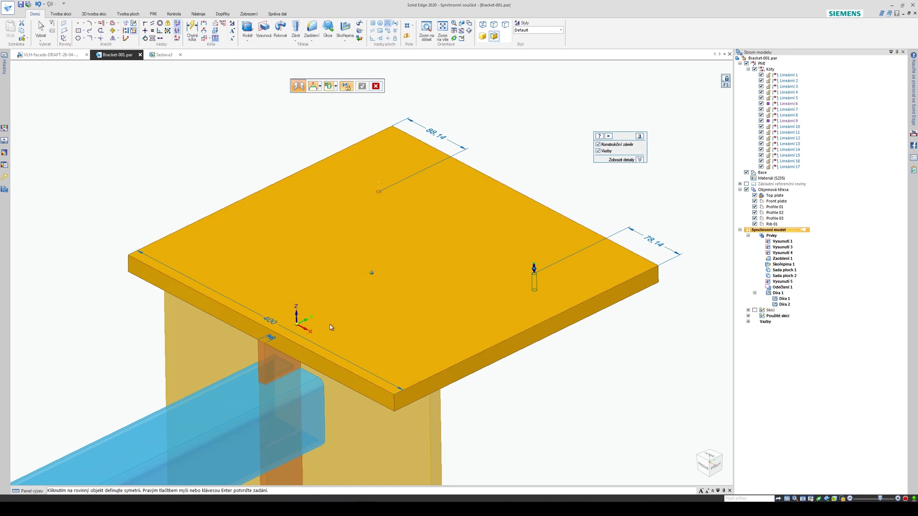
left_click(302, 306)
key("ctrl+t")
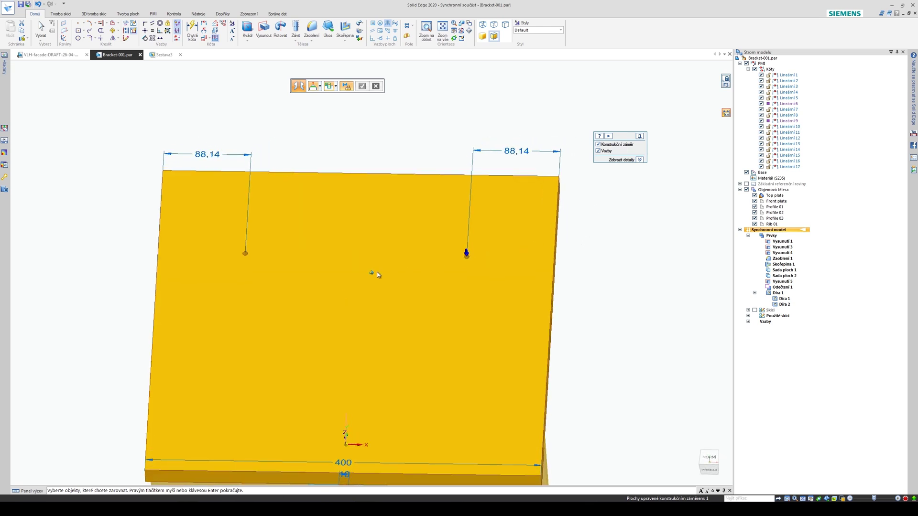
right_click(589, 243)
left_click(576, 232)
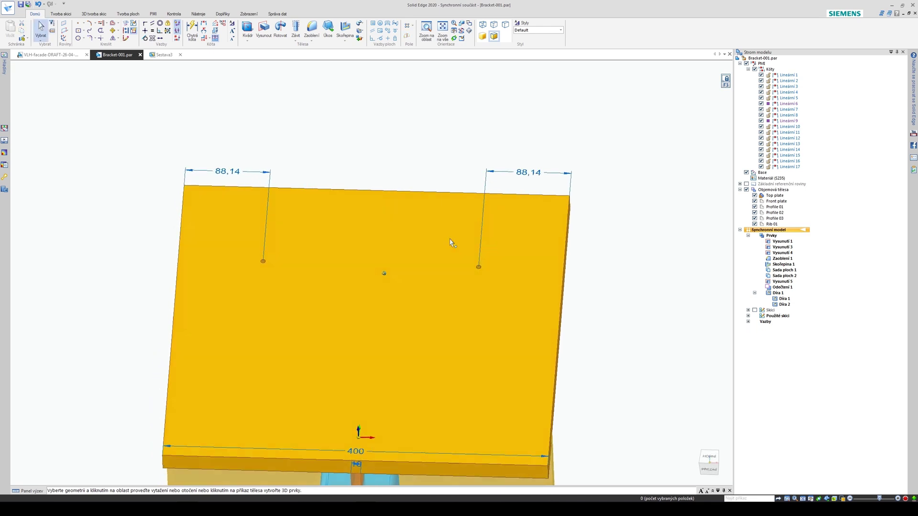
Step: Set the +X hole's distance to the top plate's side edge to 100 mm, keeping both holes symmetric
left_click(551, 144)
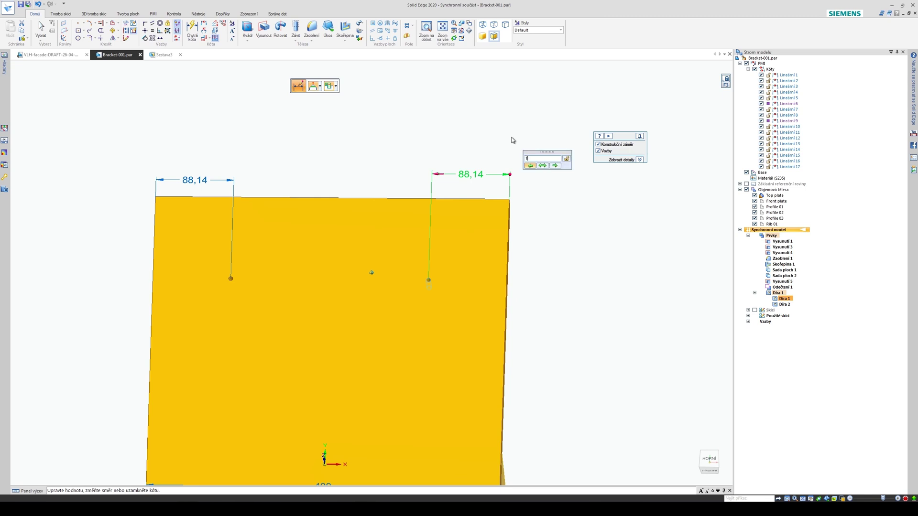
type("100")
key("Return")
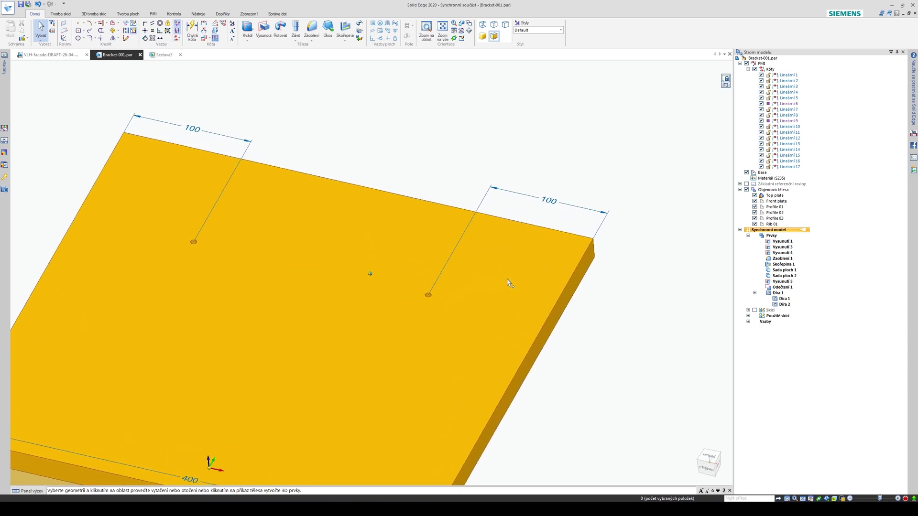
Step: Change the diameter of both holes in the top plate to 50 mm
scroll(404, 342, "up", 5)
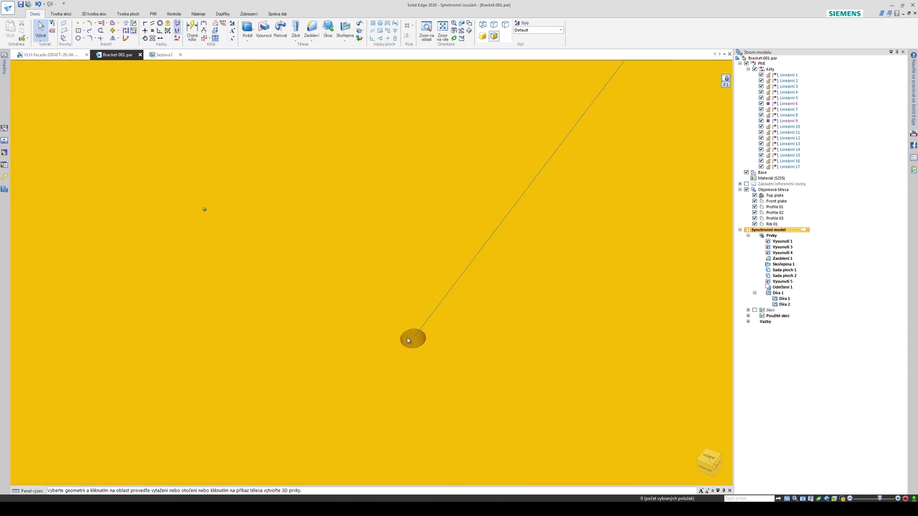
left_click(407, 340)
scroll(406, 342, "down", 3)
left_click(403, 355)
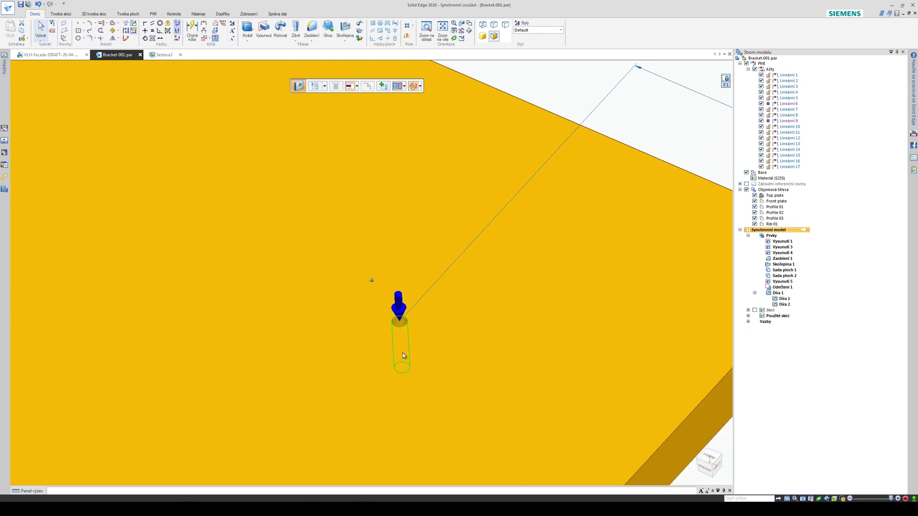
scroll(403, 356, "down", 3)
scroll(384, 349, "down", 2)
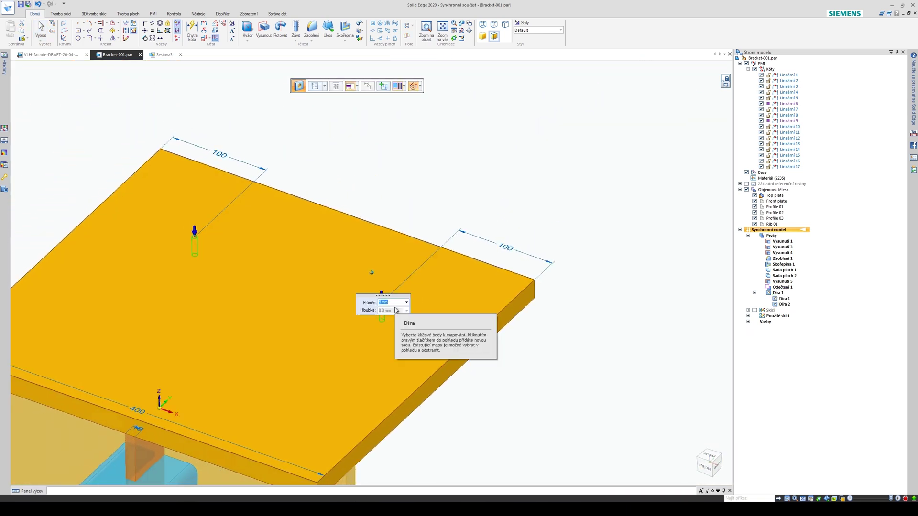
type("50")
key("Return")
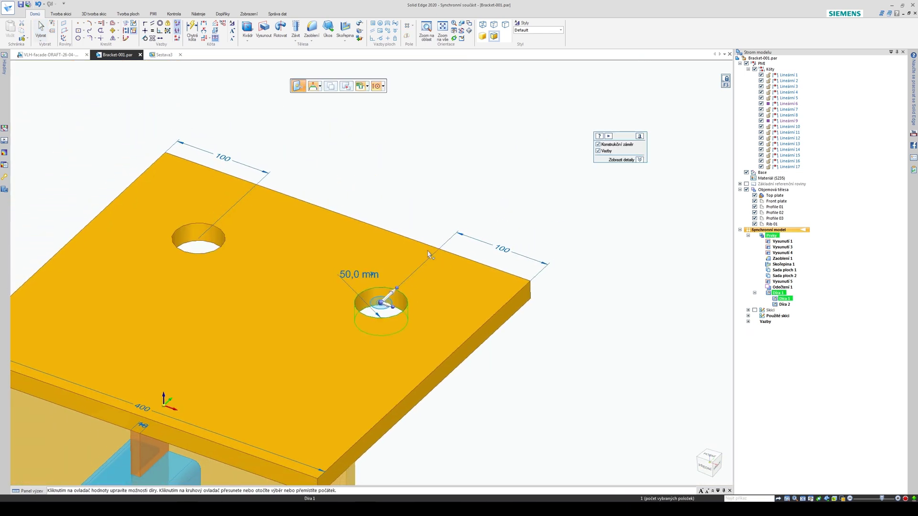
left_click(520, 264)
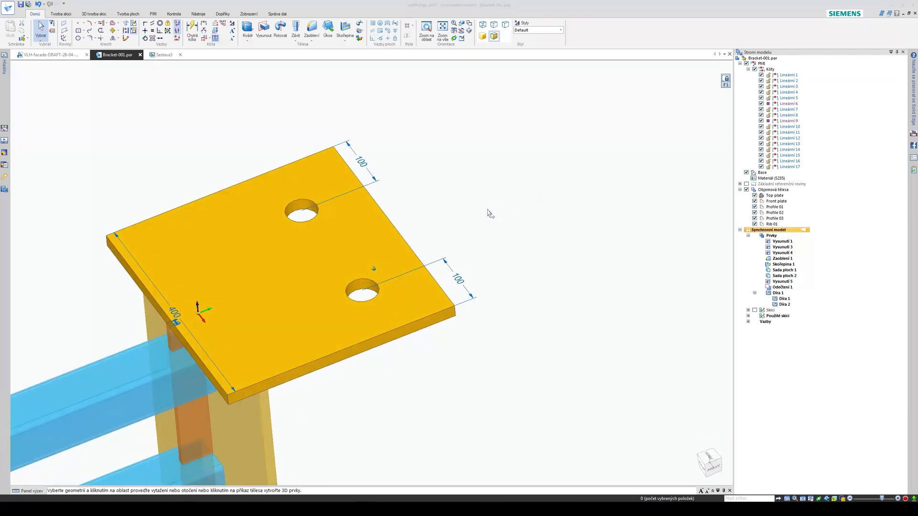
Step: Dimension the +X hole's distance to the top plate's outer edge opposite the front plate and set it to 100 mm
right_click_drag(503, 197, 482, 197)
mouse_move(423, 292)
middle_mouse_down()
mouse_move(418, 263)
mouse_move(430, 277)
middle_mouse_up()
scroll(447, 291, "up", 2)
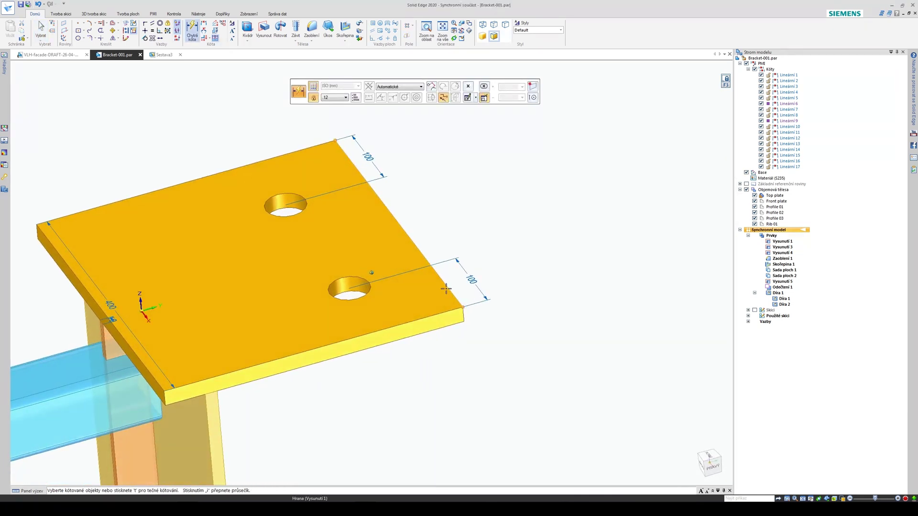
middle_click_drag(438, 349, 410, 382)
left_click(484, 321)
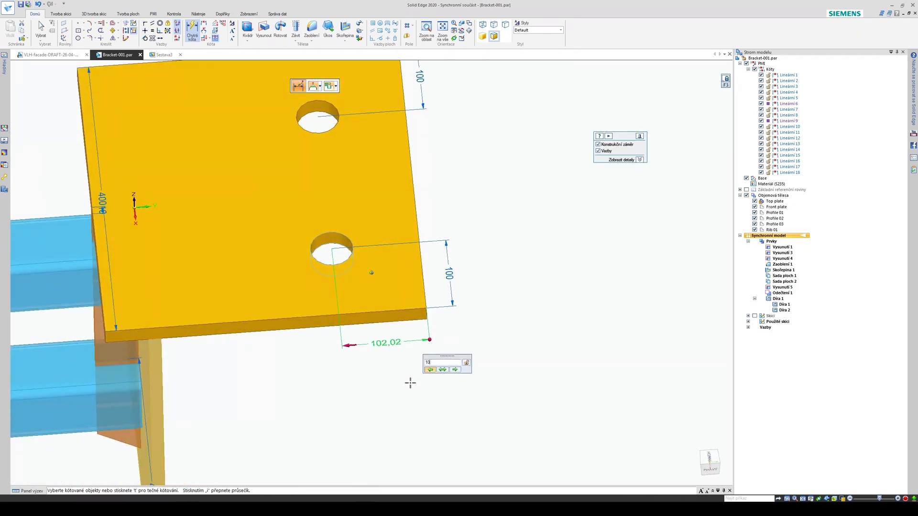
key("Return")
Step: Dimension the top plate's depth and set it to 375 mm, moving the outer edge on the hole side
middle_click_drag(468, 220, 362, 305)
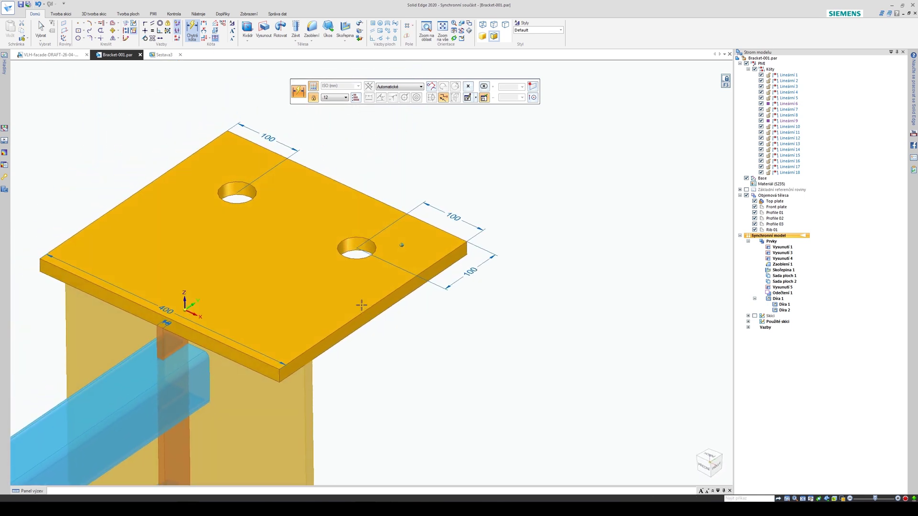
left_click(362, 313)
left_click(461, 324)
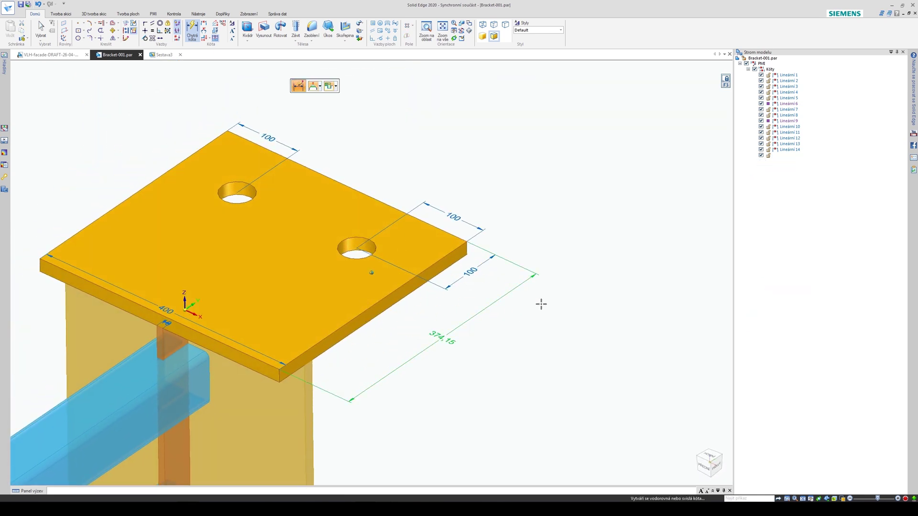
middle_click_drag(540, 303, 531, 308)
left_click(425, 369)
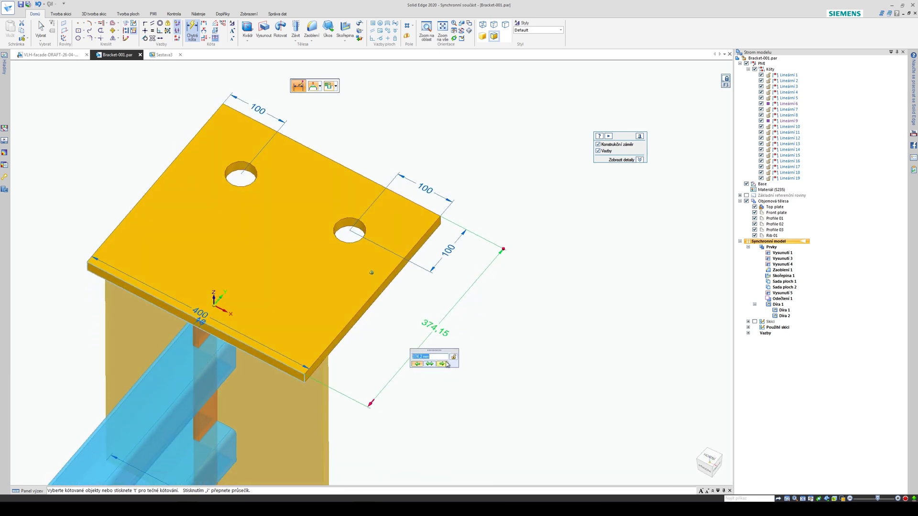
left_click(446, 365)
middle_click_drag(466, 358, 499, 334)
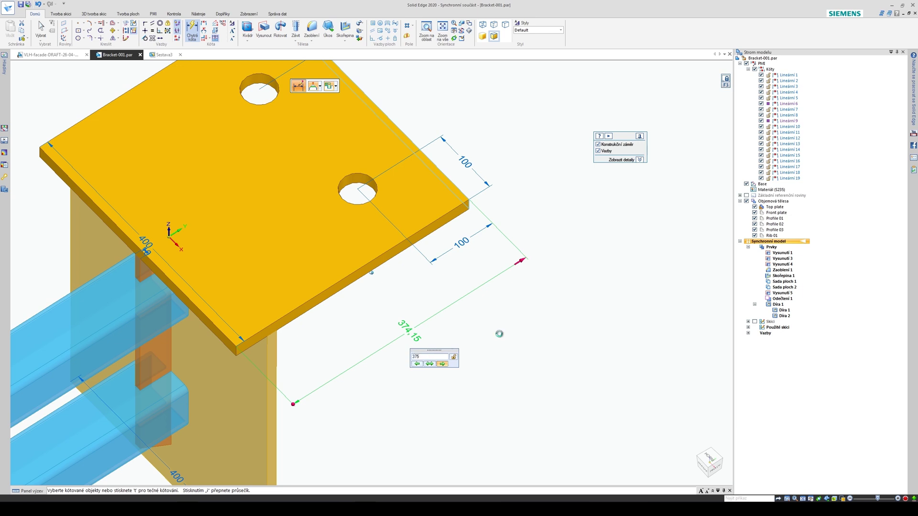
key("Return")
Step: Lock the dimension from the +X hole to the top plate's outer edge and set it to 100 mm
middle_click_drag(537, 221, 482, 233)
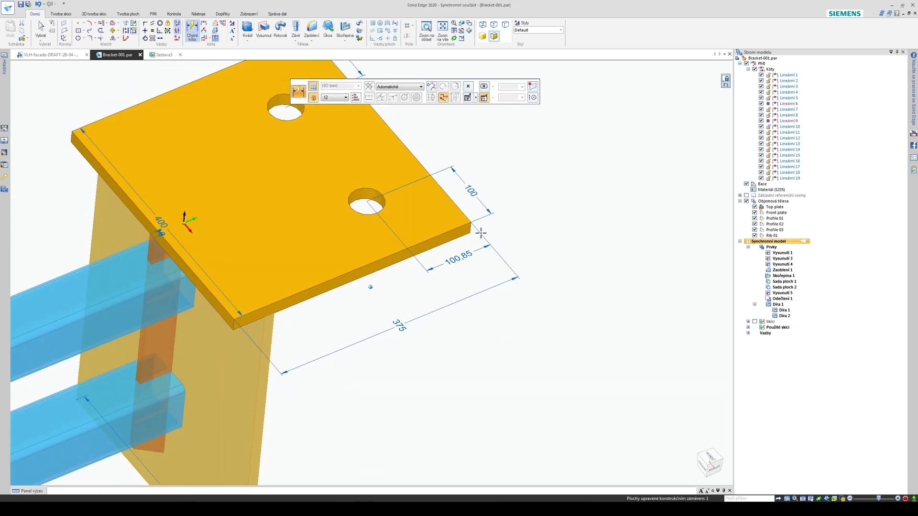
scroll(481, 233, "up", 3)
right_click(587, 218)
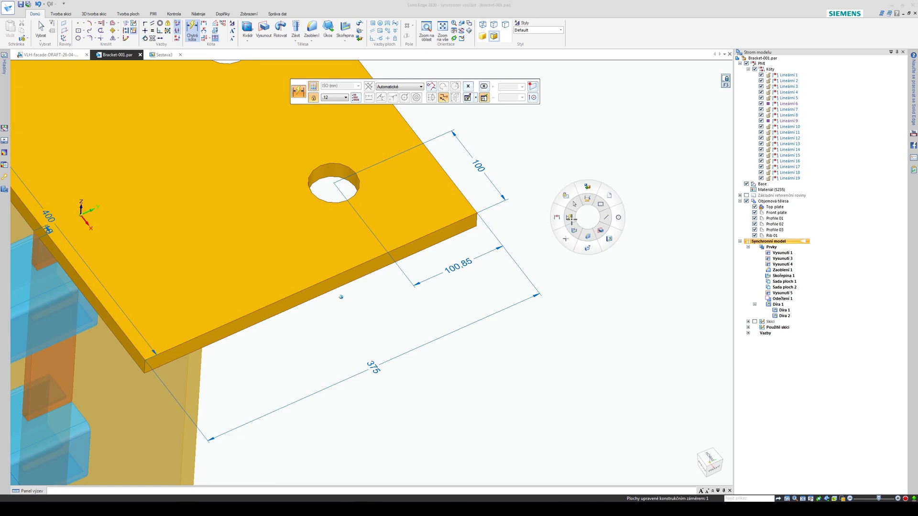
left_click(574, 203)
left_click(484, 257)
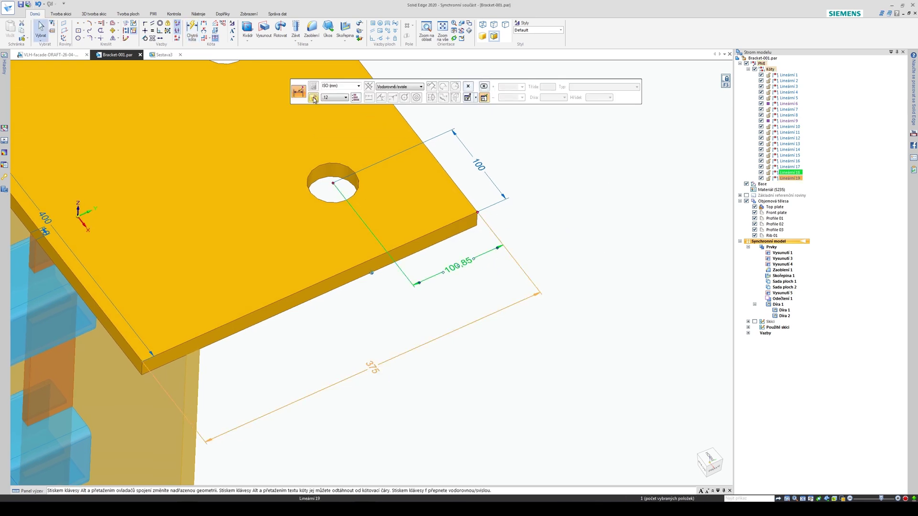
left_click(542, 197)
left_click(463, 264)
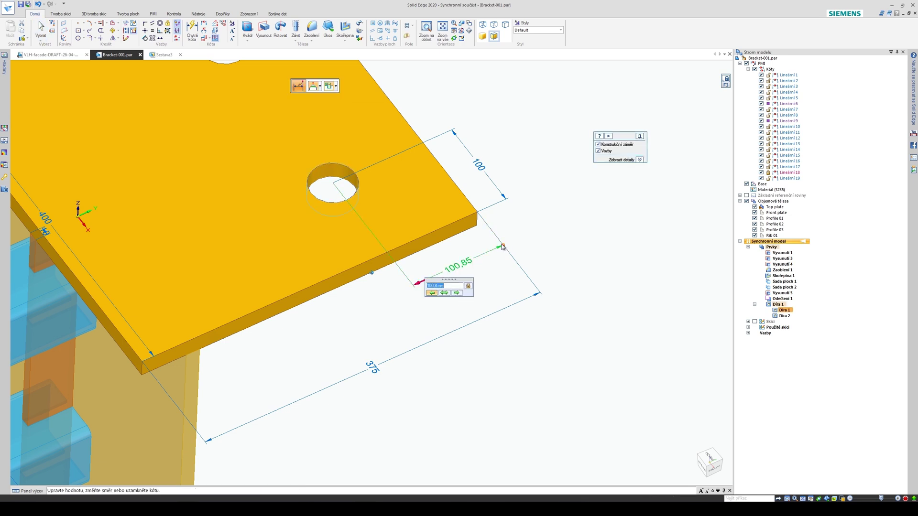
left_click(521, 268)
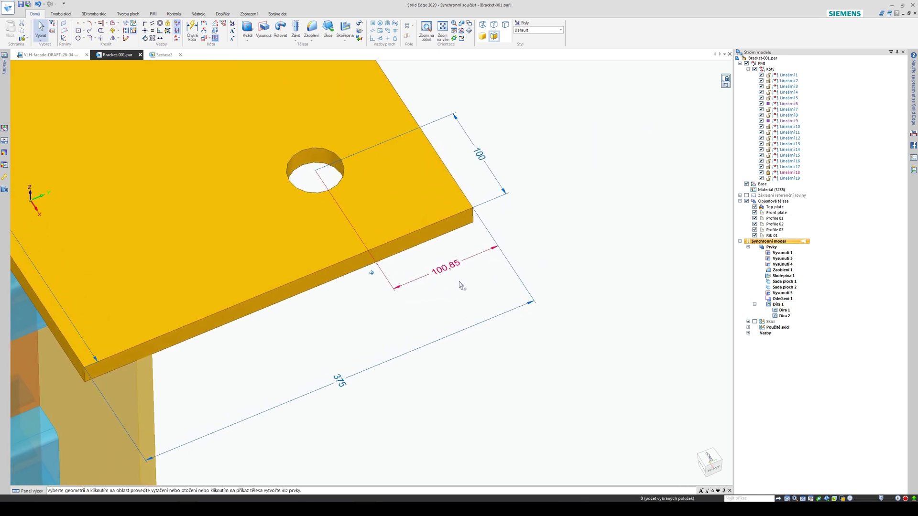
left_click(460, 286)
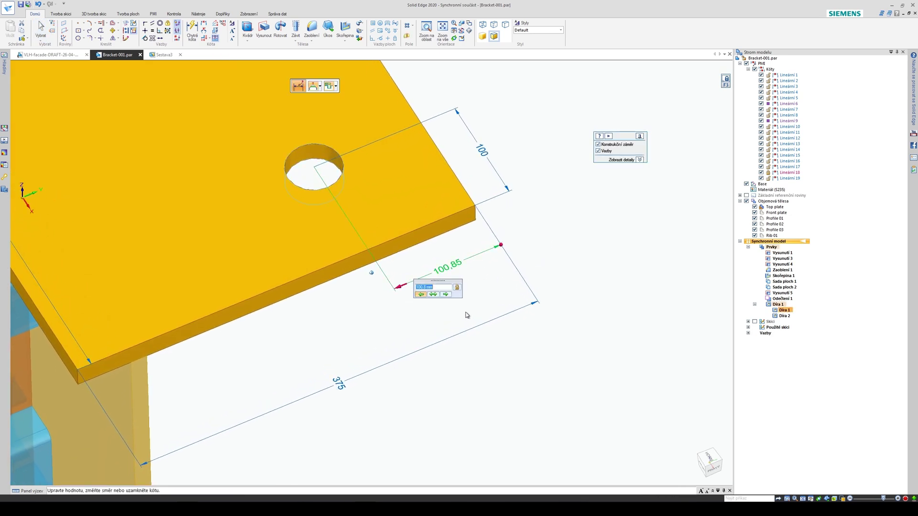
left_click(467, 316)
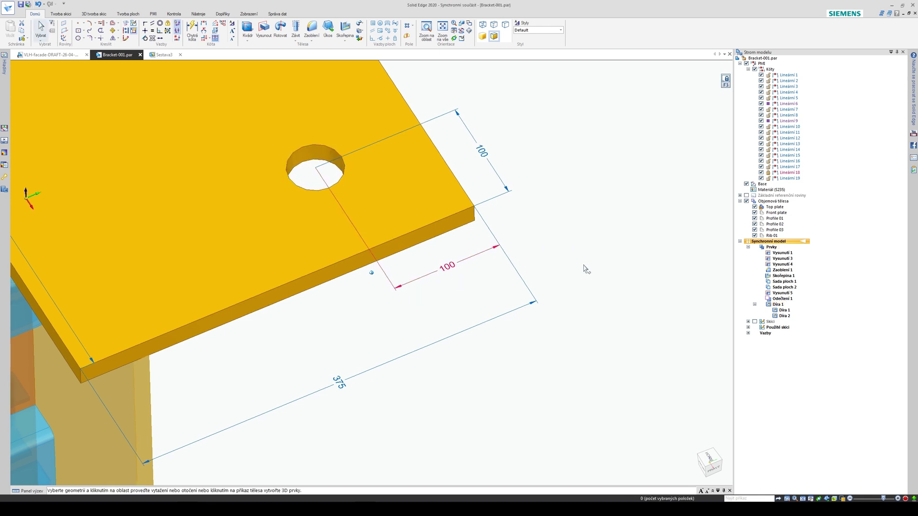
Step: Test the locked hole distance by setting the top plate's depth to 500 mm and back to 375 mm
left_click(355, 350)
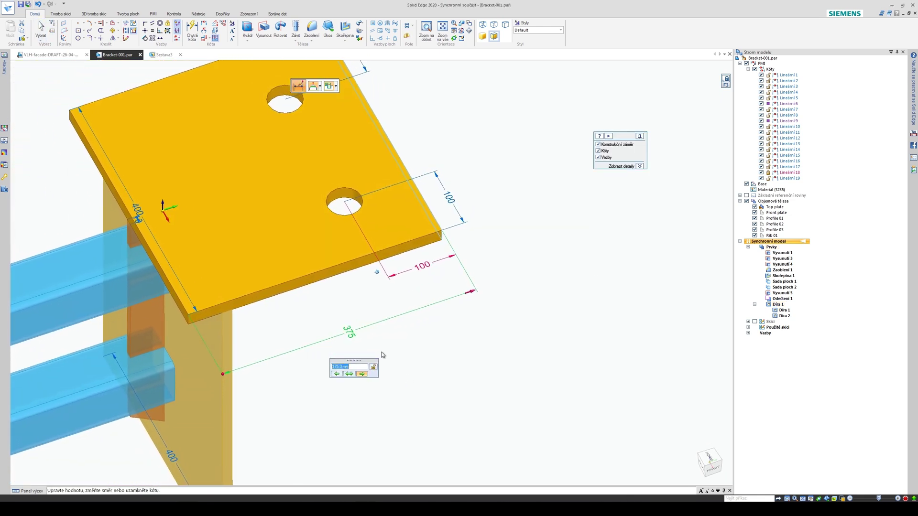
type("500")
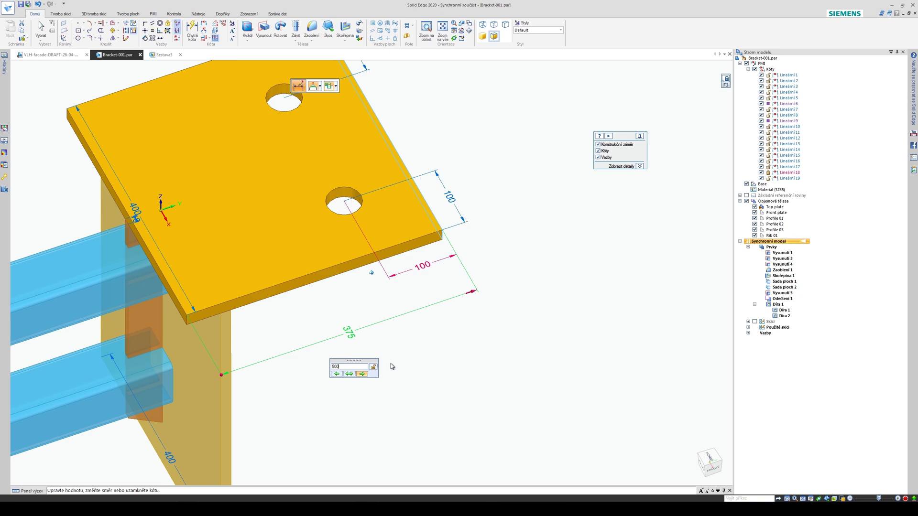
key("Return")
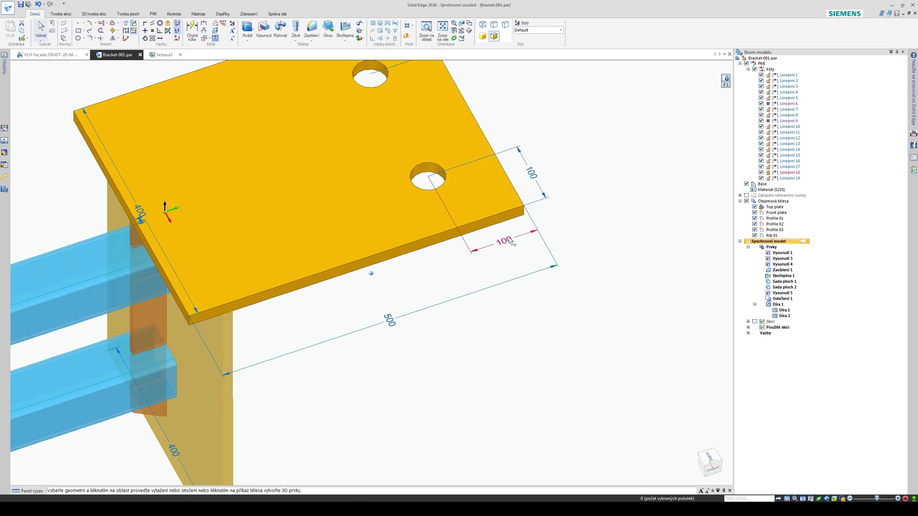
left_click(387, 323)
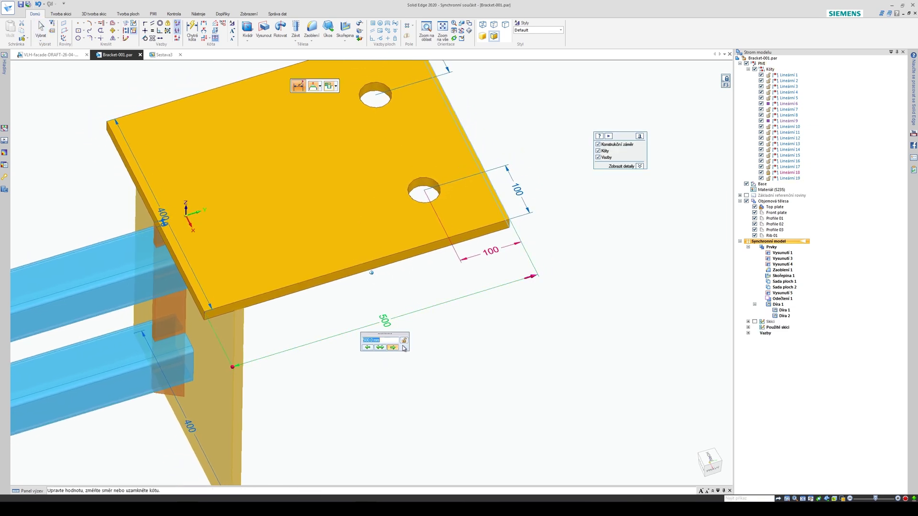
key("Return")
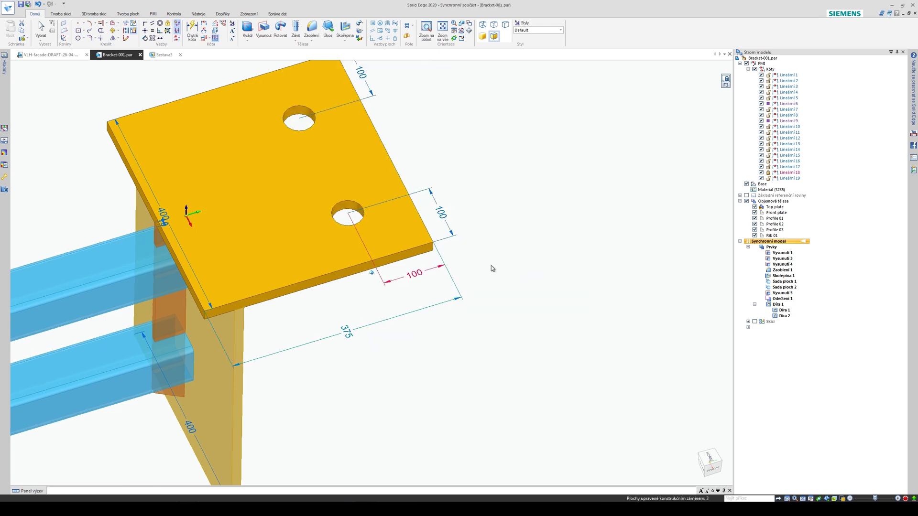
Step: Activate the Front plate body for editing
middle_click_drag(492, 266, 467, 242)
scroll(582, 207, "down", 3)
middle_click_drag(581, 207, 375, 307)
double_click(779, 214)
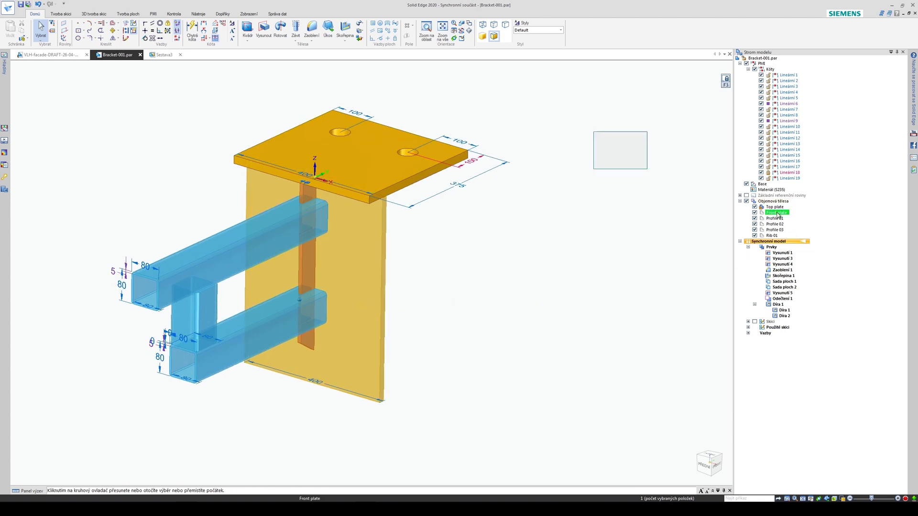
Step: Lock the front plate's face as the hole plane and place two horizontally aligned holes near its lower edge
middle_click_drag(553, 276, 565, 220)
right_click_drag(548, 227, 522, 254)
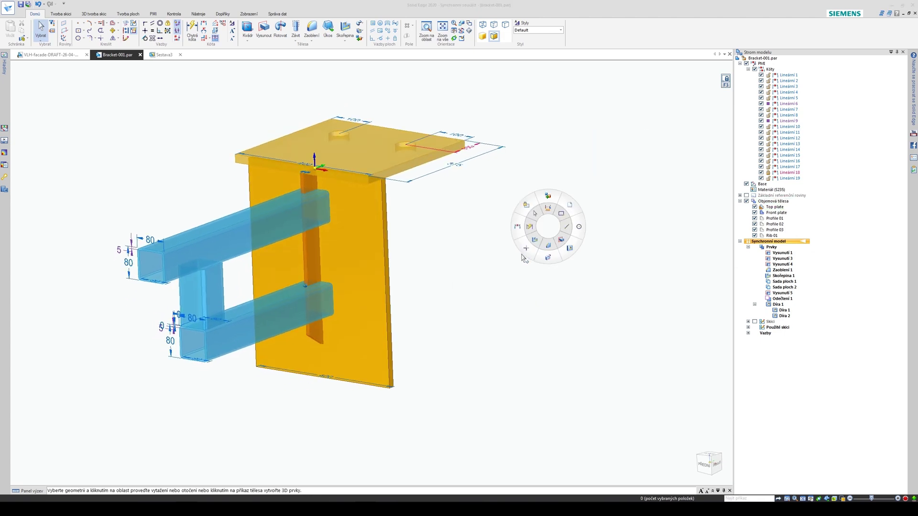
left_click(569, 250)
middle_click_drag(512, 263, 360, 334)
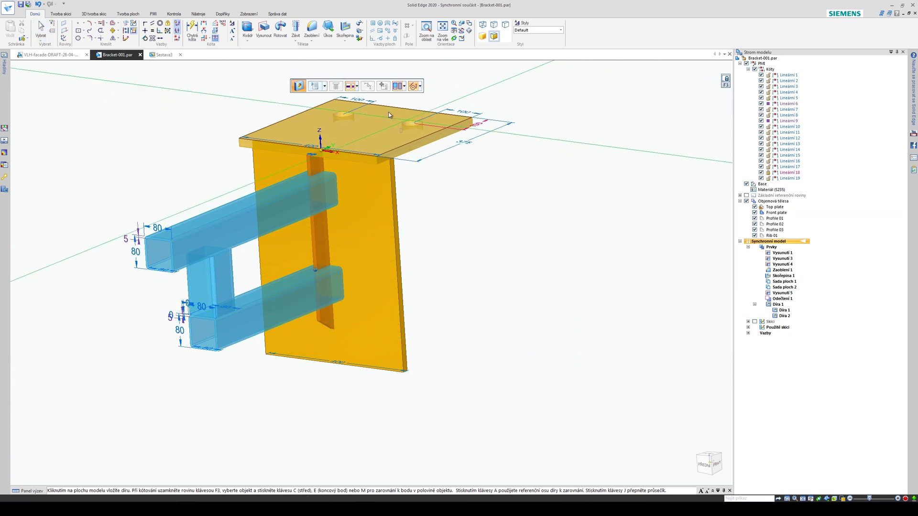
left_click(726, 81)
middle_click_drag(627, 177, 531, 244)
scroll(414, 355, "up", 2)
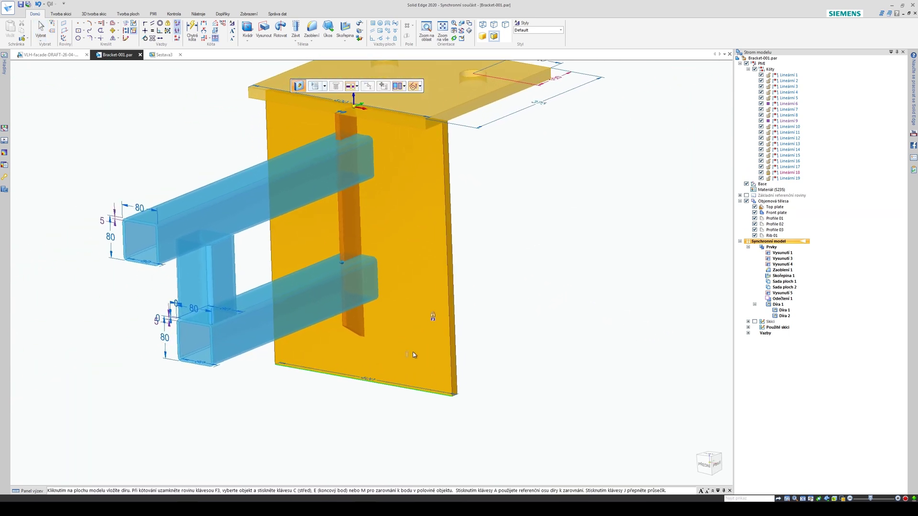
middle_click_drag(414, 355, 418, 350)
key("F3")
left_click(418, 347)
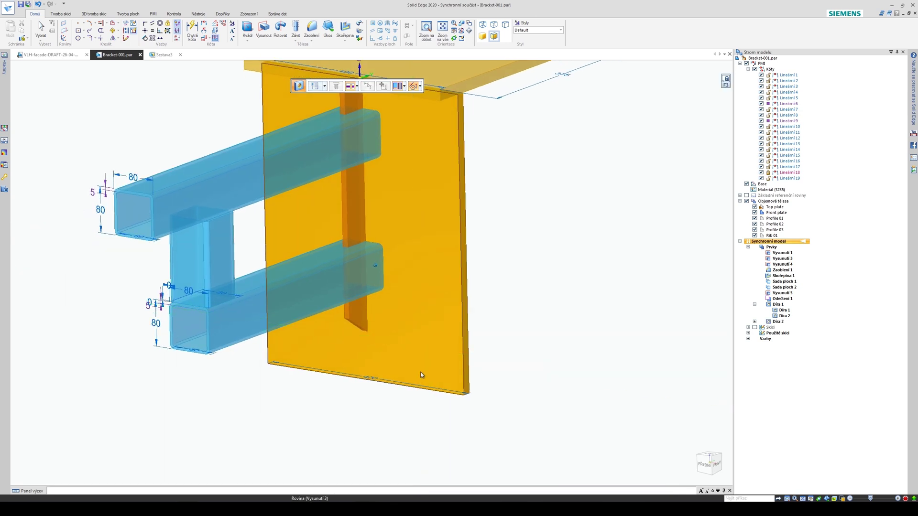
key("ctrl+f")
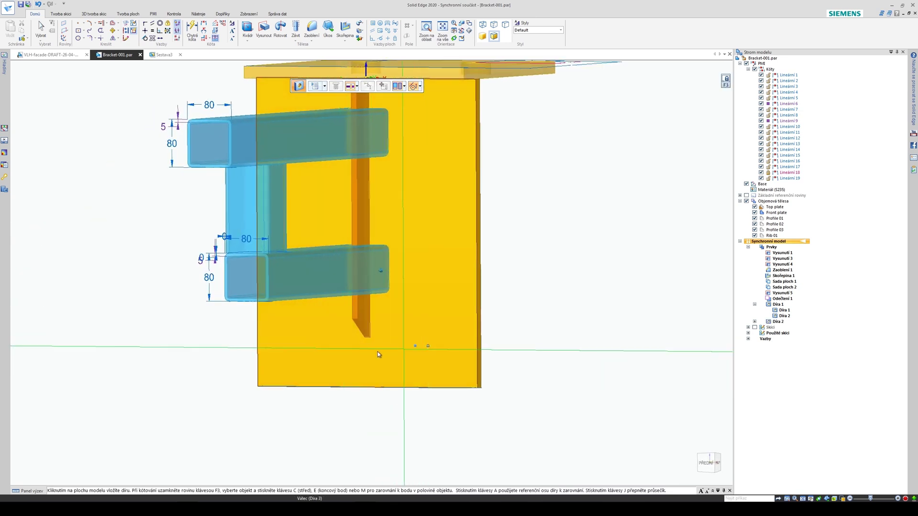
left_click(302, 346)
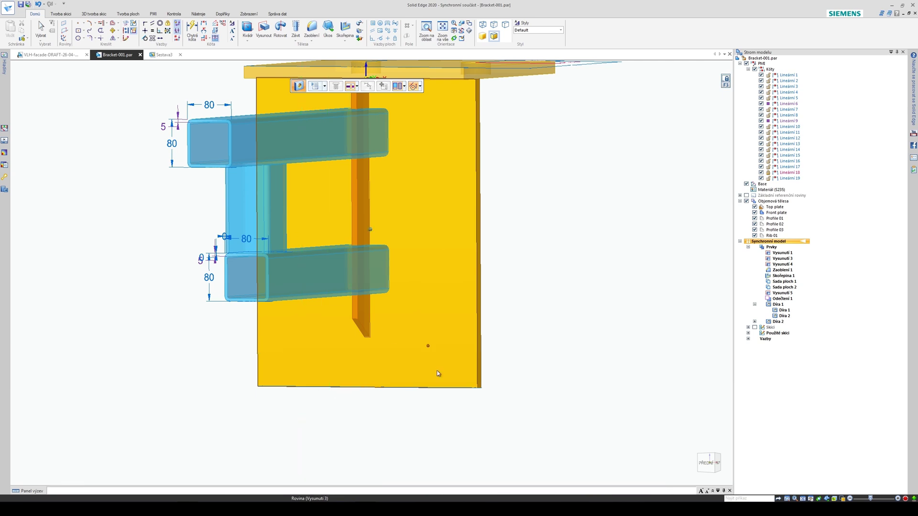
Step: Dimension each front plate hole's horizontal distance to its nearest side edge
middle_click_drag(431, 373, 574, 271)
right_click(545, 302)
left_click(532, 295)
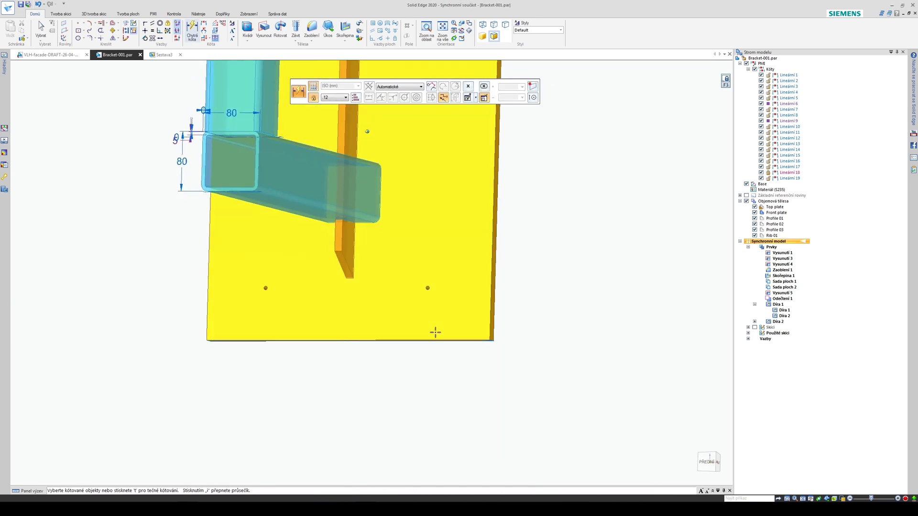
left_click(491, 283)
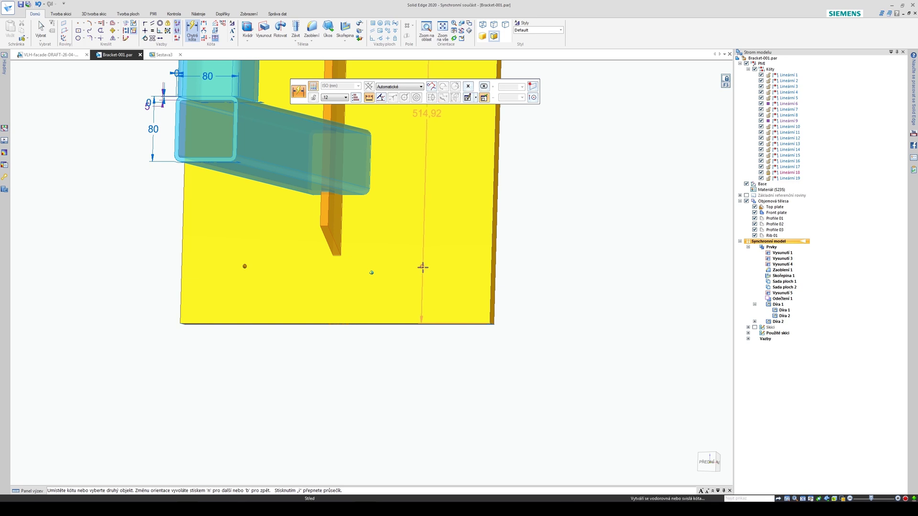
left_click(430, 362)
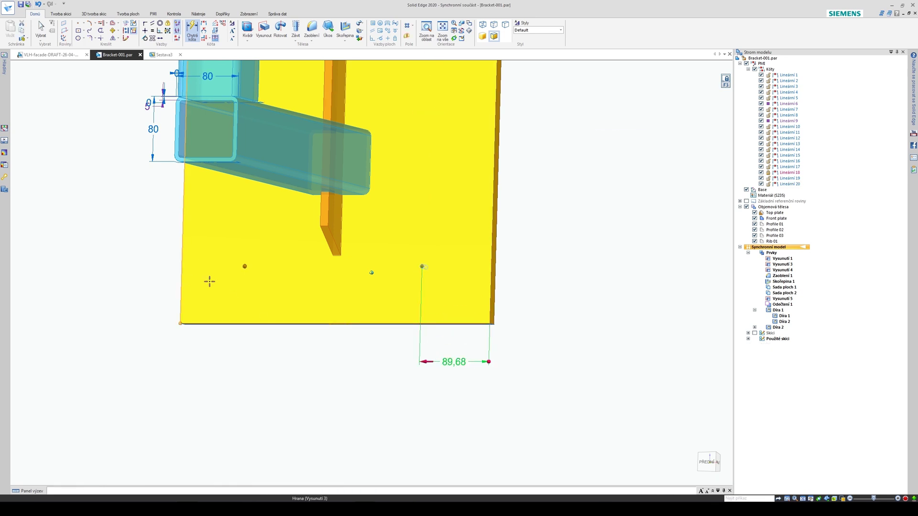
left_click(244, 267)
left_click(236, 365)
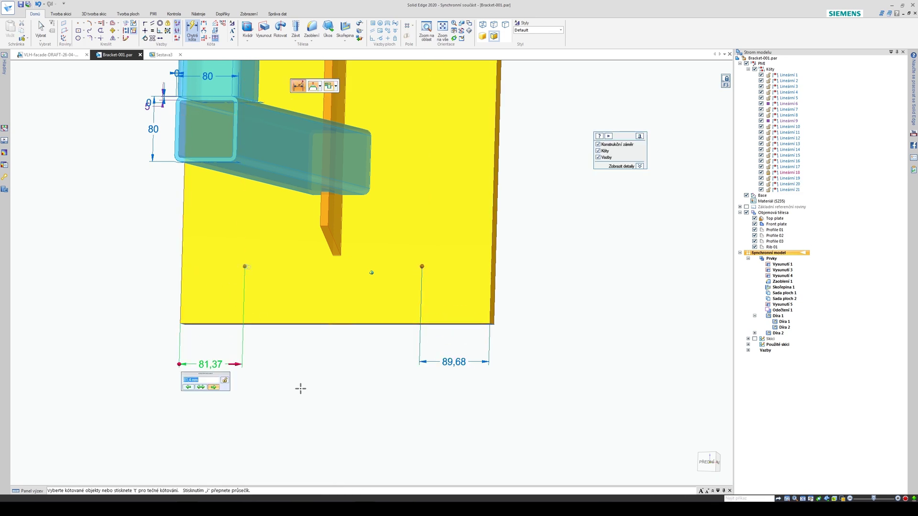
Step: Set both front plate holes' distances to the side edges to 85 mm
key("Return")
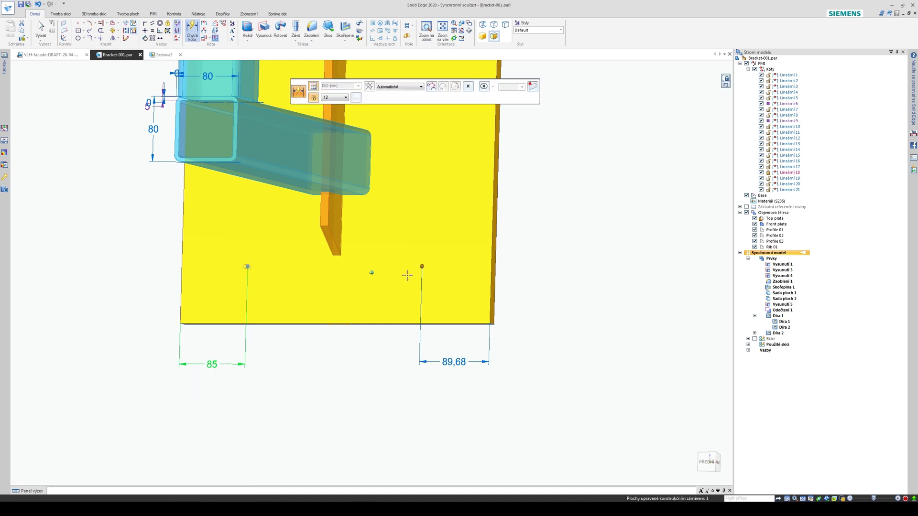
key("Escape")
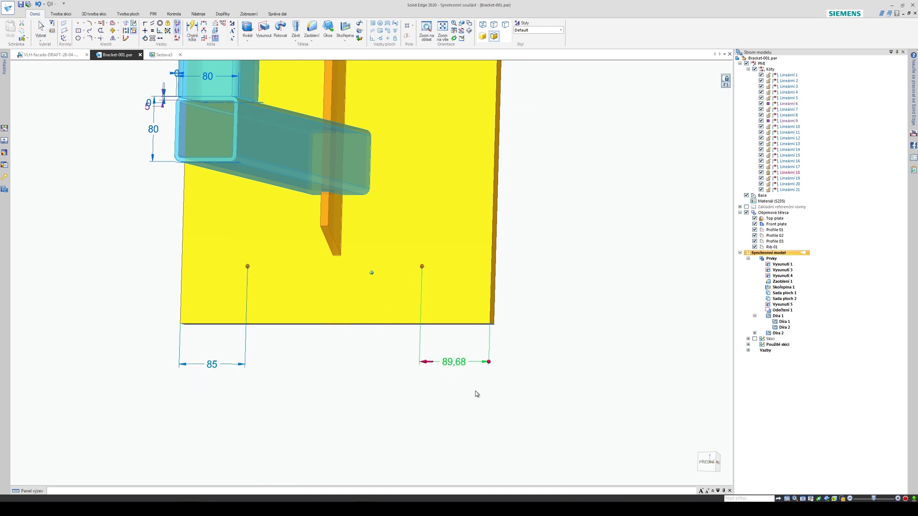
type("85")
key("Return")
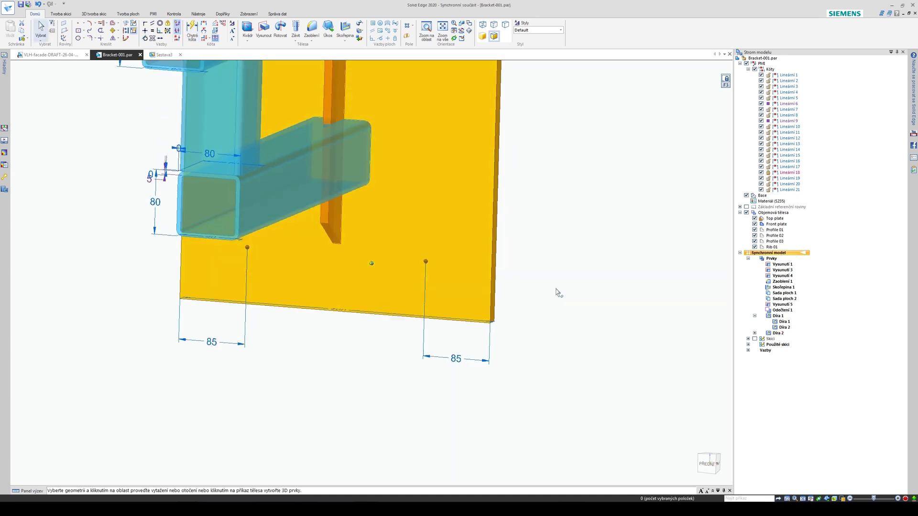
Step: Change the diameter of both holes in the front plate to 50 mm
scroll(410, 307, "up", 10)
left_click(333, 291)
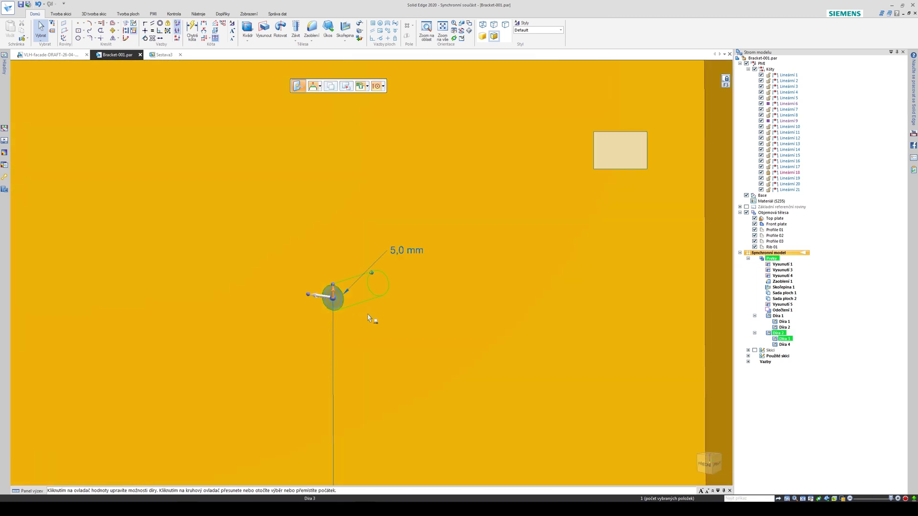
scroll(371, 318, "down", 3)
scroll(468, 328, "down", 5)
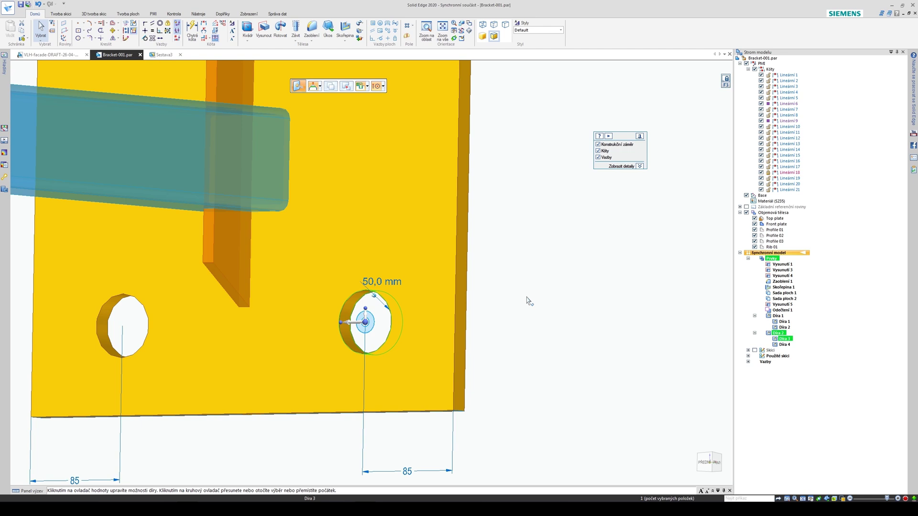
key("Escape")
Step: Dimension the front plate hole's vertical distance to the plate's lower edge and set it to 85 mm
middle_click_drag(528, 301, 509, 261)
right_click_drag(510, 250, 445, 273)
middle_click_drag(445, 273, 371, 373)
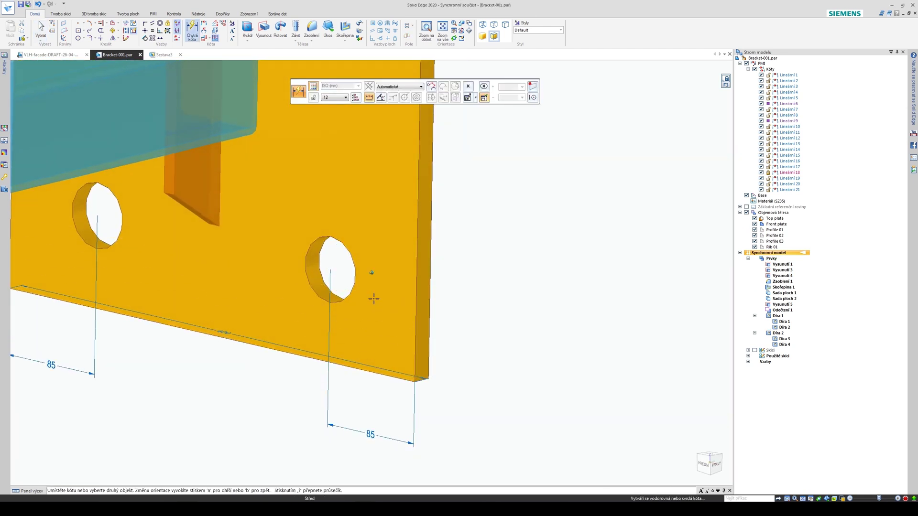
left_click(479, 312)
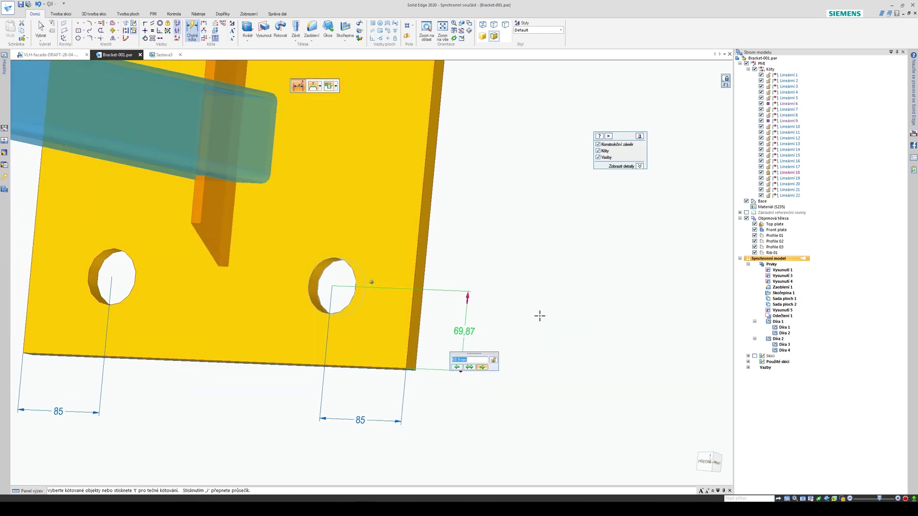
middle_click_drag(540, 316, 537, 301)
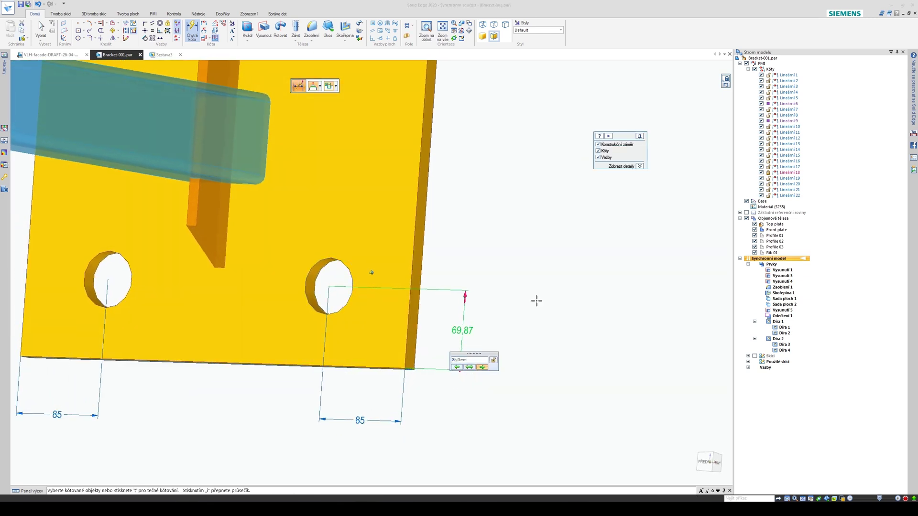
key("Return")
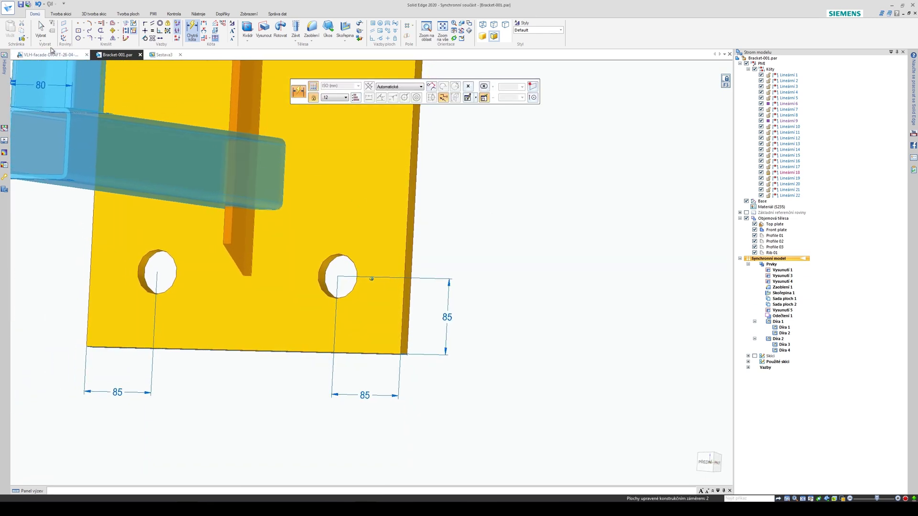
Step: In the facade draft, dimension the vertical distance from the lower anchor's centreline to the lower end of the bracket's front plate
left_click(51, 54)
scroll(386, 308, "down", 5)
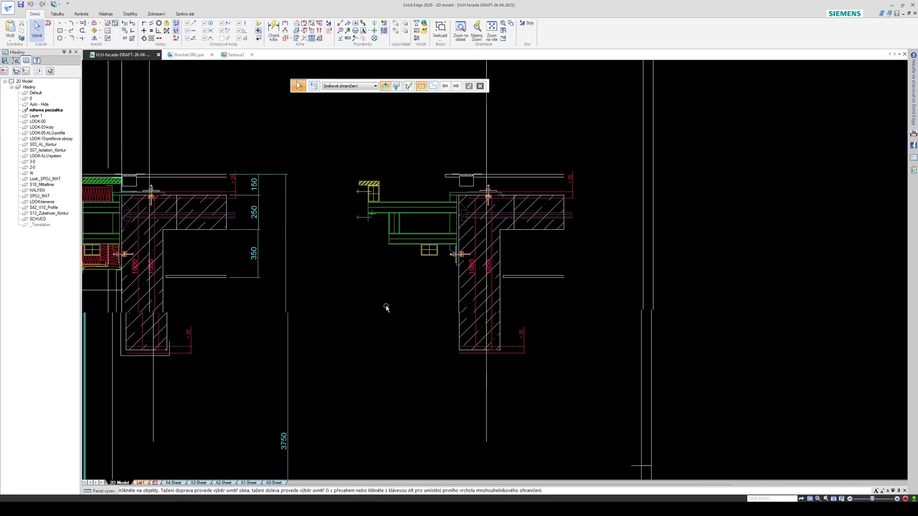
scroll(386, 308, "up", 8)
right_click(362, 329)
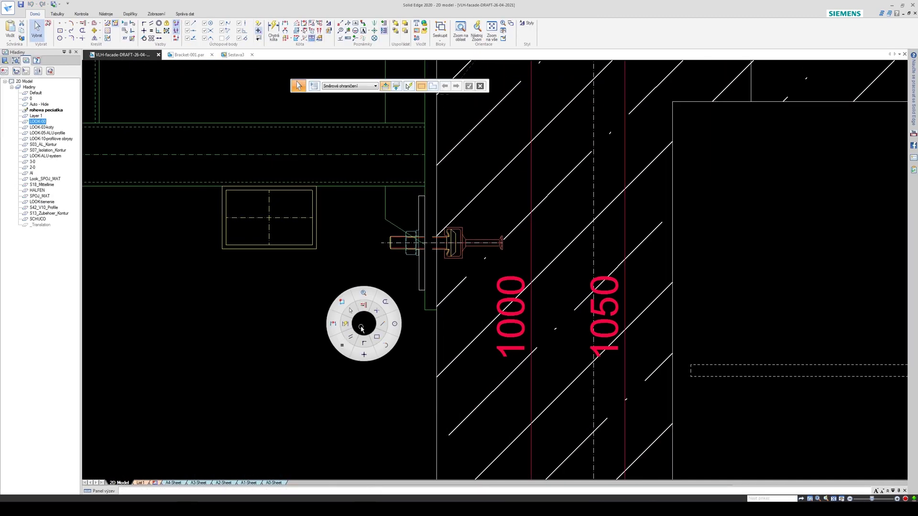
left_click(346, 325)
scroll(403, 326, "up", 2)
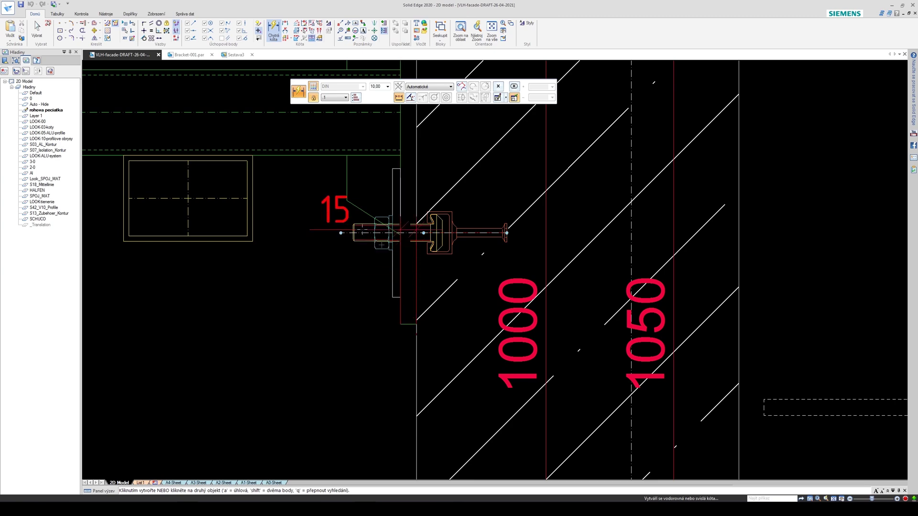
left_click(341, 233)
left_click(310, 287)
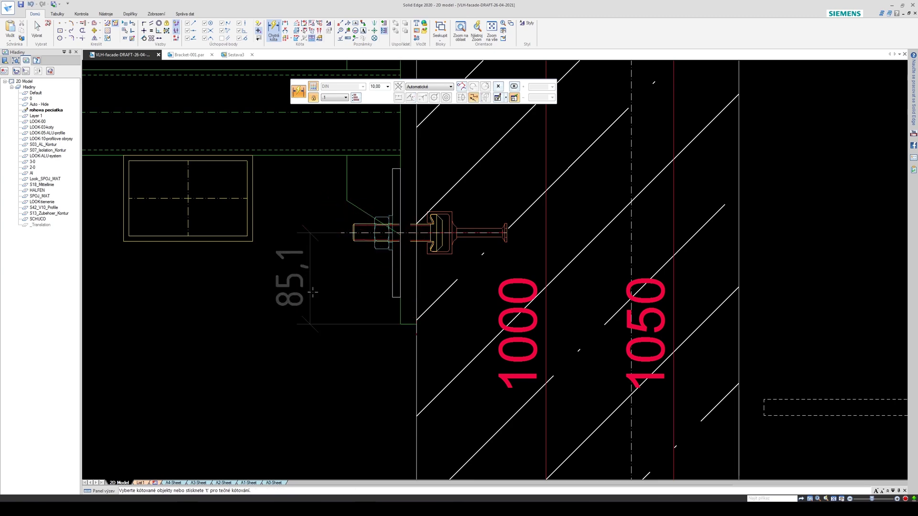
Step: Dimension the horizontal distance from the upper anchor's centreline to the outer end of the bracket's top plate
scroll(313, 283, "down", 4)
middle_click_drag(323, 187, 370, 381)
scroll(535, 225, "up", 4)
left_click(483, 210)
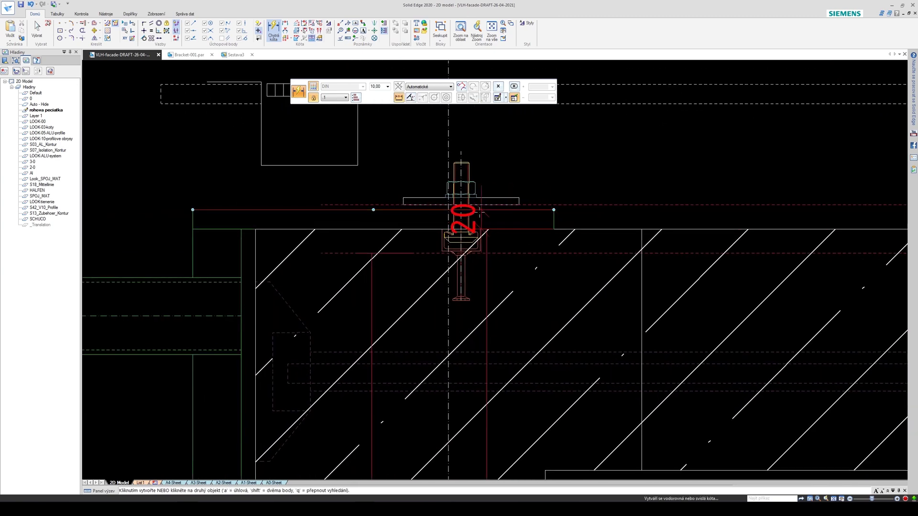
left_click(508, 152)
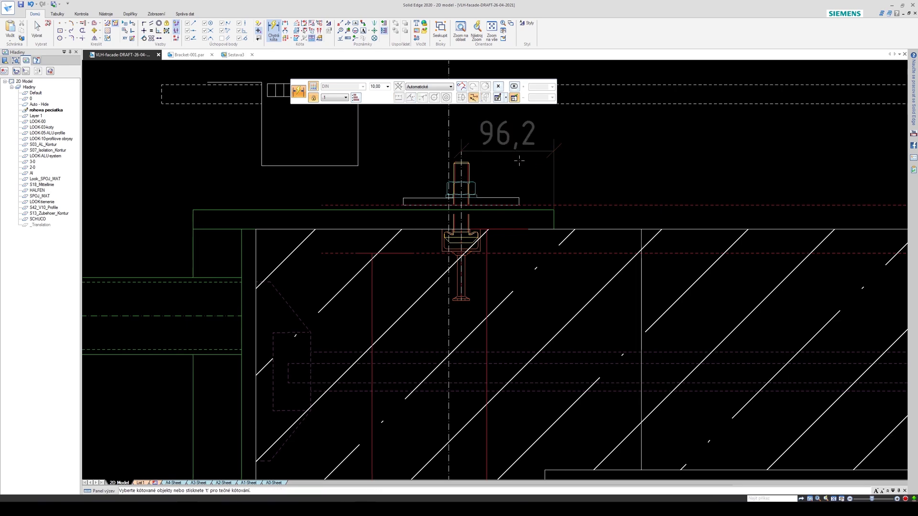
scroll(505, 163, "down", 4)
middle_click_drag(434, 297, 434, 258)
scroll(378, 318, "up", 1)
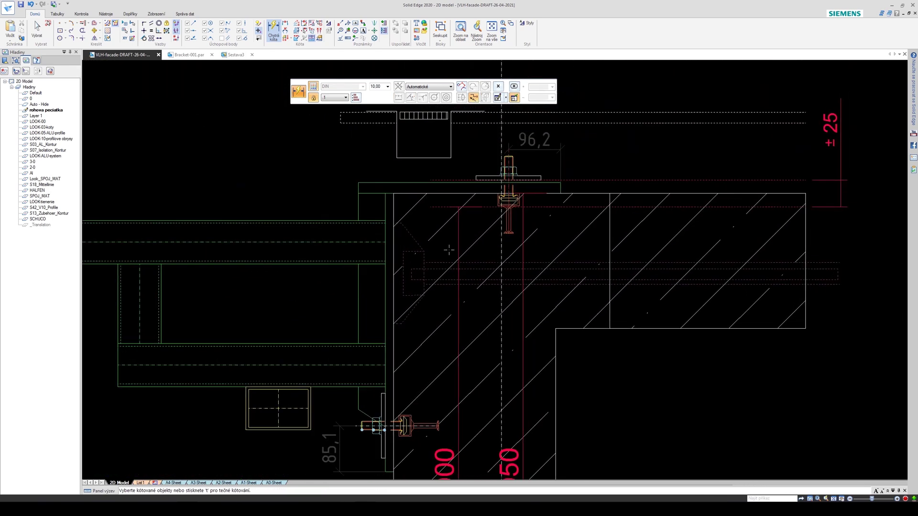
scroll(331, 322, "down", 2)
right_click_drag(327, 366, 317, 359)
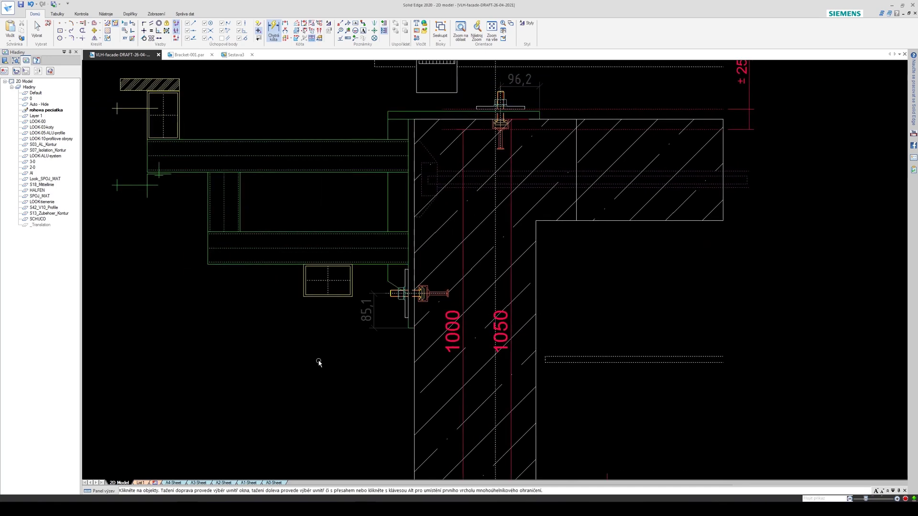
Step: In the Bracket-001 part, set the top plate hole's distance to the plate's outer end edge to 90 mm
scroll(320, 368, "down", 2)
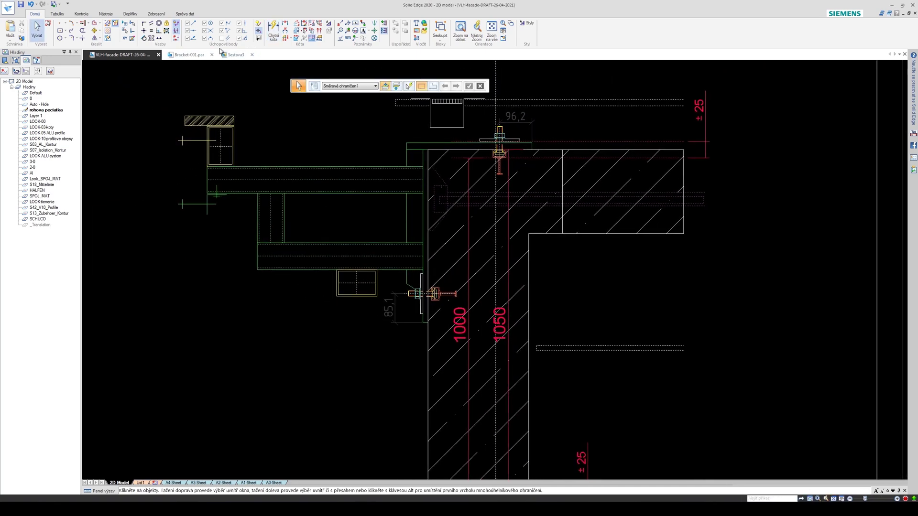
left_click(191, 54)
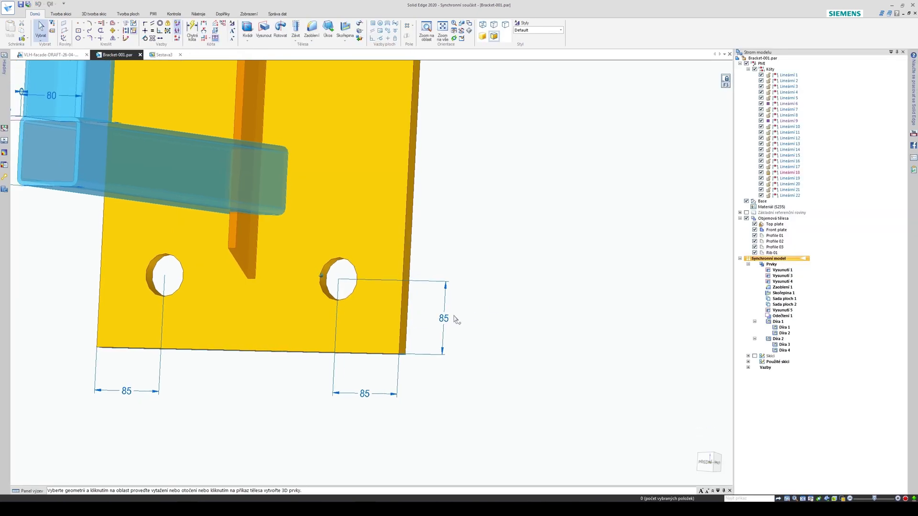
key("ctrl+i")
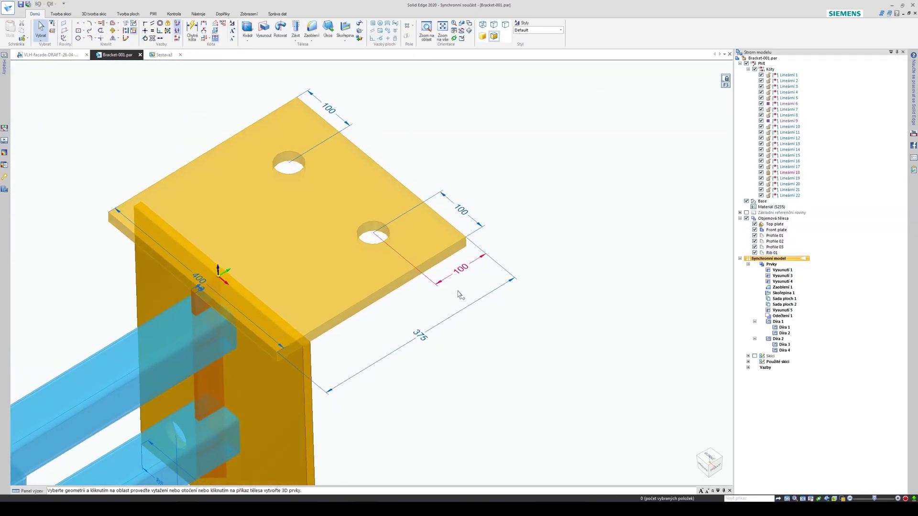
left_click(467, 282)
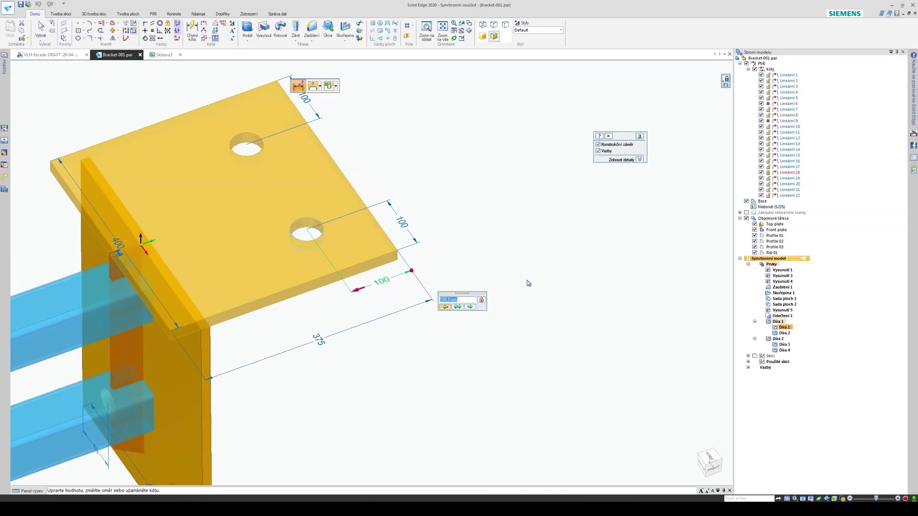
type("90")
key("Return")
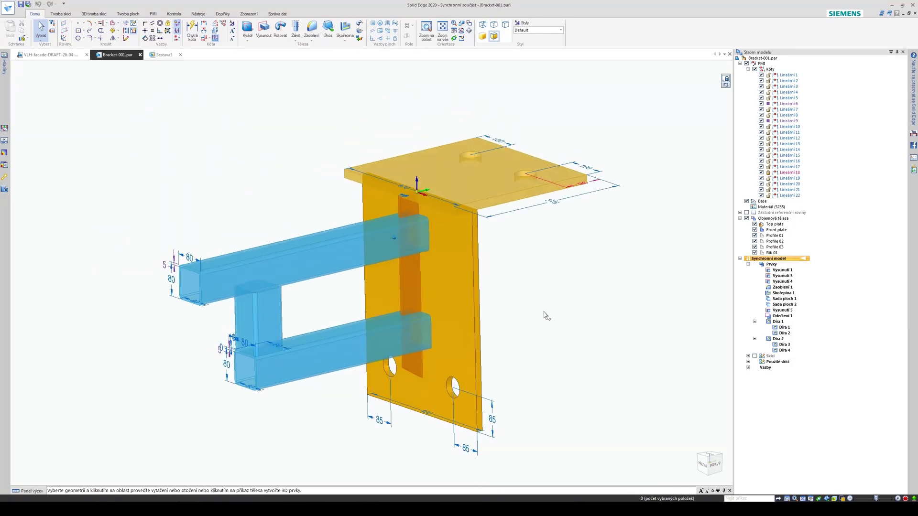
Step: In the facade draft, measure the length of the small plate under the lower anchor's nut
left_click(163, 54)
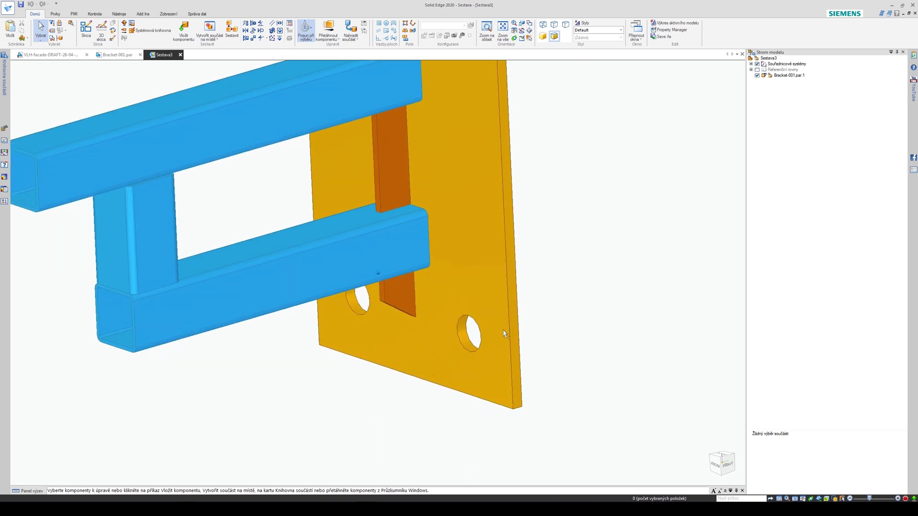
left_click(57, 55)
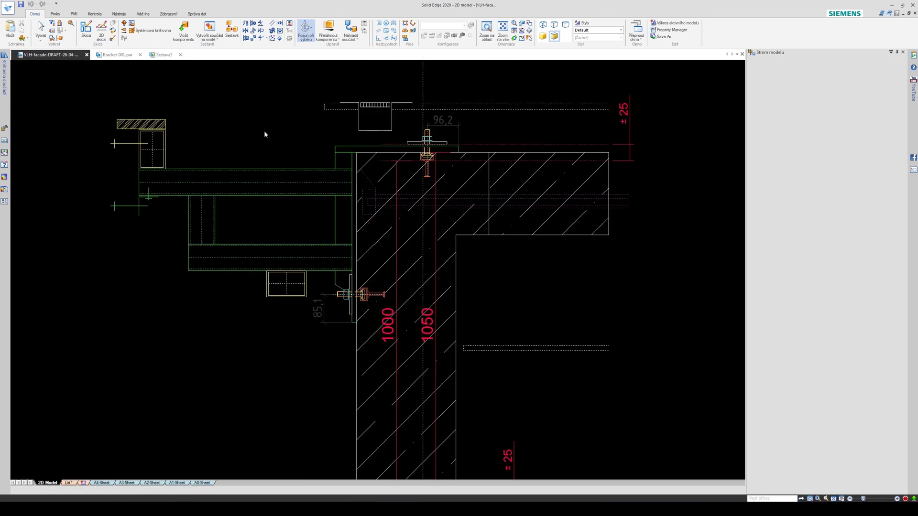
scroll(427, 189, "up", 5)
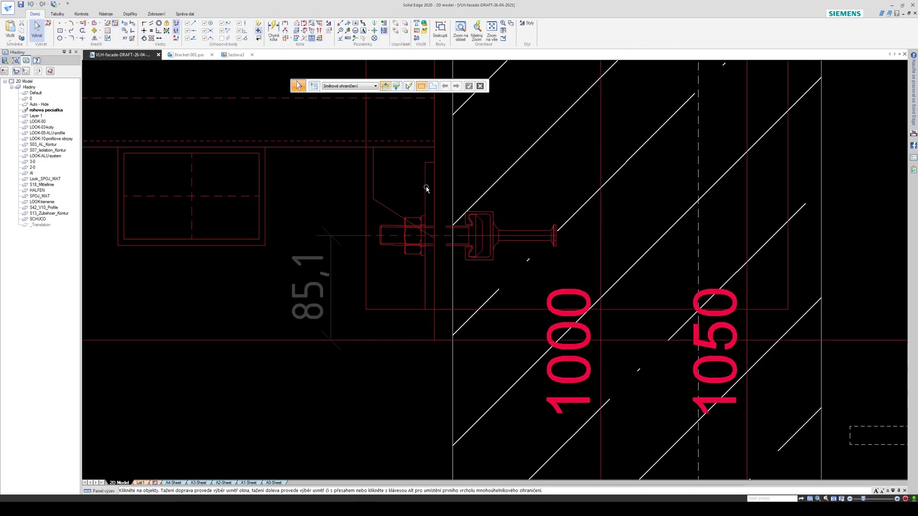
right_click(377, 344)
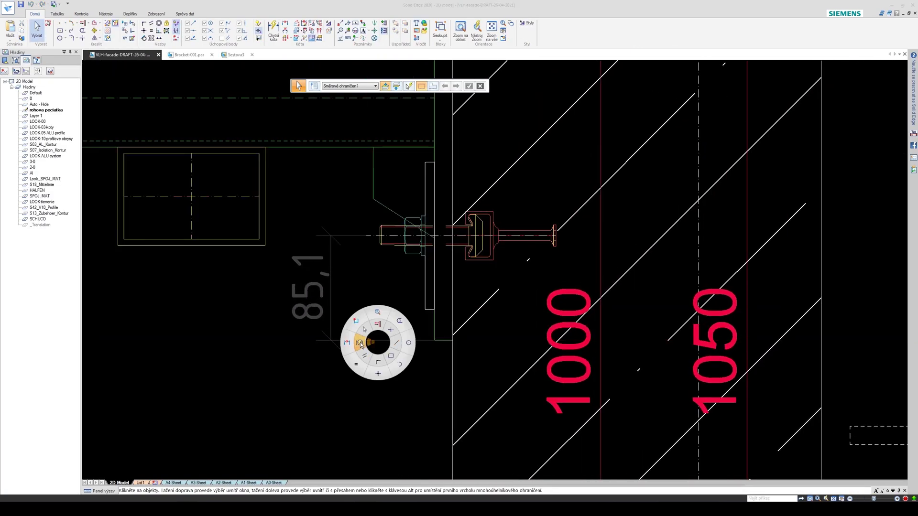
left_click(361, 344)
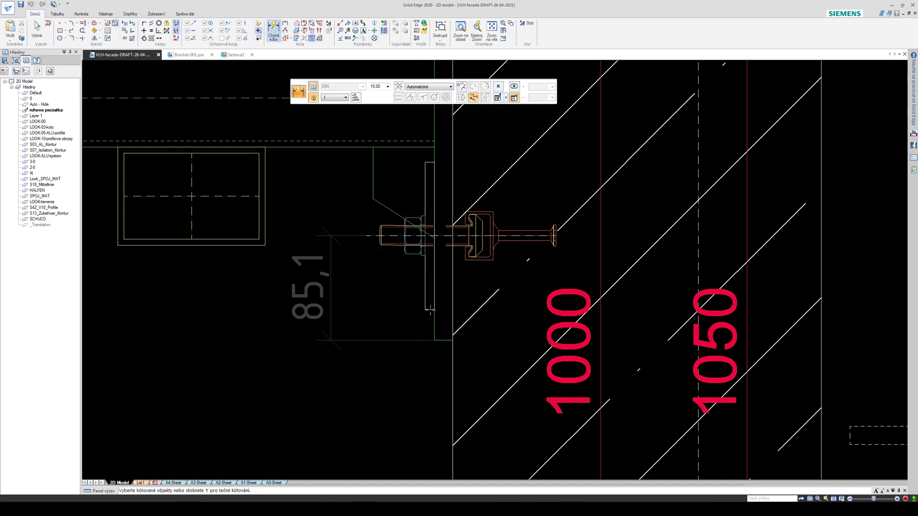
left_click(434, 196)
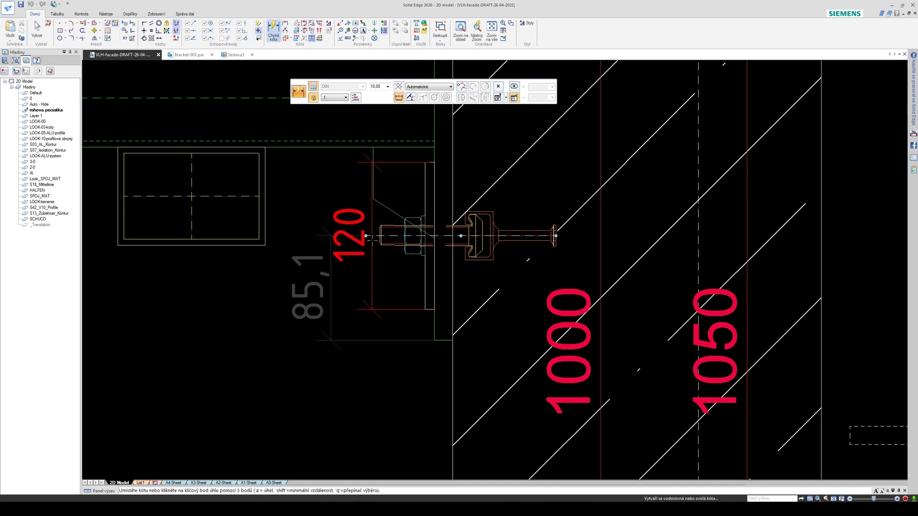
right_click(373, 275)
Step: Measure the thickness of the small plate under the lower anchor's nut and examine the detail around it
scroll(397, 307, "up", 3)
left_click(427, 320)
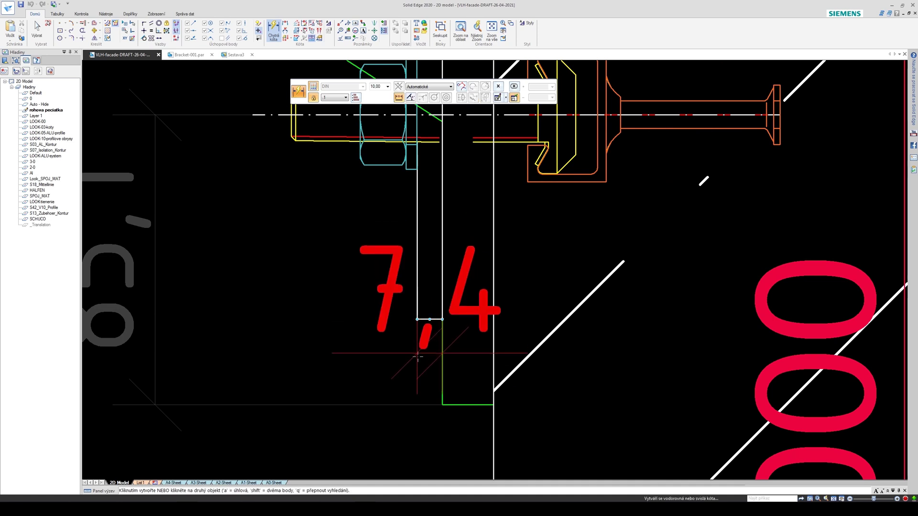
right_click(379, 349)
scroll(380, 349, "down", 1)
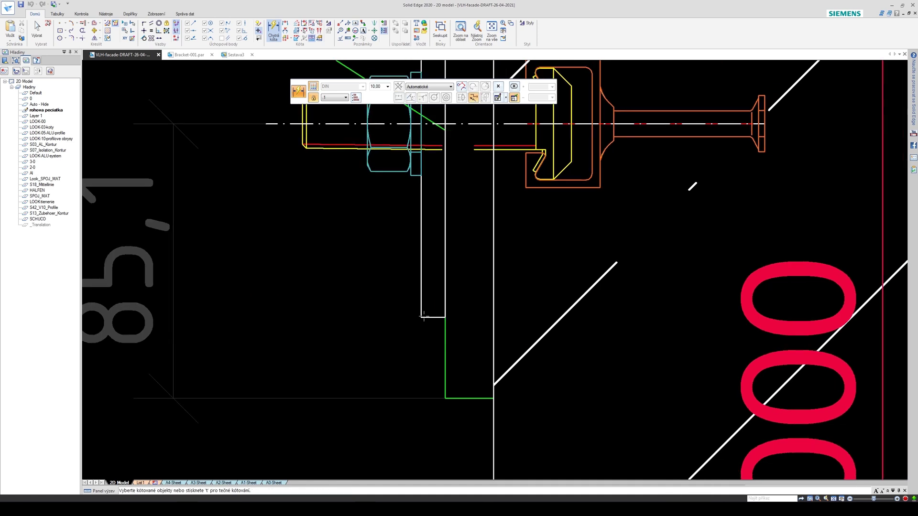
scroll(424, 317, "down", 3)
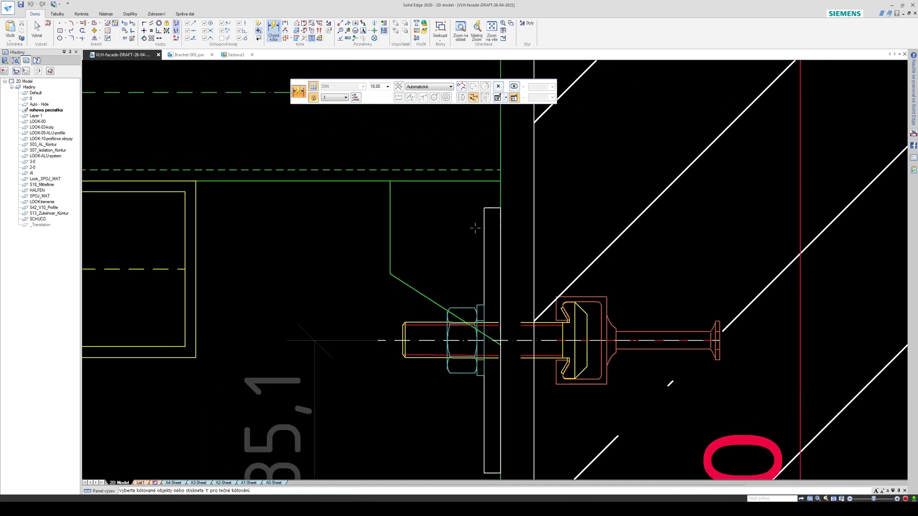
scroll(428, 269, "down", 3)
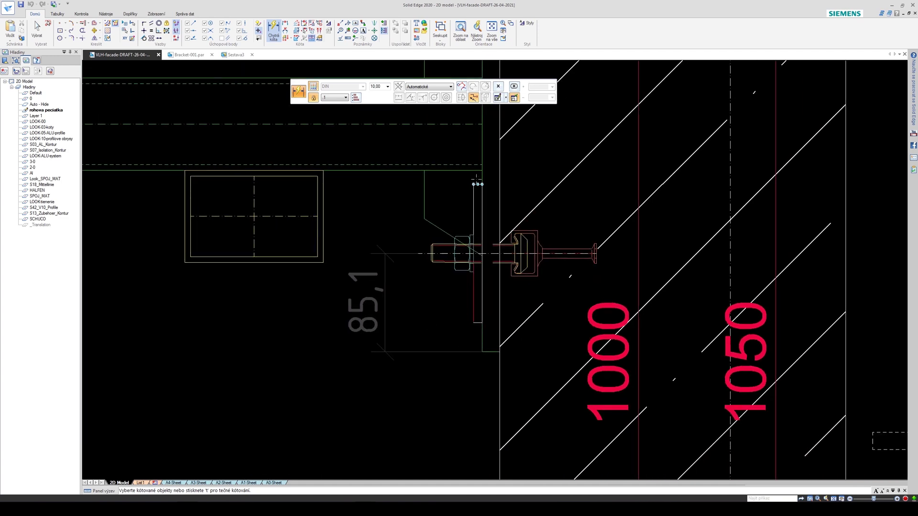
scroll(420, 302, "down", 2)
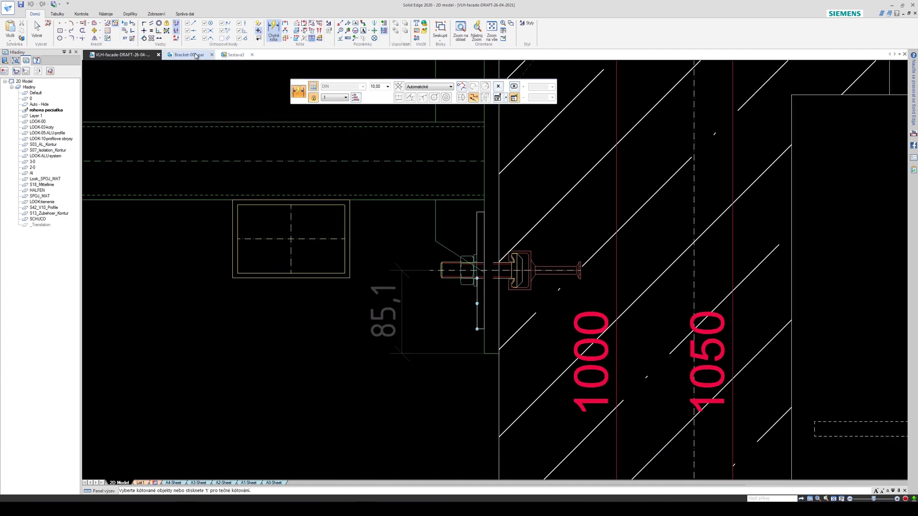
Step: In the Sestava3 assembly, begin creating a new part in place and agree to save the assembly first
left_click(230, 55)
scroll(513, 273, "down", 4)
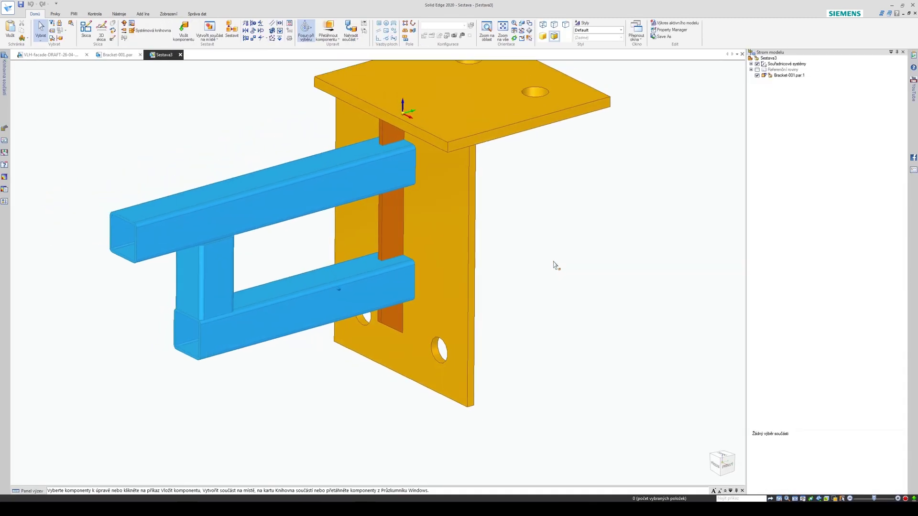
middle_click_drag(387, 330, 507, 261)
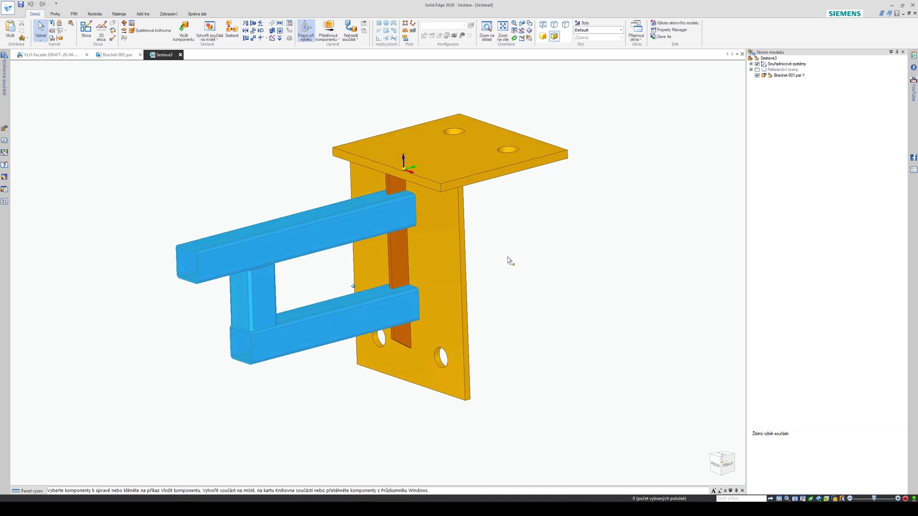
left_click(789, 76)
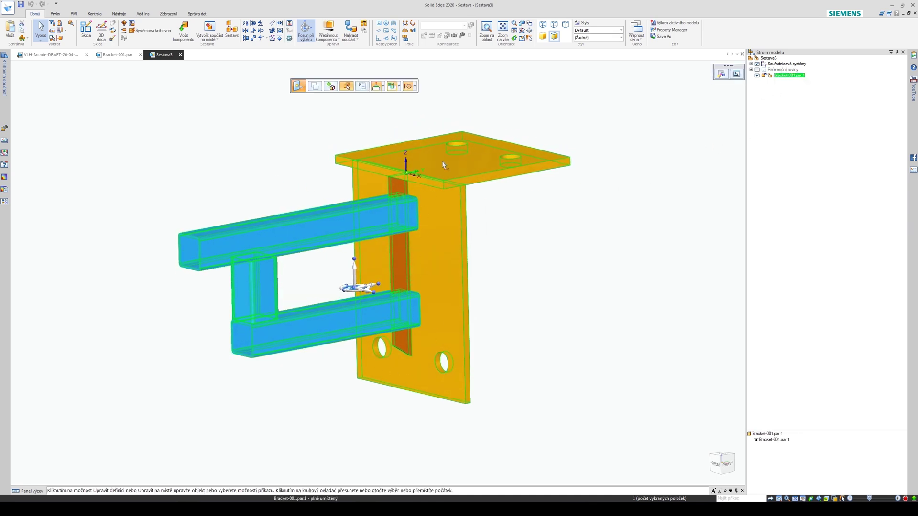
middle_click_drag(500, 302, 504, 311)
left_click(504, 302)
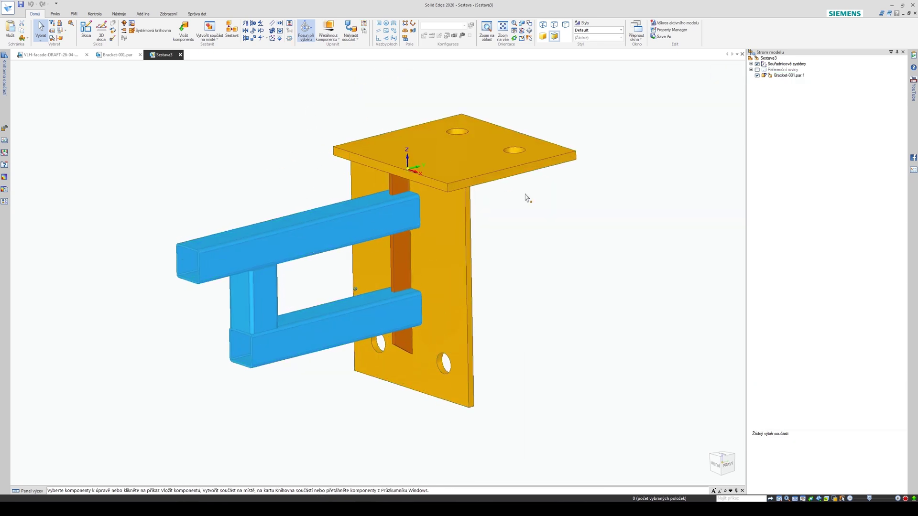
right_click(576, 245)
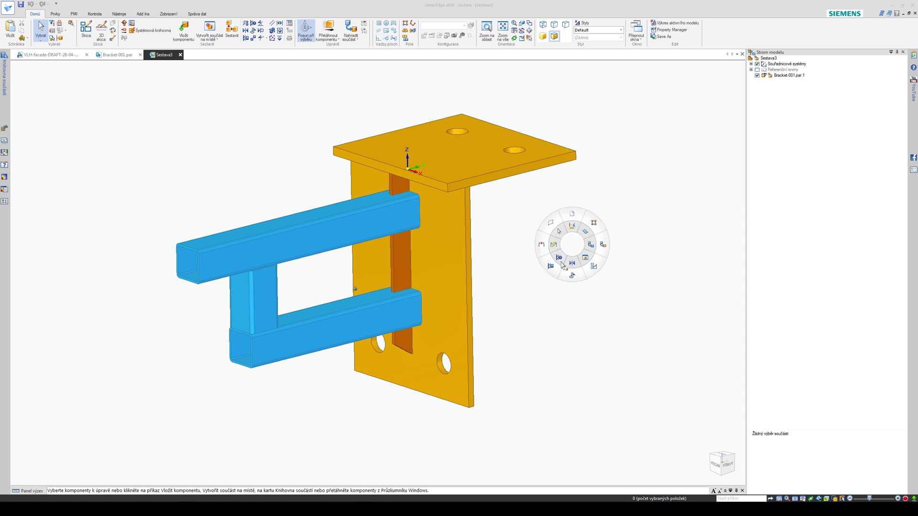
left_click(585, 259)
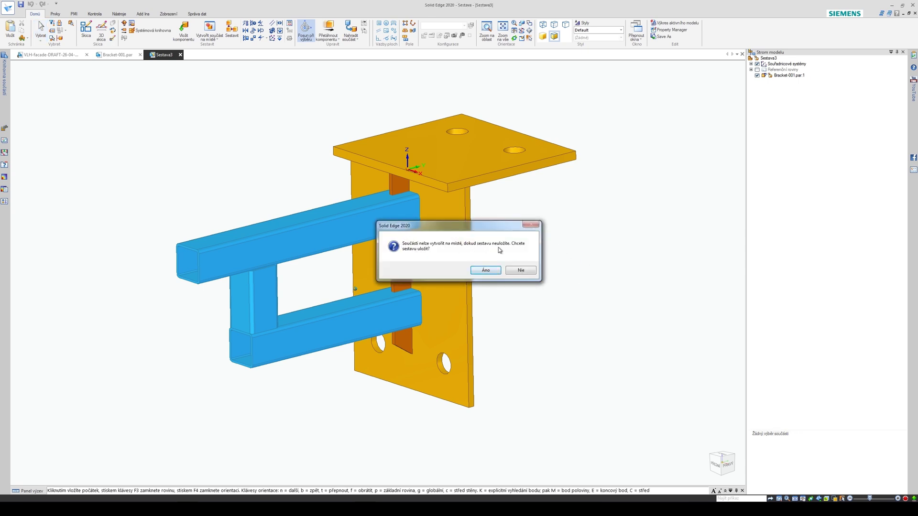
left_click(486, 271)
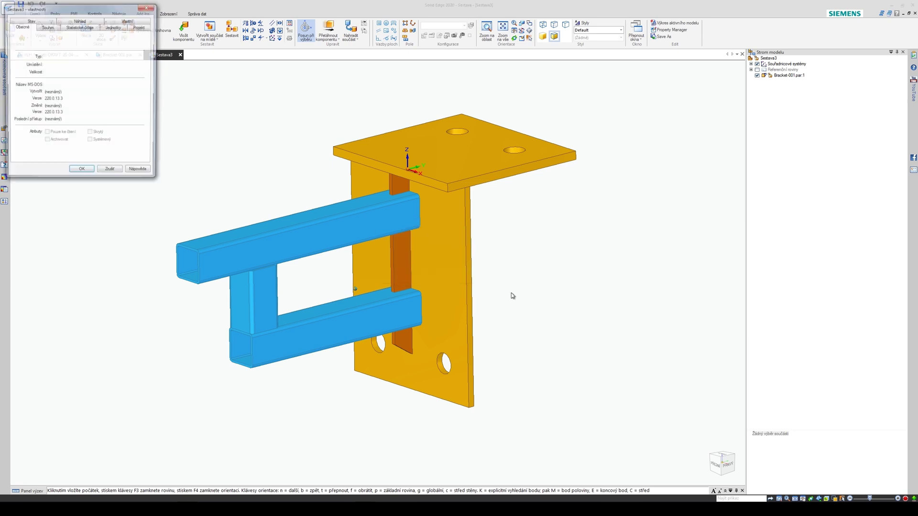
Step: Accept the assembly's file properties and save it as Bracket-001_assy
left_click(81, 172)
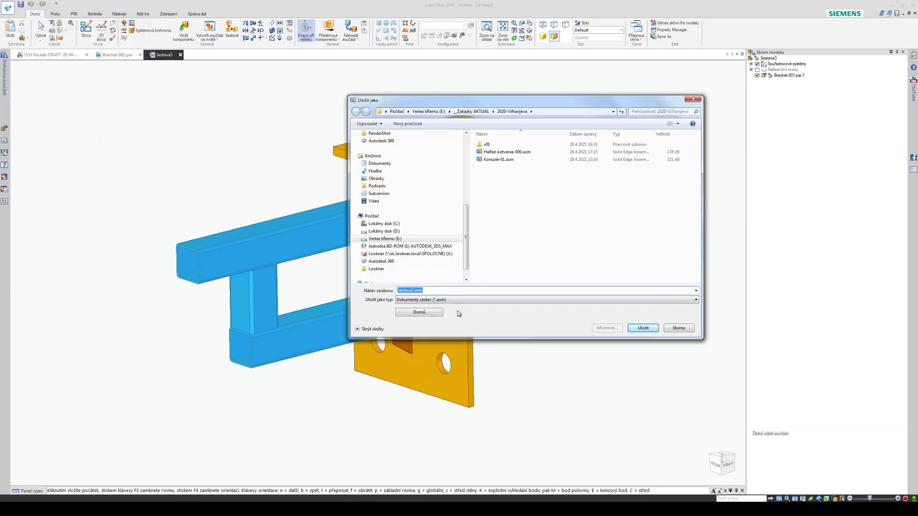
type("Bra")
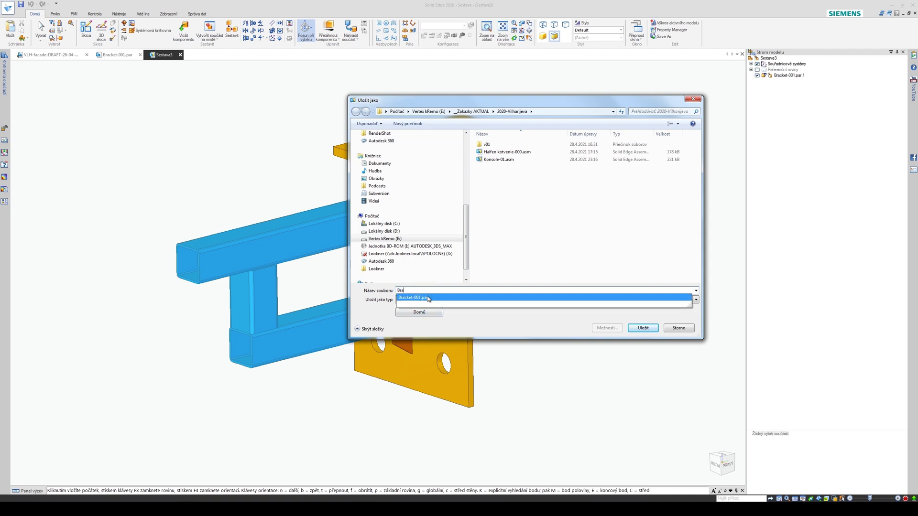
left_click(428, 298)
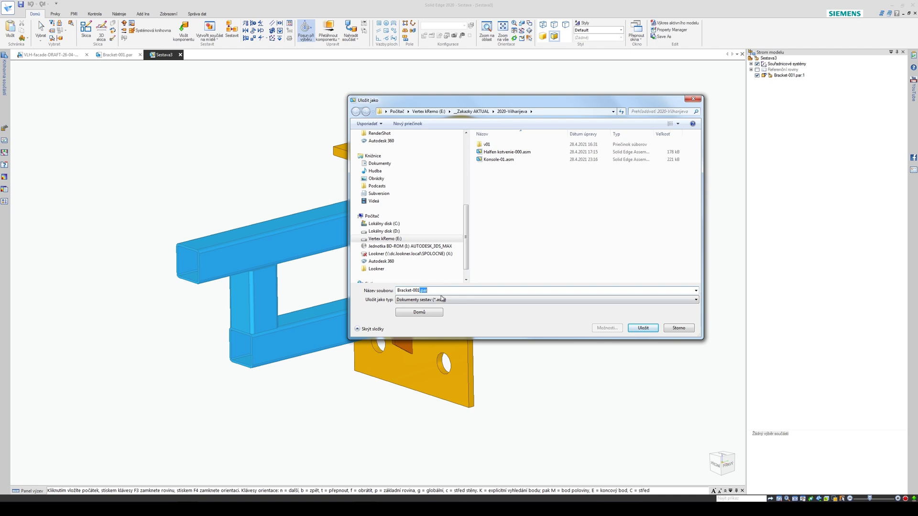
key("BackSpace")
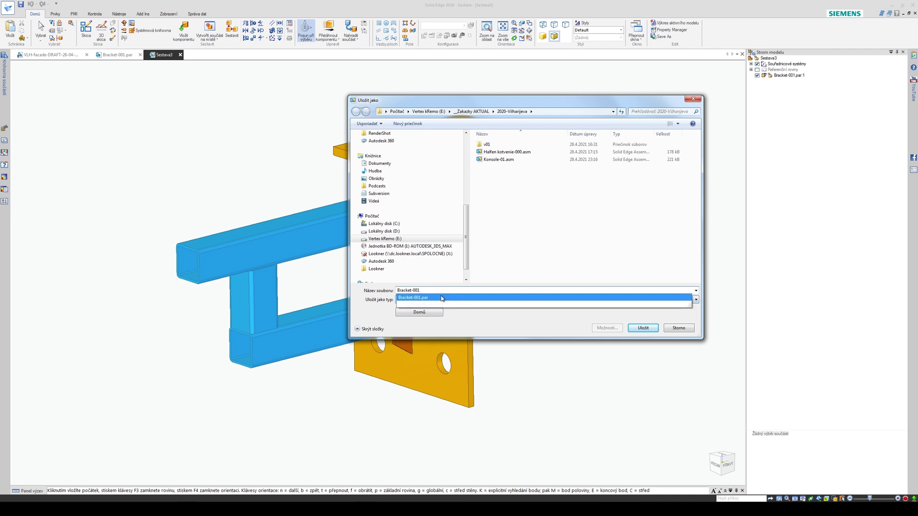
key("Escape")
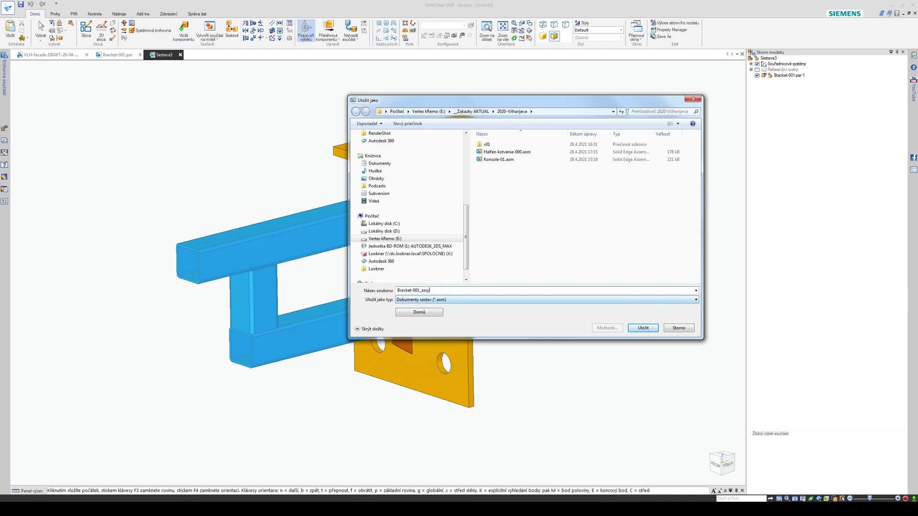
left_click(643, 328)
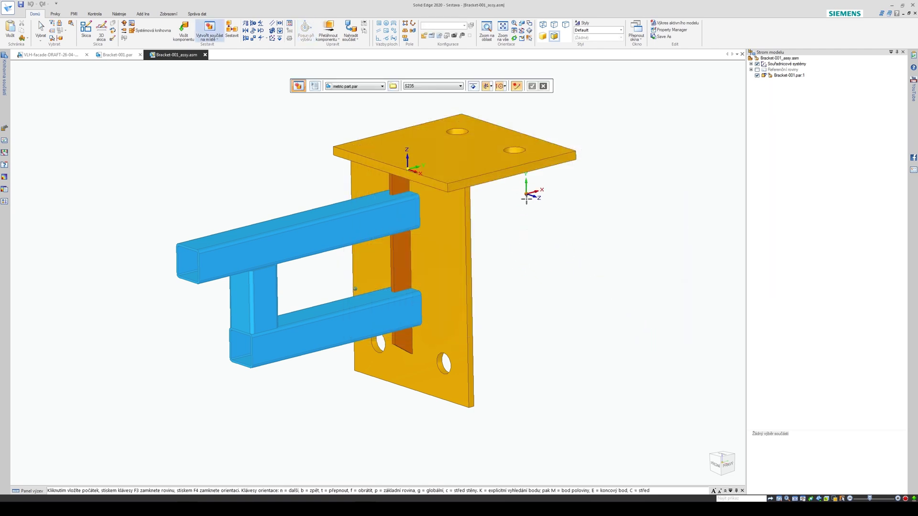
Step: Place the new part's origin graphically at the centre of the exposed lower hole in the bracket's vertical plate
middle_click_drag(508, 283, 515, 289)
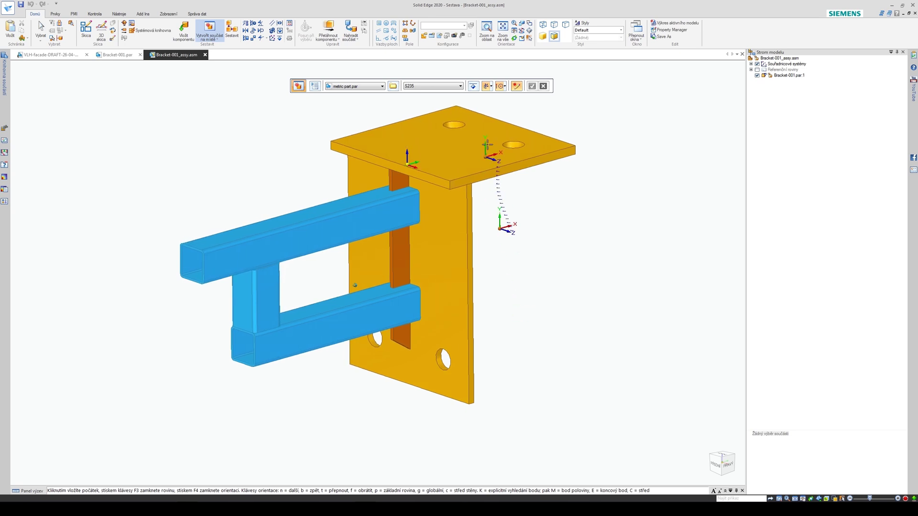
left_click(492, 87)
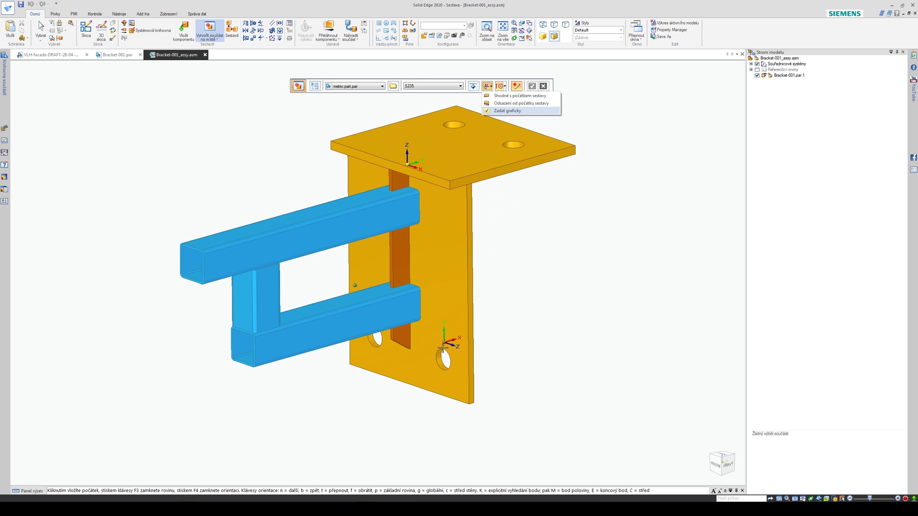
scroll(445, 353, "up", 5)
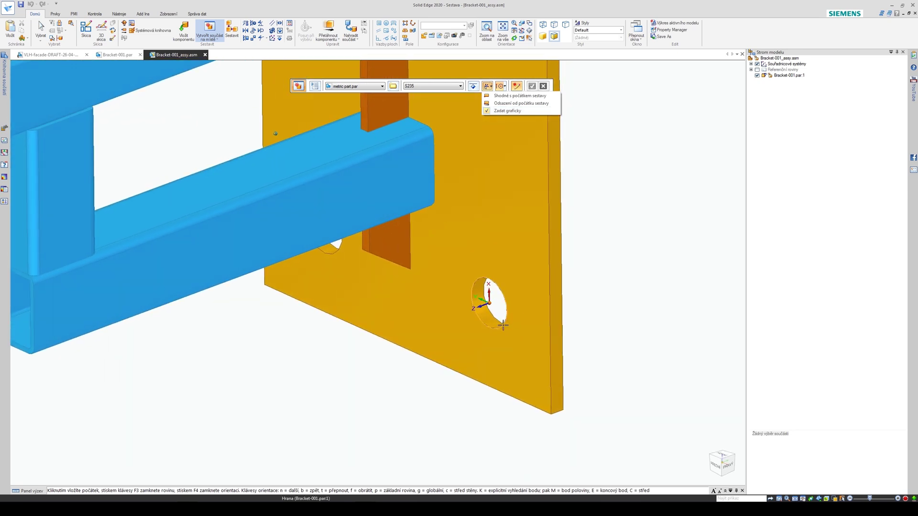
left_click(497, 329)
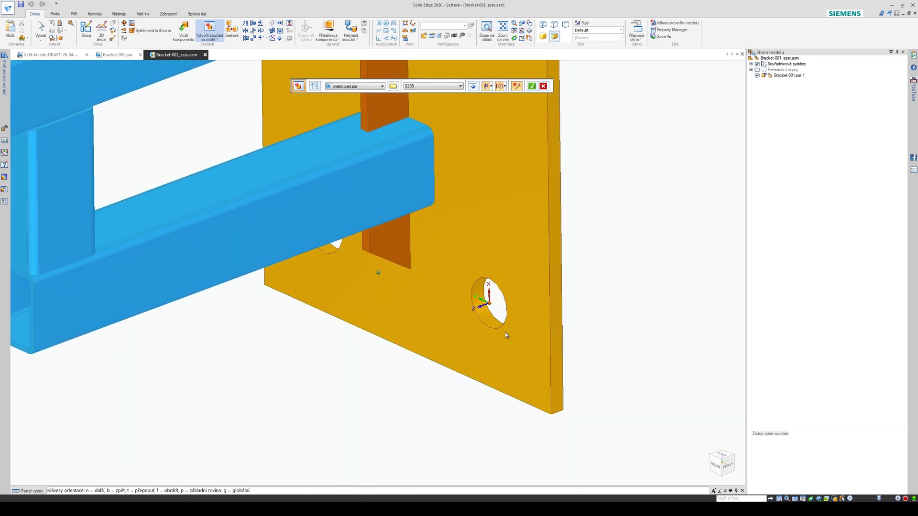
Step: Orient the new part's axes to match the assembly's, with Z pointing up, and accept the placement
middle_click_drag(505, 332, 518, 294)
key("n")
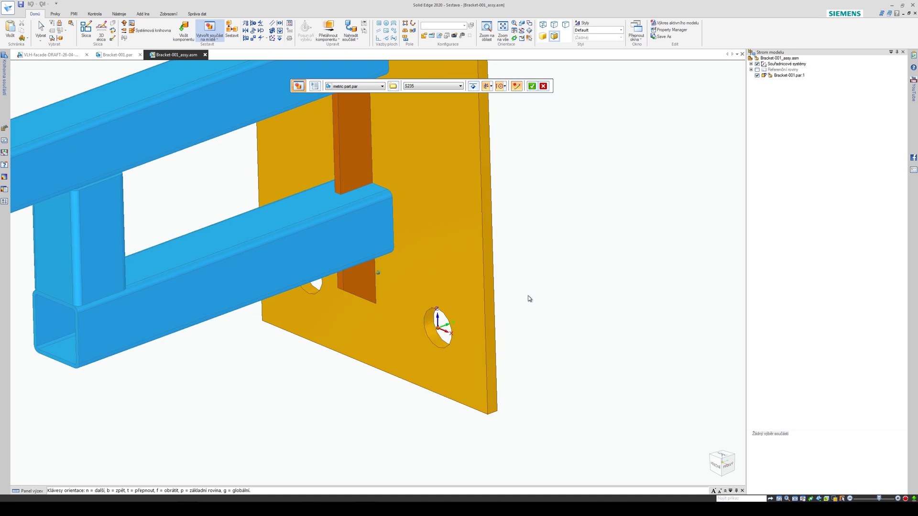
scroll(419, 362, "down", 4)
scroll(393, 377, "up", 1)
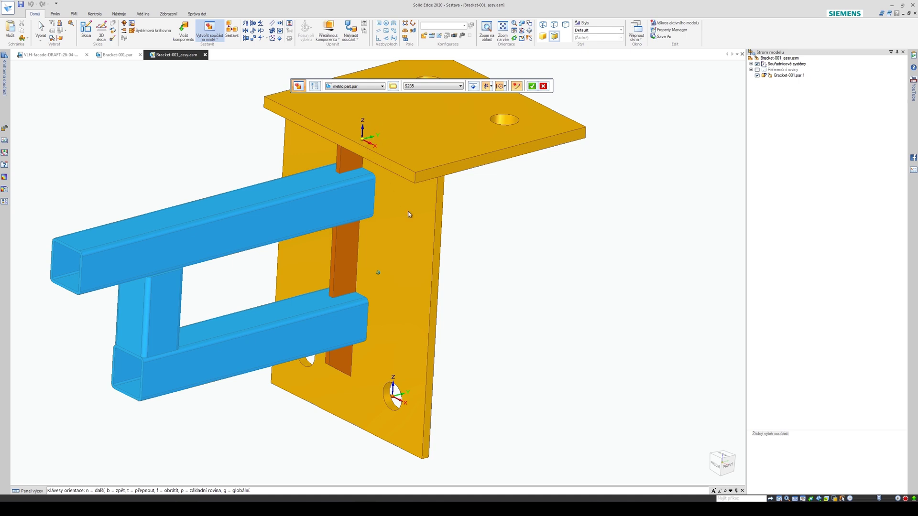
middle_click_drag(408, 405, 511, 313)
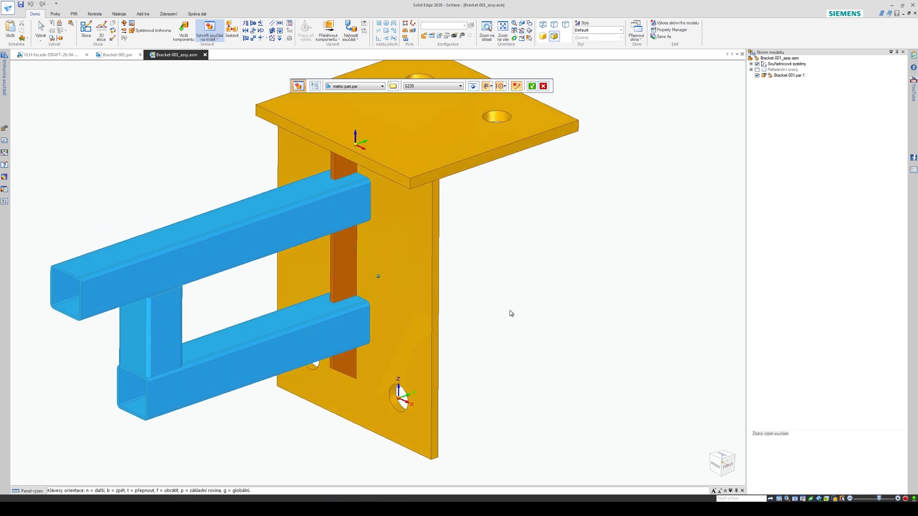
scroll(502, 317, "up", 4)
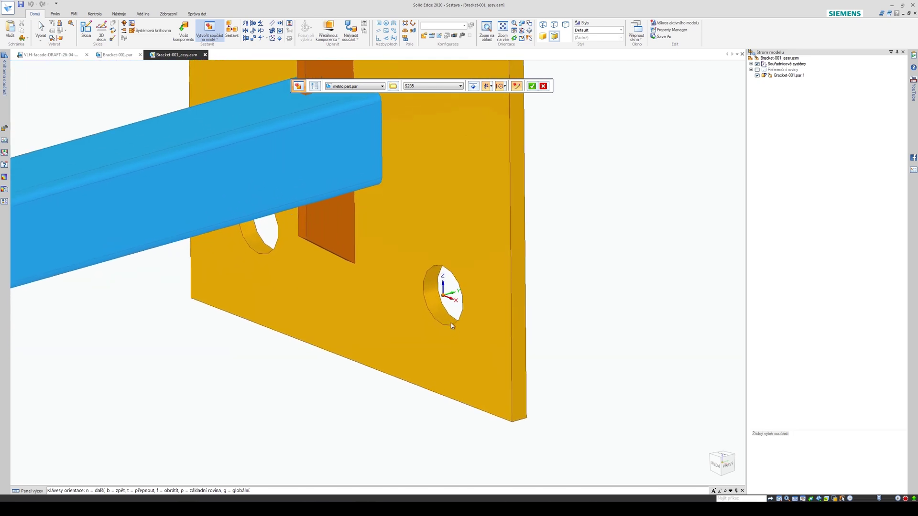
middle_click_drag(475, 311, 435, 318)
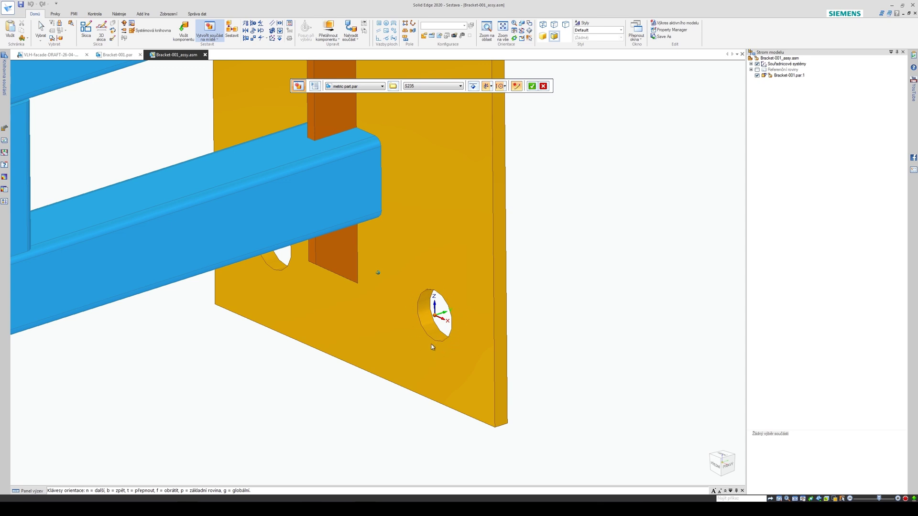
middle_click_drag(433, 347, 499, 98)
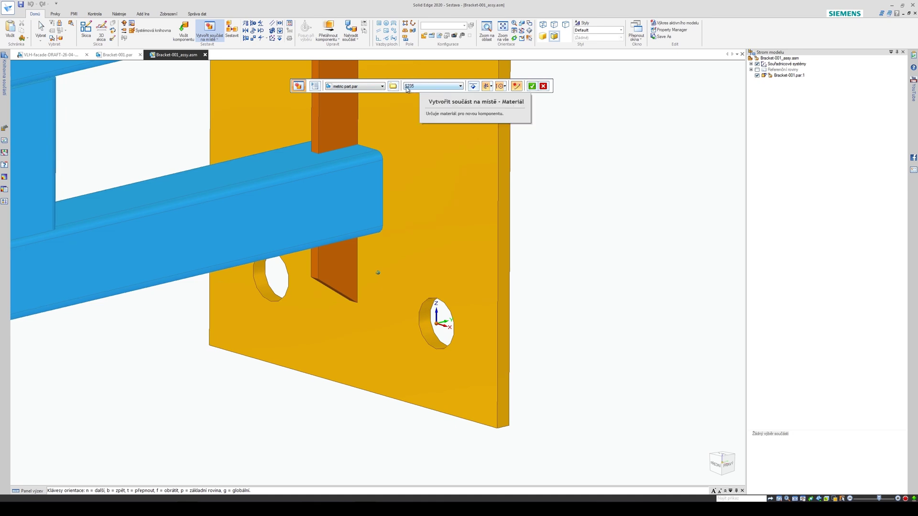
left_click(532, 86)
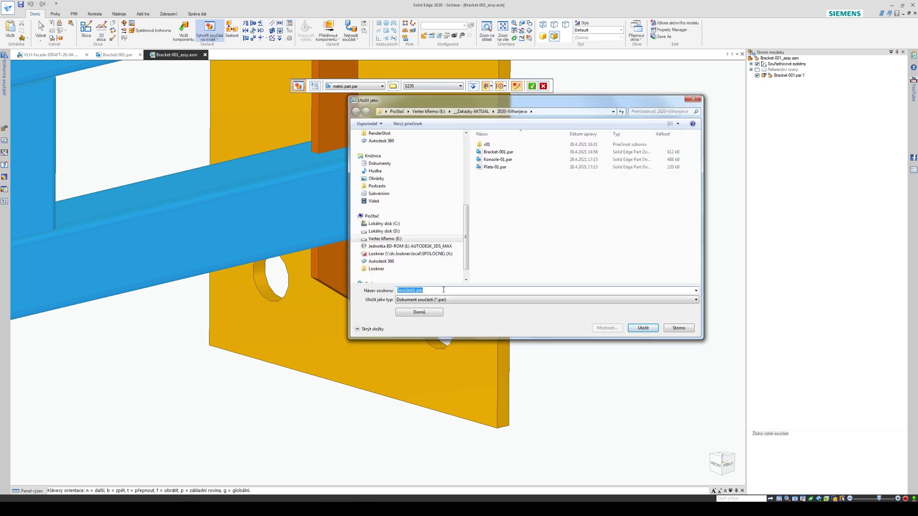
type("Plate-")
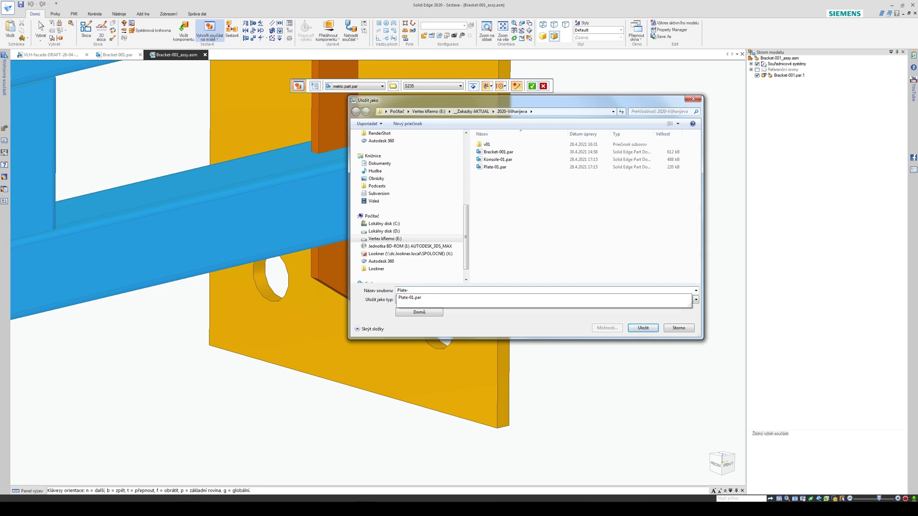
left_click(410, 298)
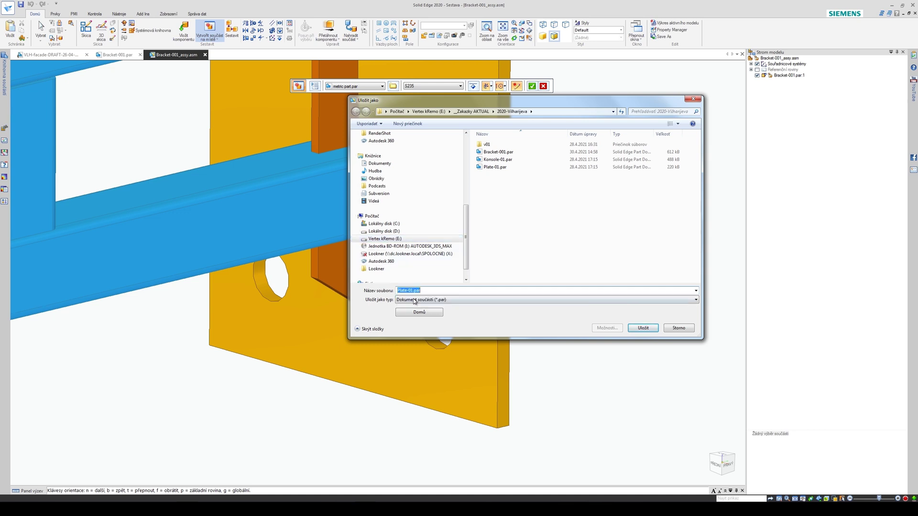
left_click(644, 329)
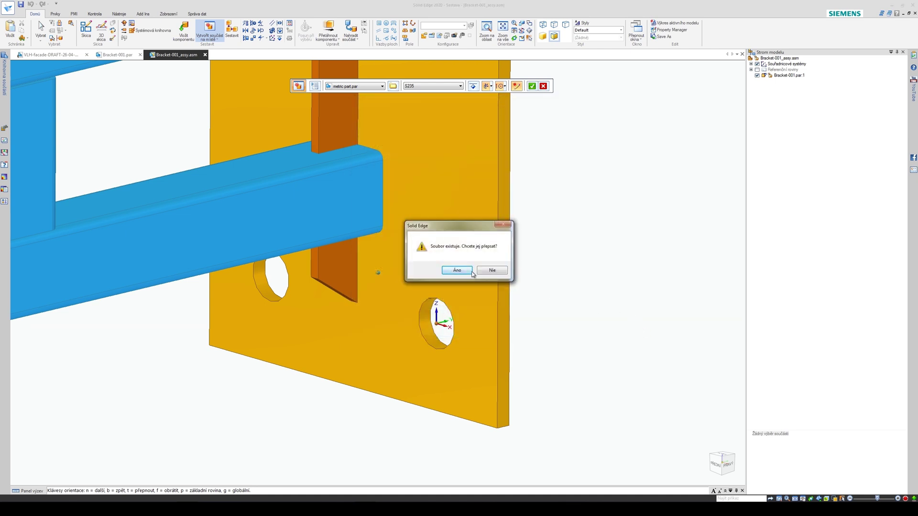
left_click(493, 271)
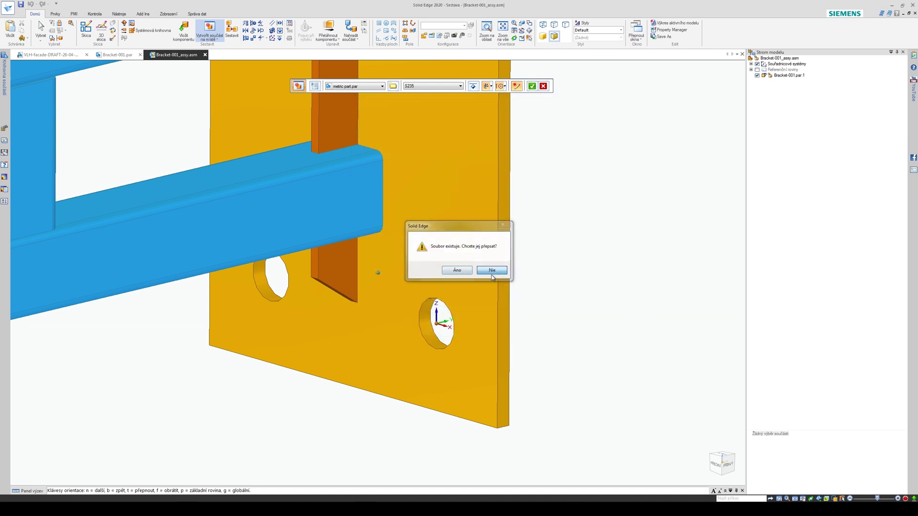
Step: Save the new part as Plate-02.par, basing its name on the existing Plate-01.par
left_click(500, 167)
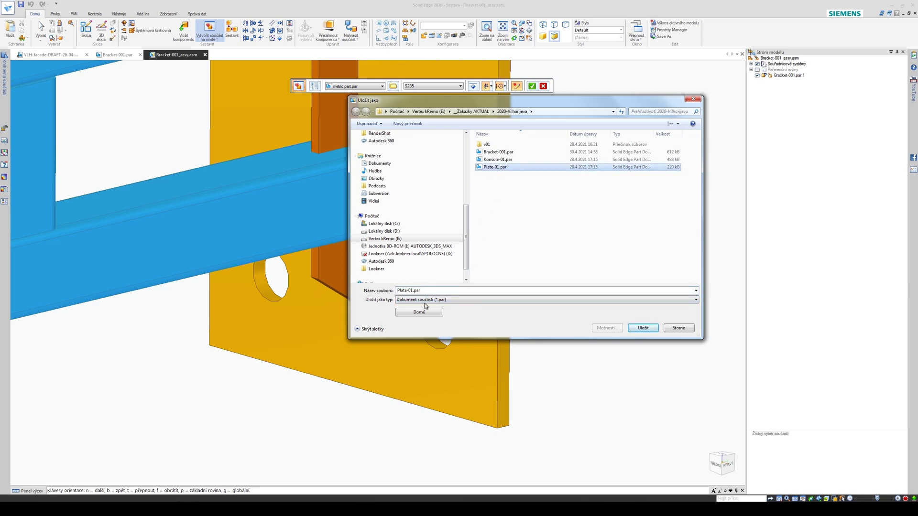
double_click(412, 290)
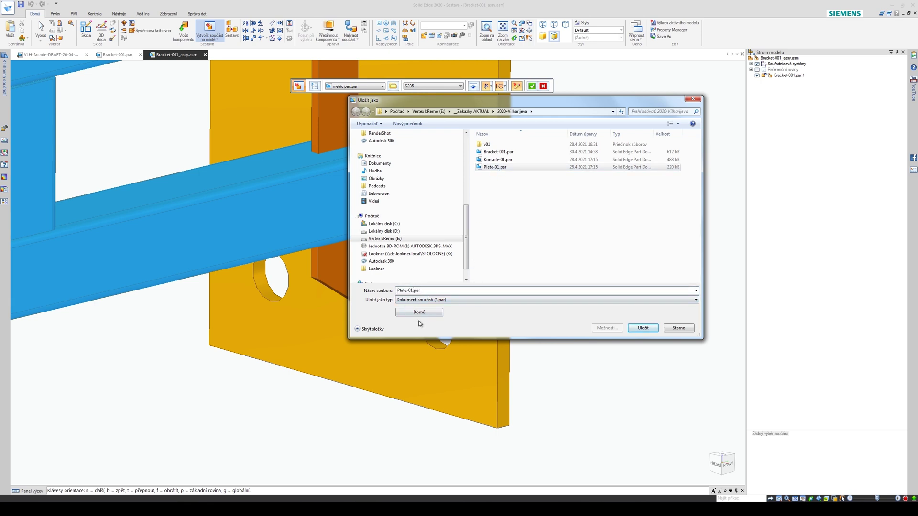
key("BackSpace")
type("2")
key("Return")
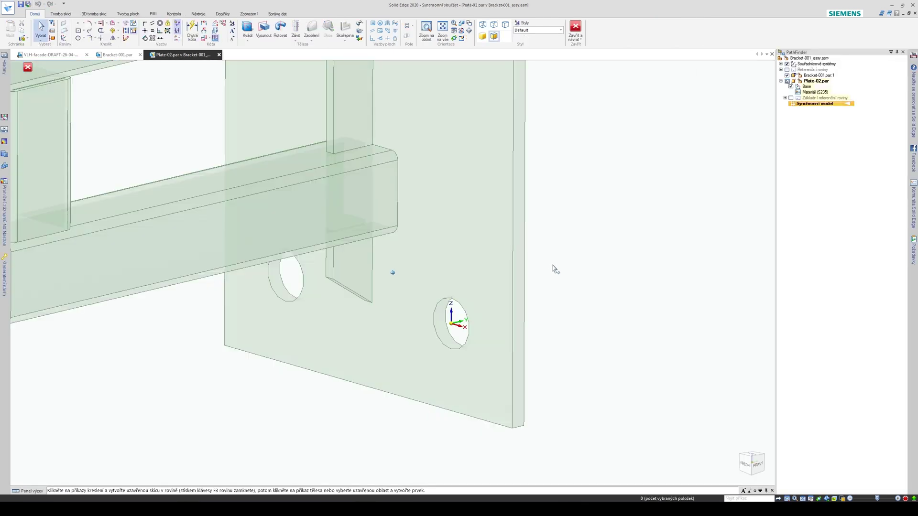
Step: Draw a centred 120 × 120 mm box base at the part's origin in the bracket's lower hole
middle_click_drag(553, 266, 561, 275)
scroll(560, 275, "down", 2)
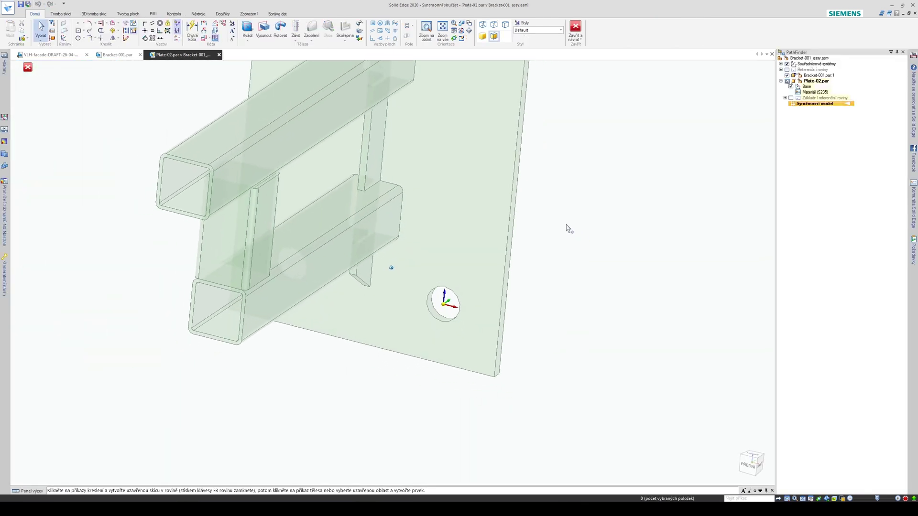
mouse_move(566, 226)
middle_mouse_down()
mouse_move(572, 240)
mouse_move(564, 235)
middle_mouse_up()
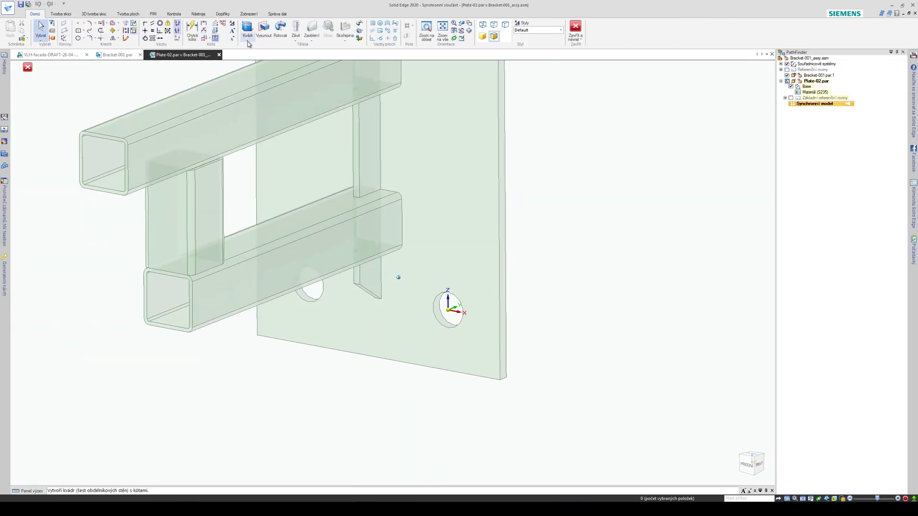
left_click(247, 29)
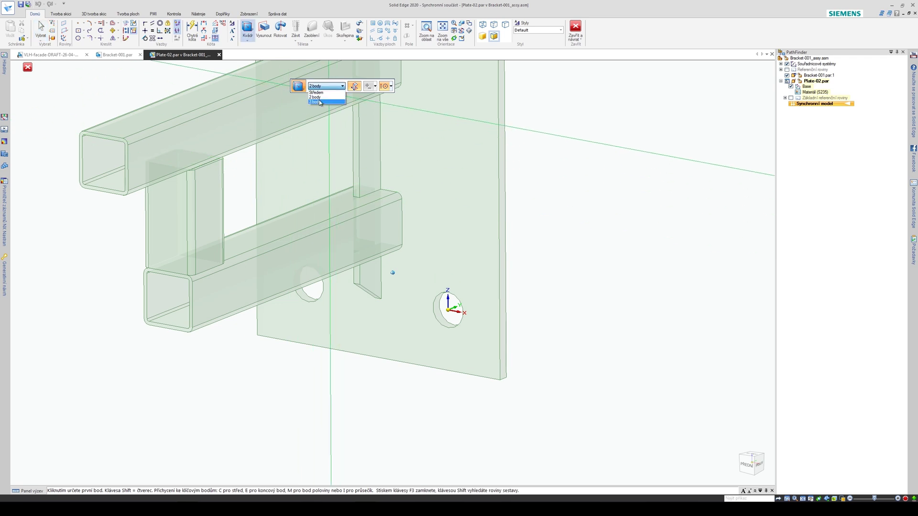
scroll(447, 318, "up", 4)
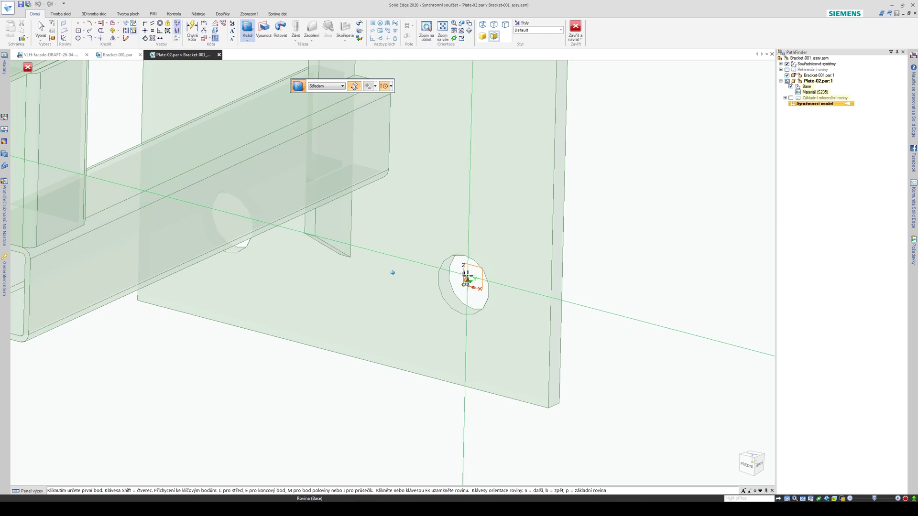
left_click(463, 285)
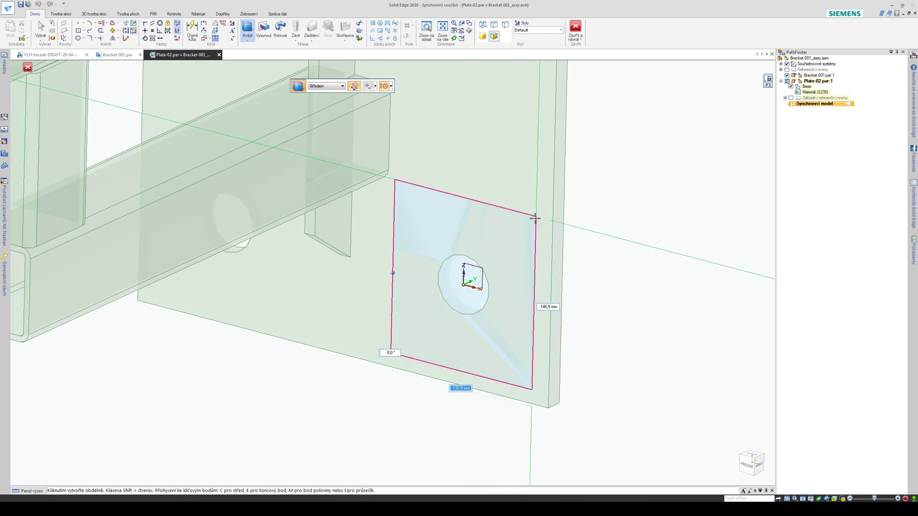
type("120")
key("Tab")
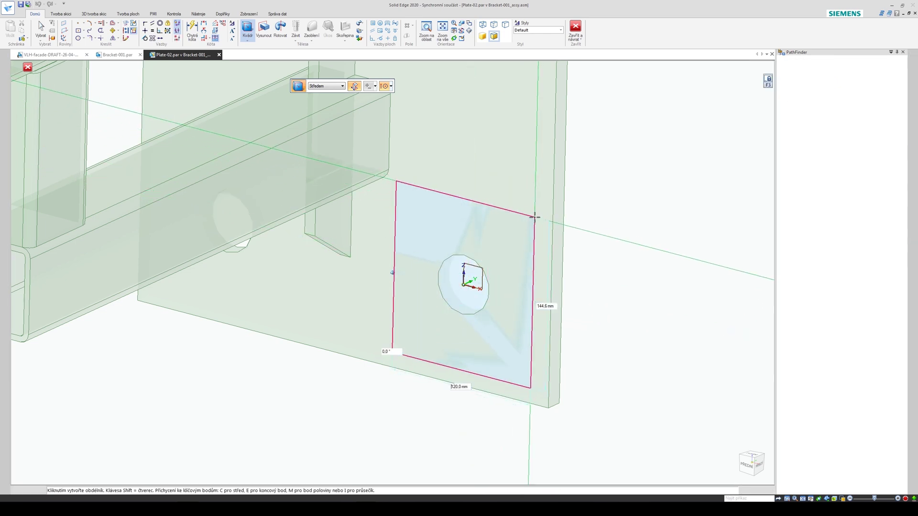
type("120")
key("Tab")
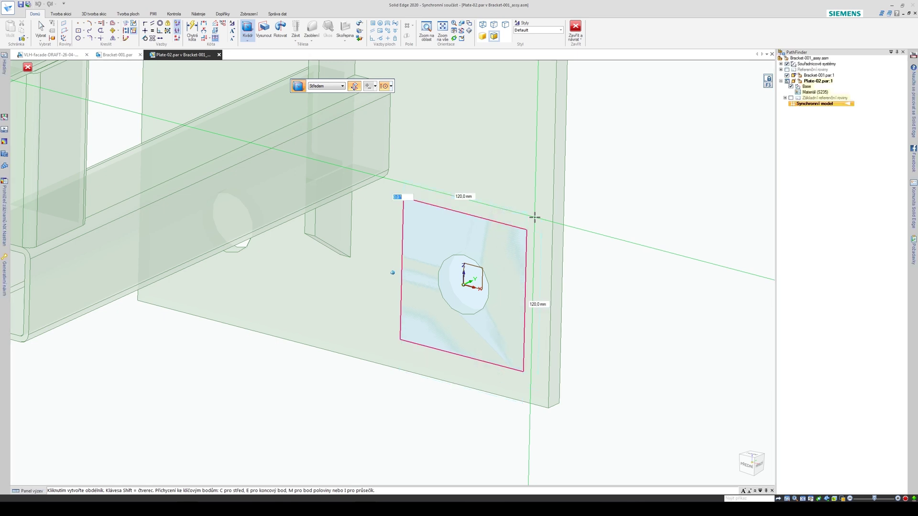
left_click(535, 218)
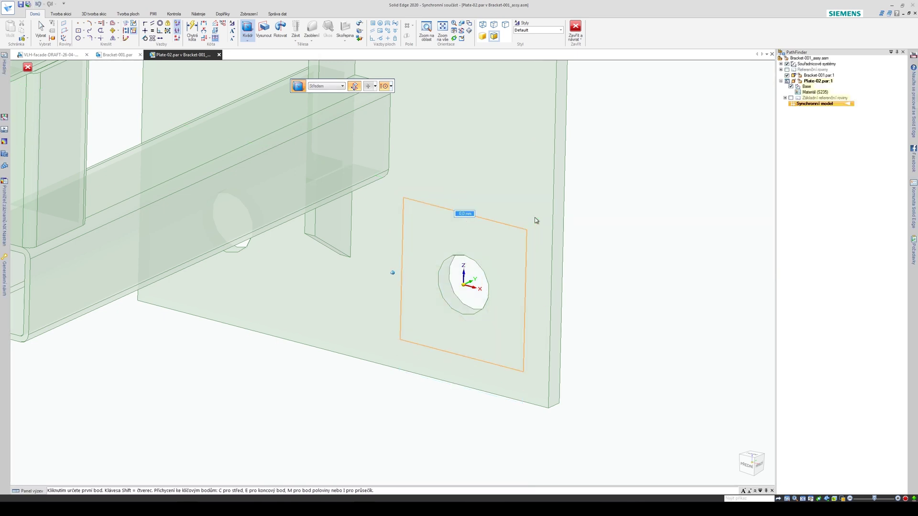
Step: Give the square plate a thickness of 8 mm, extending outward from the bracket's vertical plate
middle_click_drag(390, 334, 411, 332)
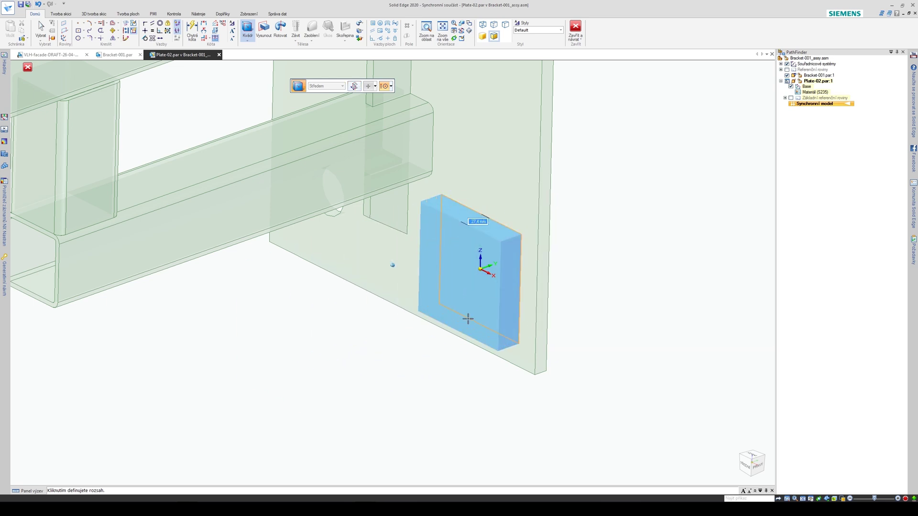
key("s")
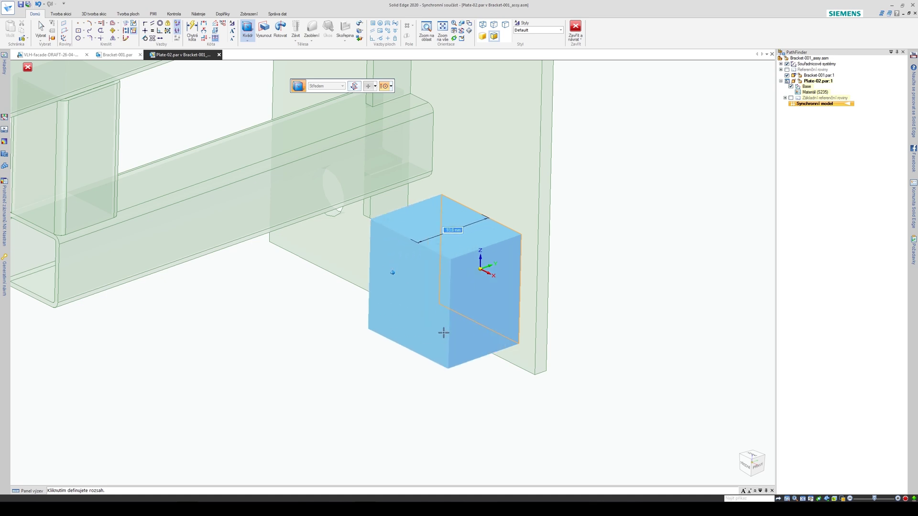
key("Return")
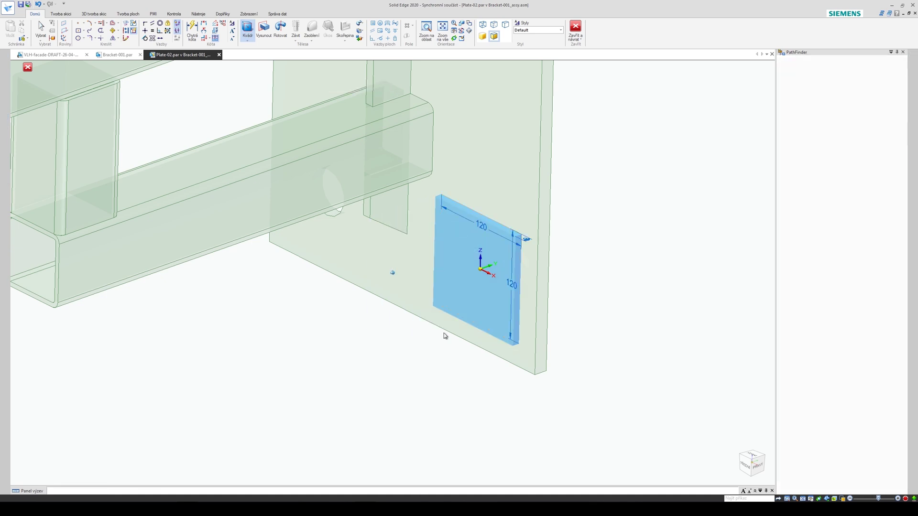
Step: Sketch a 17 mm diameter circle at the centre of the square plate's front face
middle_click_drag(443, 333, 589, 180)
scroll(563, 177, "up", 2)
scroll(560, 163, "up", 1)
right_click_drag(587, 182, 561, 211)
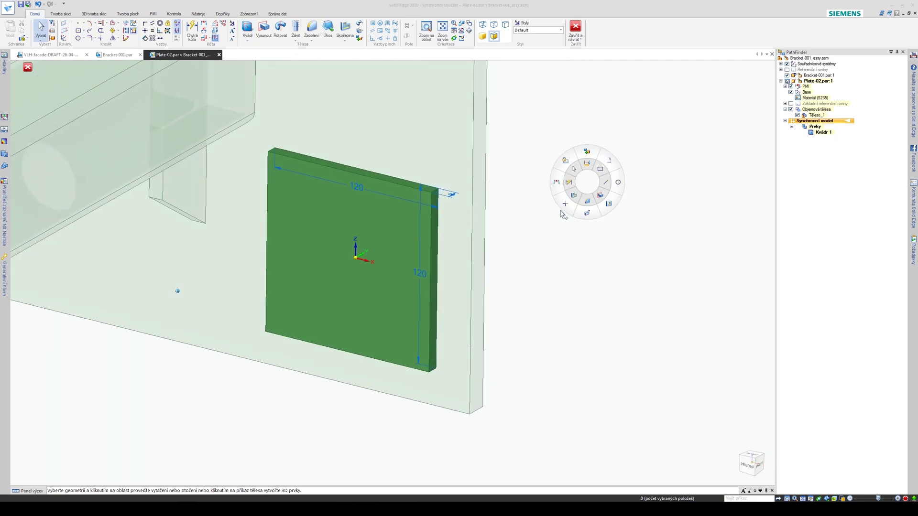
left_click(610, 205)
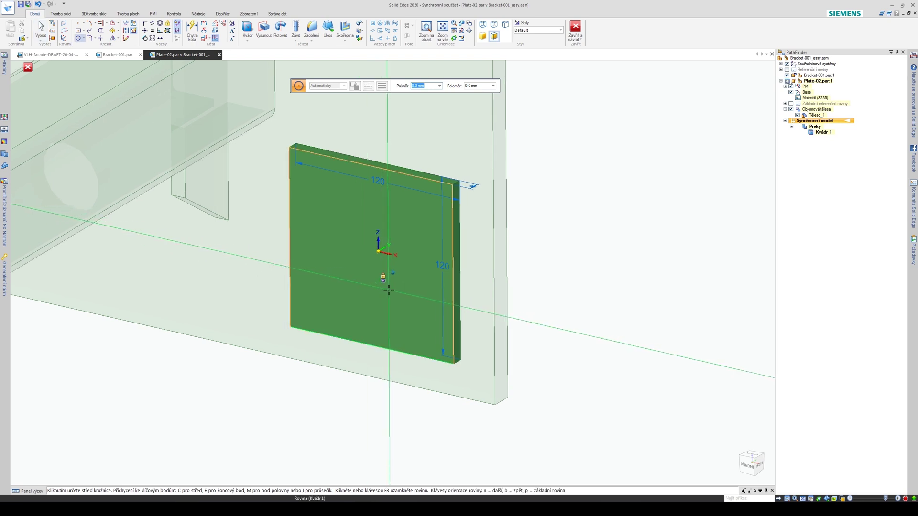
key("F3")
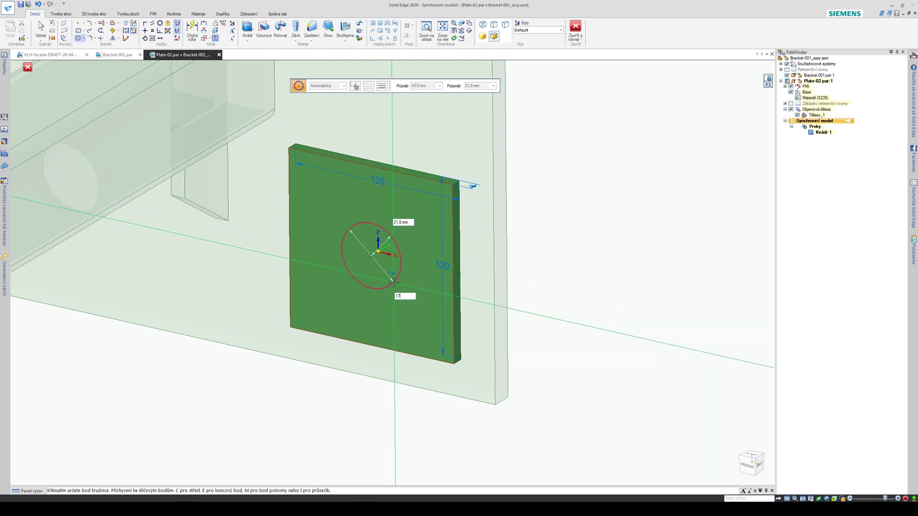
key("Return")
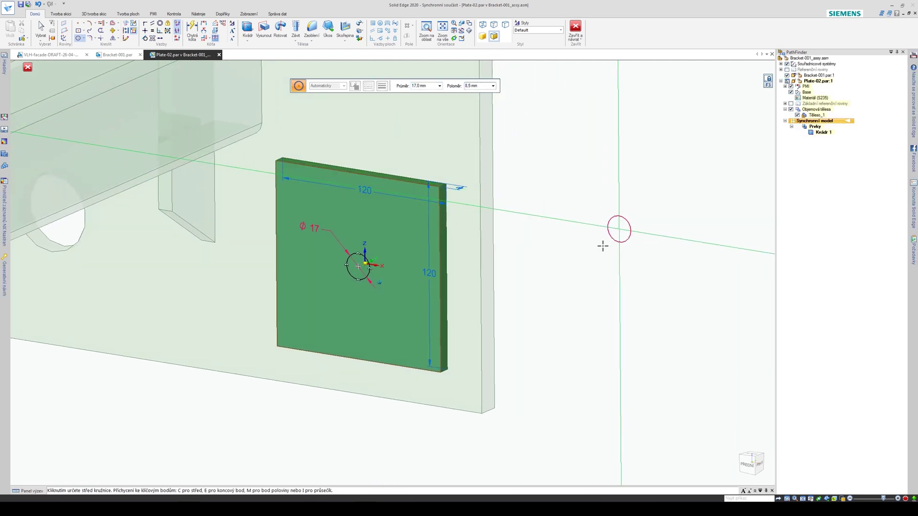
left_click(593, 231)
Step: Cut the circular region through the plate to make the bolt hole
scroll(416, 282, "up", 4)
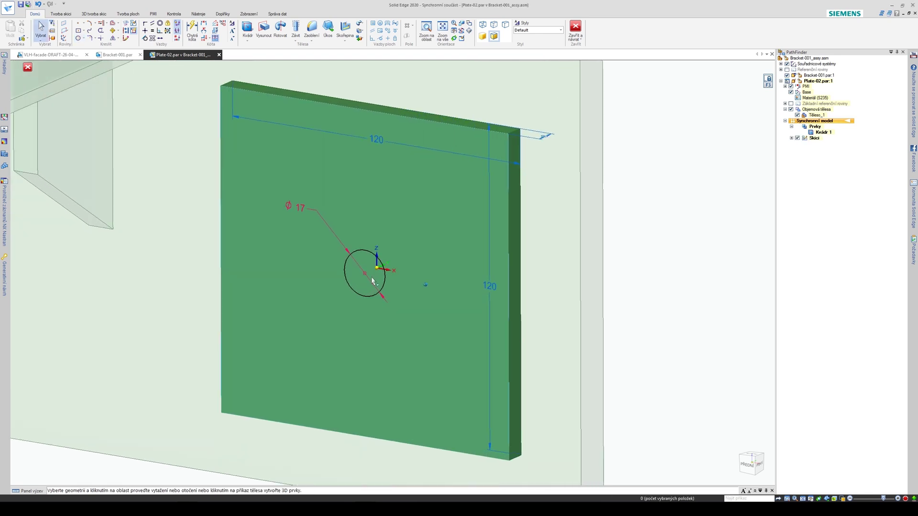
left_click(389, 300)
middle_click_drag(388, 300, 389, 311)
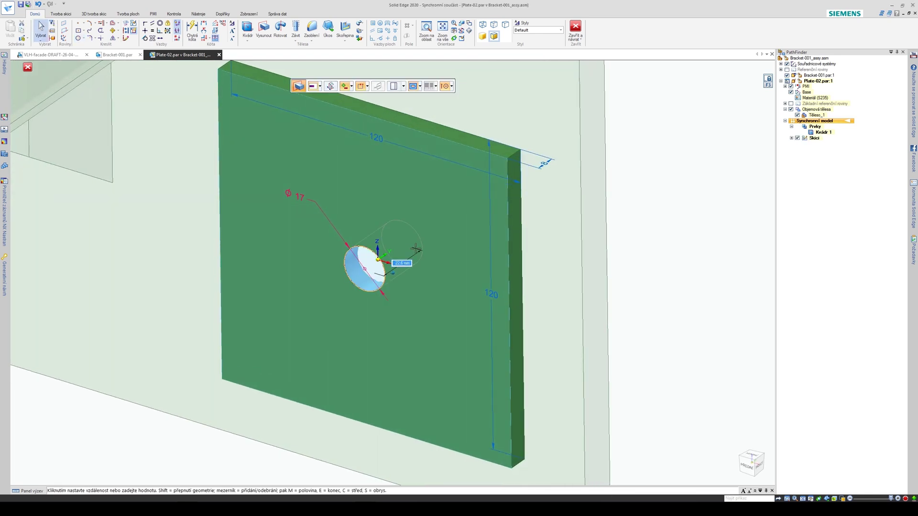
left_click(461, 278)
scroll(549, 283, "down", 5)
middle_click_drag(550, 283, 438, 310)
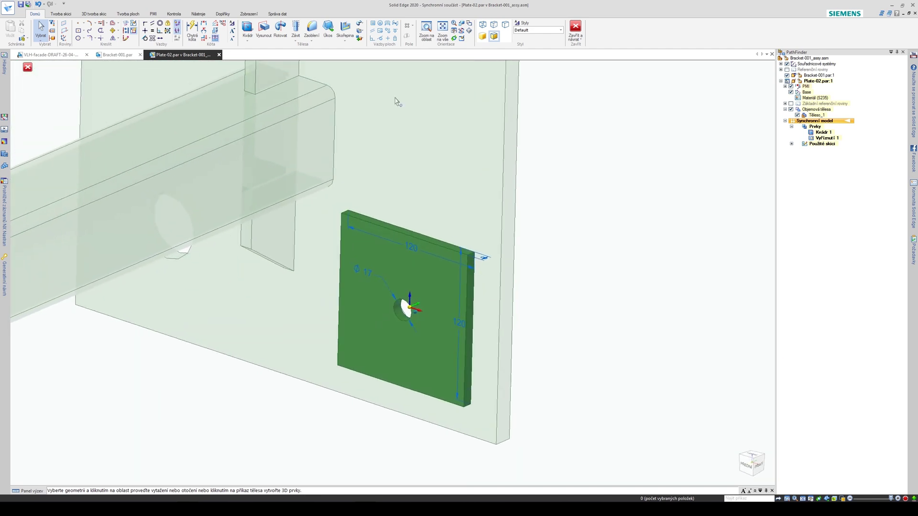
Step: Paint the plate's body Orange, replacing existing face styles, and close the part to return to the assembly
left_click(253, 14)
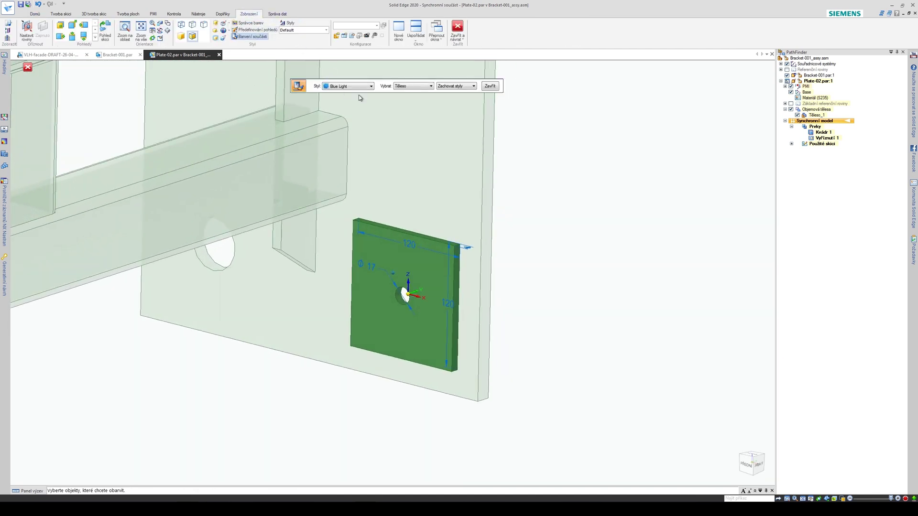
left_click(371, 86)
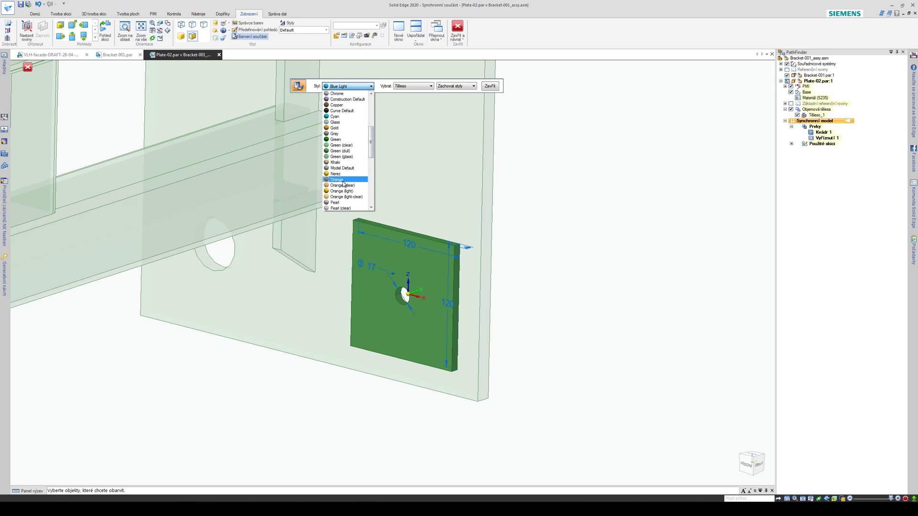
left_click(344, 180)
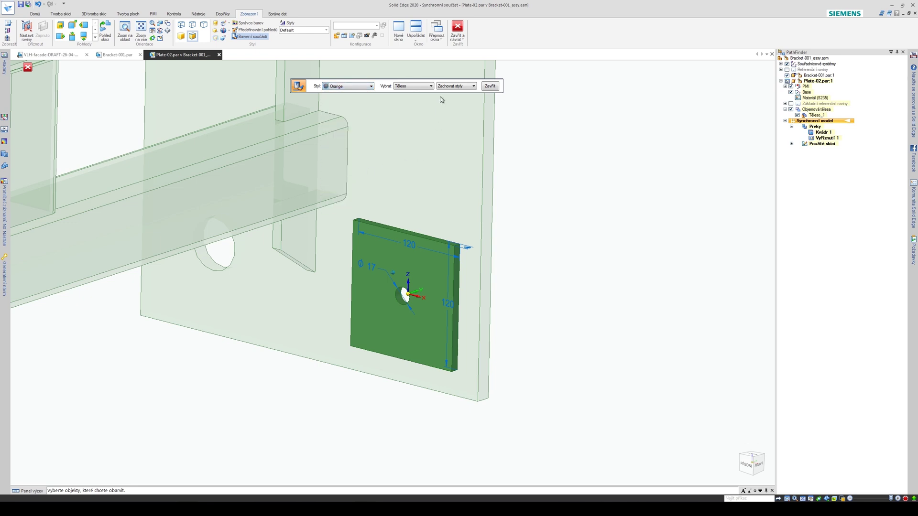
left_click(438, 274)
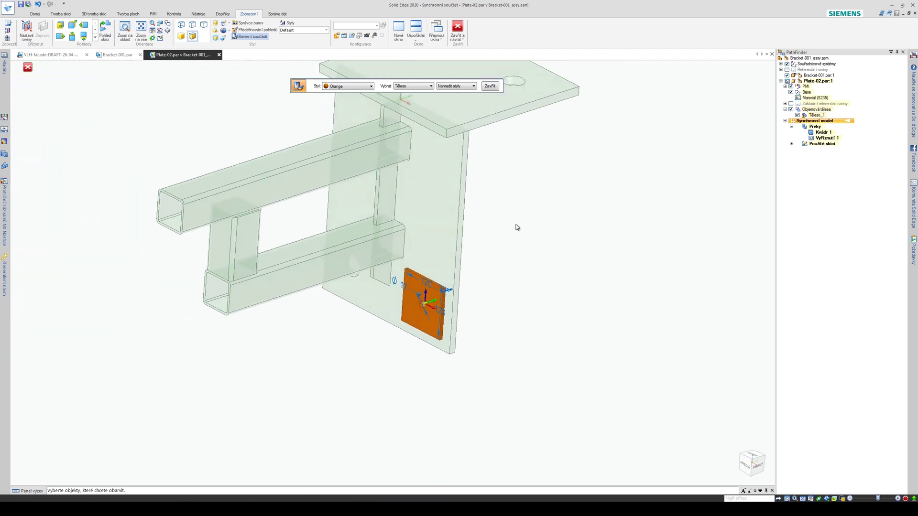
left_click(458, 34)
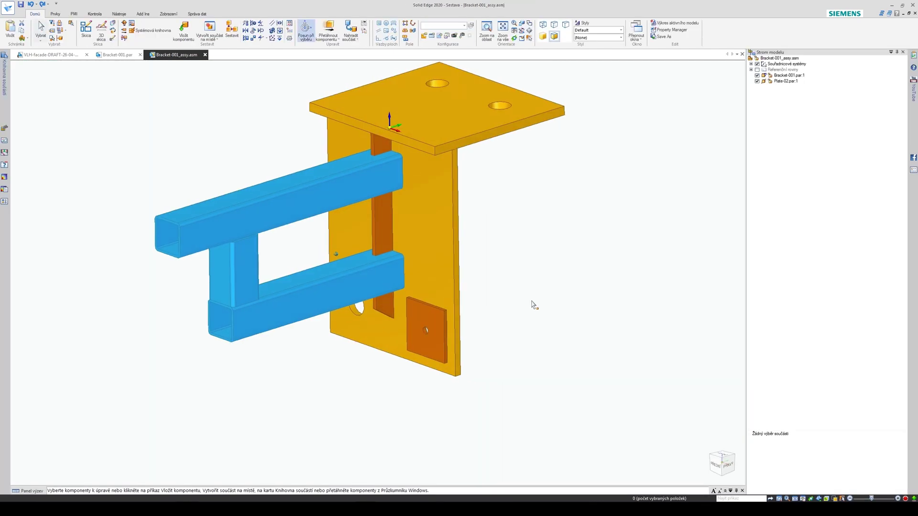
Step: Inspect the orange plate's fit over the lower hole of the bracket in the assembly
scroll(383, 347, "up", 1)
middle_click_drag(387, 348, 478, 361)
scroll(427, 349, "up", 3)
middle_click_drag(530, 347, 394, 394)
scroll(347, 347, "up", 1)
scroll(416, 356, "down", 2)
left_click(414, 374)
scroll(430, 373, "up", 2)
mouse_move(504, 292)
middle_mouse_down()
mouse_move(506, 263)
mouse_move(503, 296)
mouse_move(507, 285)
middle_mouse_up()
left_click(498, 272)
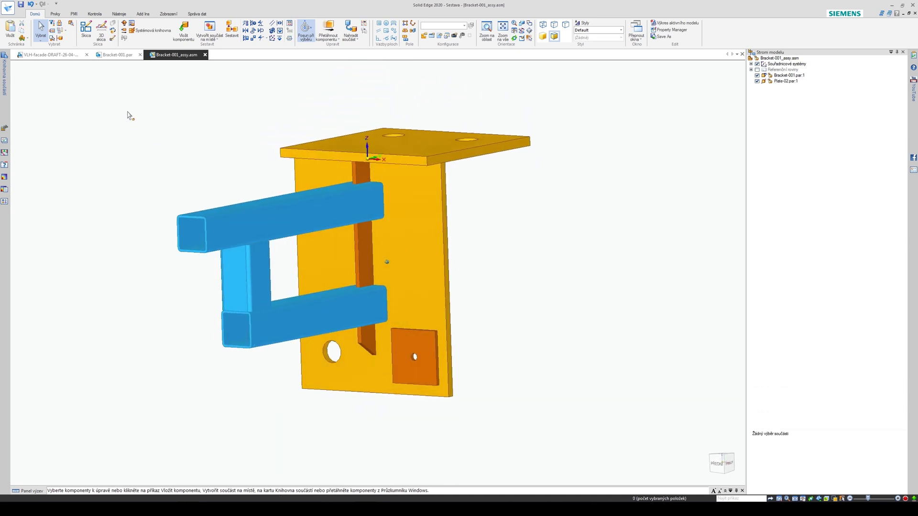
Step: Examine the anchor bolt, nut and embedded channel beside the bracket plate in the facade draft
left_click(44, 55)
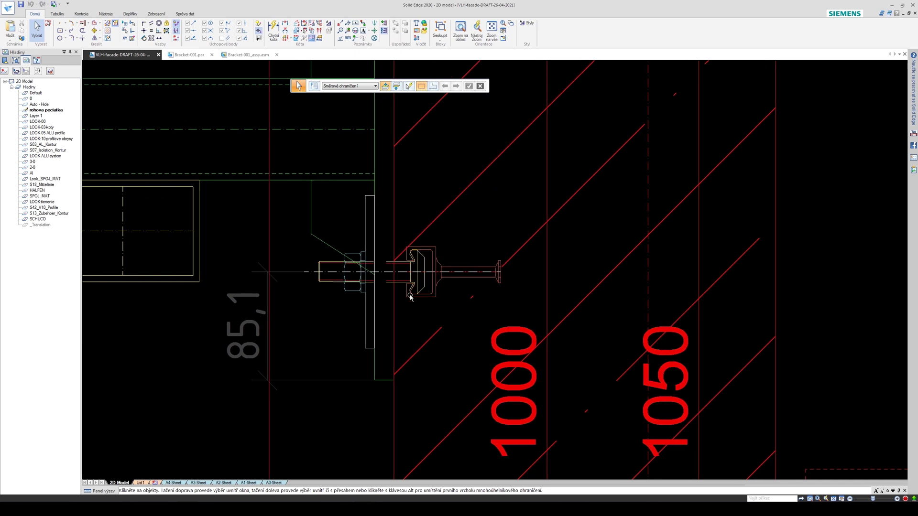
scroll(458, 282, "down", 1)
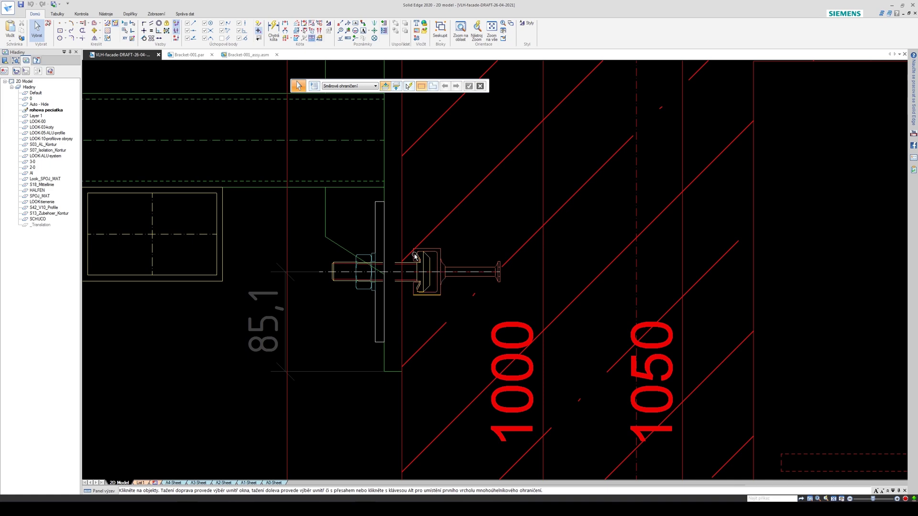
scroll(421, 253, "down", 4)
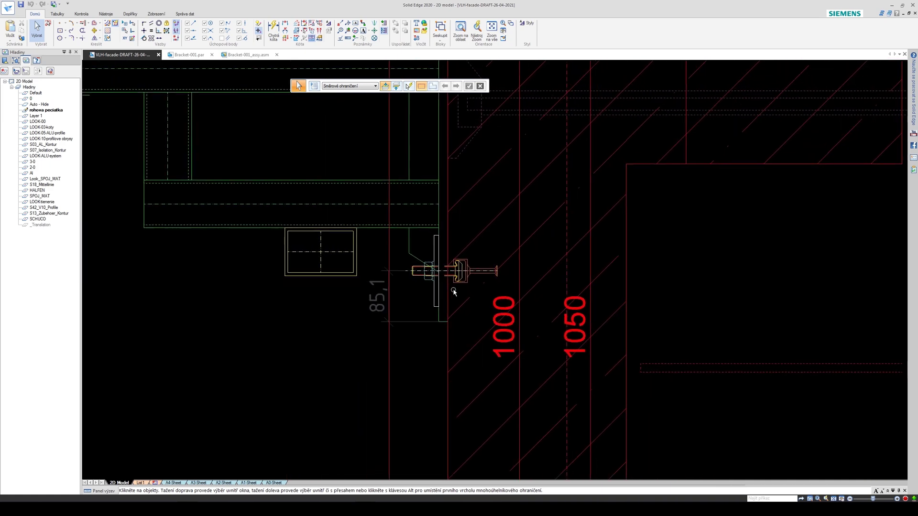
scroll(450, 299, "down", 2)
scroll(452, 259, "up", 6)
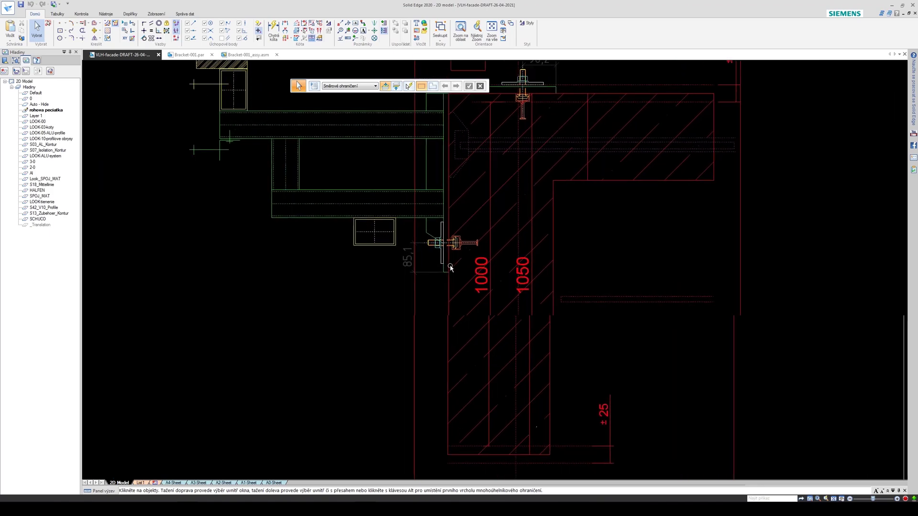
scroll(487, 230, "up", 2)
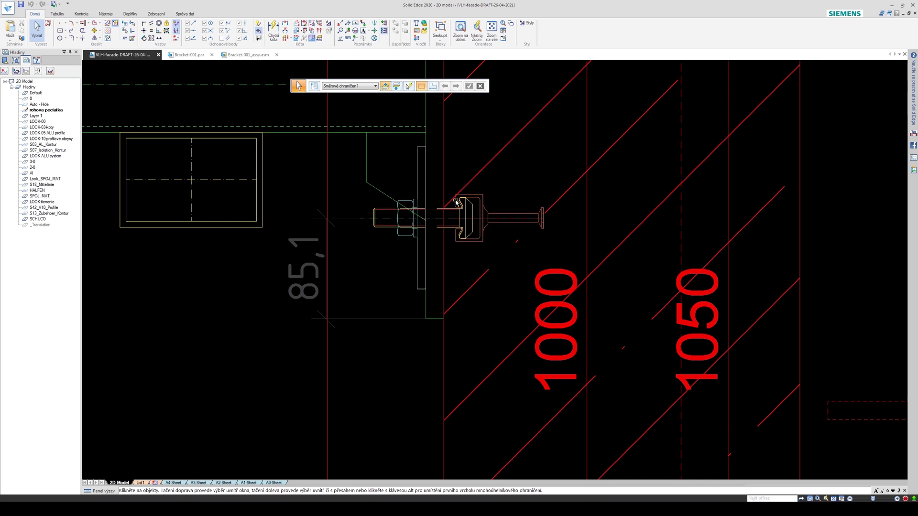
scroll(459, 211, "down", 2)
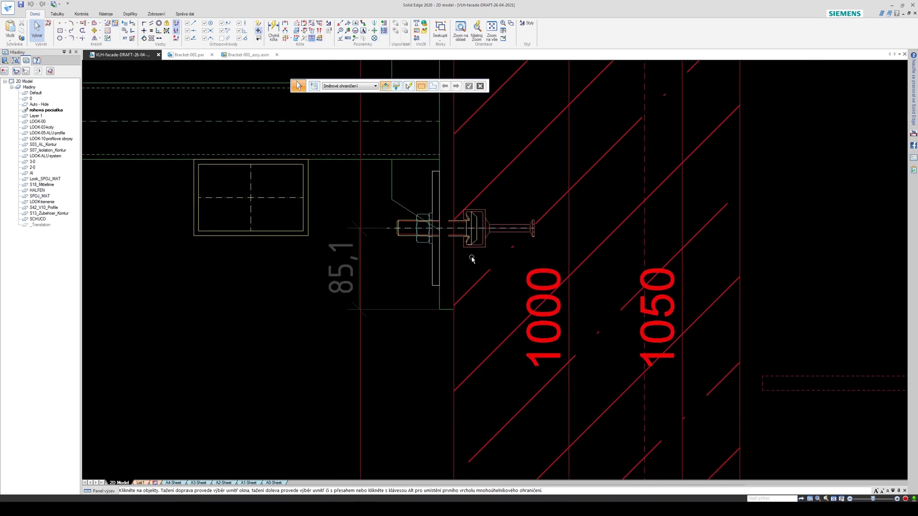
scroll(473, 267, "down", 3)
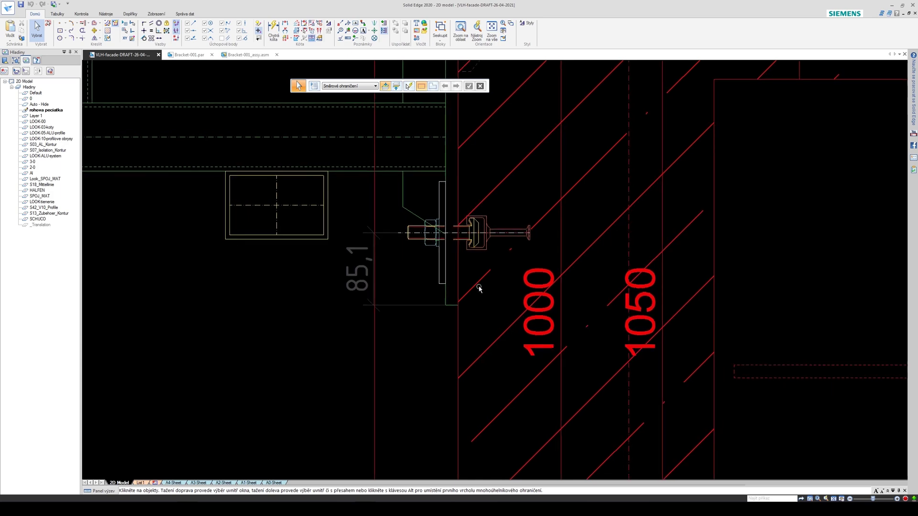
scroll(377, 314, "down", 2)
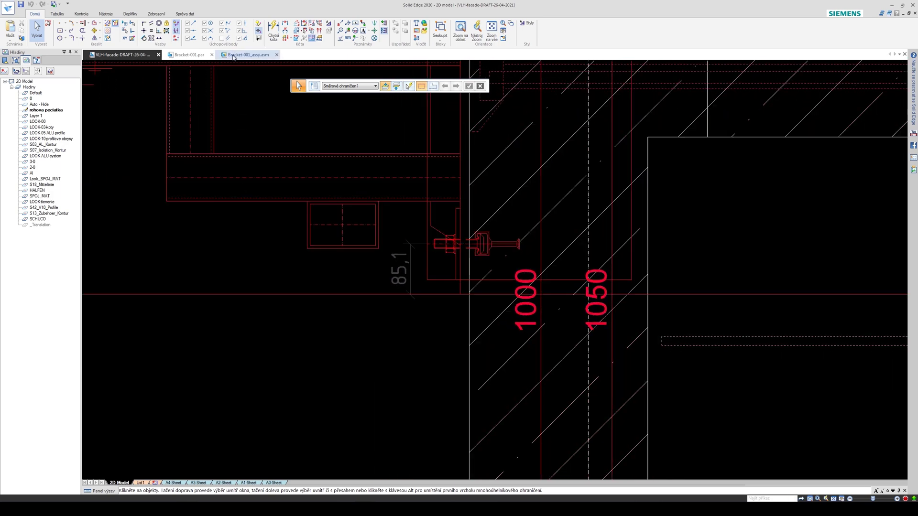
Step: Return to the bracket assembly and show the active document's folder in the parts library
left_click(248, 55)
middle_click_drag(526, 242, 580, 284)
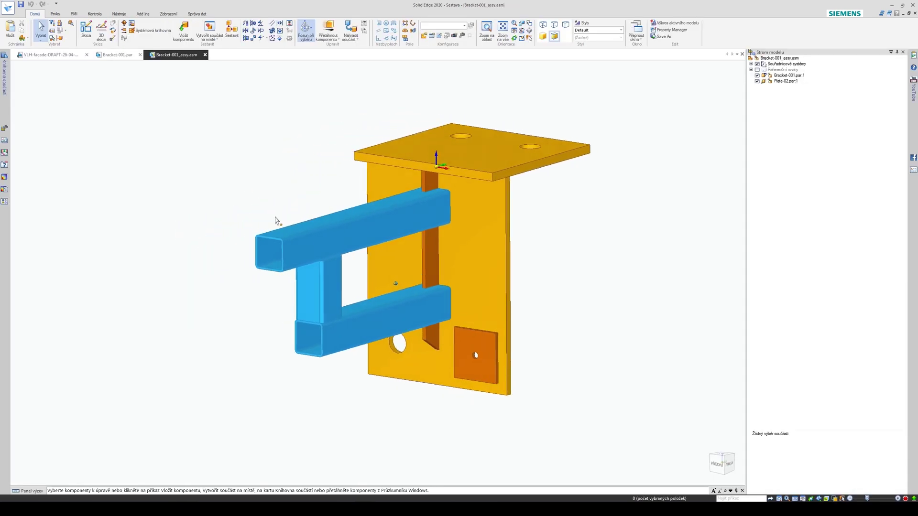
left_click(5, 71)
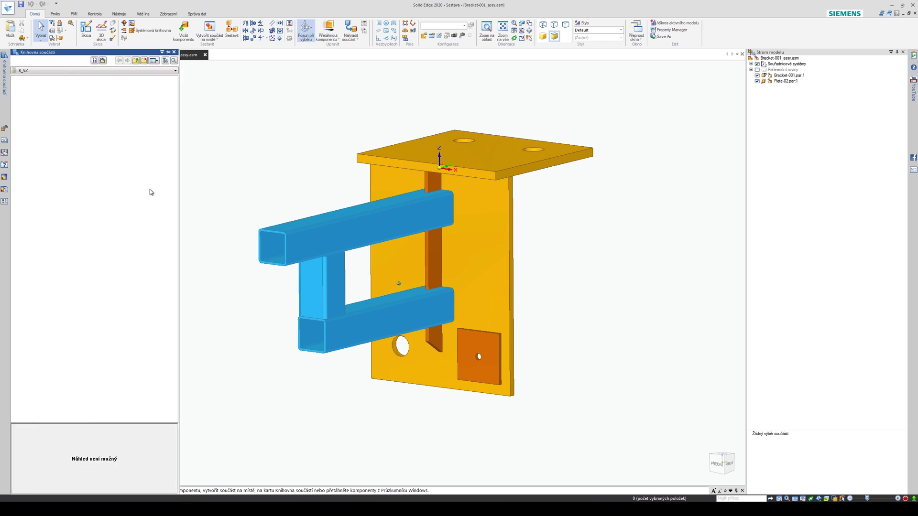
left_click(103, 62)
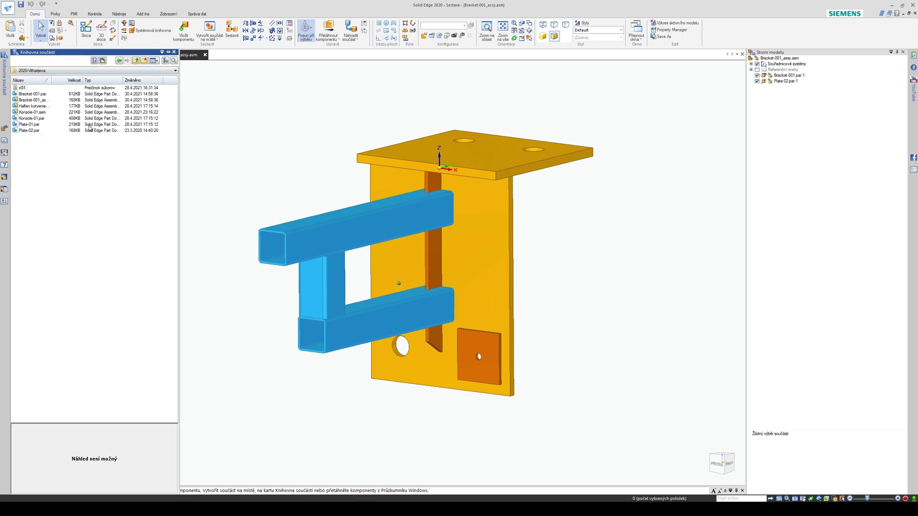
Step: Insert the subassembly Halfen kotvenie-000.asm from the parts library into the bracket assembly, leaving it unconstrained
left_click_drag(51, 77, 81, 80)
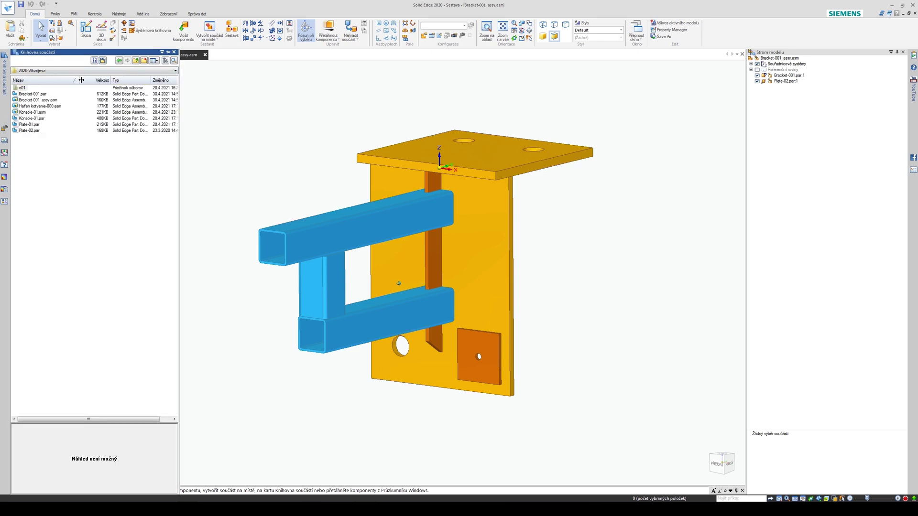
left_click(30, 106)
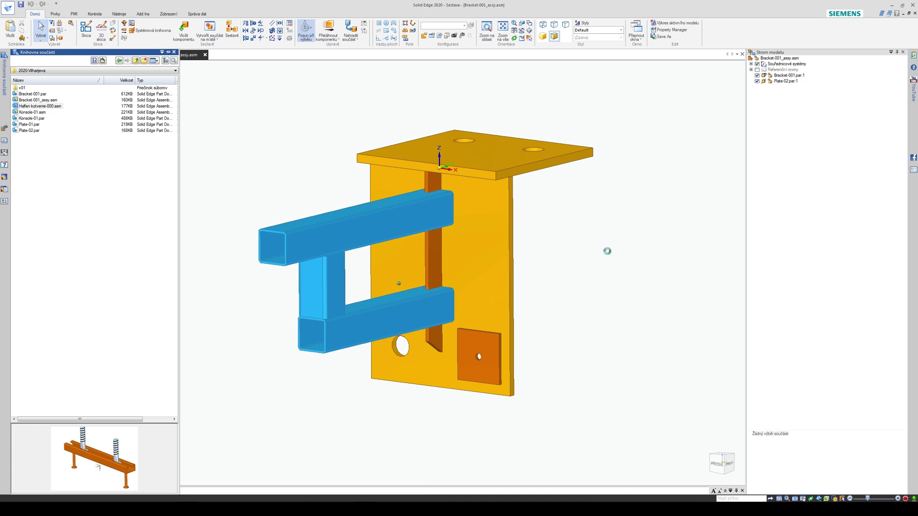
middle_click_drag(592, 289, 546, 248)
scroll(564, 272, "up", 2)
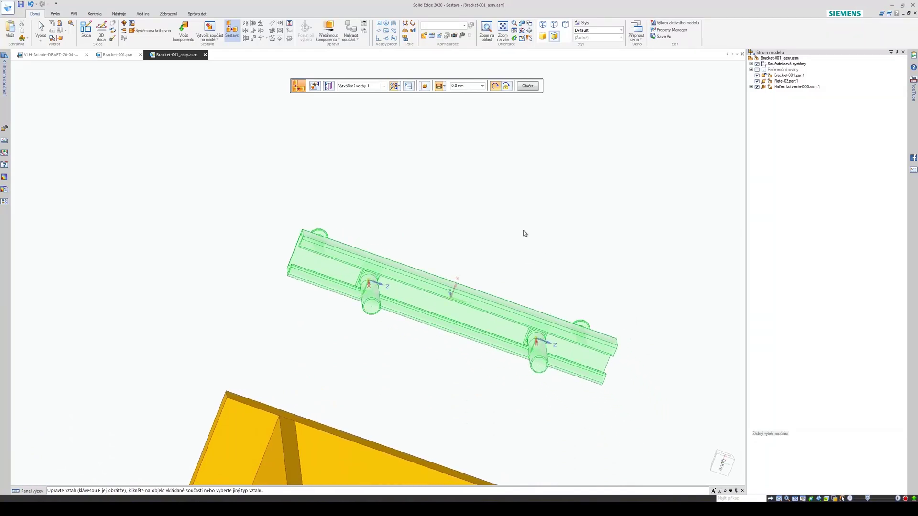
key("Escape")
middle_click_drag(477, 223, 692, 155)
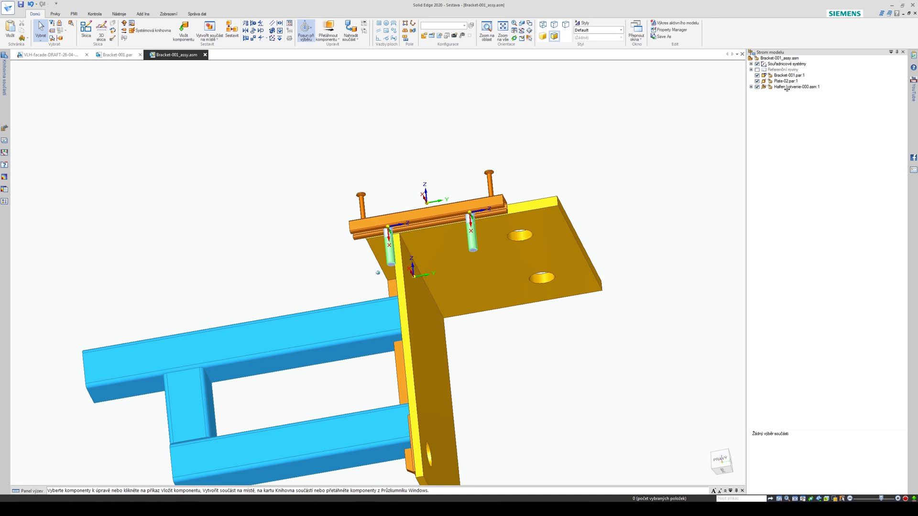
Step: Constrain Plate-02 to the bracket by aligning its hole with the lower bracket hole, rotation locked, and mating it against the vertical plate's face
middle_click_drag(703, 122, 761, 116)
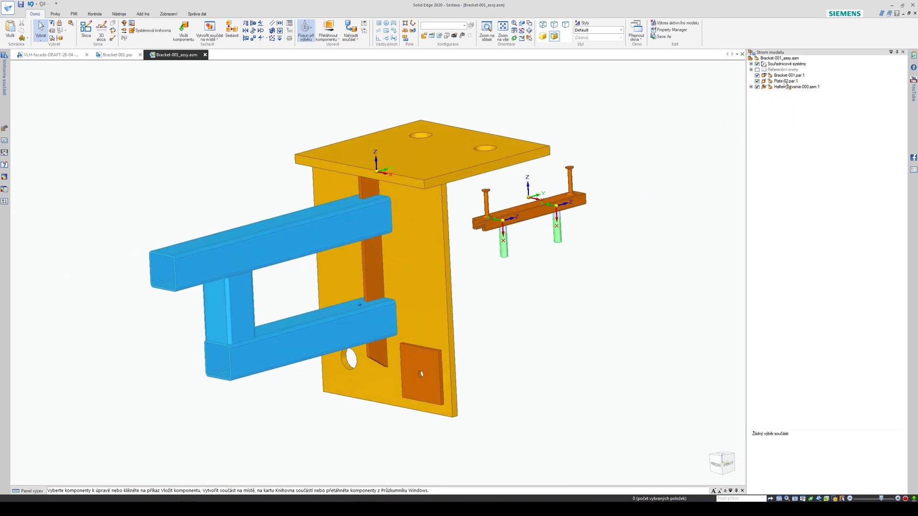
left_click(785, 81)
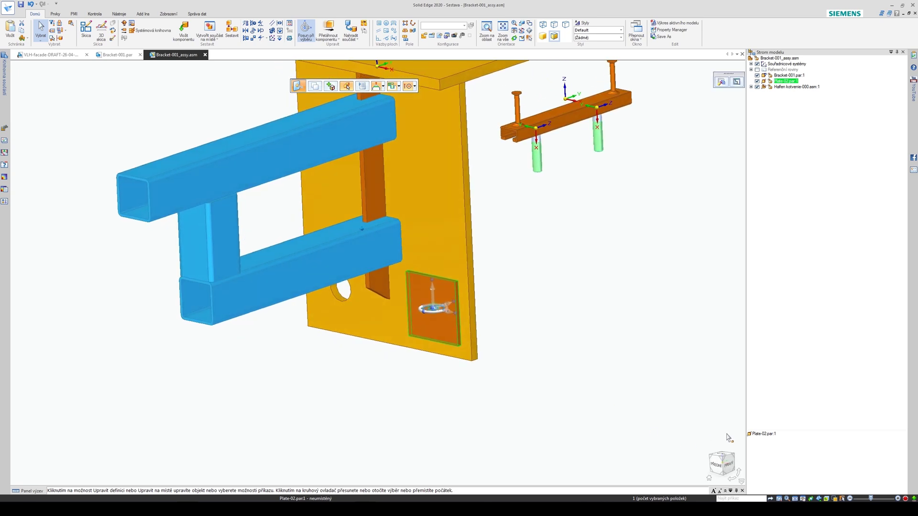
scroll(504, 318, "up", 5)
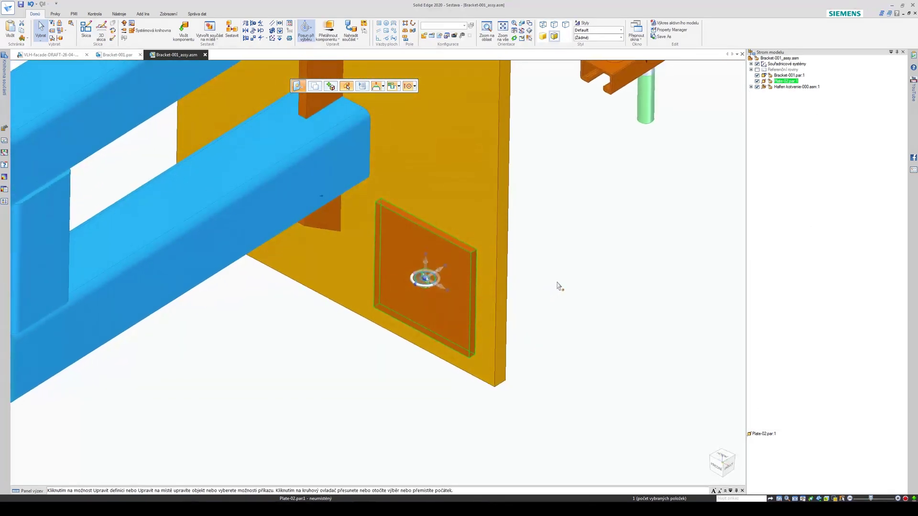
middle_click_drag(559, 286, 529, 226)
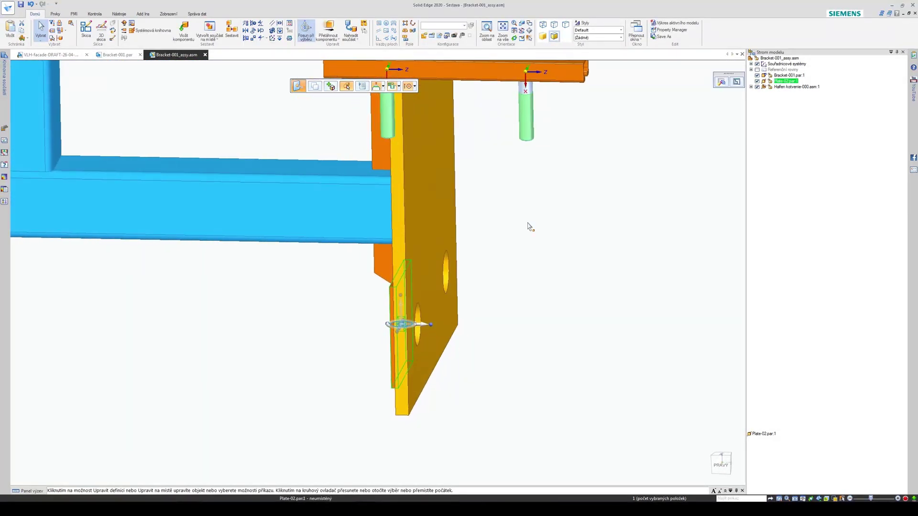
left_click(722, 83)
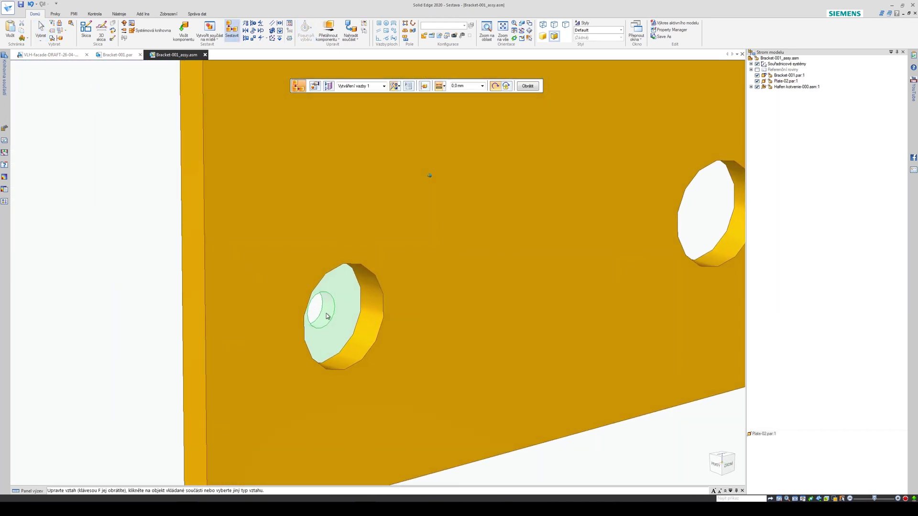
left_click(479, 170)
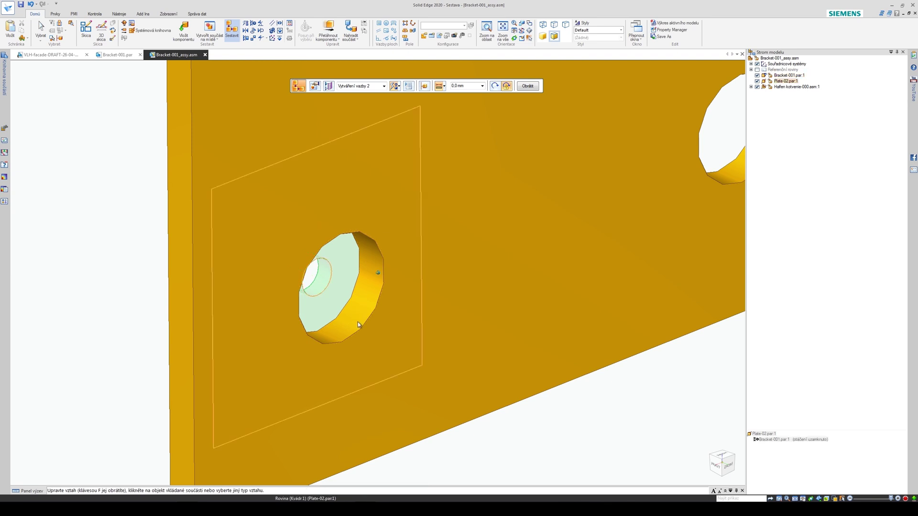
middle_click_drag(358, 311, 414, 423)
left_click(420, 391)
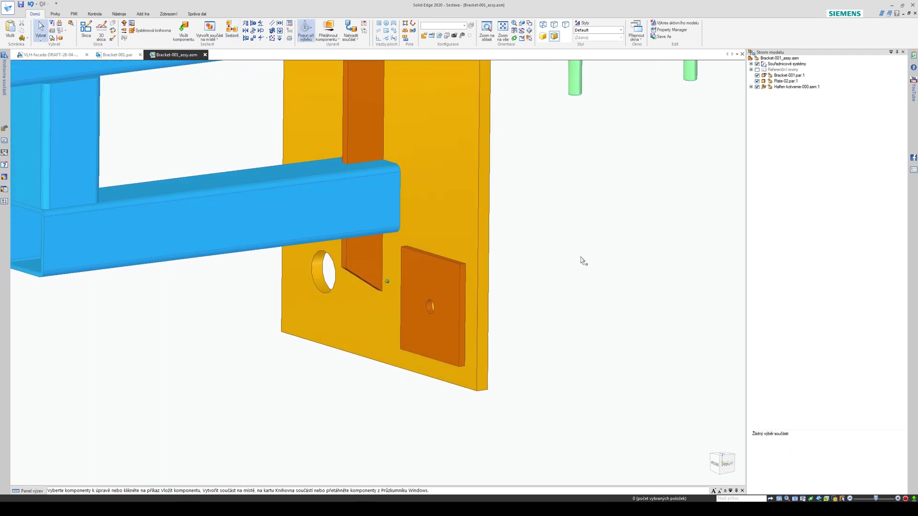
Step: Mate the Halfen anchoring subassembly to the bracket's vertical plate and align its middle plane with the Base coordinate system plane, both at 0.0 mm
left_click(785, 88)
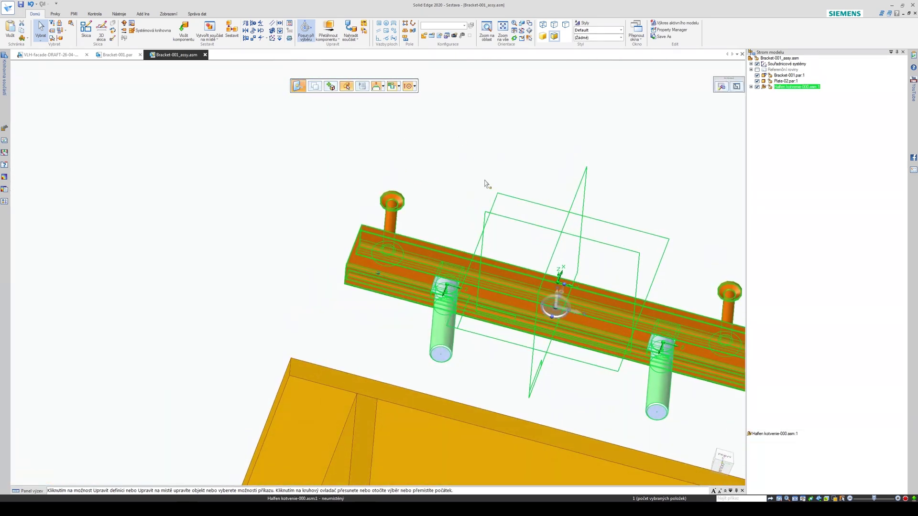
left_click(722, 87)
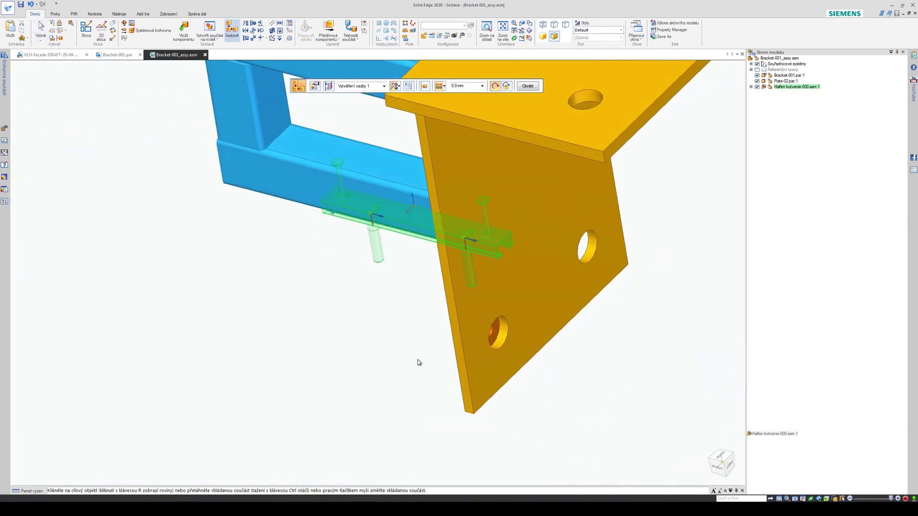
left_click(455, 420)
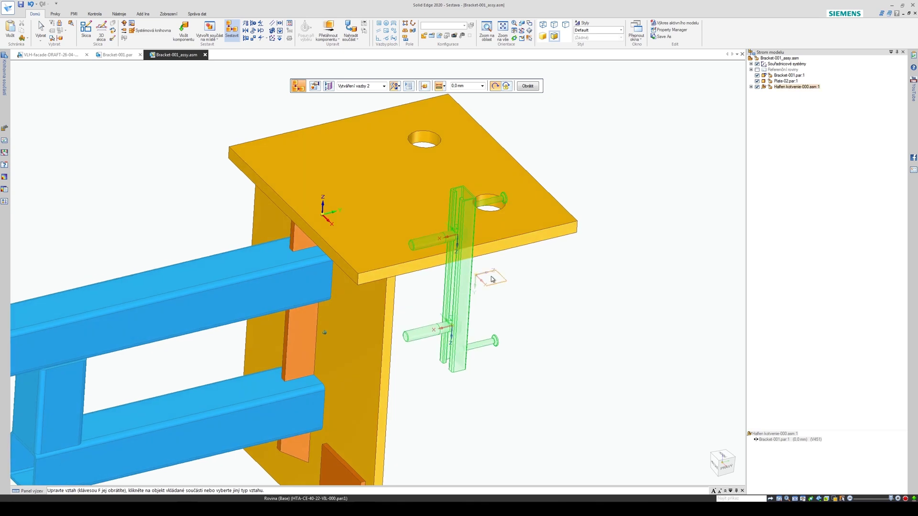
left_click(493, 281)
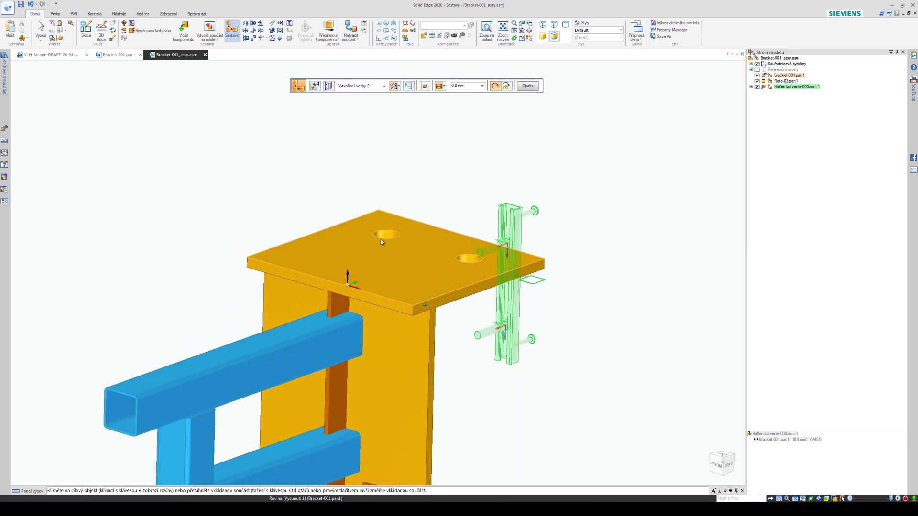
left_click(357, 262)
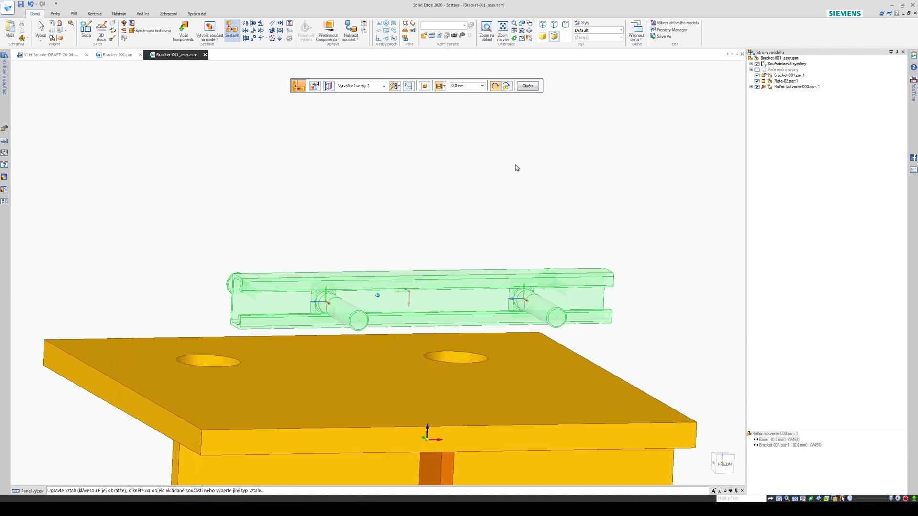
key("Escape")
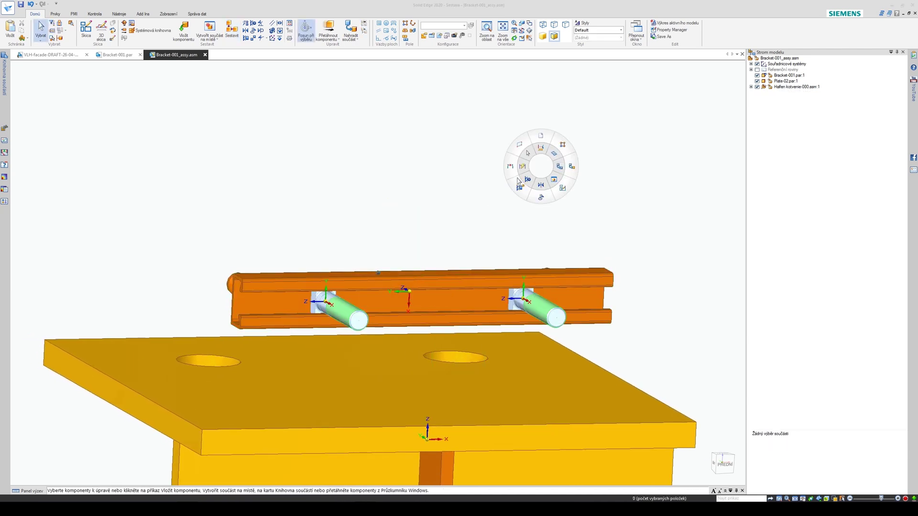
Step: Add a dimension for the overall length of the Halfen channel
left_click(523, 167)
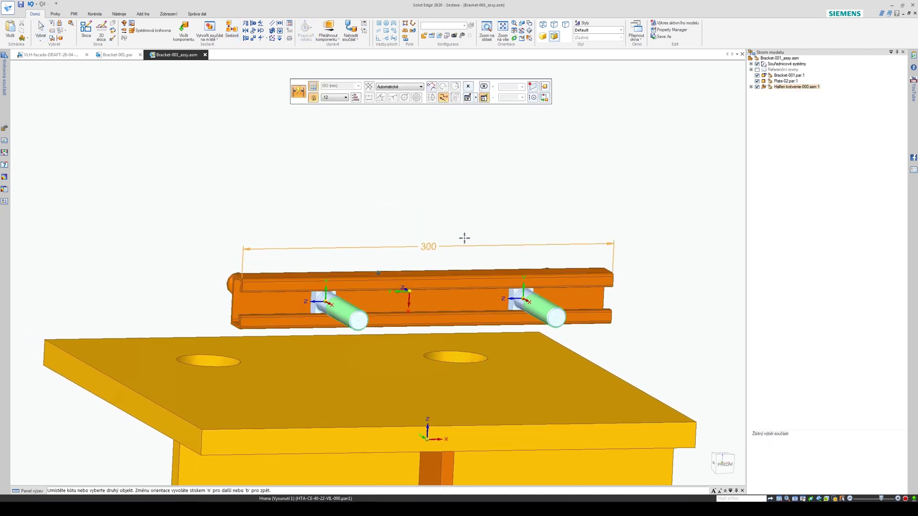
middle_click_drag(477, 219, 532, 280)
left_click(568, 139)
Step: Dimension the distance between the centres of the two lower holes in the bracket's vertical plate
middle_click_drag(391, 280, 421, 280)
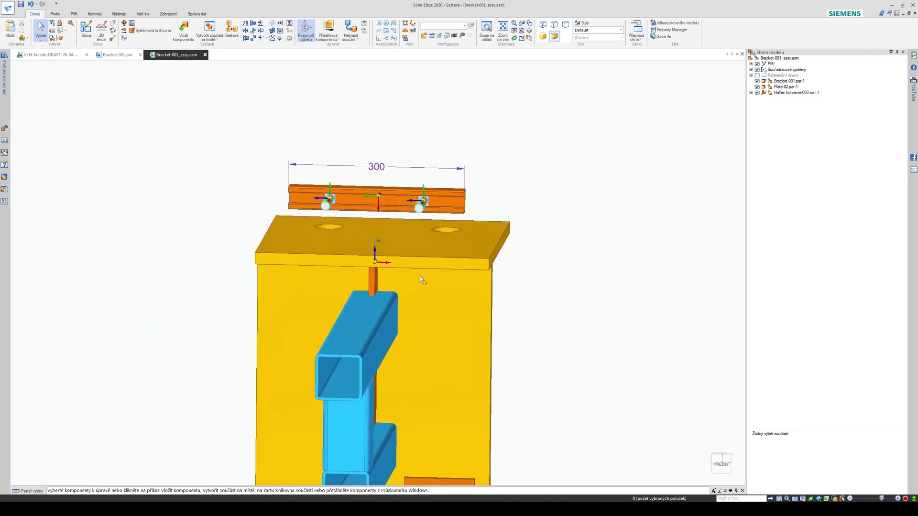
middle_click_drag(389, 246, 492, 230)
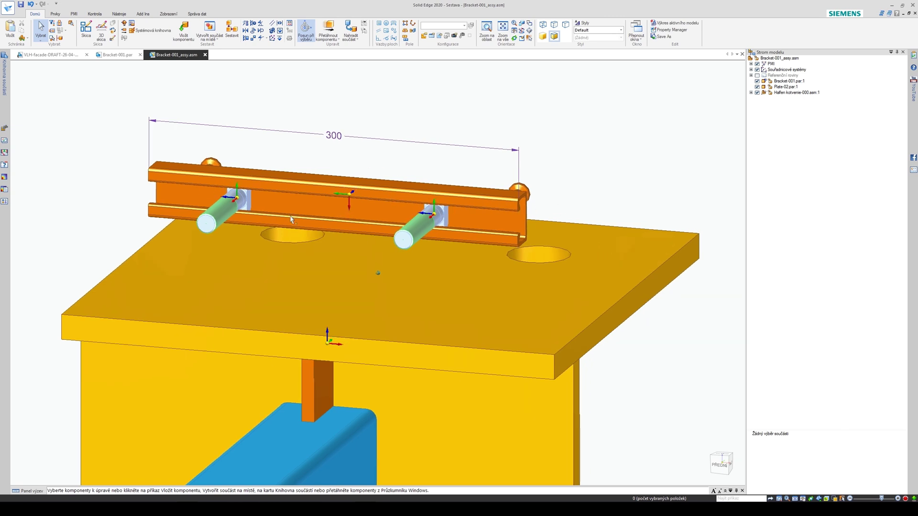
middle_click_drag(292, 220, 401, 216)
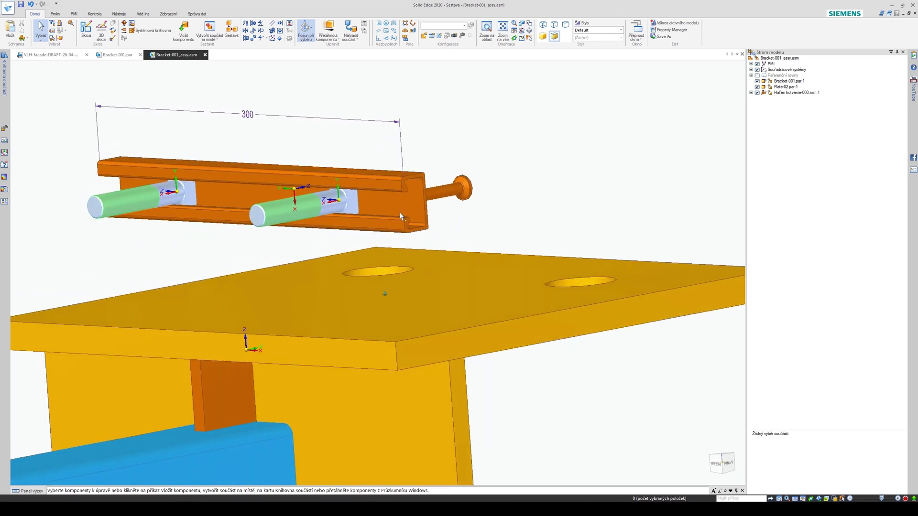
middle_click_drag(414, 177, 463, 189)
scroll(545, 156, "down", 3)
middle_click_drag(545, 156, 425, 352)
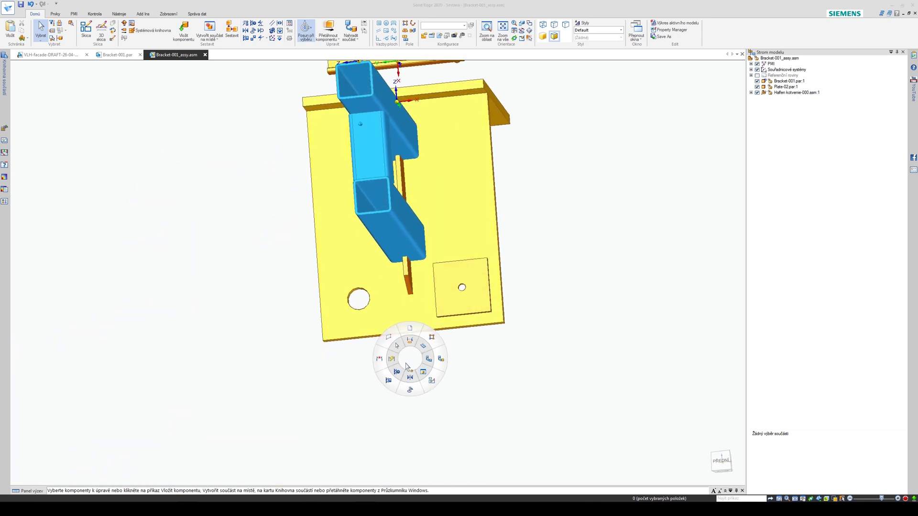
left_click(391, 360)
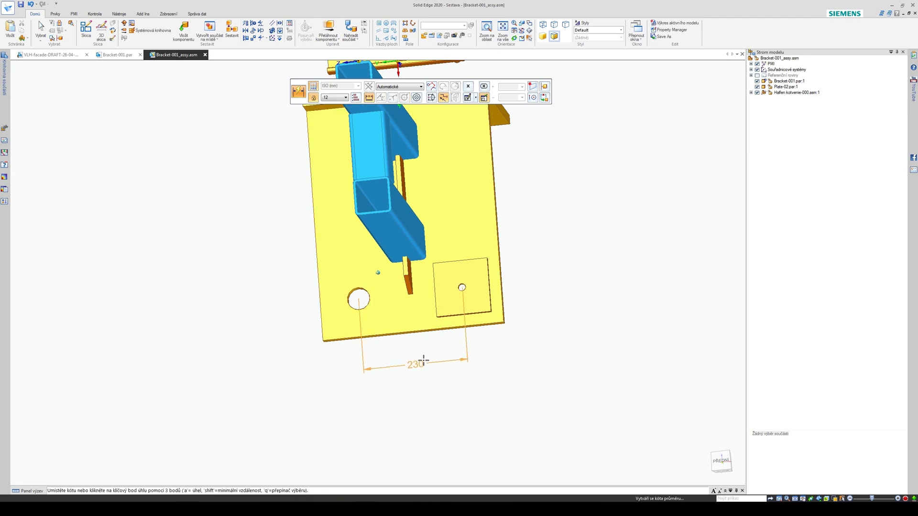
left_click(424, 360)
middle_click_drag(424, 360, 587, 232)
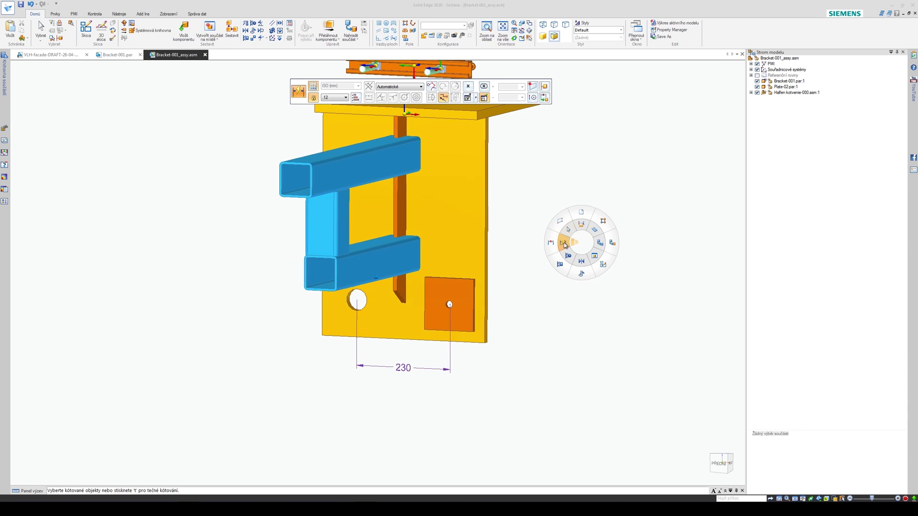
Step: Dimension the spacing between the two Halfen bolts and leave the dimensioning command
left_click(564, 243)
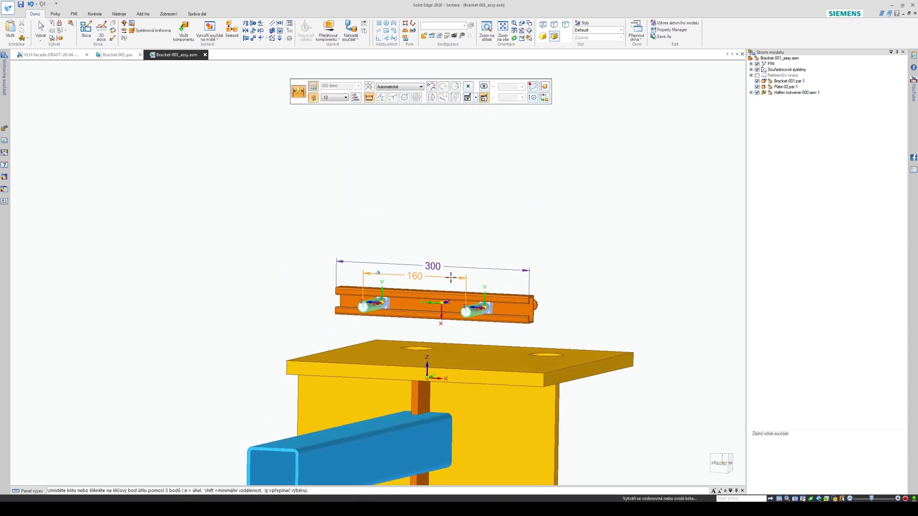
left_click(451, 278)
middle_click_drag(451, 279, 512, 200)
key("Escape")
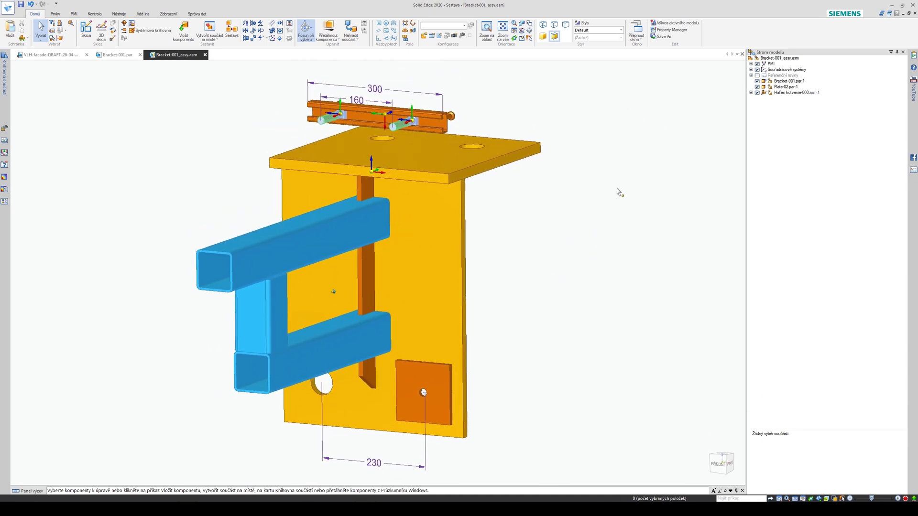
Step: Examine the Halfen subassembly's Base plane relationship and its position relative to the bracket plate
left_click(779, 94)
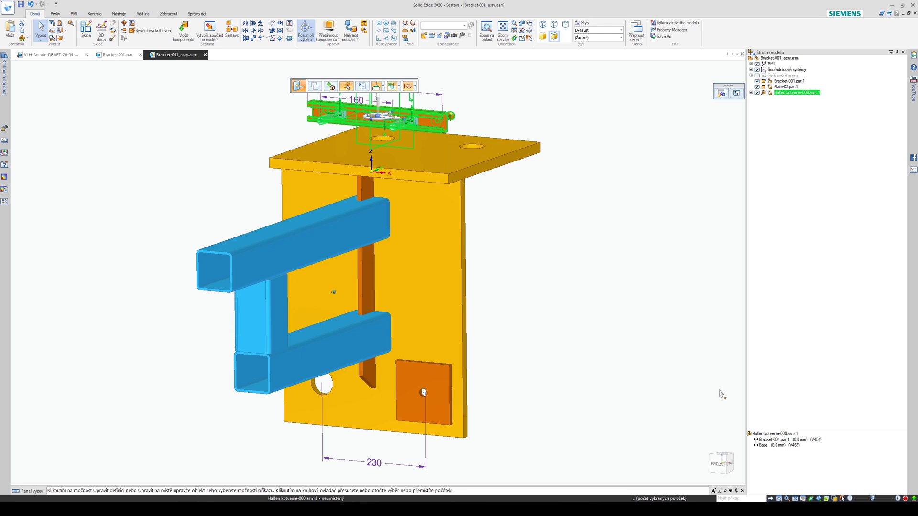
left_click(765, 446)
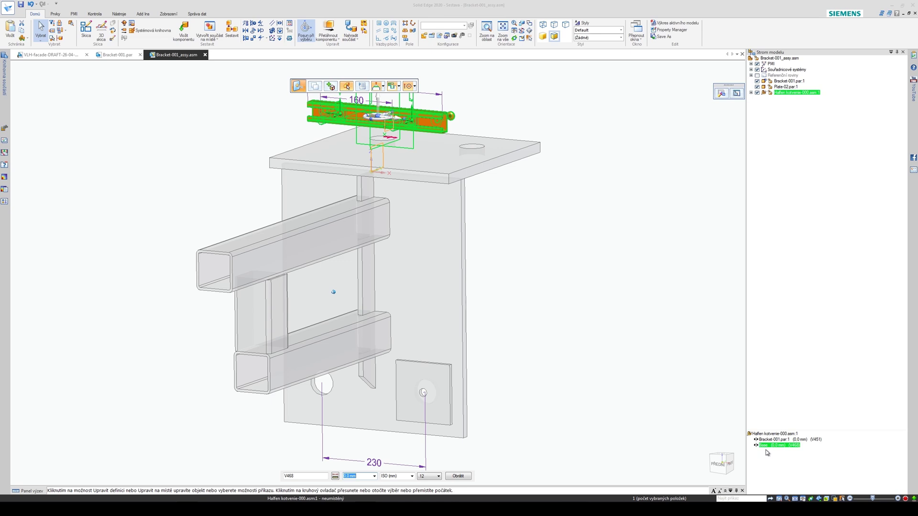
middle_click_drag(617, 340, 435, 220)
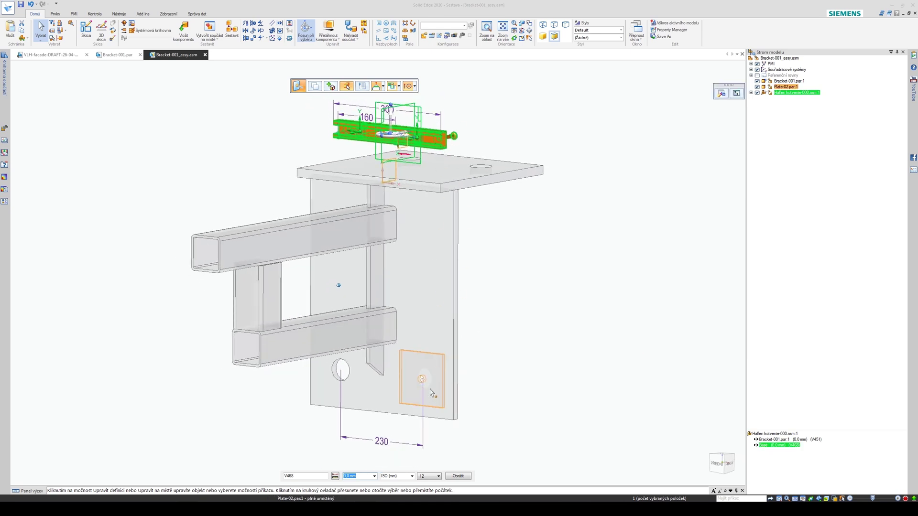
middle_click_drag(401, 384, 449, 184)
middle_click_drag(410, 149, 357, 152)
scroll(388, 169, "up", 3)
middle_click_drag(356, 115, 535, 284)
scroll(495, 172, "up", 5)
middle_click_drag(498, 146, 396, 106)
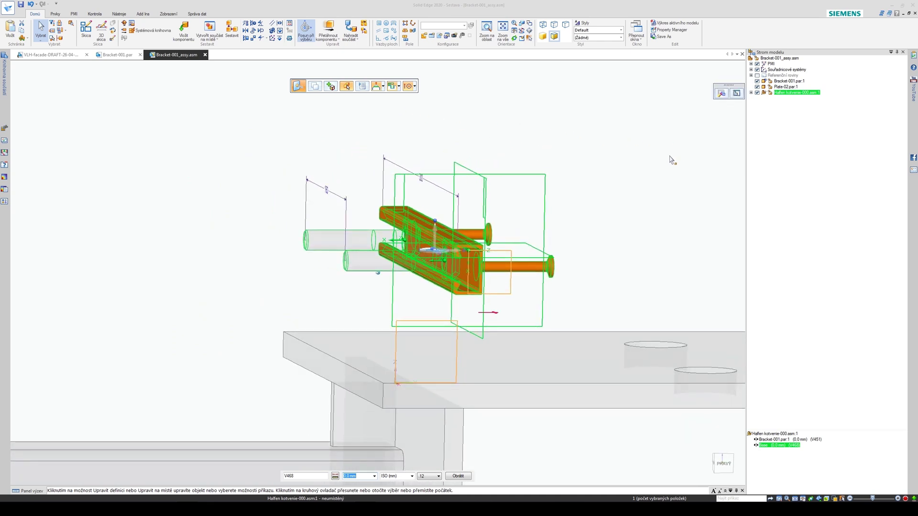
key("Escape")
Step: Add a Connect relationship from the Halfen channel's point to the centre of the lower bracket hole, and hide Plate-02
left_click(787, 93)
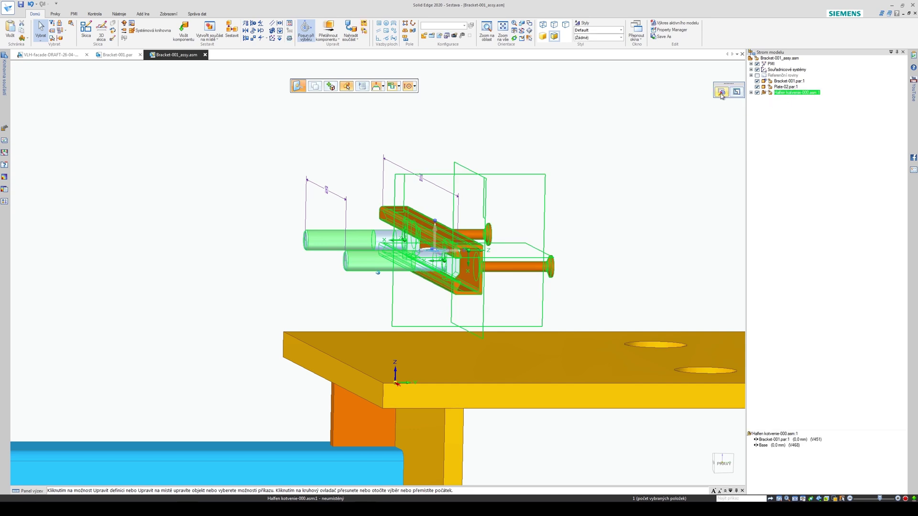
left_click(299, 86)
middle_click_drag(618, 160, 431, 106)
left_click(397, 86)
left_click(408, 160)
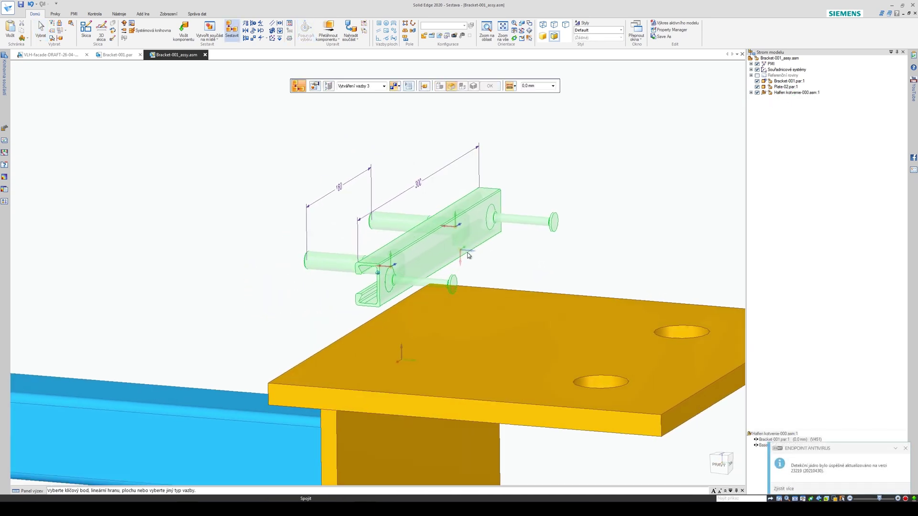
middle_click_drag(407, 163, 485, 339)
left_click(485, 229)
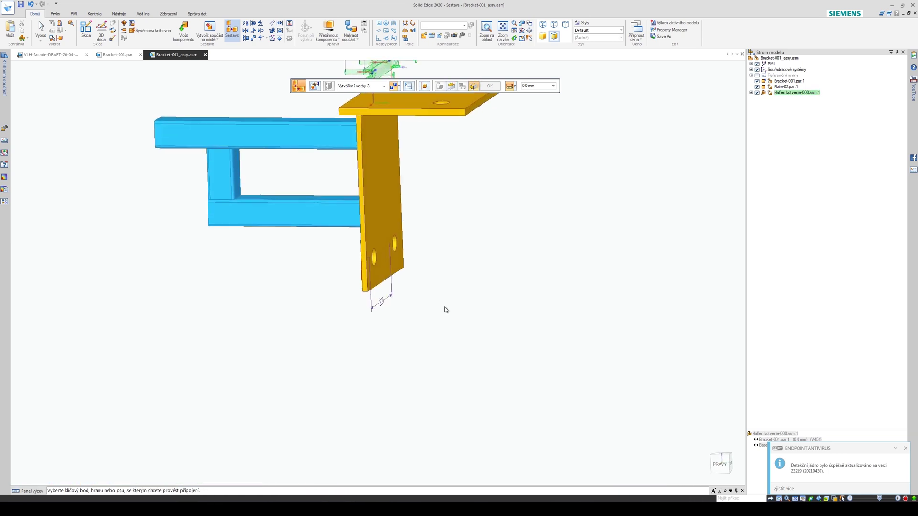
scroll(407, 262, "up", 10)
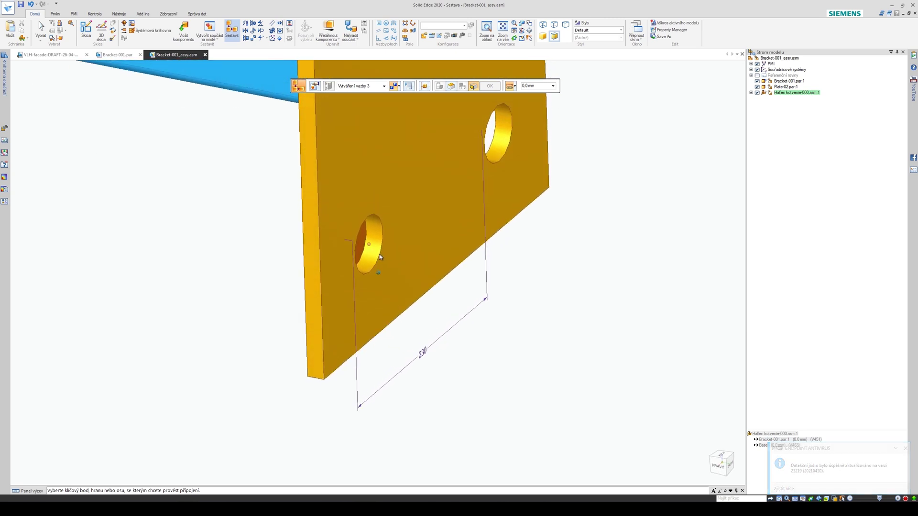
left_click(380, 257)
middle_click_drag(516, 280, 535, 291)
left_click(757, 87)
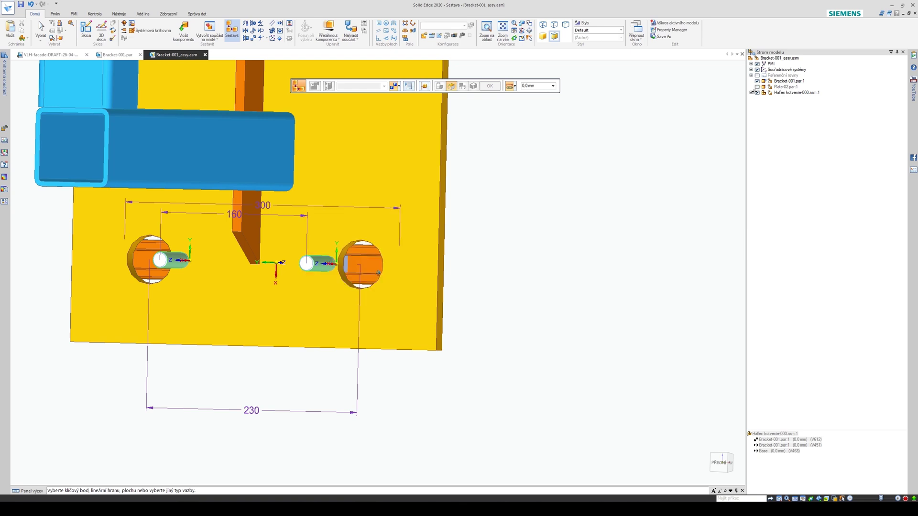
Step: Leave the assembly relationship command, clear the selection and dimension the overall width of the bracket's top plate
middle_click_drag(564, 225, 574, 296)
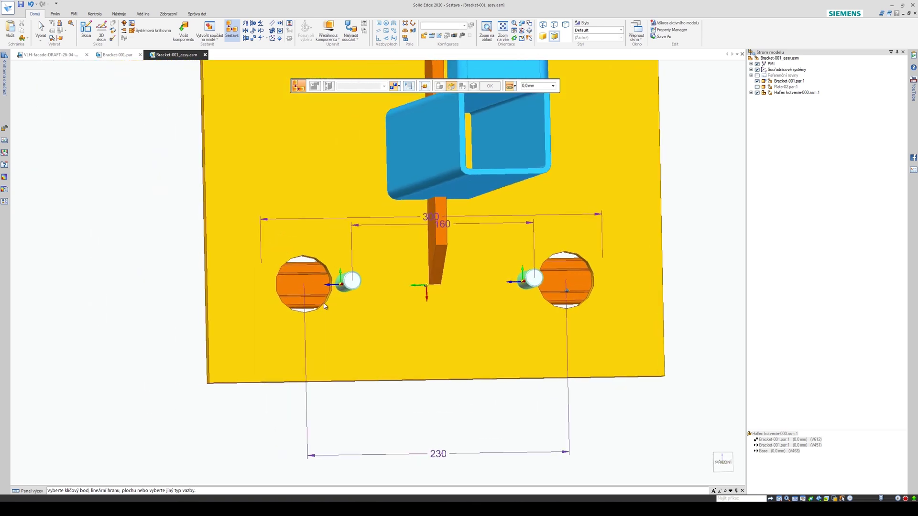
scroll(358, 287, "up", 3)
middle_click_drag(431, 283, 619, 179)
key("Escape")
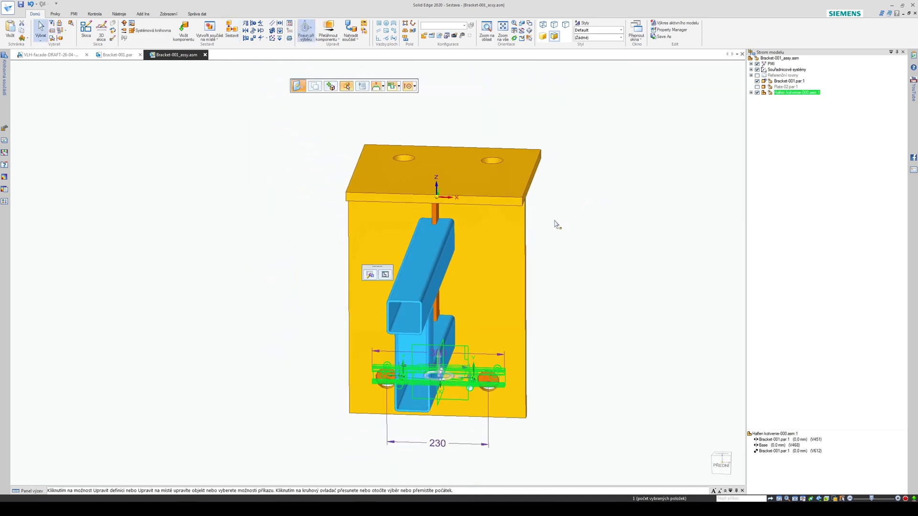
key("Escape")
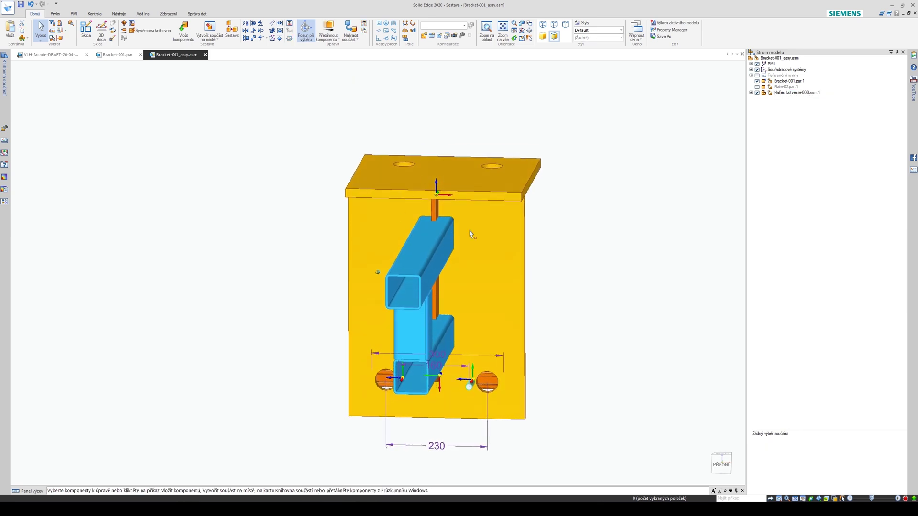
left_click(584, 180)
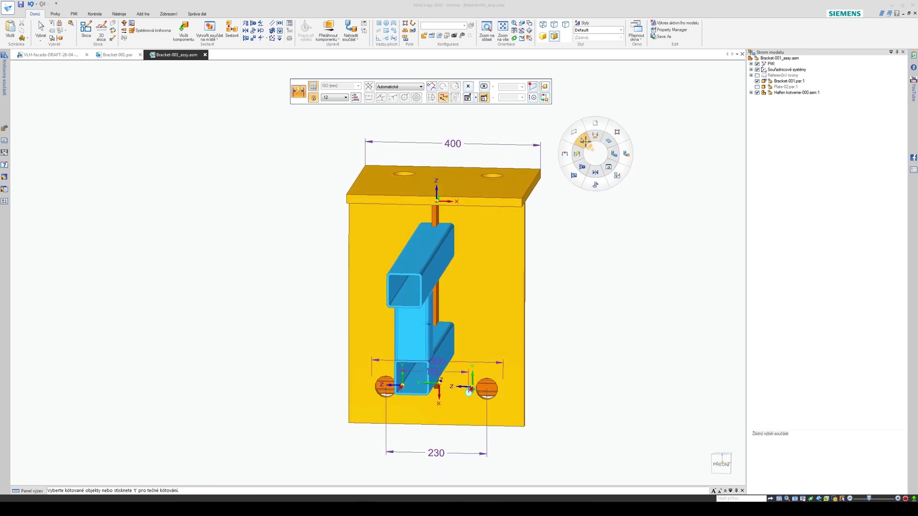
left_click(585, 140)
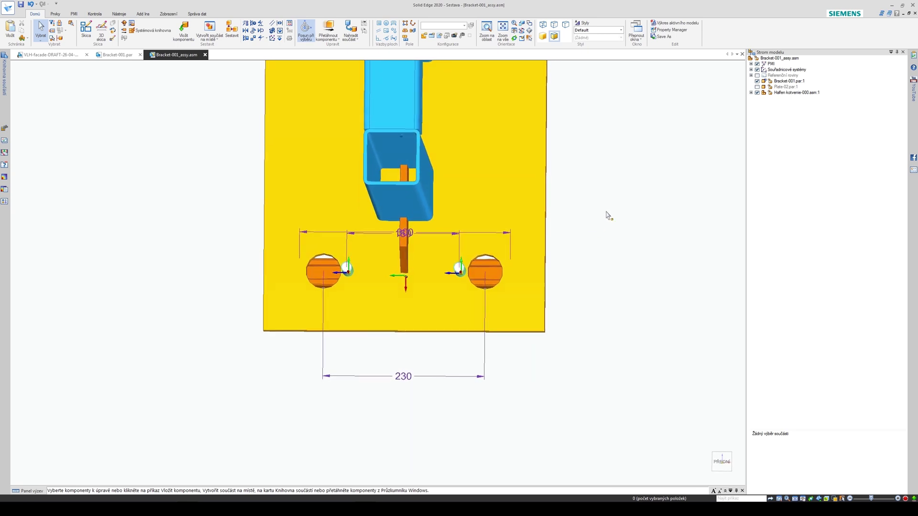
Step: Switch to the separately open Bracket-001 part document and close it to return to the bracket assembly
left_click(607, 191)
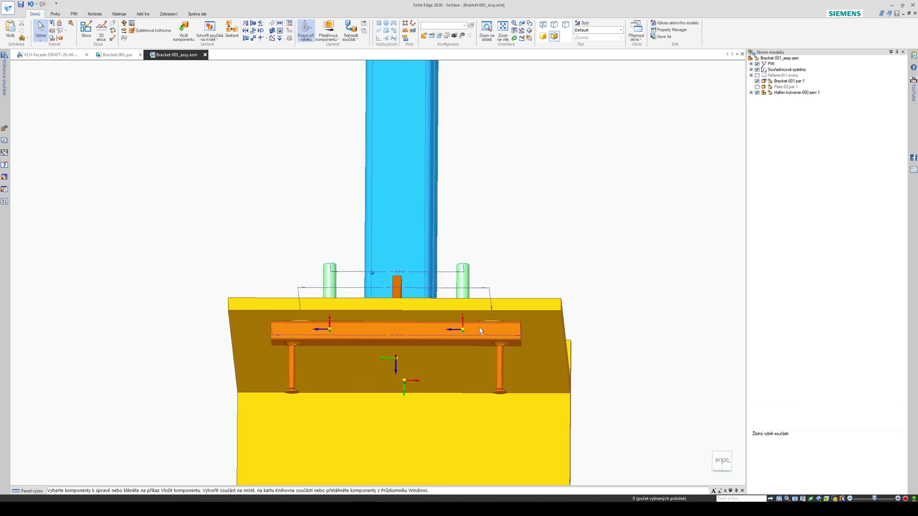
scroll(484, 330, "up", 5)
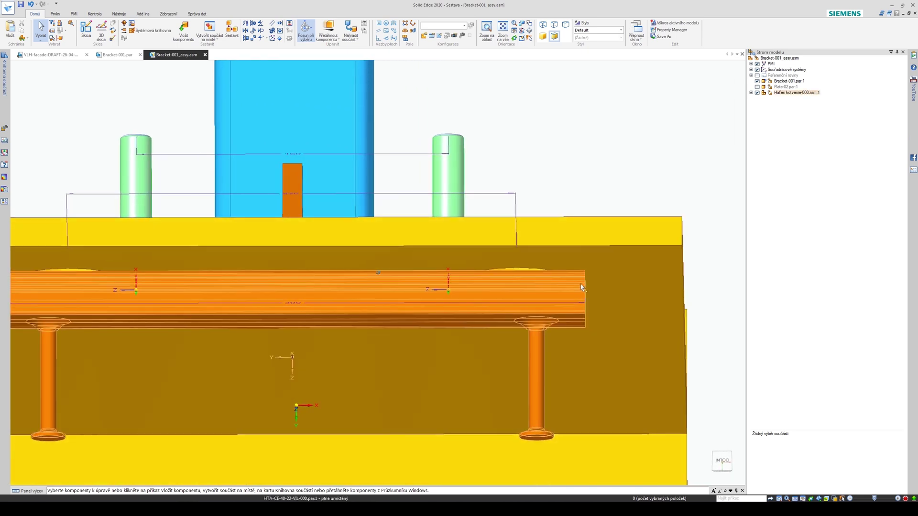
scroll(498, 300, "down", 2)
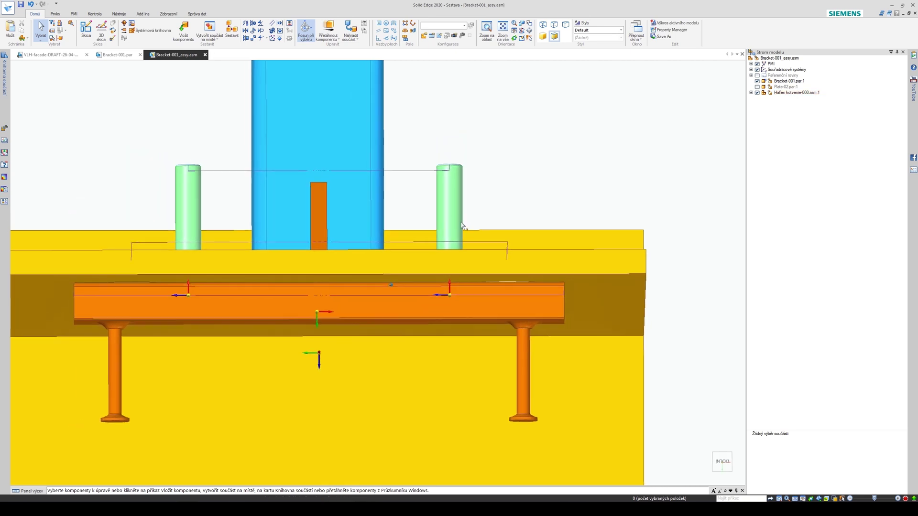
key("ctrl+f")
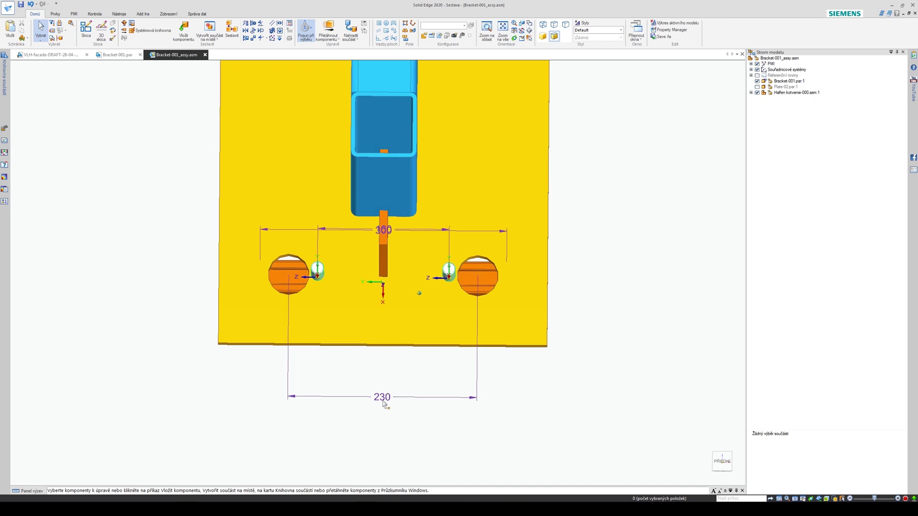
middle_click_drag(456, 396, 483, 271)
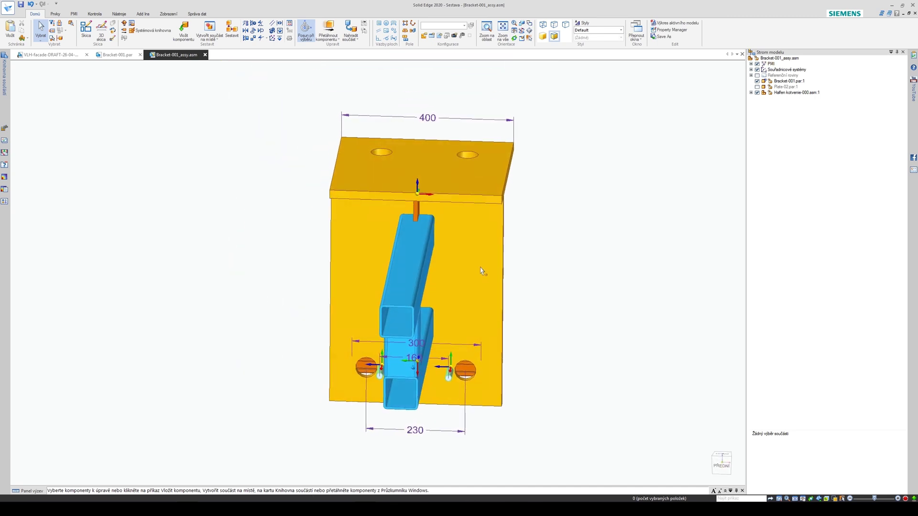
left_click(482, 270)
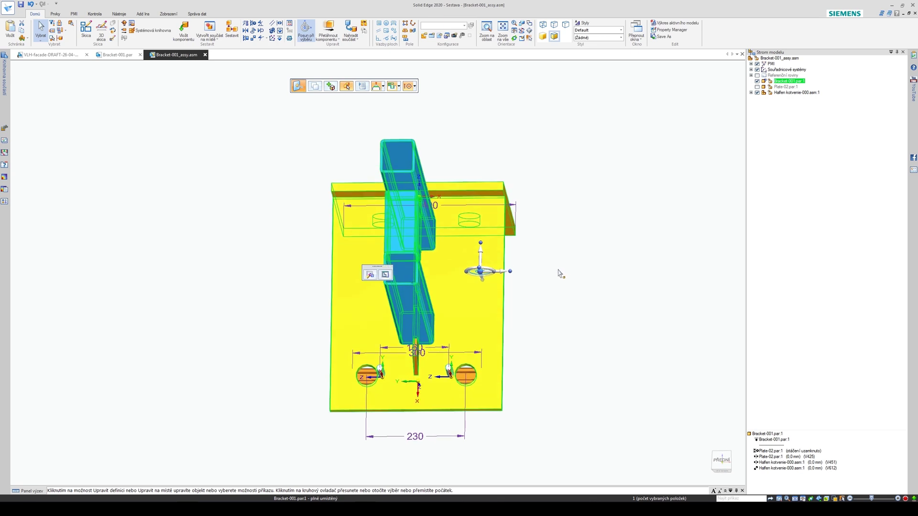
left_click(385, 276)
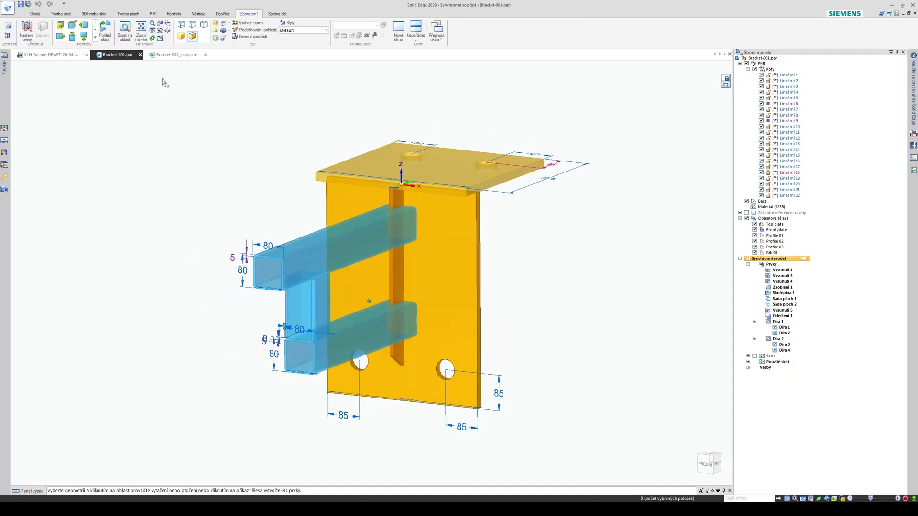
left_click(140, 55)
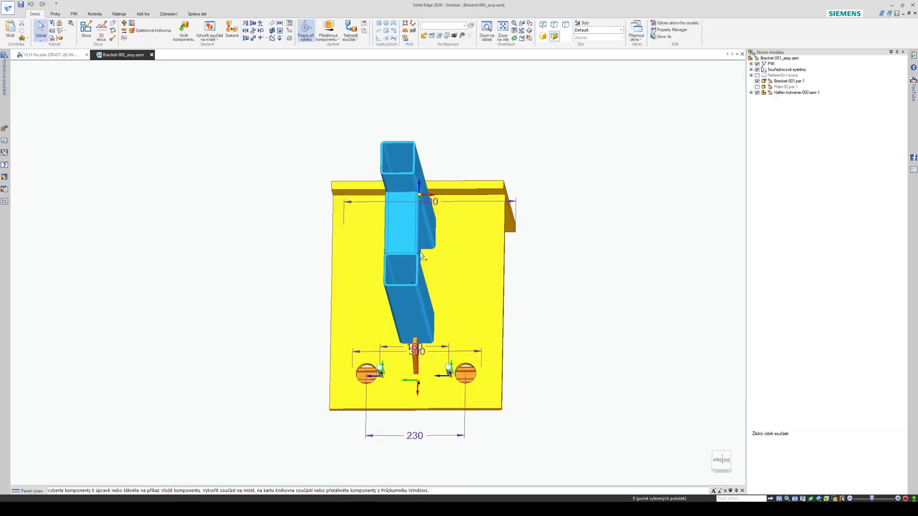
Step: Open Bracket-001 for in-place editing within the bracket assembly
left_click(482, 257)
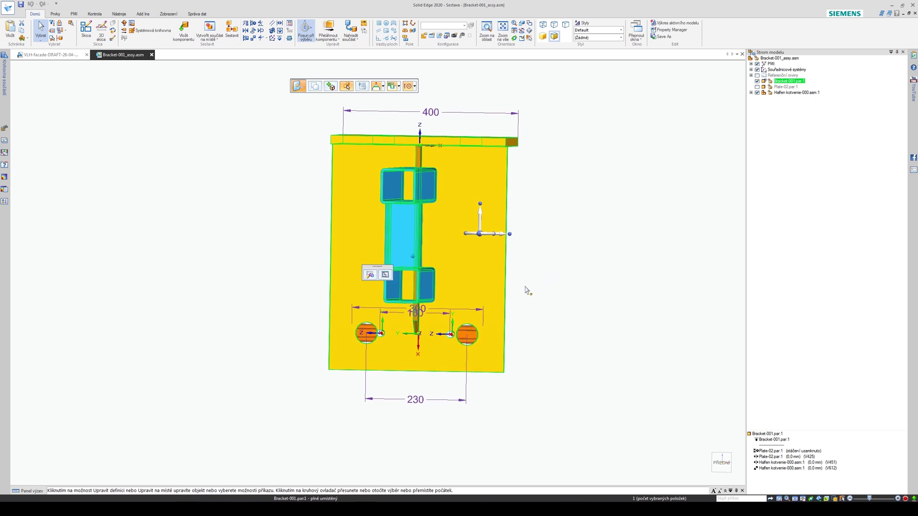
middle_click_drag(456, 232, 402, 339)
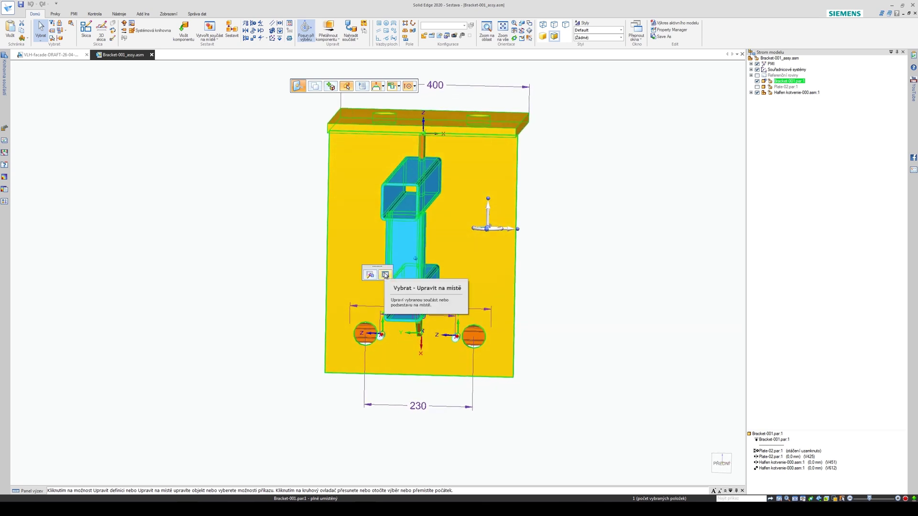
left_click(385, 276)
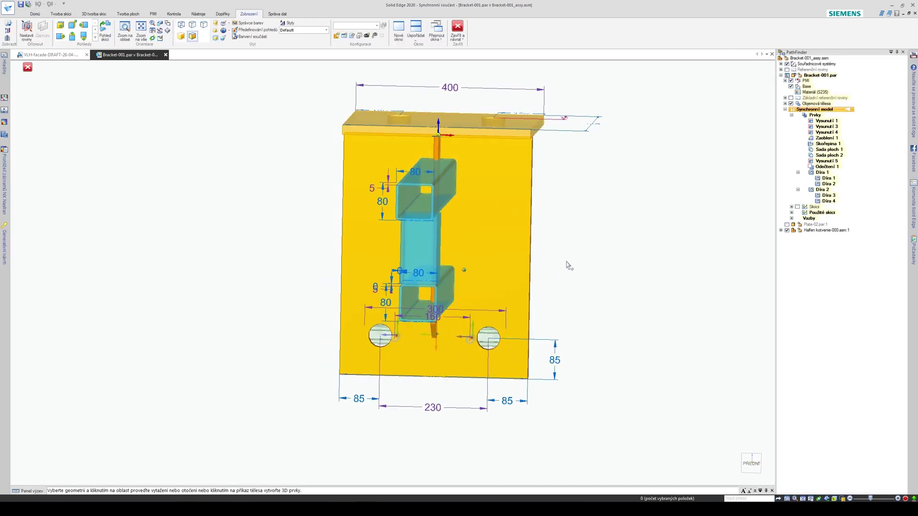
Step: Move the bracket's side faces and holes symmetrically 35 mm inward to the Halfen bolt centre, and return to the assembly
right_click_drag(640, 270, 617, 268)
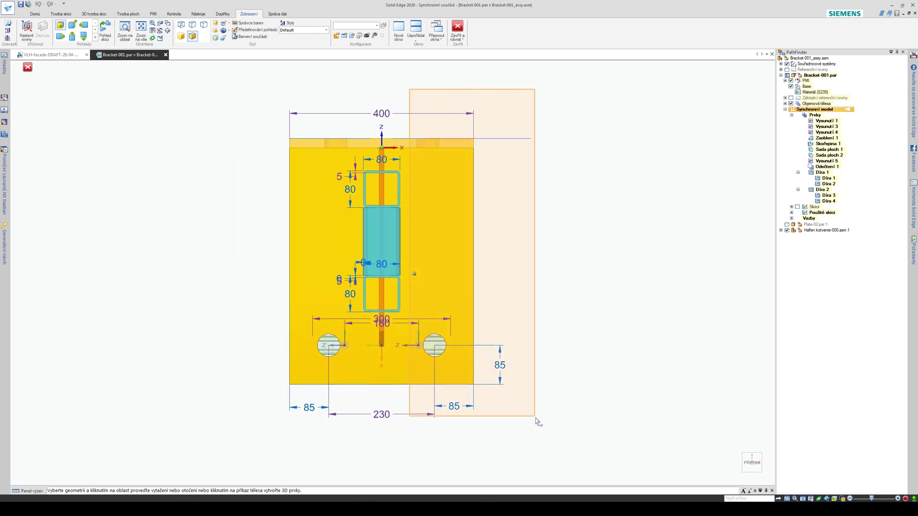
scroll(525, 238, "up", 7)
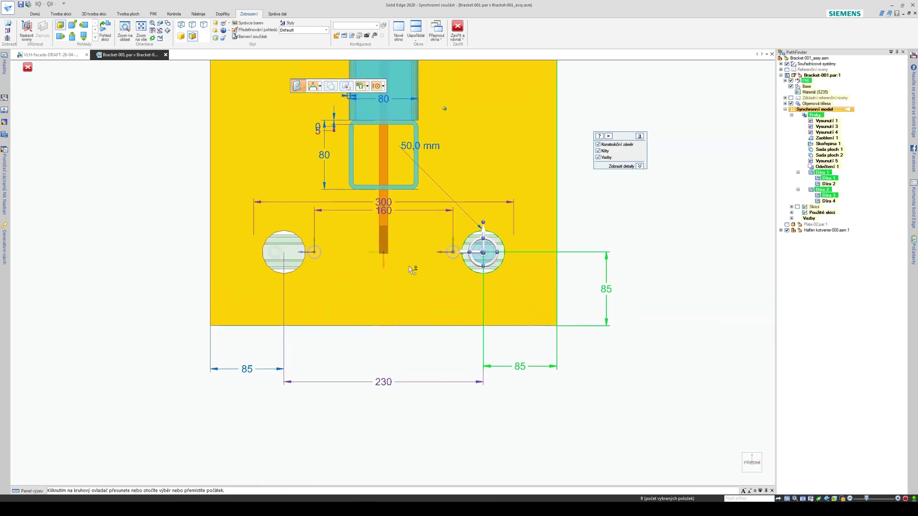
scroll(463, 269, "down", 5)
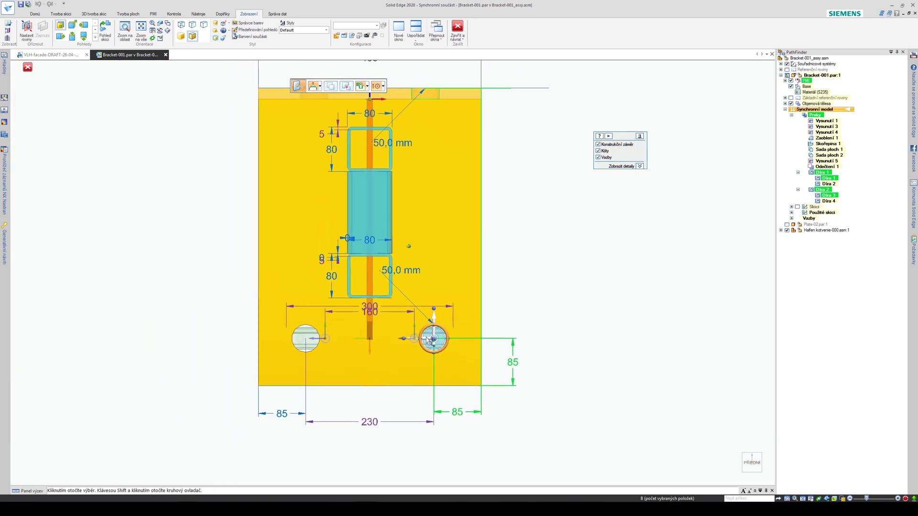
scroll(388, 146, "down", 1)
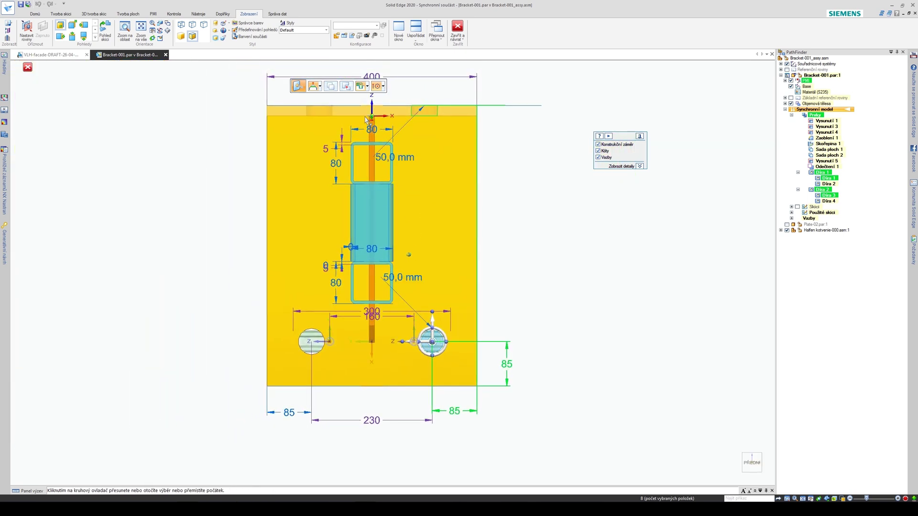
scroll(374, 353, "up", 4)
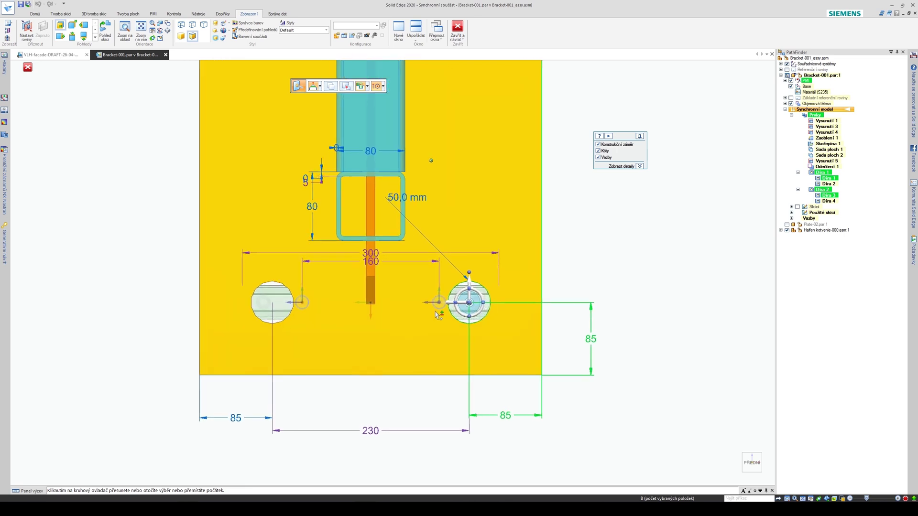
key("Escape")
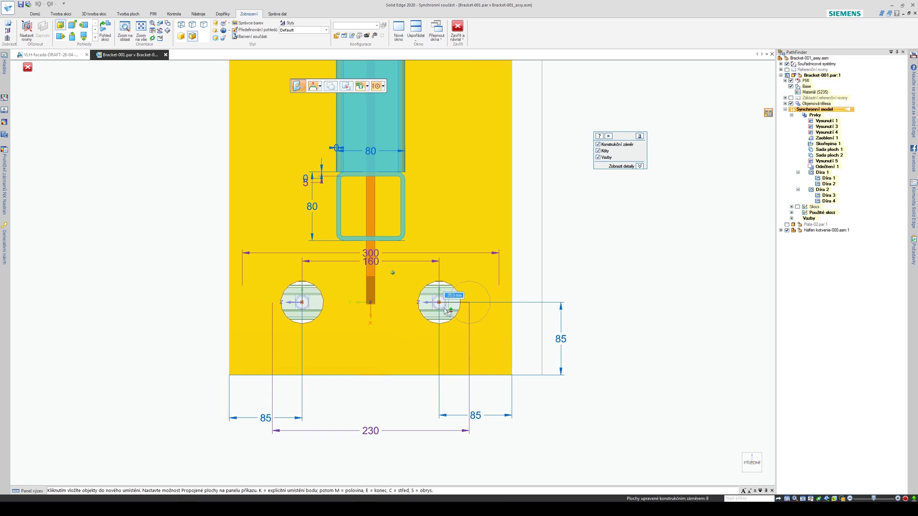
left_click(445, 311)
left_click(589, 274)
middle_click(555, 291)
middle_click(554, 291)
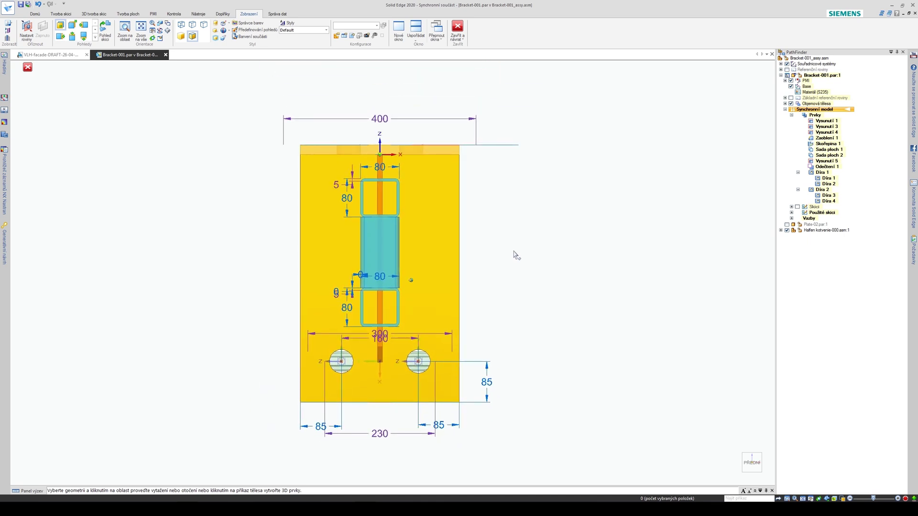
middle_click_drag(505, 268, 539, 136)
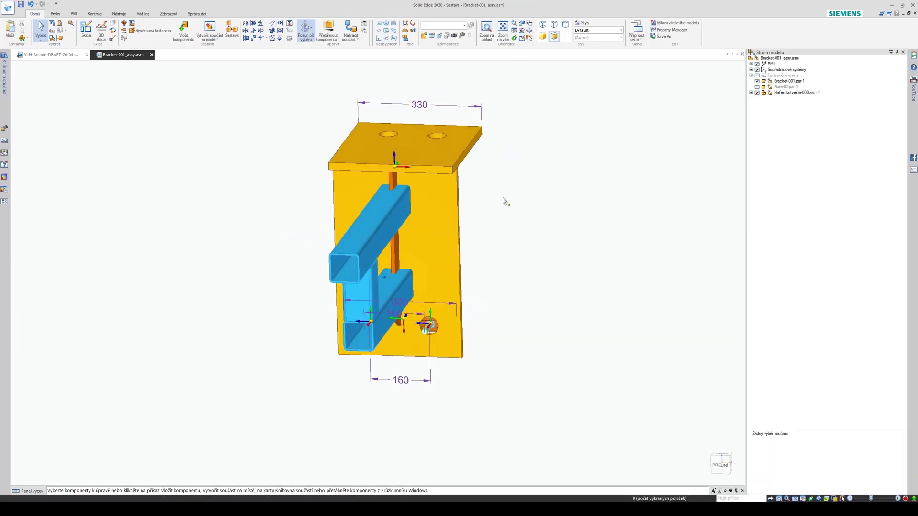
Step: Show Plate-02 again over the lower hole of the bracket's vertical plate
middle_click_drag(501, 229, 598, 217)
scroll(450, 346, "up", 3)
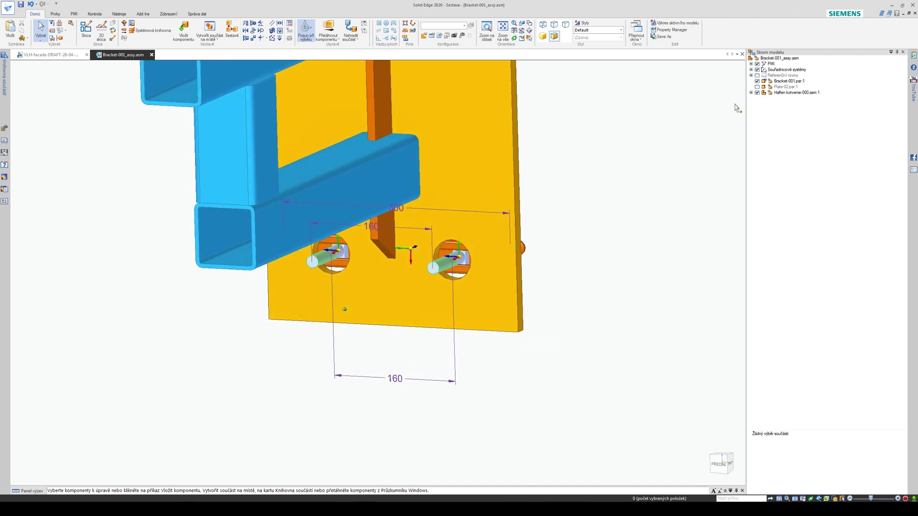
left_click(757, 87)
middle_click_drag(693, 150, 470, 355)
key("ctrl+f")
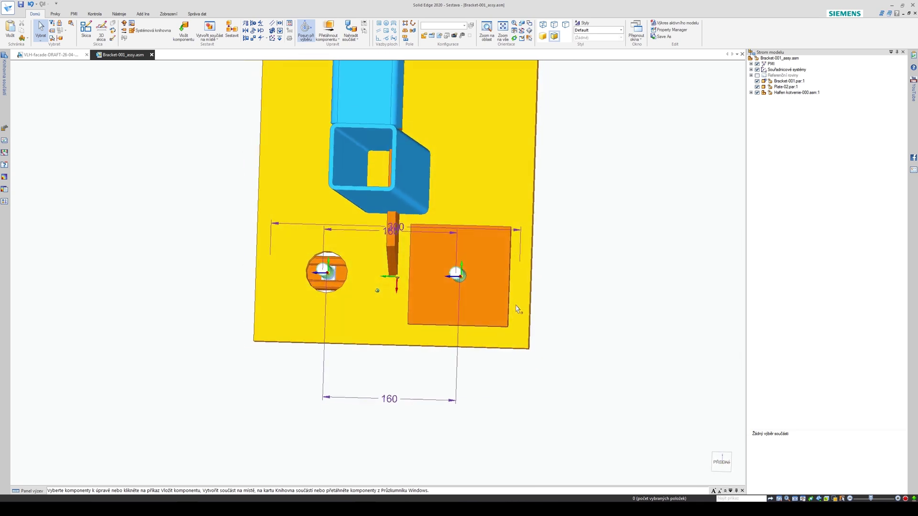
middle_click_drag(499, 314, 498, 288)
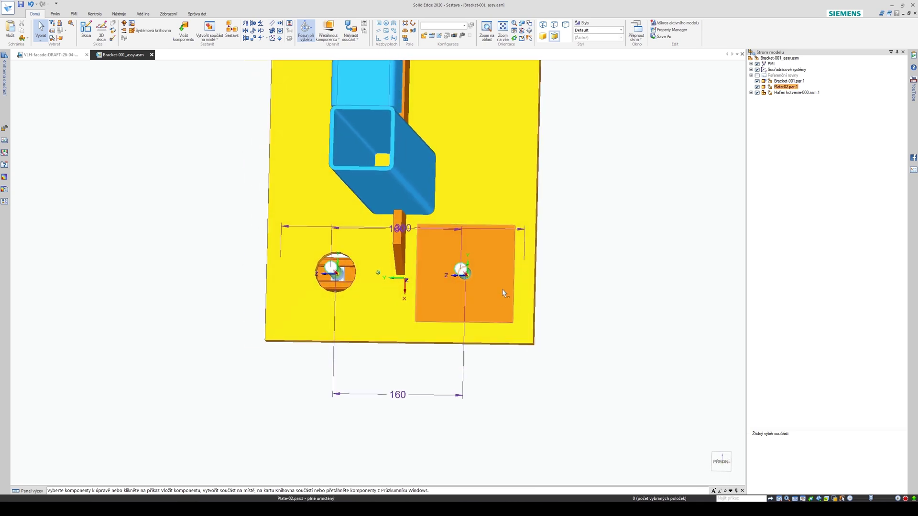
Step: Set Plate-02's face style to Orange (clear)
left_click(487, 258)
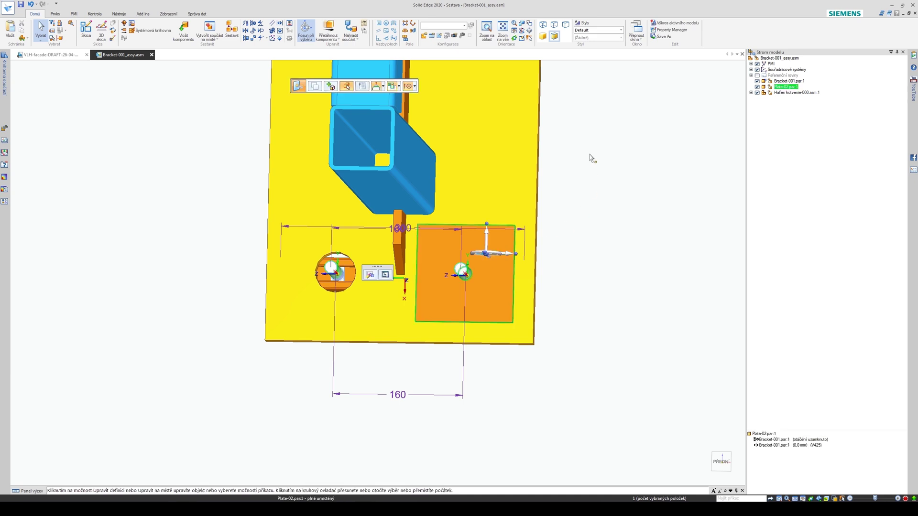
left_click(620, 38)
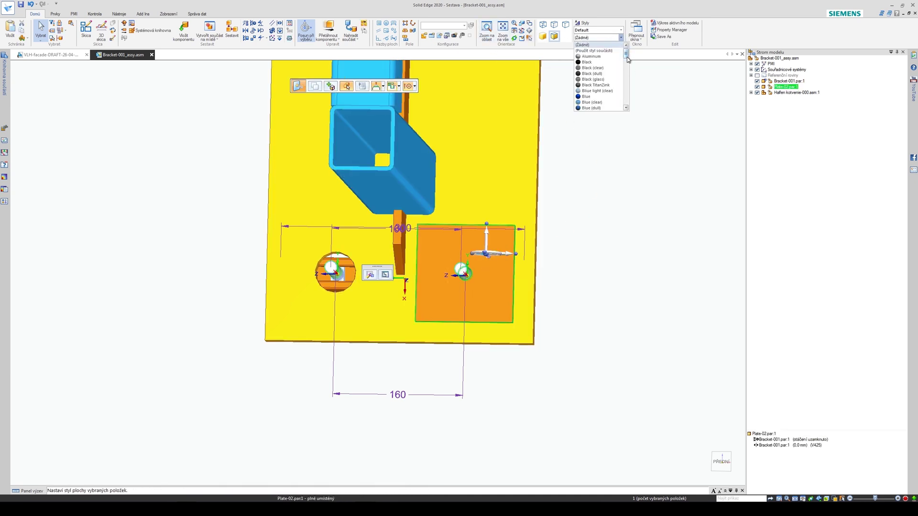
left_click_drag(628, 60, 628, 82)
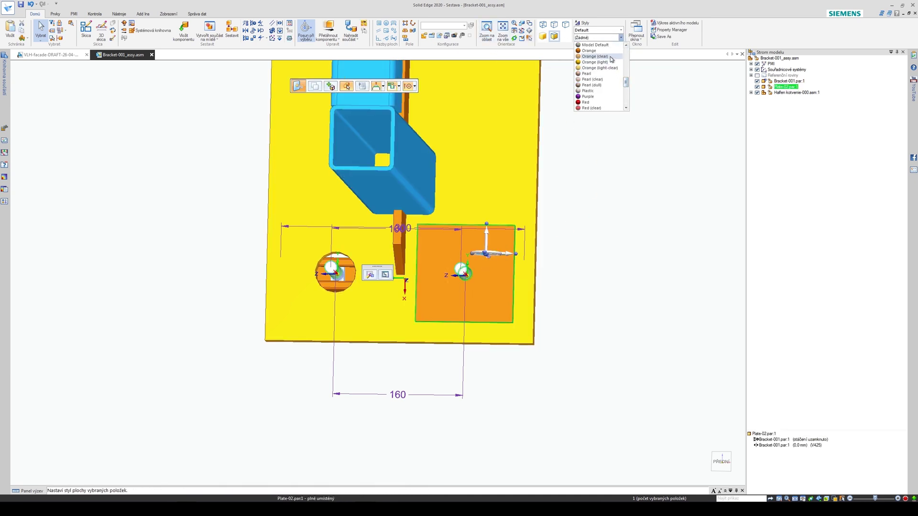
left_click(571, 286)
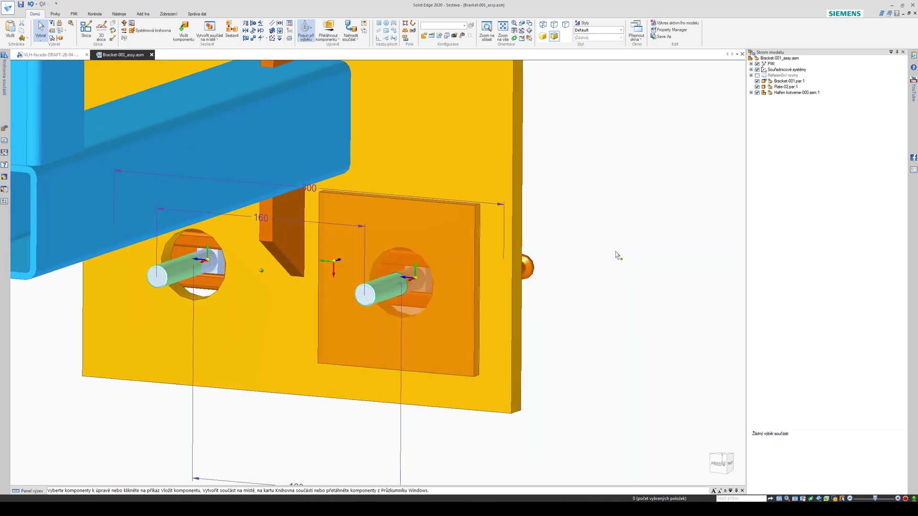
Step: Try to move Plate-02 away from the bolt centre within its own plane, viewing the assembly from the front
middle_click_drag(439, 278, 486, 311)
key("ctrl+f")
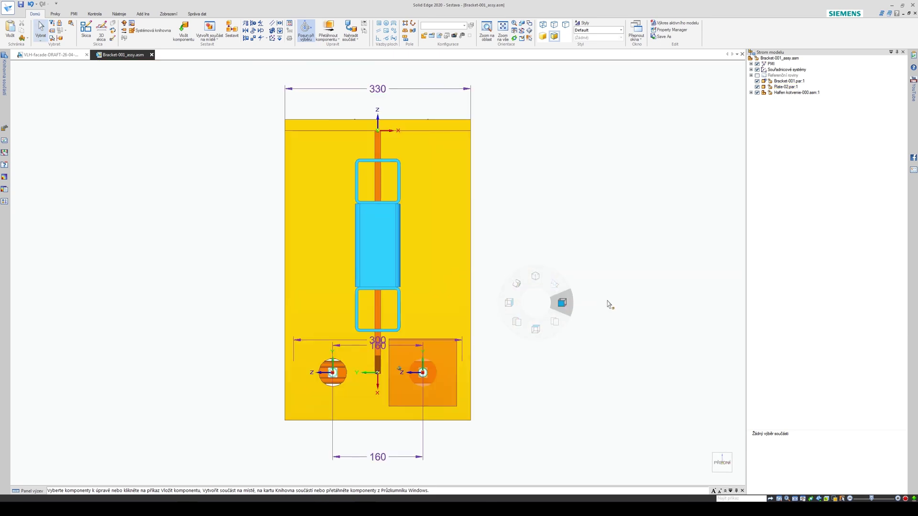
scroll(498, 334, "up", 5)
left_click(508, 282)
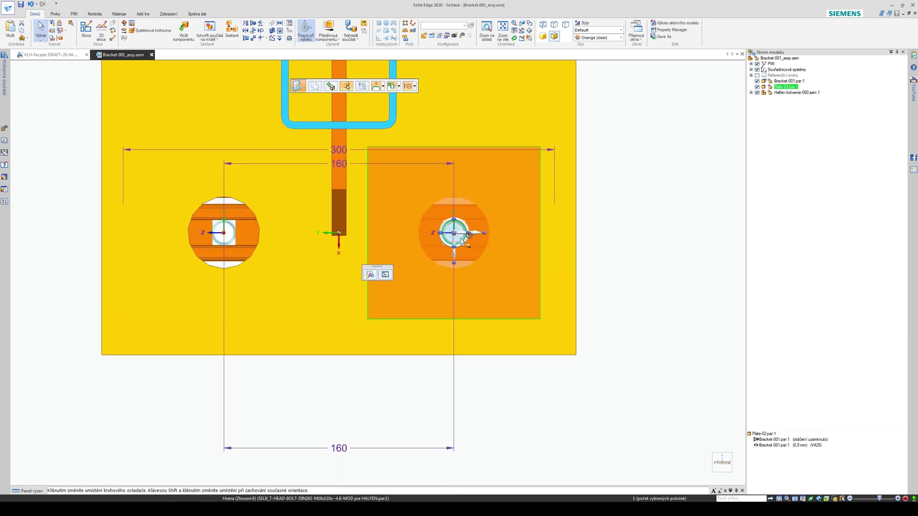
scroll(469, 296, "down", 3)
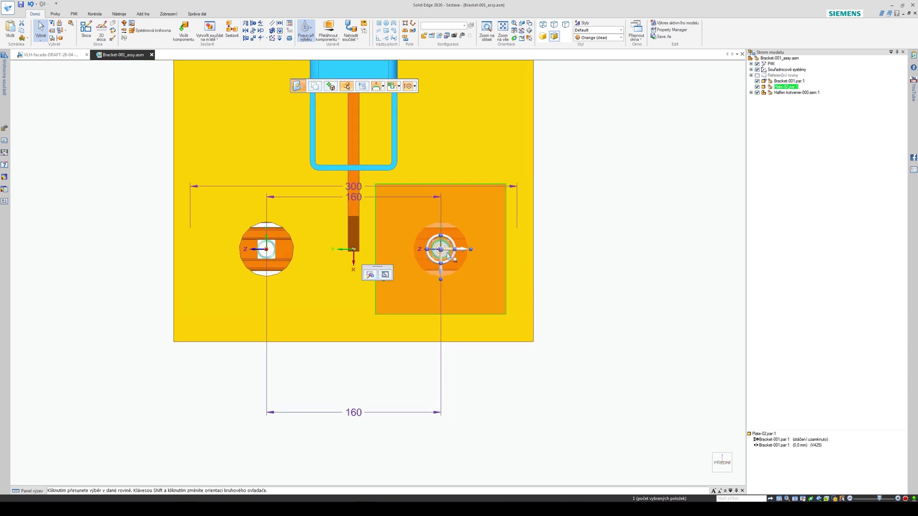
left_click(449, 257)
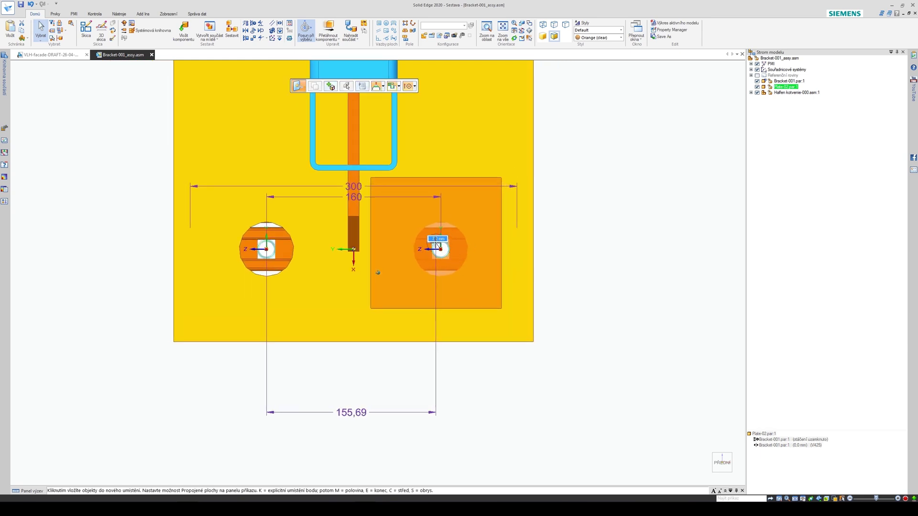
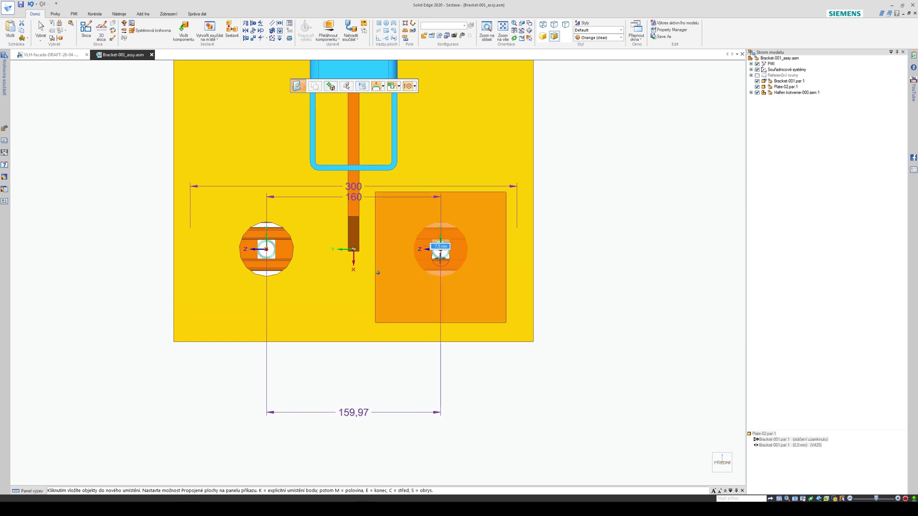
left_click(441, 251)
left_click(548, 281)
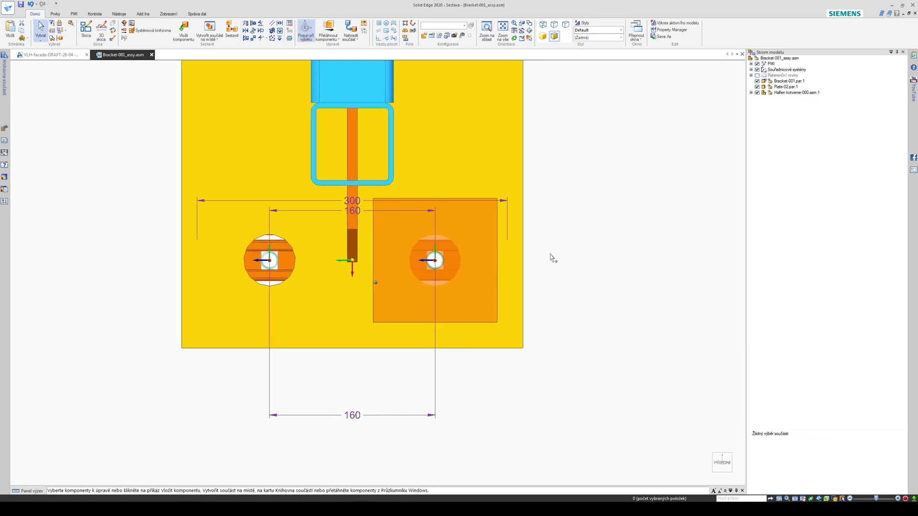
Step: Hide the Halfen kotvenie-000 subassembly so that only the bracket and Plate-02 are left for selection
scroll(559, 267, "down", 1)
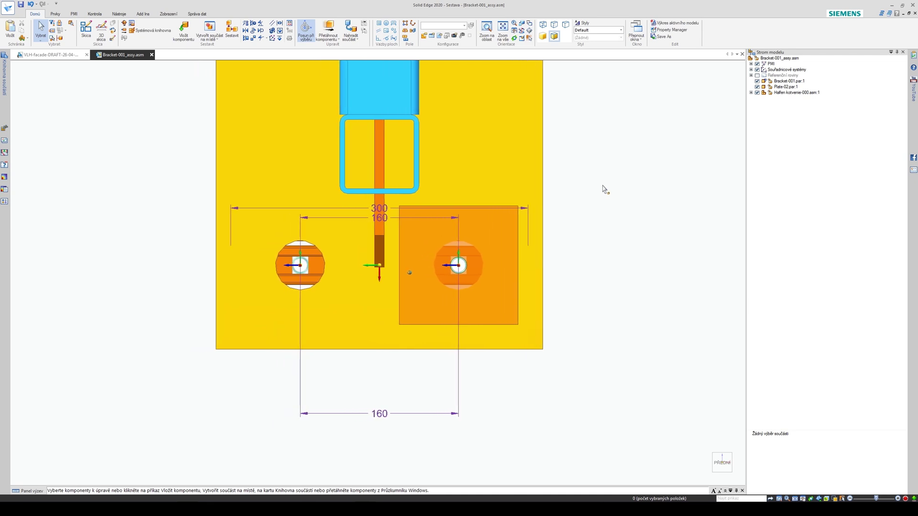
scroll(602, 184, "up", 2)
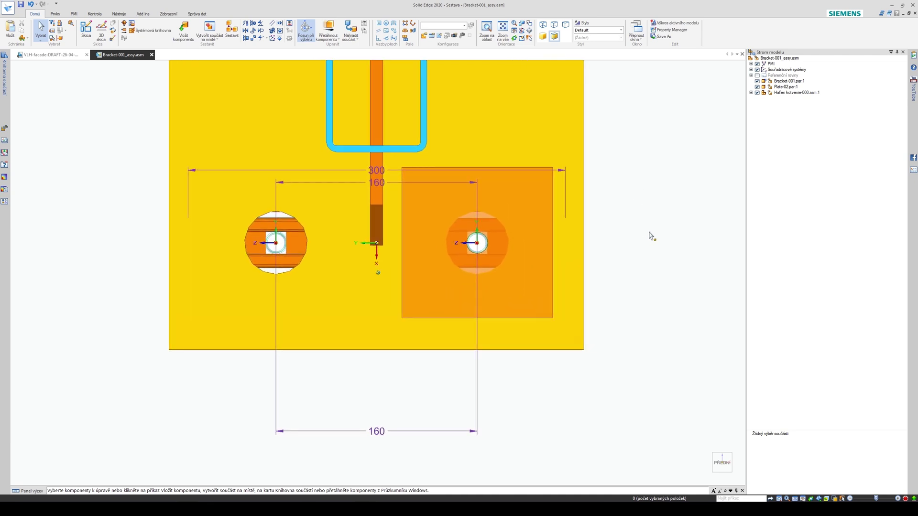
scroll(643, 240, "down", 2)
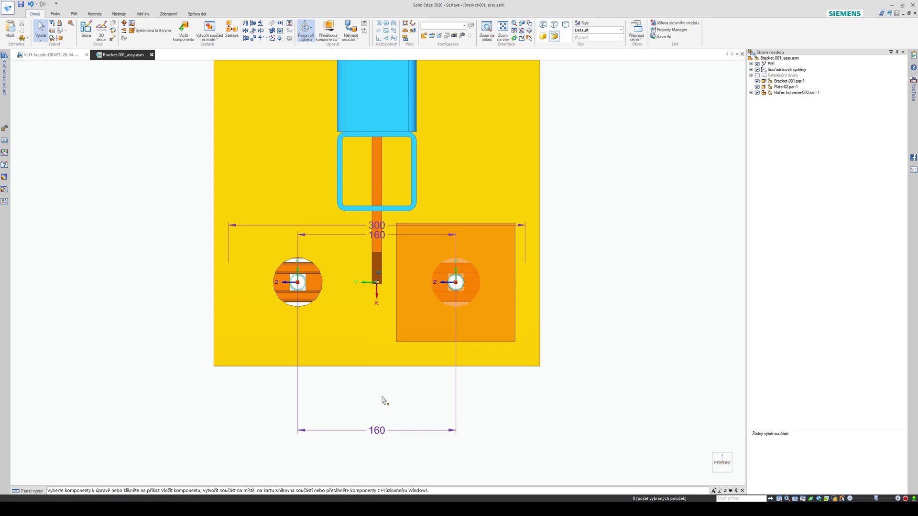
left_click_drag(375, 403, 607, 233)
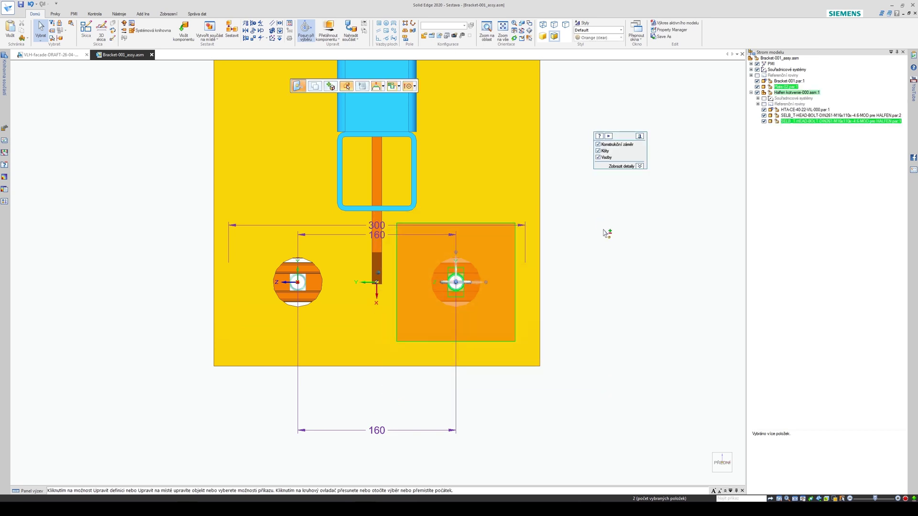
left_click(609, 244)
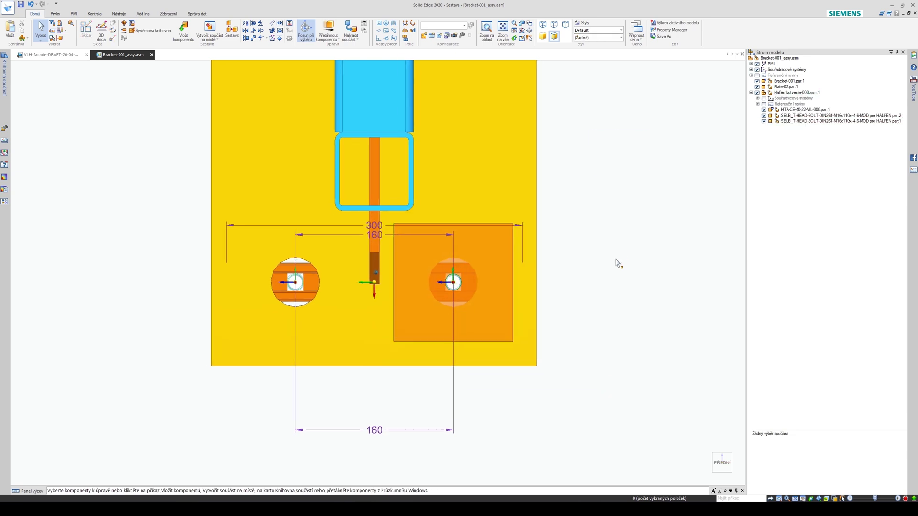
left_click(757, 92)
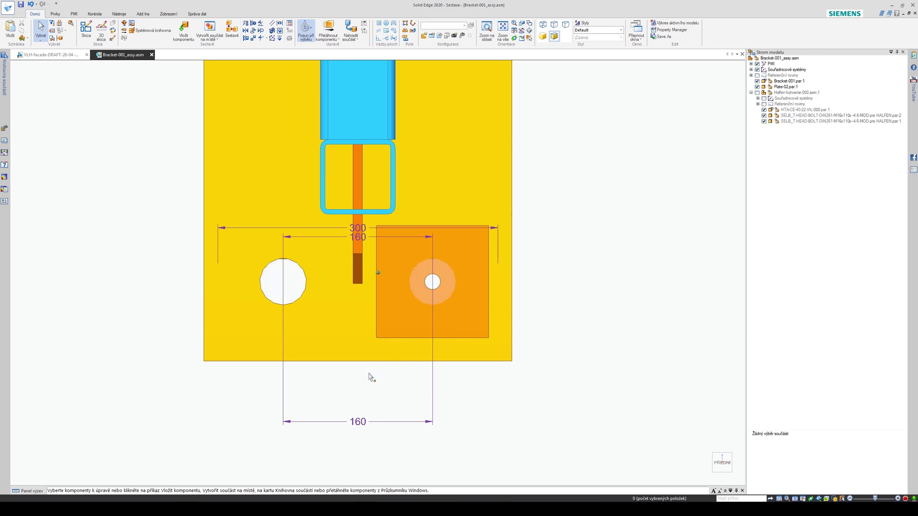
Step: Try to move Plate-02 on its own straight down from the bracket hole
left_click_drag(372, 379, 539, 248)
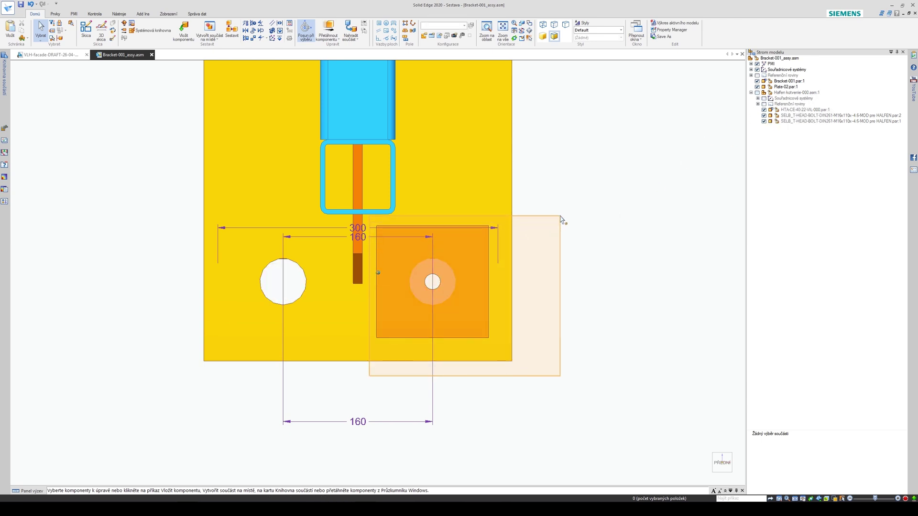
left_click_drag(563, 219, 559, 225)
left_click(433, 268)
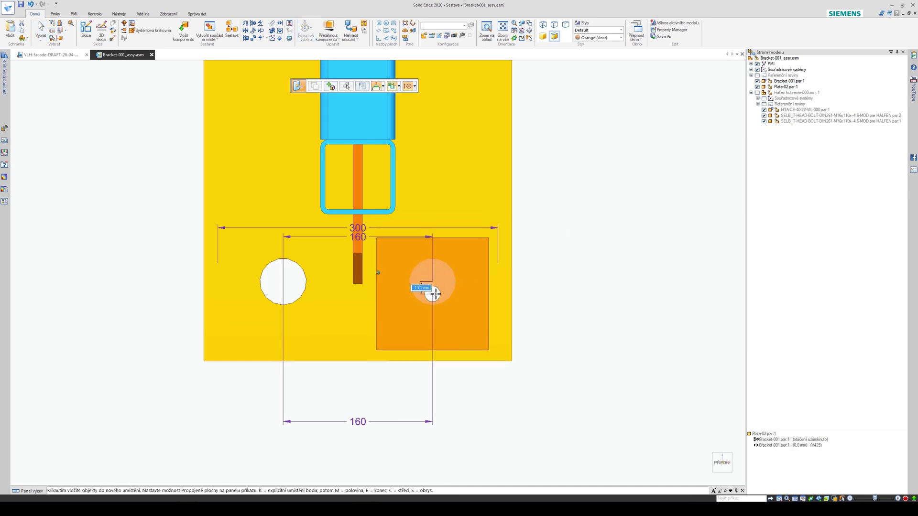
left_click(433, 291)
left_click(568, 266)
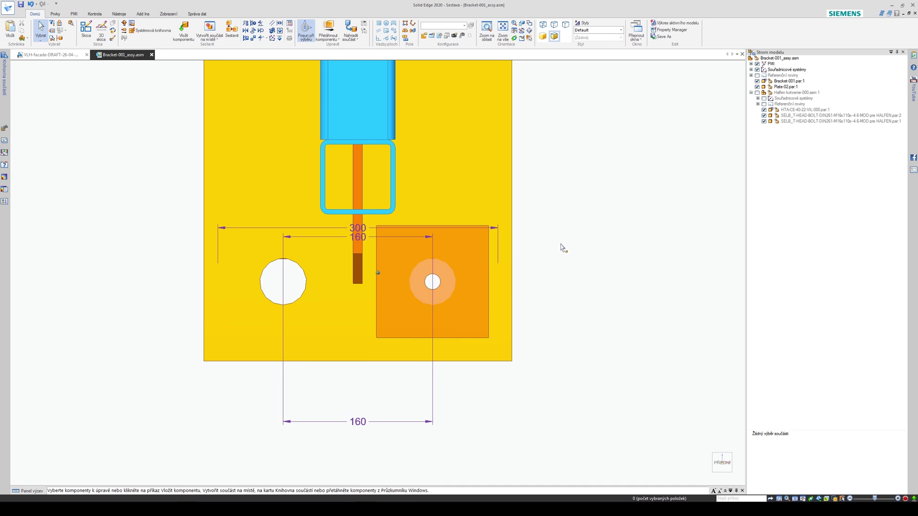
left_click(508, 200)
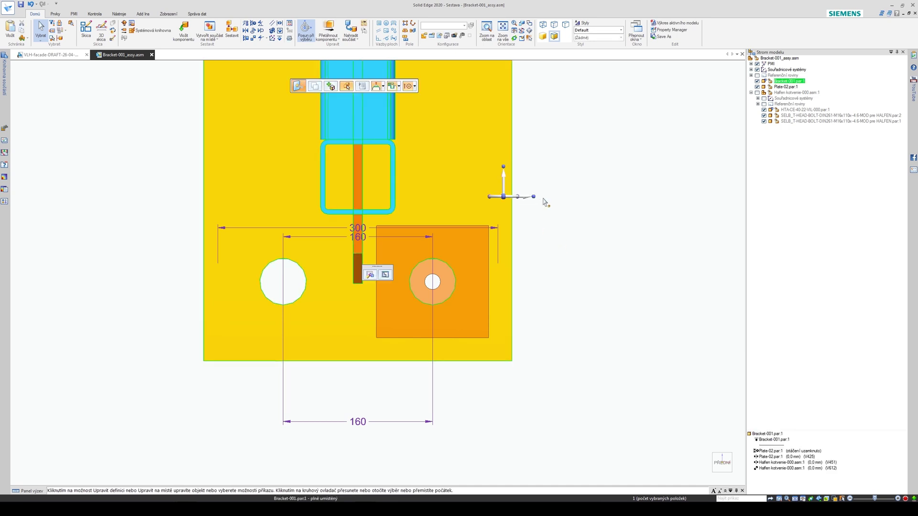
left_click(545, 203)
left_click(499, 202)
left_click(555, 206)
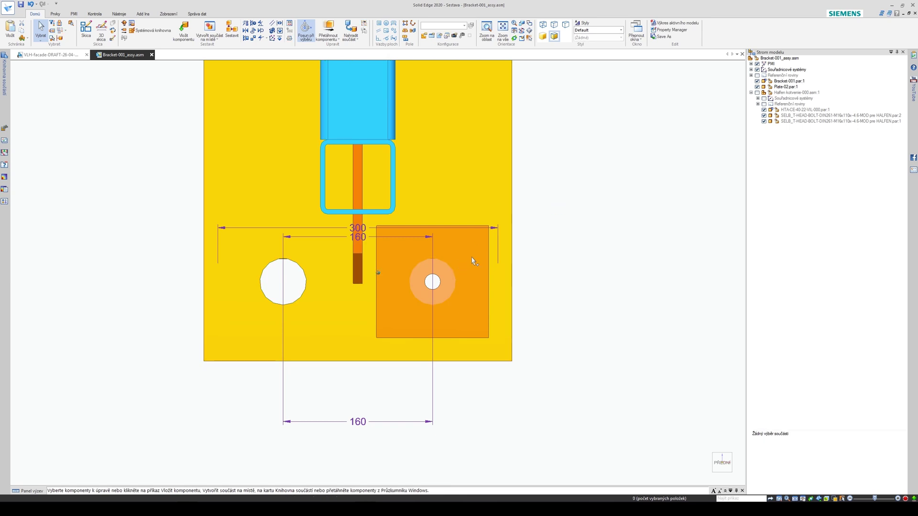
Step: Try to shorten Plate-02 by moving its upper edge face downward
scroll(461, 288, "up", 2)
middle_click_drag(460, 288, 321, 347)
left_click(498, 254)
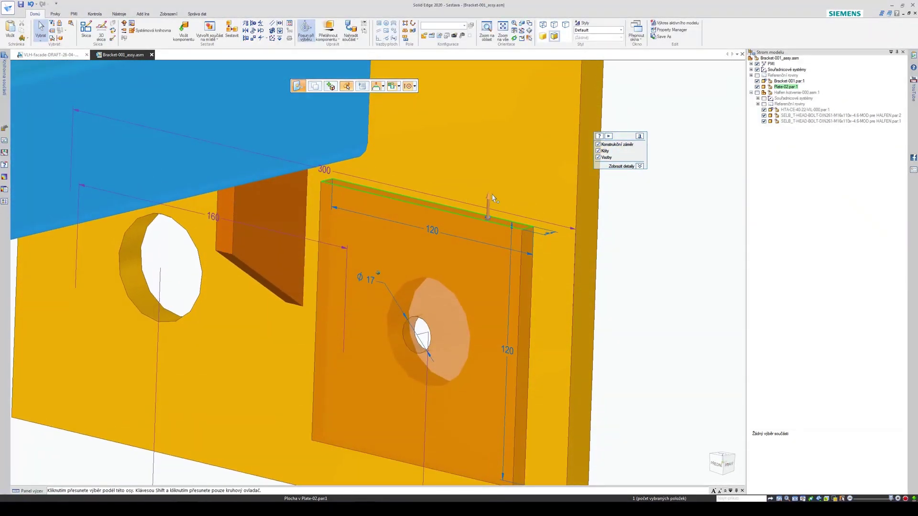
middle_click_drag(494, 198, 518, 249)
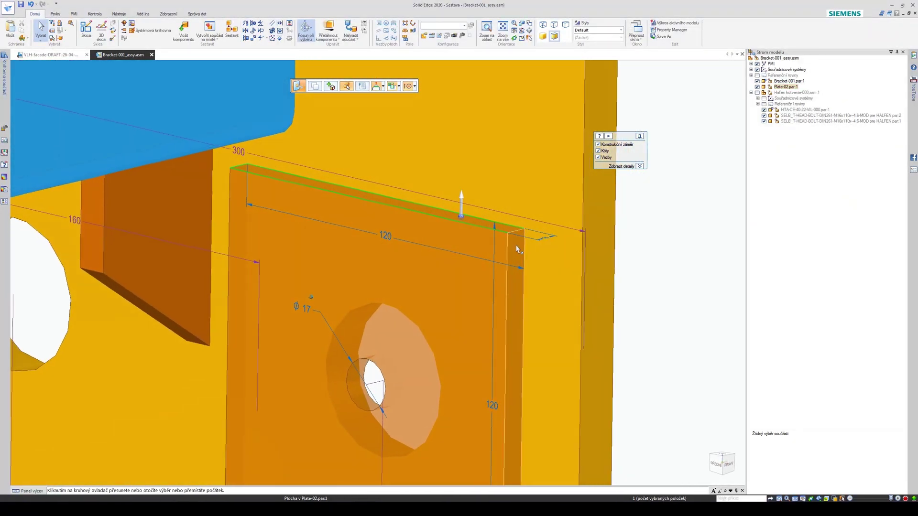
scroll(518, 249, "down", 10)
key("Escape")
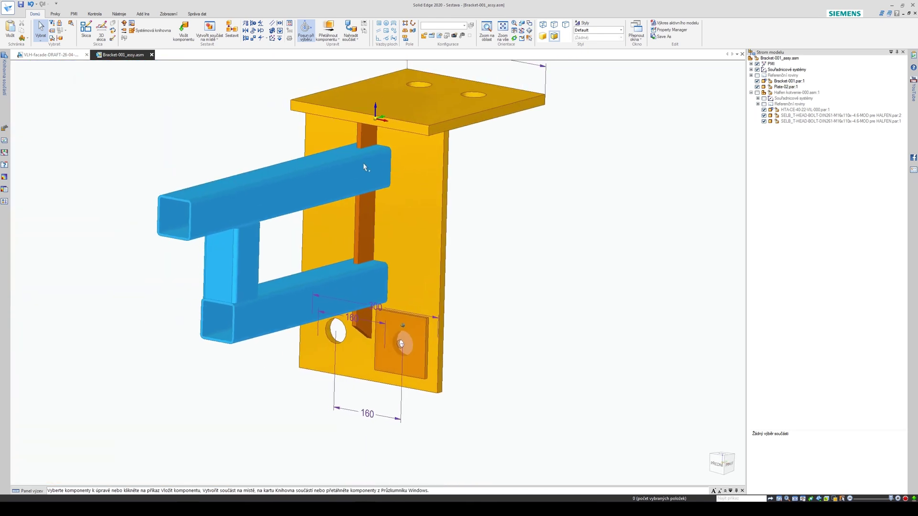
scroll(397, 335, "up", 10)
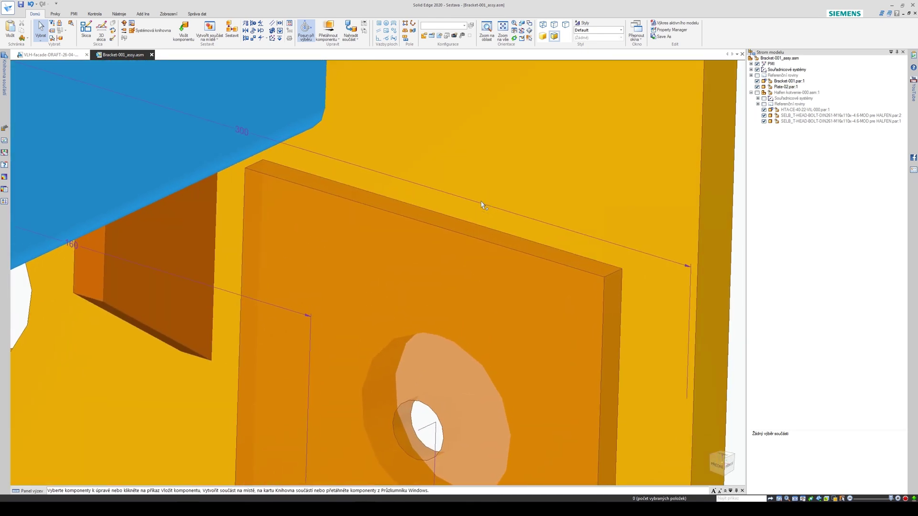
left_click(467, 211)
left_click(466, 215)
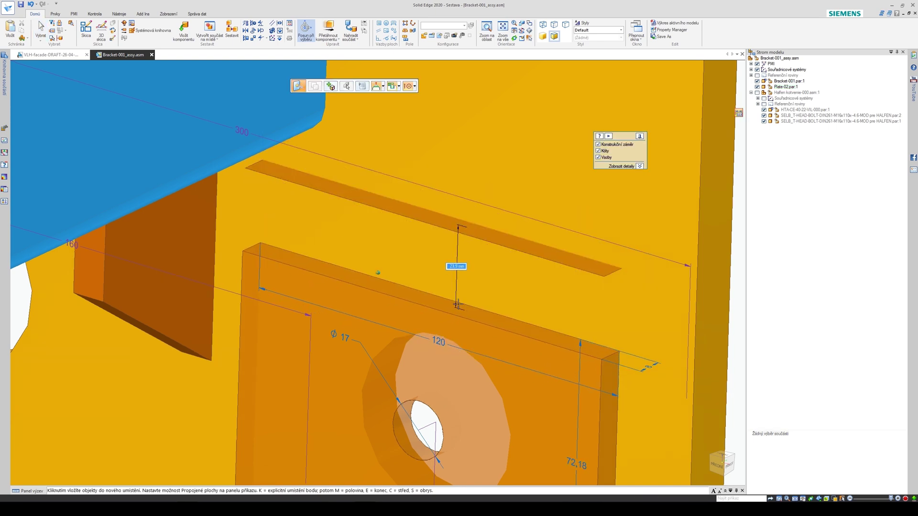
left_click(460, 284)
scroll(547, 280, "down", 5)
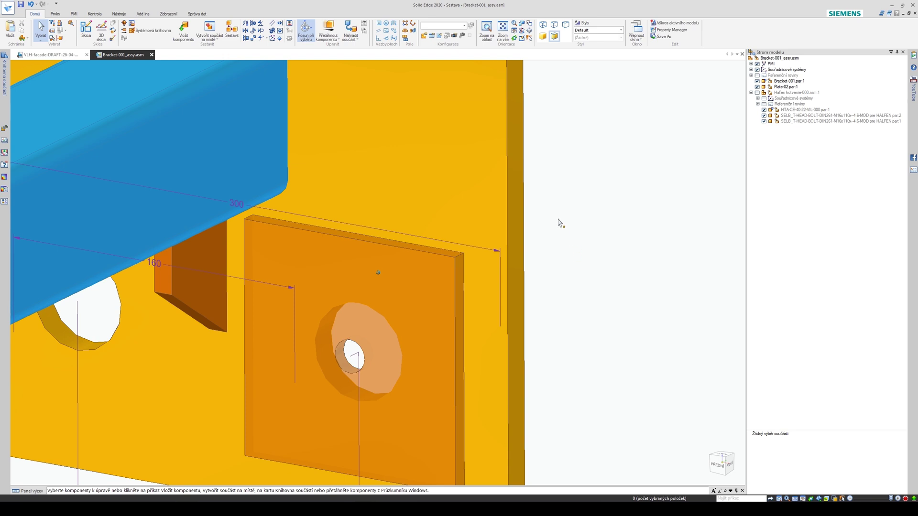
Step: Review the assembly relationships that tie Plate-02 to Bracket-001
left_click(437, 264)
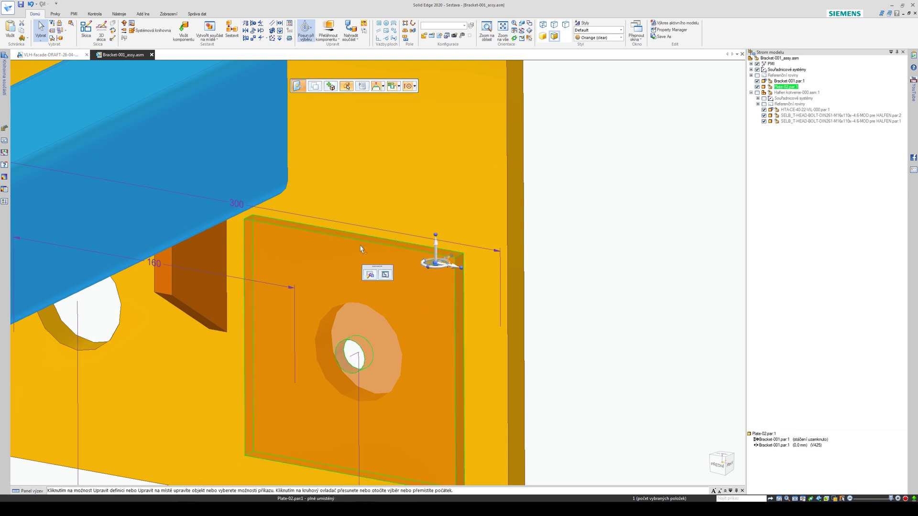
middle_click_drag(401, 414, 475, 332)
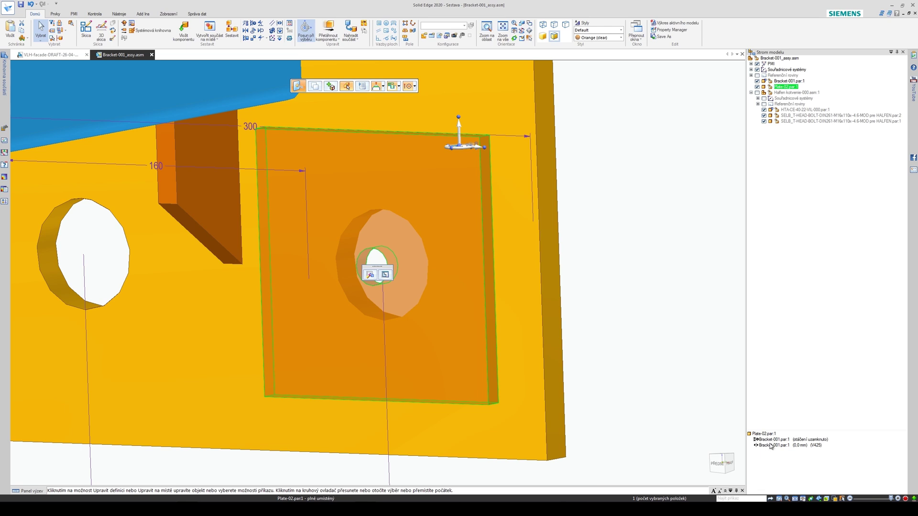
middle_click_drag(522, 260, 655, 203)
left_click(658, 210)
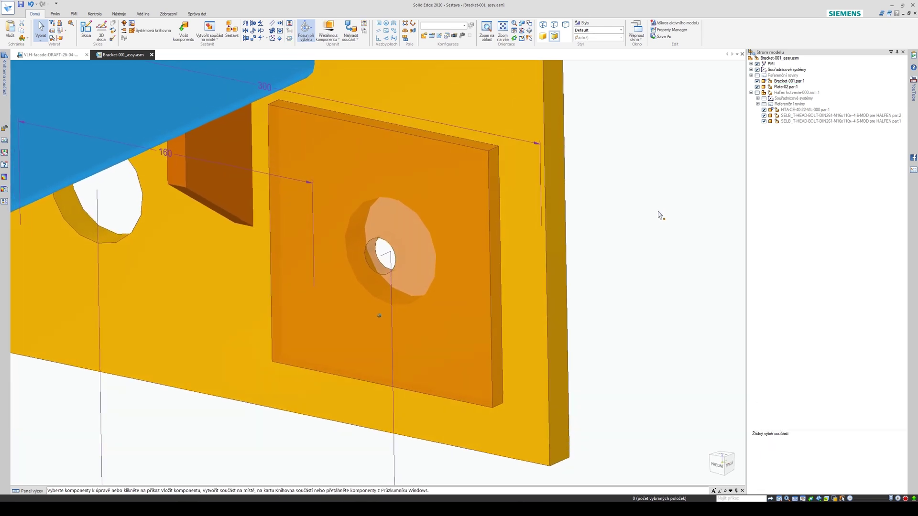
left_click(494, 235)
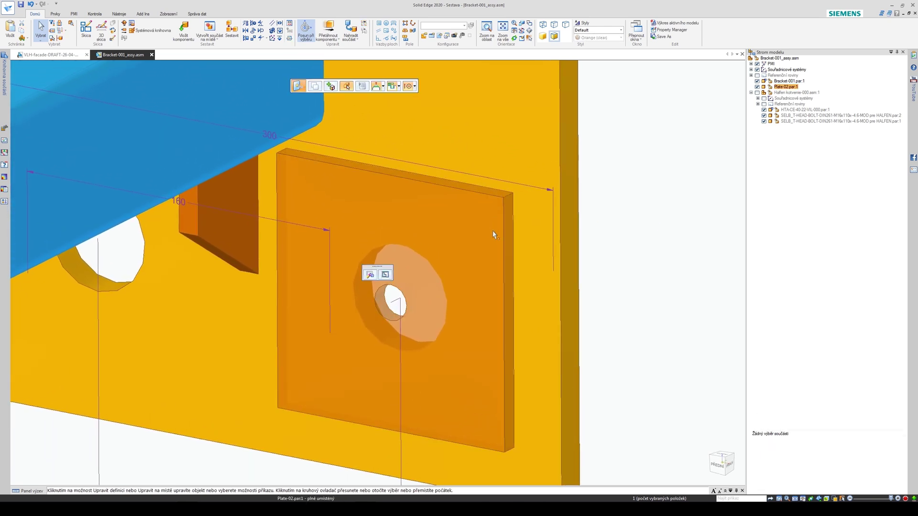
left_click(615, 227)
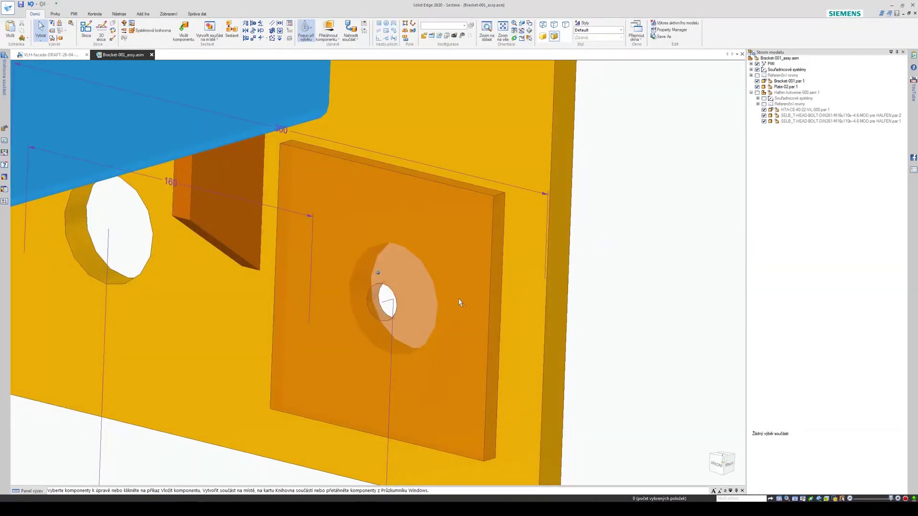
Step: Move all of Plate-02's faces together with the bracket's hole faces 5 mm down toward the vertical plate's lower edge
middle_click_drag(460, 303, 607, 260)
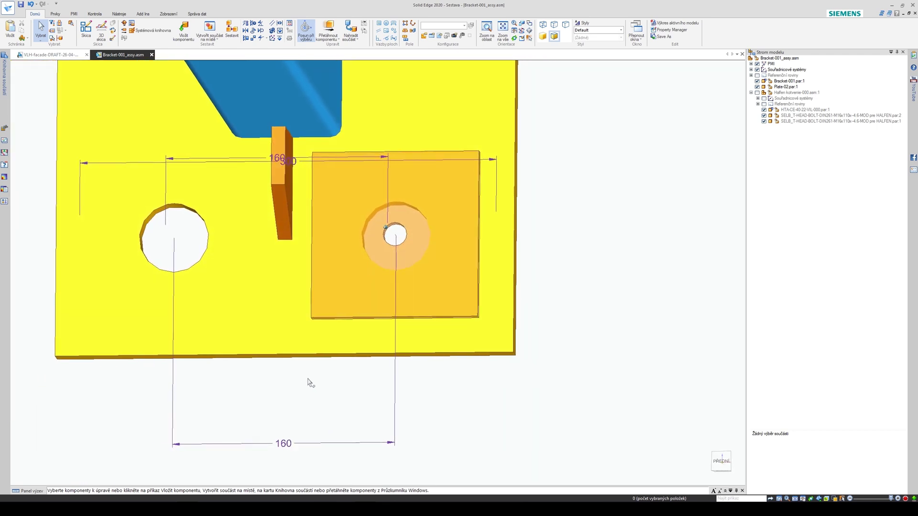
left_click_drag(310, 385, 576, 142)
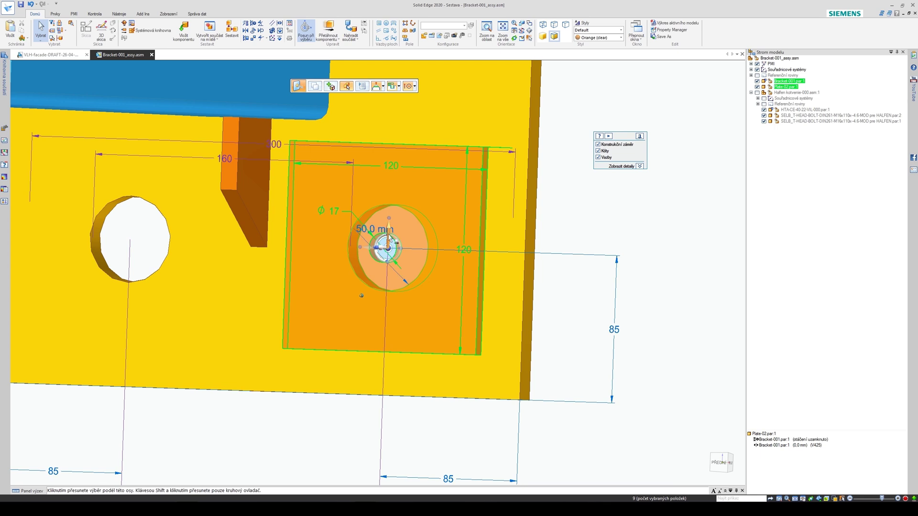
left_click(389, 238)
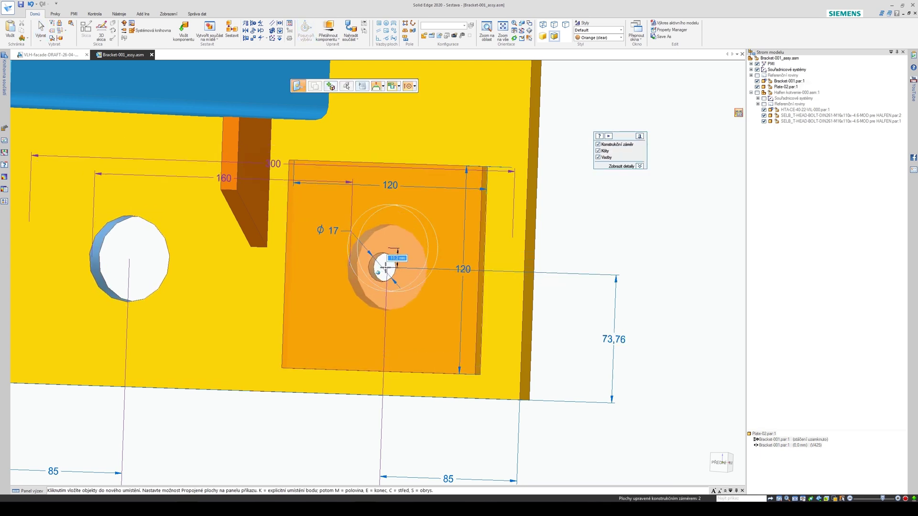
type("5")
key("Return")
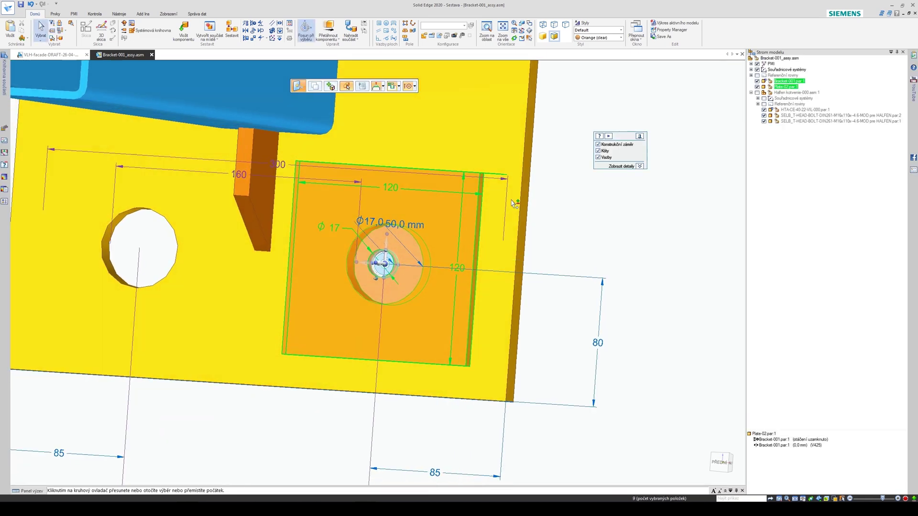
middle_click_drag(514, 204, 521, 255)
left_click(576, 240)
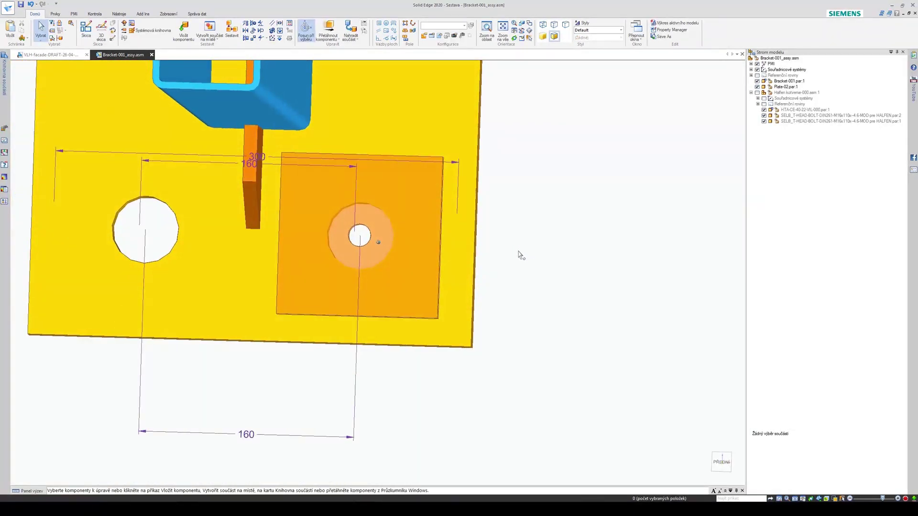
Step: Show the Halfen kotvenie-000 subassembly and check from the front how its bolts sit in the bracket holes
left_click(758, 93)
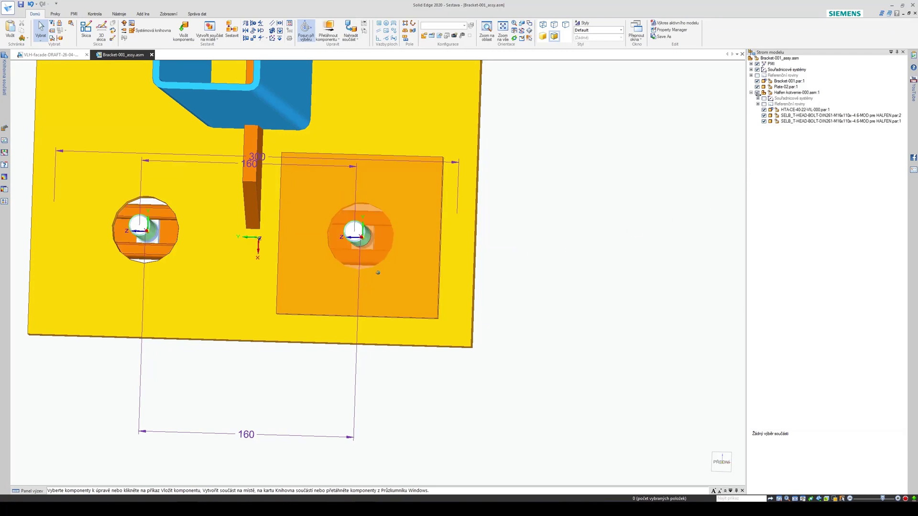
middle_click_drag(539, 201, 503, 280)
left_click(783, 92)
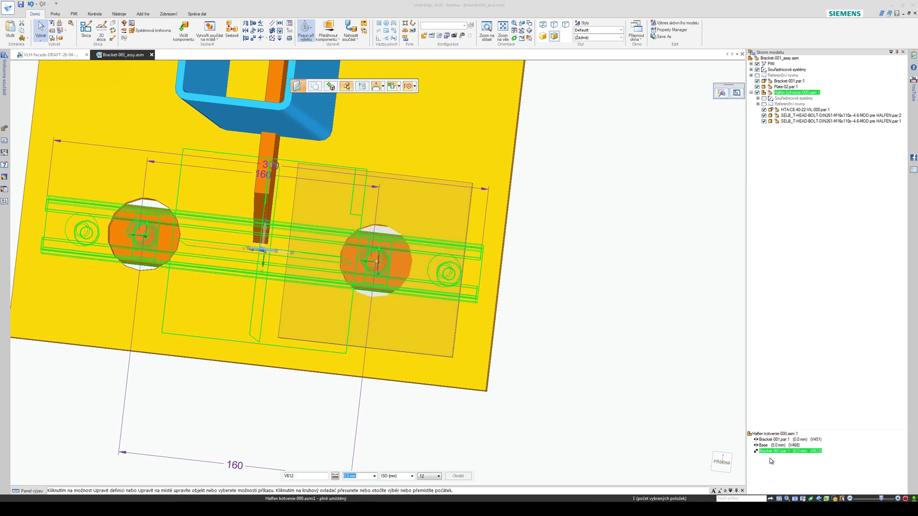
middle_click_drag(662, 370, 570, 255)
key("Escape")
key("ctrl+f")
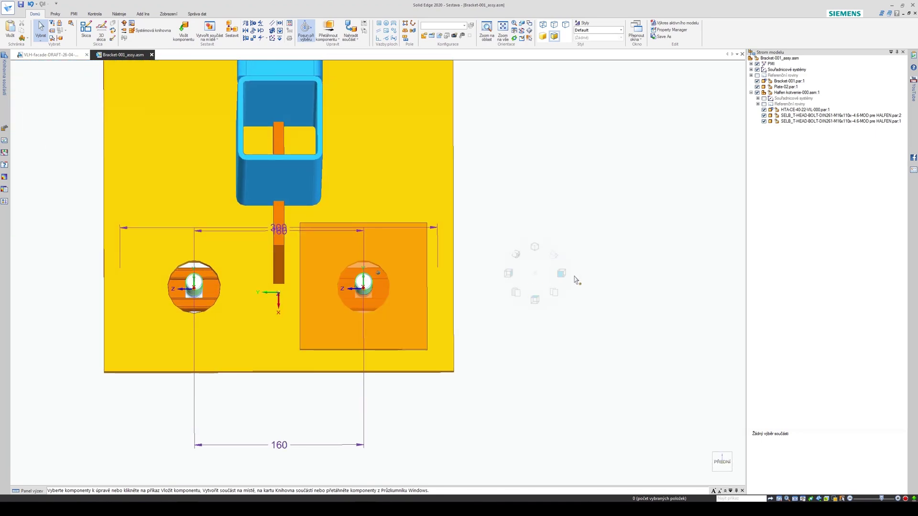
right_click_drag(577, 281, 578, 281)
scroll(502, 295, "up", 5)
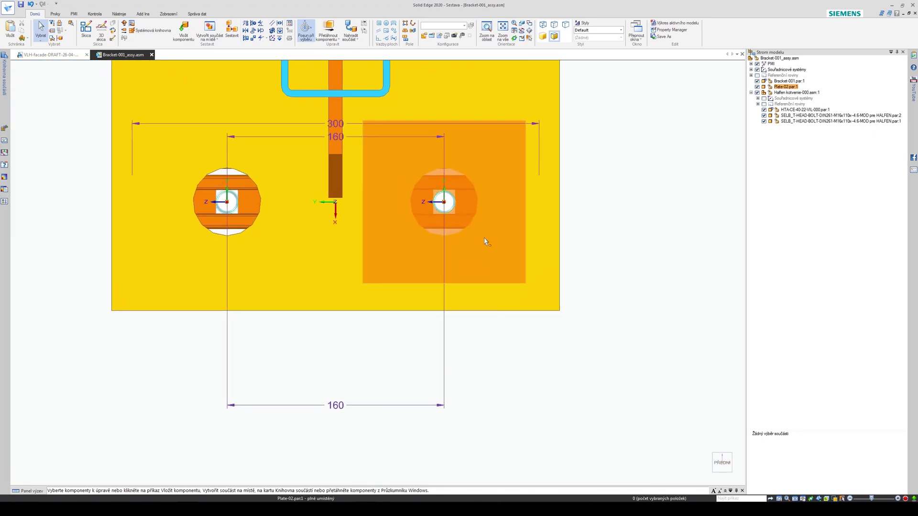
Step: Try to shift Plate-02 together with the linked bracket hole freely within the plane of the vertical plate
left_click(485, 242)
left_click_drag(485, 247, 452, 218)
scroll(452, 219, "down", 1)
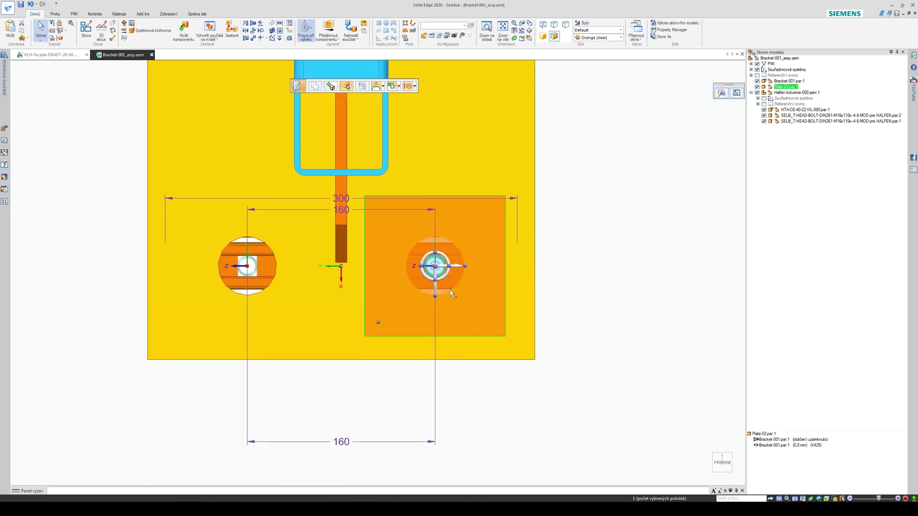
left_click(441, 274)
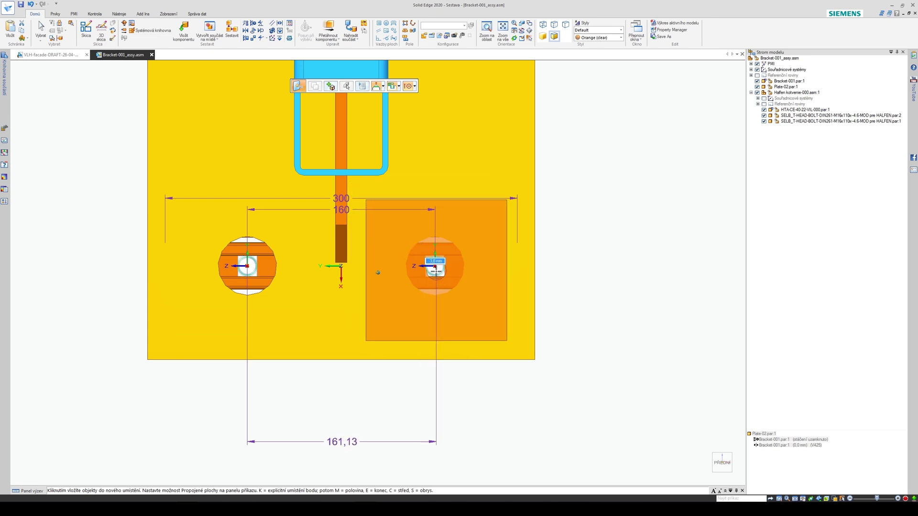
left_click(434, 269)
scroll(550, 225, "up", 1)
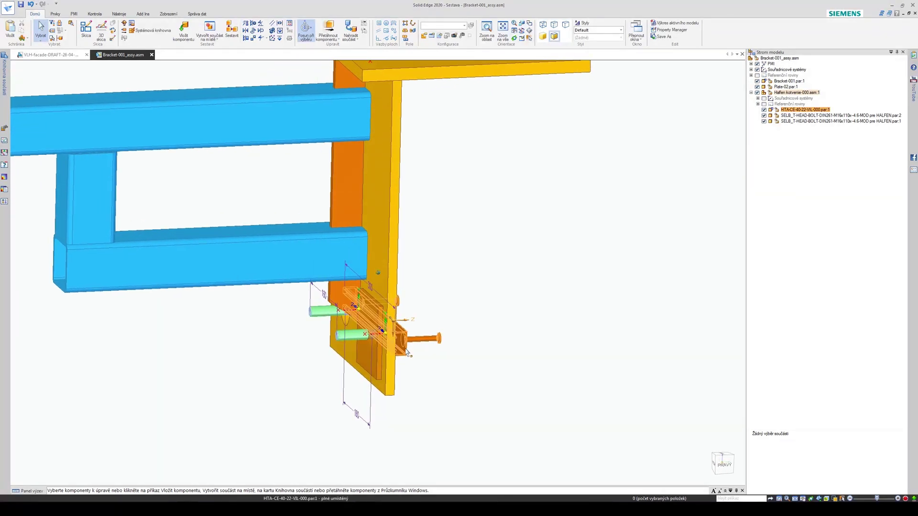
Step: Review the relationships that position the Halfen kotvenie-000 subassembly against Bracket-001 and Base
left_click(407, 352)
left_click(505, 337)
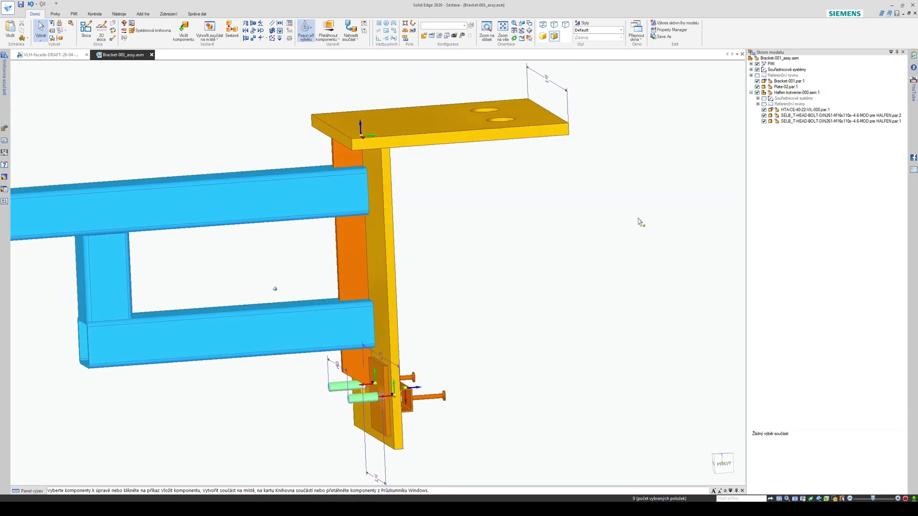
left_click(790, 93)
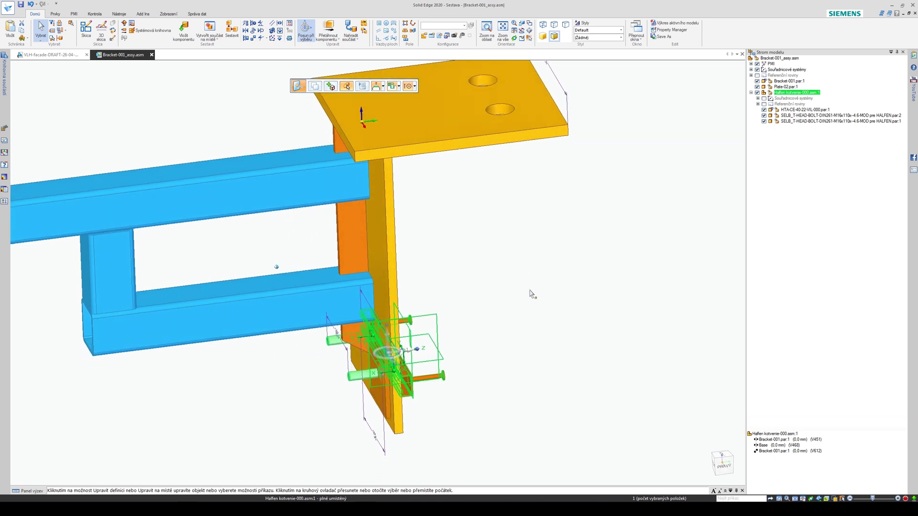
left_click(771, 440)
left_click(770, 446)
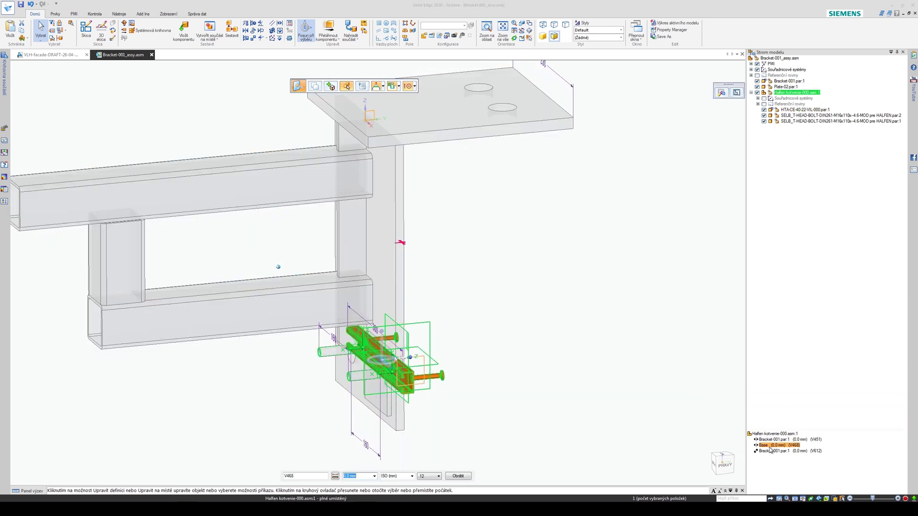
left_click(772, 452)
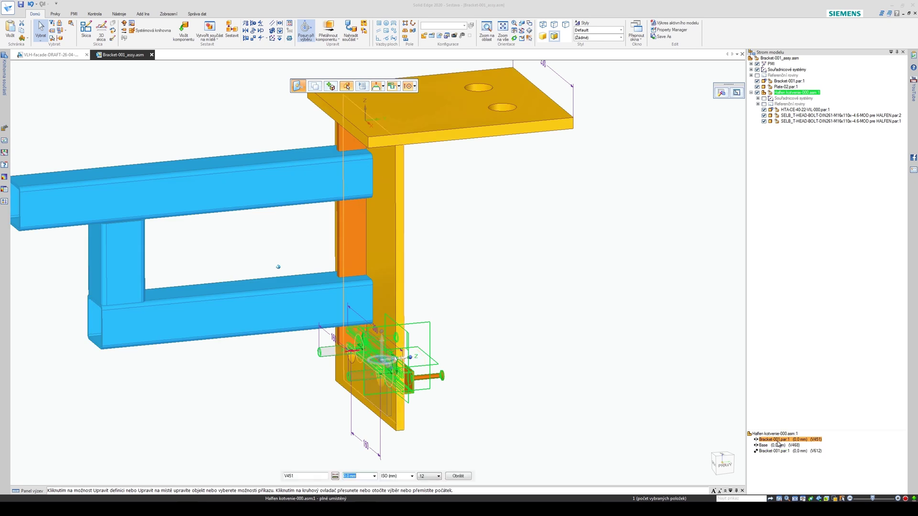
left_click(776, 446)
left_click(773, 452)
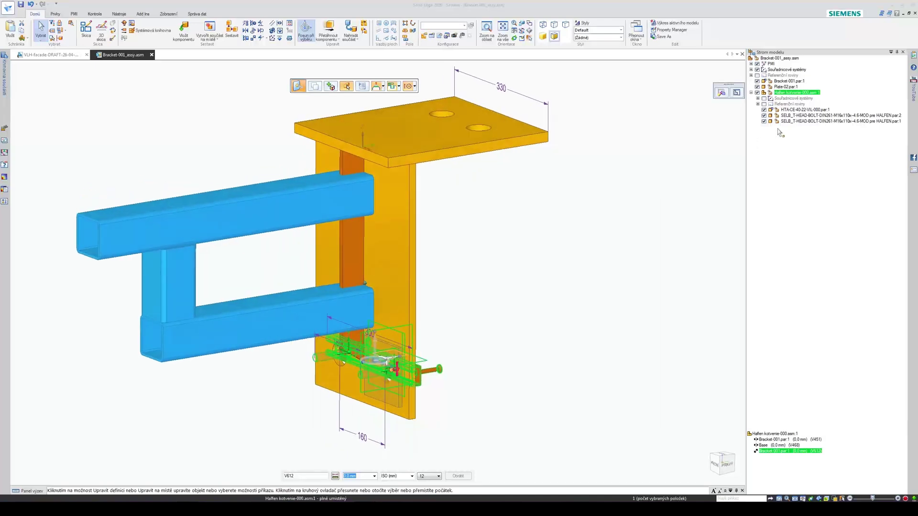
left_click(660, 244)
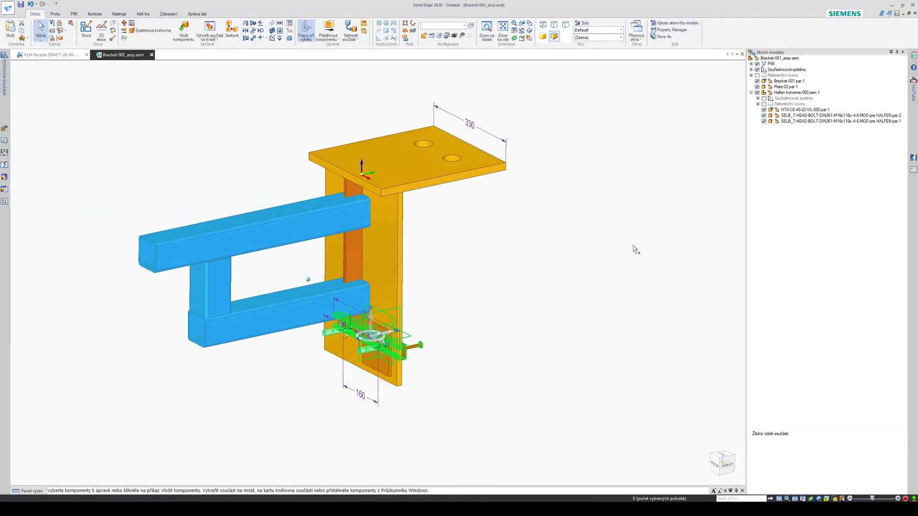
Step: Capture the fit of the Halfen kotvenie-000 subassembly, remembering its two mate relationships and one connect relationship and storing them with the subassembly
left_click(786, 93)
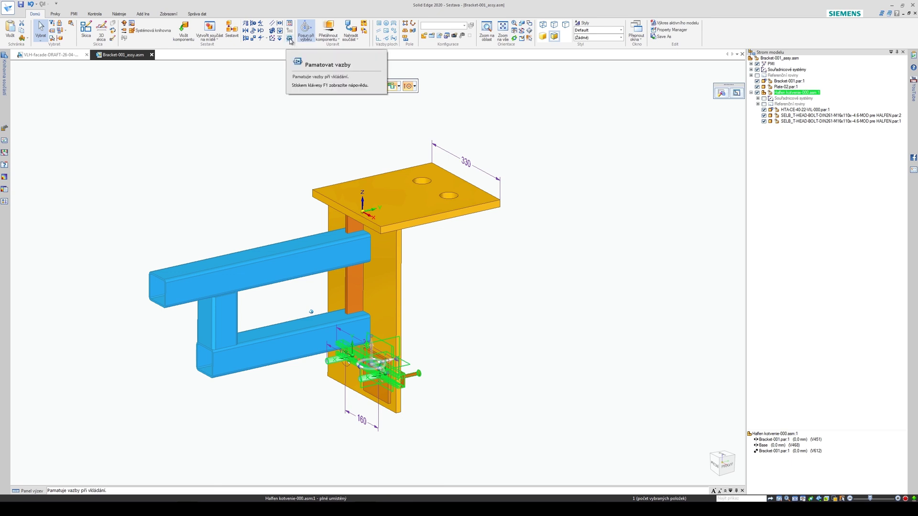
left_click(289, 39)
left_click_drag(493, 197, 524, 214)
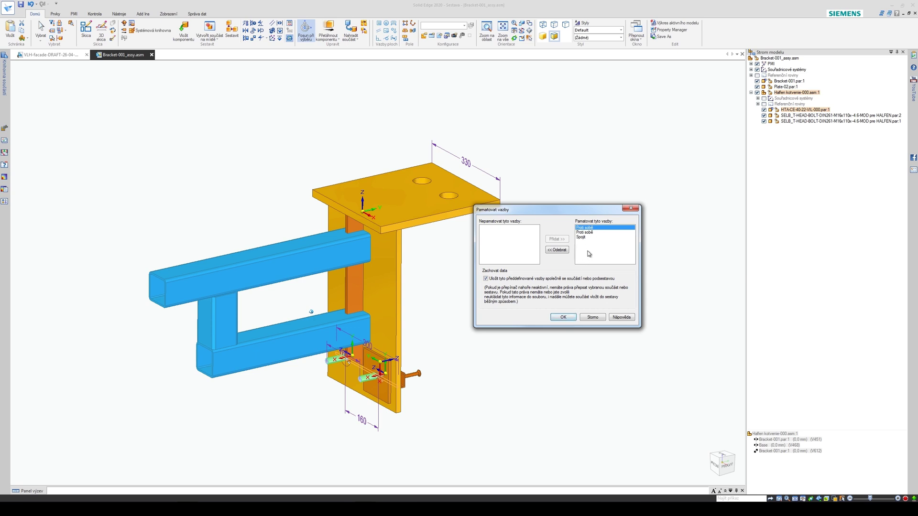
left_click(564, 318)
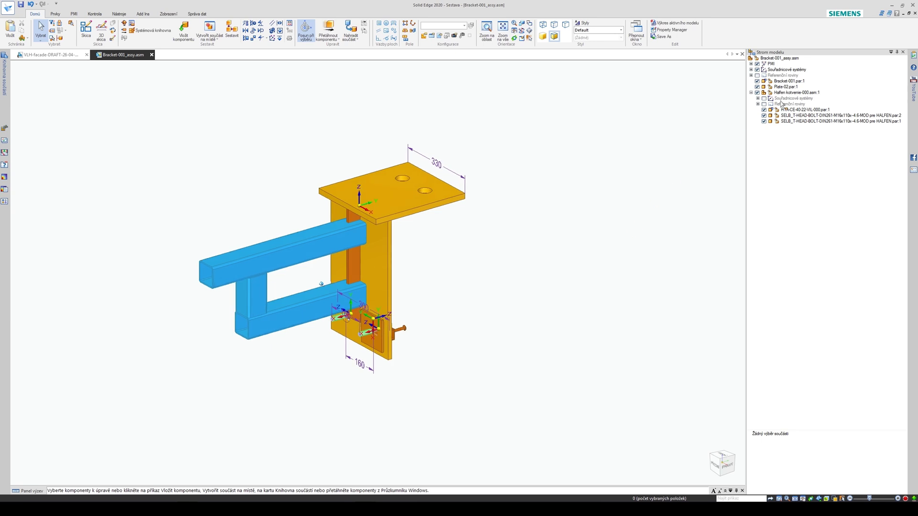
left_click(790, 94)
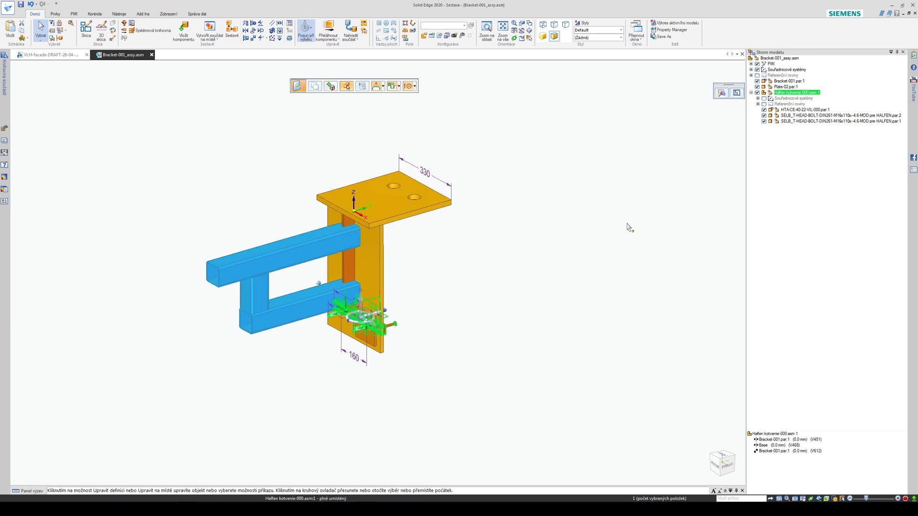
left_click(534, 272)
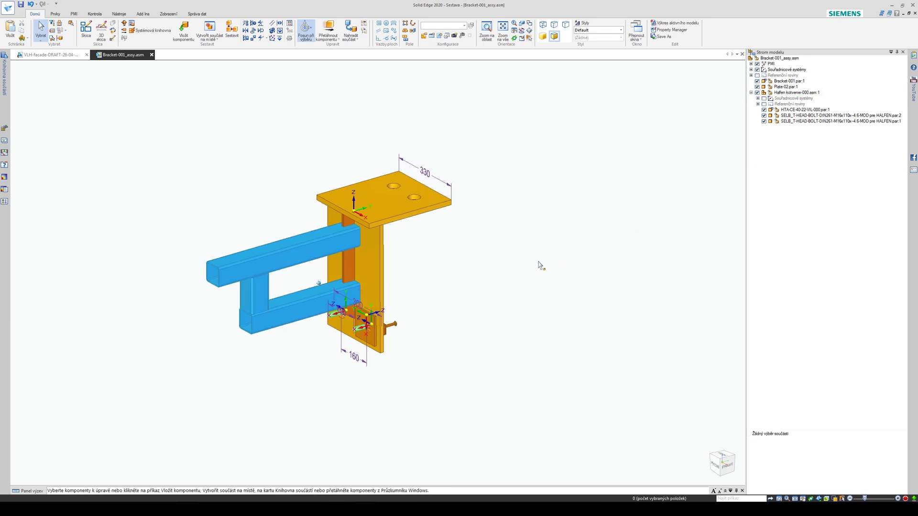
Step: Paste a second Halfen kotvenie-000 subassembly and place it beneath the bracket's upper plate, with its bolts passing through the two holes
key("ctrl+v")
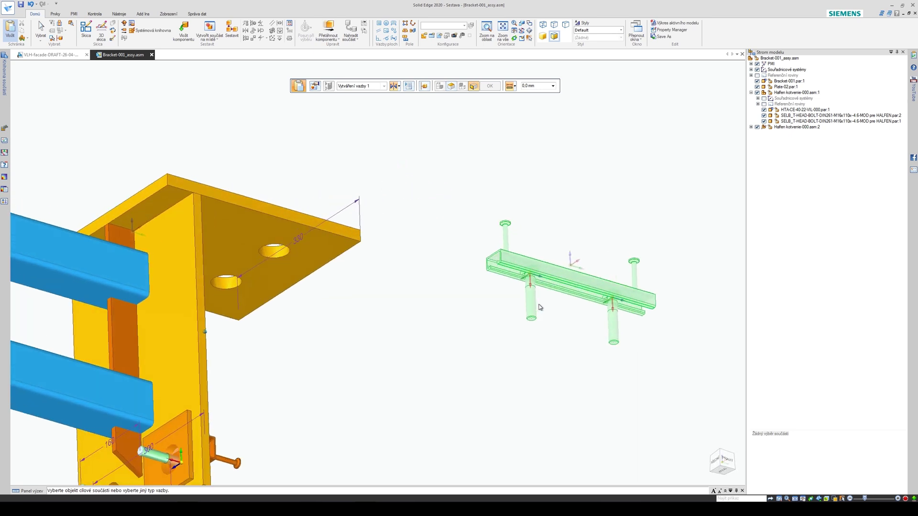
scroll(540, 307, "up", 6)
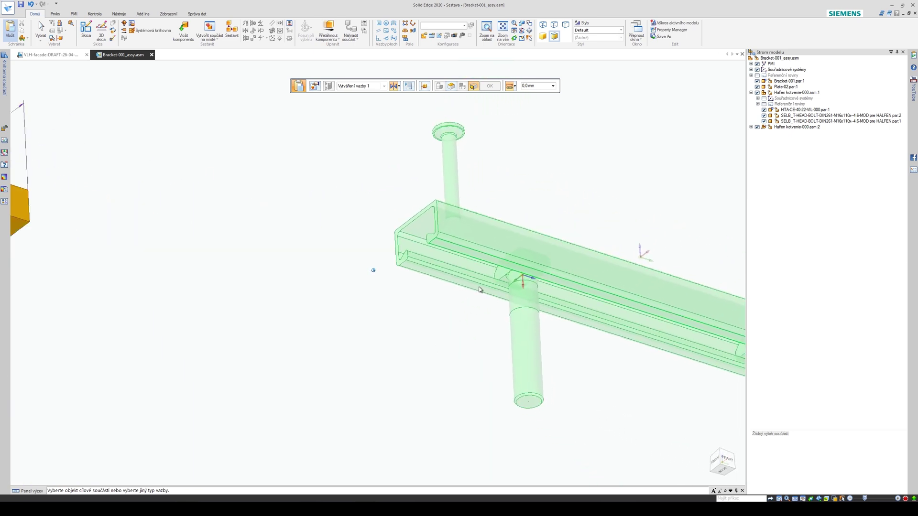
scroll(481, 289, "down", 3)
middle_click_drag(481, 290, 416, 301)
scroll(411, 289, "down", 3)
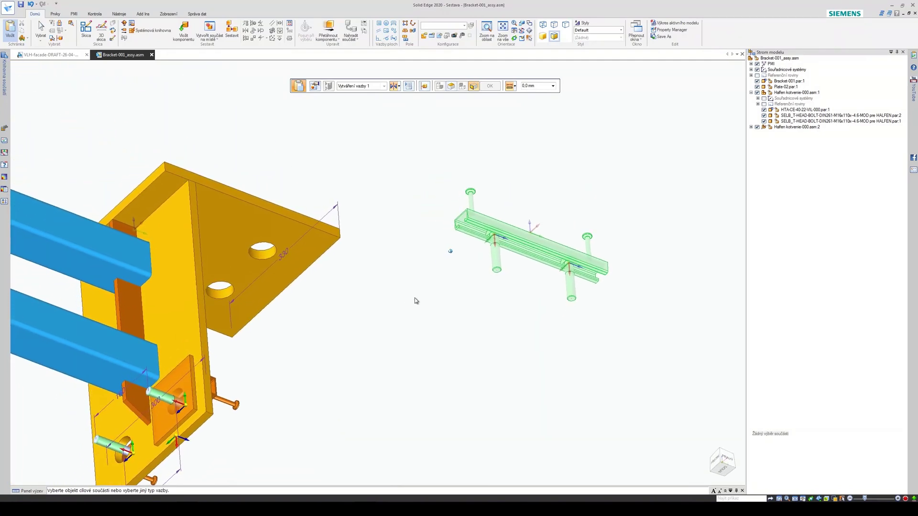
scroll(377, 273, "up", 4)
middle_click_drag(373, 330, 335, 309)
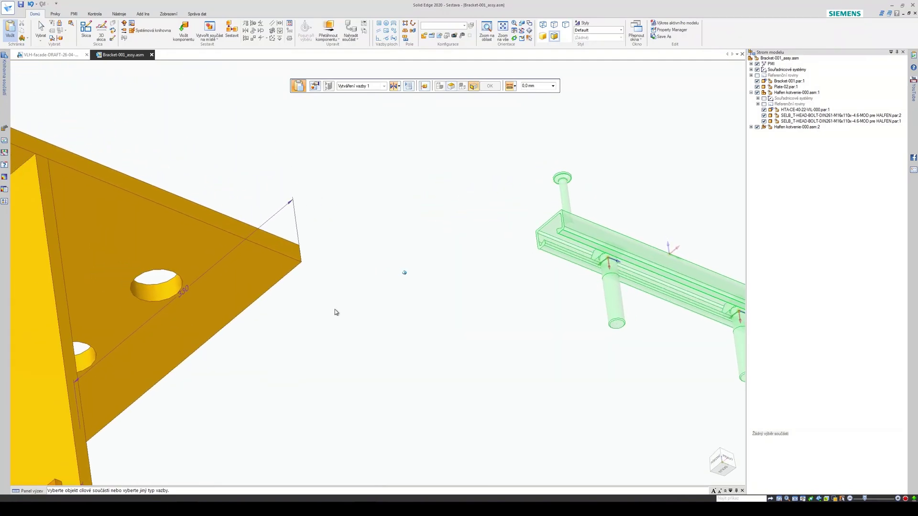
scroll(335, 309, "down", 1)
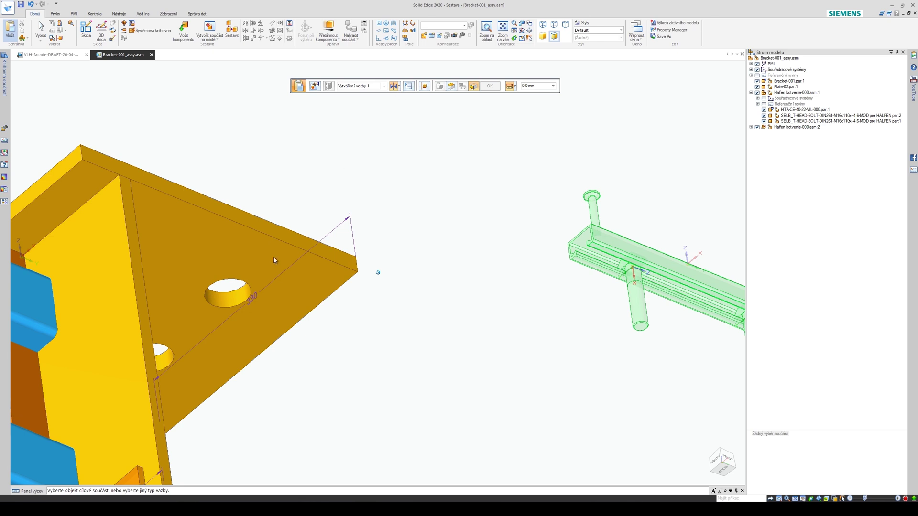
left_click(266, 260)
middle_click_drag(267, 260, 459, 254)
left_click(309, 193)
left_click(367, 271)
Step: Move the upper plate's paired holes into line with the anchor bolt centres, 85 mm from the side edges, and save the assembly
left_click(432, 268)
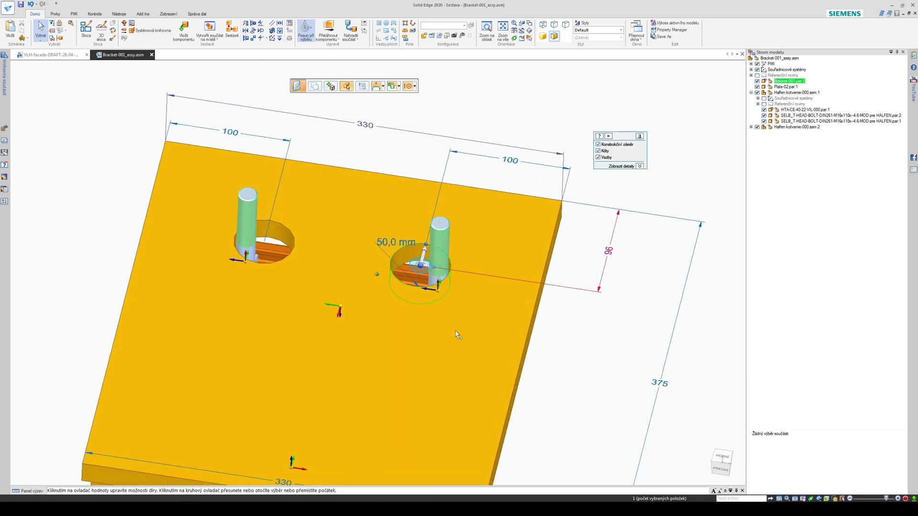
left_click(429, 271)
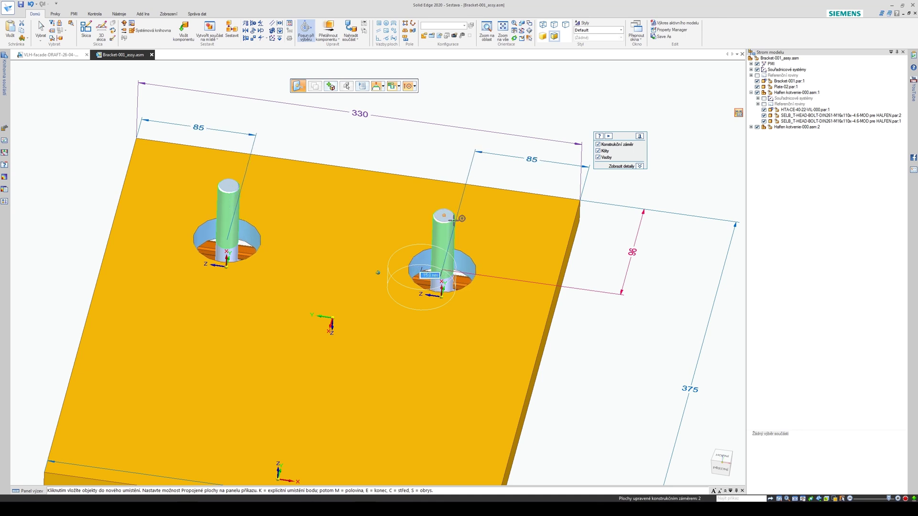
left_click(456, 225)
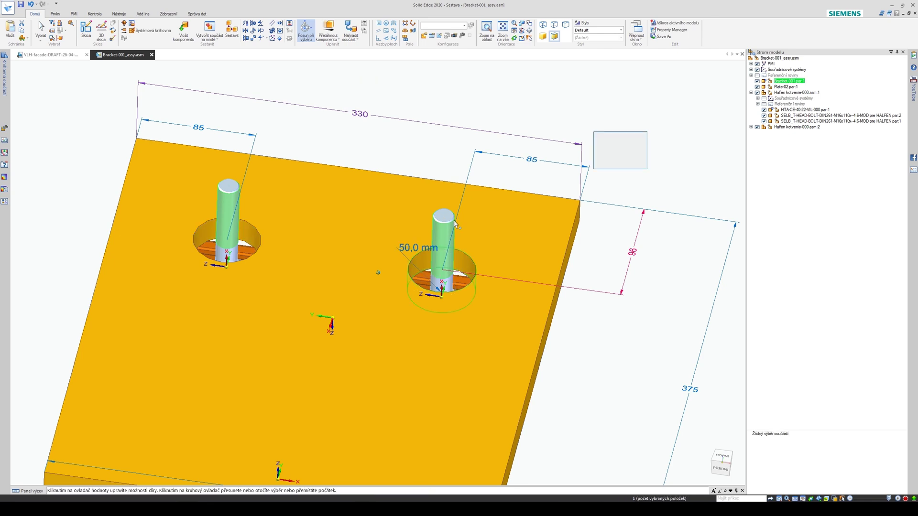
middle_click_drag(456, 225, 573, 96)
key("Escape")
scroll(574, 280, "down", 3)
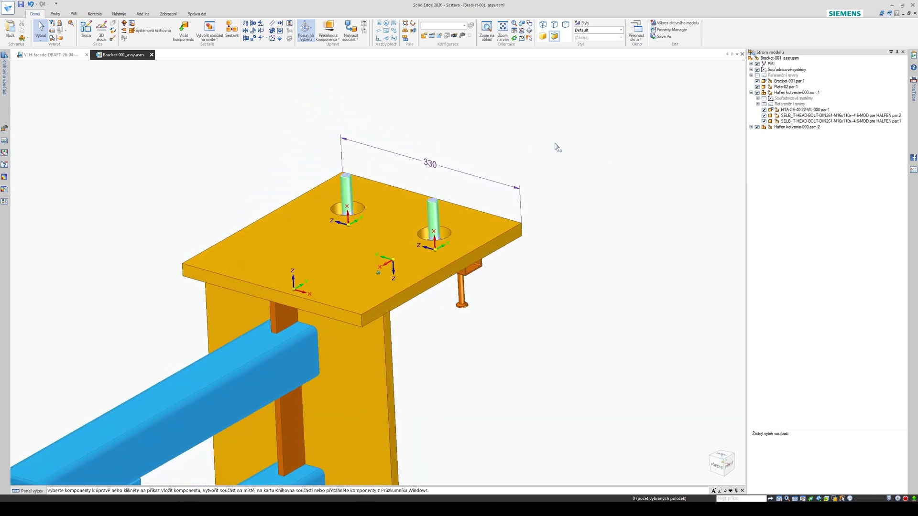
middle_click_drag(556, 147, 471, 256)
key("ctrl+s")
Step: Inspect the lower anchor bolts in the model and the nut and washer detail in the VLH-facade draft drawing
scroll(473, 256, "up", 8)
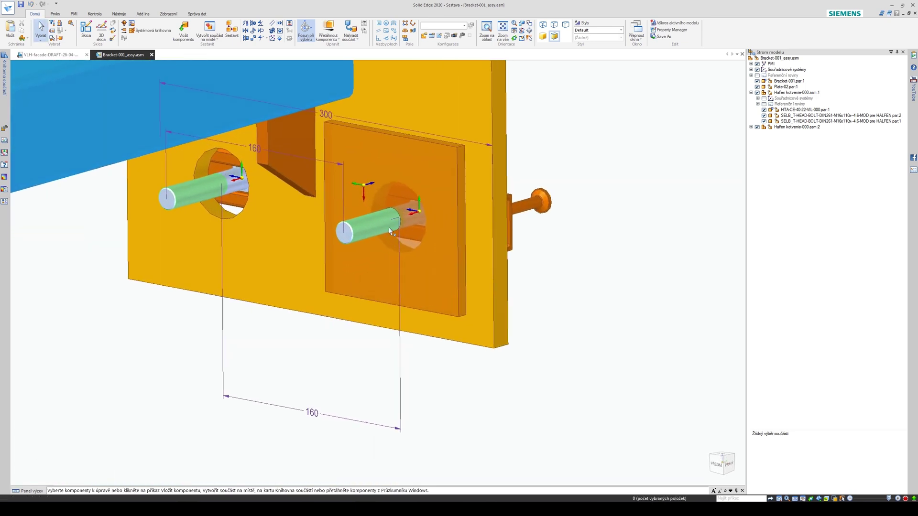
mouse_move(290, 415)
middle_mouse_down()
mouse_move(306, 421)
mouse_move(287, 335)
middle_mouse_up()
scroll(329, 438, "down", 3)
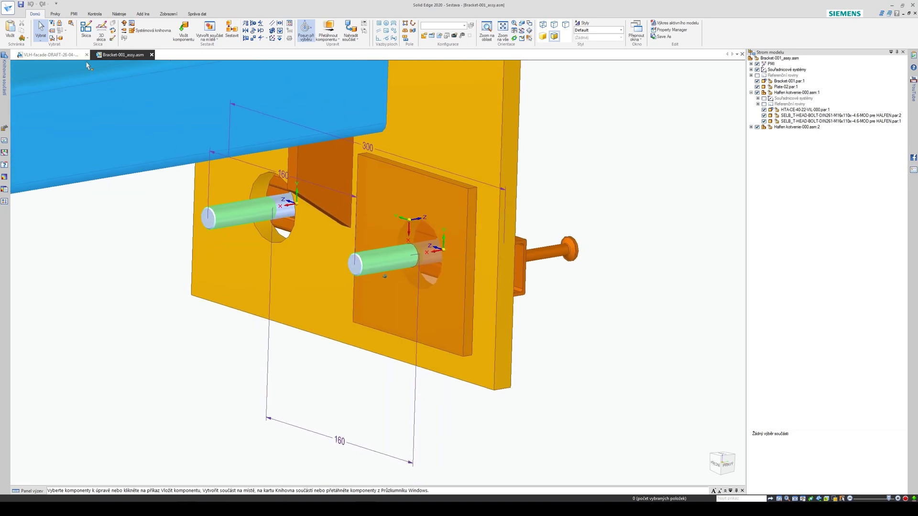
left_click(50, 54)
scroll(422, 244, "up", 5)
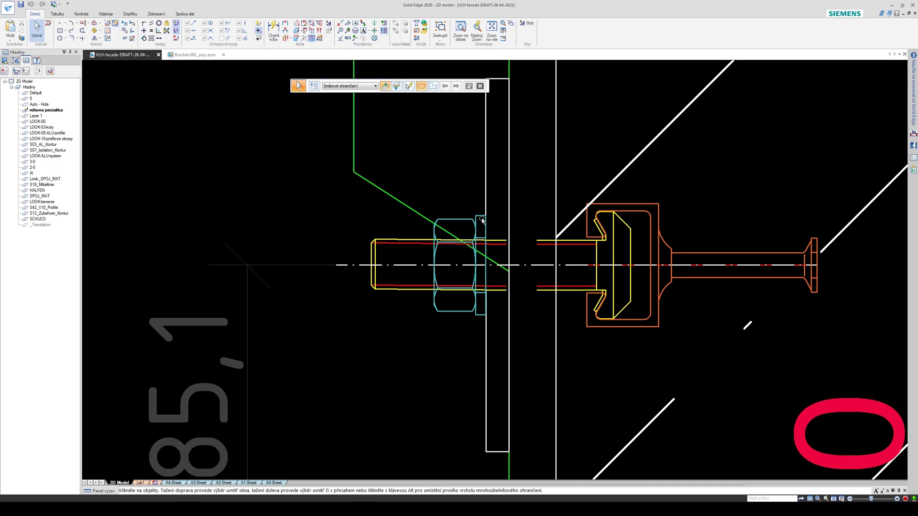
scroll(443, 338, "down", 1)
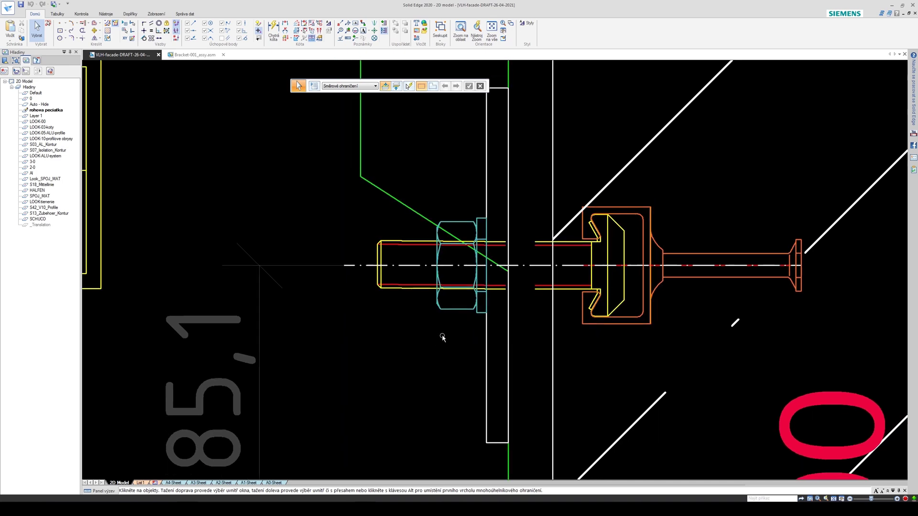
scroll(459, 317, "down", 3)
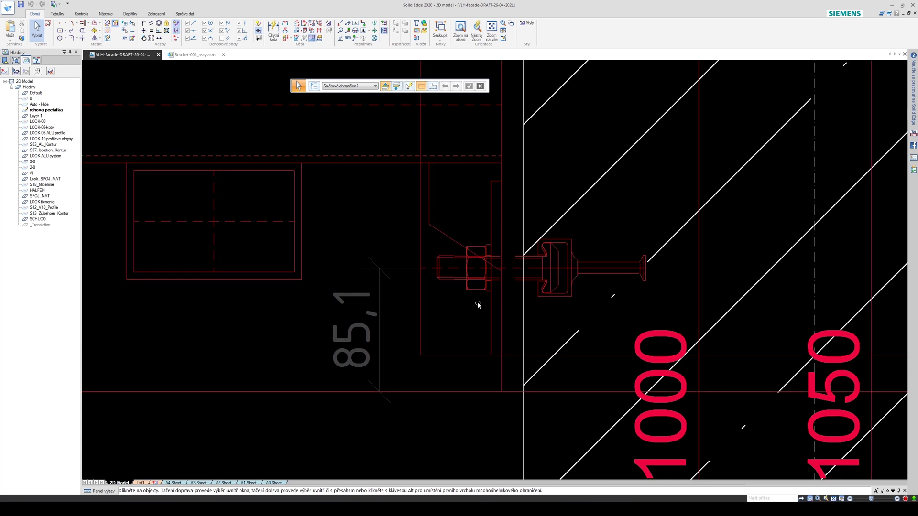
Step: Return to the Bracket-001 assembly and browse the parts library from CONNECTION COMPONENTS to the ISO7089 washers folder
left_click(194, 54)
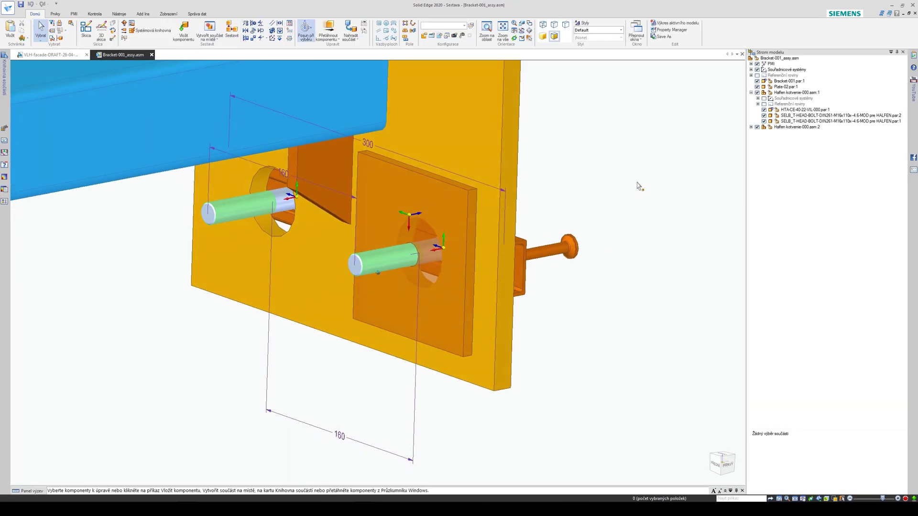
middle_click_drag(448, 268, 189, 302)
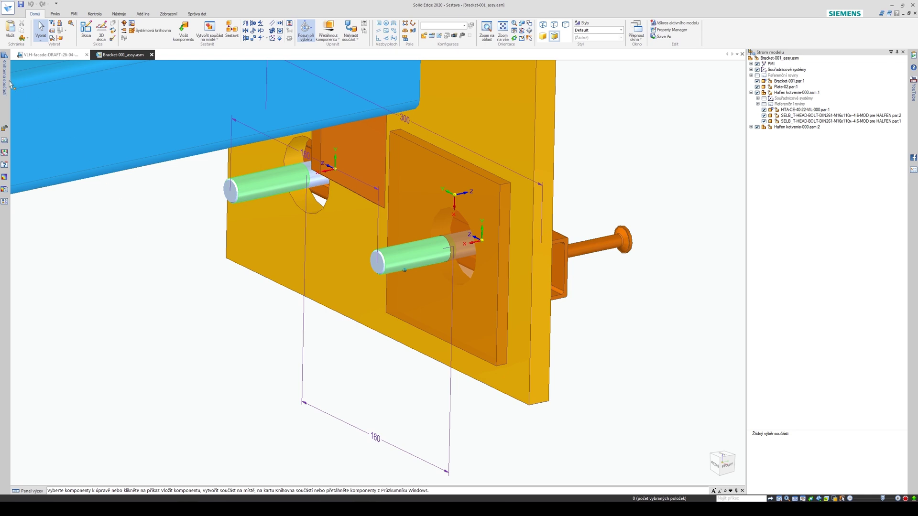
mouse_move(9, 82)
left_click(68, 72)
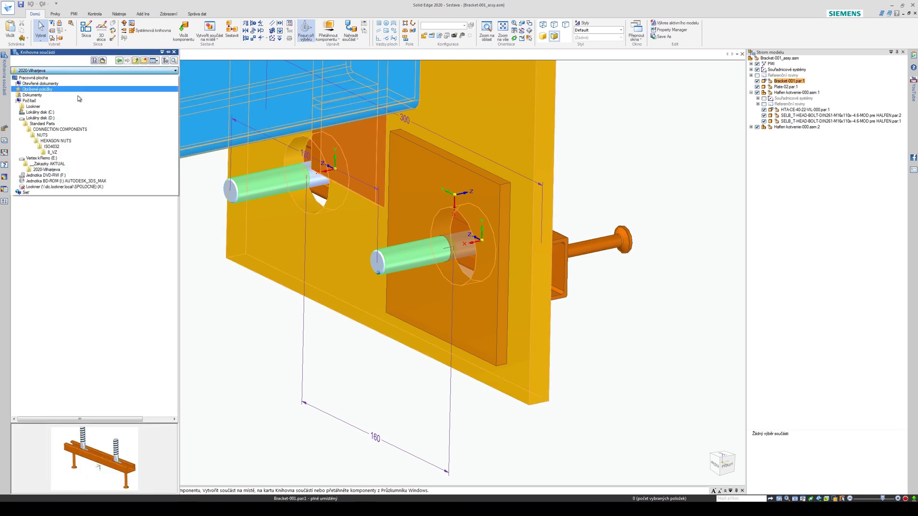
left_click(59, 129)
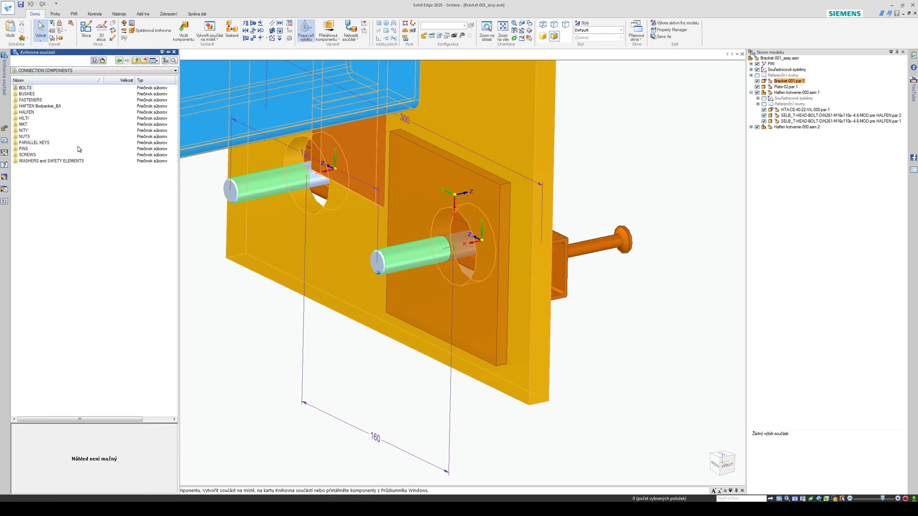
double_click(30, 161)
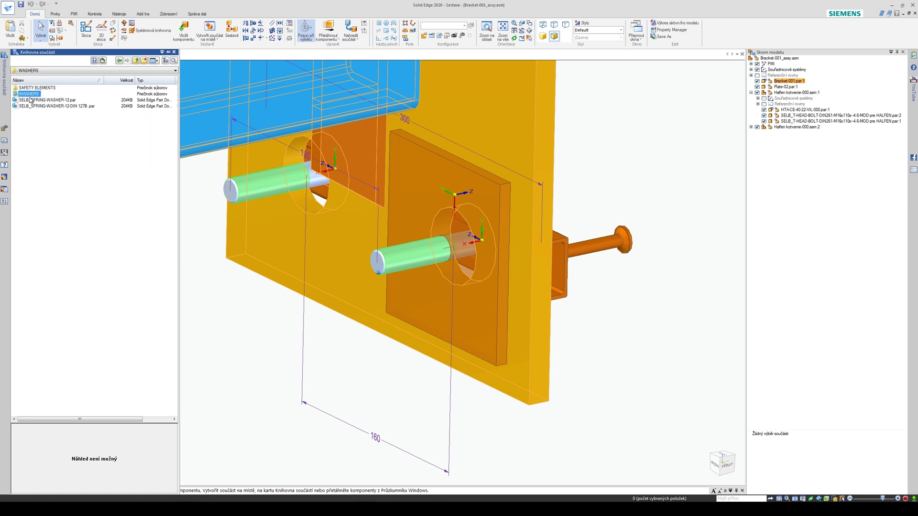
double_click(29, 94)
double_click(28, 155)
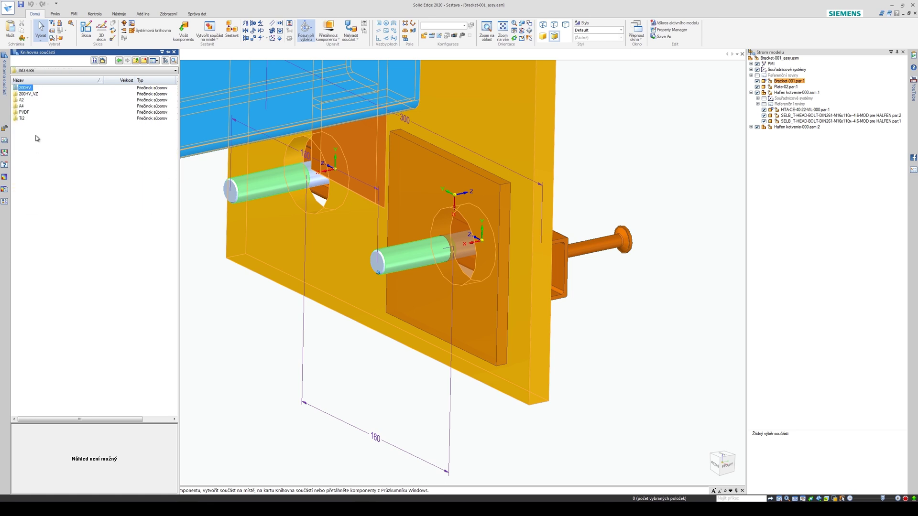
Step: Examine the whole bracket, then the facade section in the draft drawing, including the insulation around the bracket and the lower anchor detail
scroll(566, 252, "down", 10)
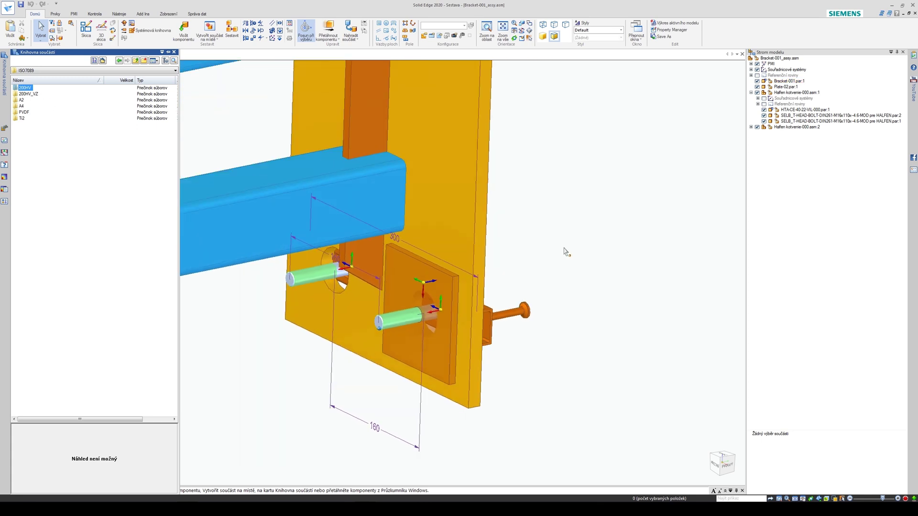
middle_click_drag(417, 309, 431, 318)
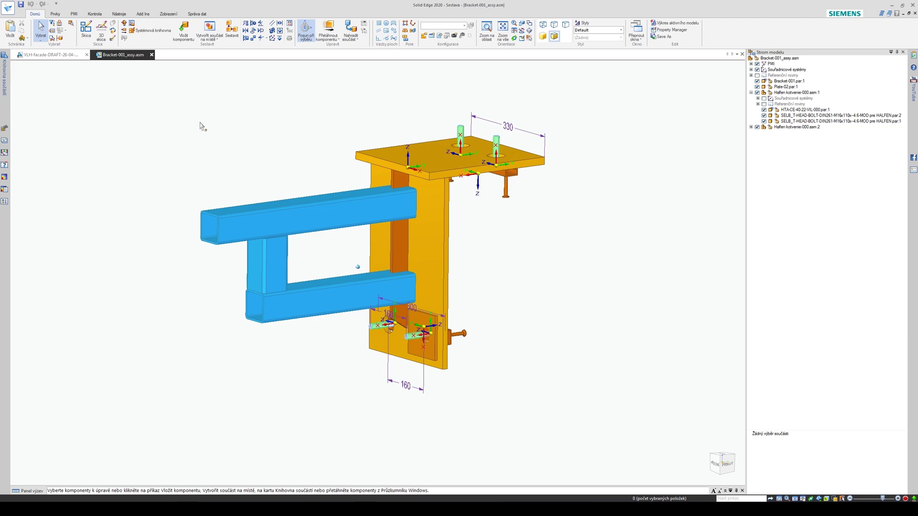
left_click(55, 55)
scroll(502, 286, "down", 2)
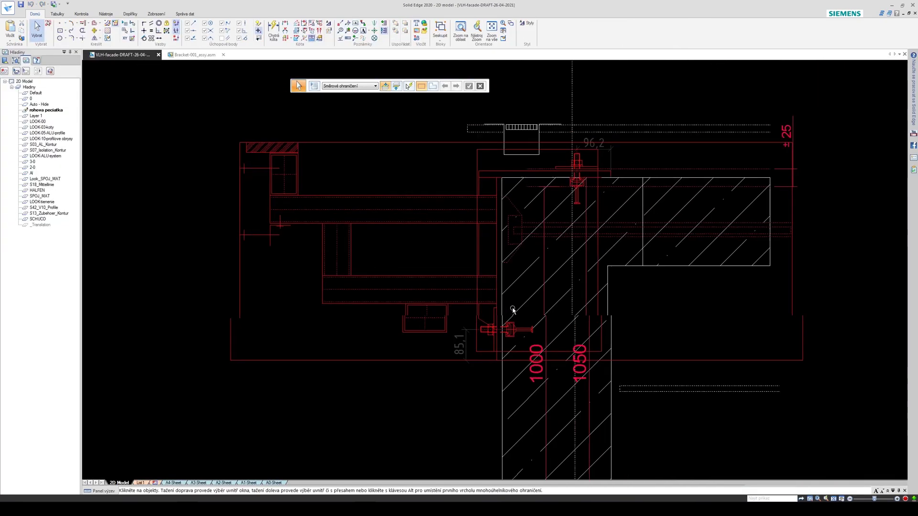
scroll(512, 310, "down", 3)
left_click(438, 372)
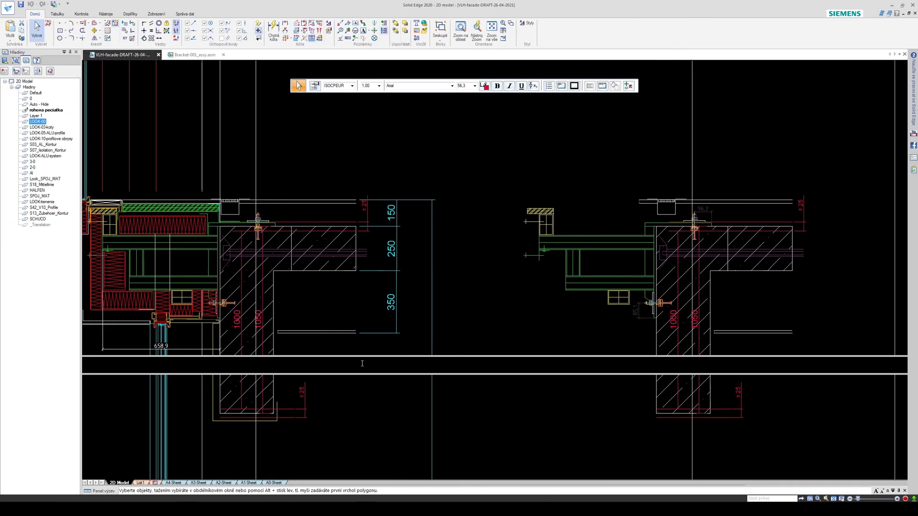
scroll(362, 364, "up", 3)
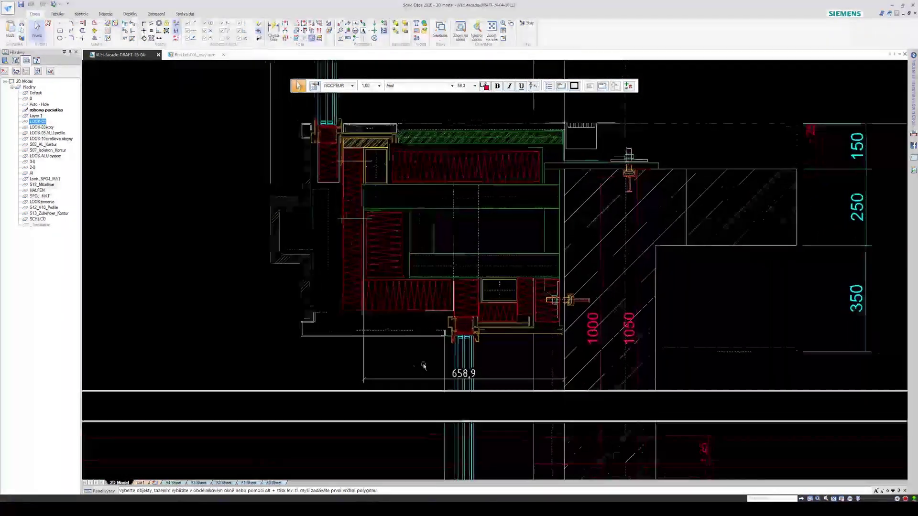
scroll(488, 335, "up", 3)
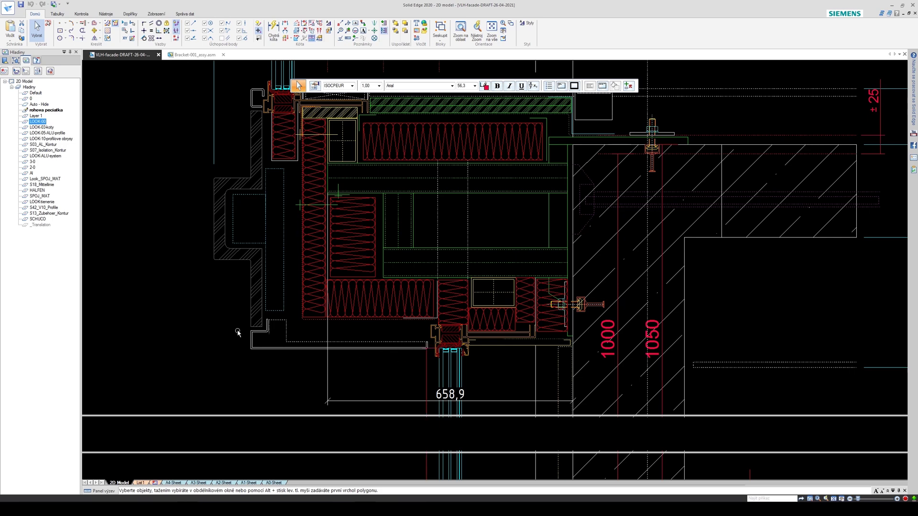
scroll(251, 253, "down", 1)
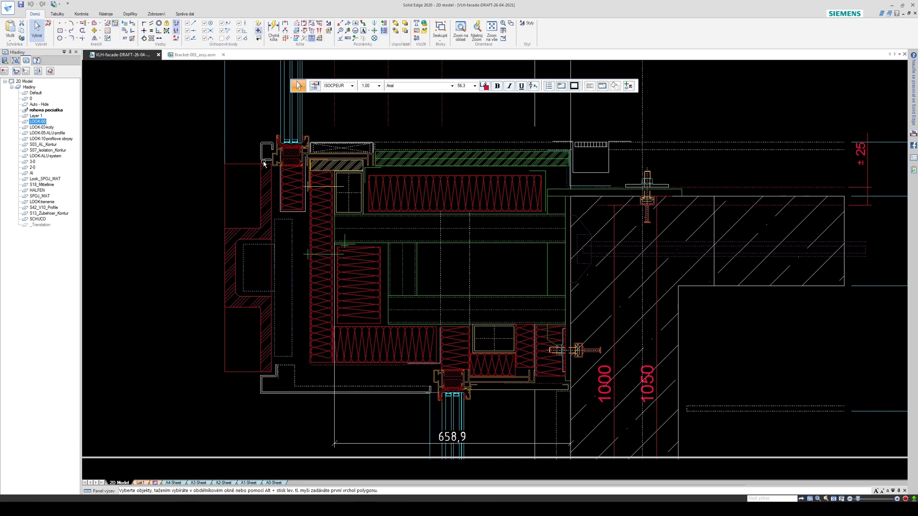
scroll(264, 163, "up", 1)
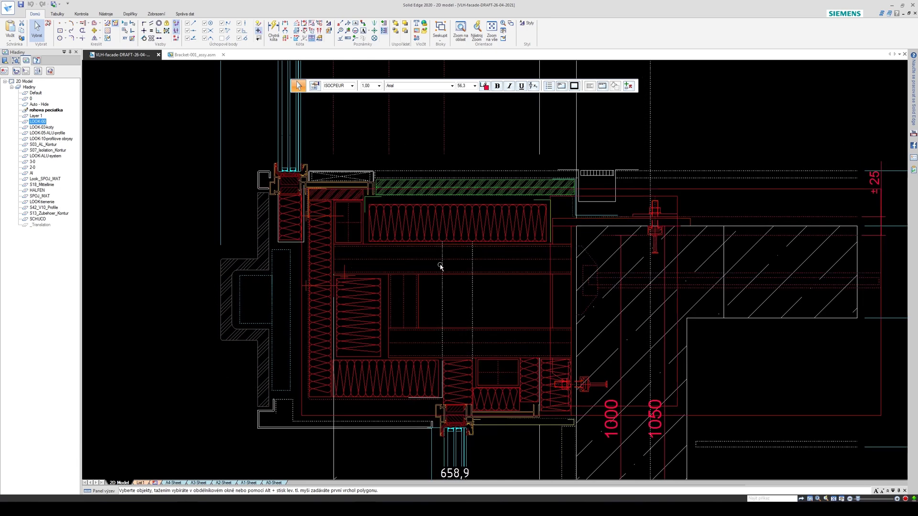
scroll(507, 262, "up", 1)
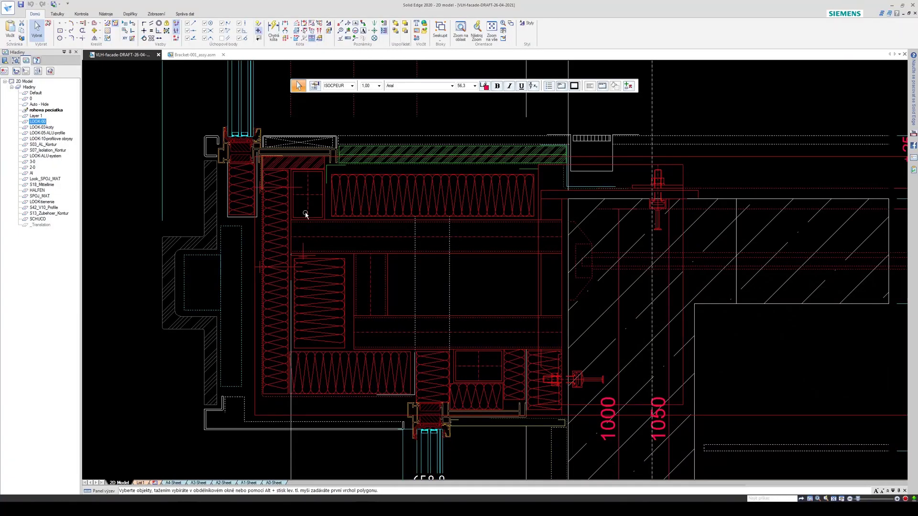
left_click(552, 256)
scroll(527, 266, "down", 2)
scroll(541, 373, "up", 4)
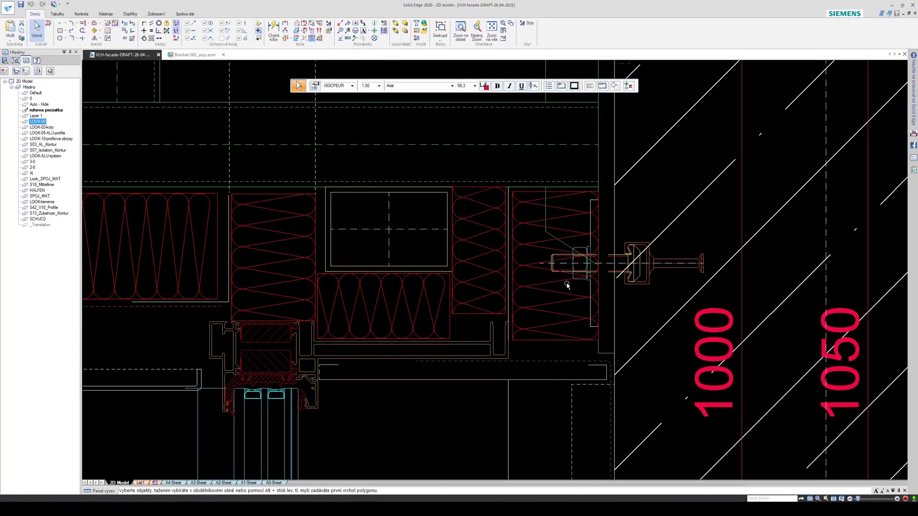
Step: Return to the Bracket-001 assembly and pick the SELB_PLAIN-WASHER-ISO7089-16-200HV-VZ part from the library's 200HV_VZ folder
left_click(196, 55)
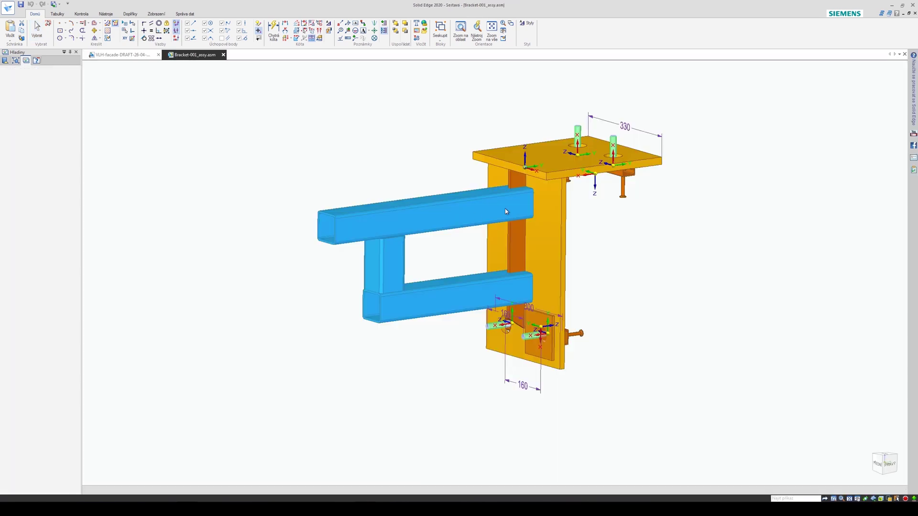
scroll(348, 354, "up", 3)
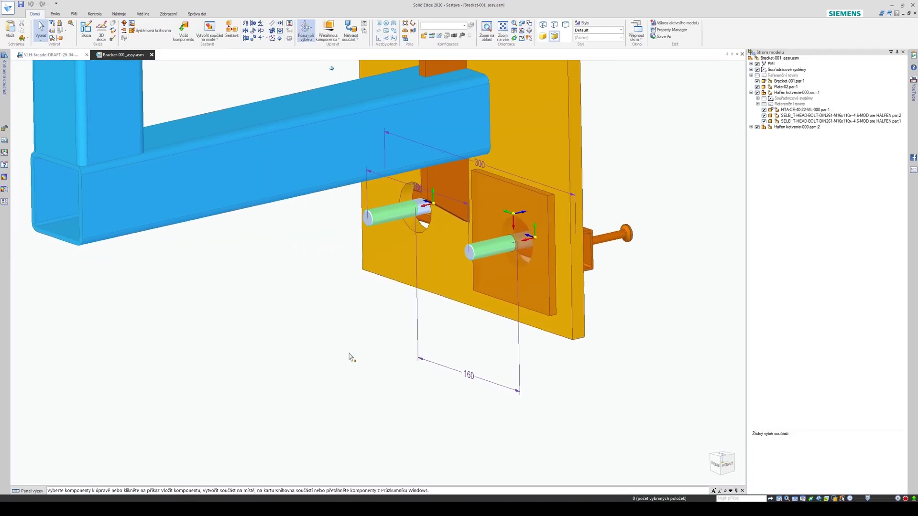
left_click(4, 89)
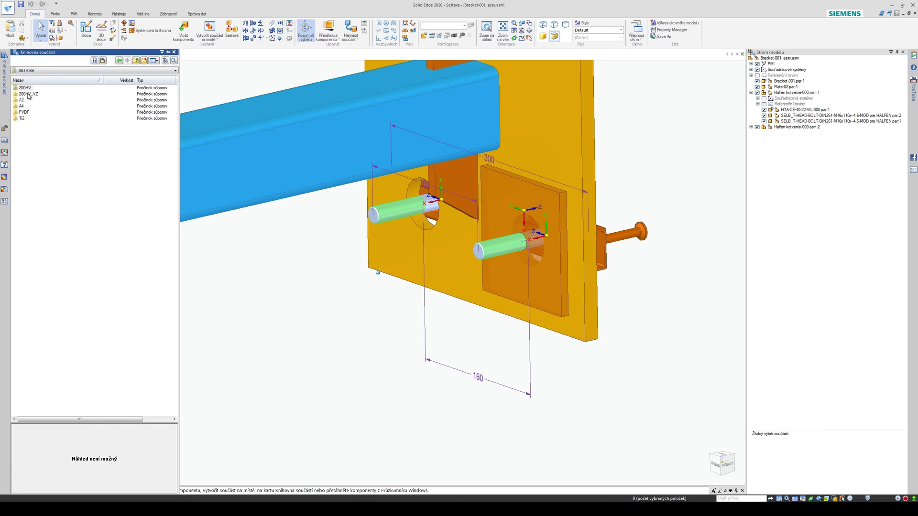
double_click(28, 94)
left_click_drag(100, 81, 146, 82)
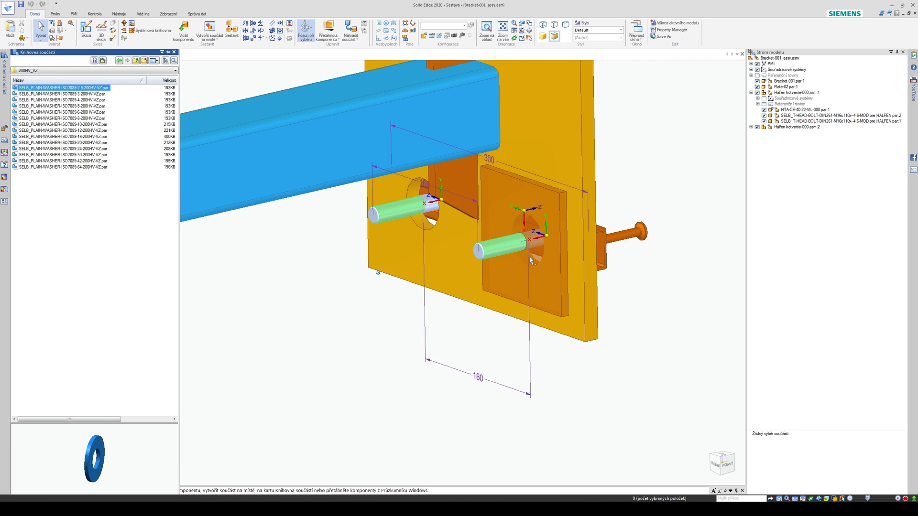
left_click(80, 138)
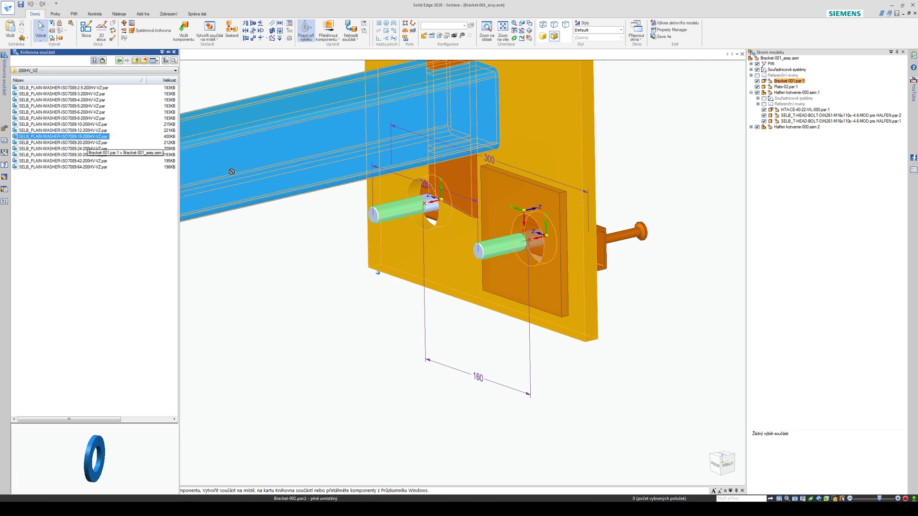
Step: Place the washer in the assembly, aligned axially with the lower bolt through Plate-02 and mated to the plate's face at 0 mm offset
left_click_drag(388, 312, 397, 319)
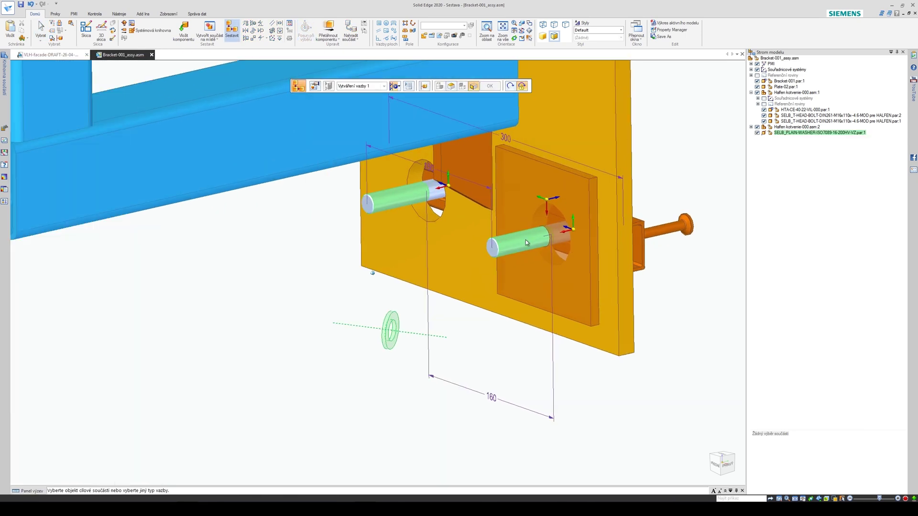
left_click(521, 247)
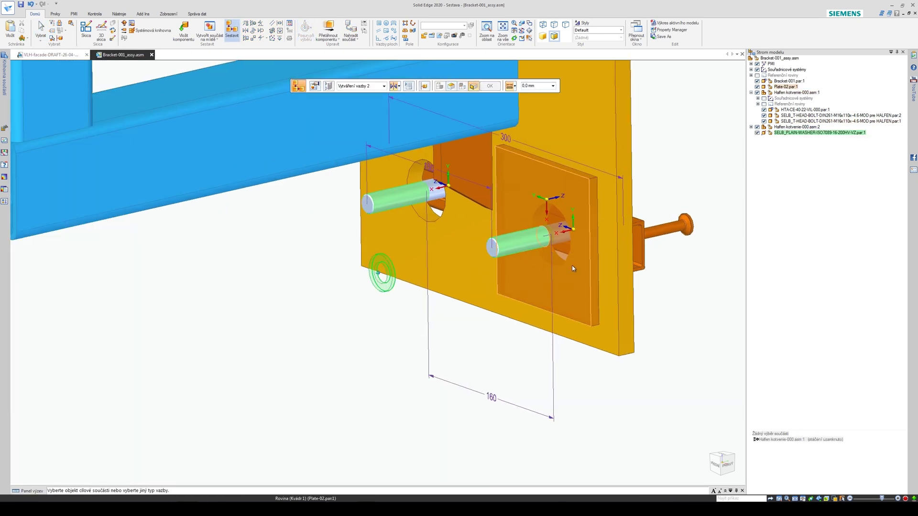
left_click(569, 291)
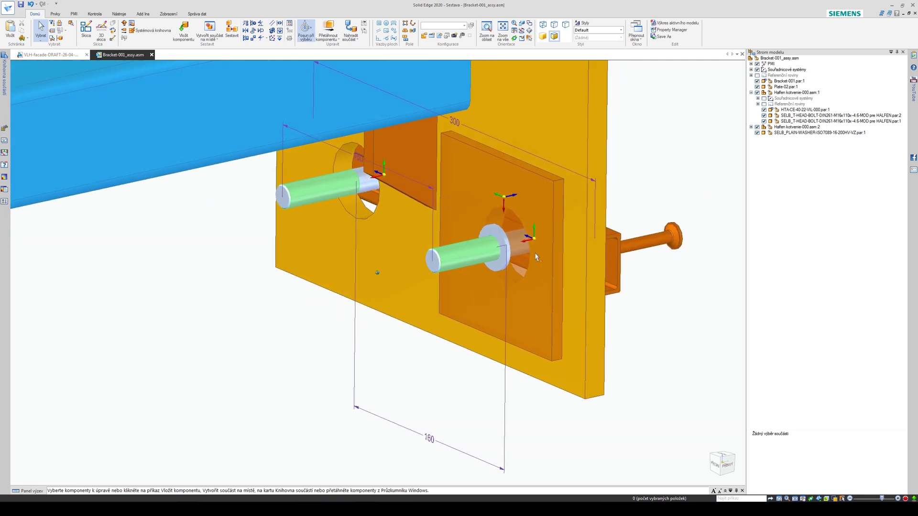
left_click(804, 133)
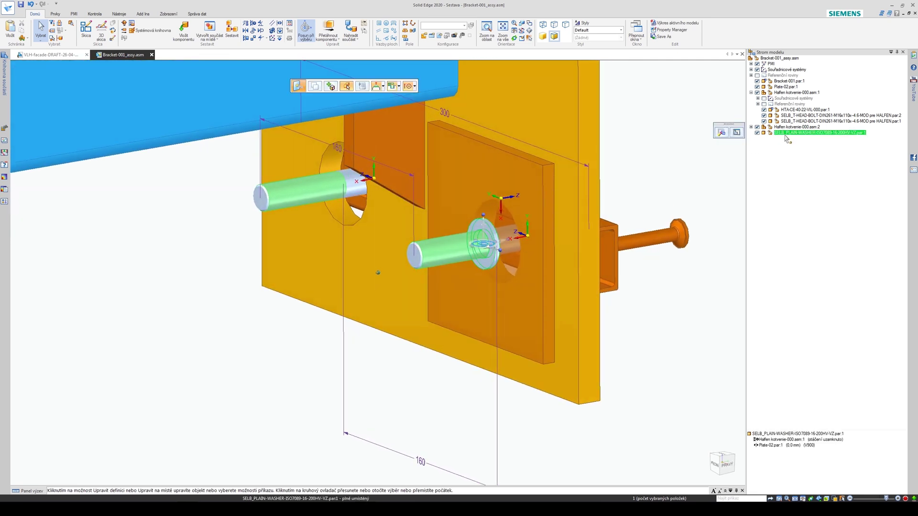
middle_click_drag(656, 165, 652, 201)
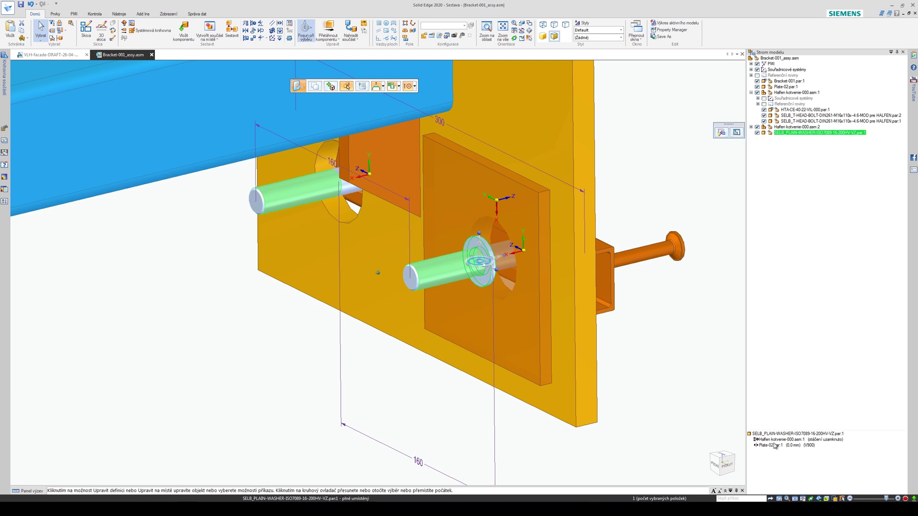
left_click(660, 350)
middle_click_drag(659, 351, 679, 351)
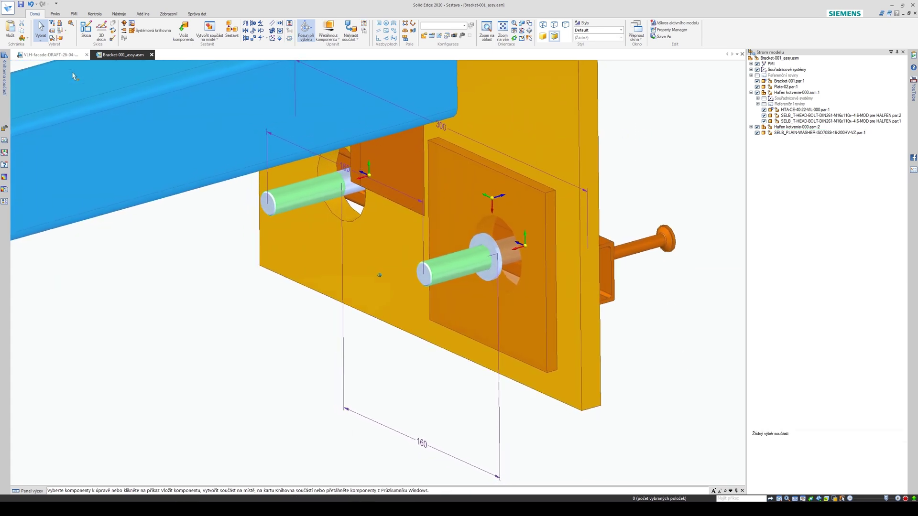
Step: Browse the parts library to CONNECTION COMPONENTS, NUTS, HEXAGON NUTS, ISO4032, 8_VZ and pick the M16 hexagon nut
left_click(5, 77)
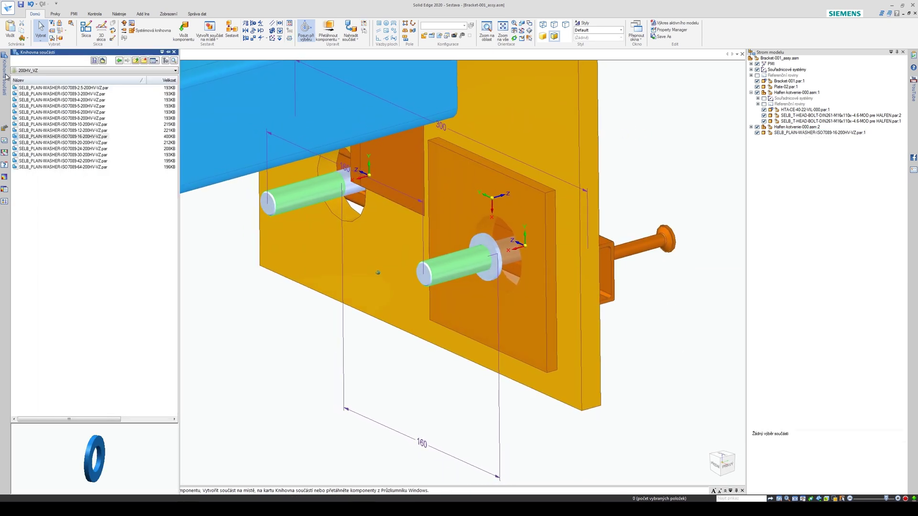
left_click(137, 61)
left_click(137, 61)
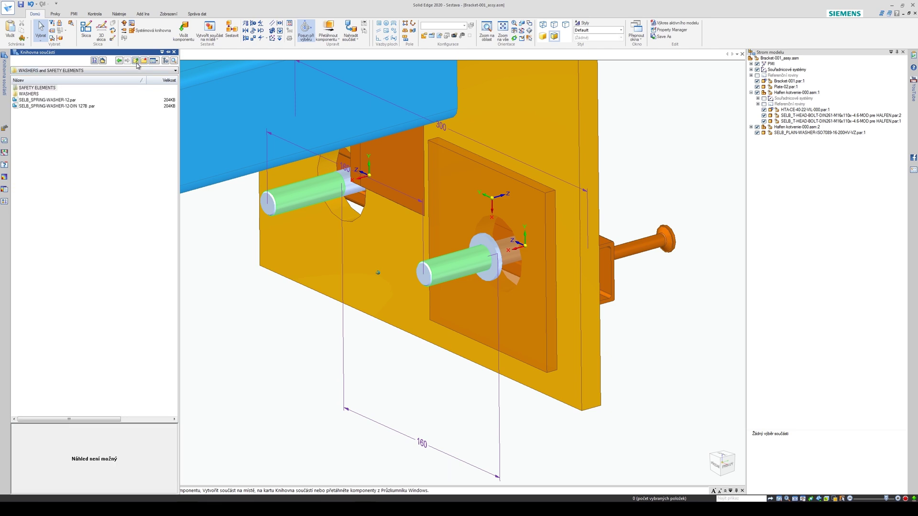
left_click(136, 61)
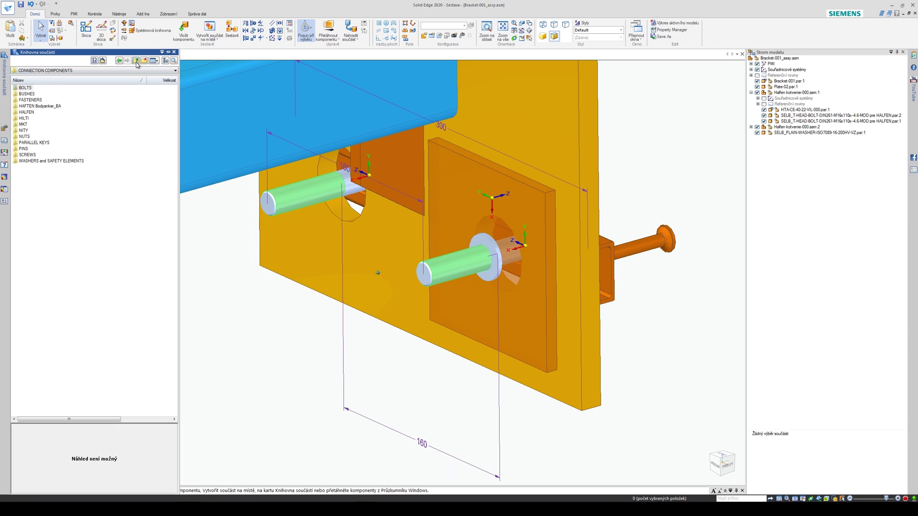
double_click(25, 137)
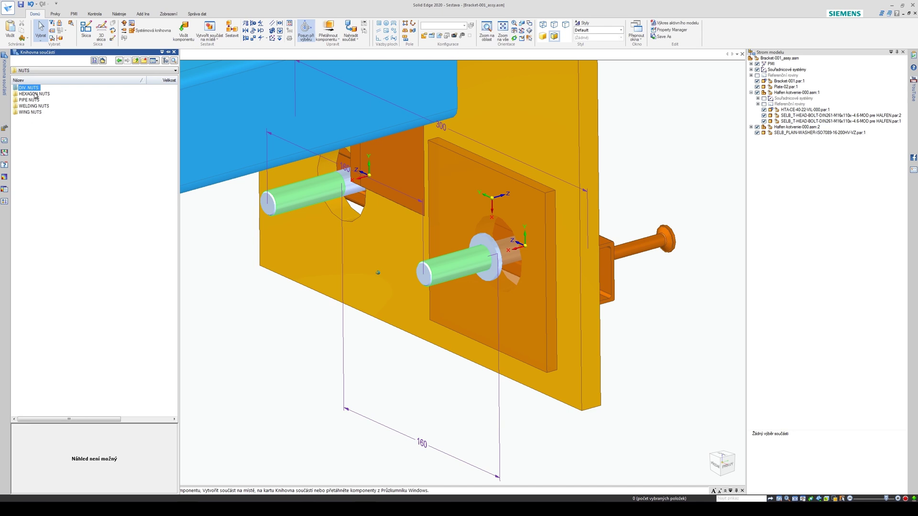
double_click(34, 94)
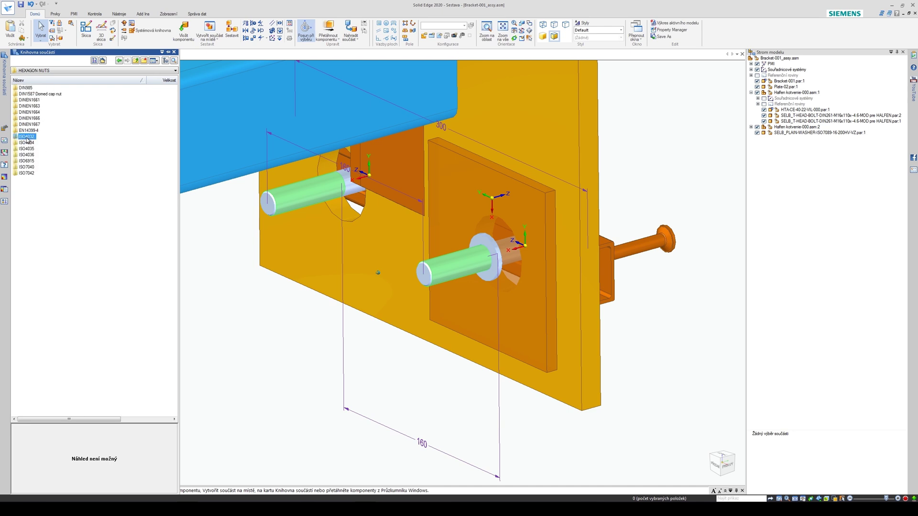
double_click(26, 139)
double_click(25, 95)
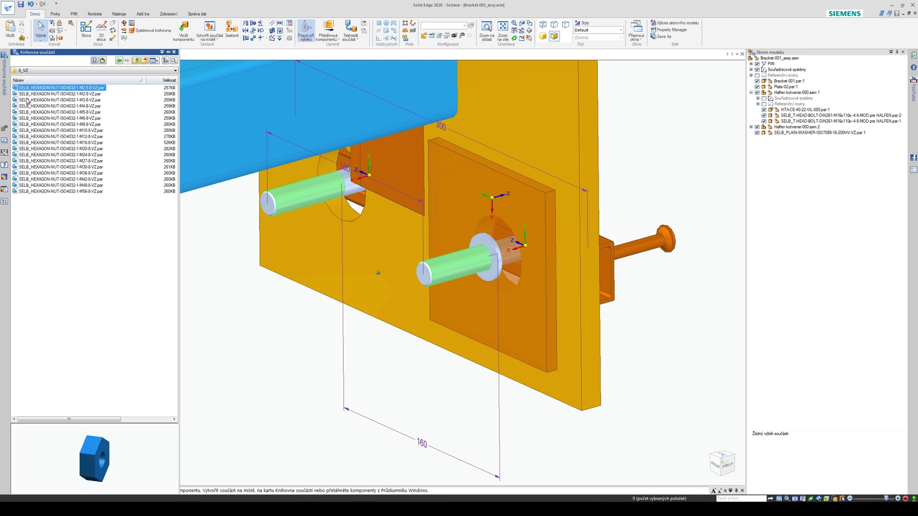
left_click(90, 144)
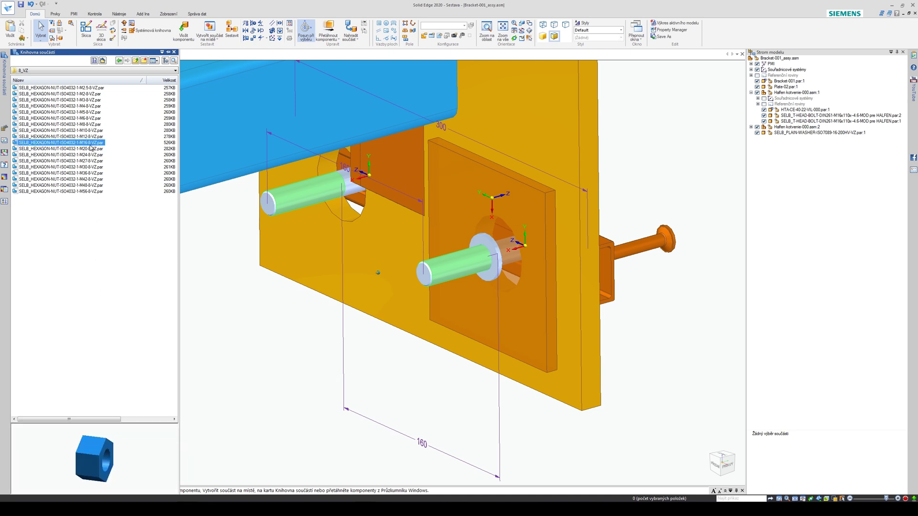
Step: Place the M16 nut on the lower bolt, aligned with its axis and mated to the washer's outer face at 0 mm offset
left_click_drag(321, 343, 320, 342)
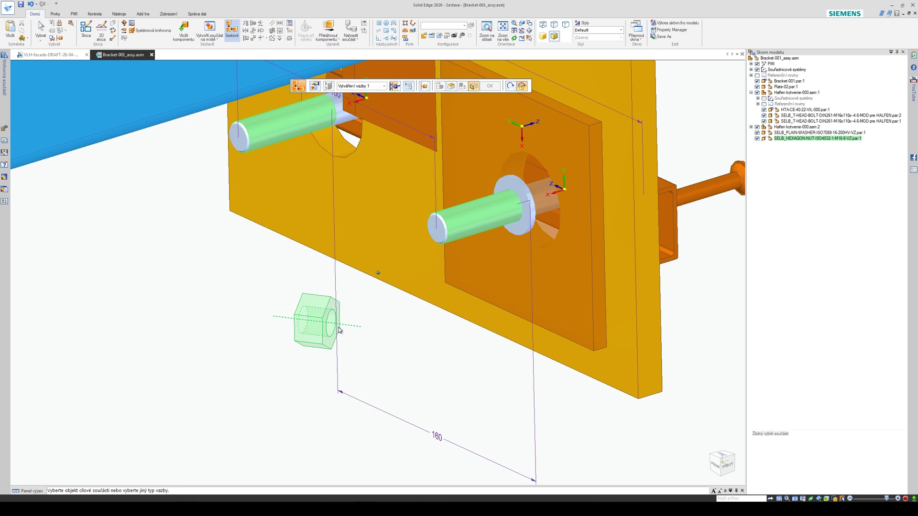
left_click(510, 215)
middle_click_drag(352, 322, 409, 110)
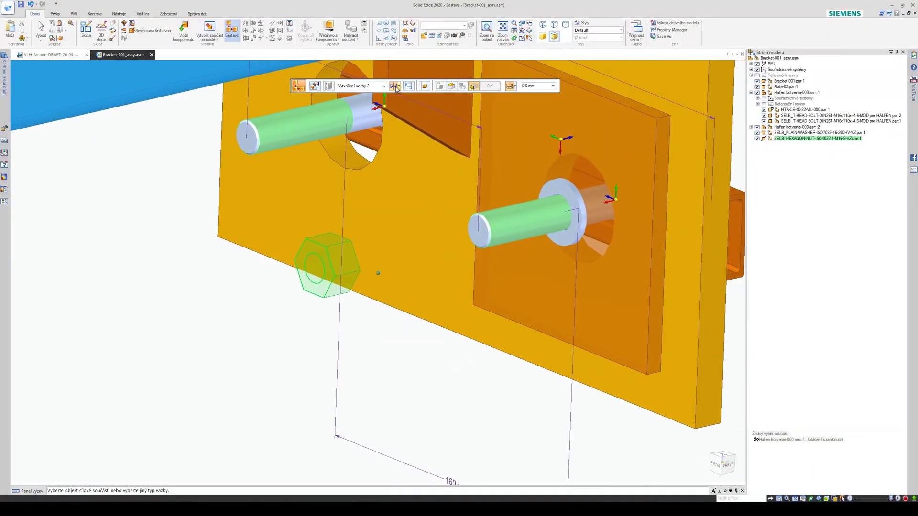
left_click(568, 235)
right_click(378, 273)
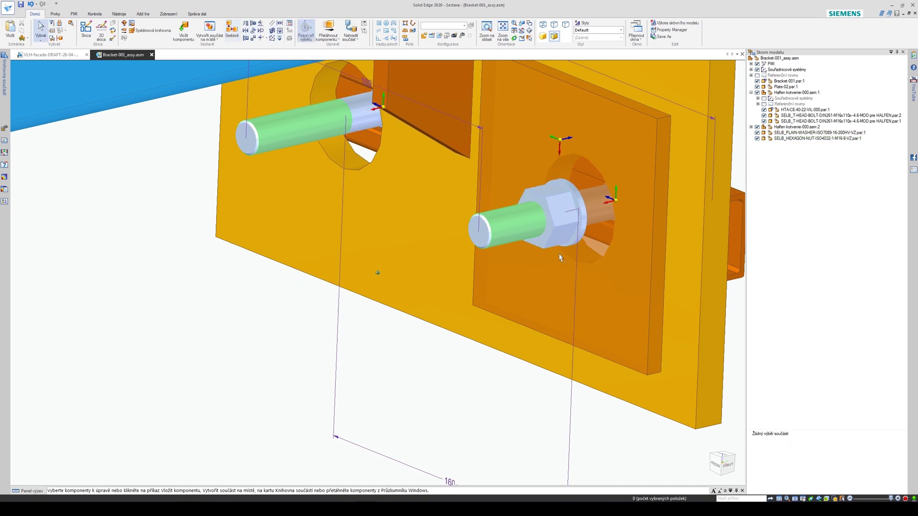
Step: Start duplicating Plate-02, the plain washer and the hexagon nut together, with the lower bolt that carries them as the reference component
middle_click_drag(377, 268, 607, 233)
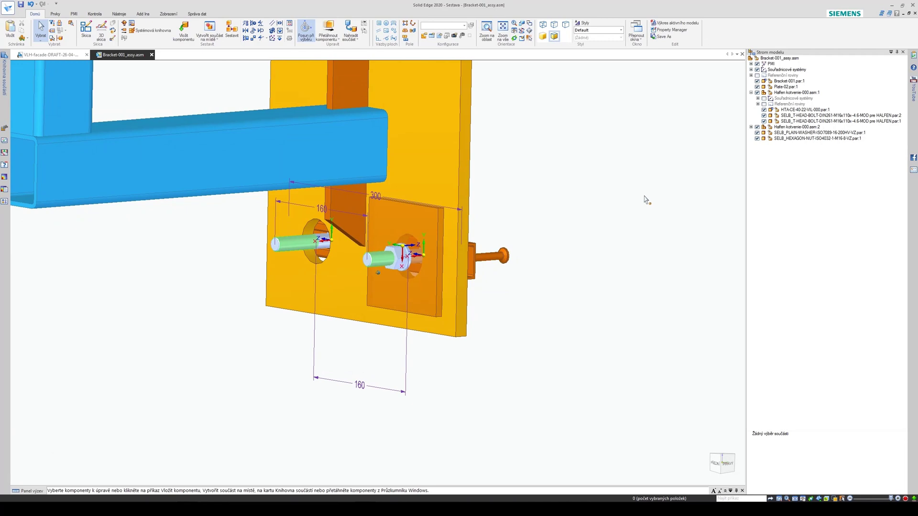
mouse_move(647, 200)
middle_mouse_down()
mouse_move(627, 222)
mouse_move(539, 220)
mouse_move(574, 228)
mouse_move(614, 196)
mouse_move(521, 274)
mouse_move(397, 355)
mouse_move(409, 354)
middle_mouse_up()
right_click(590, 211)
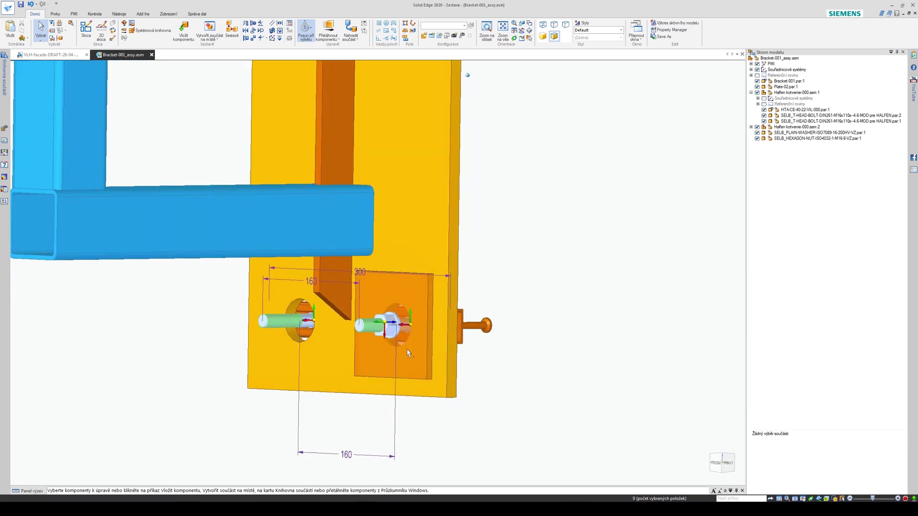
middle_click_drag(354, 320, 411, 166)
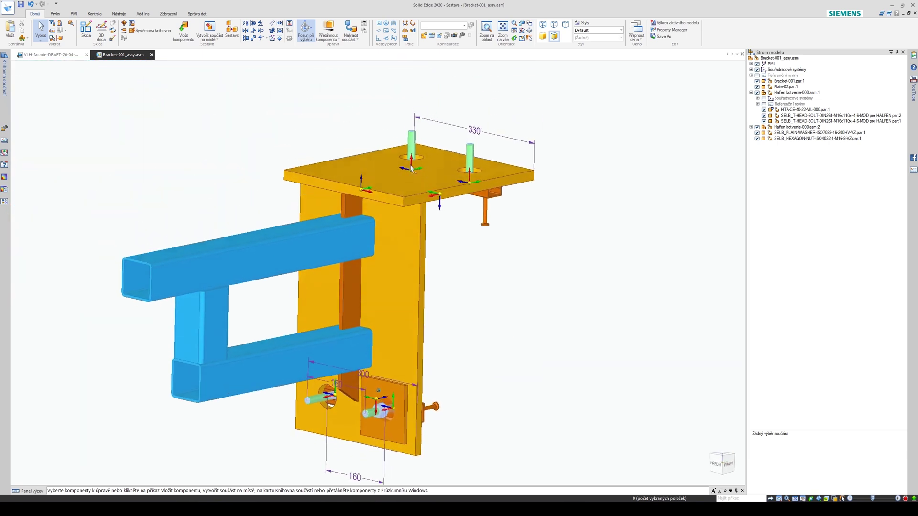
scroll(475, 344, "up", 5)
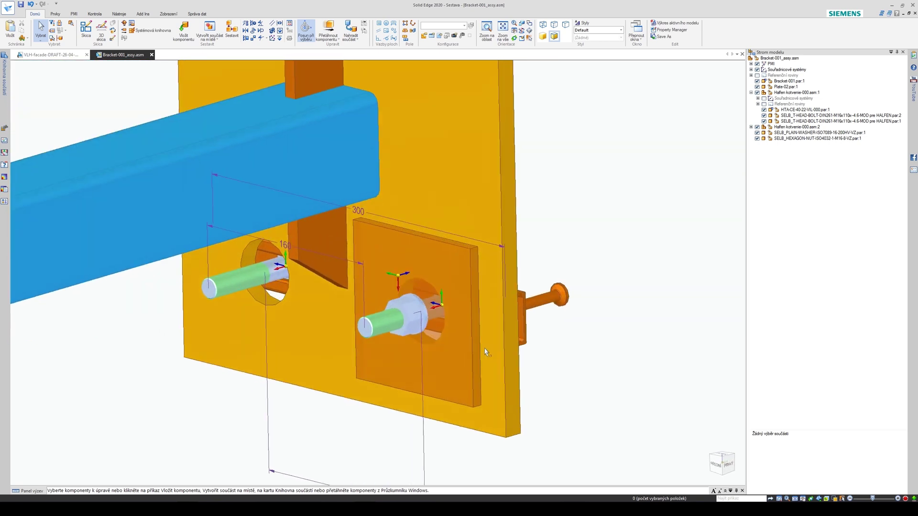
middle_click_drag(484, 353, 736, 166)
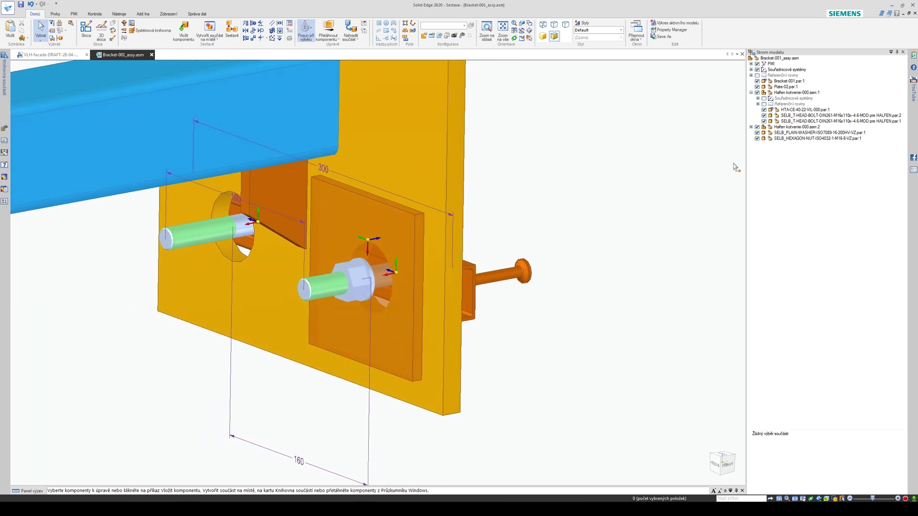
left_click(752, 93)
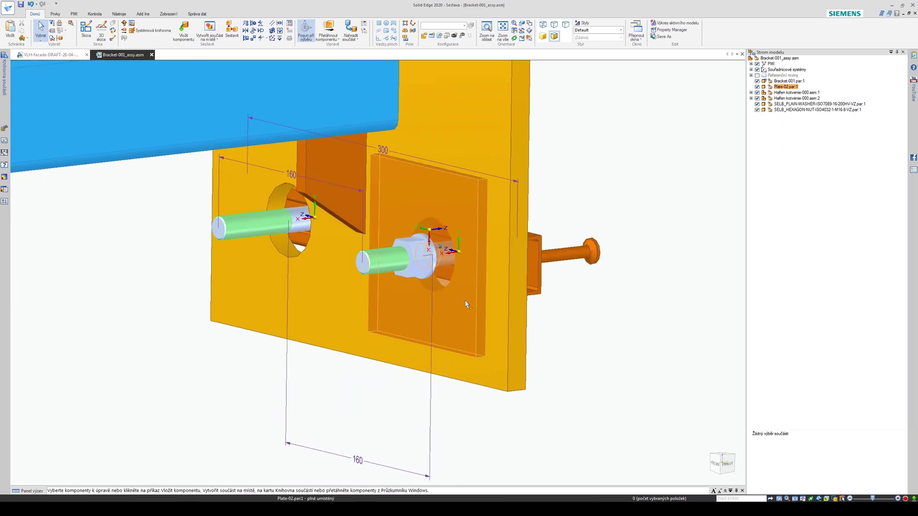
left_click(785, 88)
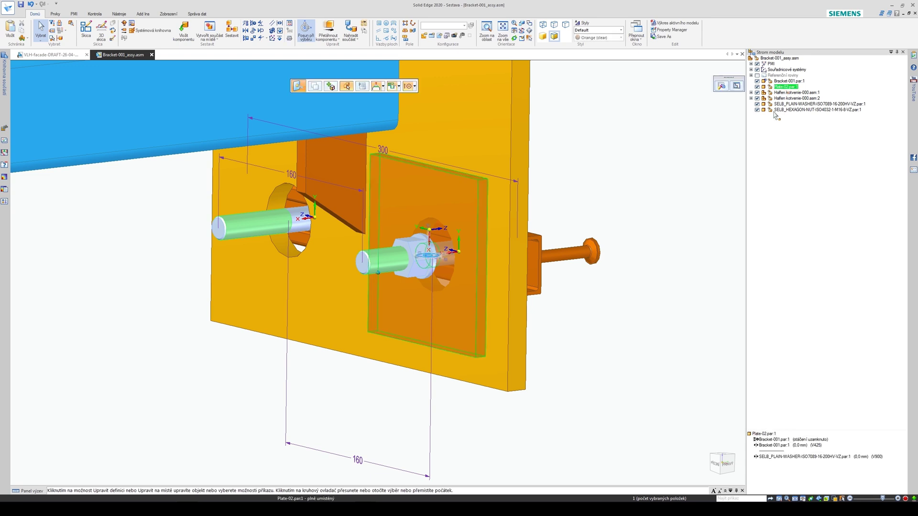
left_click(783, 104, "ctrl")
left_click(799, 110, "ctrl")
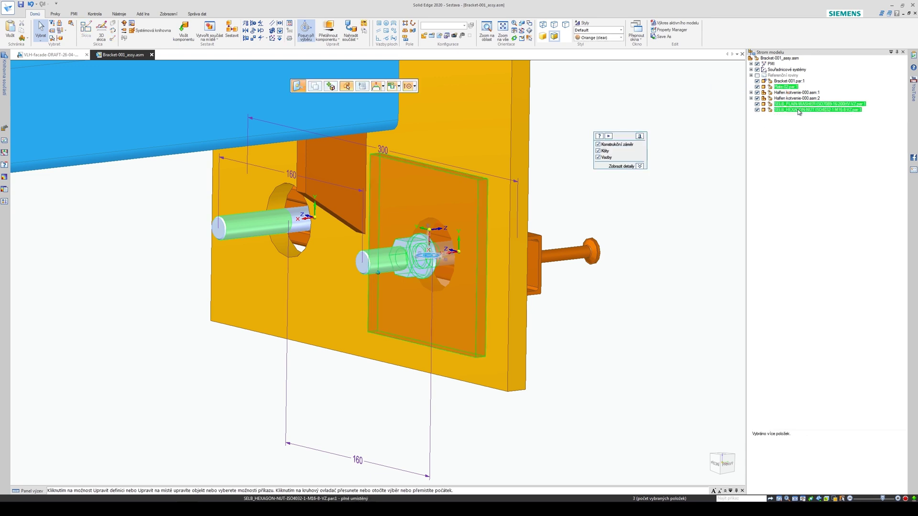
middle_click_drag(583, 322, 539, 221)
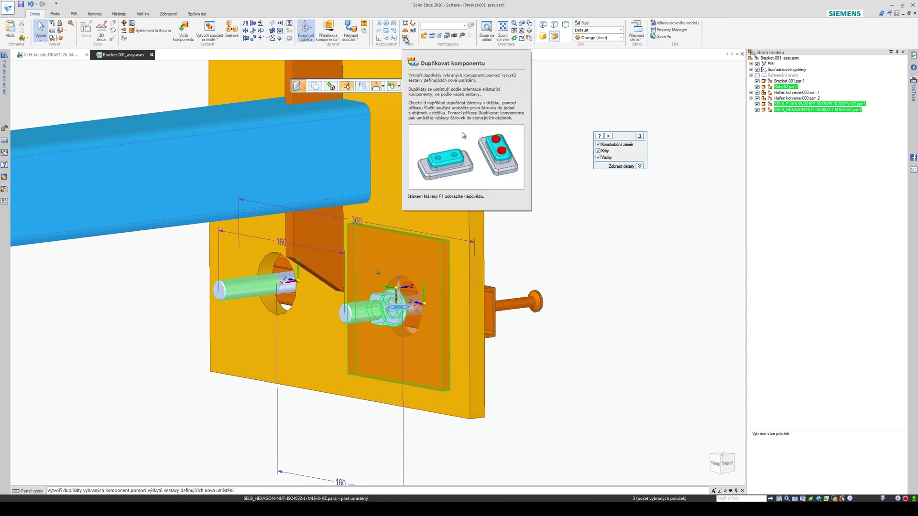
left_click(405, 40)
middle_click_drag(492, 96, 478, 278)
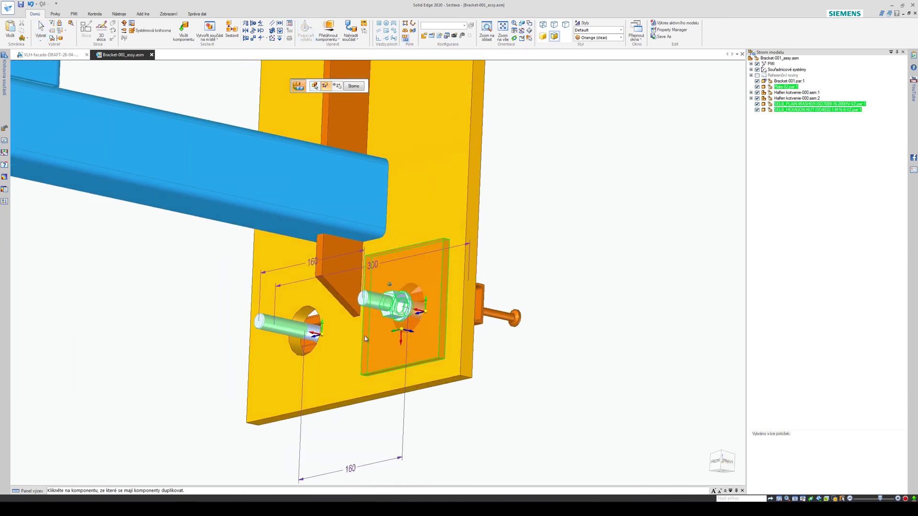
left_click(376, 302)
middle_click_drag(375, 302, 329, 433)
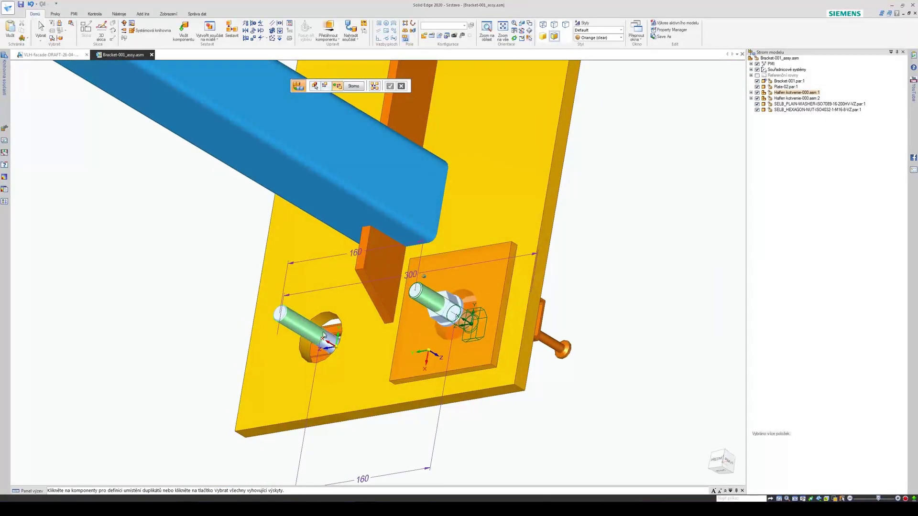
Step: Place duplicates of the plate, washer and nut set on the other lower bolt and both upper bolts, and finish the duplication
left_click(301, 371)
middle_click_drag(301, 371, 455, 357)
left_click(428, 153)
scroll(463, 365, "up", 5)
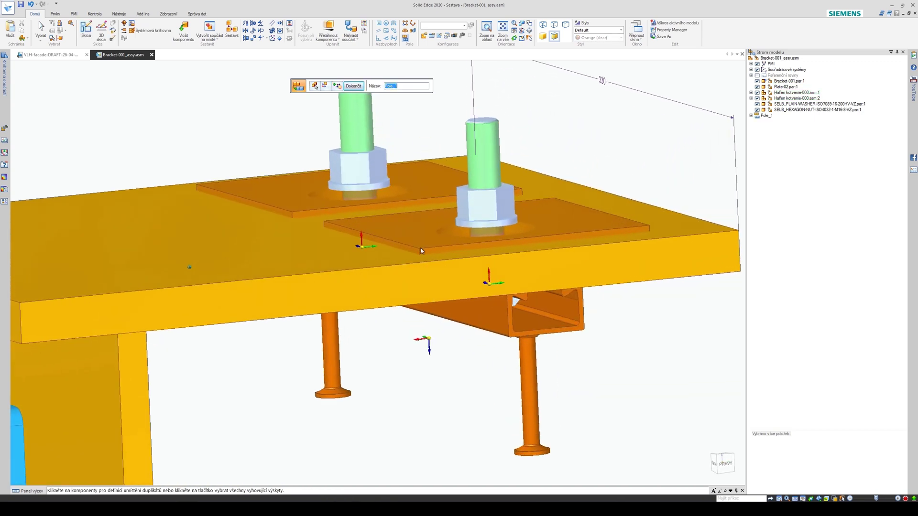
left_click(353, 86)
Step: Dimension the thickness of the bracket's vertical plate at its lower end
middle_click_drag(407, 143, 391, 323)
right_click(375, 362)
left_click(403, 316)
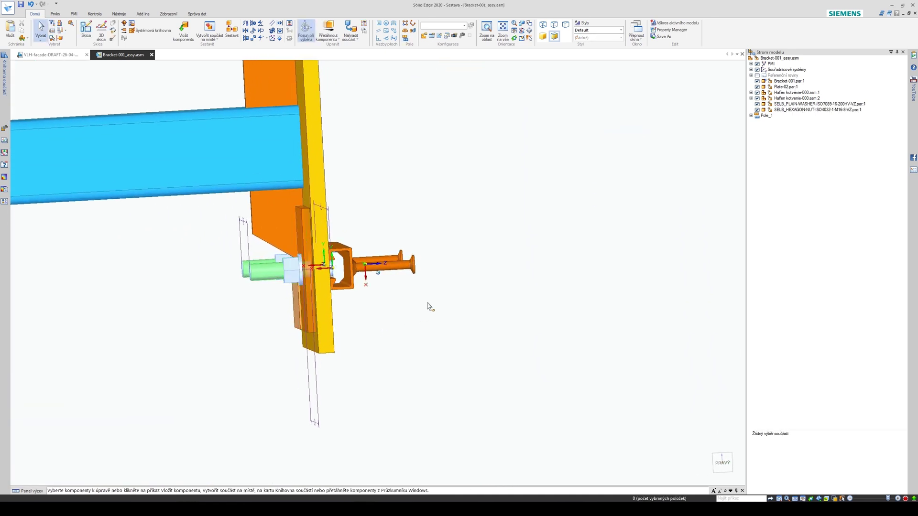
right_click(390, 327)
left_click(371, 327)
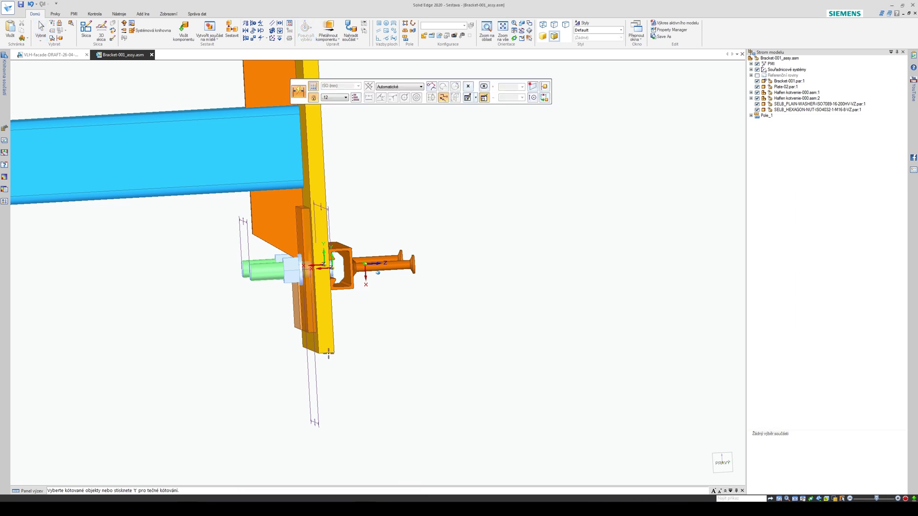
left_click(328, 354)
left_click(355, 369)
Step: Dimension the thickness of the bracket's top plate at its free end
middle_click_drag(358, 368, 423, 186)
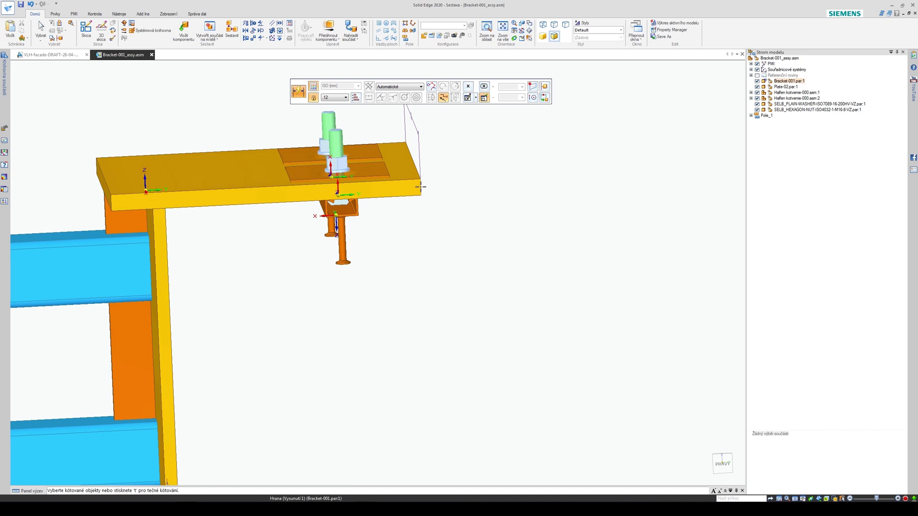
left_click(421, 187)
left_click(454, 215)
middle_click_drag(453, 217, 457, 252)
scroll(457, 252, "up", 5)
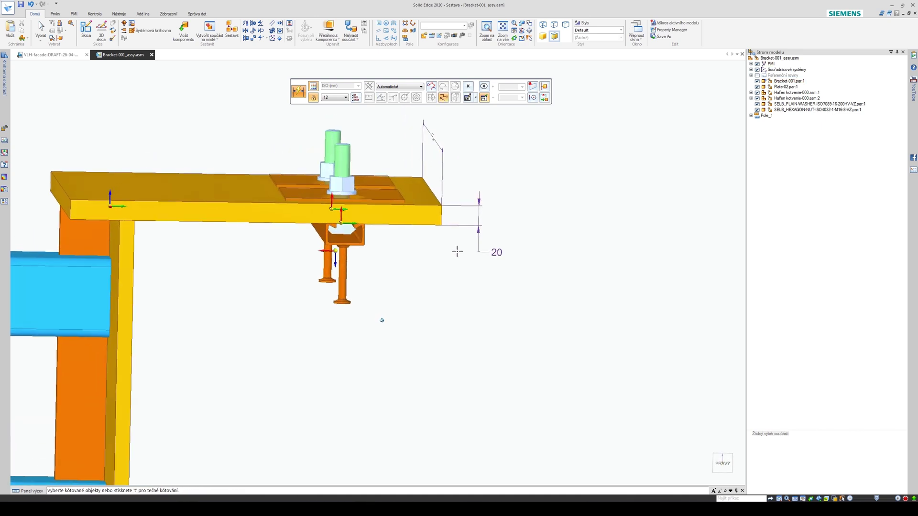
Step: In a wireframe right view, dimension the overlap between the upper Plate-02's underside and the bracket top plate's upper face
middle_click_drag(417, 220, 472, 283)
right_click_drag(551, 282, 428, 269)
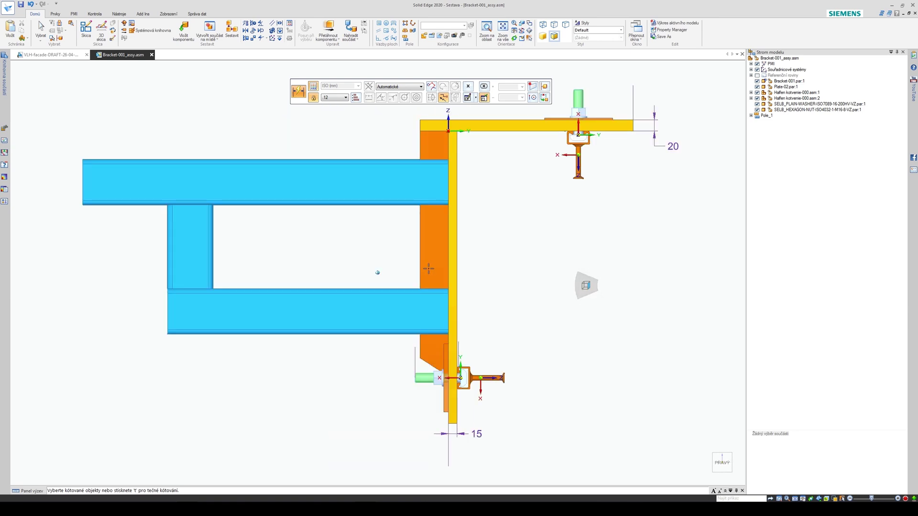
middle_click_drag(506, 232, 367, 342, "shift")
scroll(366, 342, "up", 1)
scroll(494, 191, "up", 4)
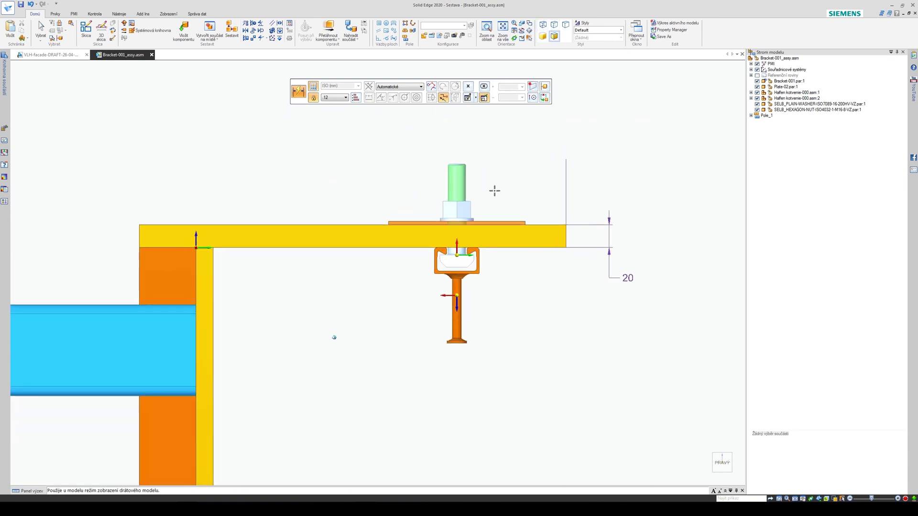
left_click(543, 27)
scroll(481, 279, "up", 4)
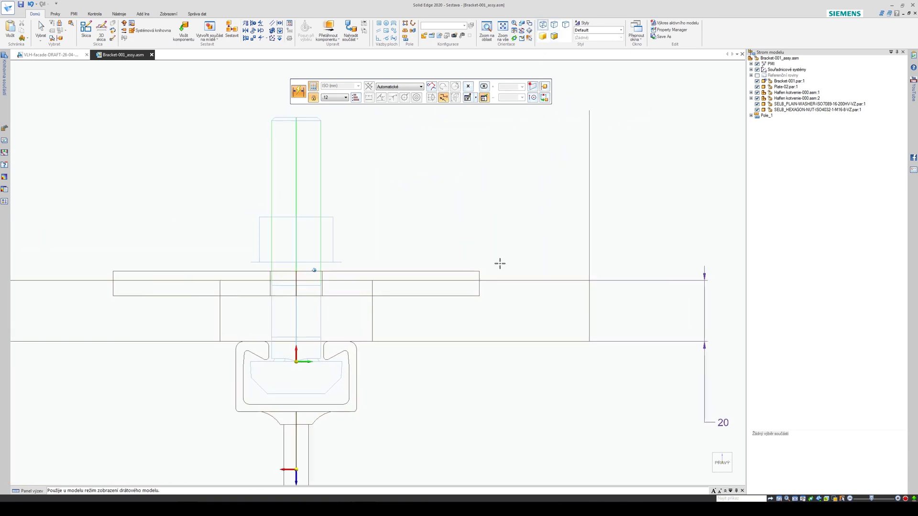
left_click(460, 298)
left_click(465, 280)
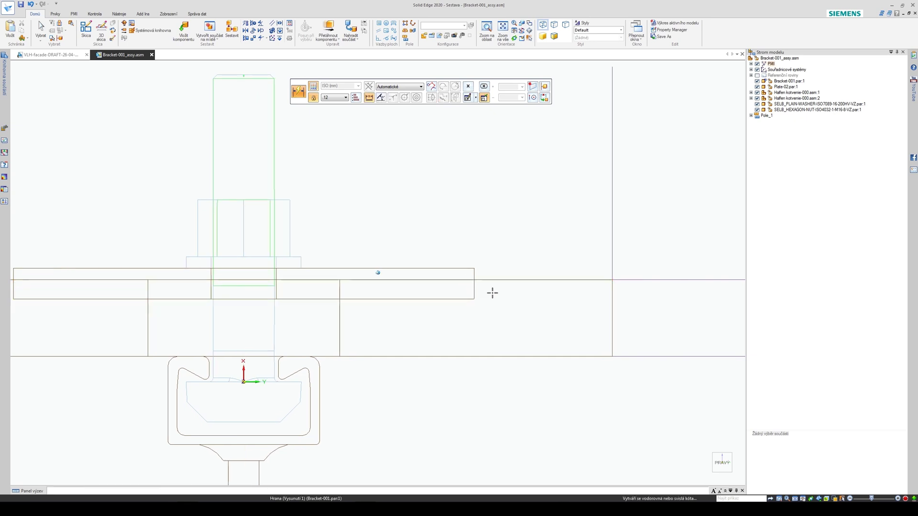
left_click(514, 319)
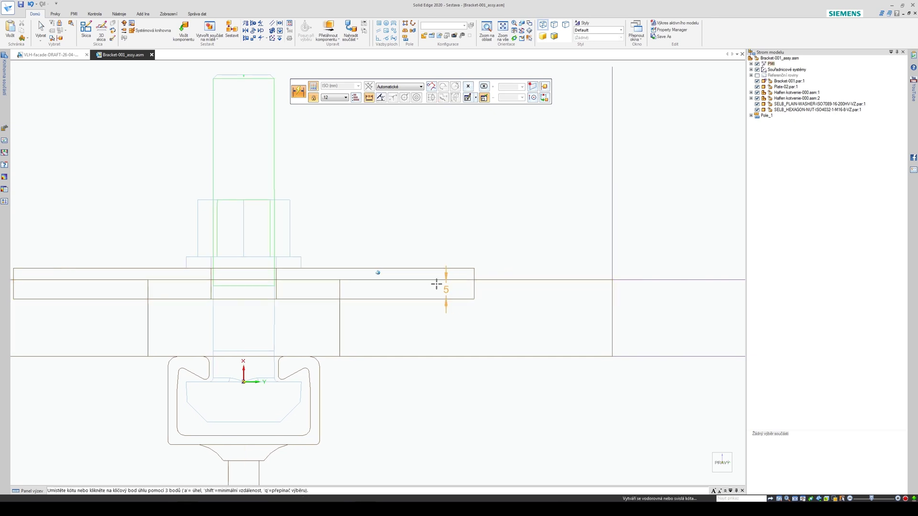
left_click(499, 295)
scroll(461, 314, "down", 10)
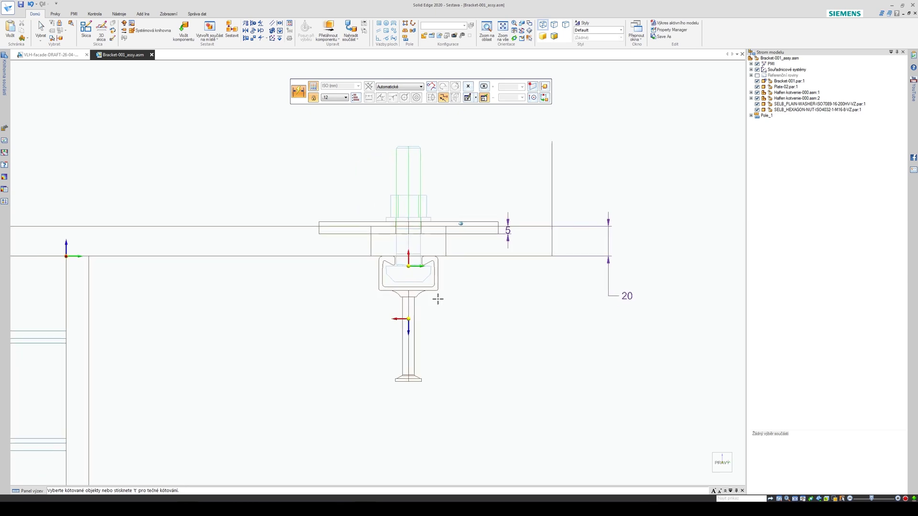
scroll(502, 274, "down", 1)
Step: Break up the duplicate pattern Pole_1 into individual plates, washers and nuts
right_click_drag(493, 280, 480, 264)
scroll(420, 334, "up", 2)
scroll(459, 295, "down", 2)
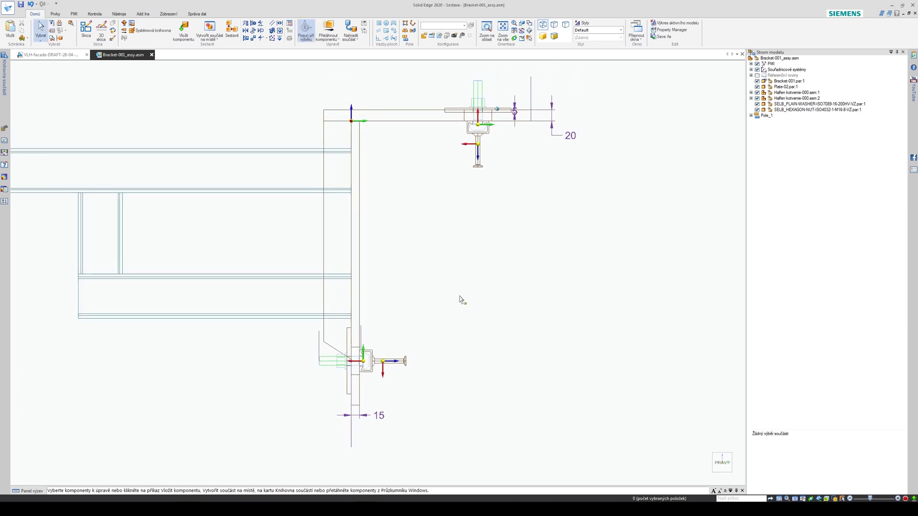
scroll(495, 276, "down", 1)
scroll(543, 261, "up", 1)
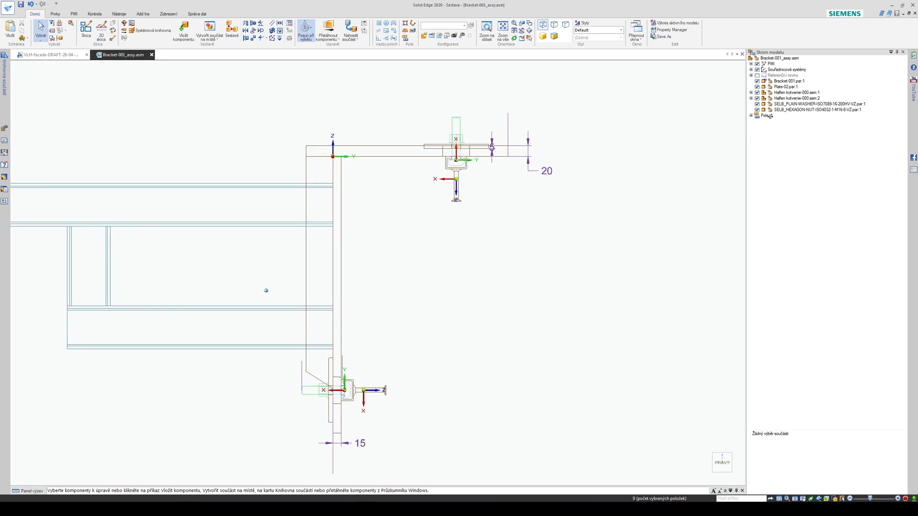
left_click(768, 116)
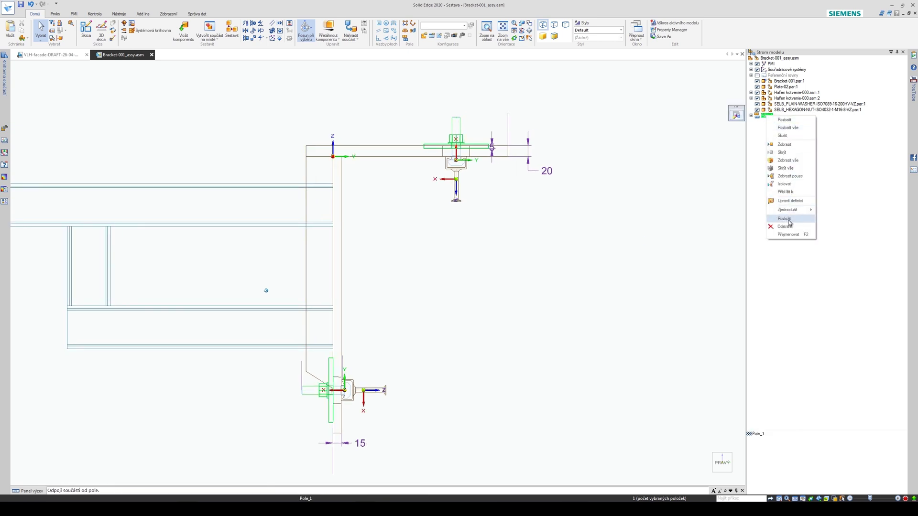
left_click(789, 222)
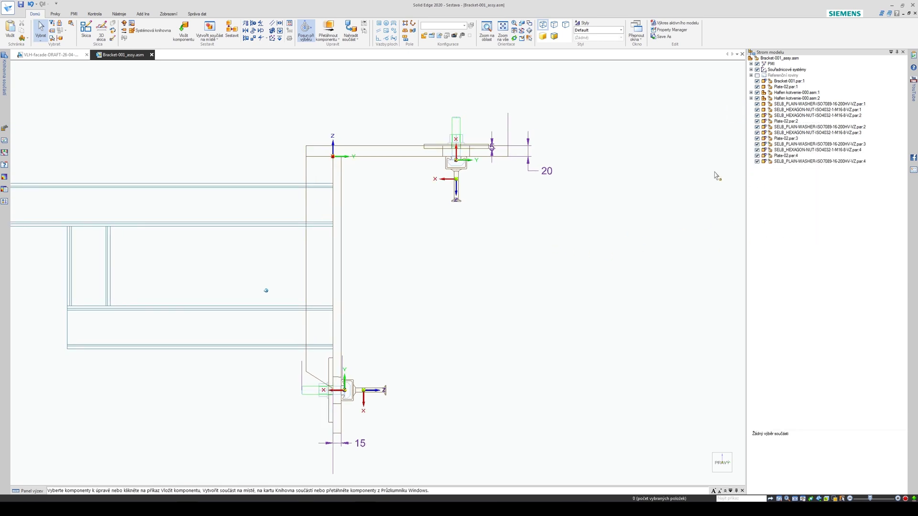
Step: Move both upper plate, washer and nut sets together so the plates' undersides rest on the bracket top plate's upper face
scroll(615, 225, "down", 3)
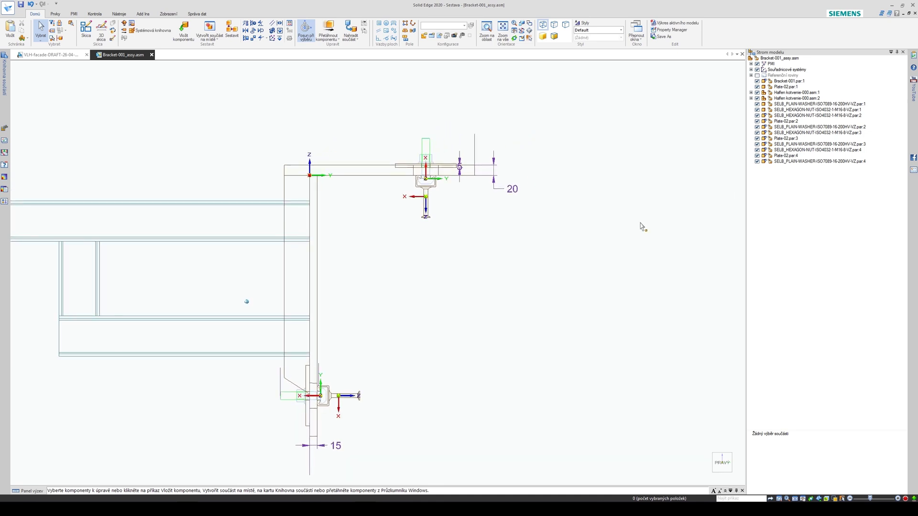
scroll(459, 207, "up", 5)
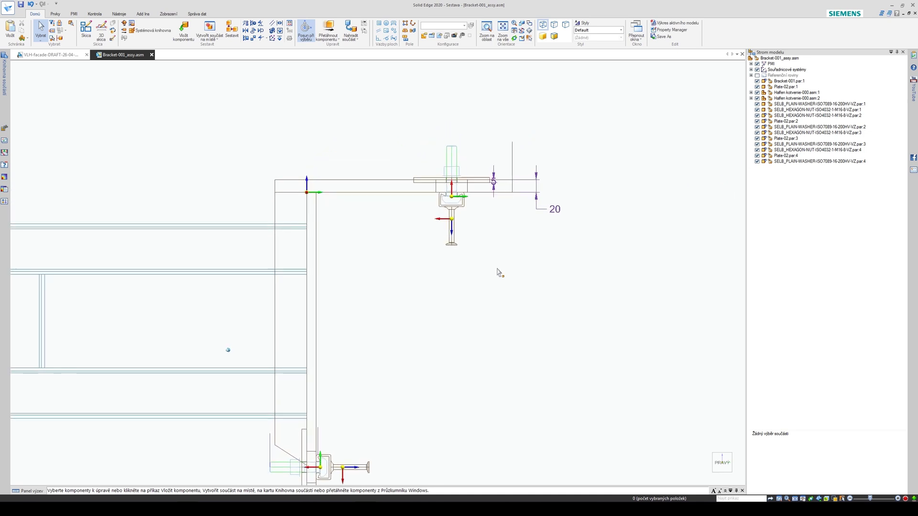
scroll(455, 241, "down", 2)
scroll(479, 232, "up", 2)
scroll(482, 235, "down", 1)
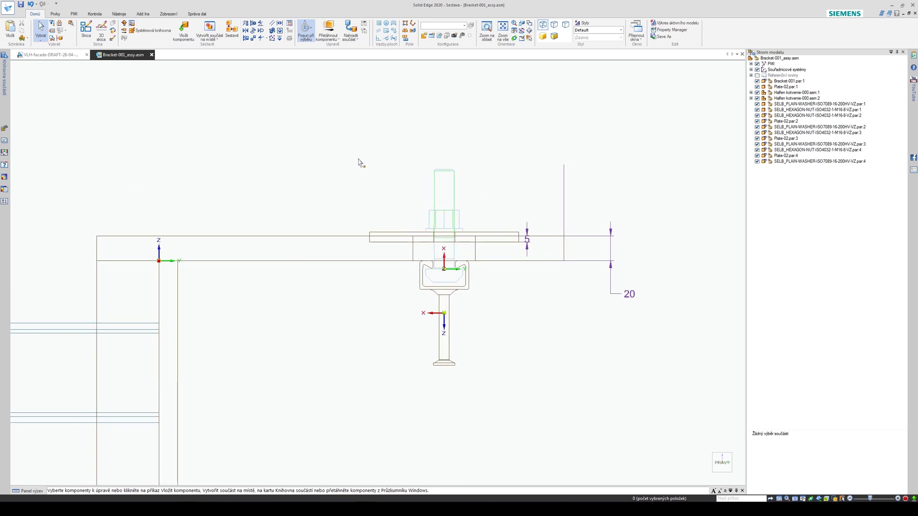
left_click_drag(343, 137, 537, 262)
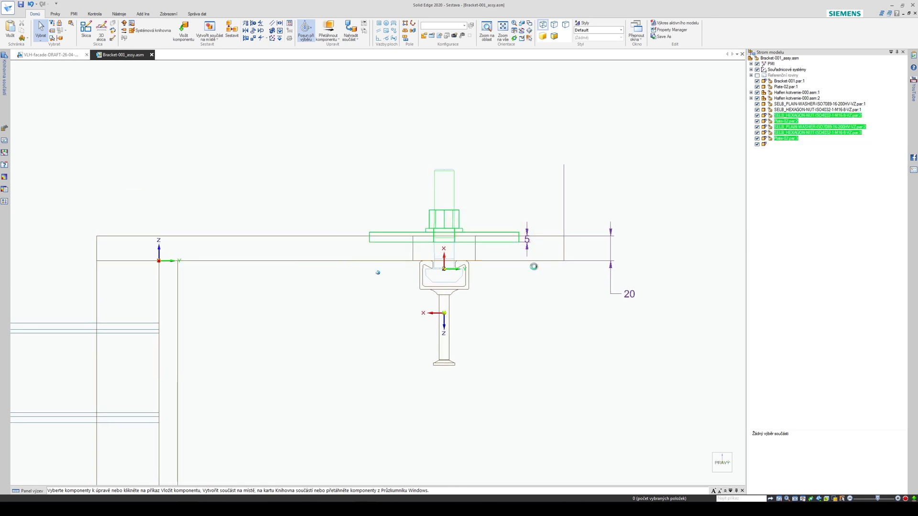
scroll(512, 300, "up", 1)
scroll(377, 265, "up", 2)
left_click(514, 174)
scroll(411, 219, "up", 2)
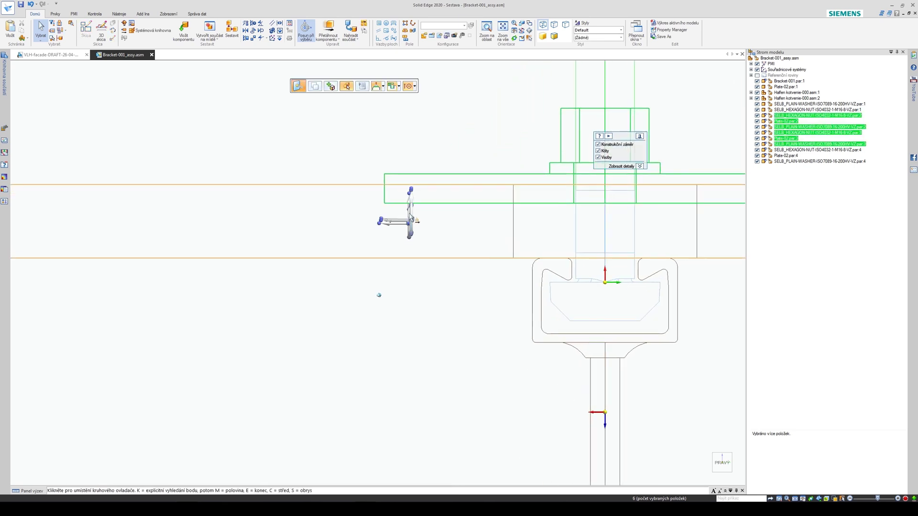
left_click(386, 205)
left_click(384, 185)
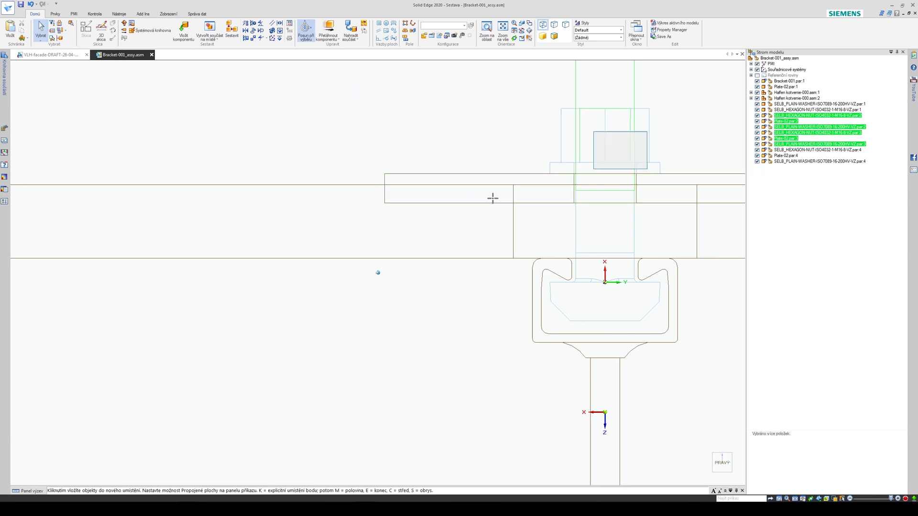
left_click(515, 188)
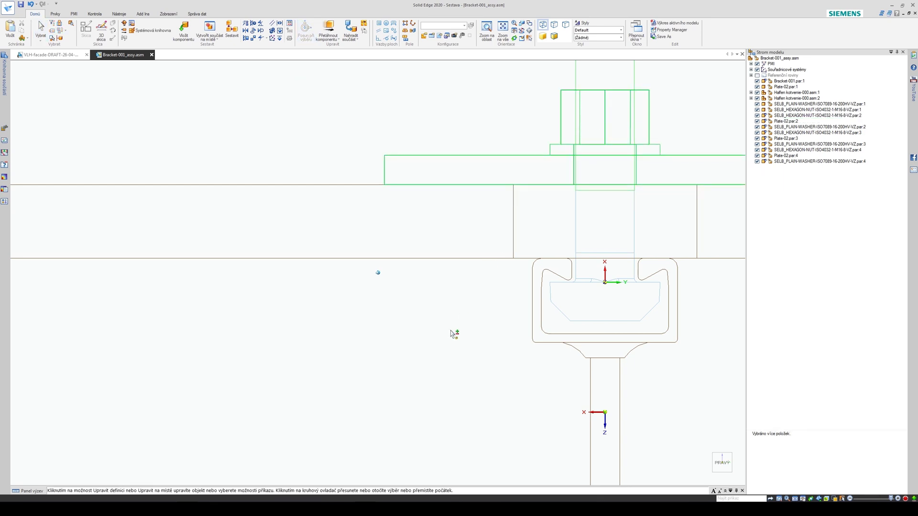
scroll(431, 311, "down", 5)
key("Escape")
Step: Show the assembly isometrically, shaded with visible edges, and inspect the bracket with its fitted plates, washers and nuts
key("ctrl+i")
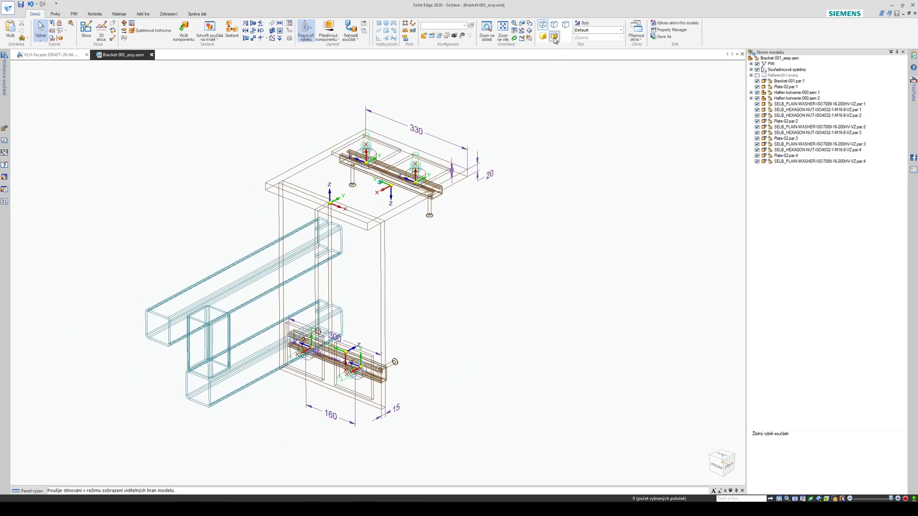
key("ctrl+shift+e")
middle_click_drag(535, 289, 447, 137)
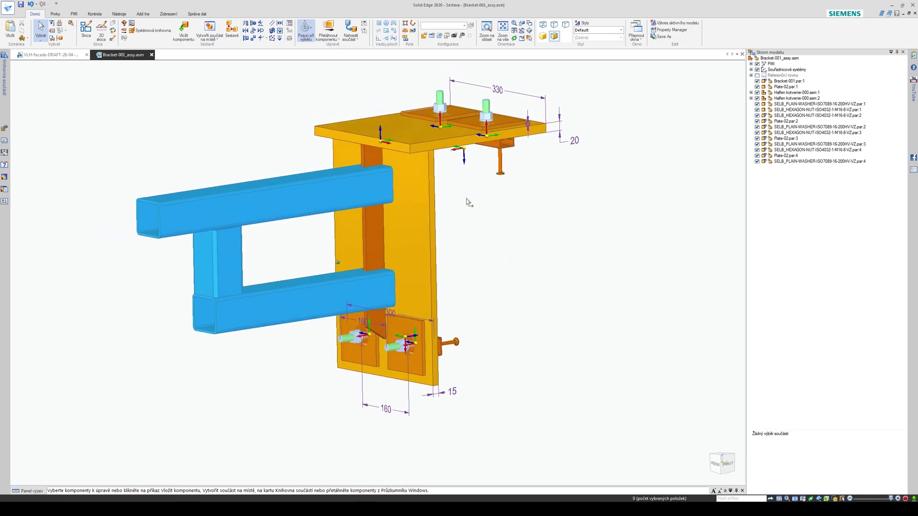
left_click(422, 203)
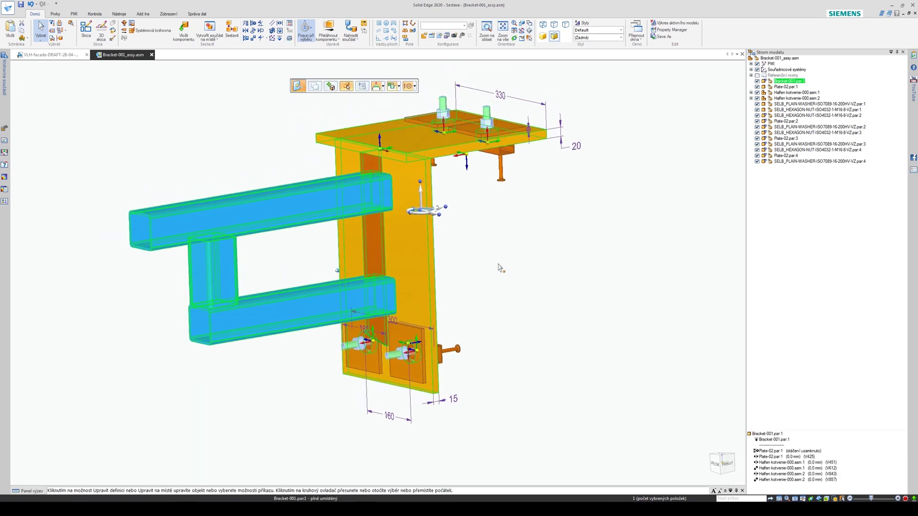
left_click(499, 266)
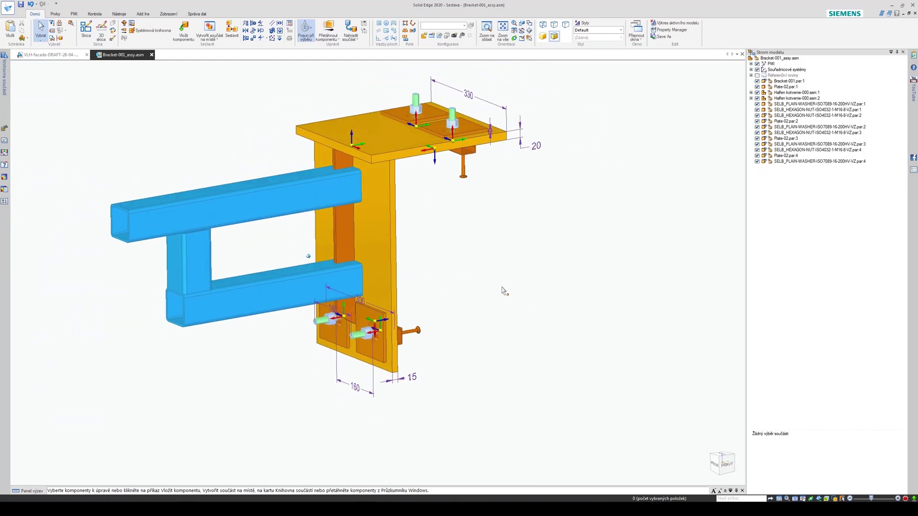
Step: Switch to the VLH-facade-DRAFT drawing and locate the outline of the hatched concrete section beside the bracket
left_click(50, 55)
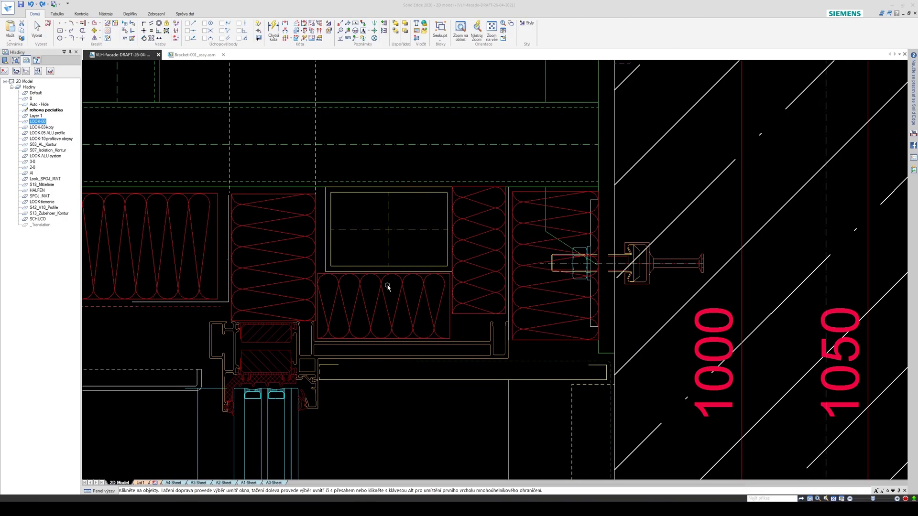
scroll(495, 334, "up", 2)
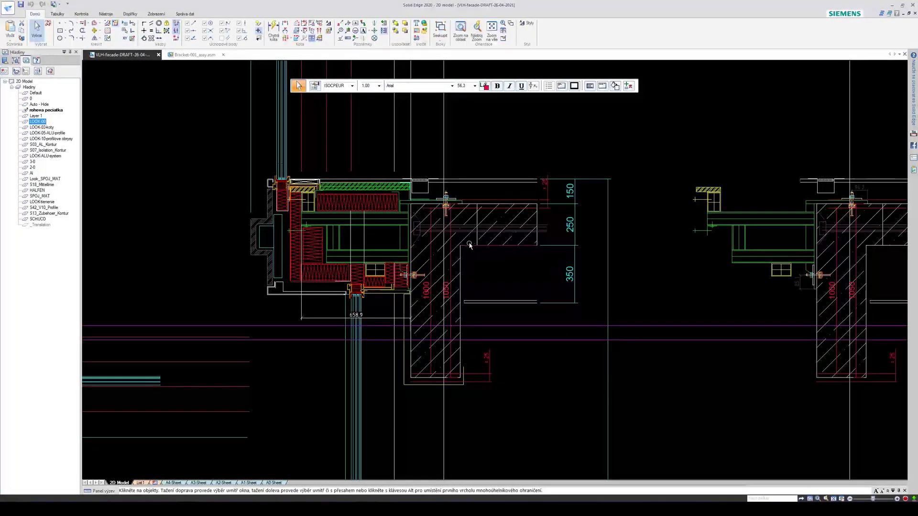
left_click(468, 246)
scroll(481, 272, "up", 2)
left_click(475, 273)
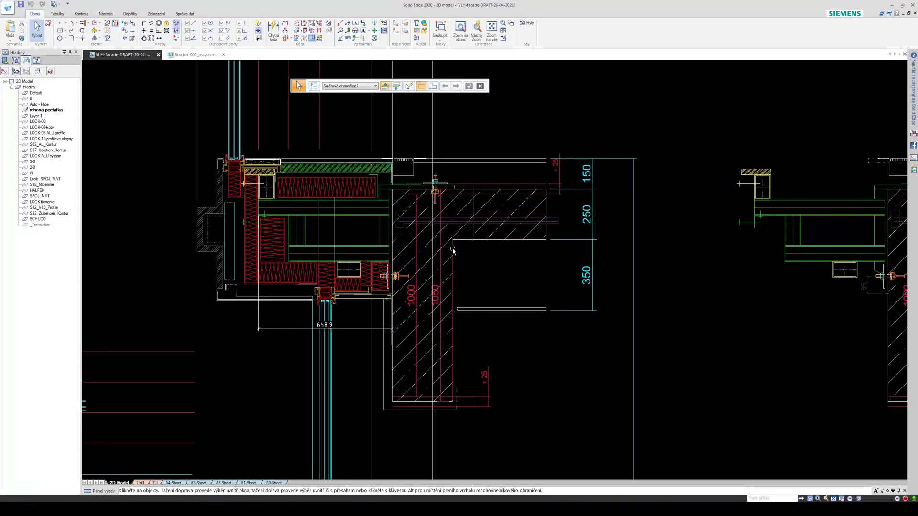
left_click(453, 250)
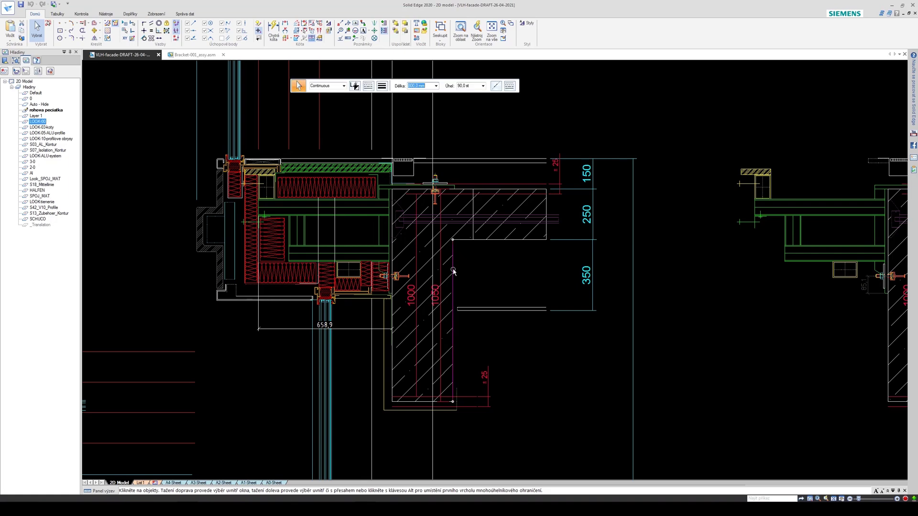
scroll(428, 327, "up", 4)
left_click(466, 228)
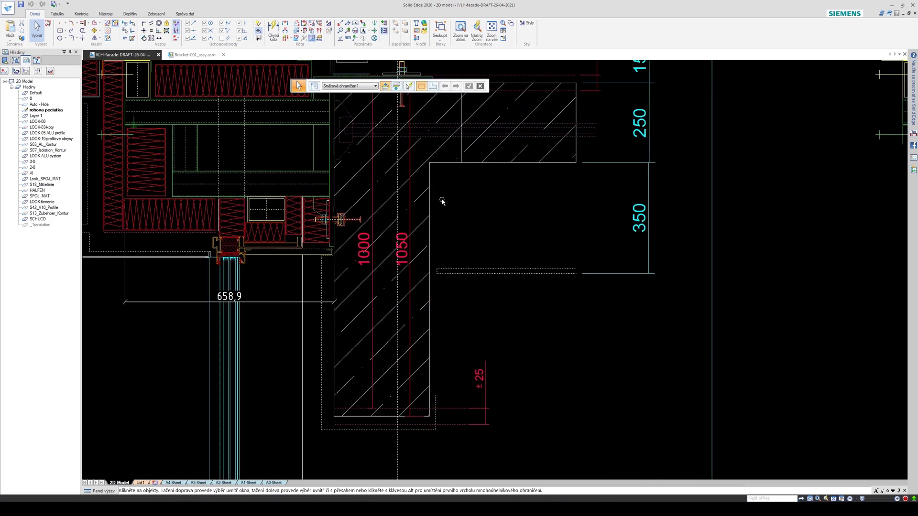
Step: Select the boundary lines of the hatched L-shaped concrete section beside the bracket and copy them
left_click(430, 172)
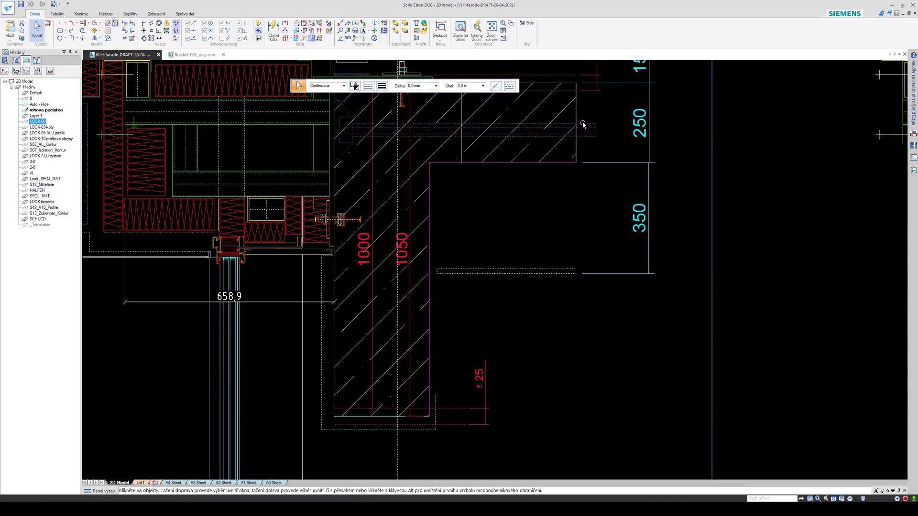
scroll(437, 287, "down", 3)
scroll(414, 253, "up", 3)
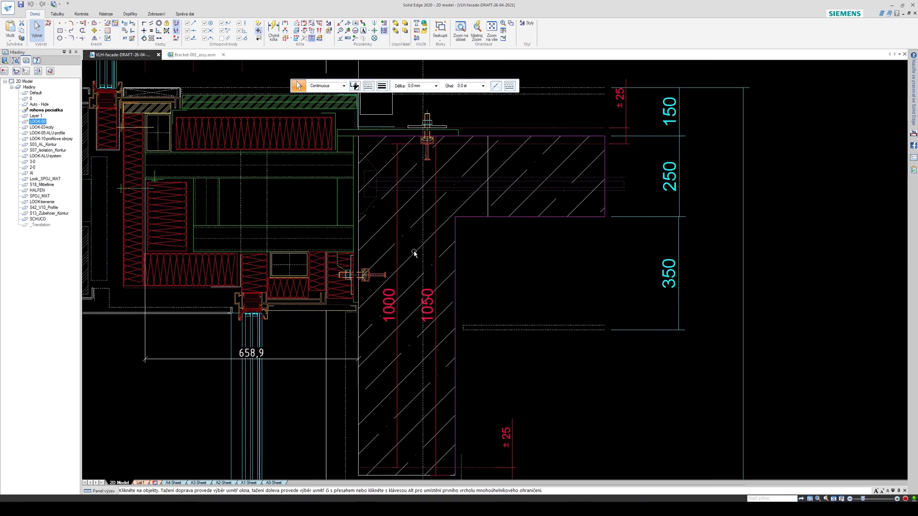
scroll(414, 253, "down", 2)
scroll(401, 184, "up", 2)
scroll(432, 222, "down", 5)
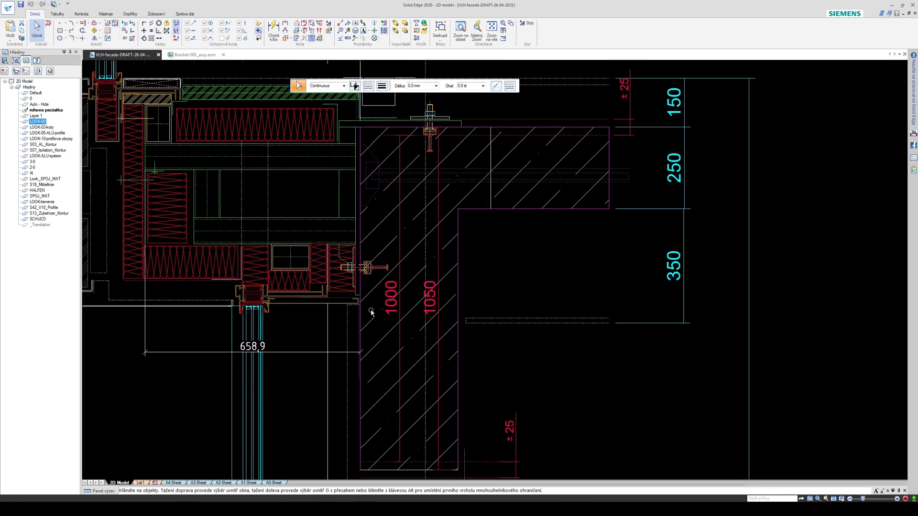
scroll(391, 268, "up", 3)
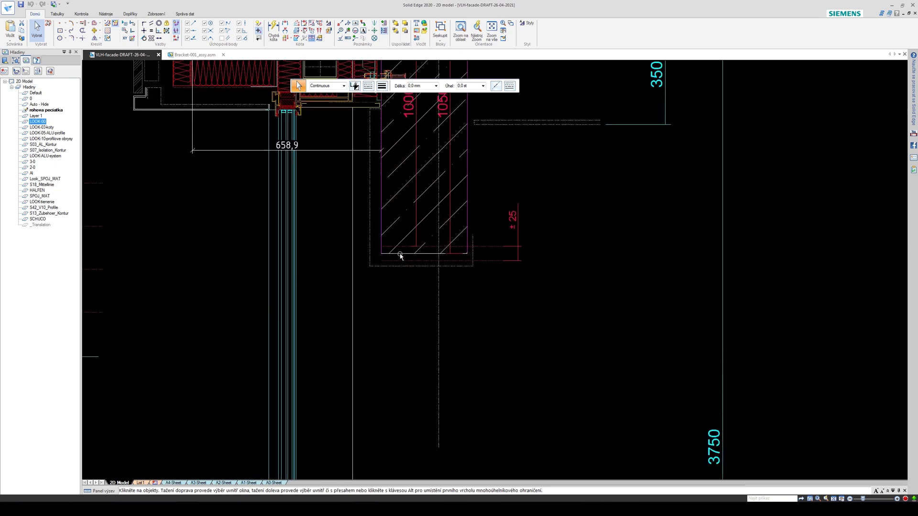
scroll(397, 320, "up", 6)
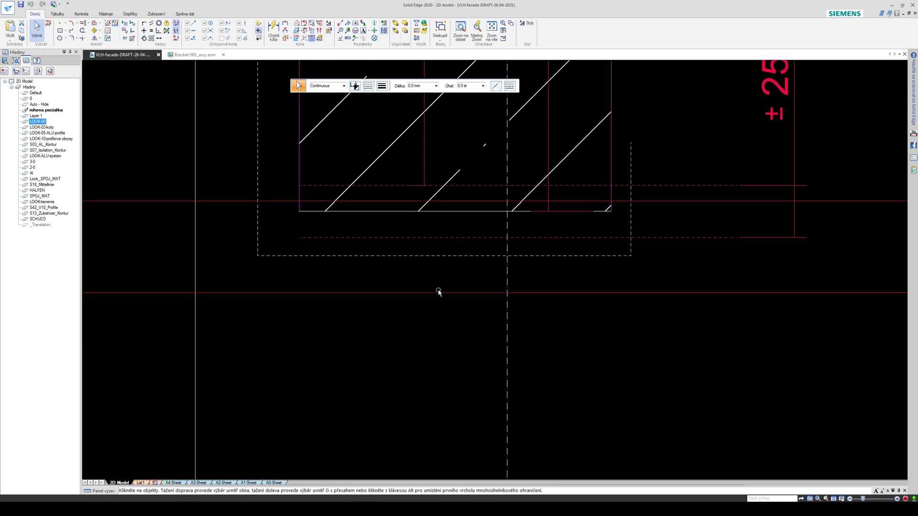
scroll(567, 211, "down", 8)
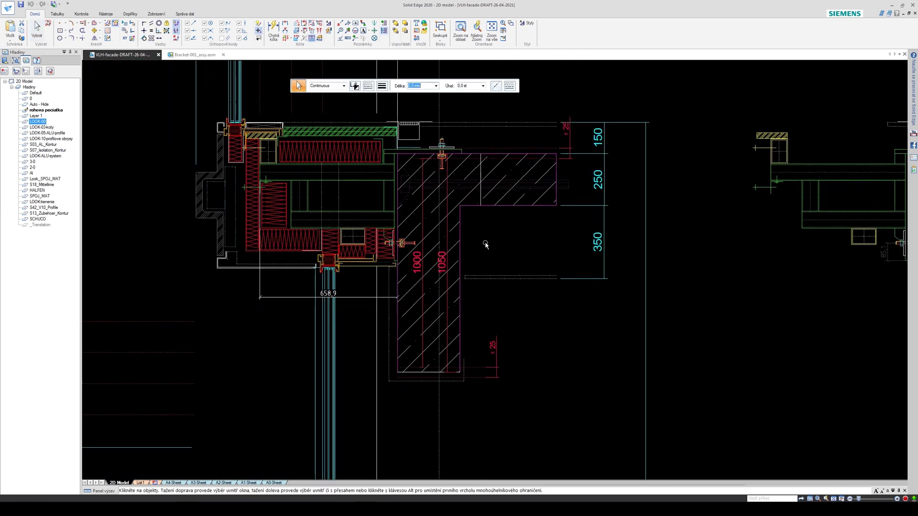
Step: Switch to the Bracket-001_assy assembly and start a new in-place part with its origin coincident with the assembly origin
left_click(184, 55)
middle_click_drag(305, 159, 557, 220)
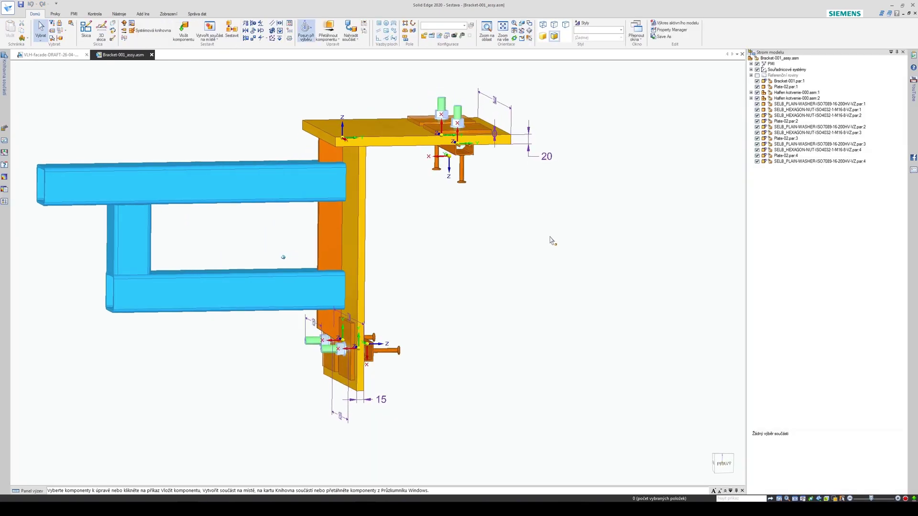
right_click_drag(551, 241, 561, 237)
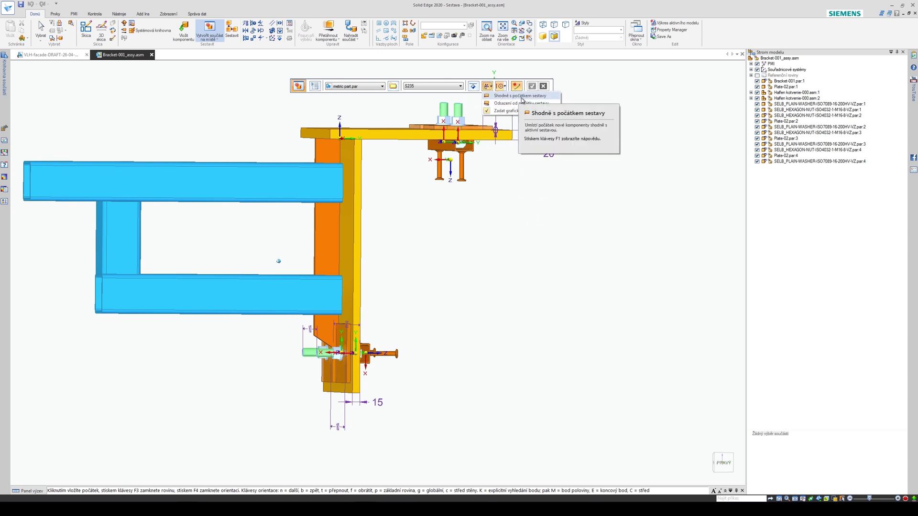
left_click(518, 96)
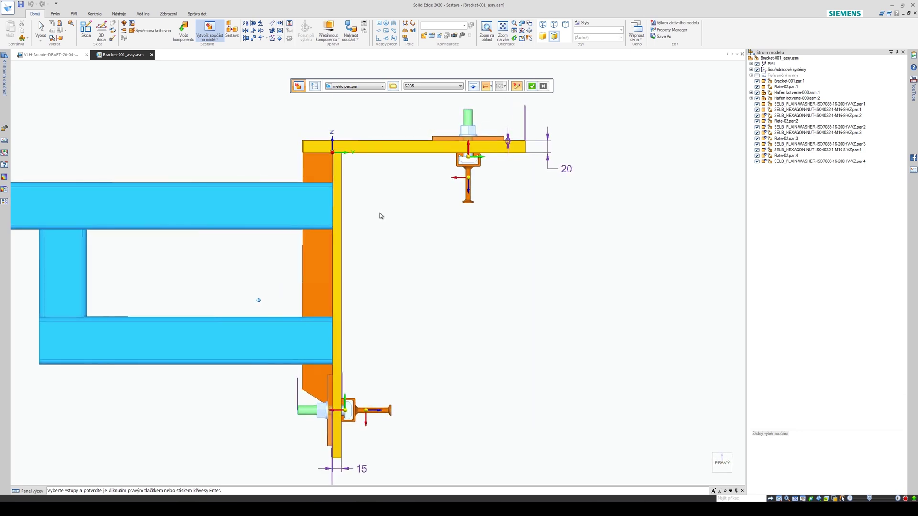
right_click_drag(378, 214, 291, 214)
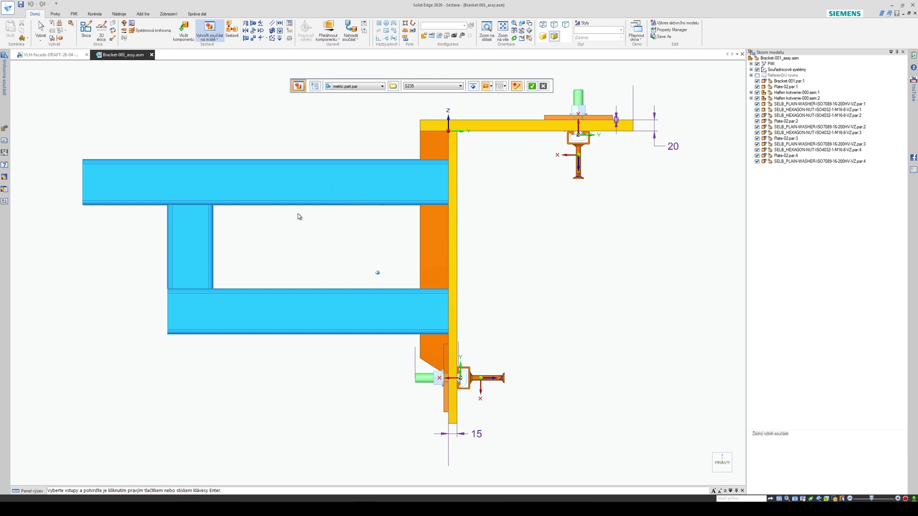
middle_click_drag(383, 229, 469, 260)
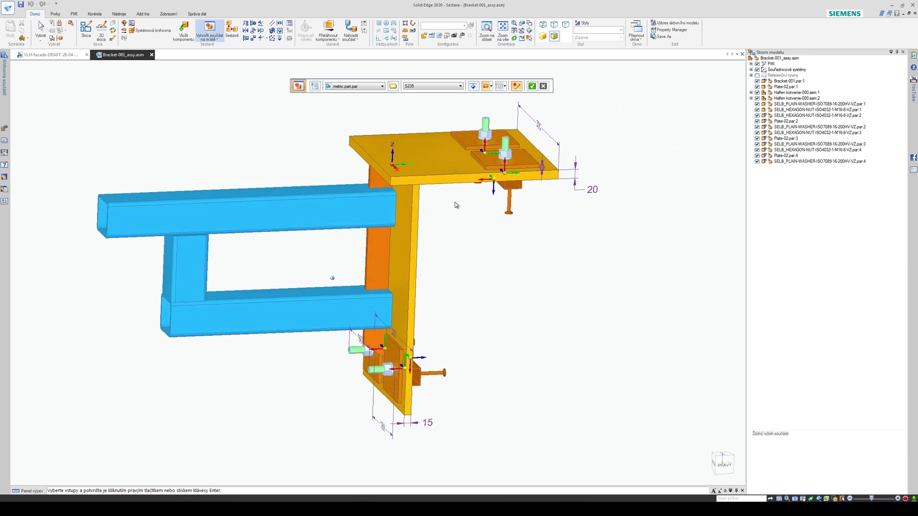
Step: Assign the material Betón to the new part and save it as Concrete slab
left_click(424, 87)
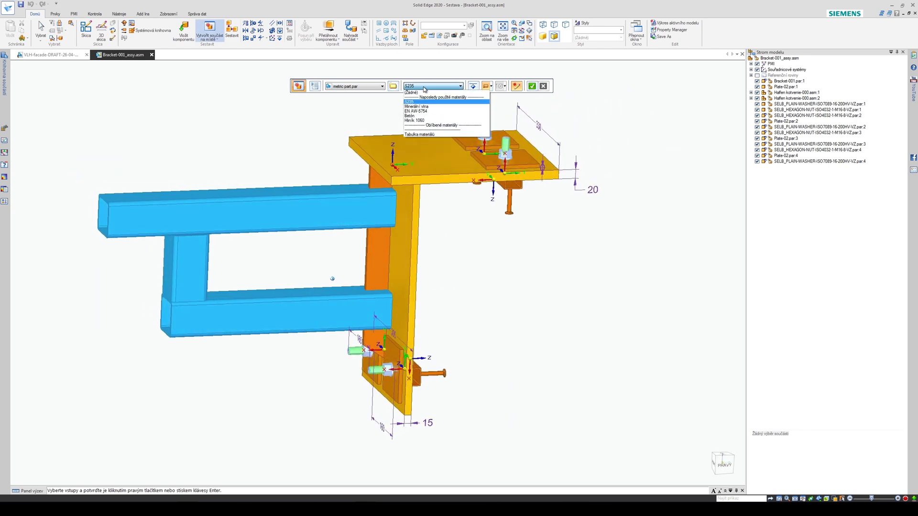
left_click(412, 116)
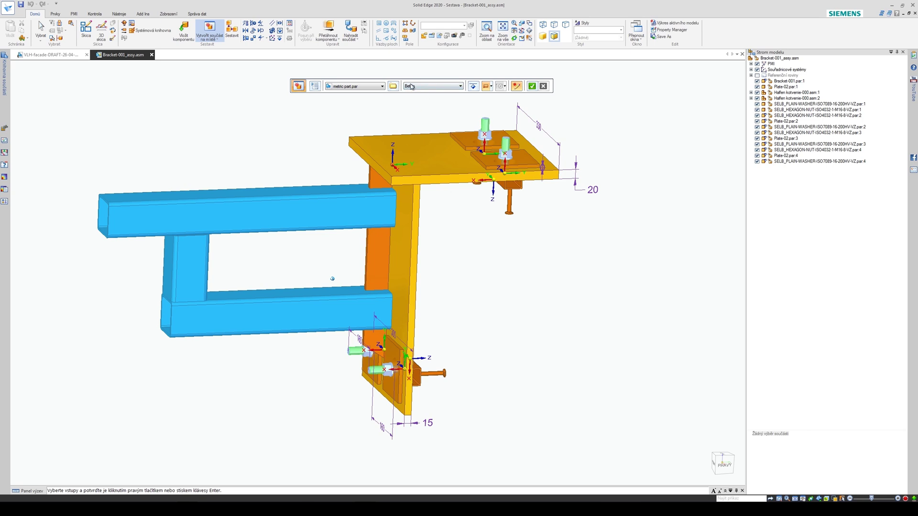
middle_click_drag(409, 112, 494, 265)
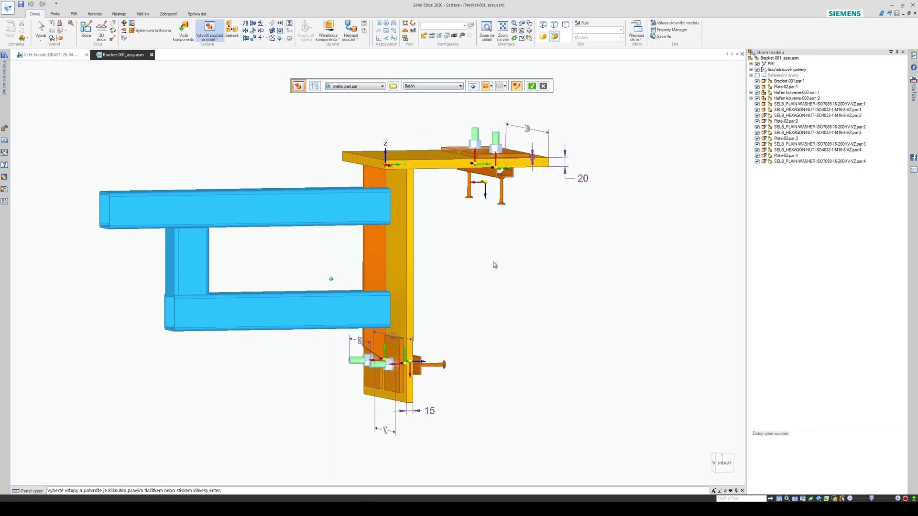
right_click(532, 245)
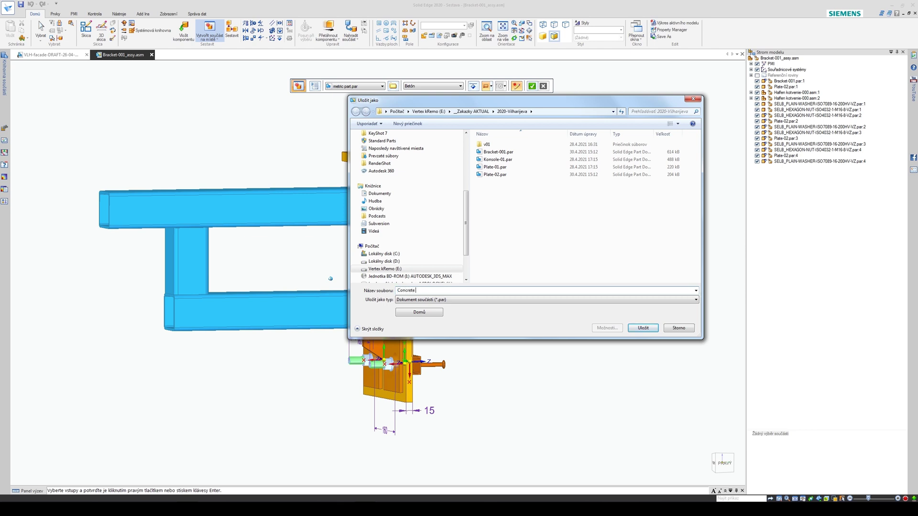
type("Concrete slab")
key("Return")
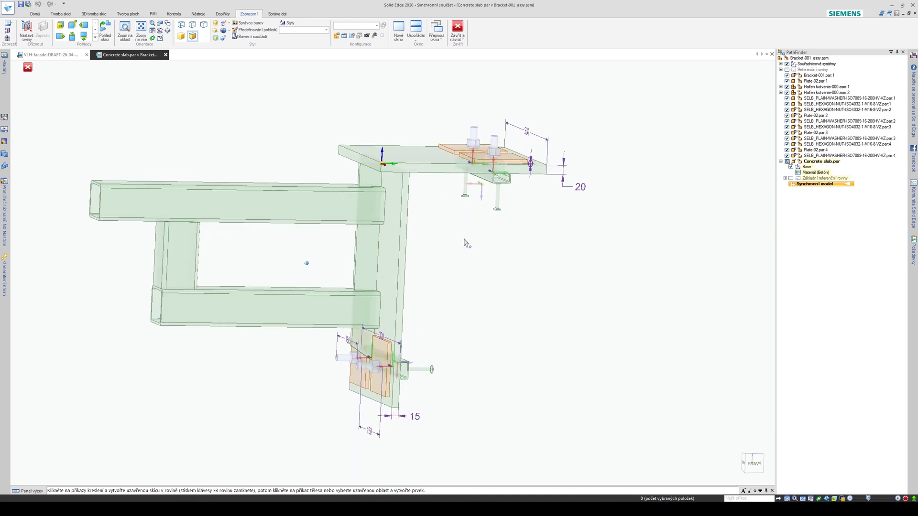
Step: Lock the vertical base plane seen from the bracket's side and paste the copied concrete outline beneath the bracket's top plate
right_click(486, 240)
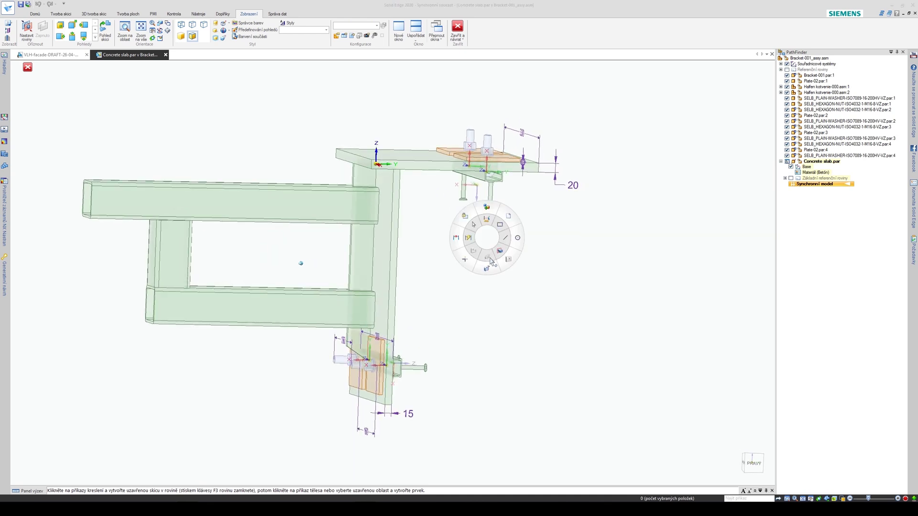
left_click(500, 225)
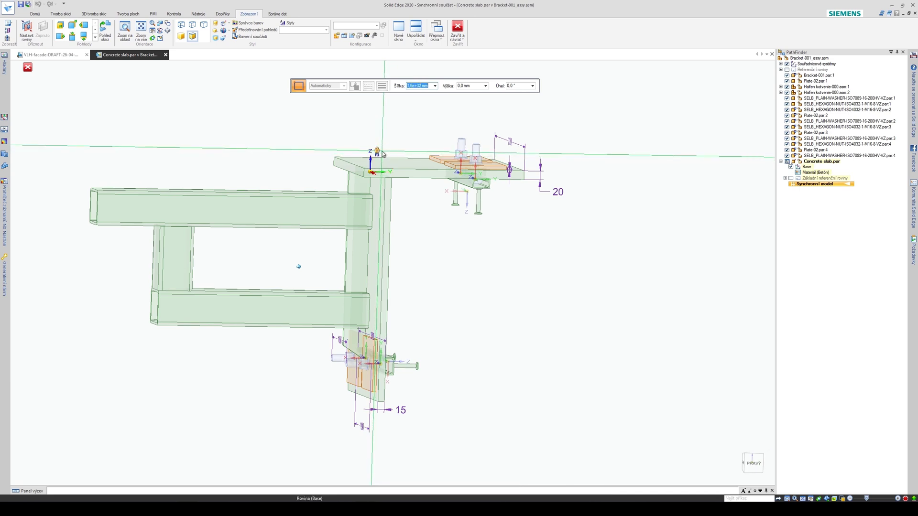
left_click(378, 151)
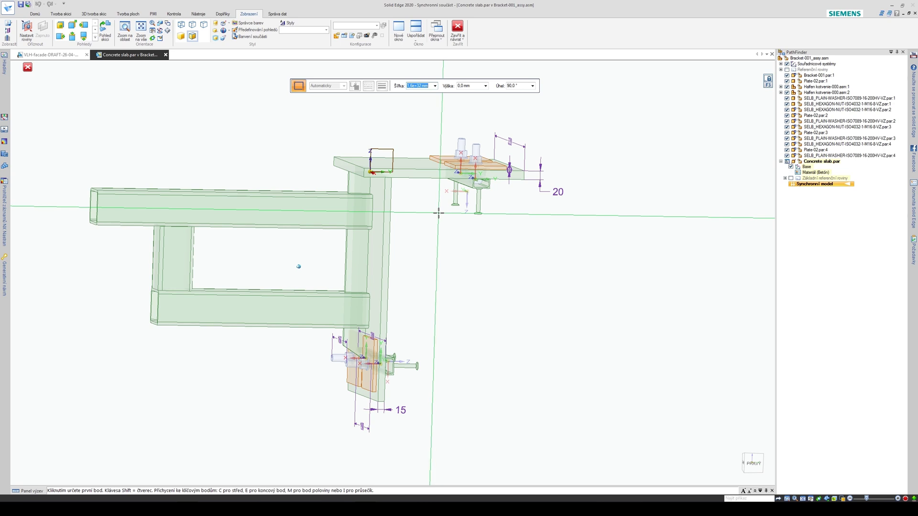
key("ctrl+v")
scroll(459, 301, "down", 3)
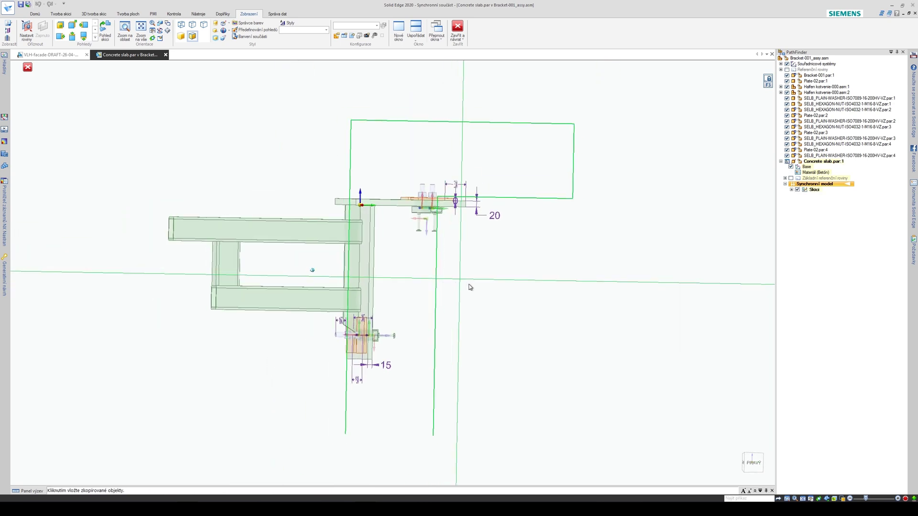
mouse_move(458, 308)
middle_mouse_down()
mouse_move(458, 269)
mouse_move(471, 279)
mouse_move(463, 301)
mouse_move(474, 291)
middle_mouse_up()
left_click(451, 303)
key("Escape")
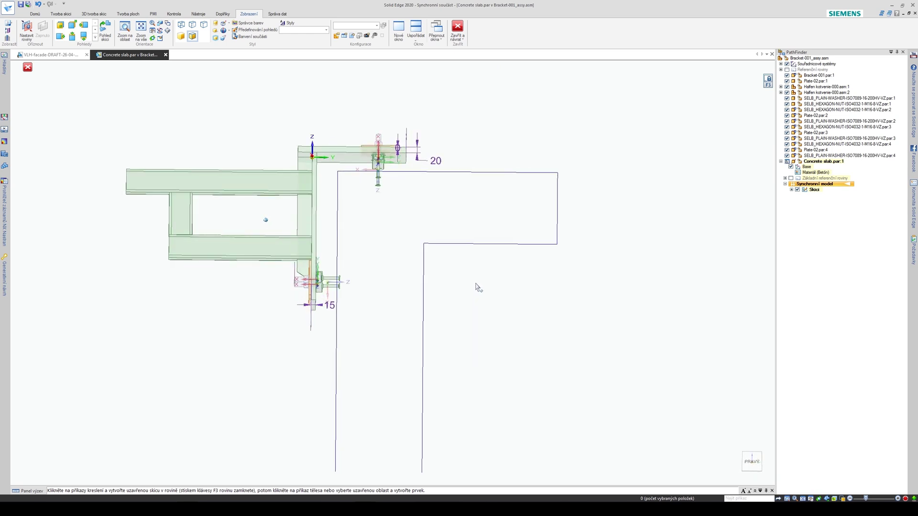
right_click_drag(456, 284, 337, 286)
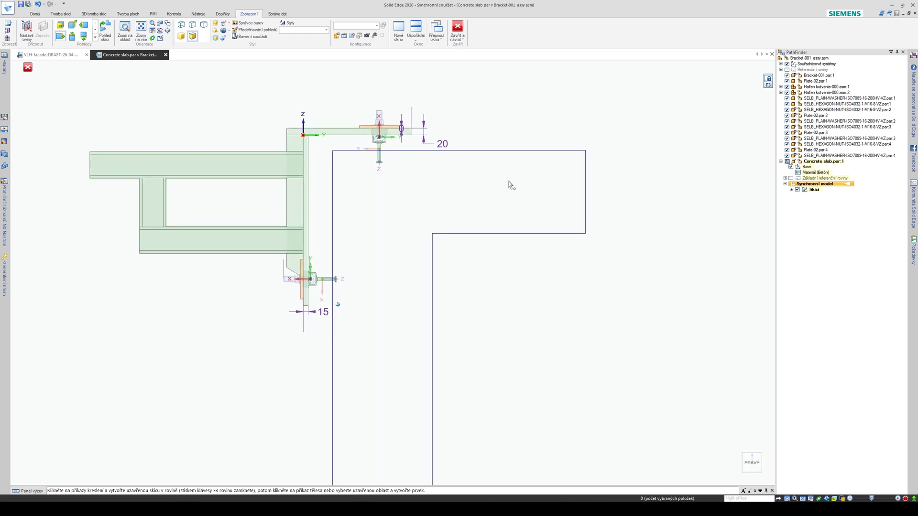
Step: Apply horizontal and vertical relations to the lines of the pasted concrete outline
left_click(35, 14)
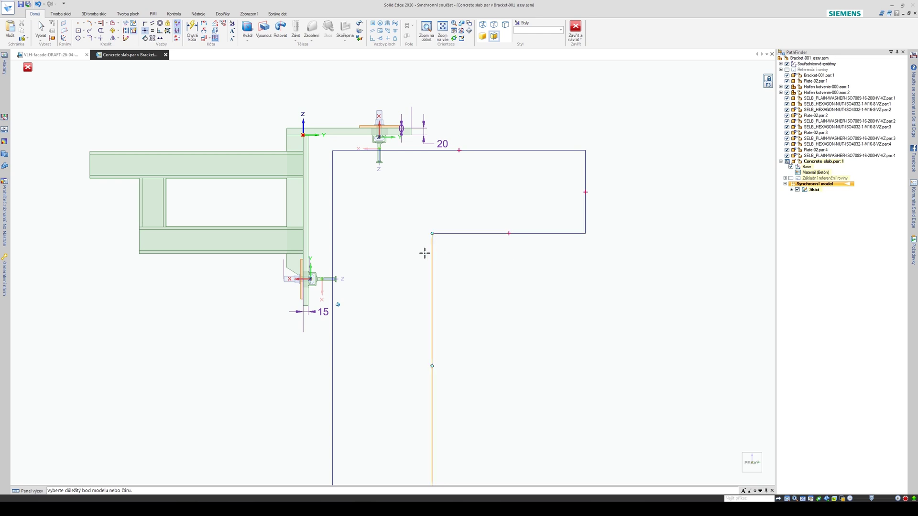
scroll(380, 248, "down", 2)
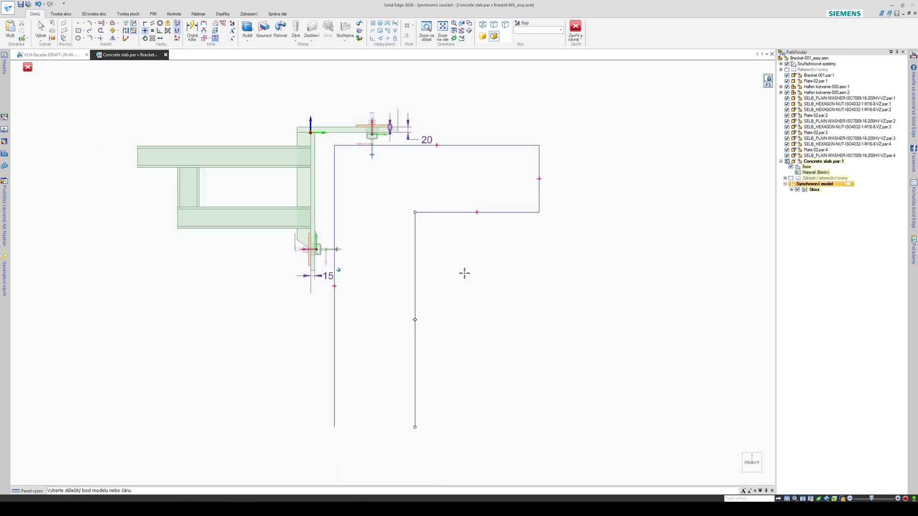
scroll(495, 180, "up", 3)
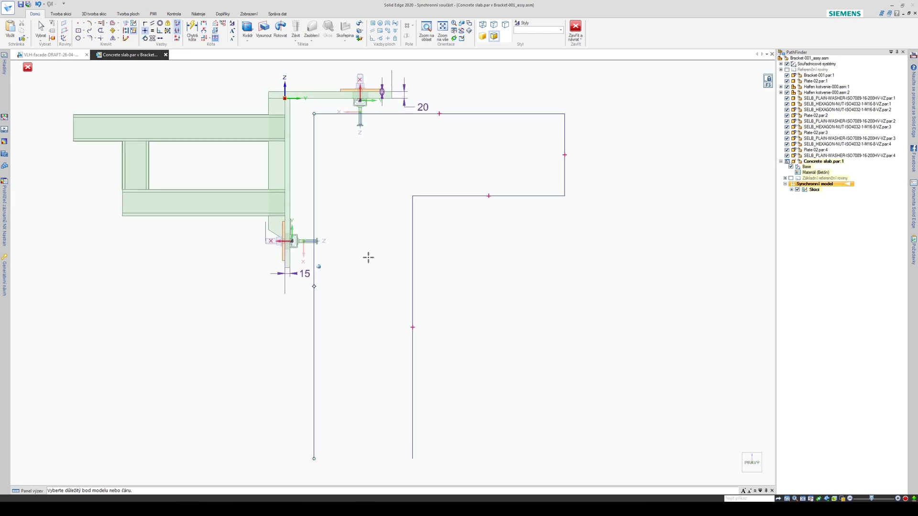
scroll(368, 258, "up", 2)
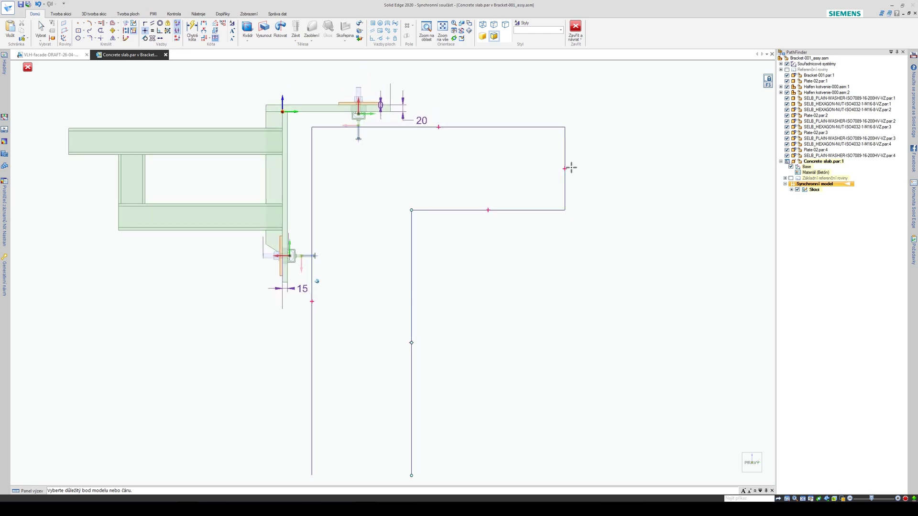
scroll(572, 168, "up", 3)
right_click(537, 191)
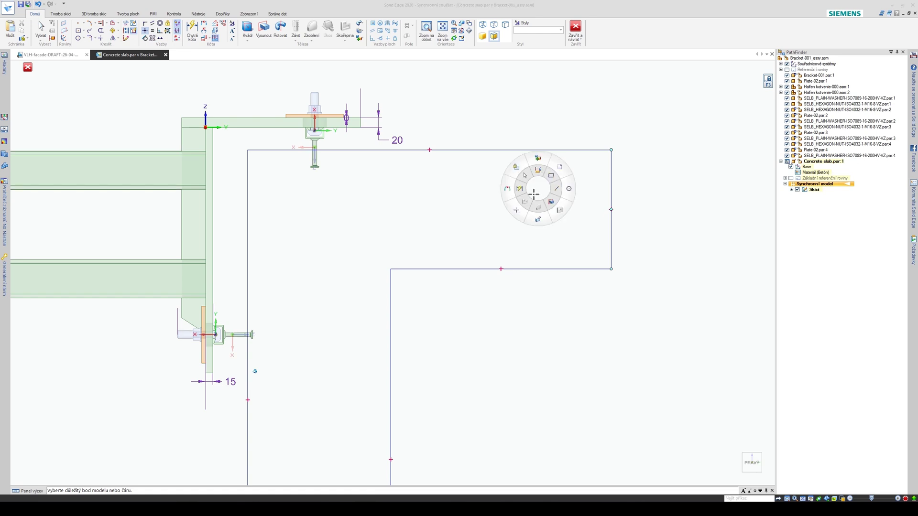
left_click(525, 175)
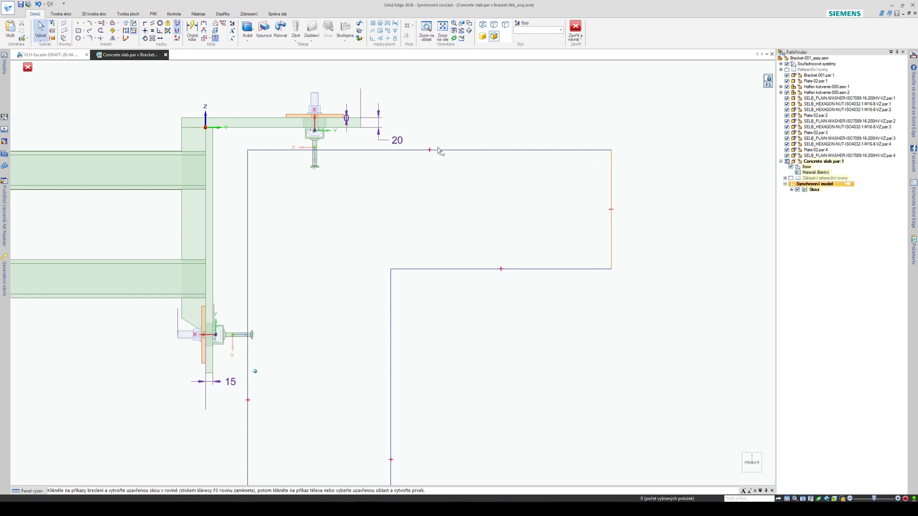
scroll(430, 184, "up", 2)
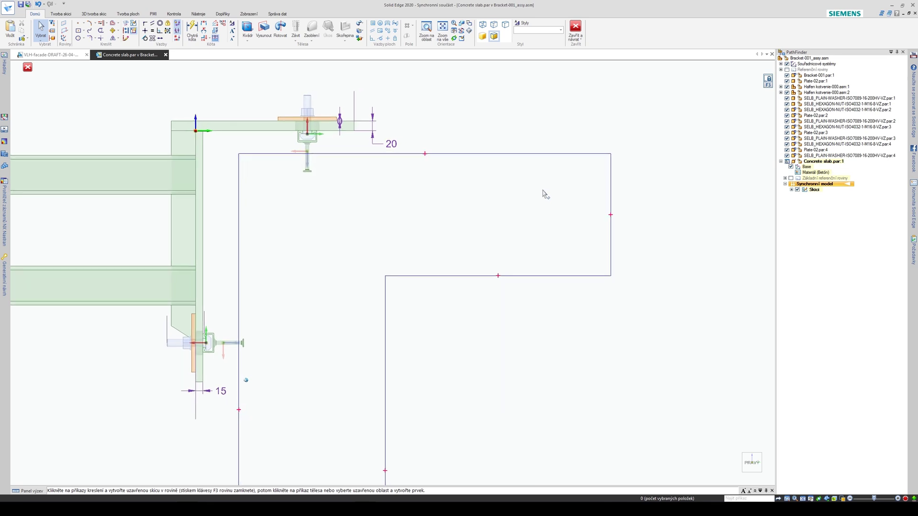
Step: Trim the outline's upper outer corner so the top line and the outer vertical line connect
right_click(535, 191)
left_click(512, 214)
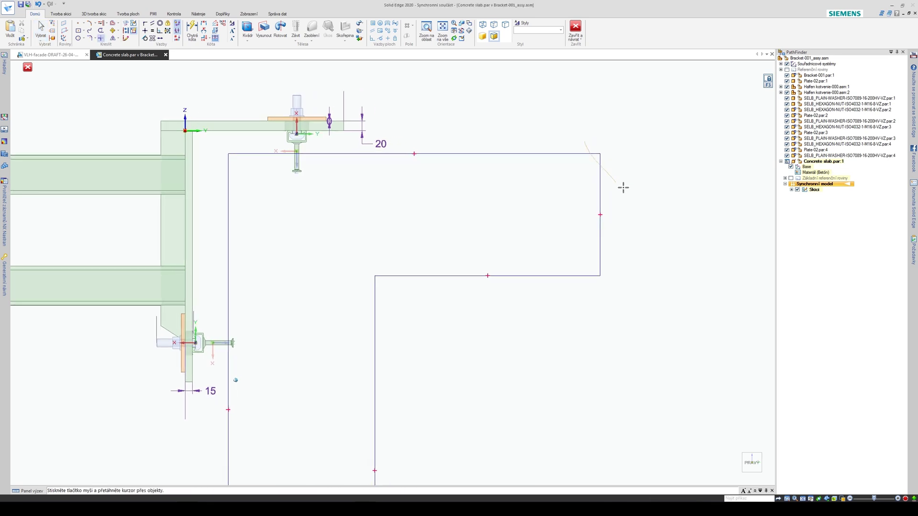
scroll(447, 337, "up", 2)
scroll(469, 253, "down", 2)
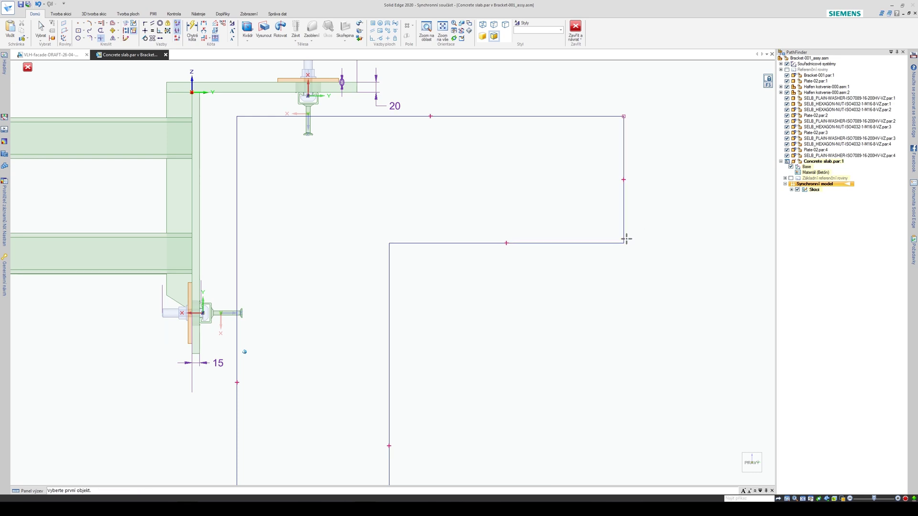
scroll(529, 290, "up", 1)
key("Escape")
Step: Delete the outline's lower horizontal line and redraw it from the outer vertical line's lower end to the inner vertical line's upper end
left_click(600, 230)
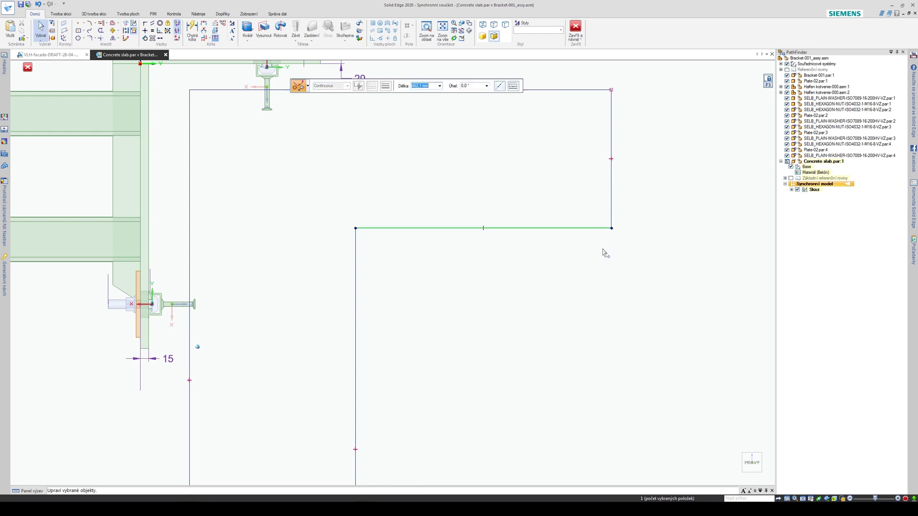
key("Delete")
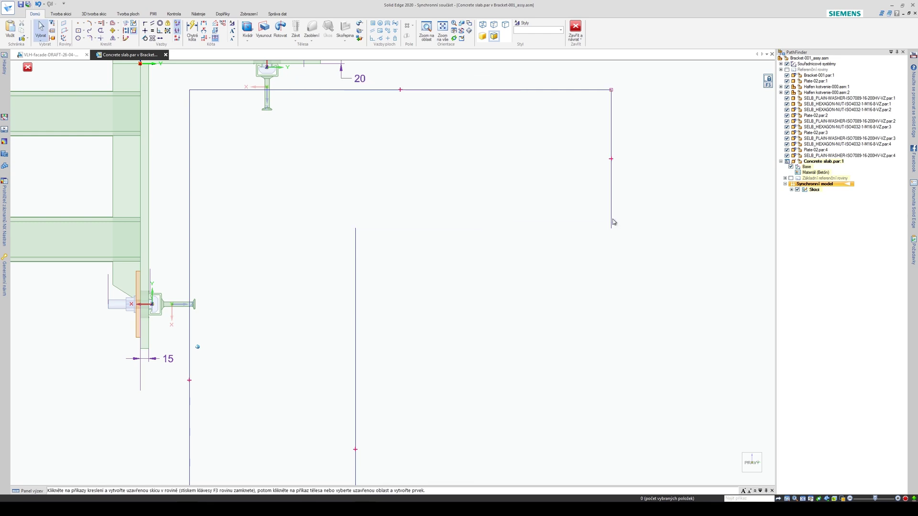
left_click(613, 223)
key("Delete")
key("ctrl+z")
right_click_drag(543, 232, 563, 234)
left_click(611, 229)
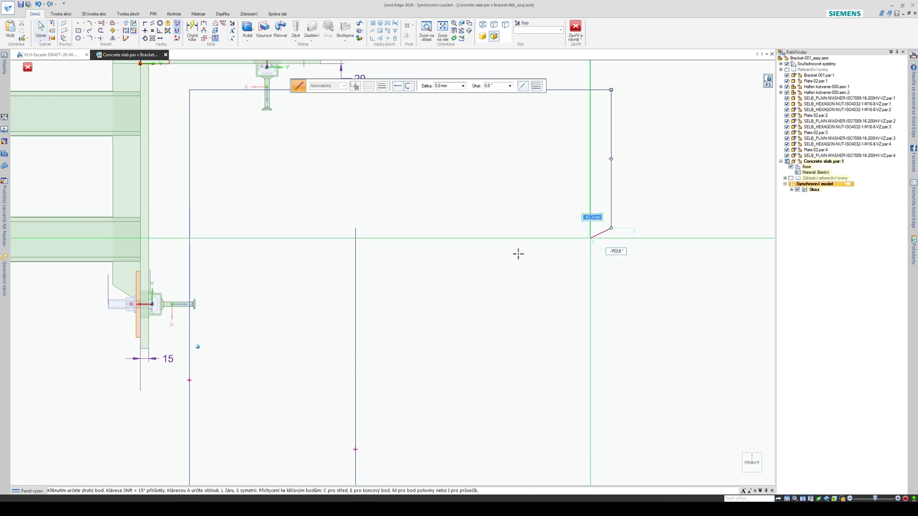
left_click(354, 229)
right_click(461, 271)
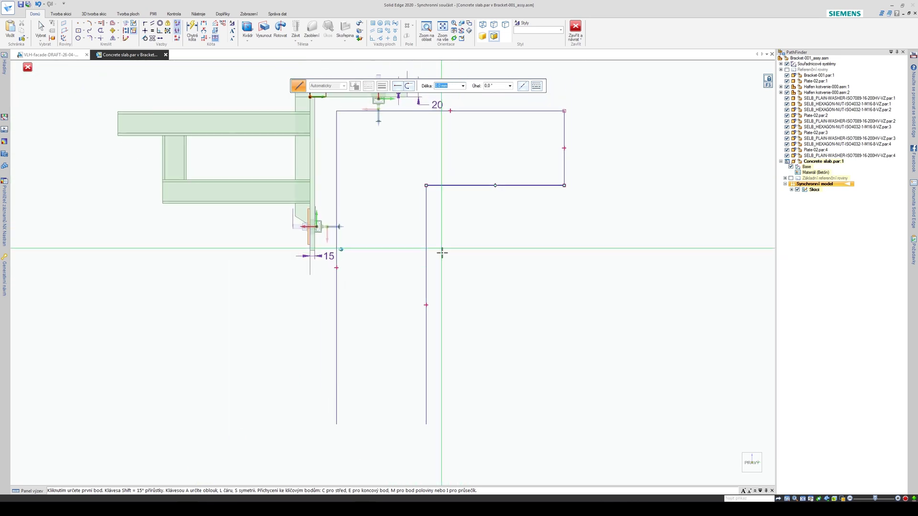
Step: Trim the concrete outline's upper corner nearest the bracket so the top line and the long vertical line connect
right_click_drag(467, 246, 465, 250)
left_click(449, 267)
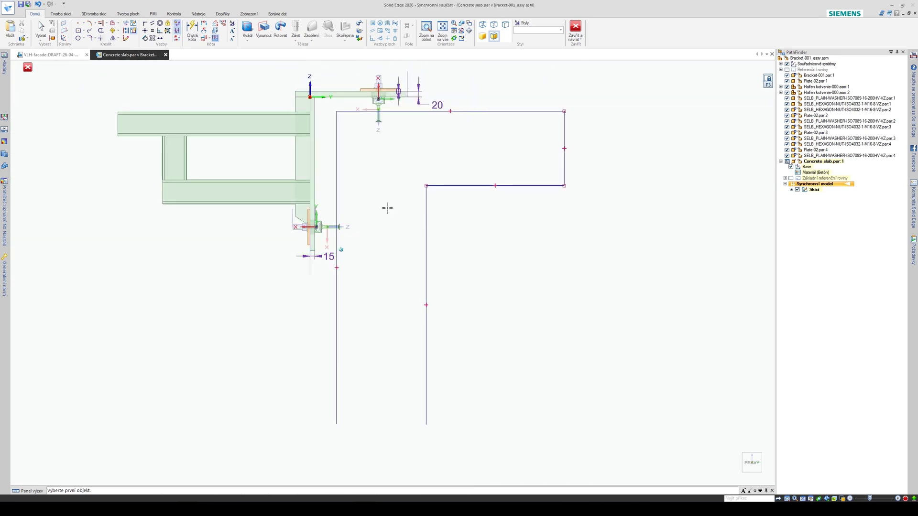
left_click(337, 120)
scroll(397, 219, "up", 4)
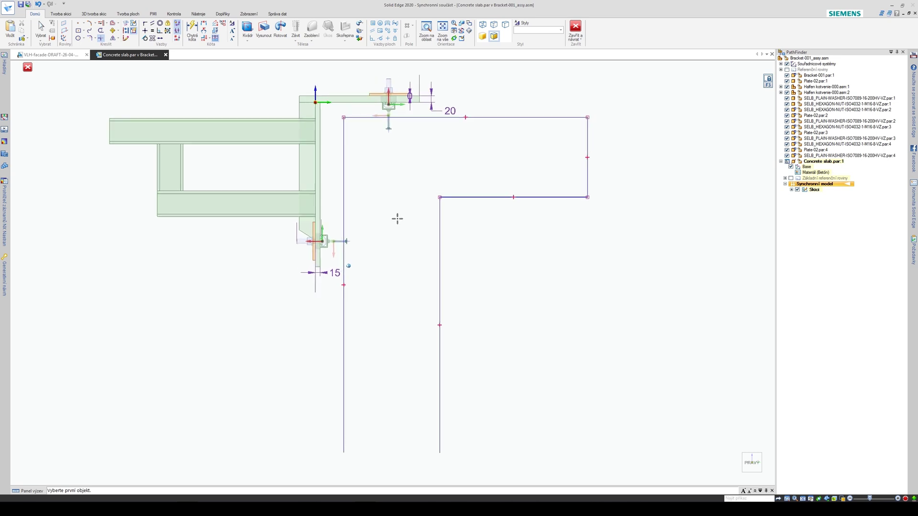
scroll(466, 242, "down", 1)
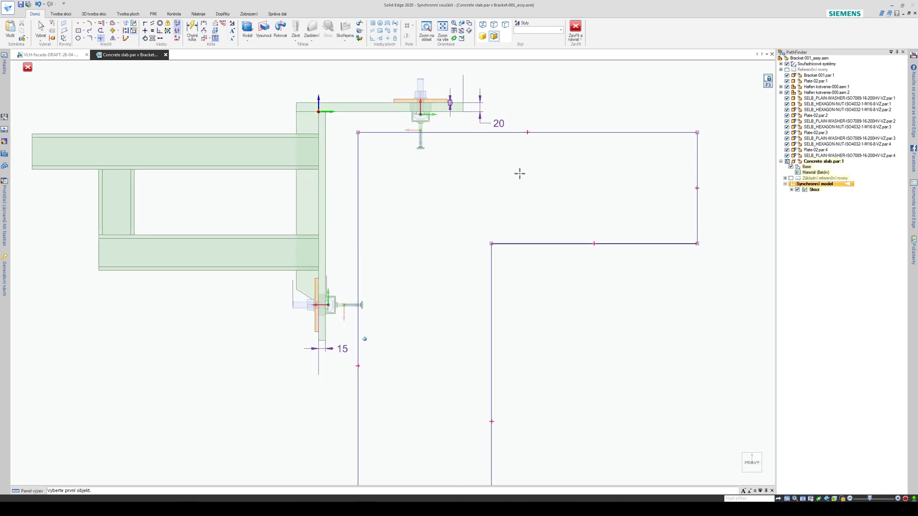
Step: Close the concrete outline with a horizontal line about 200 mm long between the lower ends of the two long vertical lines
right_click_drag(506, 181, 524, 194)
scroll(521, 187, "down", 2)
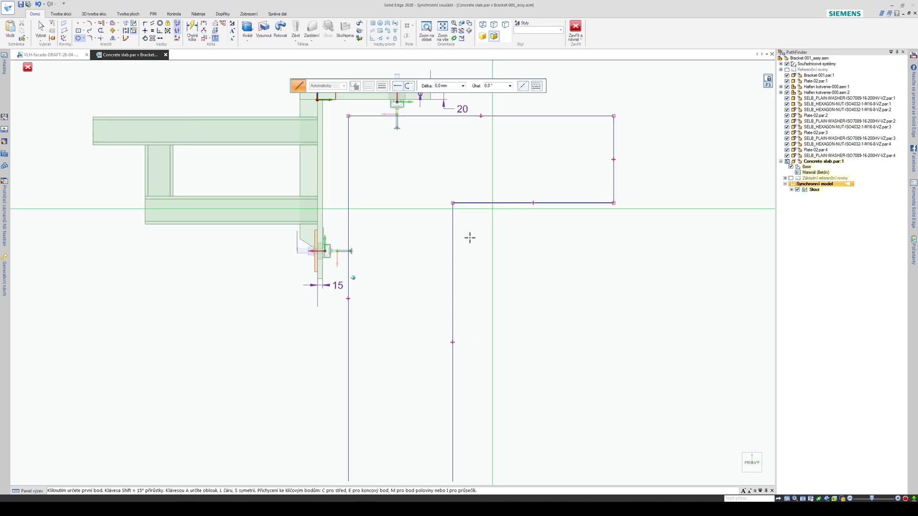
scroll(356, 282, "down", 3)
scroll(356, 354, "up", 3)
left_click(344, 385)
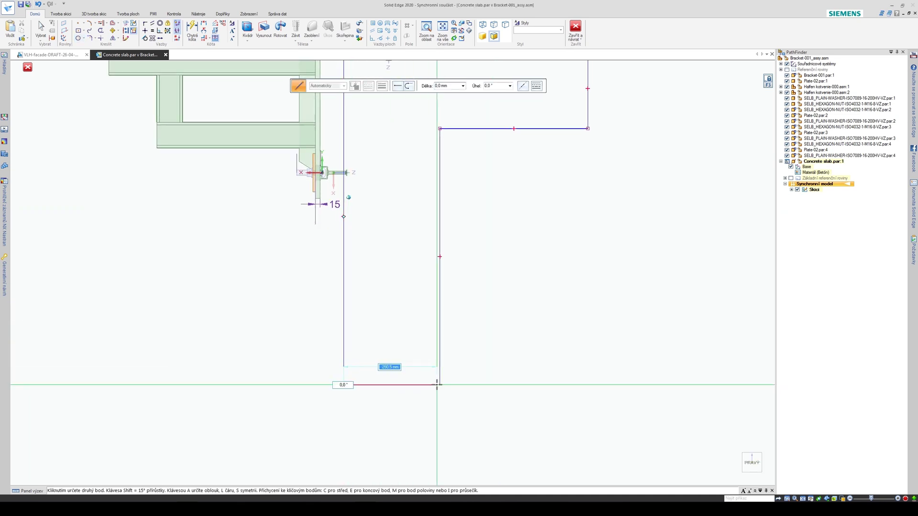
left_click(440, 385)
scroll(511, 253, "down", 2)
scroll(521, 249, "down", 2)
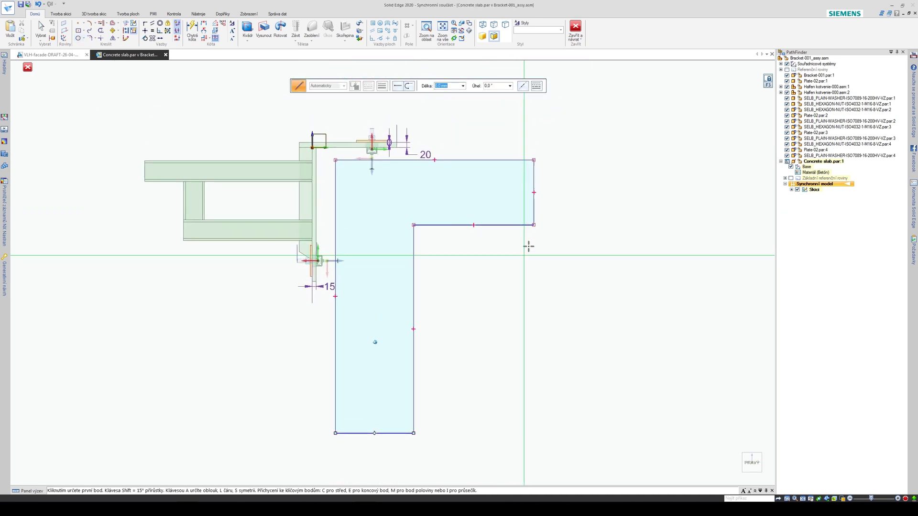
scroll(525, 249, "up", 1)
right_click_drag(501, 277, 492, 271)
left_click(483, 279)
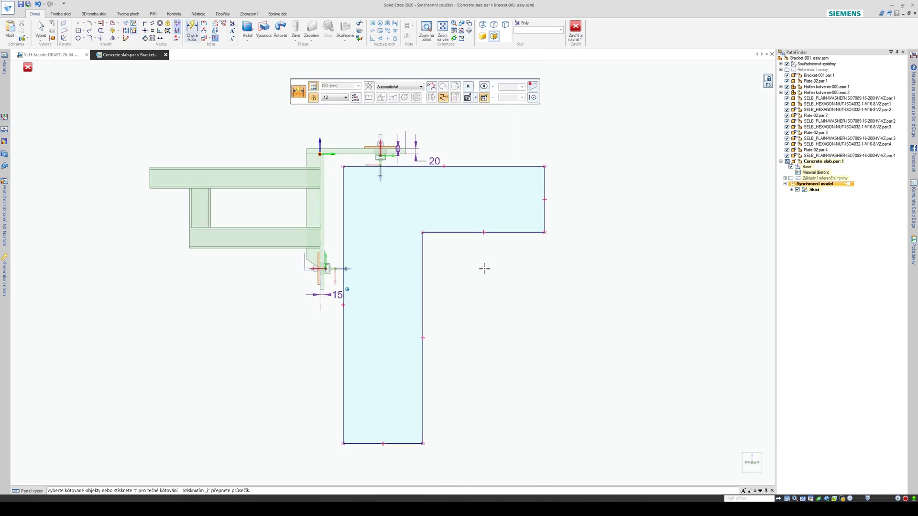
key("Escape")
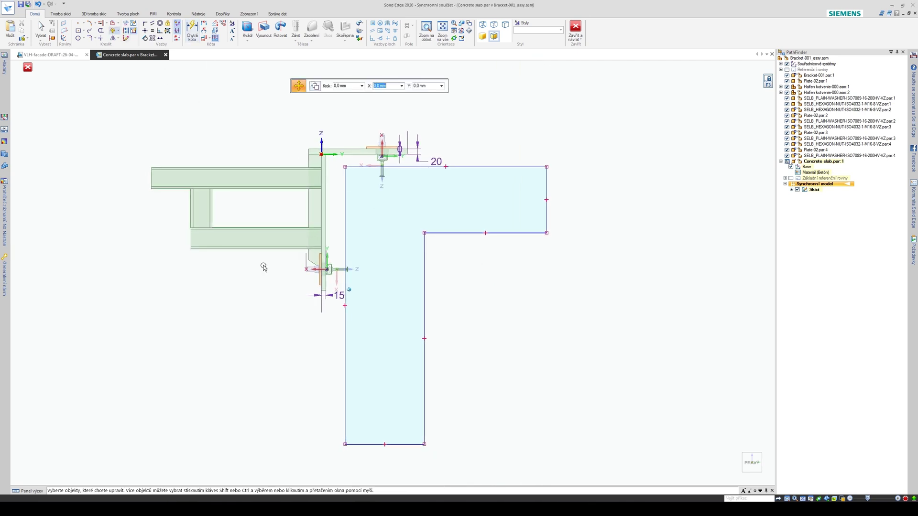
Step: Move the whole concrete outline from its upper bracket-side corner to the assembly's coordinate origin under the top plate
left_click_drag(596, 160, 596, 160)
scroll(537, 172, "up", 8)
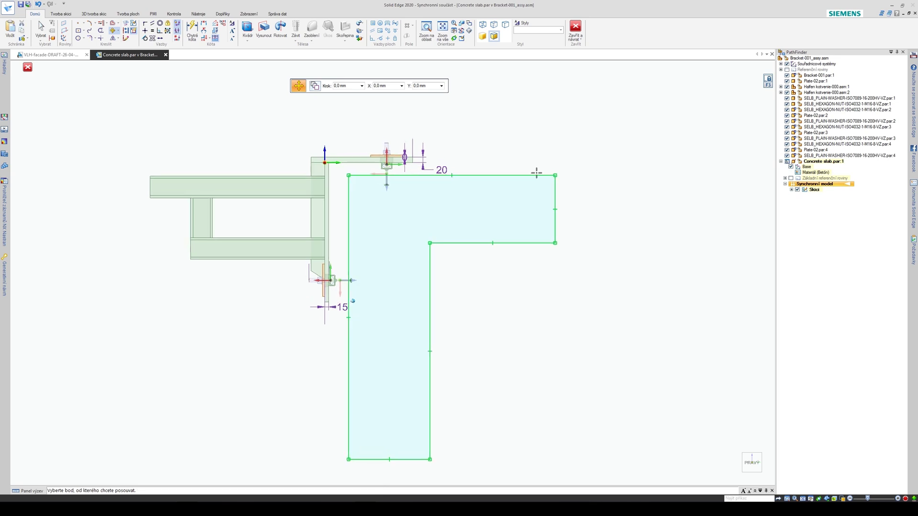
left_click(411, 188)
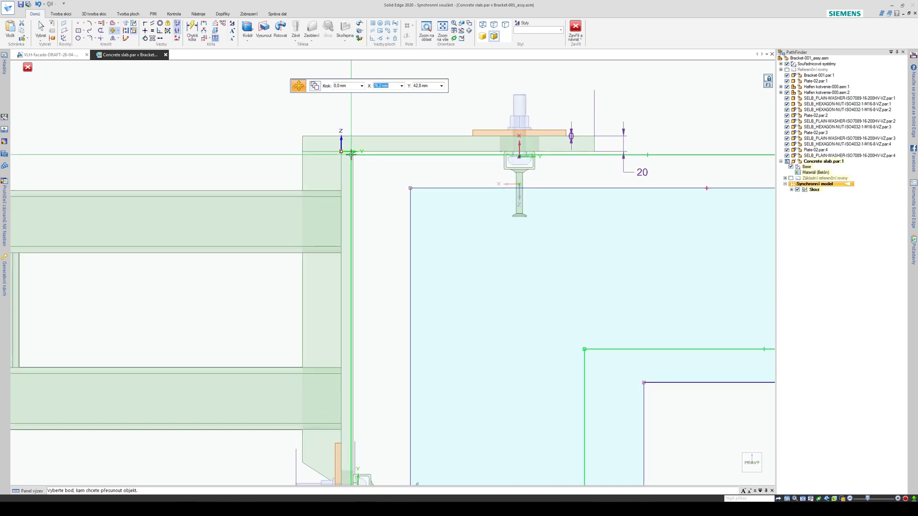
scroll(344, 168, "up", 2)
left_click(352, 145)
scroll(358, 197, "down", 5)
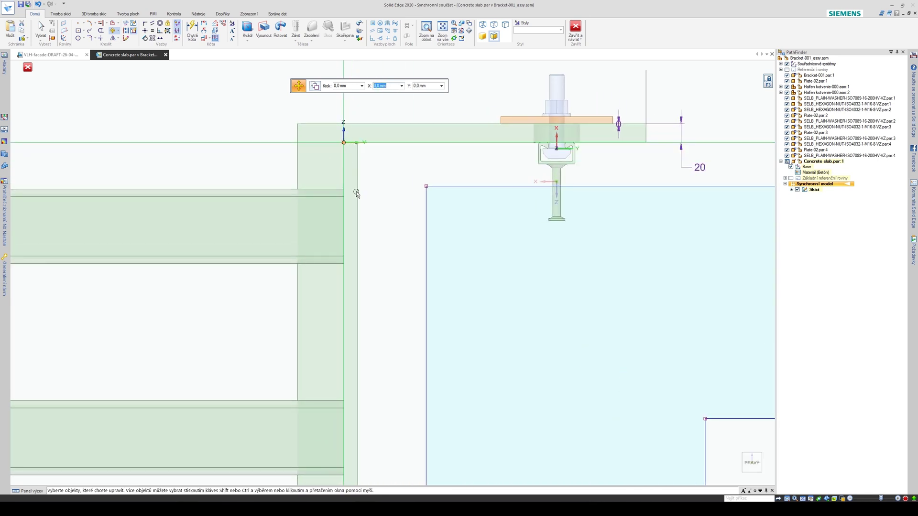
Step: Move the whole concrete outline by 15 mm in X and 0 mm in Y, away from the bracket
scroll(322, 378, "up", 4)
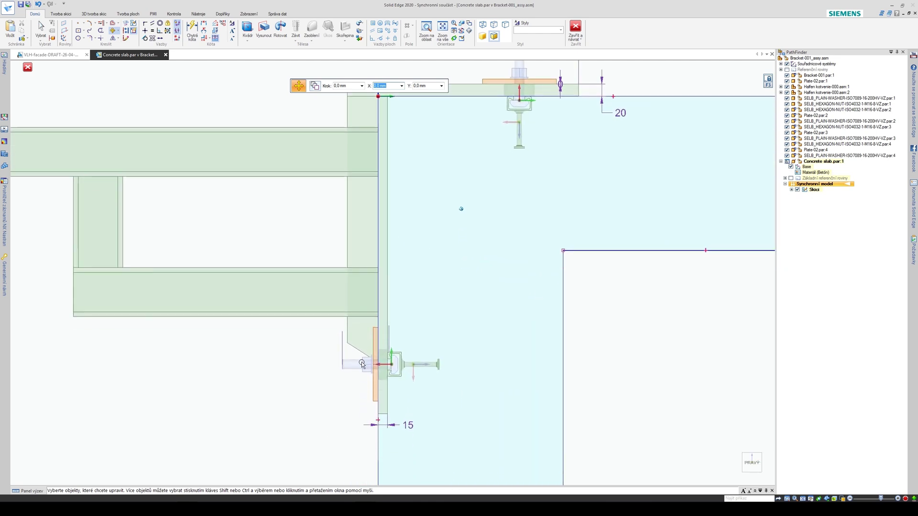
scroll(341, 301, "down", 4)
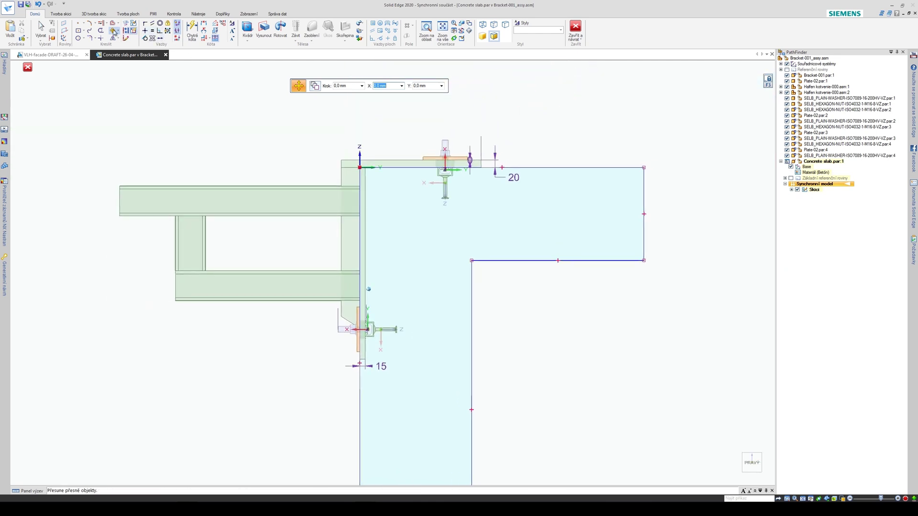
scroll(297, 344, "down", 3)
left_click(373, 312)
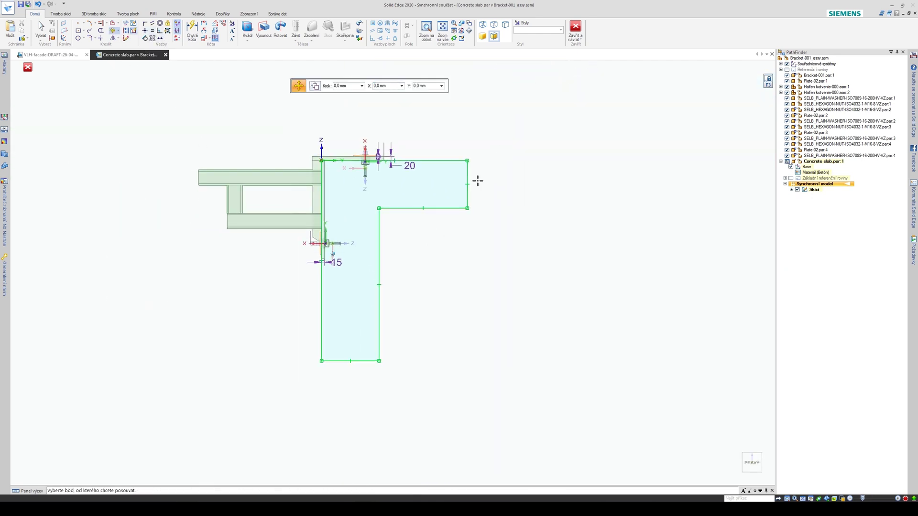
left_click(440, 264)
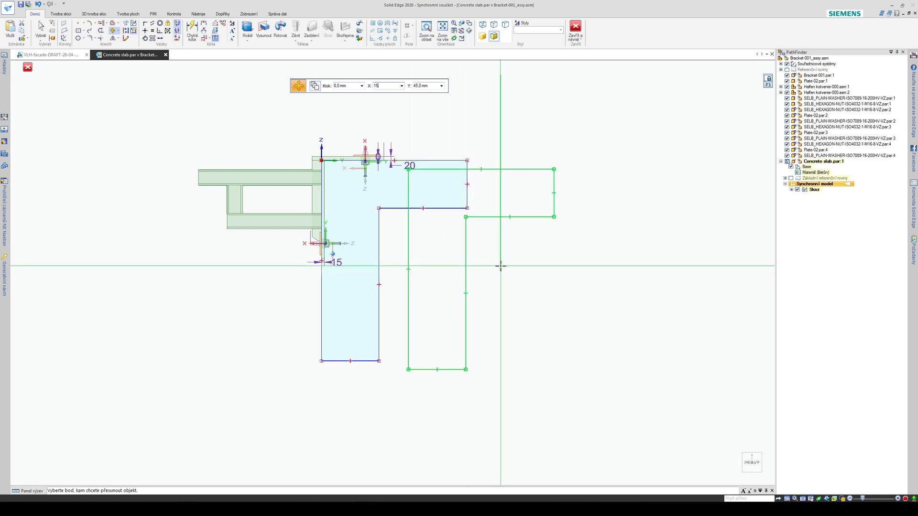
key("Tab")
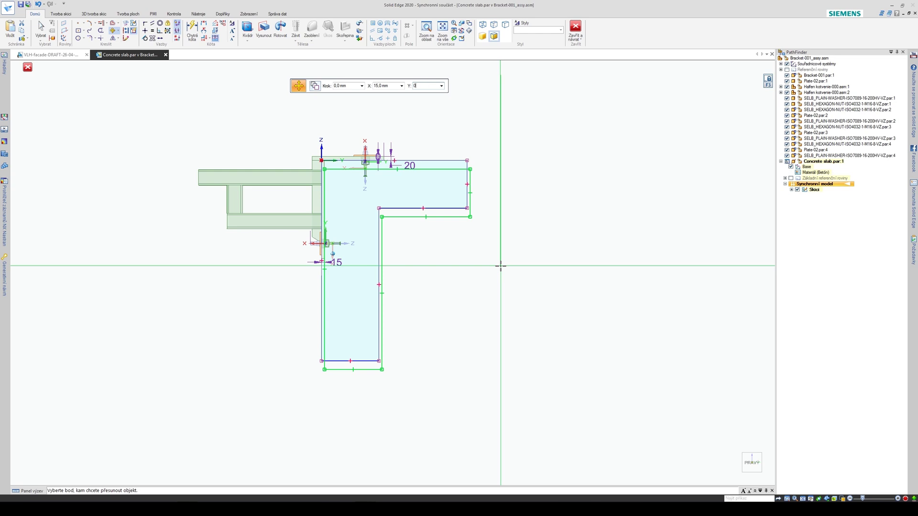
key("Tab")
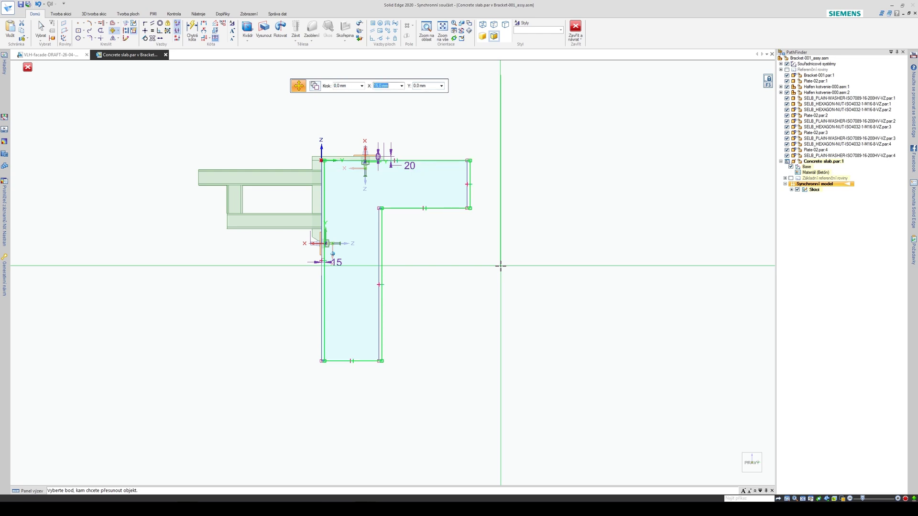
key("Return")
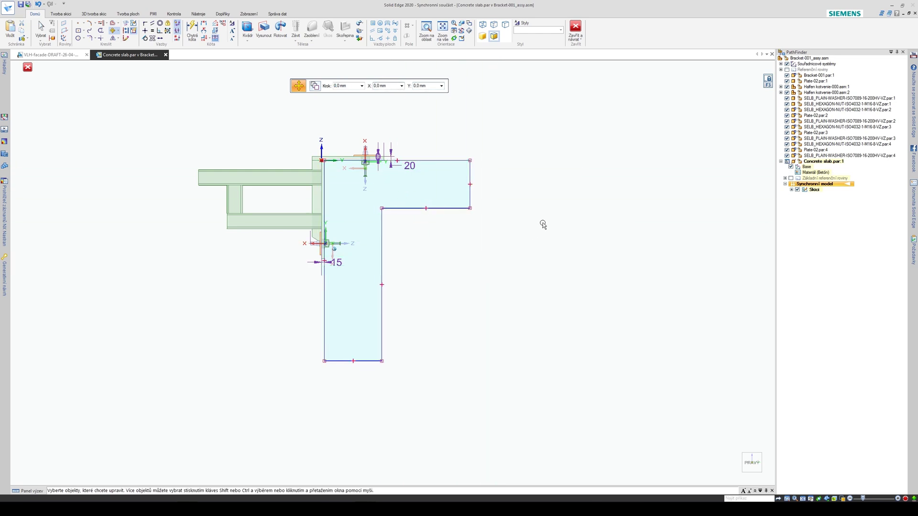
Step: Extrude the closed concrete outline symmetrically to both sides of the sketch plane, making the slab much wider than the bracket
scroll(543, 225, "up", 3)
middle_click_drag(509, 148, 560, 252)
scroll(560, 252, "up", 3)
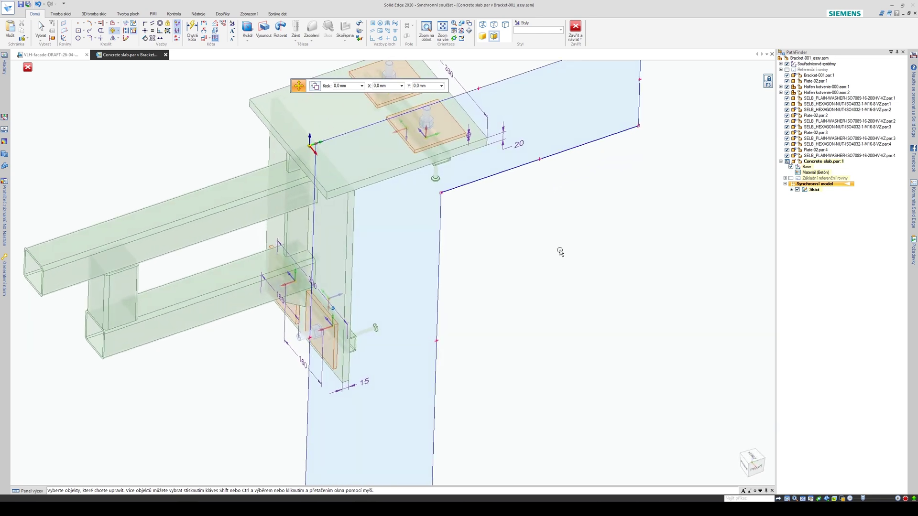
scroll(560, 252, "down", 5)
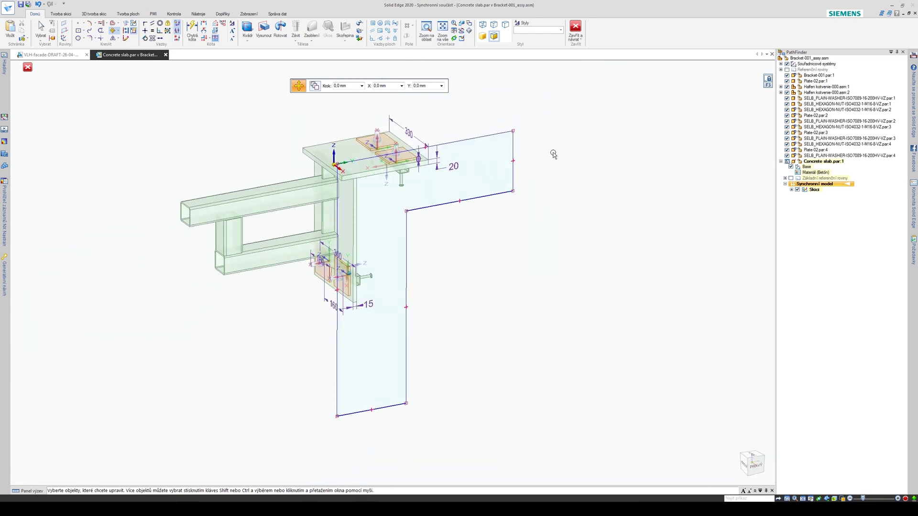
right_click_drag(571, 151, 555, 136)
scroll(519, 186, "up", 2)
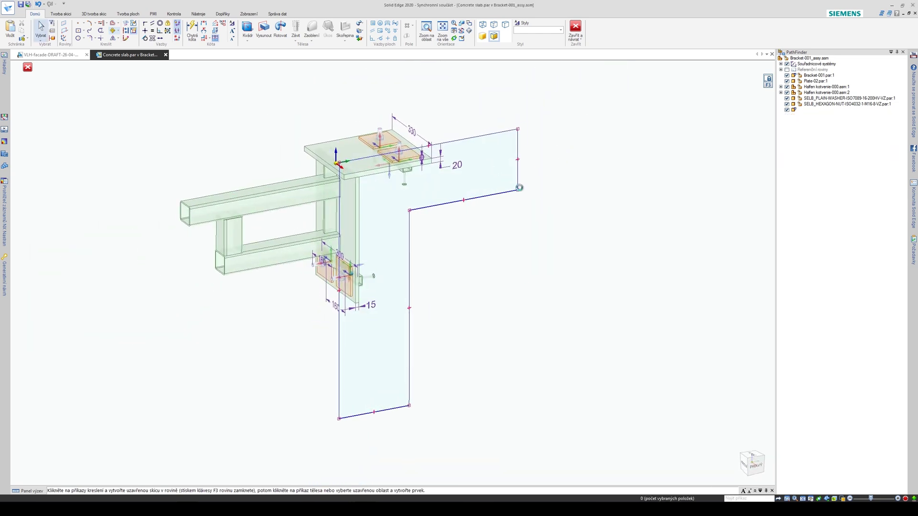
left_click(484, 177)
middle_click_drag(483, 176, 484, 234)
left_click(470, 163)
scroll(515, 218, "down", 4)
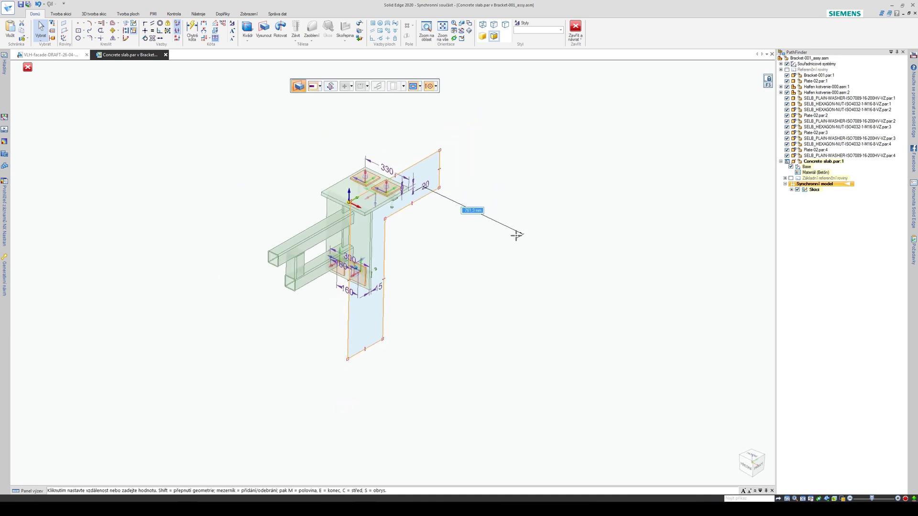
key("s")
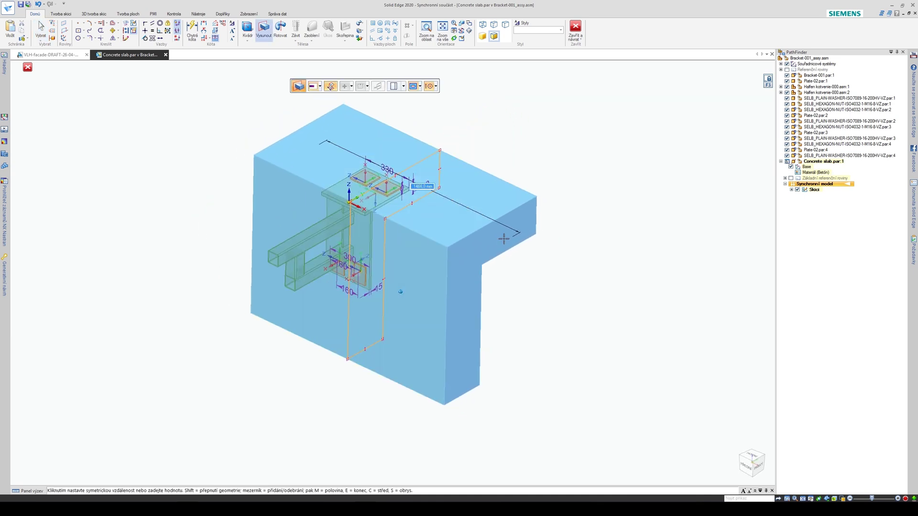
mouse_move(515, 242)
middle_mouse_down()
mouse_move(513, 260)
mouse_move(507, 254)
middle_mouse_up()
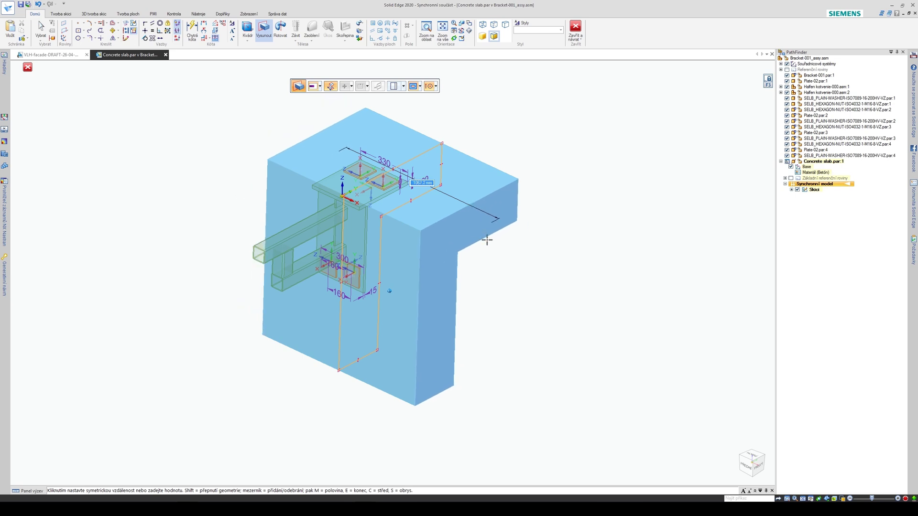
left_click(487, 241)
middle_click_drag(548, 271, 522, 141)
left_click(249, 14)
left_click(250, 36)
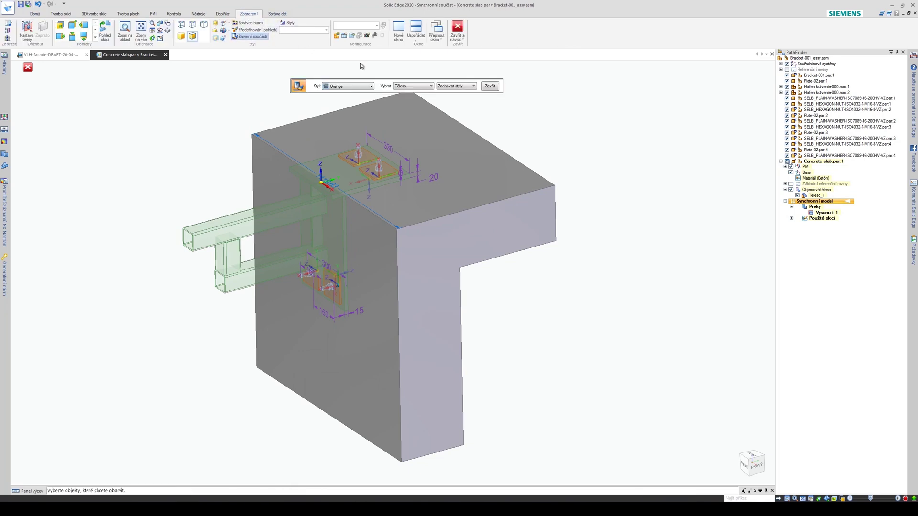
middle_click_drag(480, 103, 506, 94)
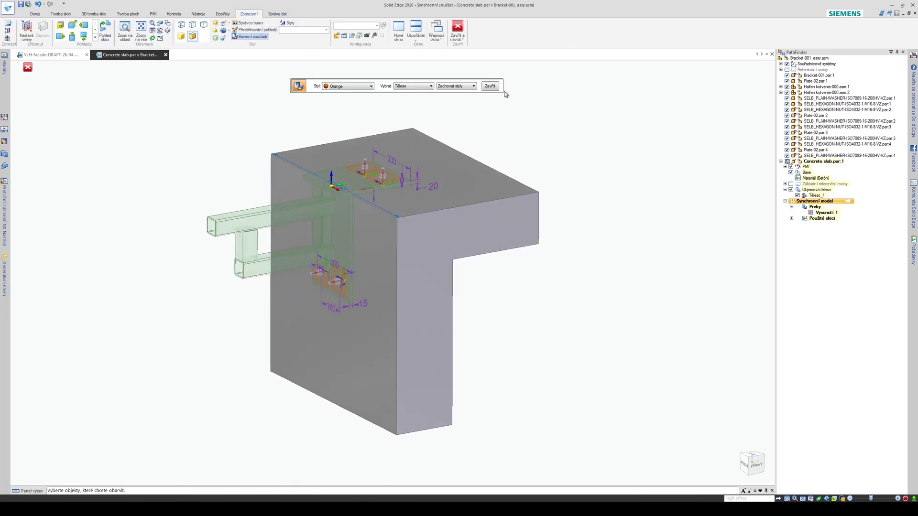
Step: Finish editing the concrete slab in place and return to the bracket assembly
left_click(457, 28)
middle_click_drag(512, 289, 536, 278)
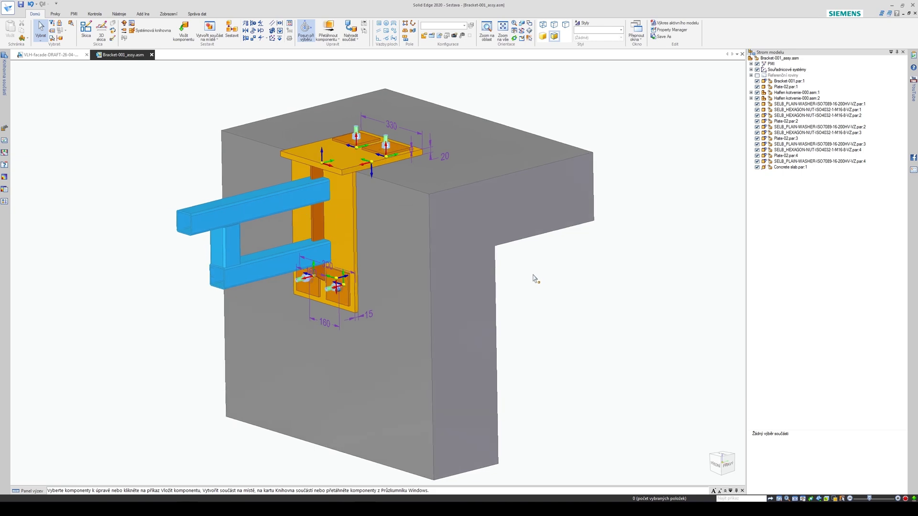
scroll(480, 293, "up", 5)
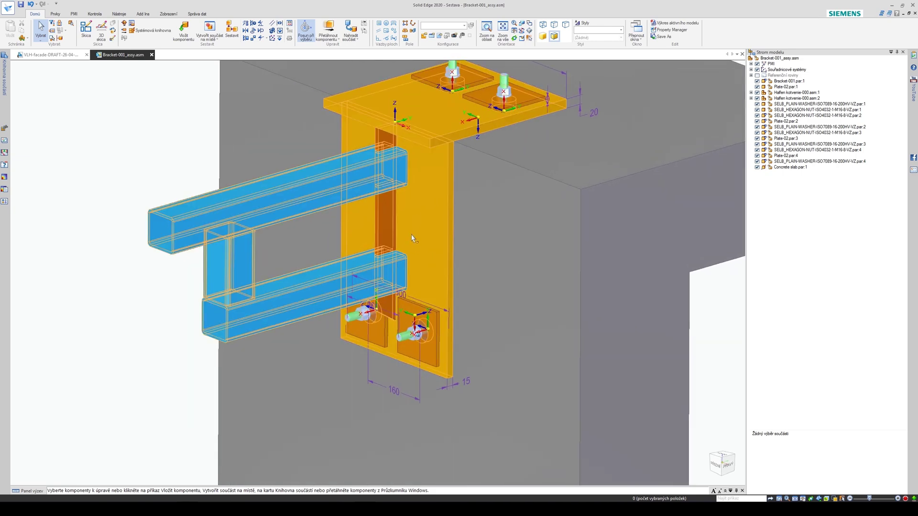
left_click(412, 239)
middle_click_drag(412, 238, 371, 160)
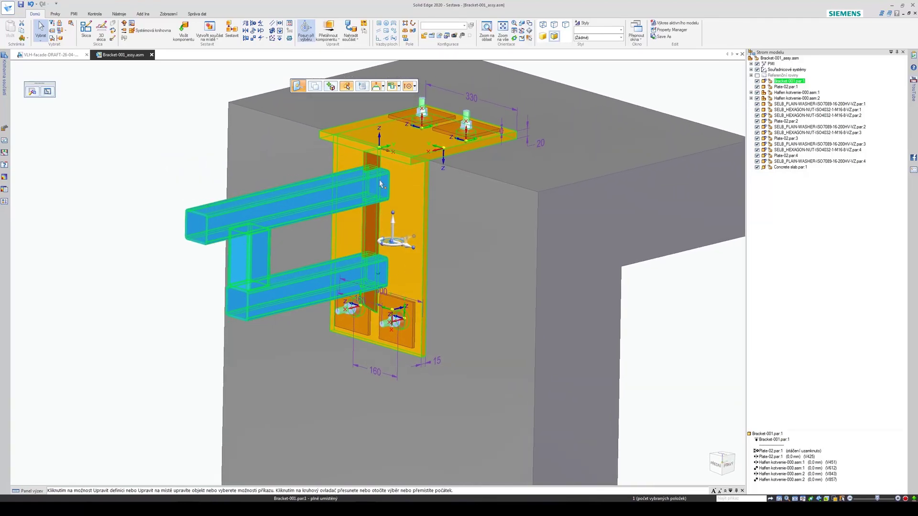
middle_click_drag(438, 135, 412, 198)
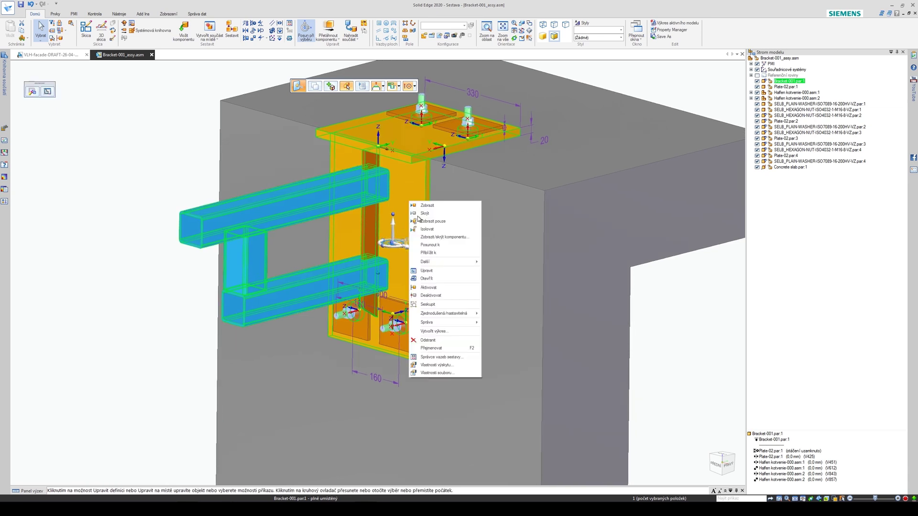
right_click(410, 202)
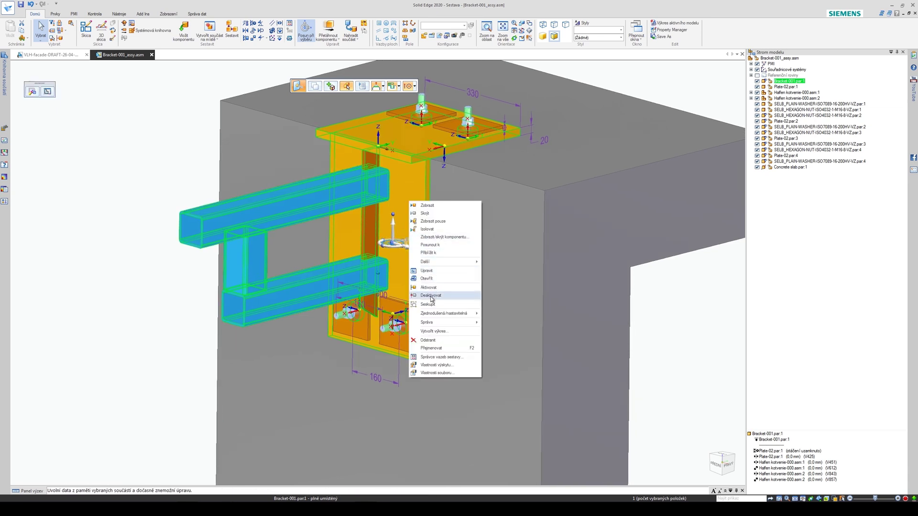
left_click(160, 335)
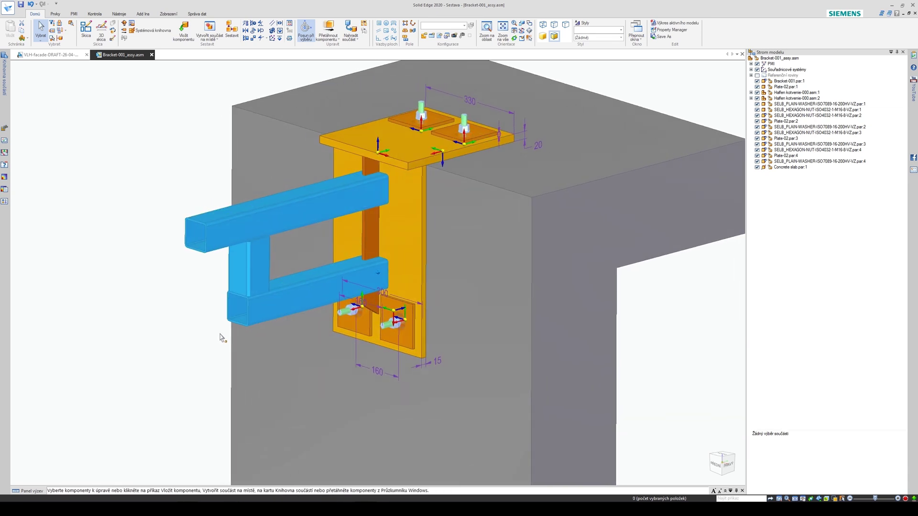
Step: Open the bracket part in its own window to view it, and close it to return to the assembly
left_click(289, 306)
right_click(326, 284)
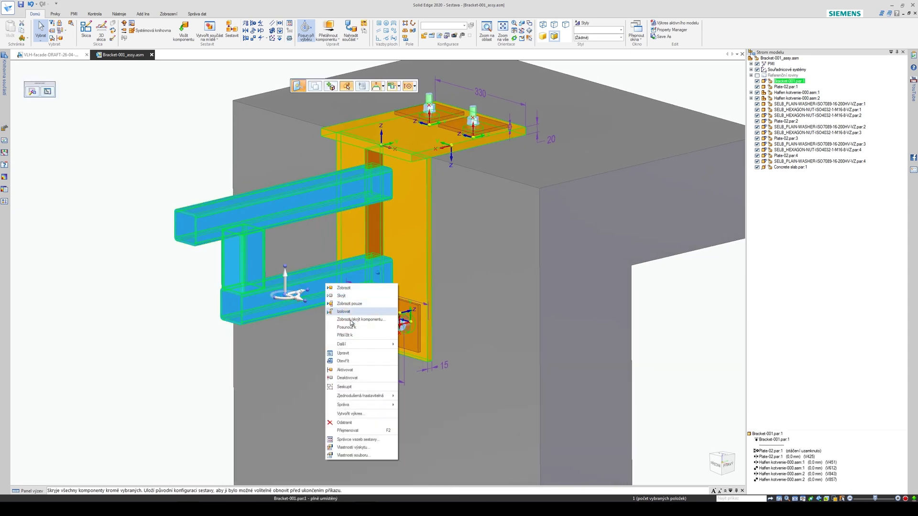
left_click(344, 361)
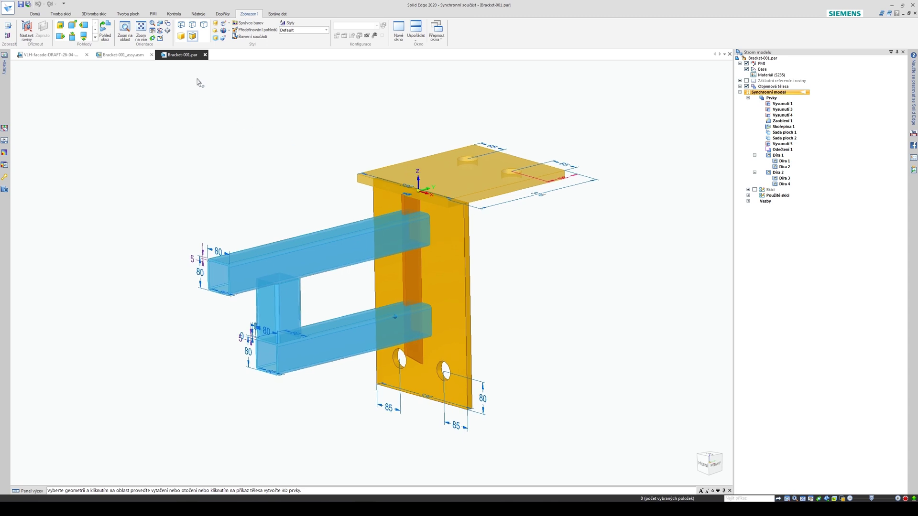
left_click(205, 55)
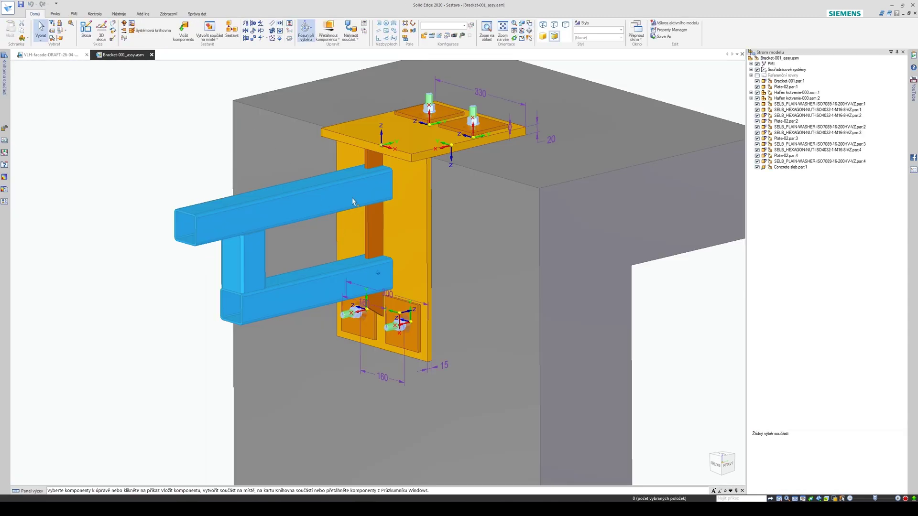
Step: Edit the bracket part in place to view it from several angles, and return to the assembly
left_click(354, 202)
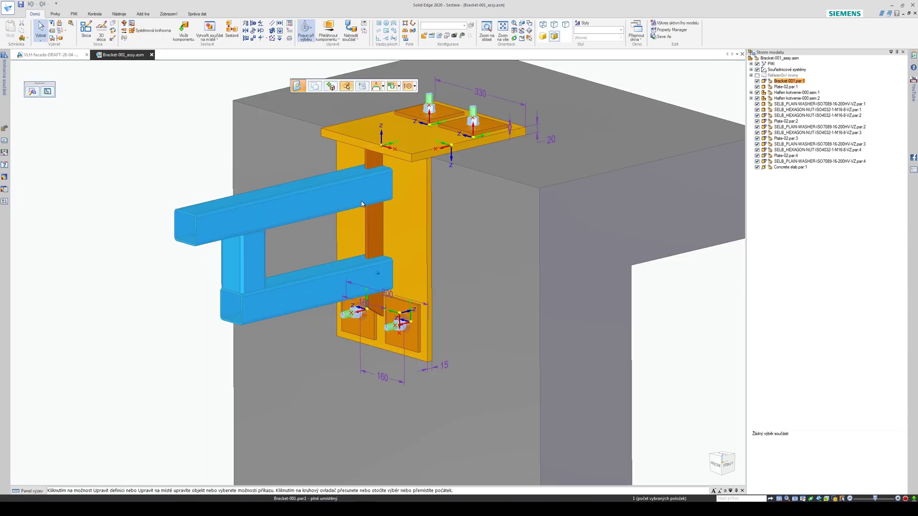
right_click(354, 201)
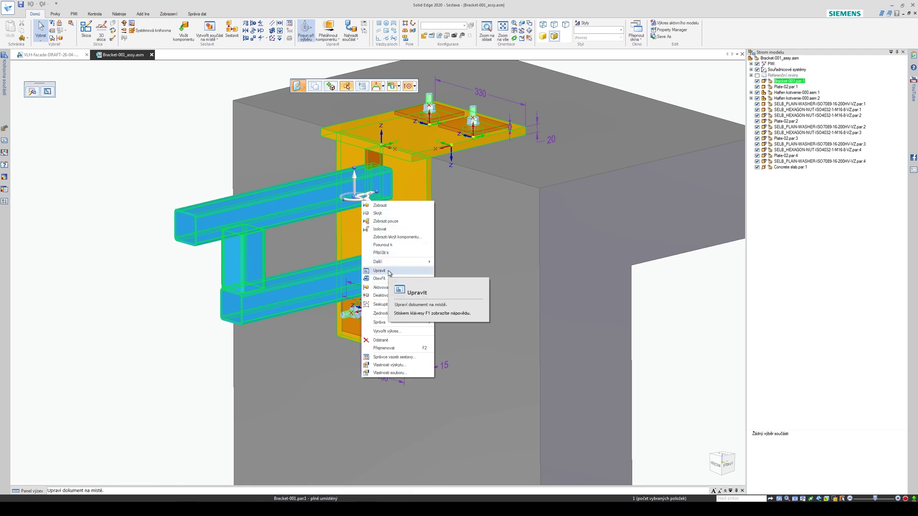
left_click(379, 270)
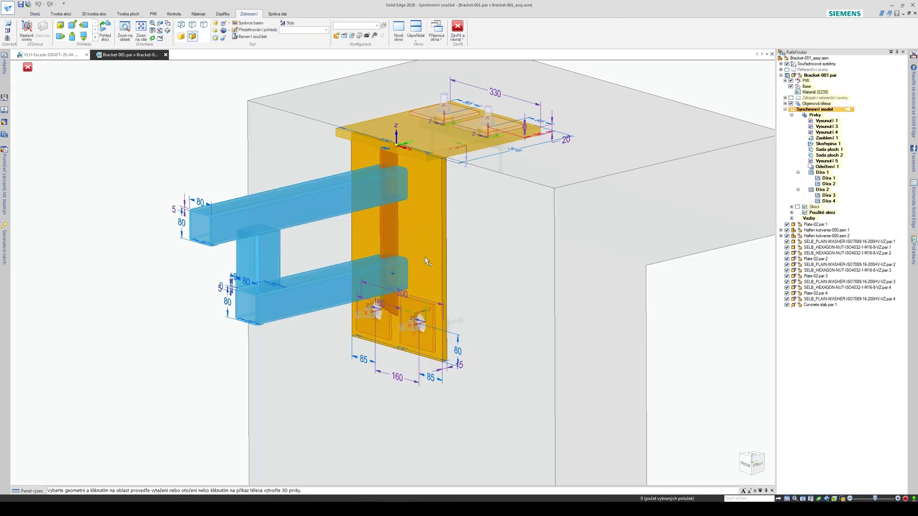
key("ctrl+f")
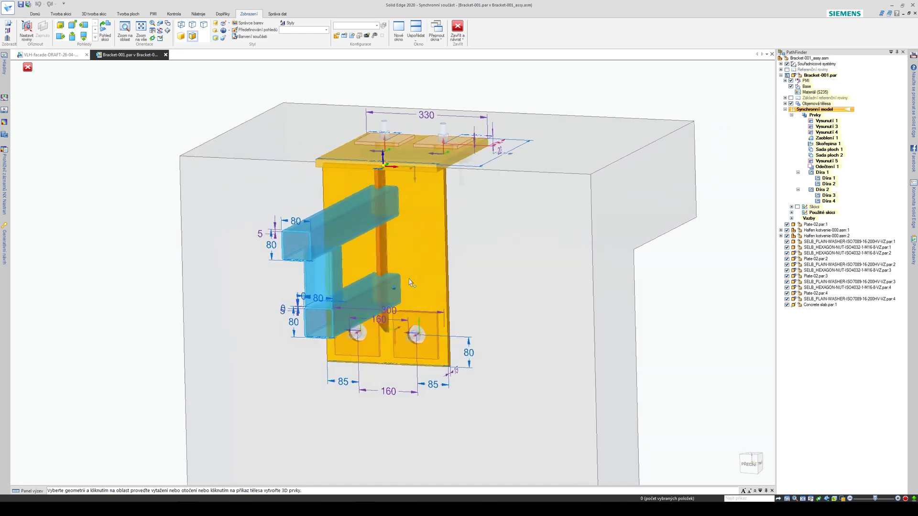
key("ctrl+i")
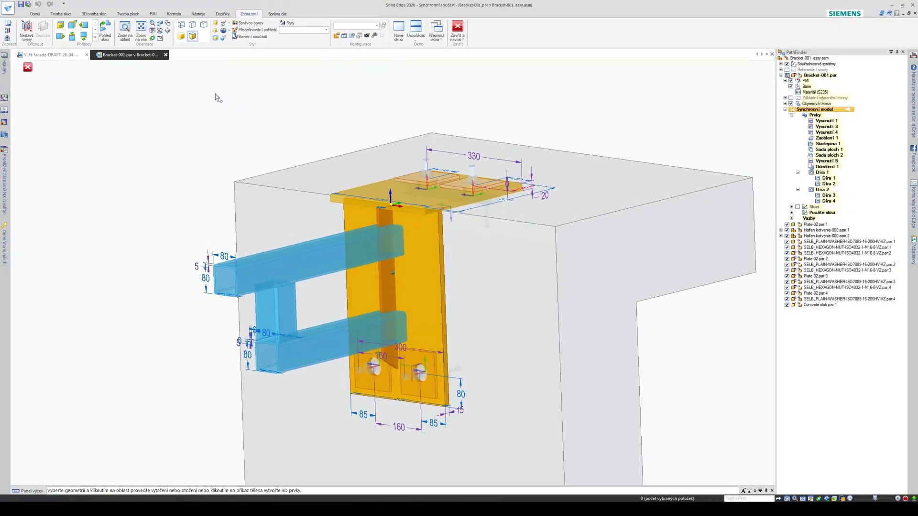
left_click(457, 28)
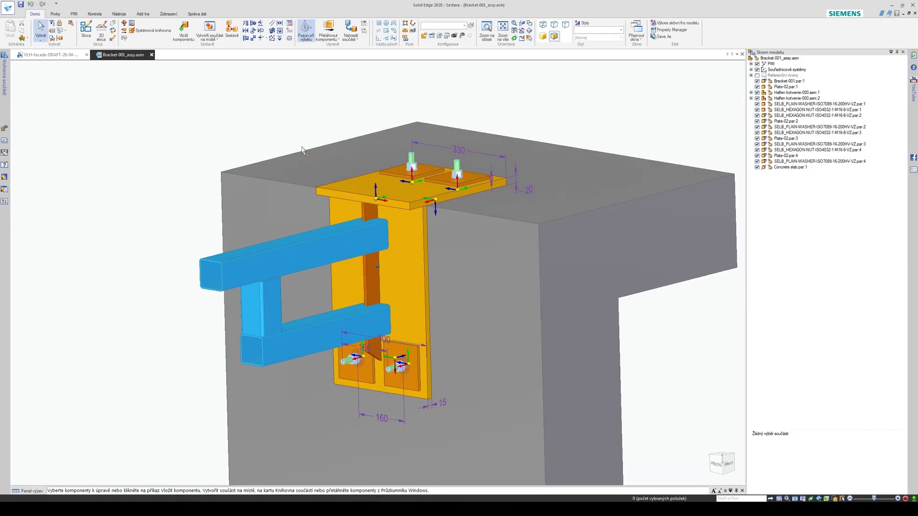
Step: Open the bracket part in its own window and list its solid bodies
left_click(308, 233)
right_click(312, 235)
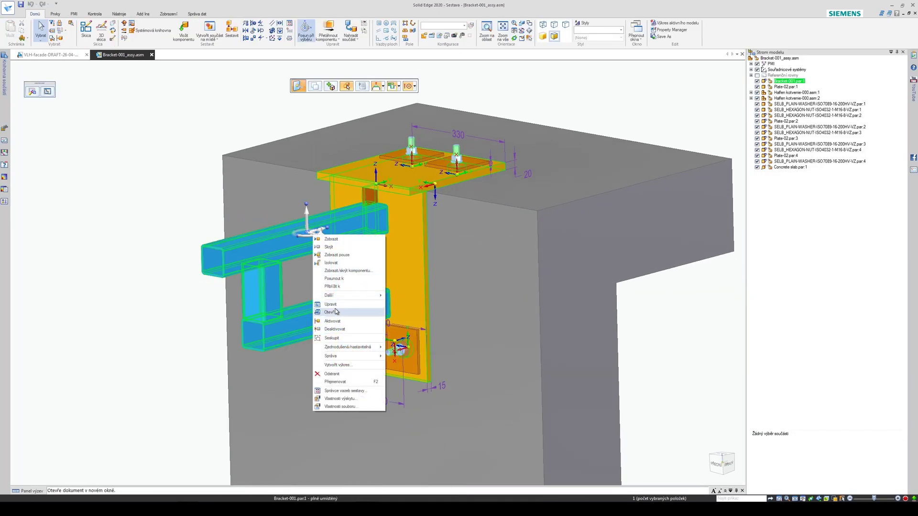
left_click(335, 312)
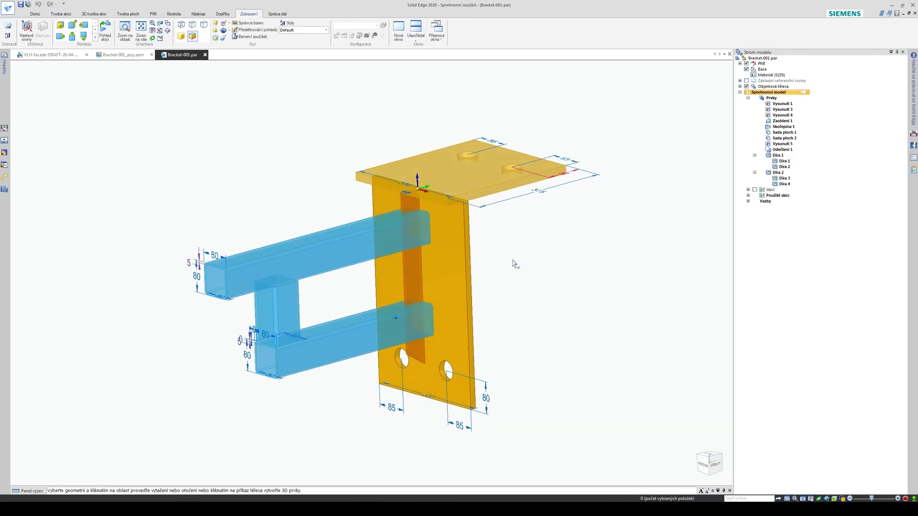
left_click(39, 15)
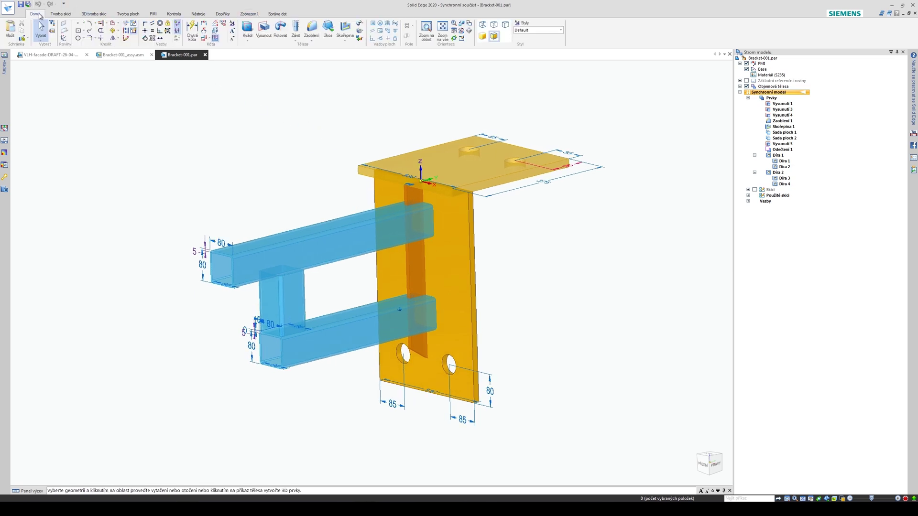
left_click(361, 41)
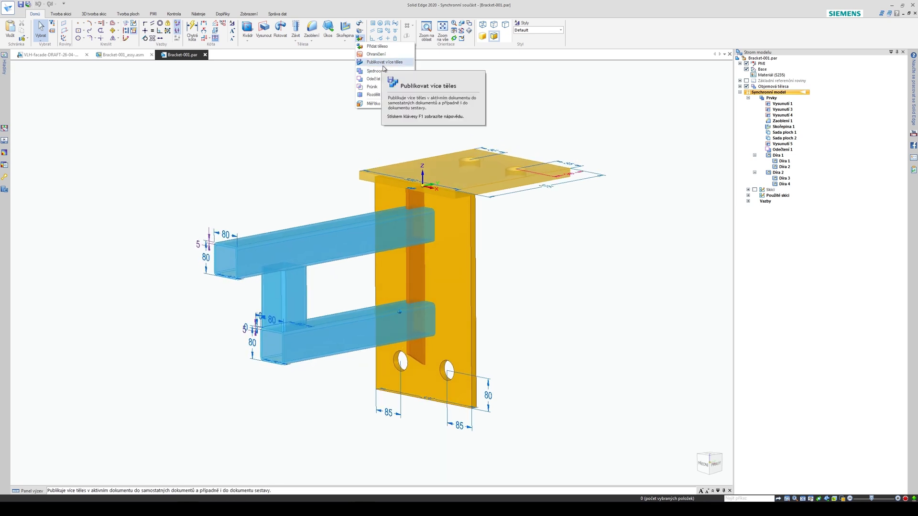
left_click(740, 86)
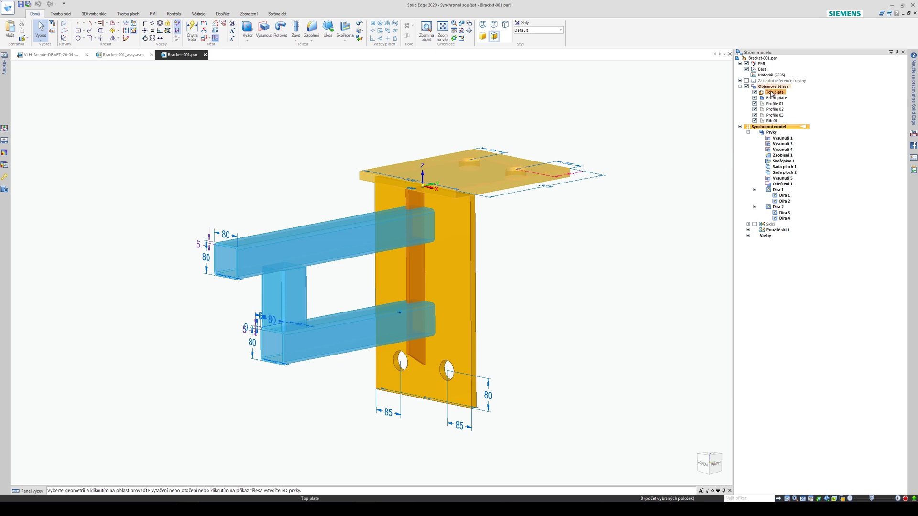
Step: Set up a multi-body publish of the bracket, prefixing all six body file names with "Bracket-001-"
left_click(361, 39)
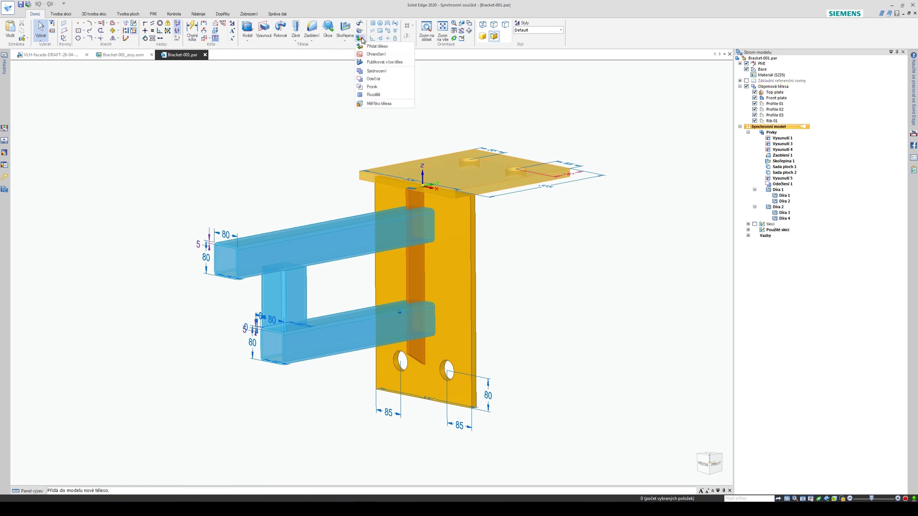
left_click(385, 62)
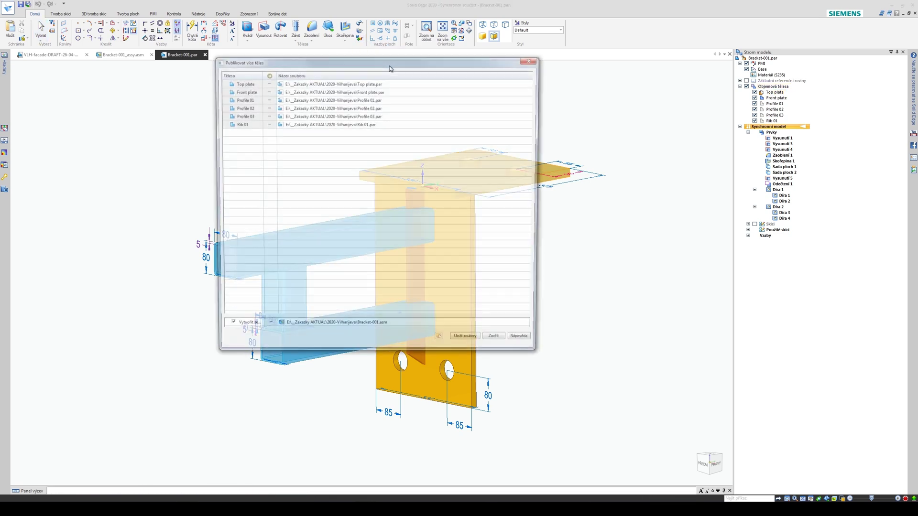
left_click_drag(391, 65, 510, 134)
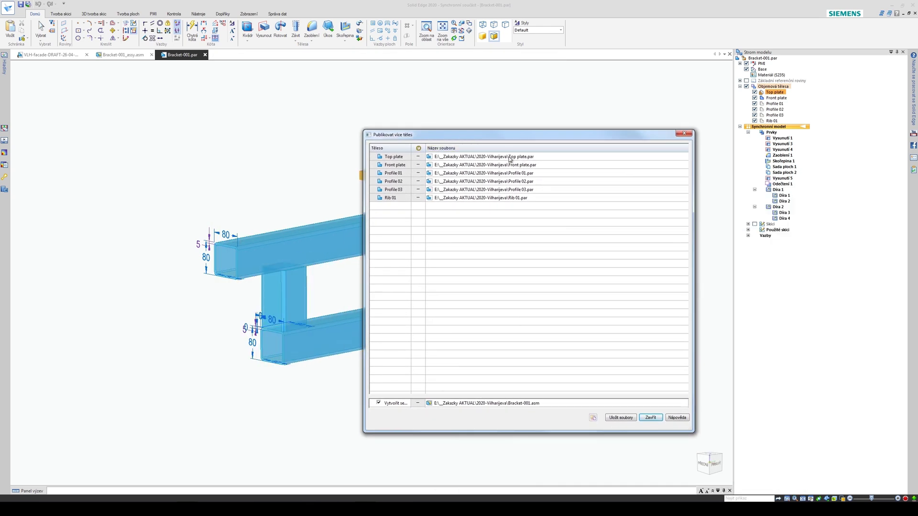
left_click(508, 157)
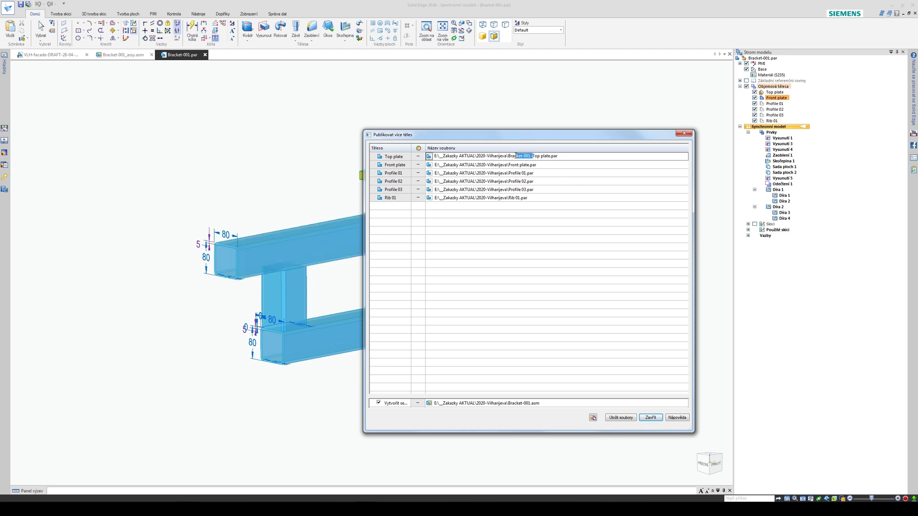
left_click(509, 167)
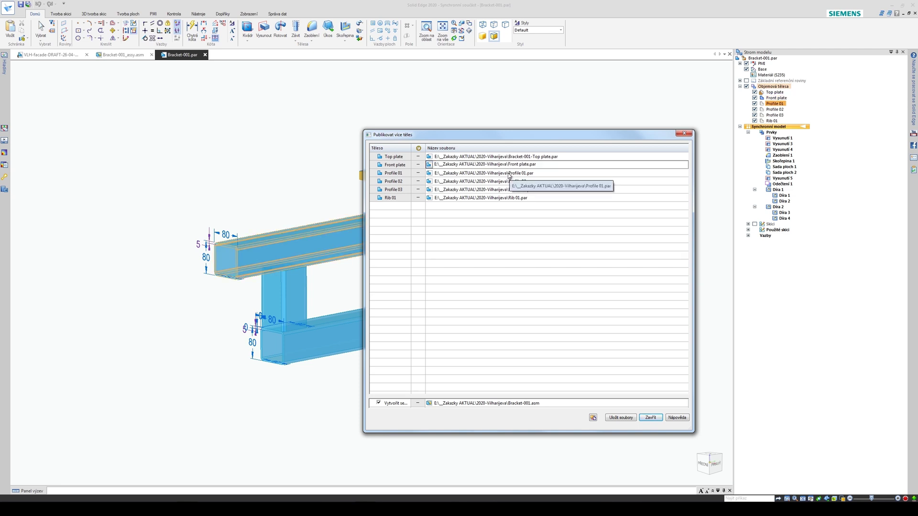
left_click(508, 174)
type("Bracket-001-")
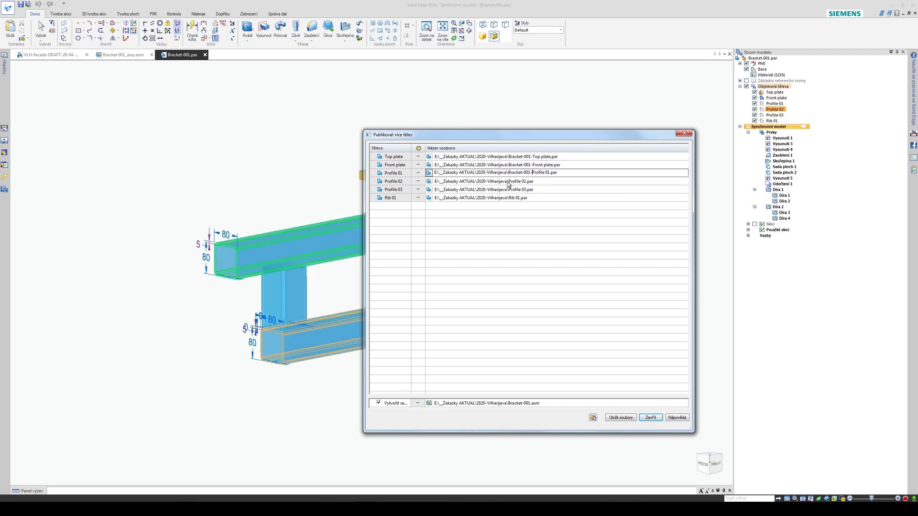
left_click(511, 182)
type("Bracket-001-")
left_click(510, 189)
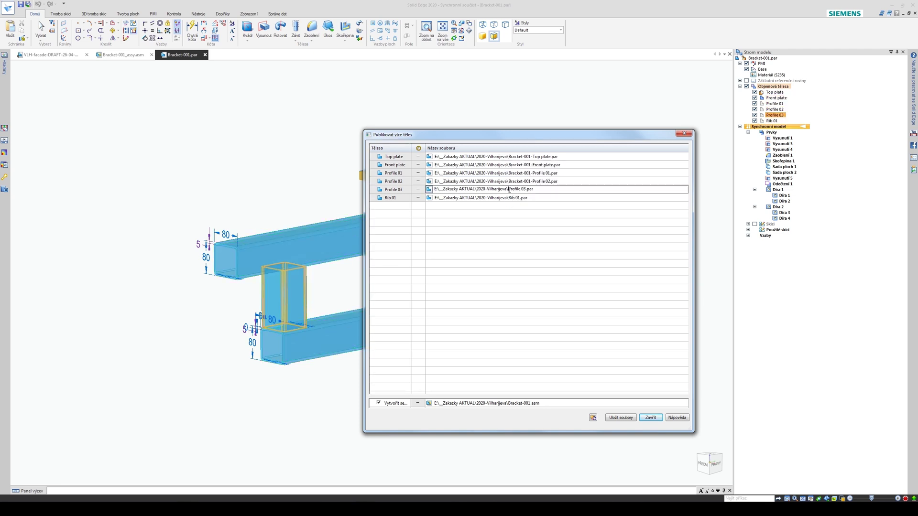
type("Bracket-001-")
left_click(509, 198)
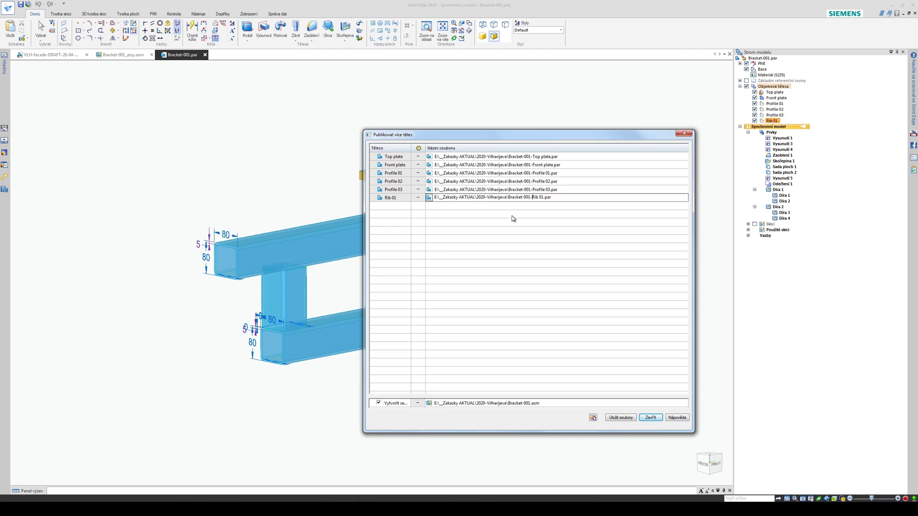
Step: Save the published body files together with the assembly Bracket-001.asm, and open that assembly
left_click(559, 207)
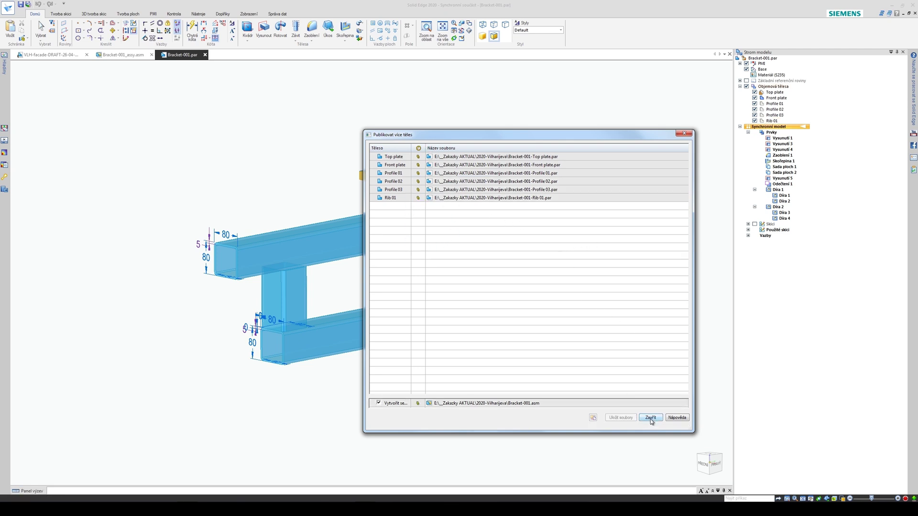
left_click(511, 404)
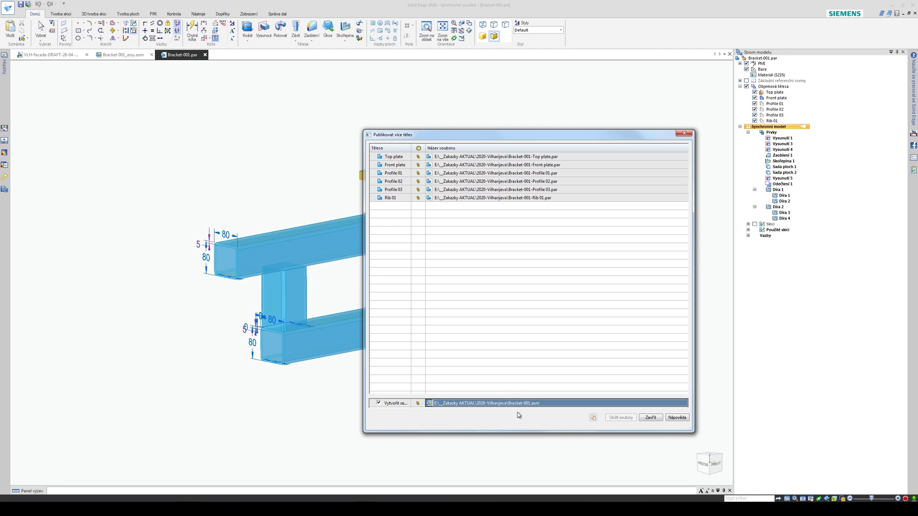
right_click(521, 407)
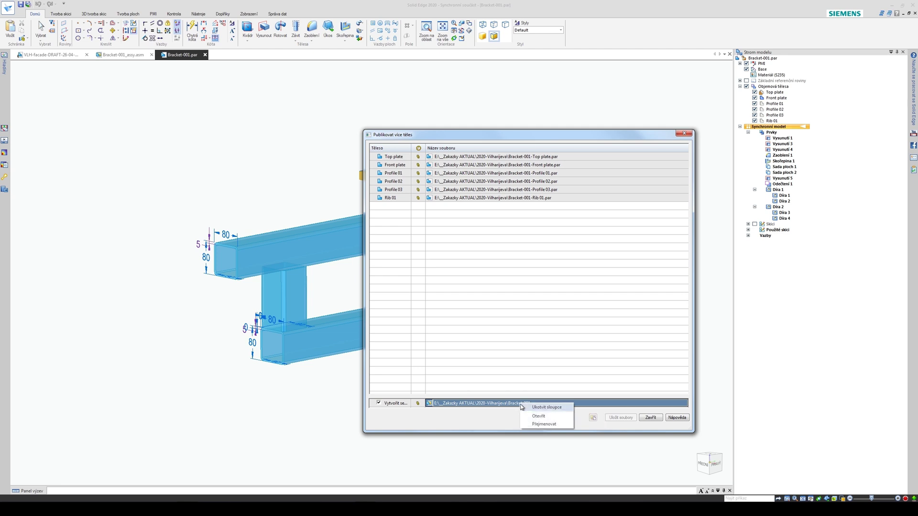
left_click(543, 417)
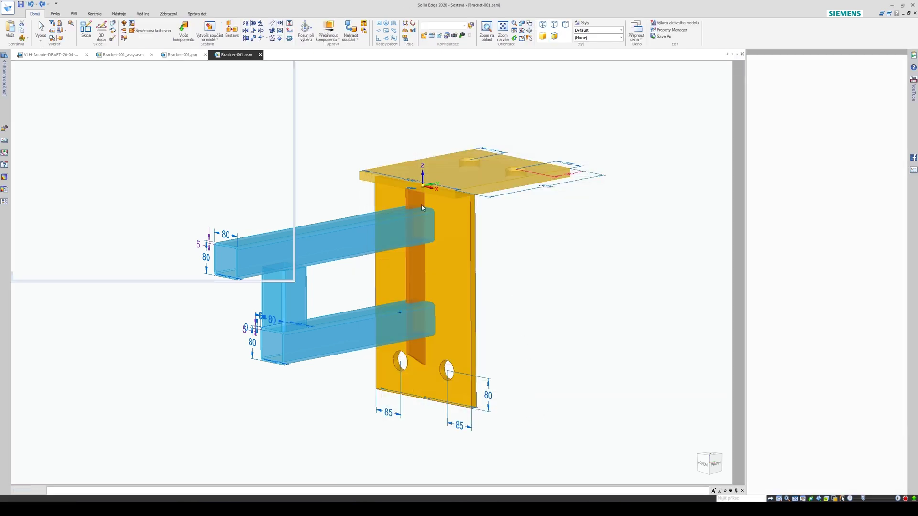
Step: Examine the published bracket assembly, picking out its plates and profiles as separate parts
middle_click_drag(495, 287, 498, 254)
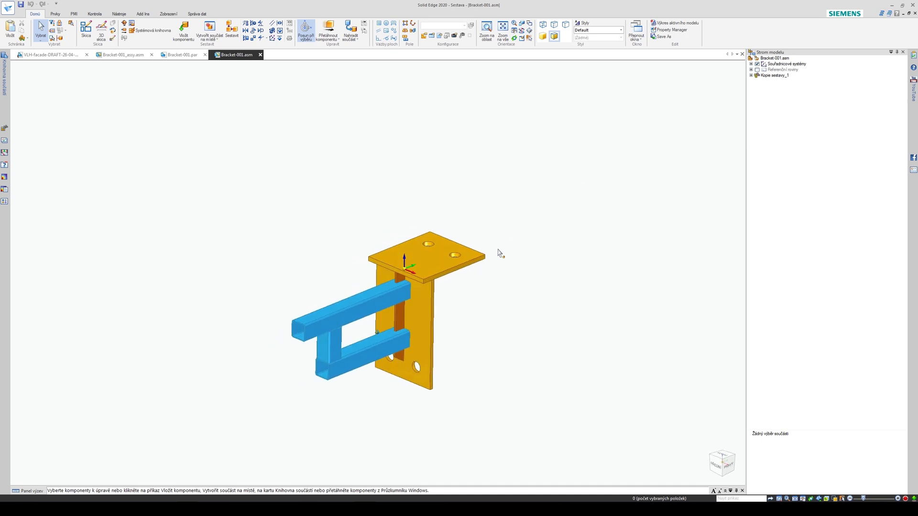
scroll(526, 249, "up", 5)
middle_click_drag(561, 244, 596, 239)
left_click(518, 220)
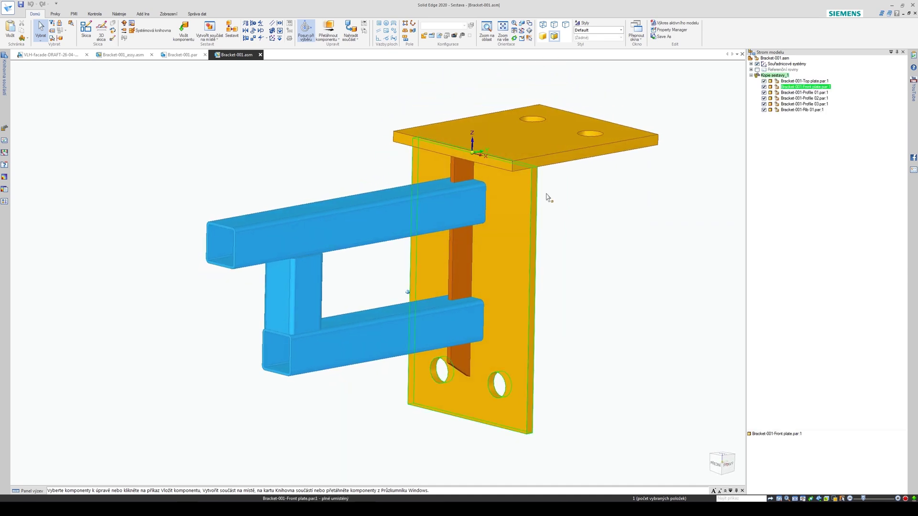
left_click(507, 141)
middle_click_drag(466, 253, 455, 224)
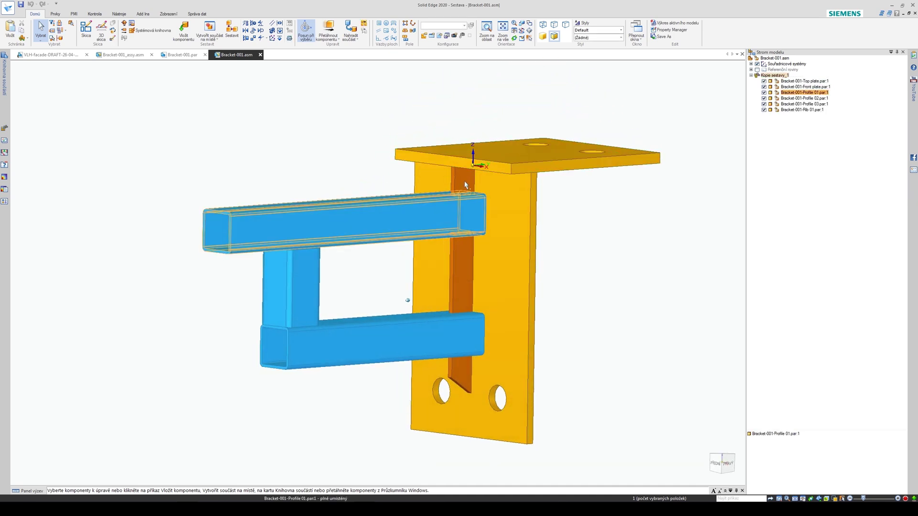
left_click(434, 291)
left_click(389, 339)
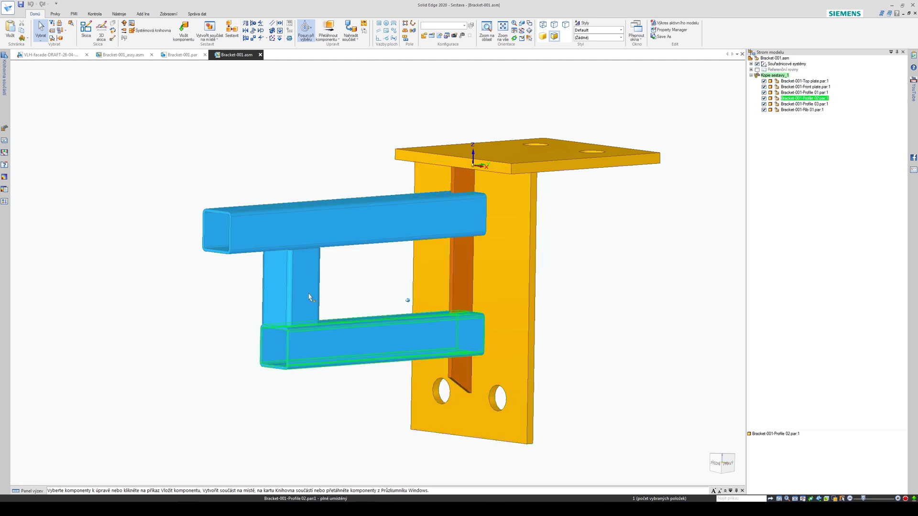
left_click(309, 293)
left_click(320, 234)
left_click(565, 258)
middle_click_drag(565, 257, 591, 247)
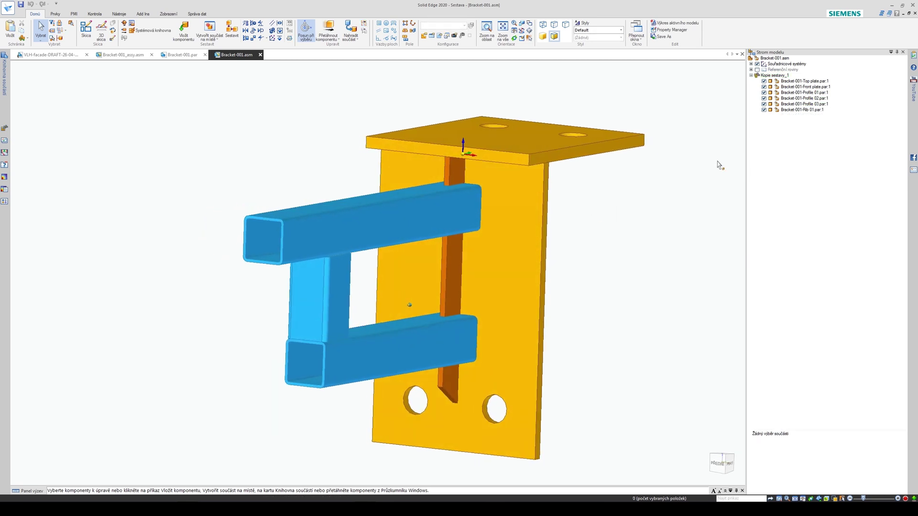
Step: Edit the top plate part in place within the published bracket assembly
left_click(798, 81)
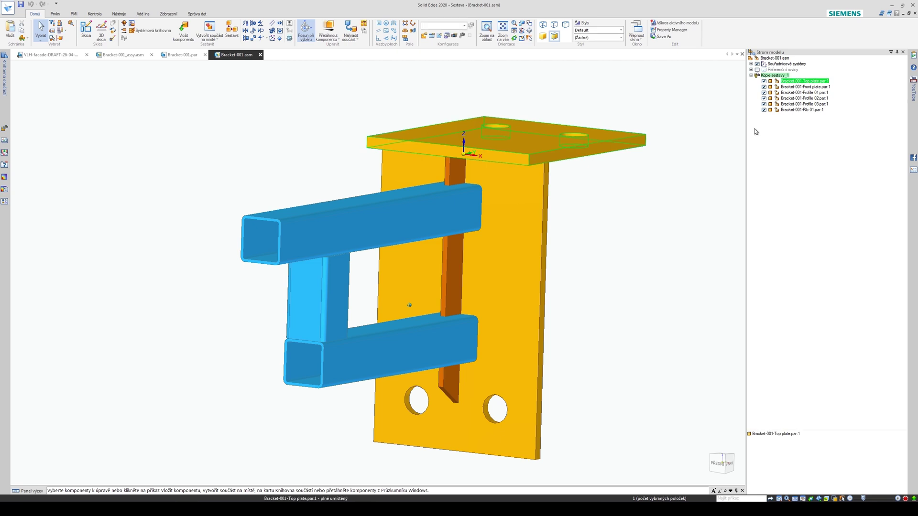
right_click(802, 83)
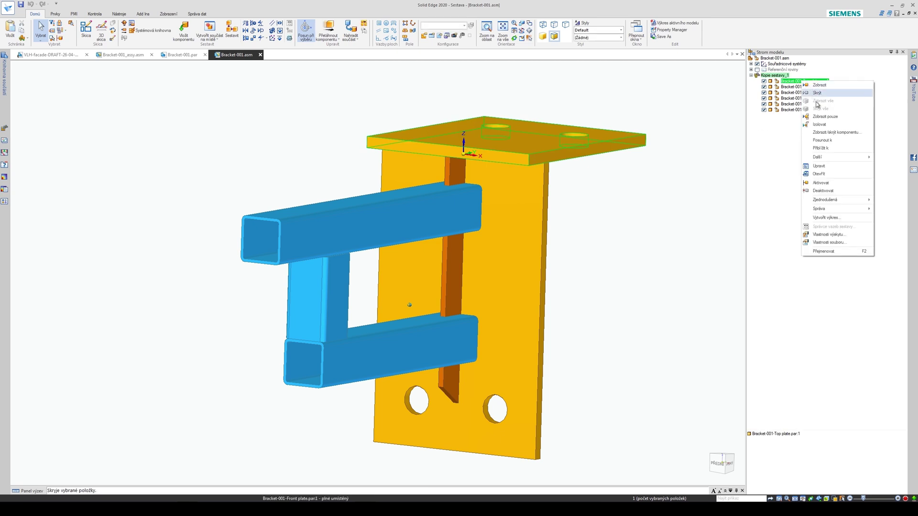
left_click(820, 166)
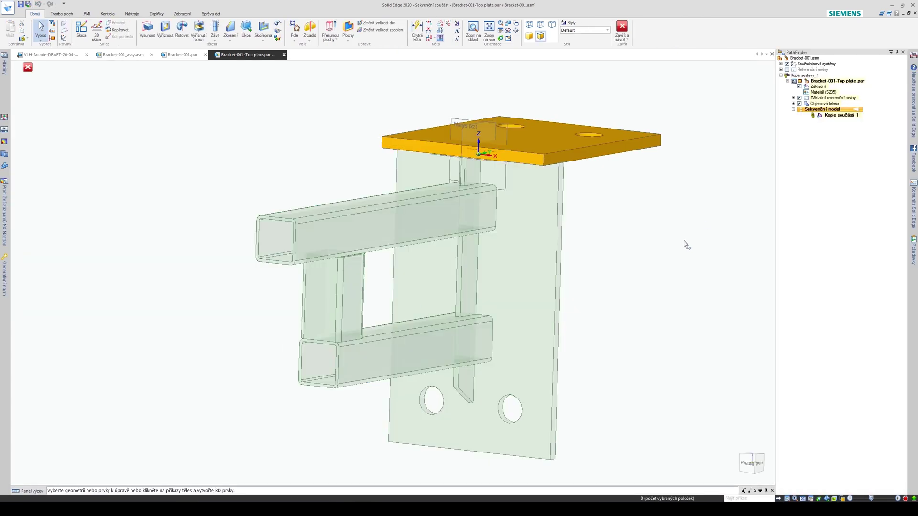
Step: Open the source part behind the top plate's part copy, and close it to return to the top plate
left_click(837, 117)
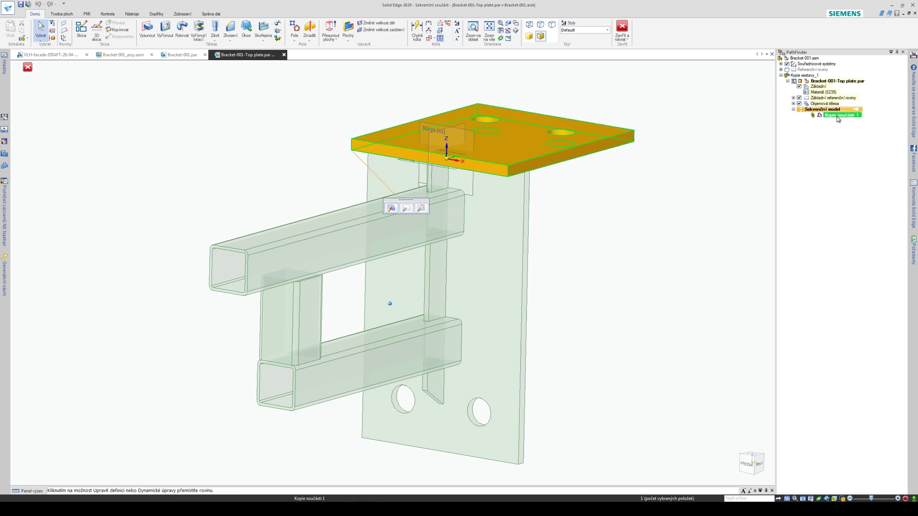
right_click(838, 118)
left_click(851, 295)
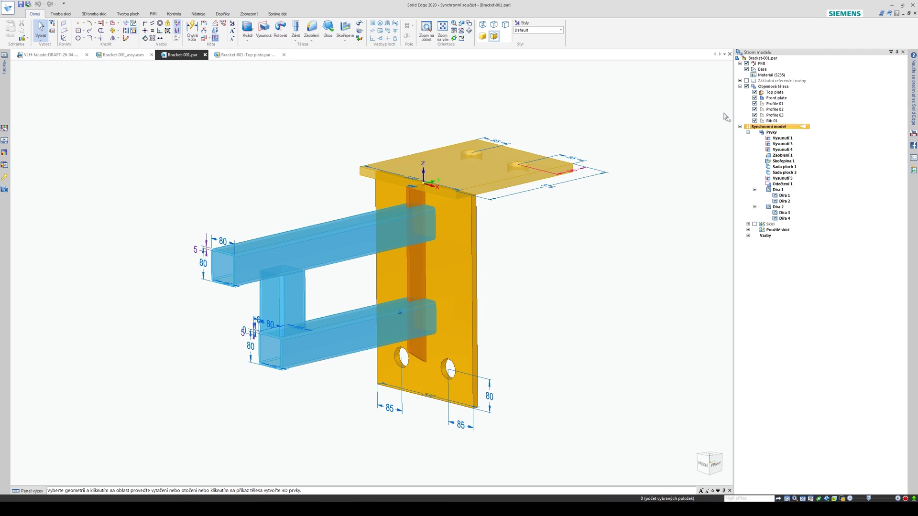
left_click(204, 55)
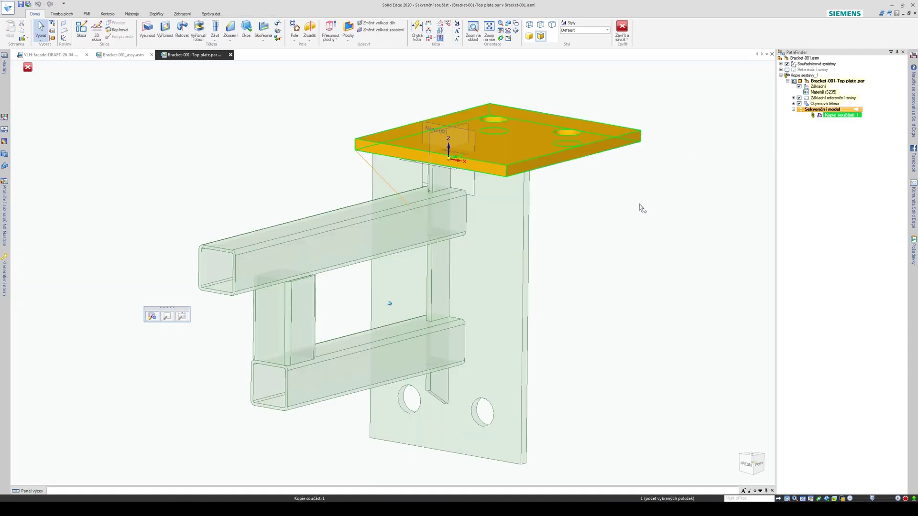
left_click(595, 229)
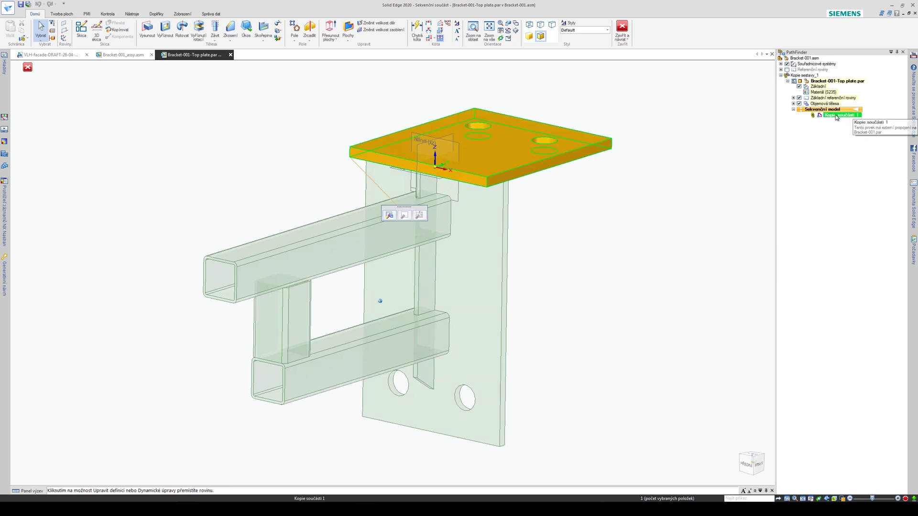
Step: Leave the top plate's in-place editing and return to the assembly, then close the source part Bracket-001.par, saving its changes
left_click(847, 291)
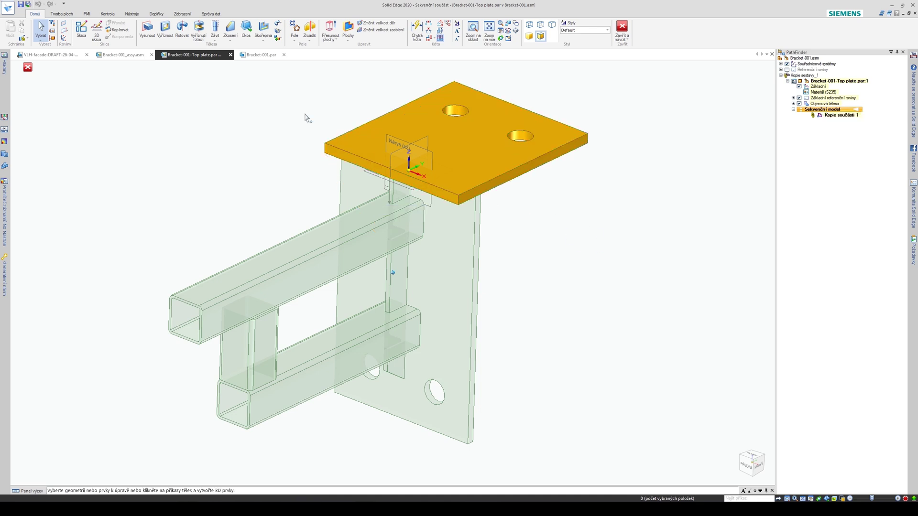
left_click(622, 27)
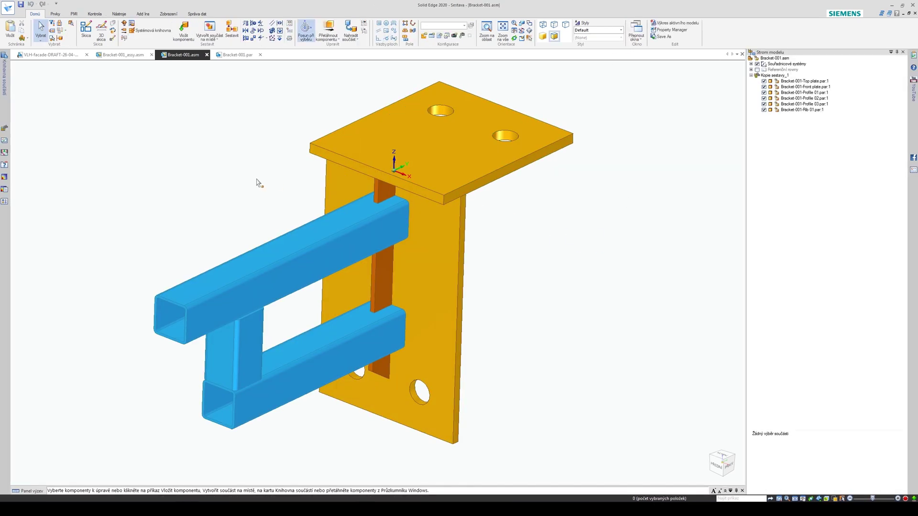
left_click(237, 55)
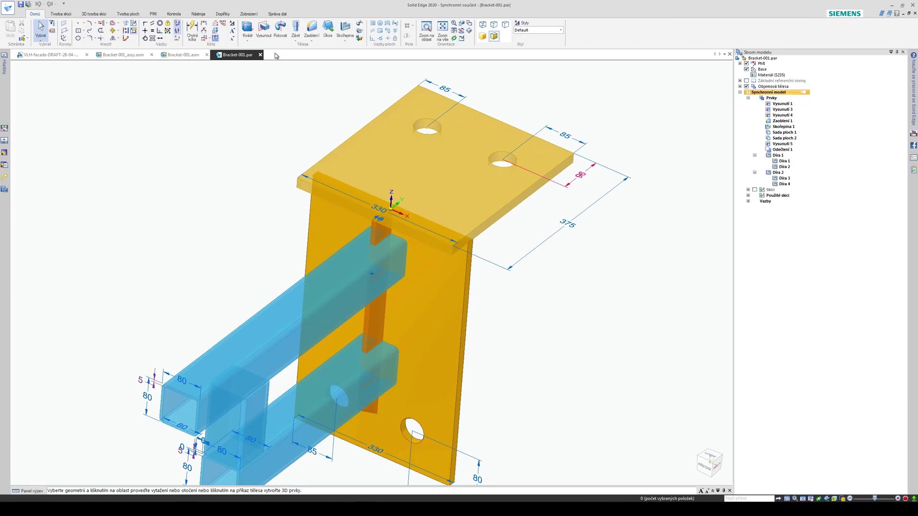
left_click(260, 55)
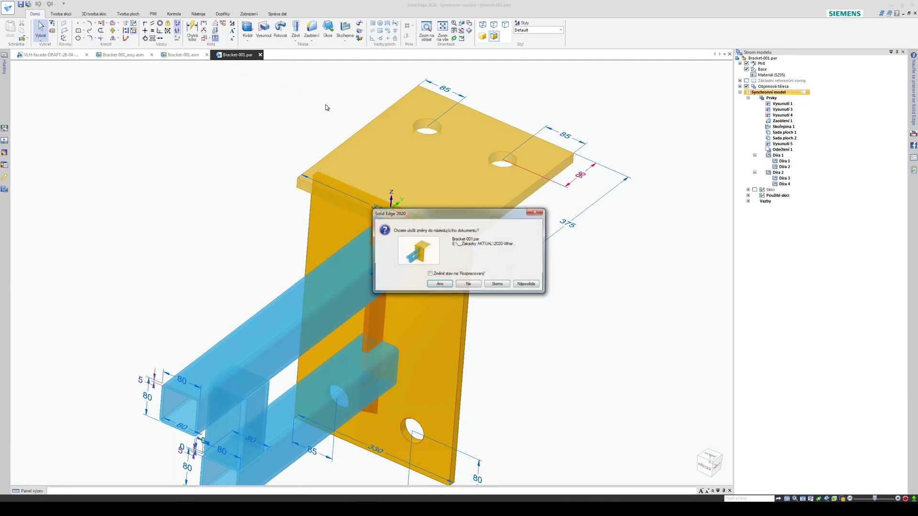
left_click(439, 284)
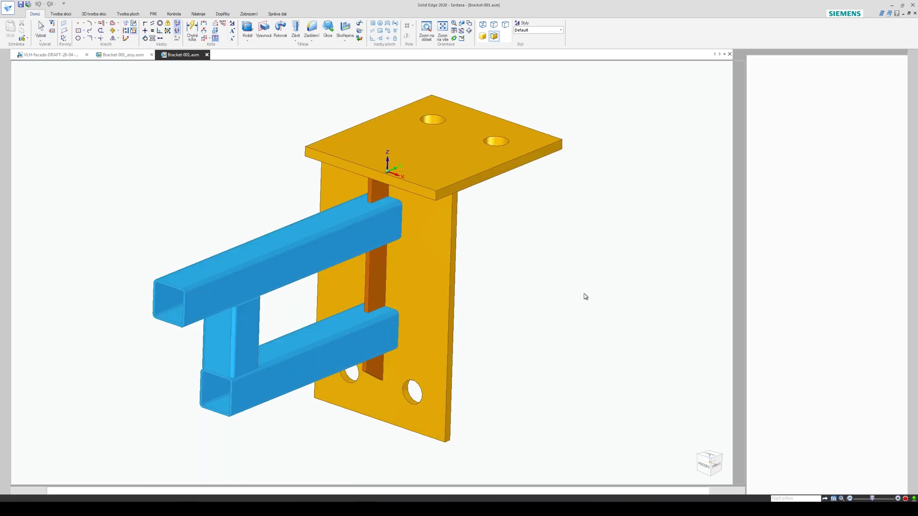
Step: Examine the bracket assembly from both sides, checking where the profiles, rib and plates meet
left_click(514, 160)
left_click(494, 237)
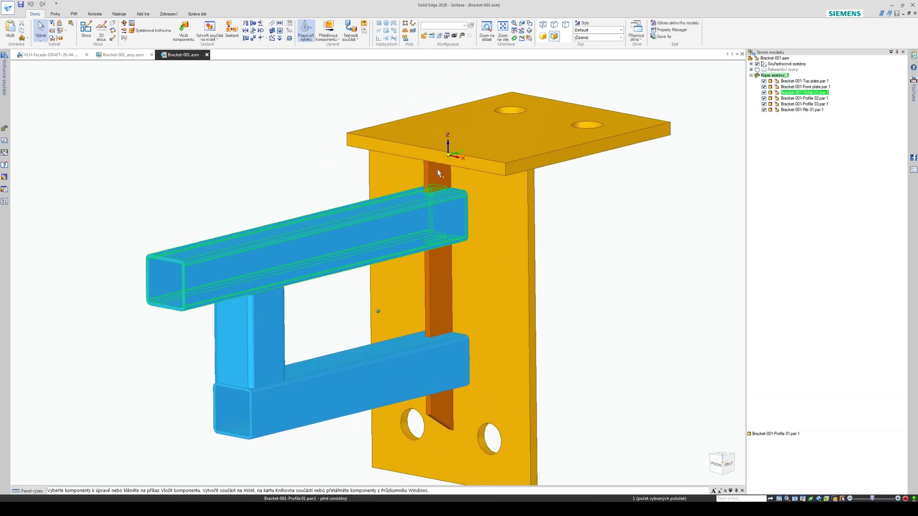
middle_click_drag(404, 289, 584, 338)
left_click(585, 339)
left_click(612, 277)
left_click(664, 219)
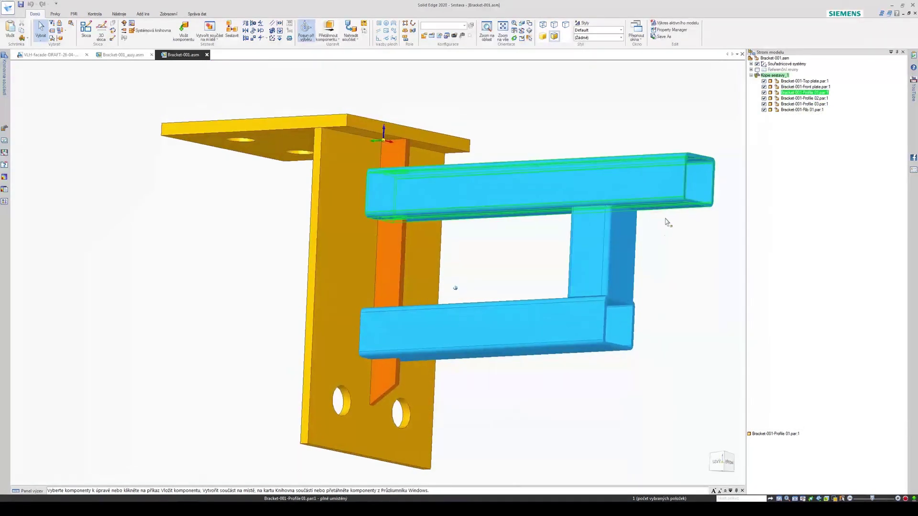
left_click(654, 281)
middle_click_drag(654, 281, 535, 262)
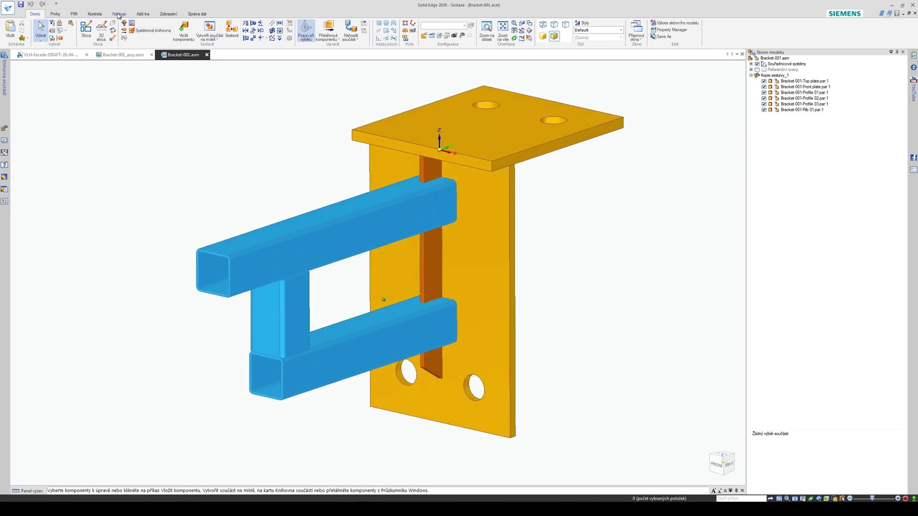
Step: Mark the bracket assembly as a weldment, keeping the Weld Bead and Construction Default styles
left_click(119, 14)
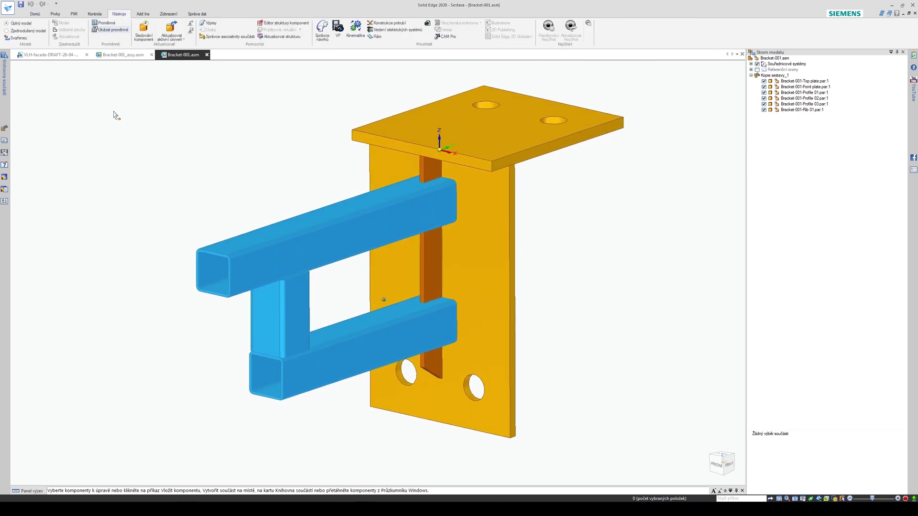
left_click(18, 39)
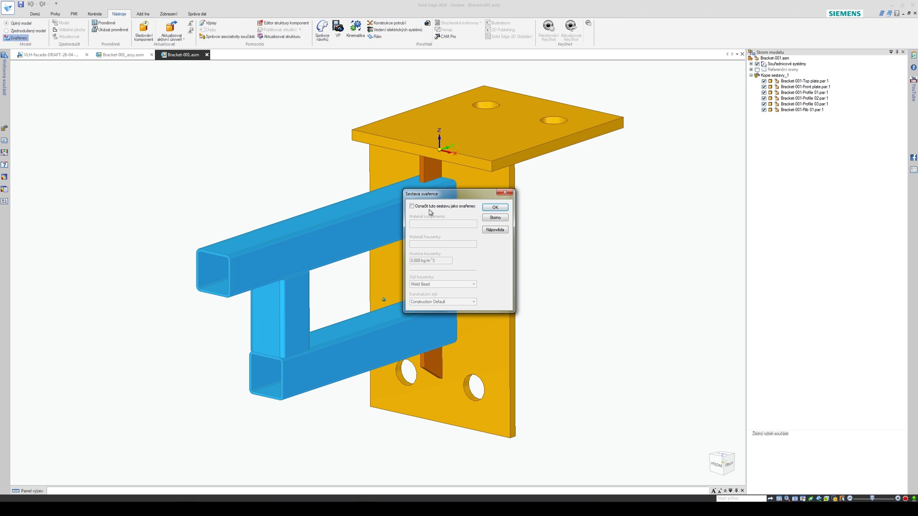
left_click_drag(437, 200, 584, 211)
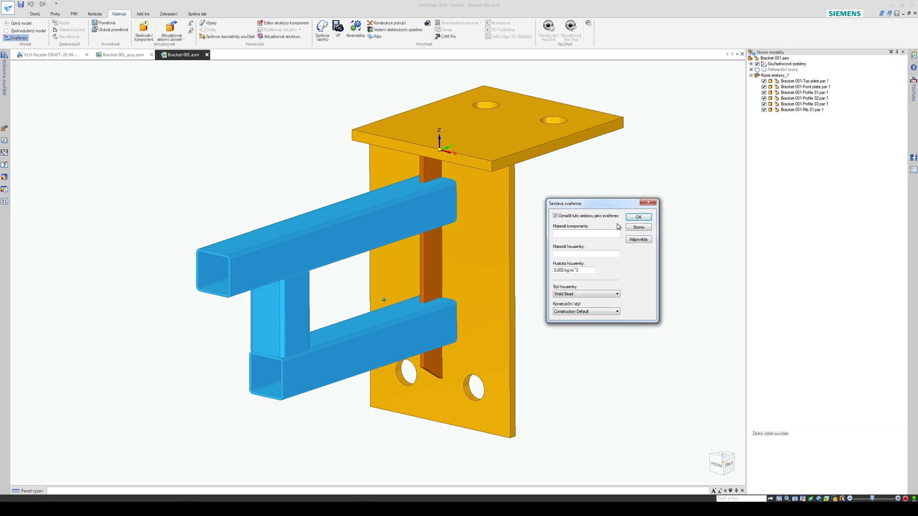
left_click(639, 217)
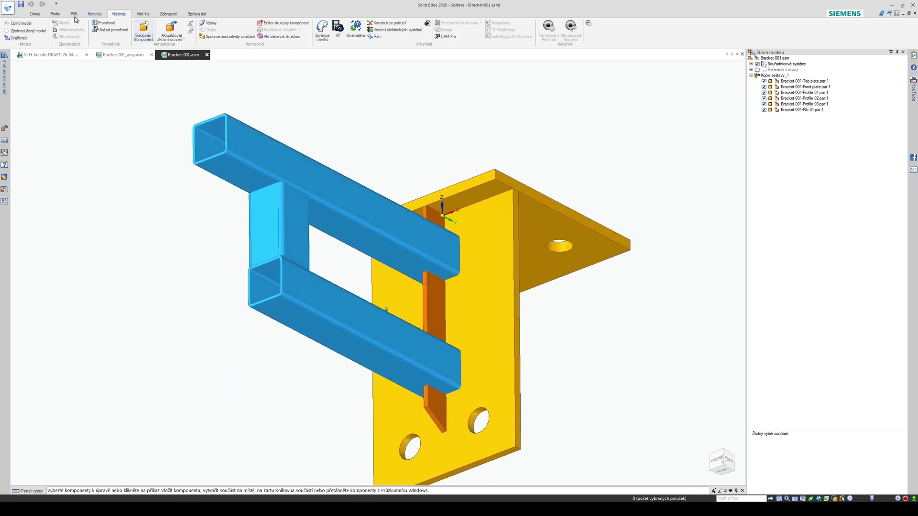
Step: Start a fillet weld with the default weld options and accept the front plate's face on the profile side as the base face
left_click(35, 14)
left_click(55, 14)
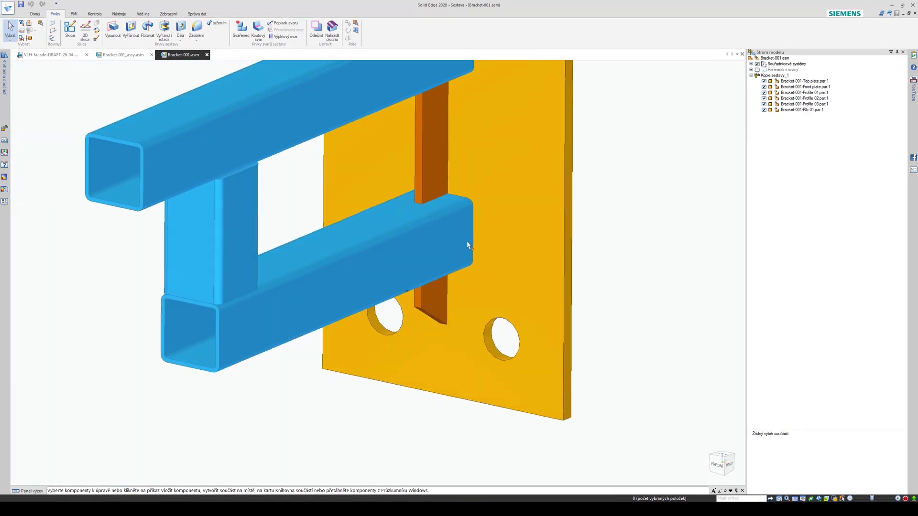
left_click(465, 220)
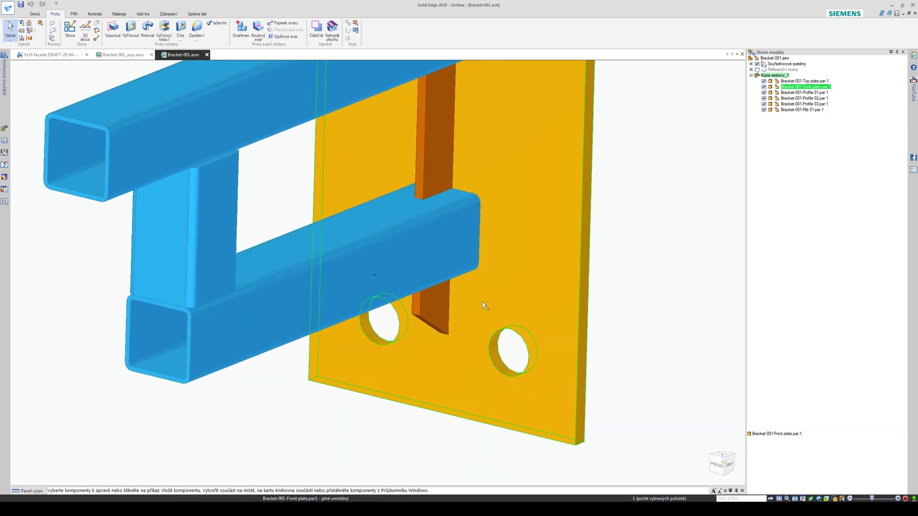
left_click(607, 265)
left_click(438, 289)
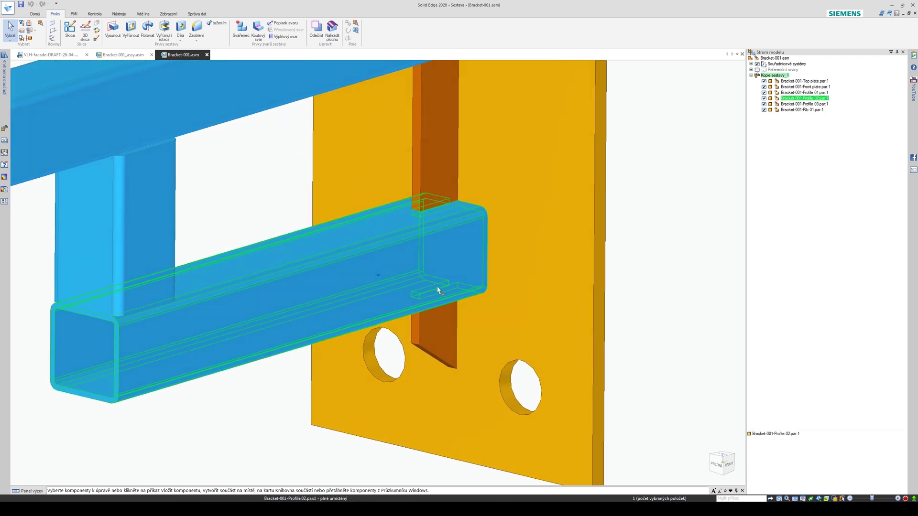
left_click(257, 30)
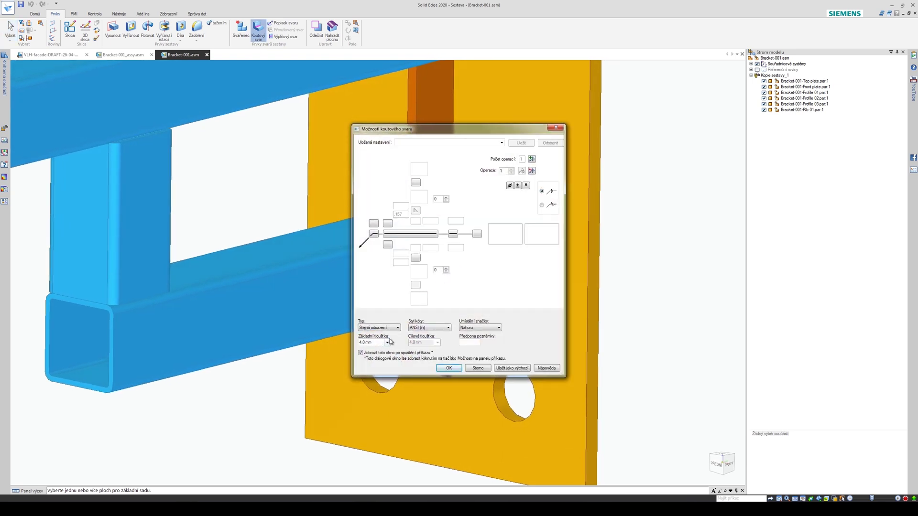
left_click(454, 368)
middle_click_drag(509, 257, 477, 286)
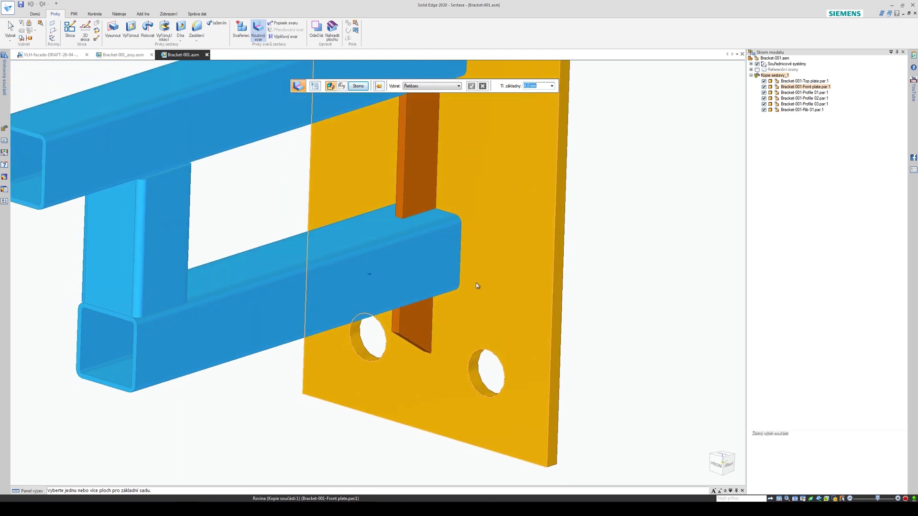
middle_click_drag(502, 217, 451, 351)
left_click(451, 351)
middle_click_drag(530, 370, 500, 227)
right_click(555, 244)
Step: Accept the lower horizontal profile's faces as the weld's target set and generate the fillet weld
scroll(421, 233, "up", 1)
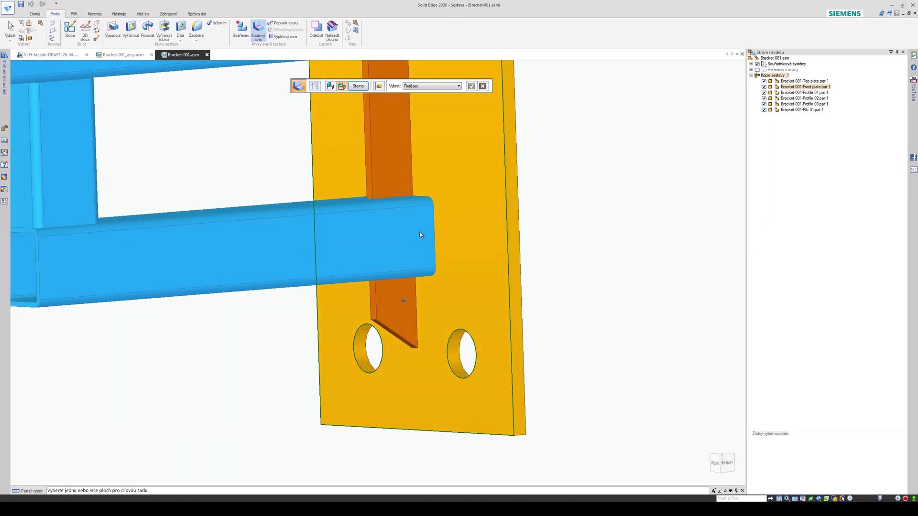
scroll(419, 230, "up", 2)
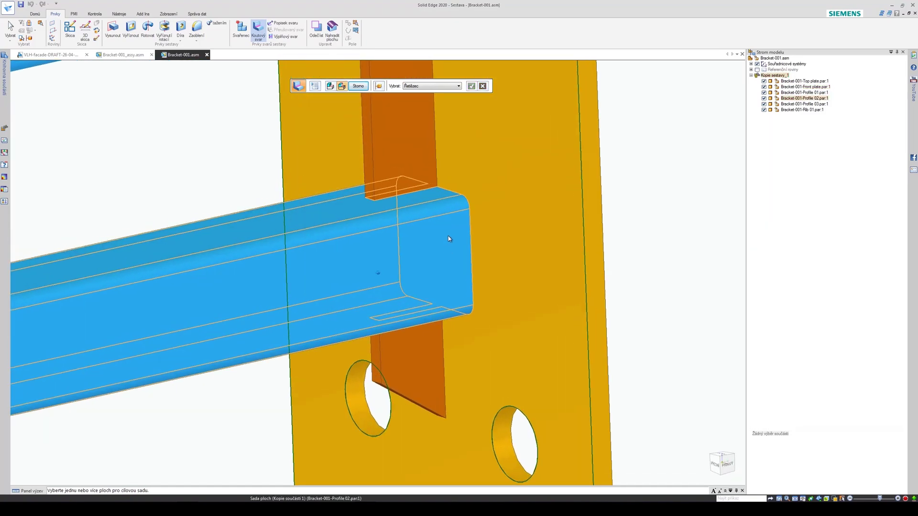
scroll(449, 238, "down", 1)
left_click(447, 245)
middle_click_drag(448, 245, 382, 313)
scroll(409, 362, "up", 1)
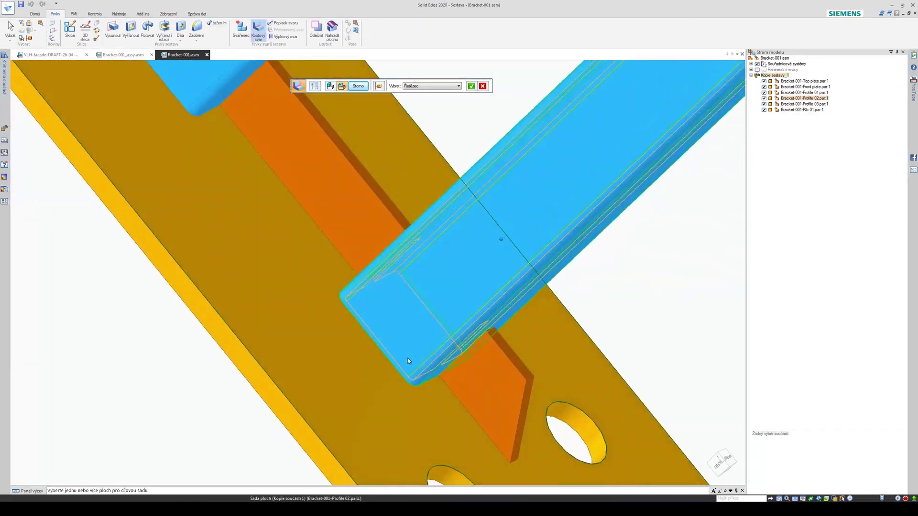
middle_click_drag(407, 361, 630, 227)
right_click(625, 221)
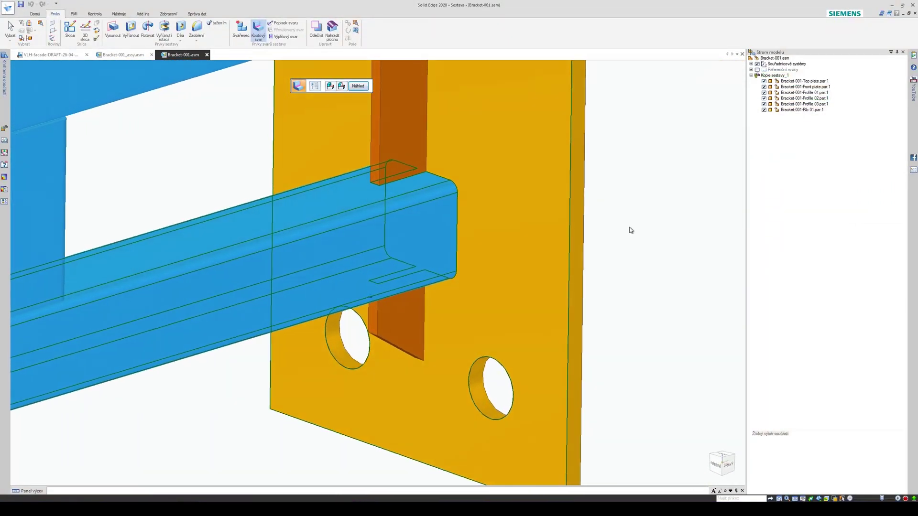
right_click(634, 226)
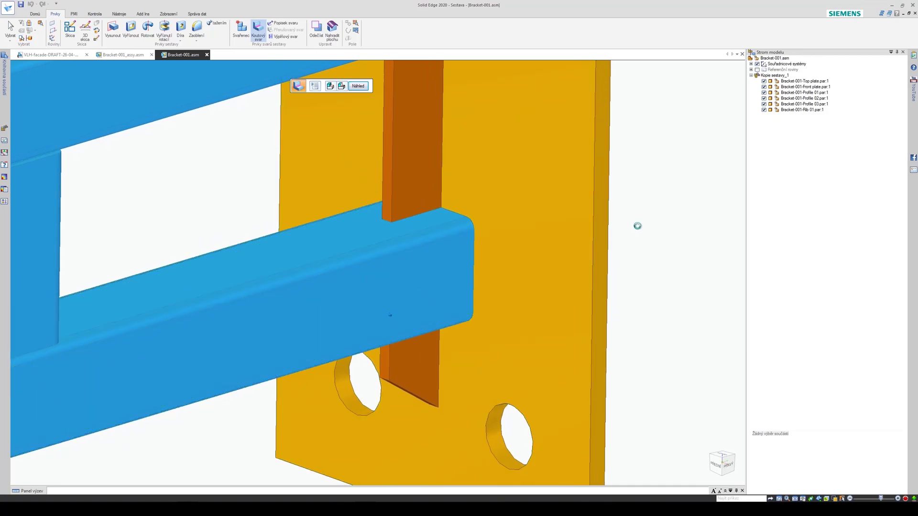
Step: Set the base thickness of the lower profile's fillet weld to 6 mm
middle_click_drag(638, 231, 394, 191)
scroll(395, 187, "up", 3)
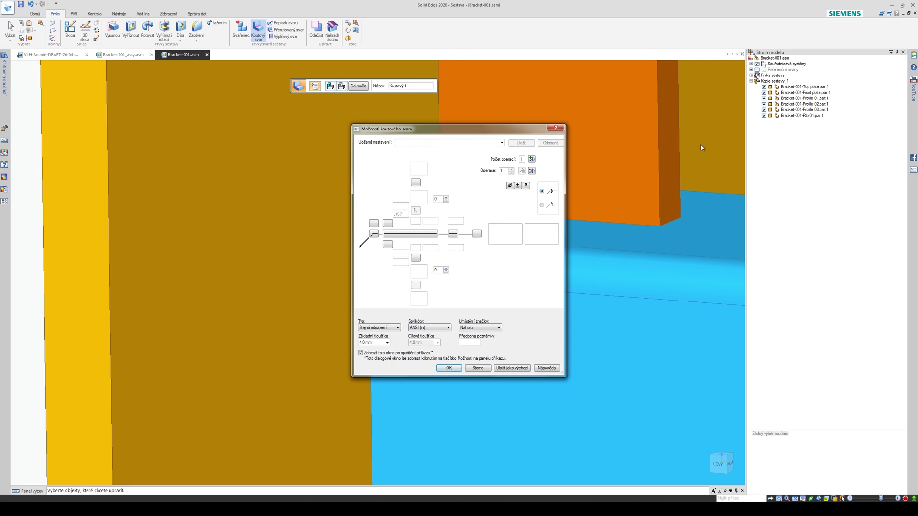
left_click_drag(477, 129, 705, 121)
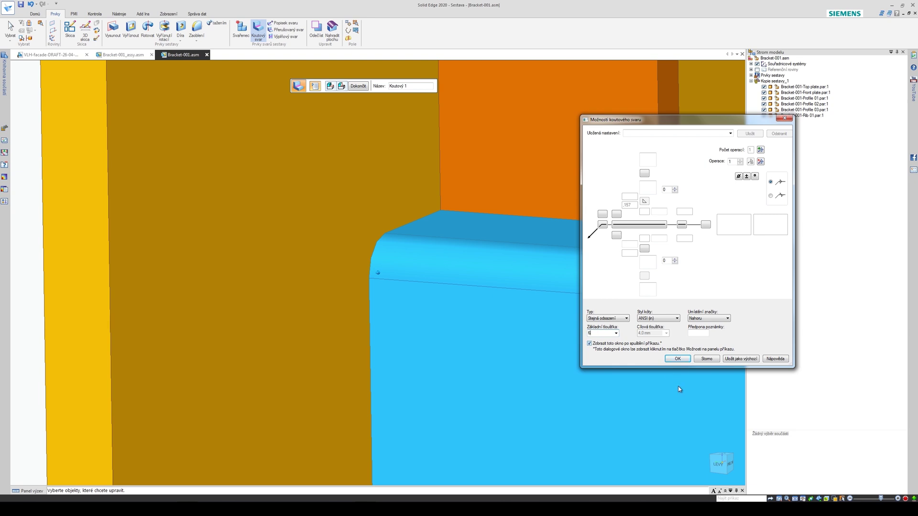
left_click(678, 360)
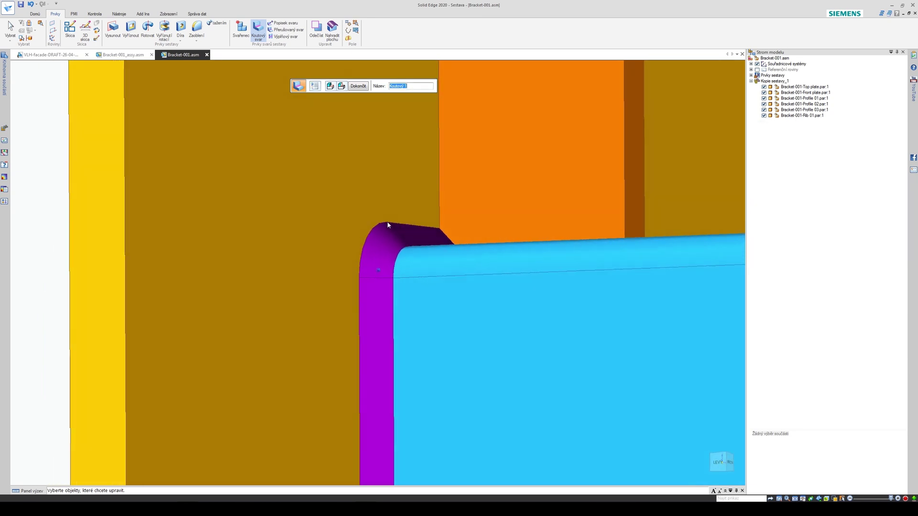
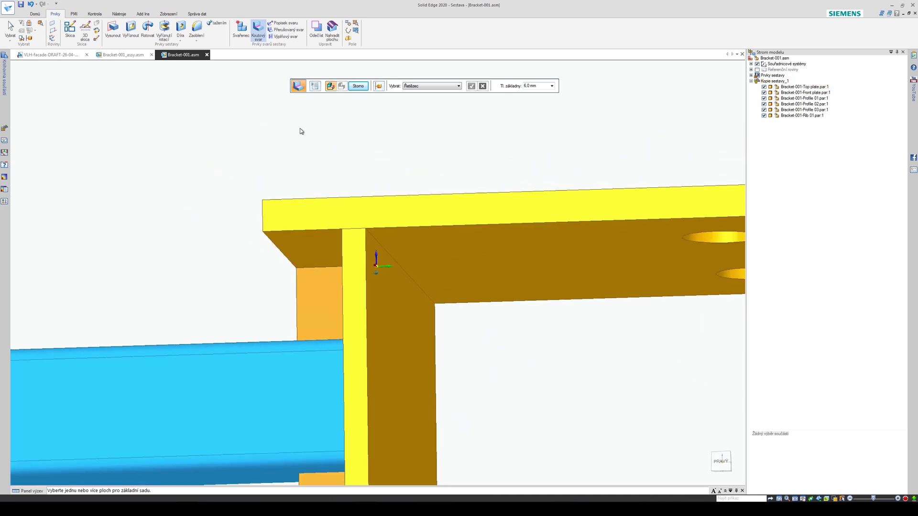
Step: Switch to Bracket-001_assy.asm and examine the bracket's upper corner where the rib meets the top and front plates
left_click(123, 55)
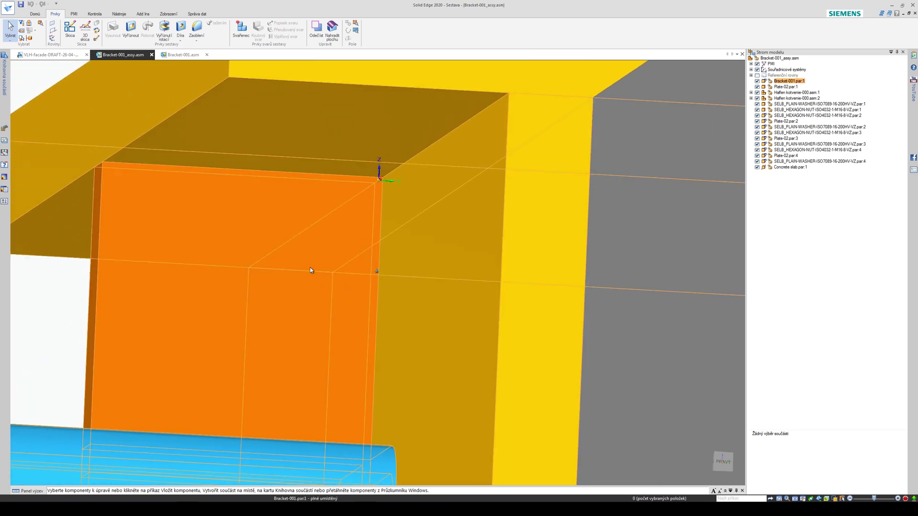
left_click(309, 268)
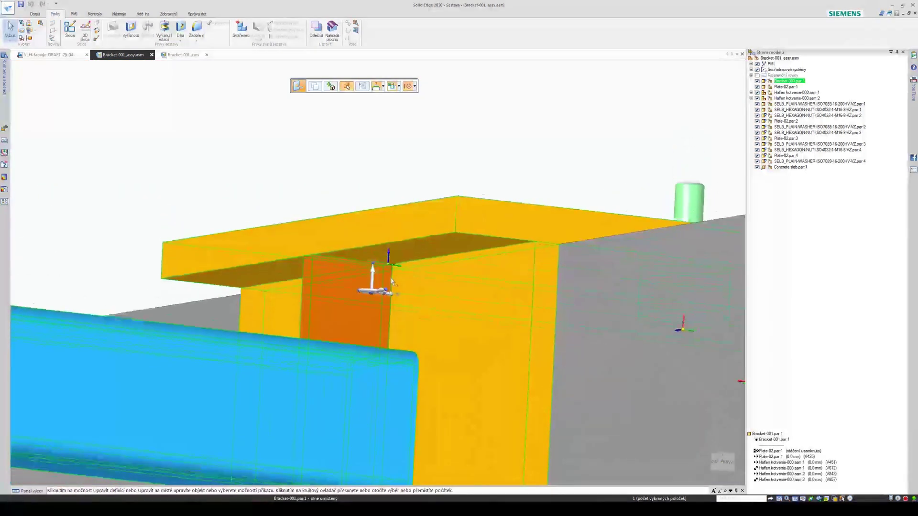
scroll(396, 283, "up", 5)
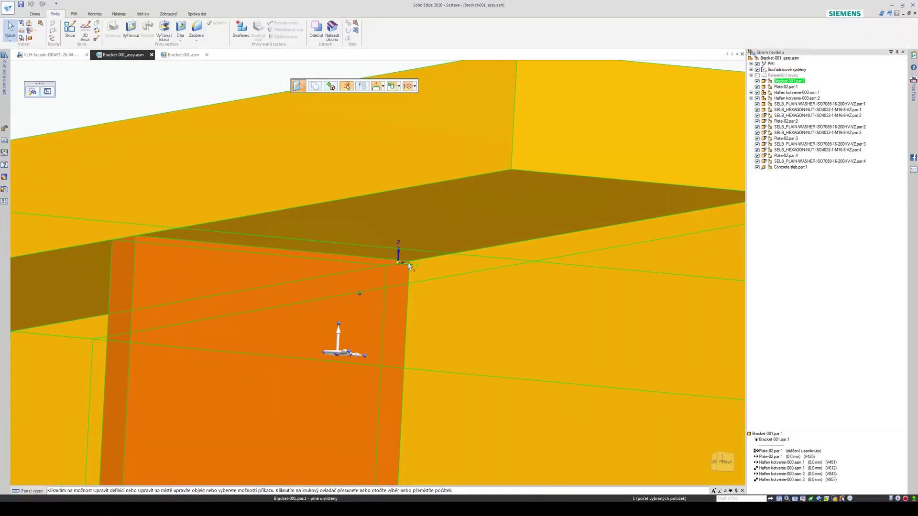
scroll(359, 288, "down", 5)
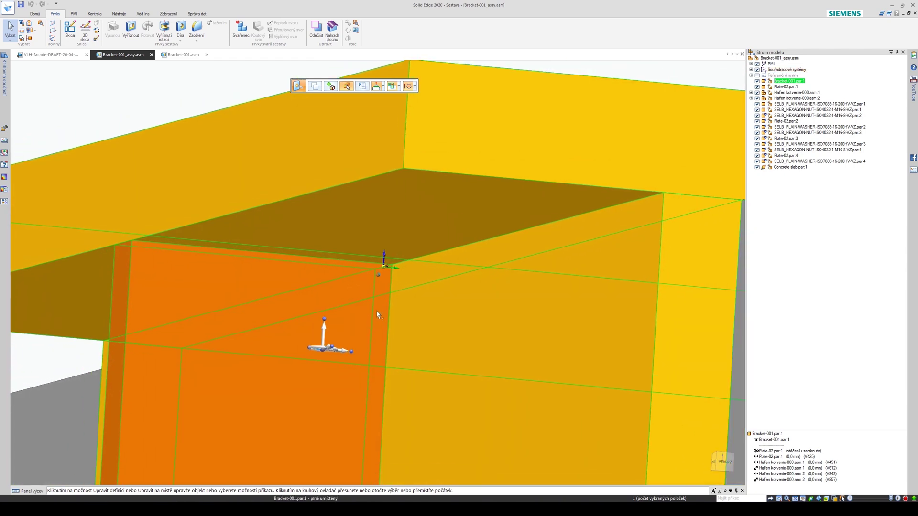
Step: Return to Bracket-001.asm and edit the rib part Bracket-001-Rib 01 in place
left_click(190, 55)
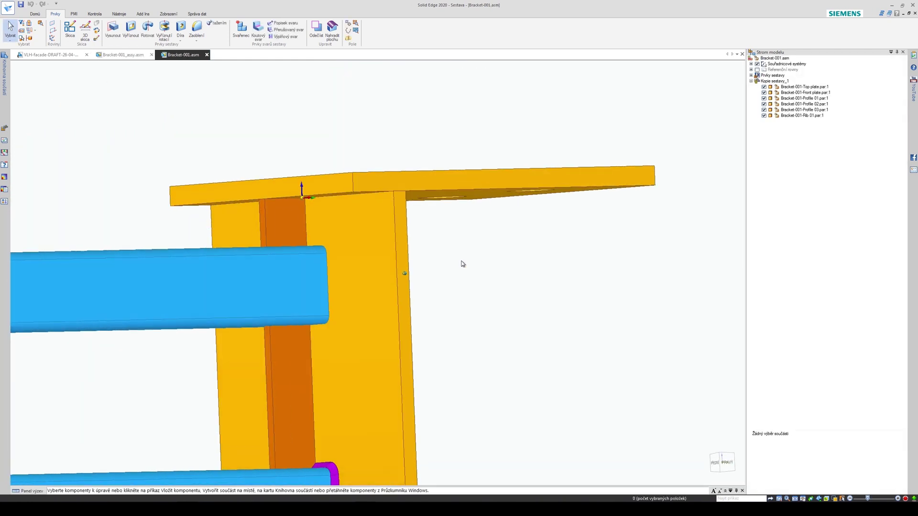
middle_click_drag(391, 270, 429, 209)
right_click(416, 208)
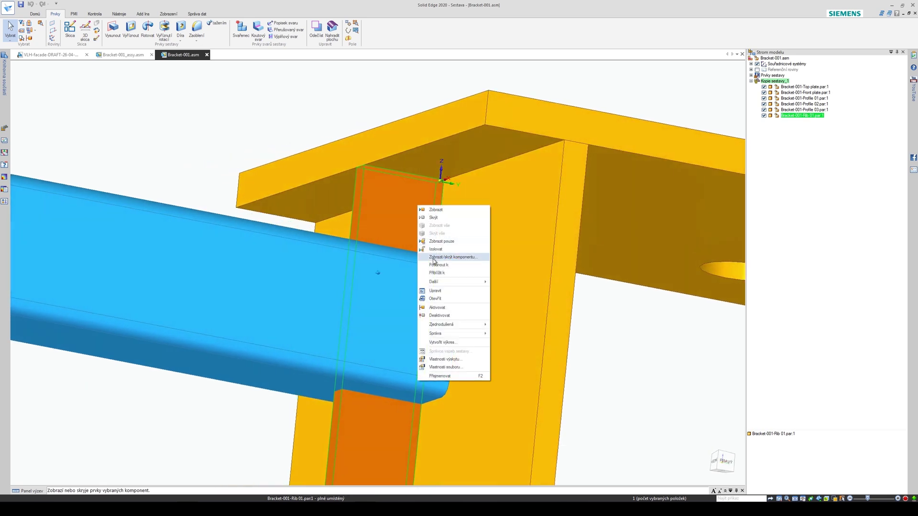
left_click(445, 297)
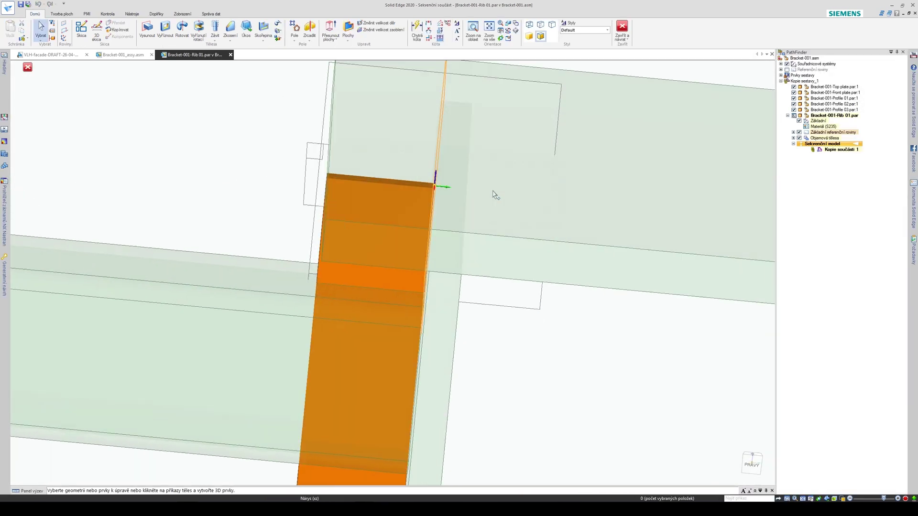
Step: Chamfer the rib's upper corner facing the front plate with a 10 mm setback and return to the assembly
middle_click_drag(495, 195, 306, 120)
left_click(230, 29)
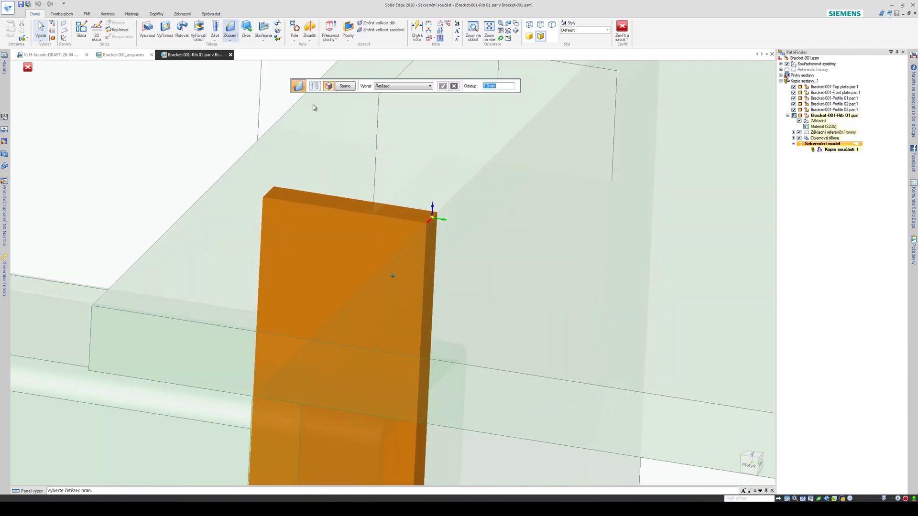
scroll(445, 263, "up", 5)
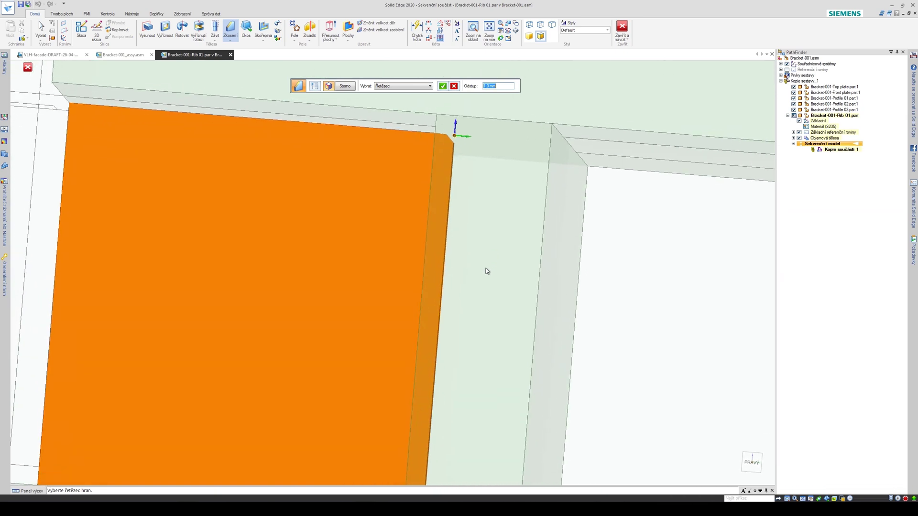
key("Return")
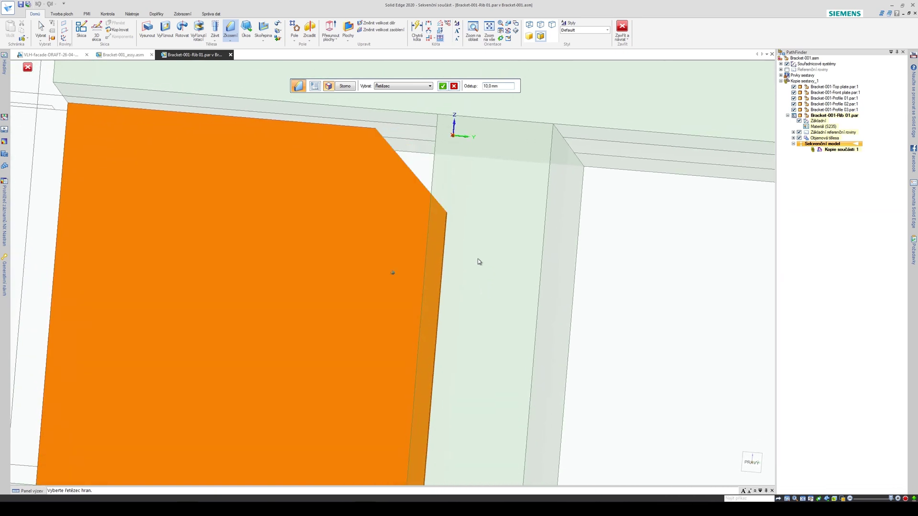
middle_click_drag(423, 249, 472, 214)
scroll(458, 268, "down", 4)
right_click(497, 293)
right_click(499, 293)
scroll(473, 213, "up", 6)
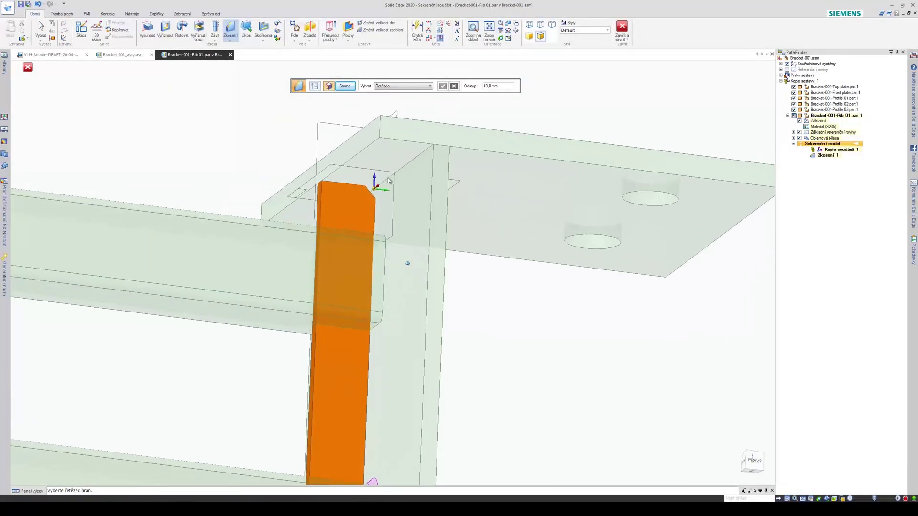
scroll(409, 297, "down", 3)
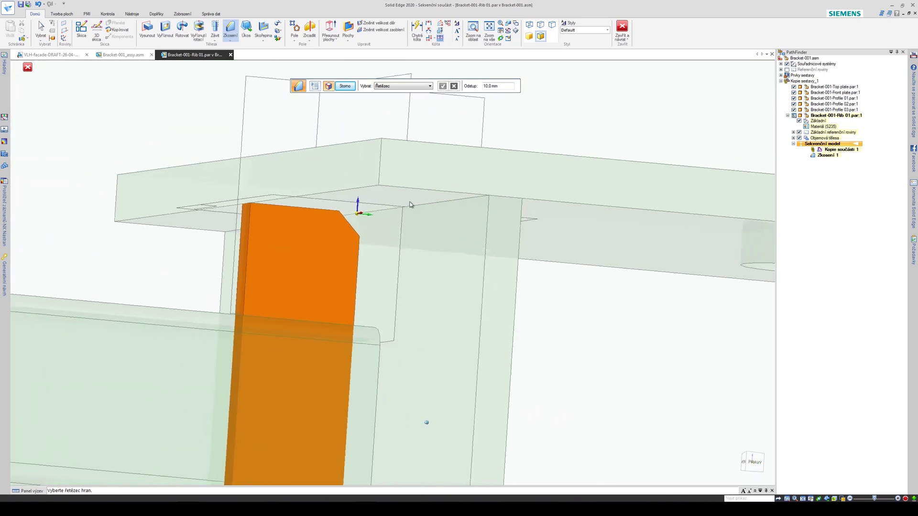
left_click(624, 30)
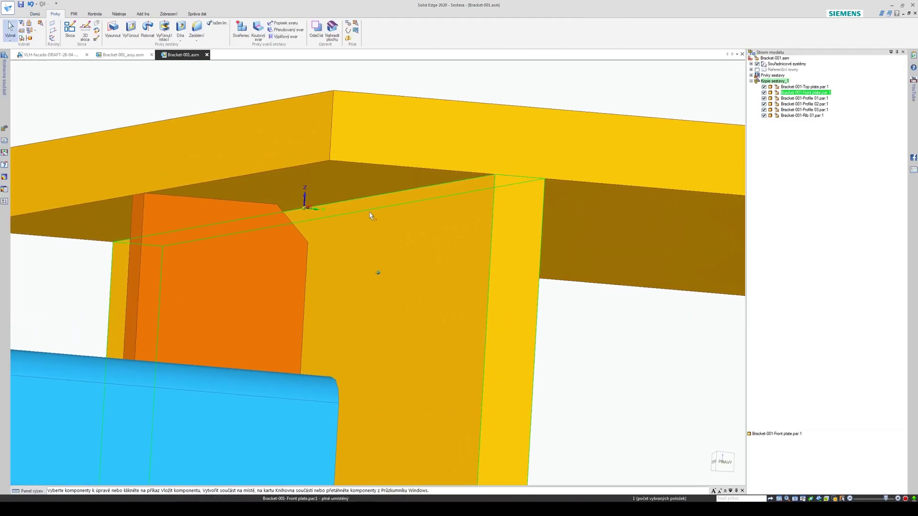
Step: Edit Bracket-001-Front plate in place and select both long upper edges of the plate for a chamfer
right_click(499, 252)
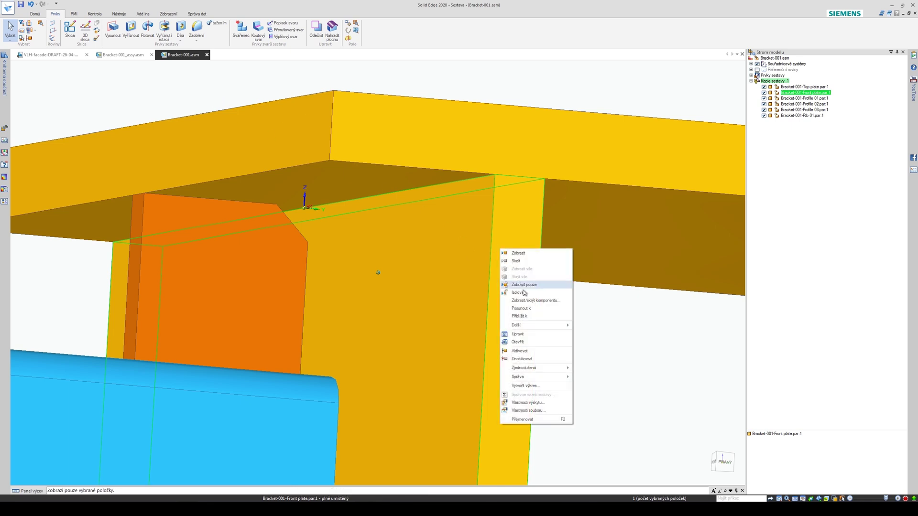
left_click(521, 335)
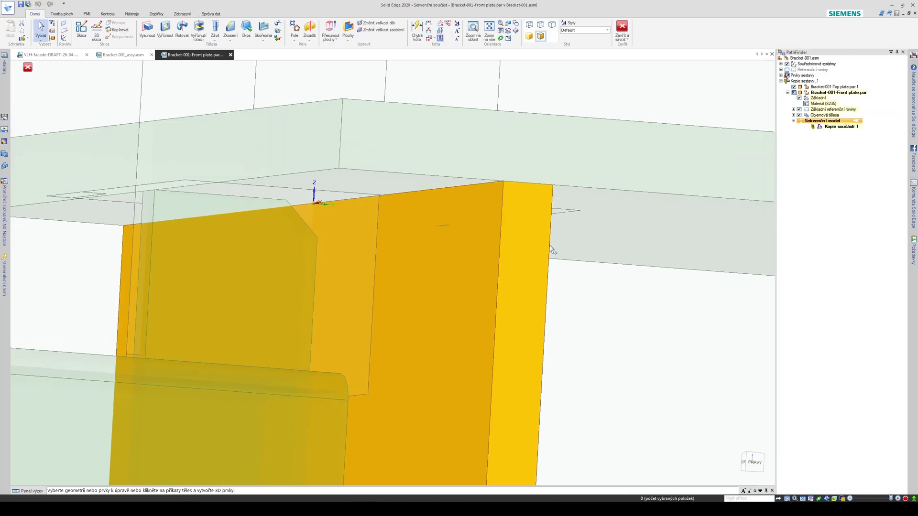
middle_click_drag(565, 267, 494, 213)
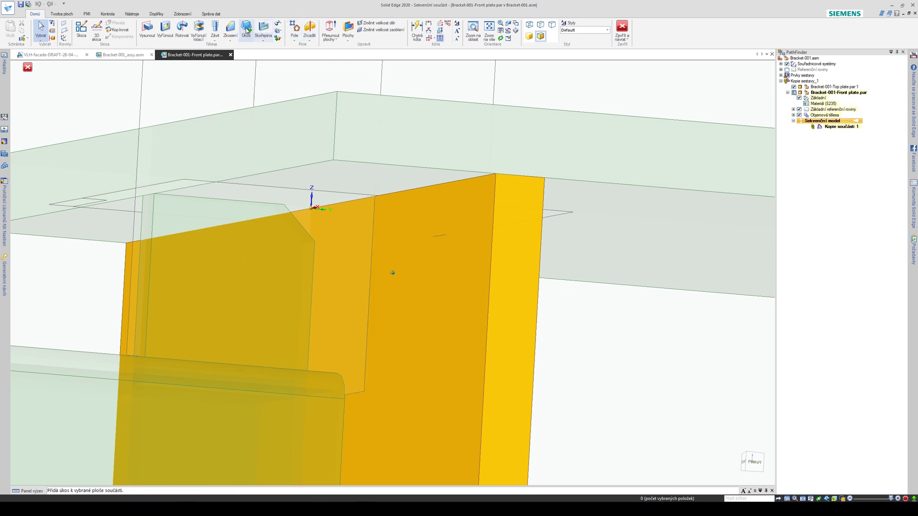
left_click(231, 27)
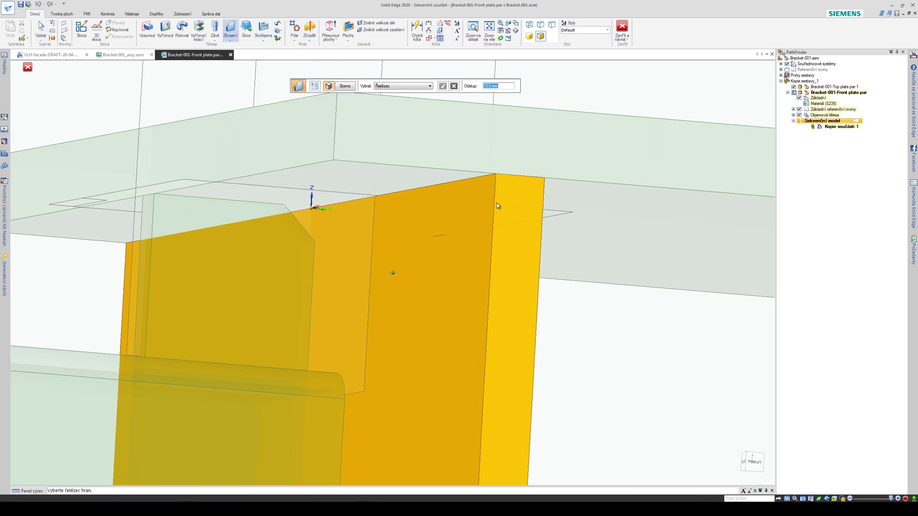
left_click(472, 180)
middle_click_drag(468, 278, 421, 256)
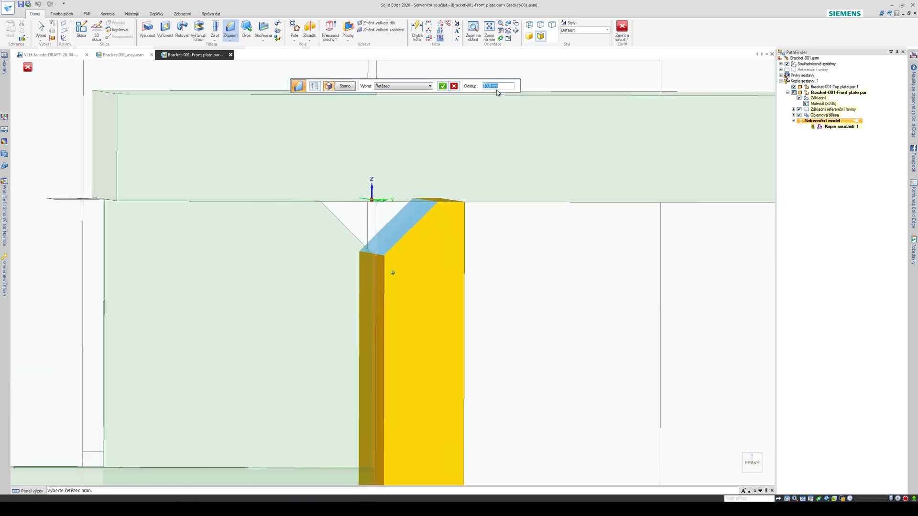
middle_click_drag(497, 92, 456, 215)
scroll(434, 289, "down", 3)
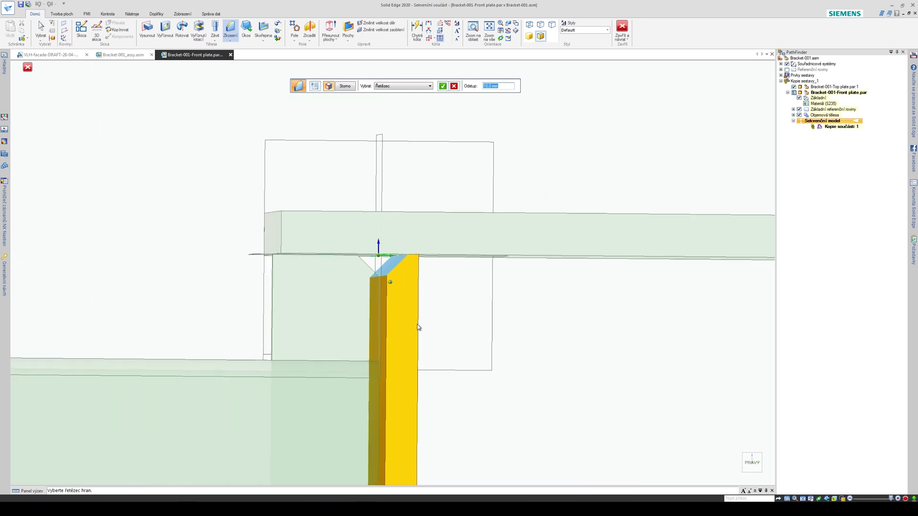
scroll(417, 327, "down", 3)
middle_click_drag(417, 327, 434, 302)
scroll(410, 206, "up", 6)
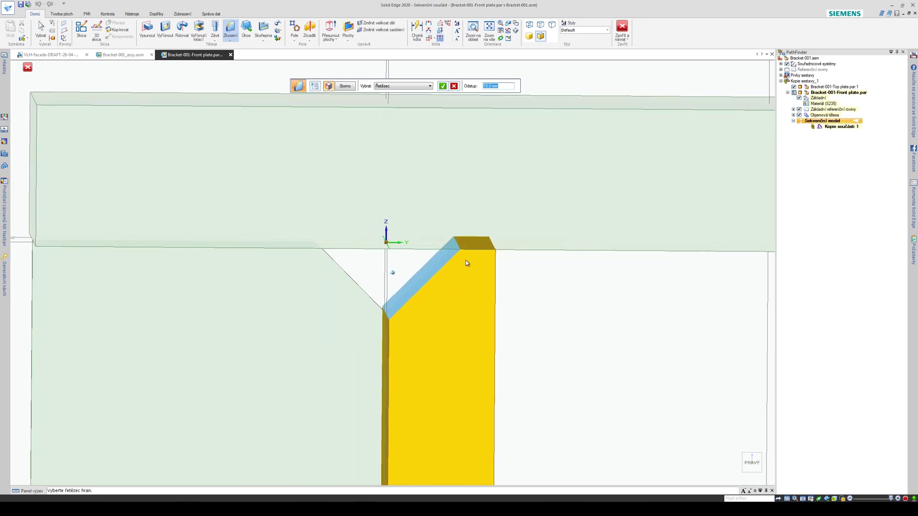
middle_click_drag(474, 267, 490, 113)
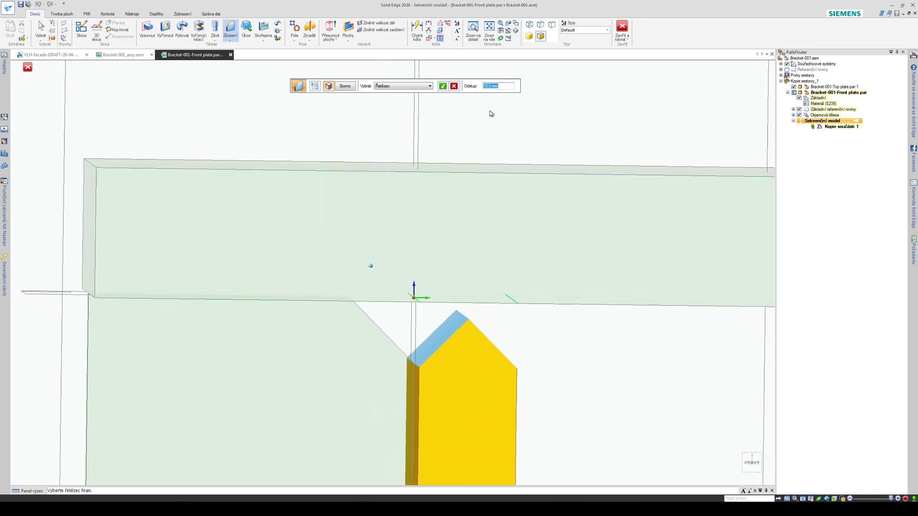
Step: Set the front plate chamfer's setback to 6 mm, finish the feature, and return to the assembly
key("Return")
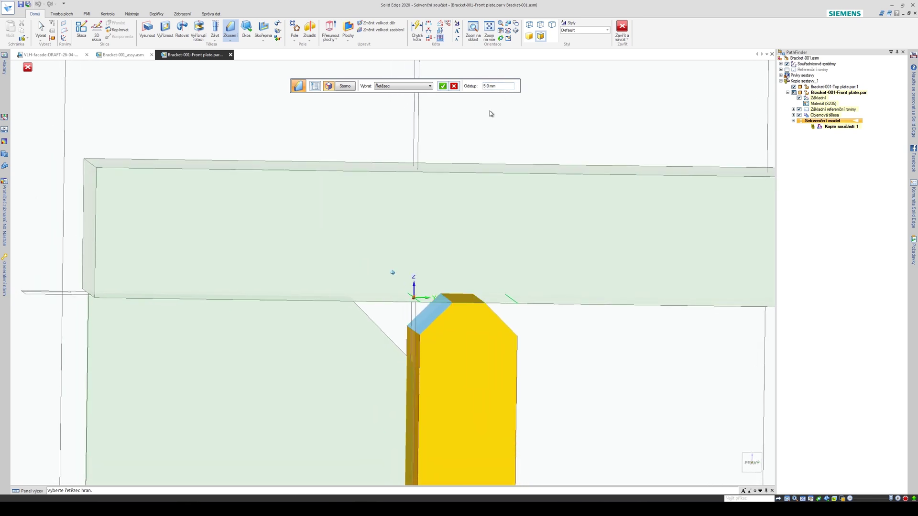
middle_click_drag(457, 252, 467, 170)
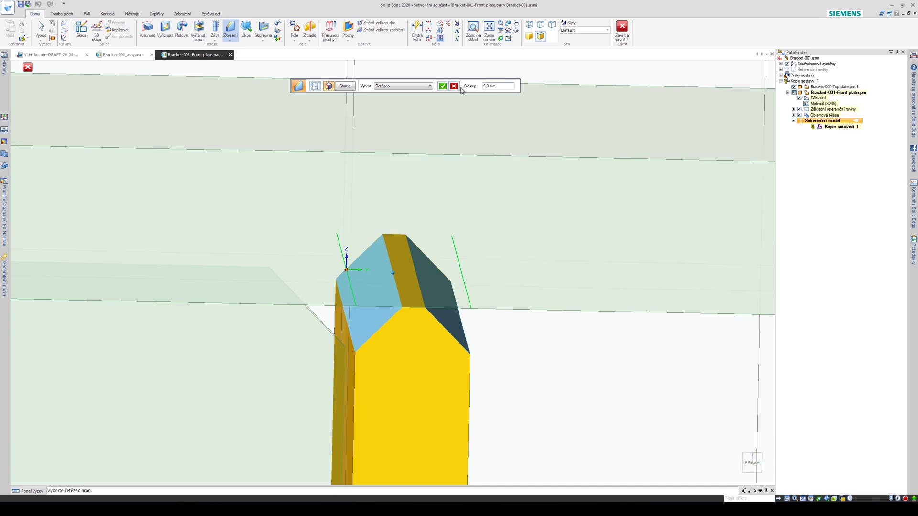
middle_click_drag(428, 155, 390, 114)
scroll(453, 220, "down", 3)
right_click(471, 211)
left_click(345, 86)
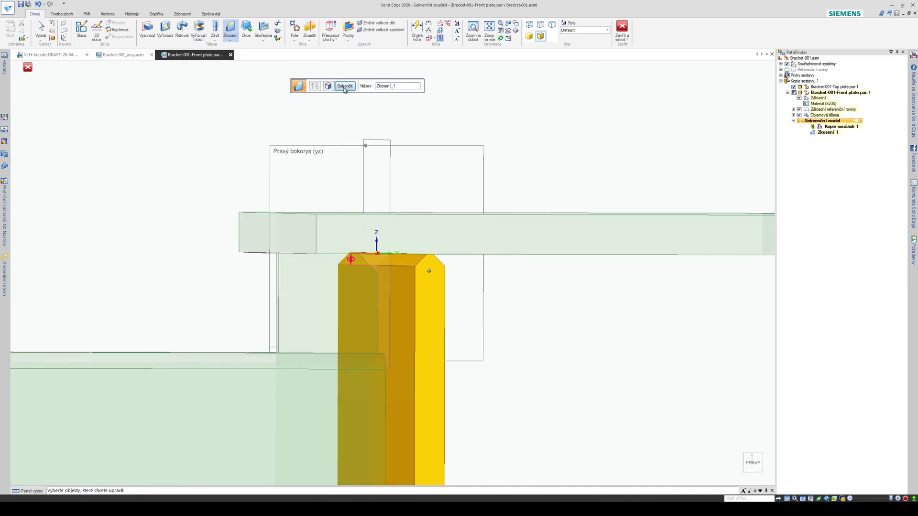
middle_click_drag(551, 154, 576, 149)
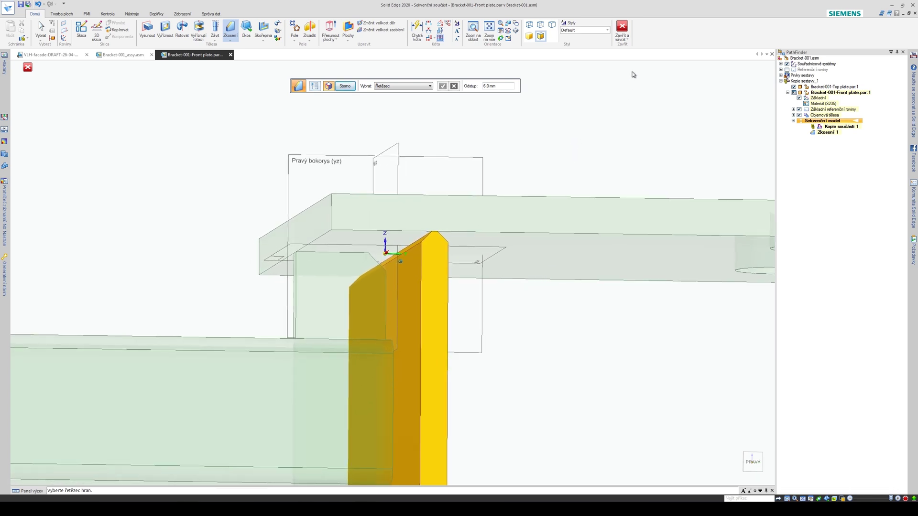
left_click(624, 29)
Step: Close Bracket-001.asm and save its changes
mouse_move(462, 158)
middle_mouse_down()
mouse_move(449, 165)
mouse_move(435, 152)
mouse_move(432, 211)
mouse_move(446, 246)
mouse_move(450, 193)
mouse_move(441, 289)
mouse_move(513, 269)
mouse_move(541, 246)
mouse_move(240, 93)
mouse_move(212, 57)
middle_mouse_up()
scroll(451, 246, "down", 5)
left_click(208, 55)
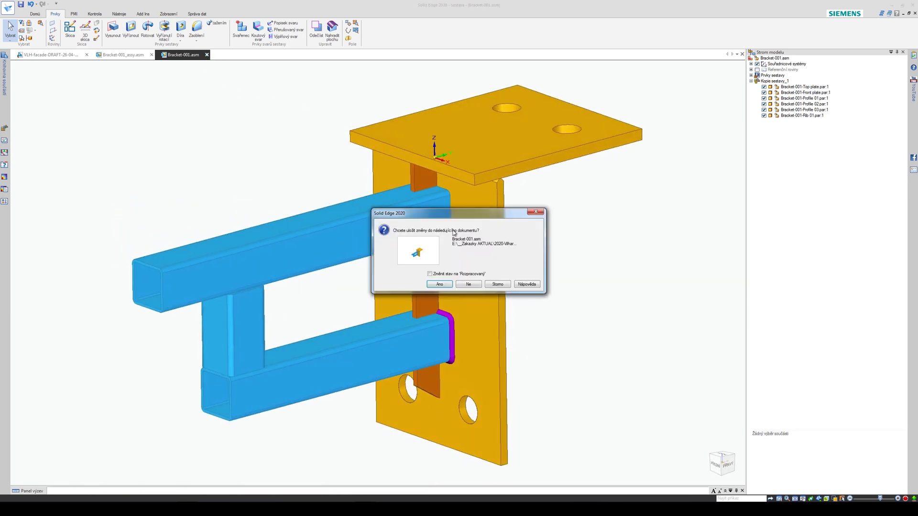
left_click(438, 283)
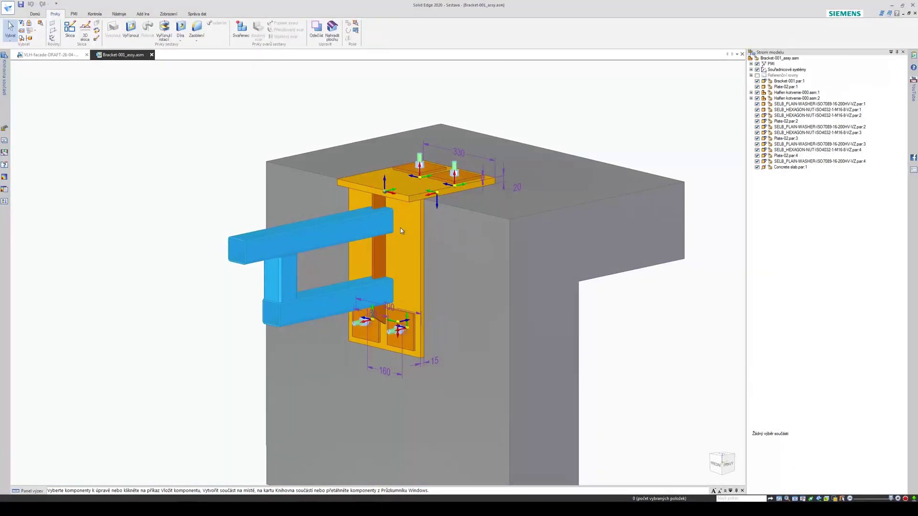
Step: Replace the Bracket-001.par component in Bracket-001_assy.asm with the assembly file Bracket-001.asm
left_click(414, 266)
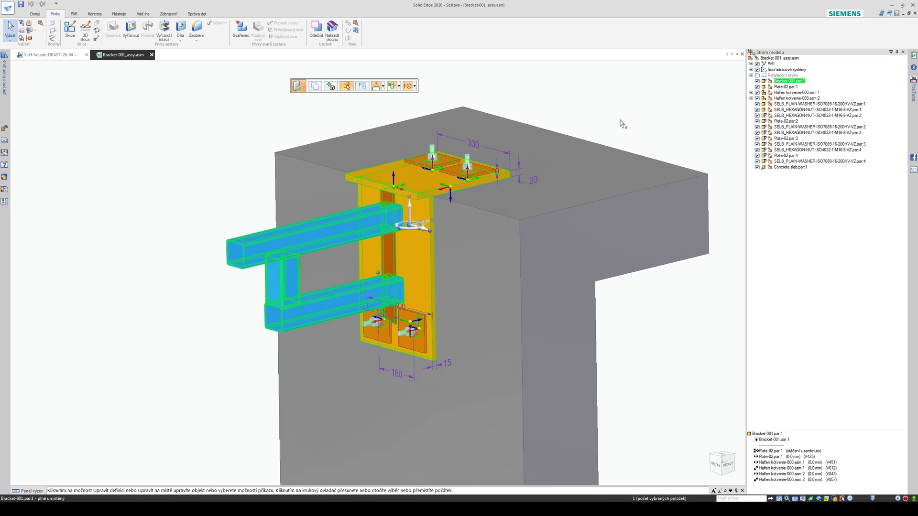
right_click(788, 82)
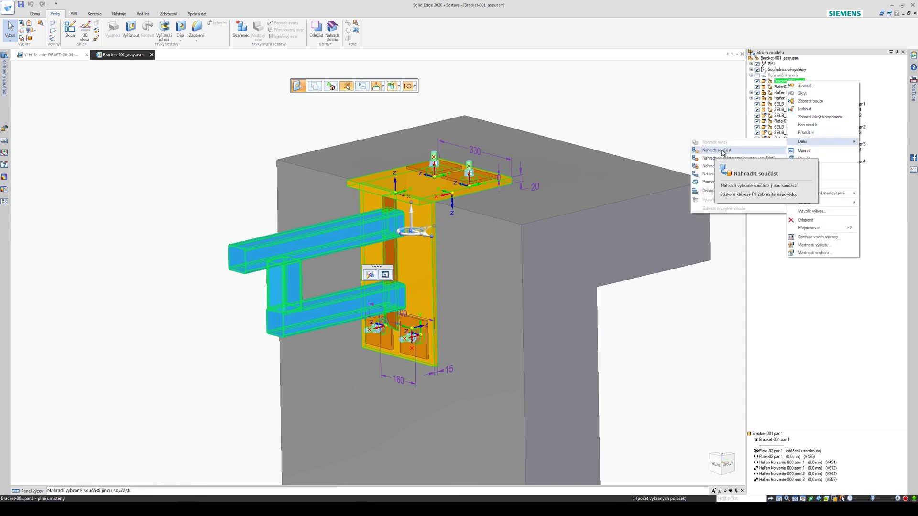
left_click(724, 150)
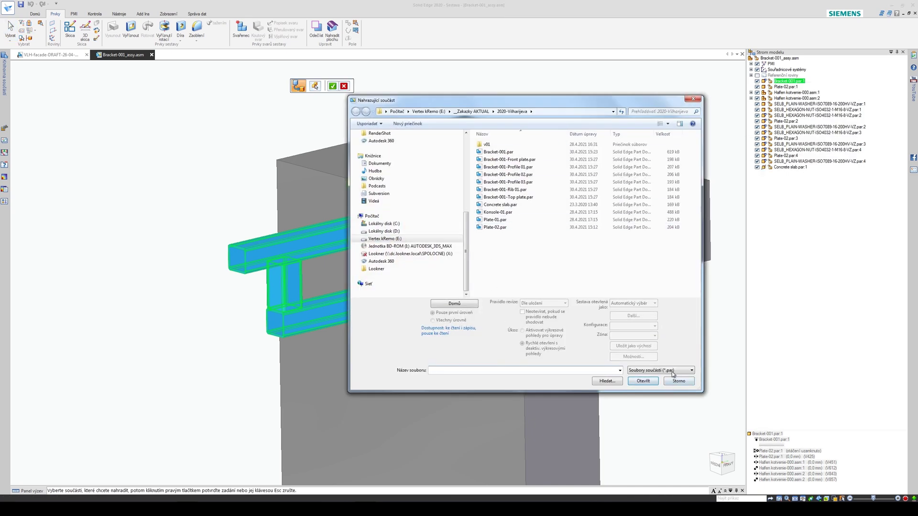
left_click(664, 383)
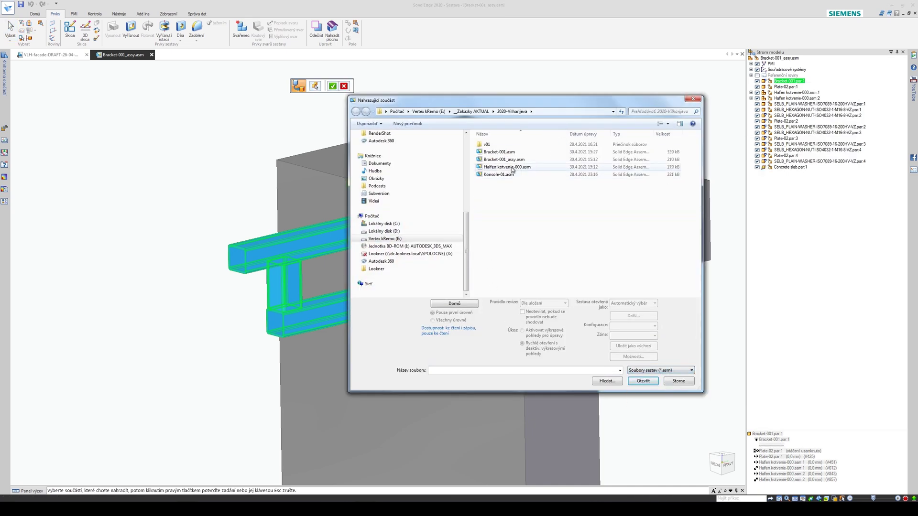
left_click(647, 381)
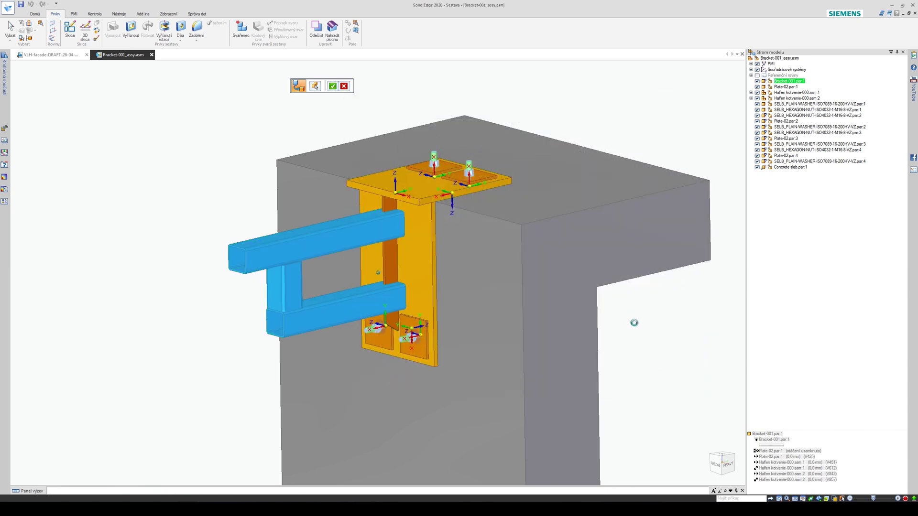
left_click(664, 113)
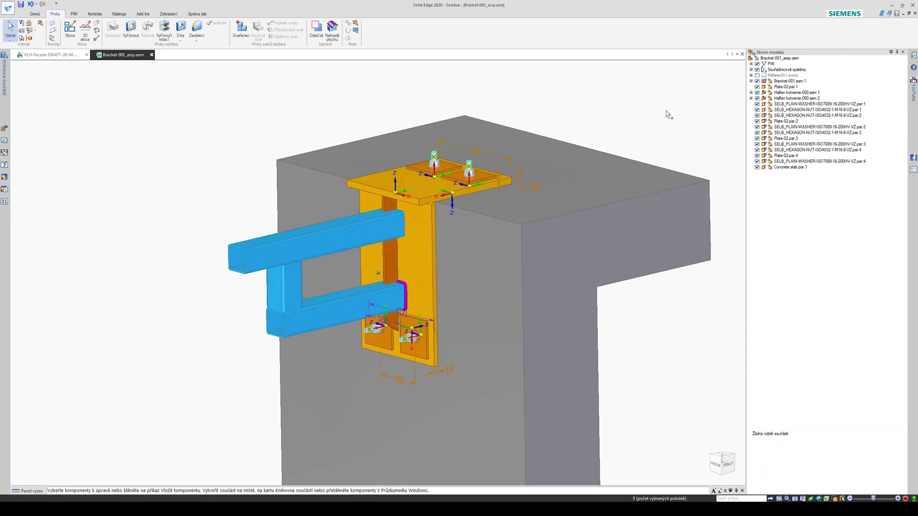
Step: Examine the replaced bracket subassembly and its component parts in the model and in the assembly structure
middle_click_drag(468, 223, 461, 207)
scroll(441, 224, "up", 2)
left_click(441, 227)
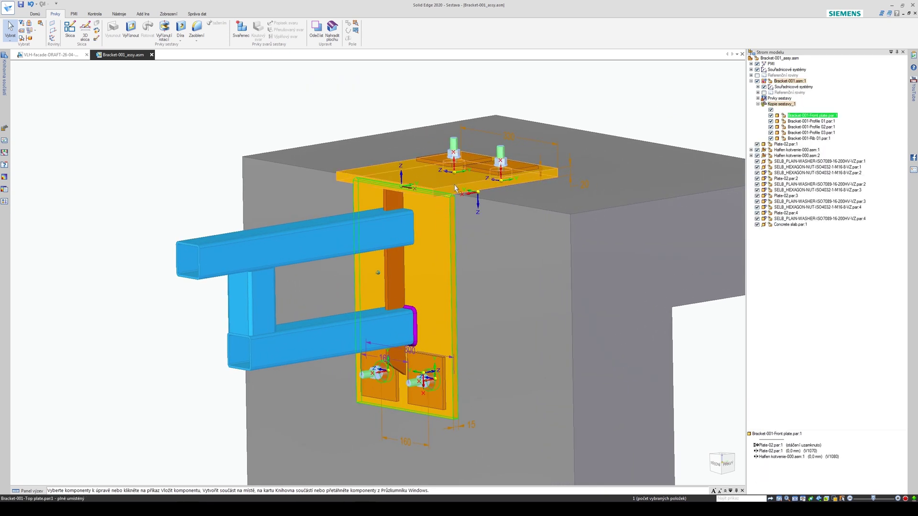
left_click(247, 303)
left_click(249, 344)
left_click(206, 360)
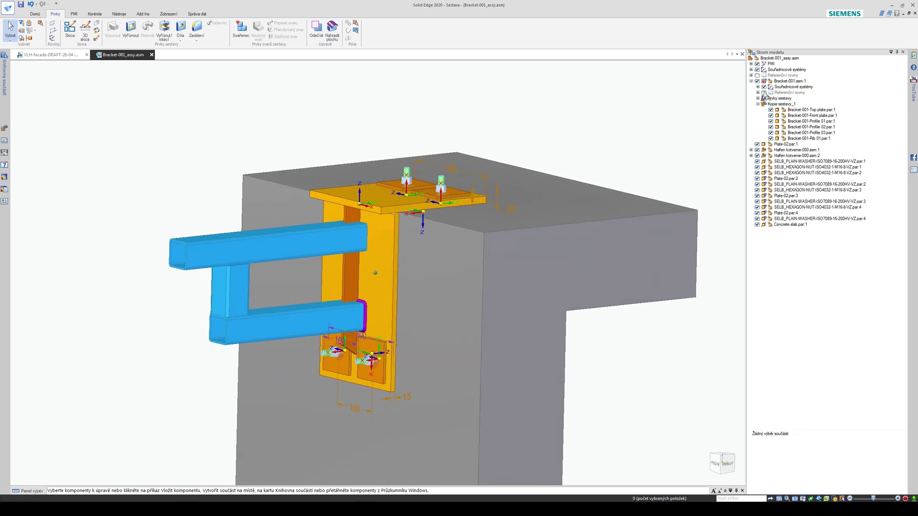
left_click(751, 82)
left_click(786, 82)
middle_click_drag(655, 155, 601, 217)
left_click(681, 138)
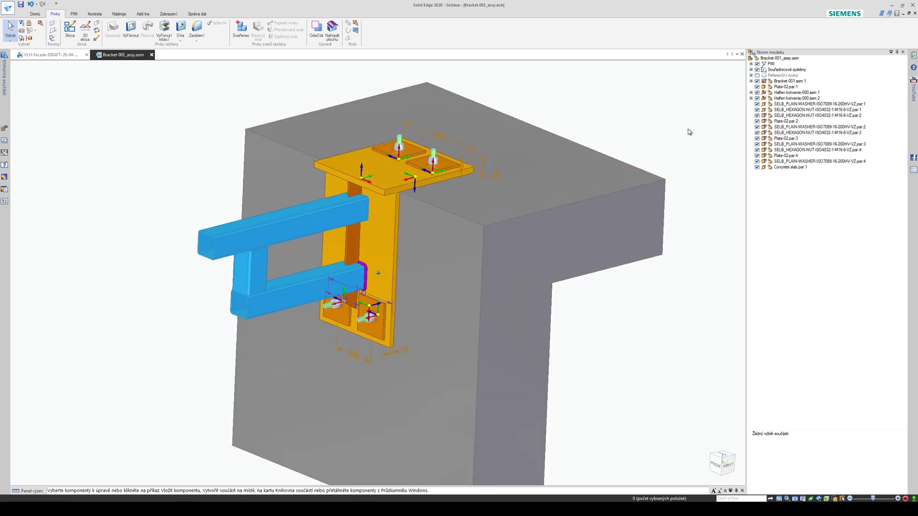
Step: Hide the PMI dimensions and all coordinate systems in Bracket-001_assy.asm
middle_click_drag(689, 112, 678, 122)
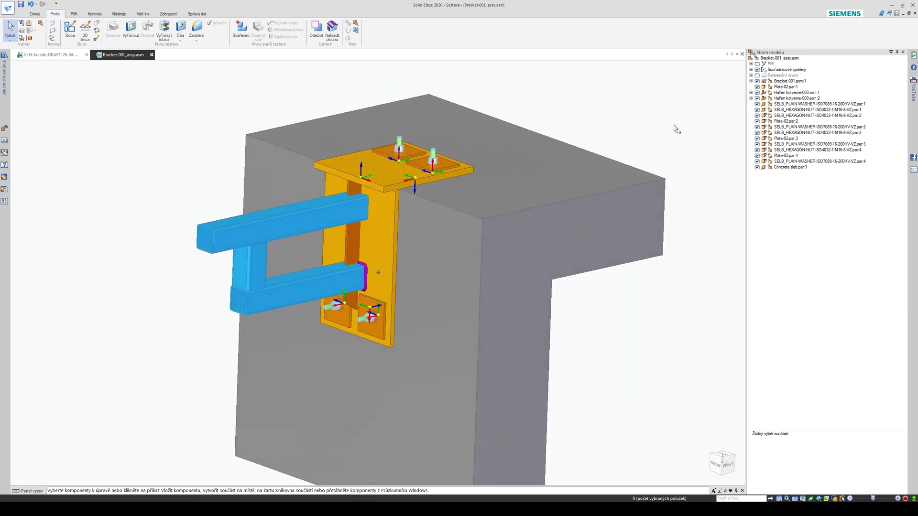
right_click(678, 122)
left_click(722, 191)
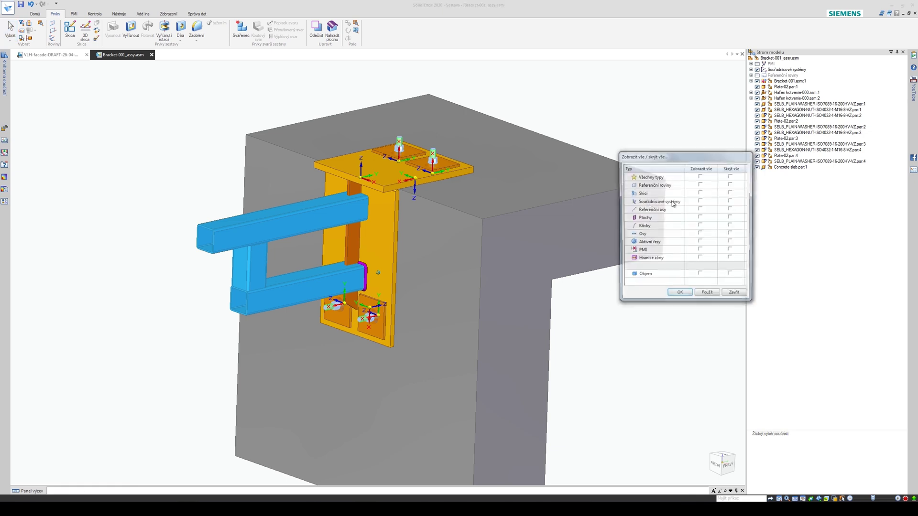
left_click(679, 295)
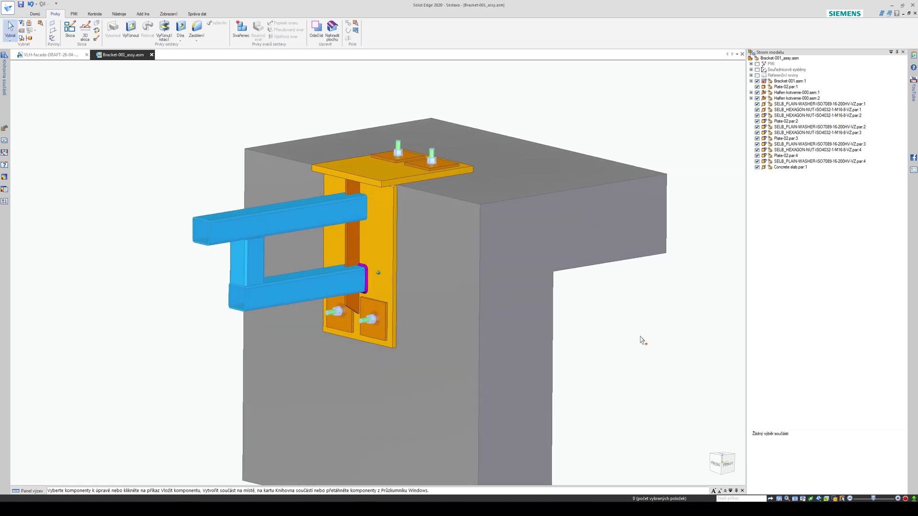
Step: Apply the White (clear) face style to the Concrete slab component
middle_click_drag(642, 342, 520, 256)
left_click(520, 258)
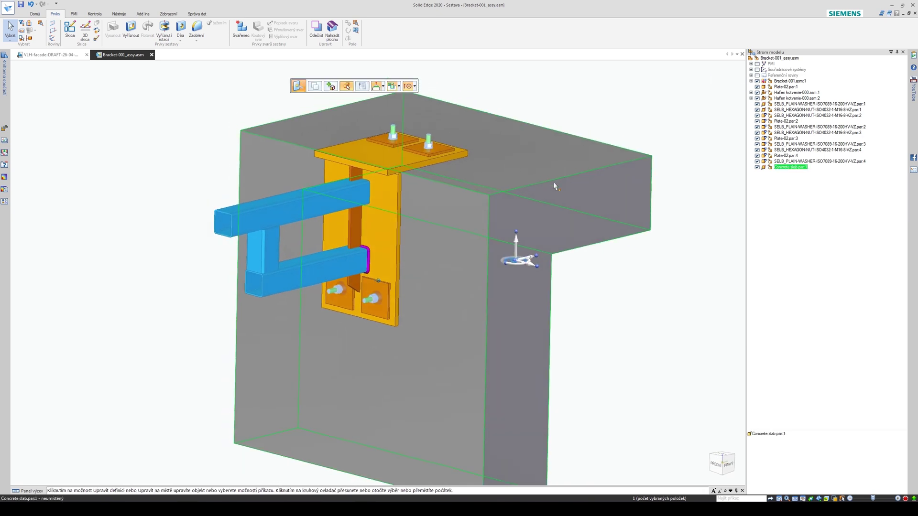
left_click(169, 13)
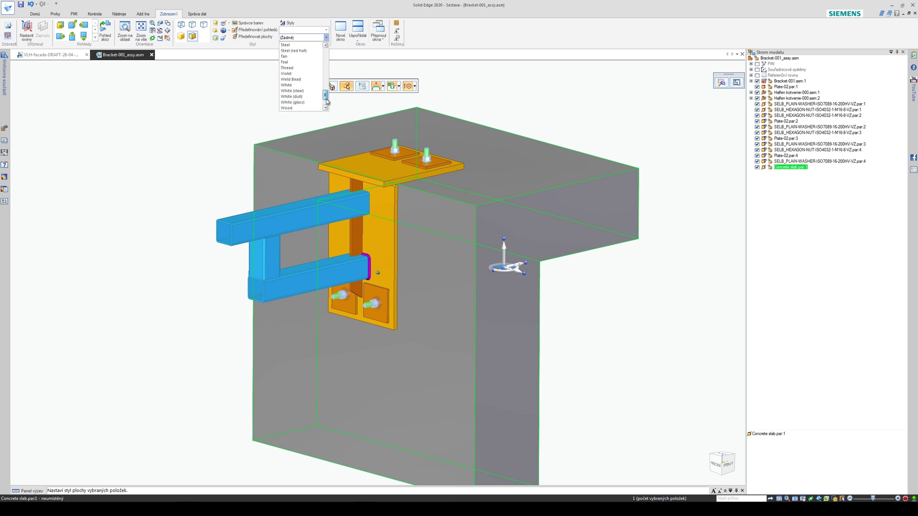
left_click(306, 69)
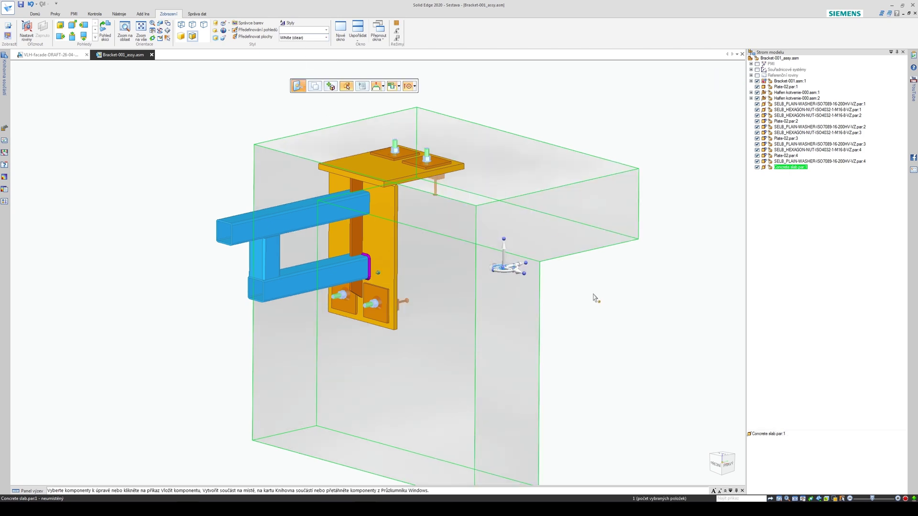
Step: Examine the bracket assembly on the concrete slab from several sides, including the component parts of Bracket-001.asm
left_click(595, 297)
middle_click_drag(435, 188, 534, 218)
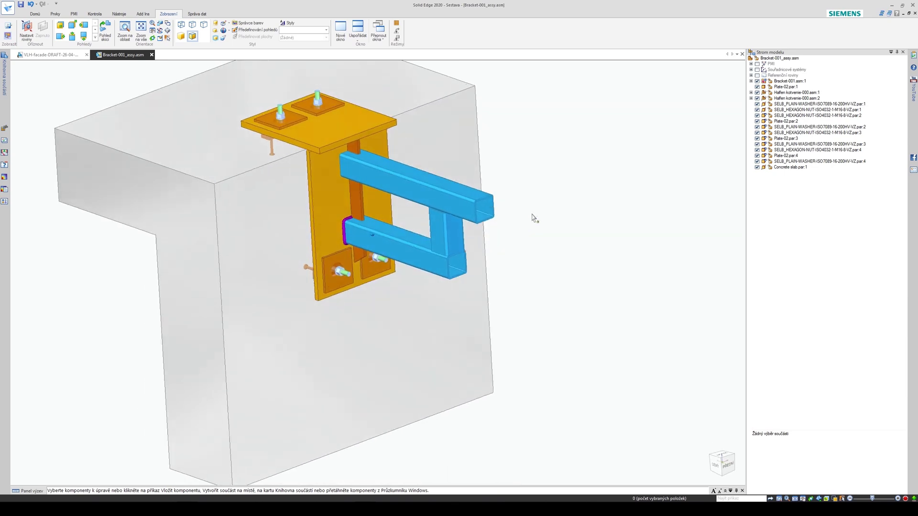
middle_click_drag(608, 224, 475, 314)
middle_click_drag(643, 115, 586, 328)
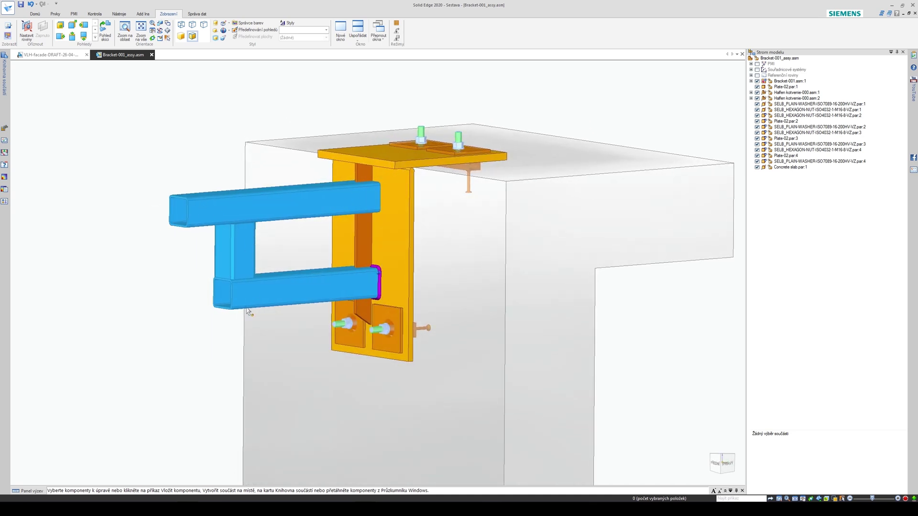
middle_click_drag(247, 307, 211, 286)
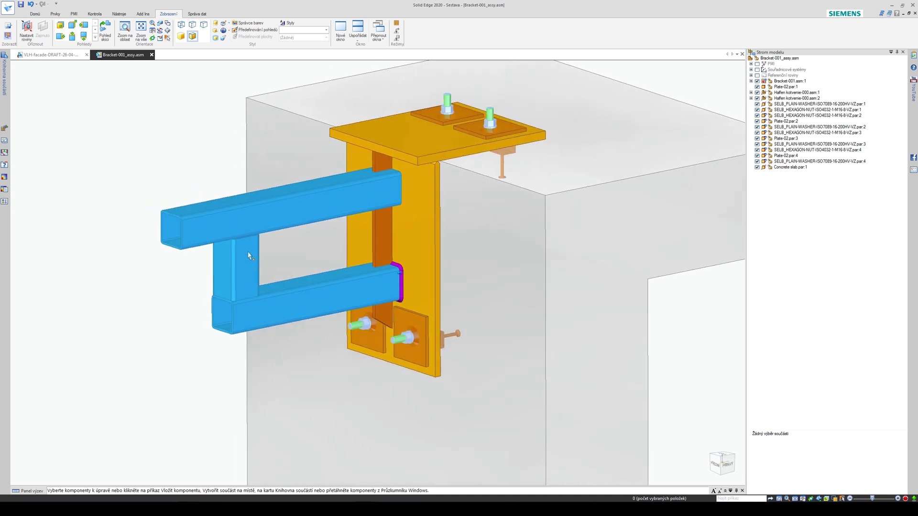
middle_click_drag(249, 256, 231, 292)
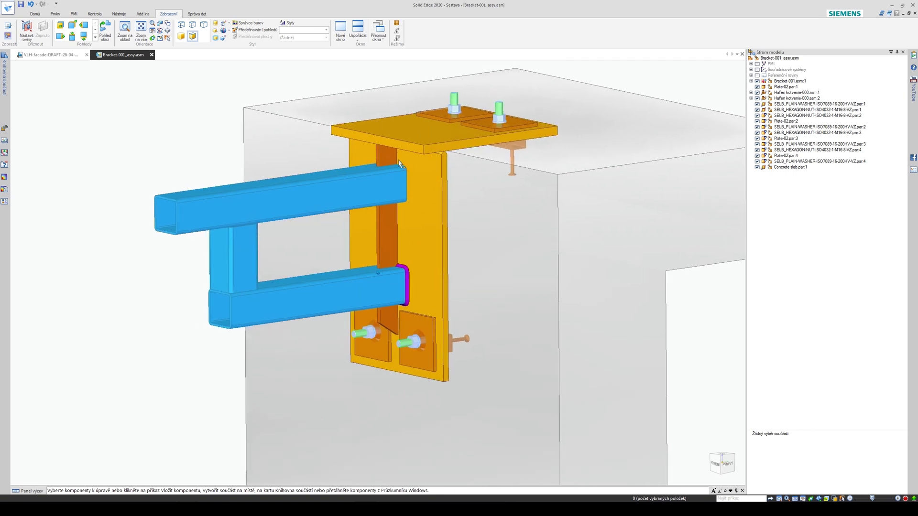
left_click(346, 191)
left_click(432, 235)
middle_click_drag(431, 235, 400, 257)
left_click(455, 138)
left_click(422, 235)
left_click(152, 304)
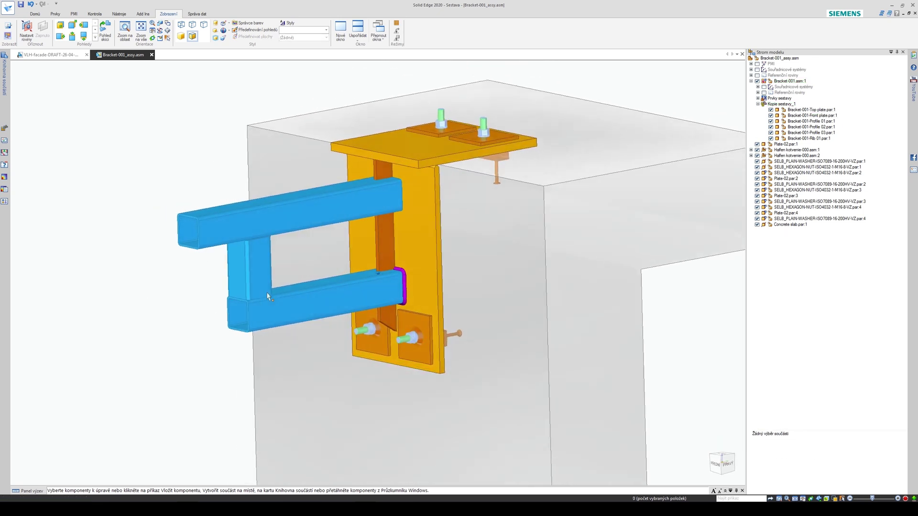
middle_click_drag(151, 304, 305, 309)
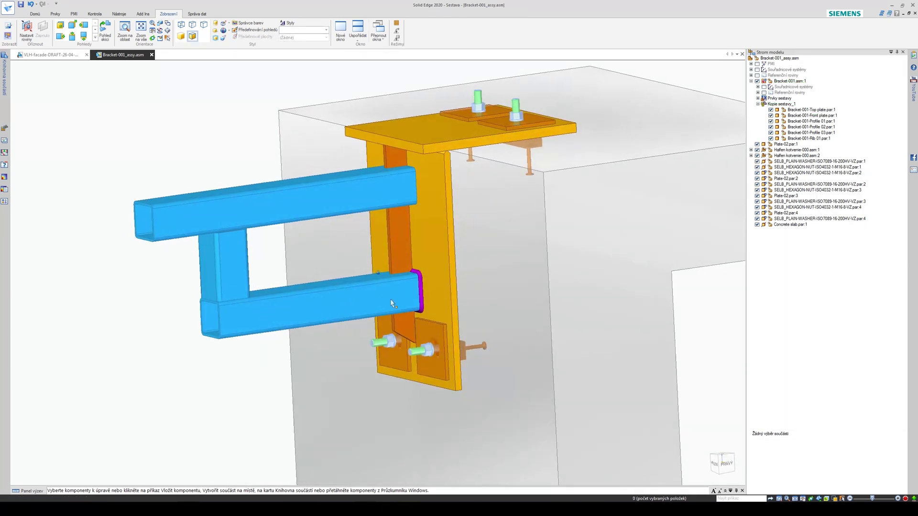
middle_click_drag(391, 304, 415, 307)
middle_click_drag(434, 209, 441, 237)
left_click(439, 239)
left_click(185, 374)
middle_click_drag(184, 375, 182, 264)
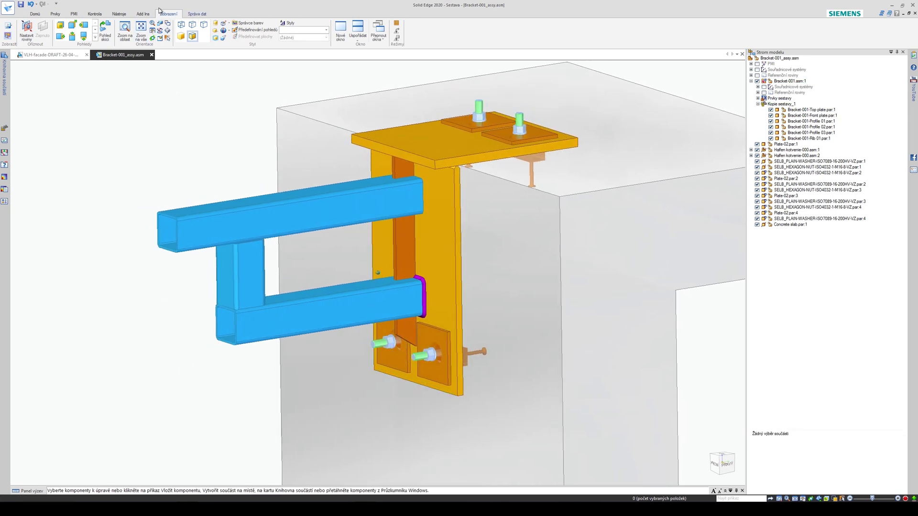
Step: Create a drawing of the active assembly using the drawing view wizard and place its isometric view at 1:10 on the right half of the sheet
left_click(30, 14)
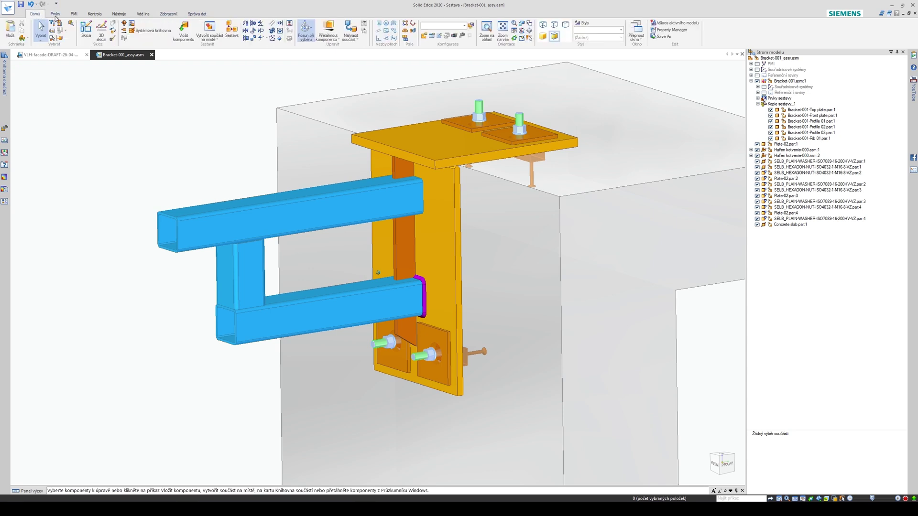
left_click(683, 24)
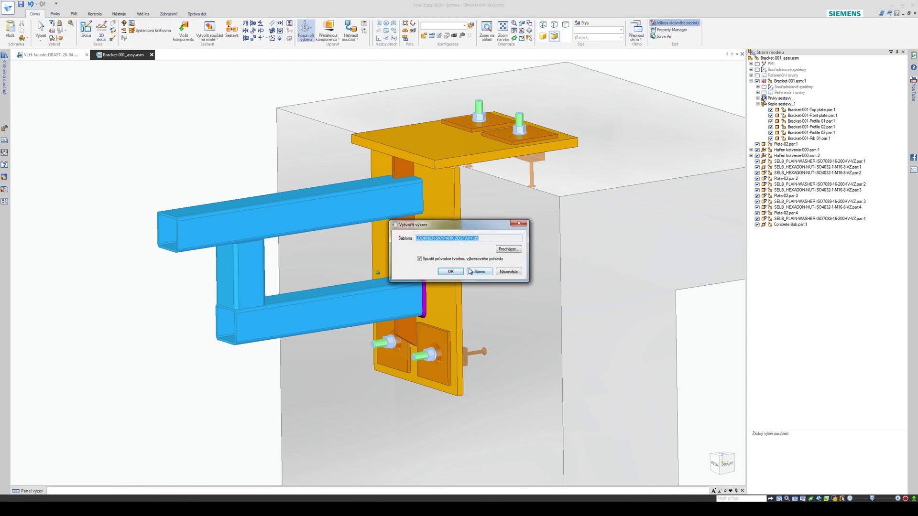
left_click(452, 274)
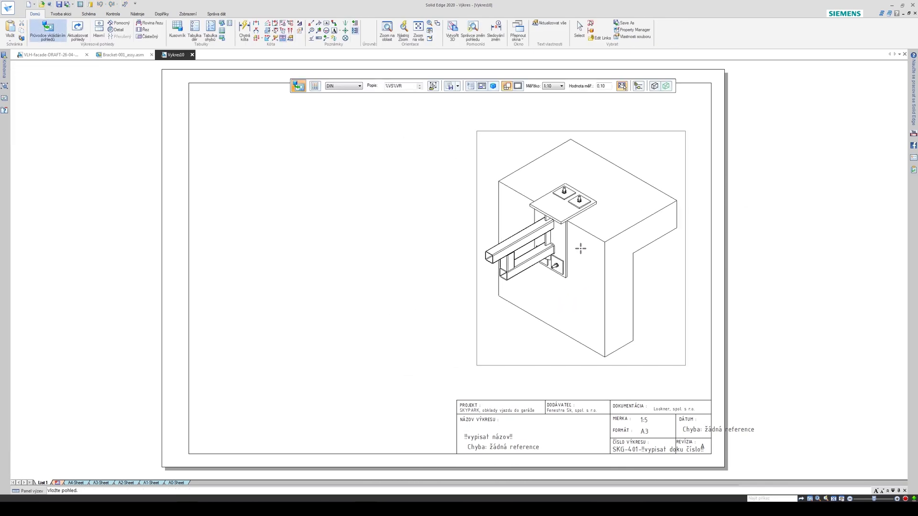
left_click(581, 240)
scroll(566, 276, "up", 3)
middle_click_drag(566, 276, 512, 296)
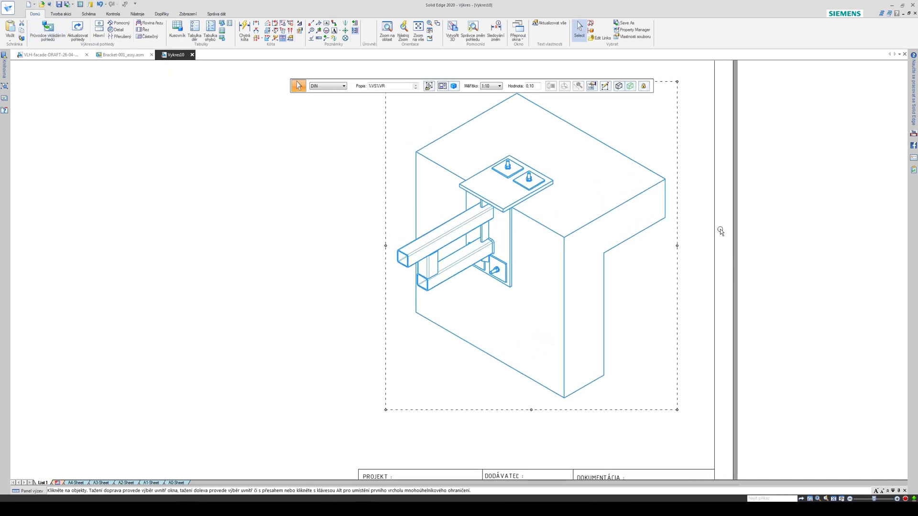
Step: Copy the isometric view to the empty left half of the sheet and set the copy to the front view (Přední pohled)
left_click(720, 228)
scroll(592, 233, "down", 1)
middle_click_drag(592, 233, 627, 265)
mouse_move(607, 274)
left_mouse_down("ctrl")
mouse_move(507, 281)
mouse_move(297, 249)
left_mouse_up("ctrl")
left_click(454, 86)
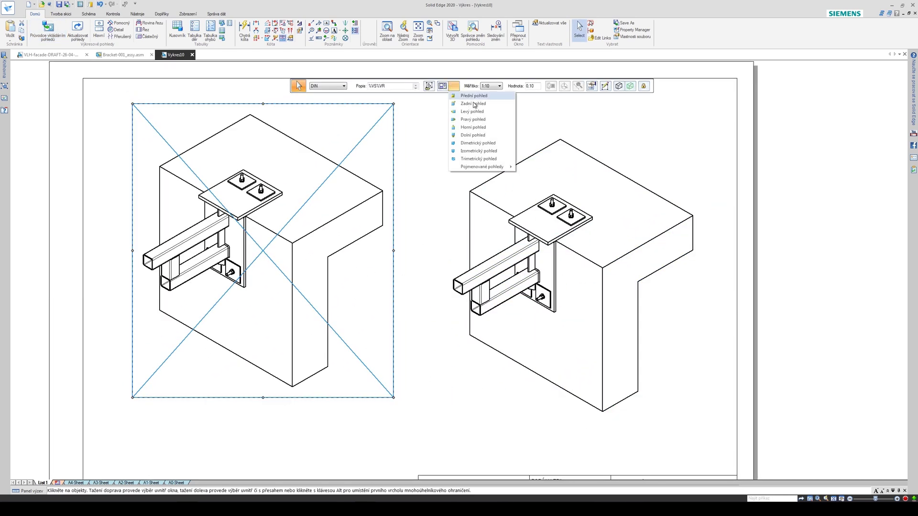
left_click(471, 96)
Step: Try the left view orientation (Levý pohled) on the copied drawing view
middle_click_drag(377, 291, 605, 193)
left_click(454, 86)
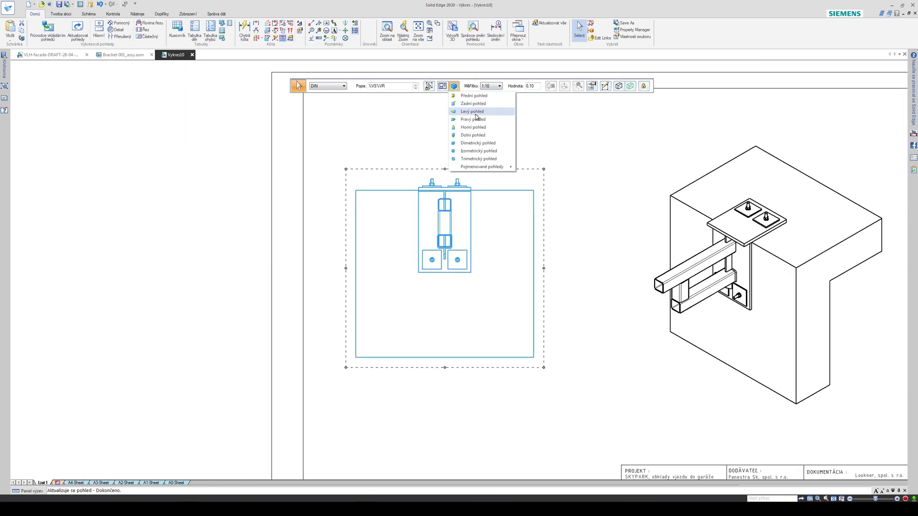
left_click(476, 114)
middle_click_drag(516, 215, 508, 185)
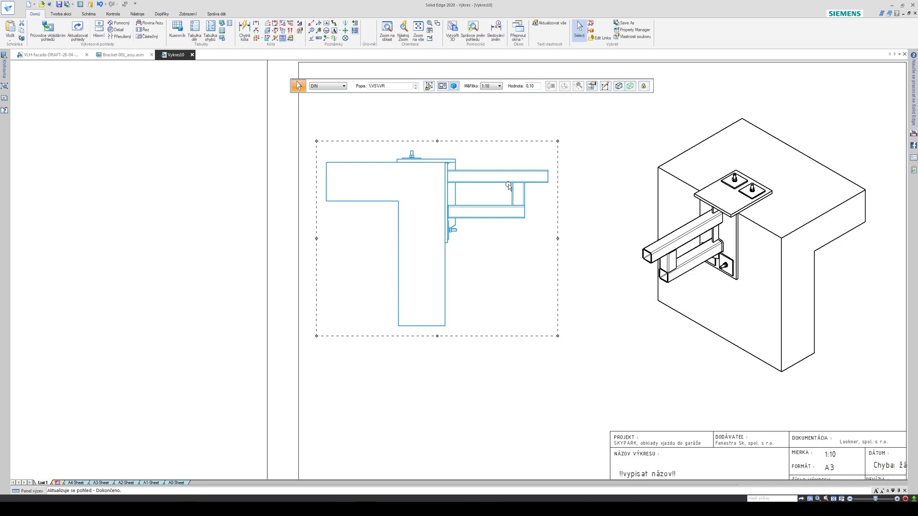
Step: Set the copied drawing view to the right view (Pravý pohled) and reposition it on the sheet
left_click(453, 86)
left_click(477, 124)
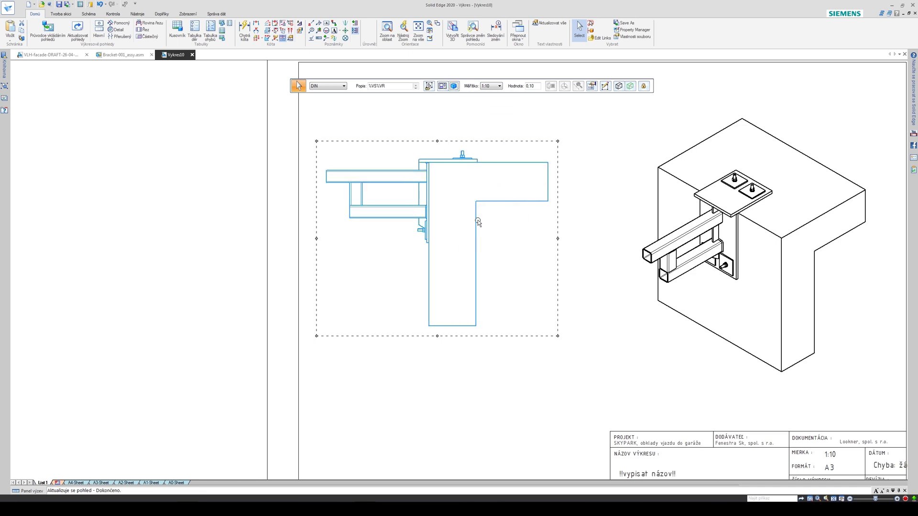
left_click_drag(477, 220, 498, 189)
left_click(574, 330)
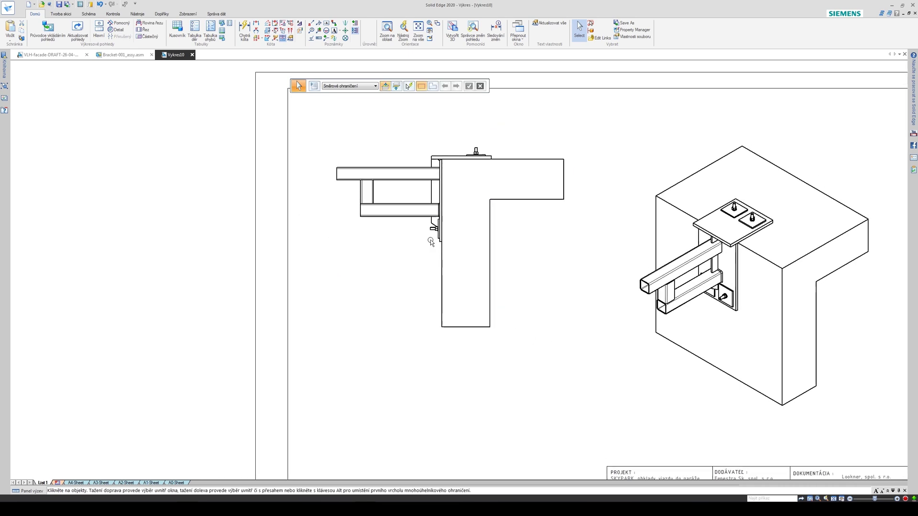
Step: Compare the side view with the bracket section in the VLH-facade-DRAFT drawing and return to the new drawing
scroll(493, 213, "up", 3)
left_click(482, 222)
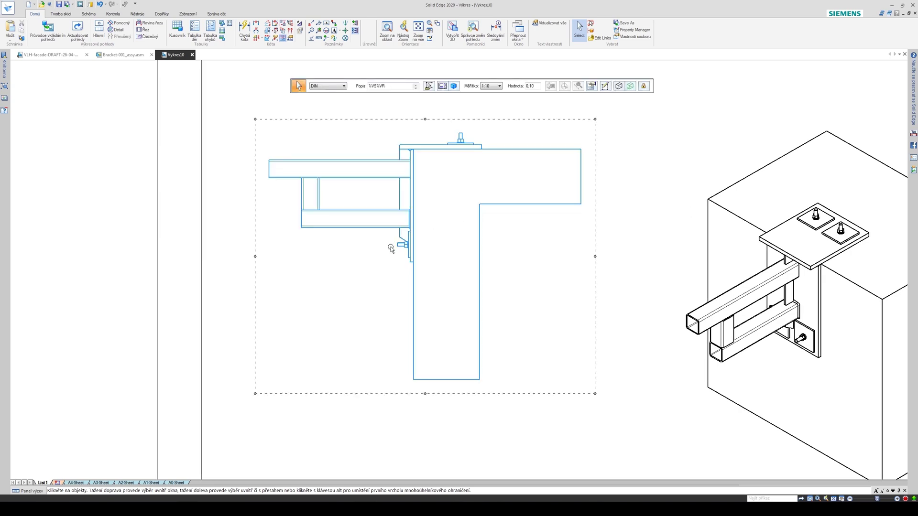
left_click(50, 54)
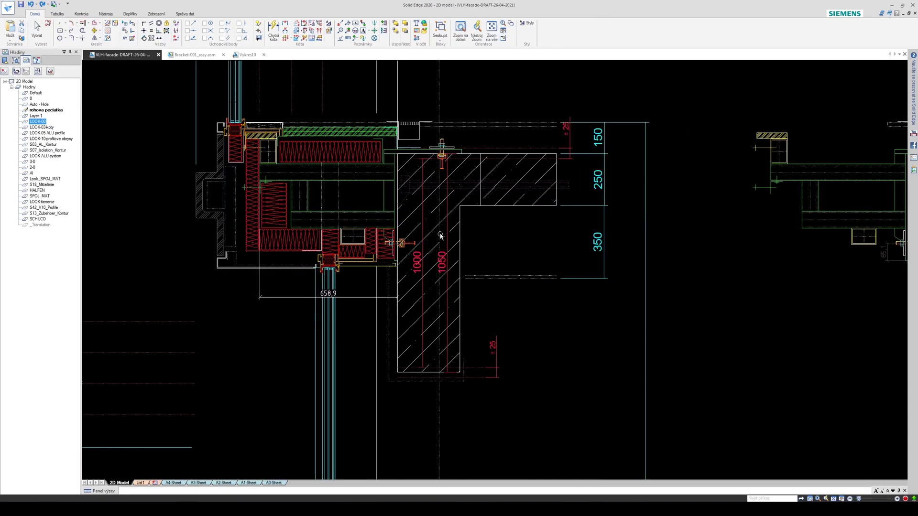
scroll(569, 277, "down", 5)
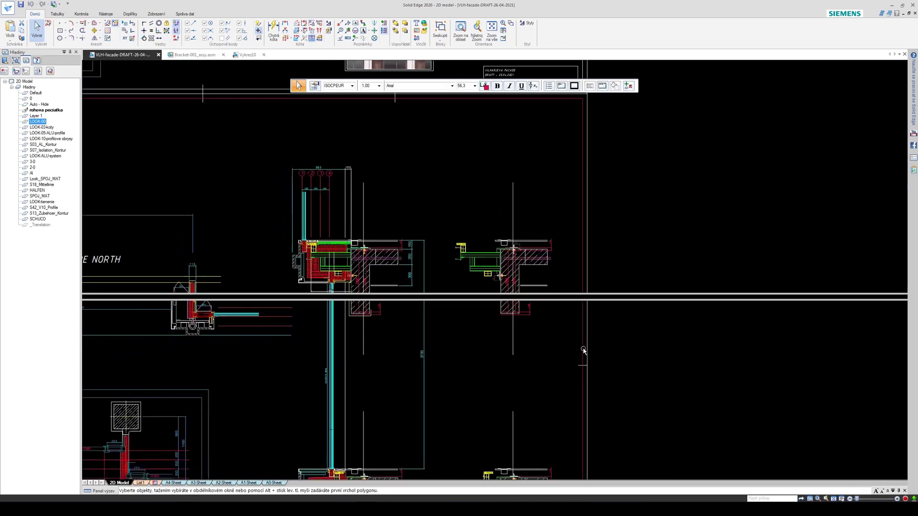
scroll(364, 278, "up", 5)
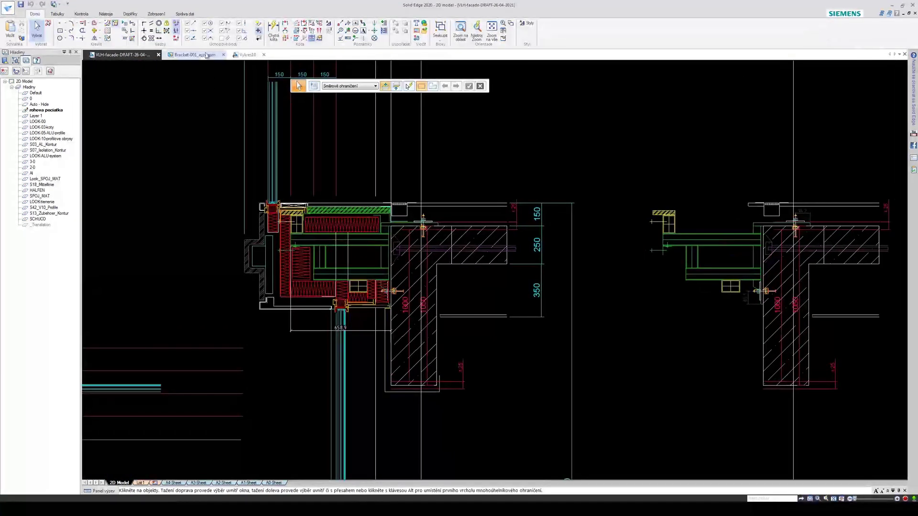
scroll(472, 289, "down", 4)
left_click(432, 294)
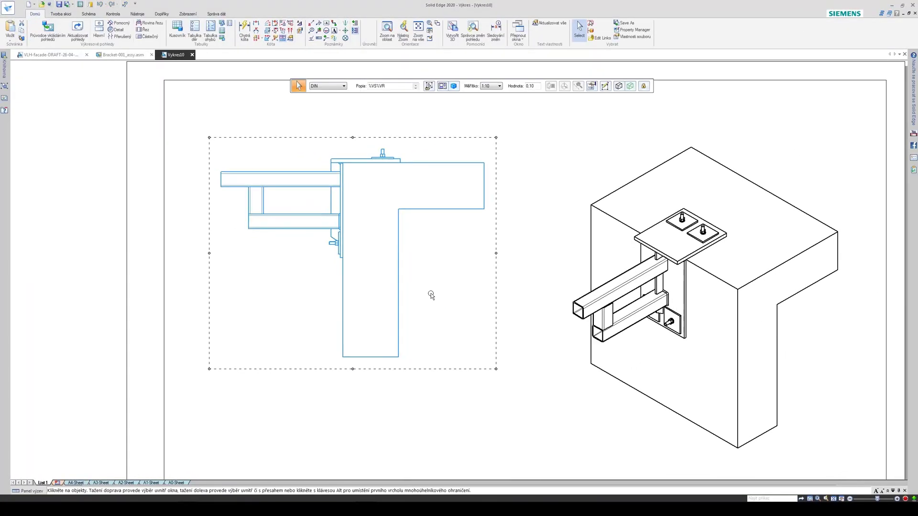
Step: Project a top view of the bracket assembly from the side view and place it directly below
left_click(450, 238)
right_click_drag(475, 203, 454, 223)
middle_click_drag(437, 217, 468, 262)
scroll(468, 254, "up", 1)
left_click(461, 192)
scroll(430, 287, "down", 1)
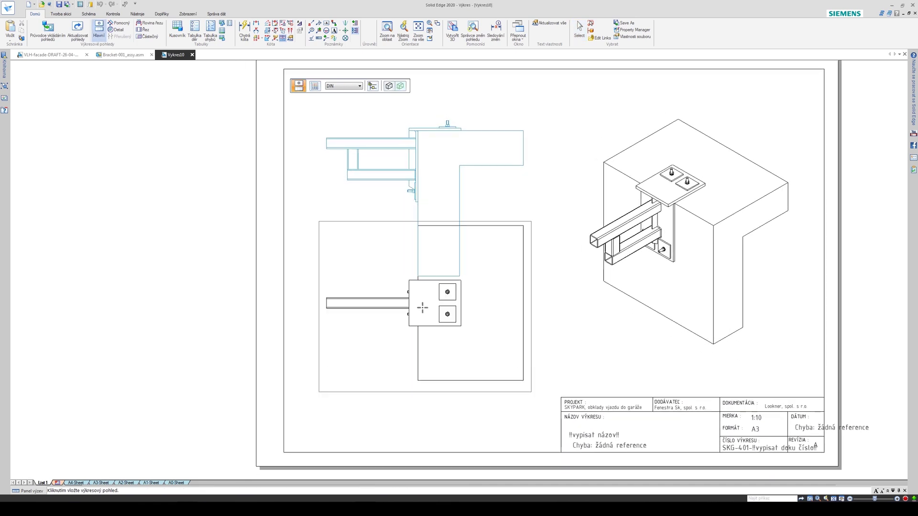
left_click(423, 358)
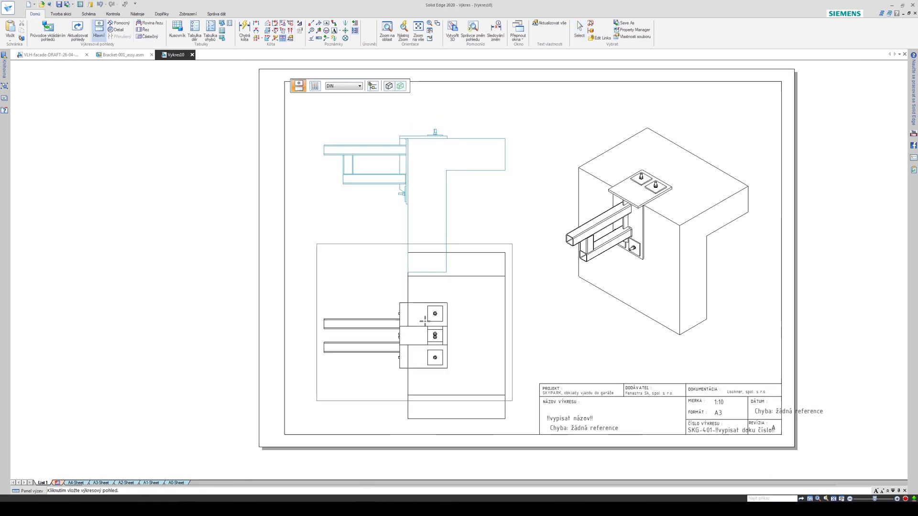
middle_click_drag(423, 359, 436, 281)
scroll(428, 303, "up", 2)
key("Escape")
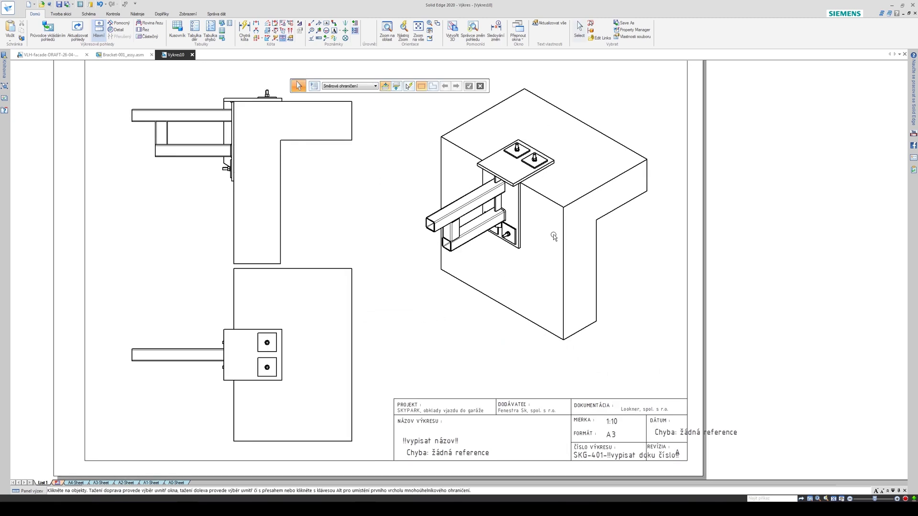
Step: Set the isometric view's shading to shaded with edges (Stínovaný s hranami) and update the view
left_click(564, 206)
scroll(564, 229, "up", 2)
scroll(558, 247, "down", 2)
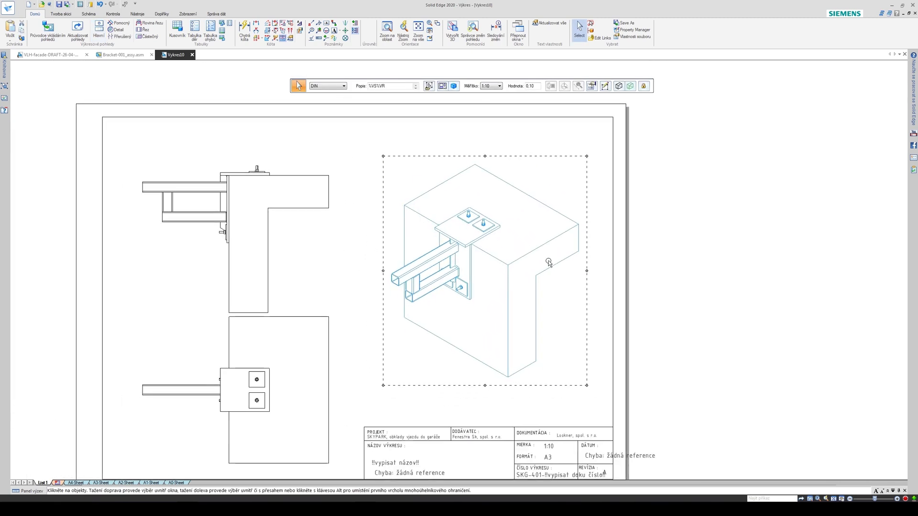
scroll(581, 264, "up", 3)
left_click(620, 262)
scroll(621, 262, "up", 1)
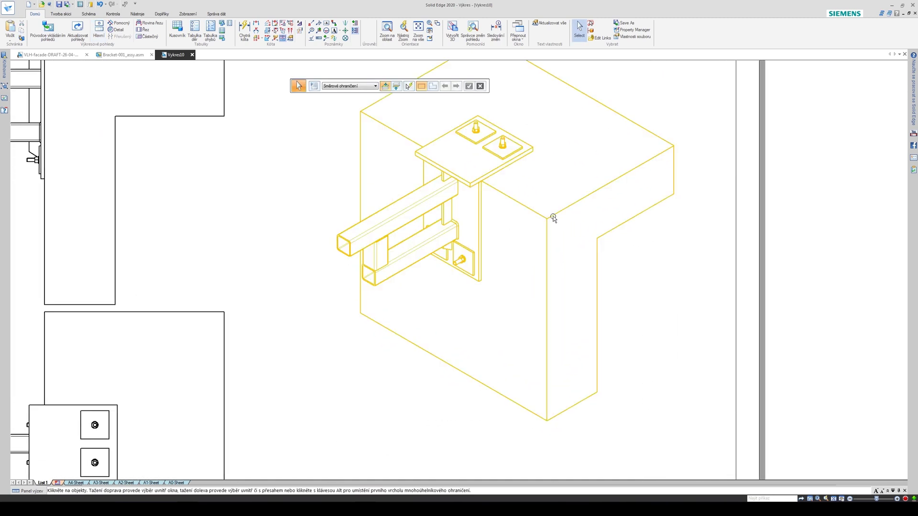
left_click(634, 135)
left_click(622, 89)
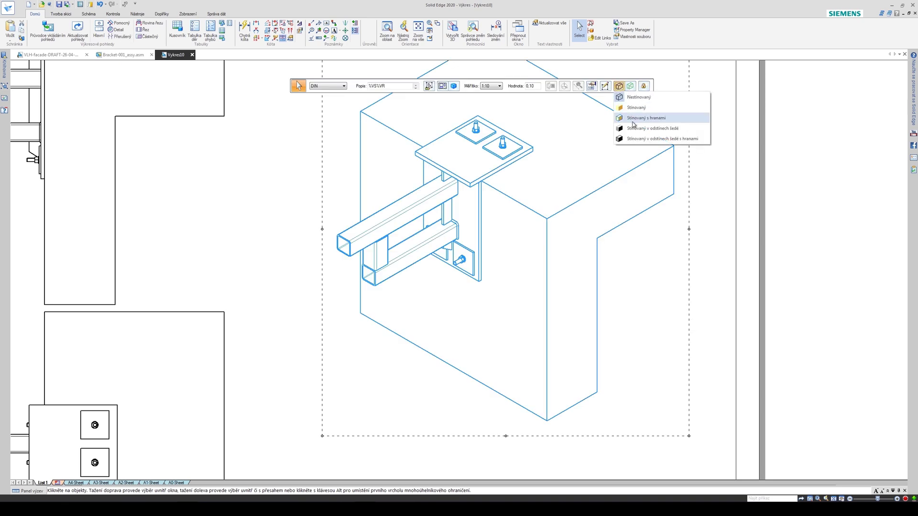
left_click(636, 123)
right_click_drag(626, 284, 628, 218)
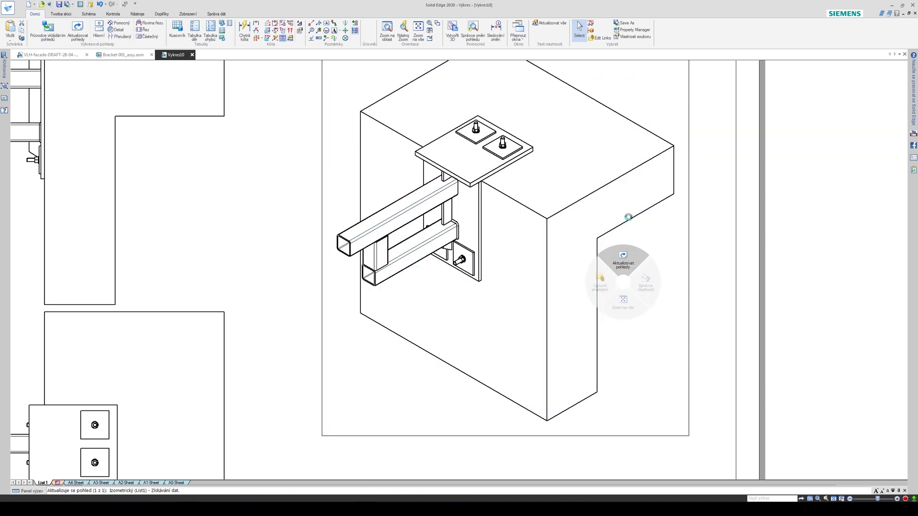
scroll(756, 218, "down", 1)
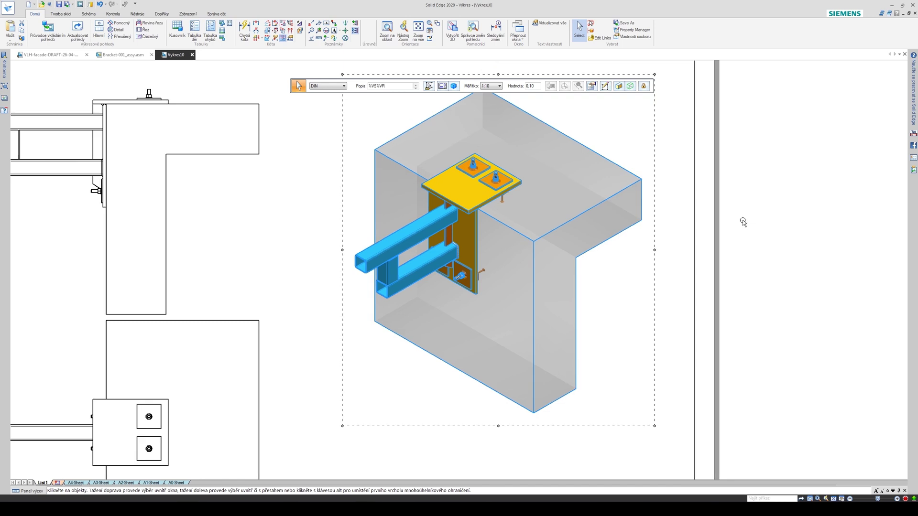
left_click(739, 215)
scroll(523, 273, "down", 1)
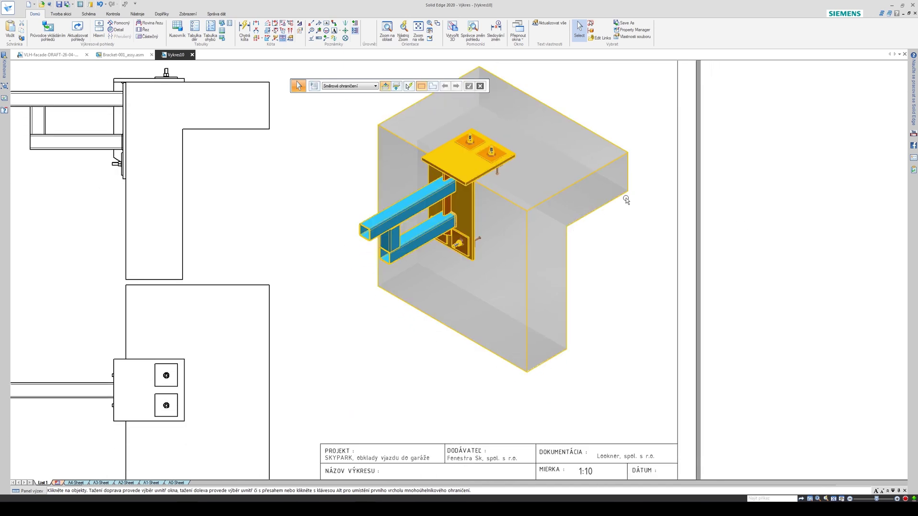
Step: Set the visible edge style of Concrete slab.par to Normal in the isometric view's properties and update the view
right_click(528, 220)
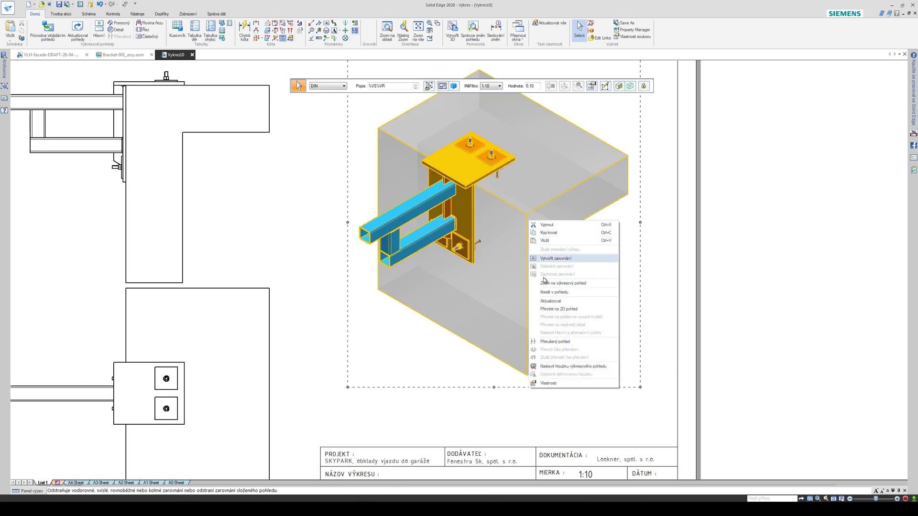
left_click(548, 383)
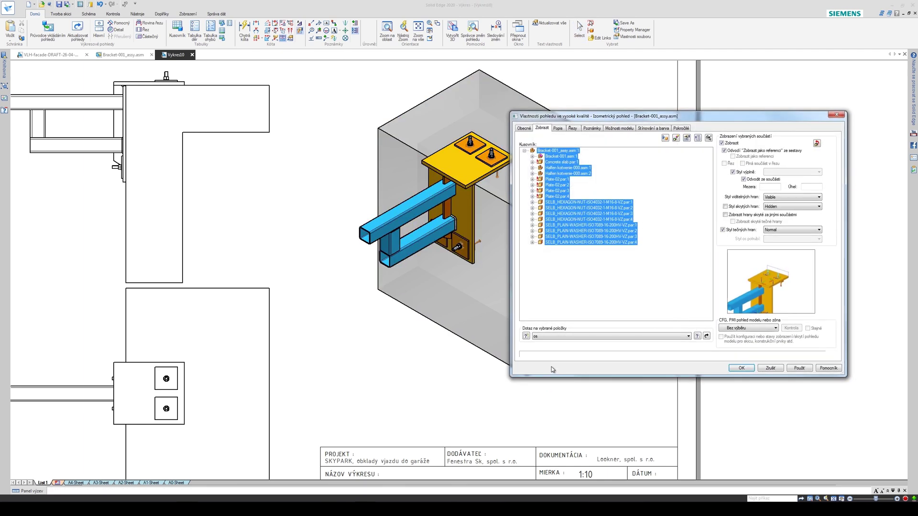
left_click_drag(726, 119, 653, 149)
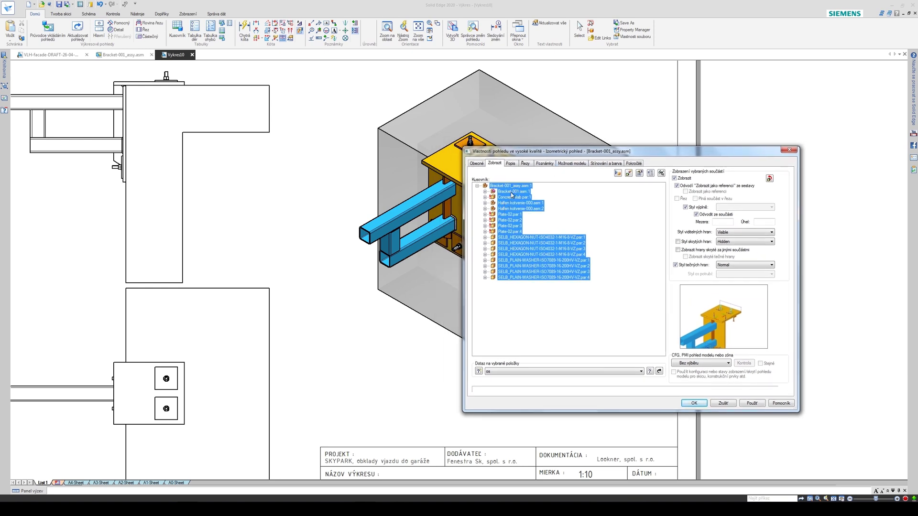
left_click(511, 197)
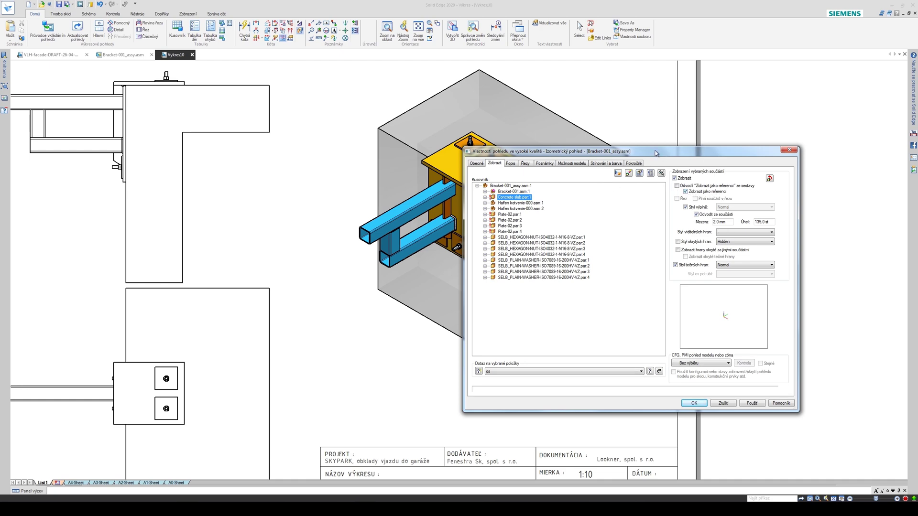
mouse_move(655, 153)
left_mouse_down()
mouse_move(412, 310)
mouse_move(473, 130)
left_mouse_up()
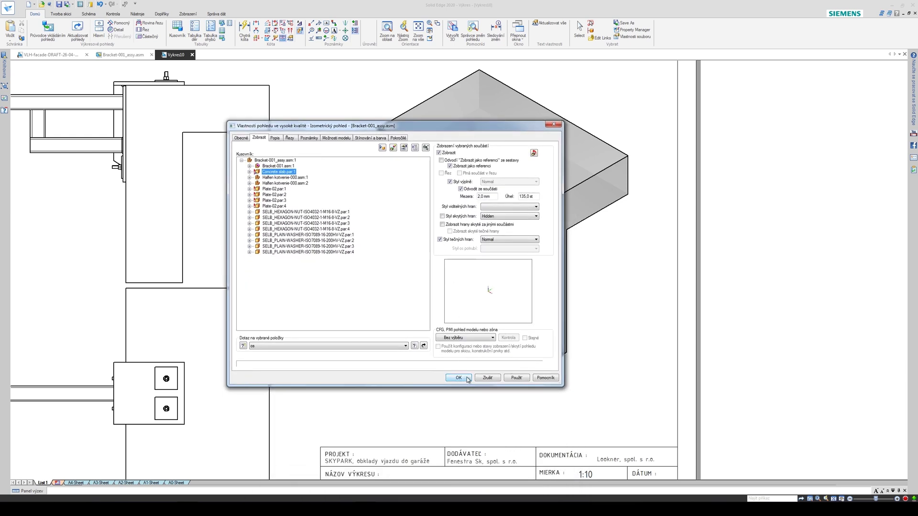
left_click(512, 207)
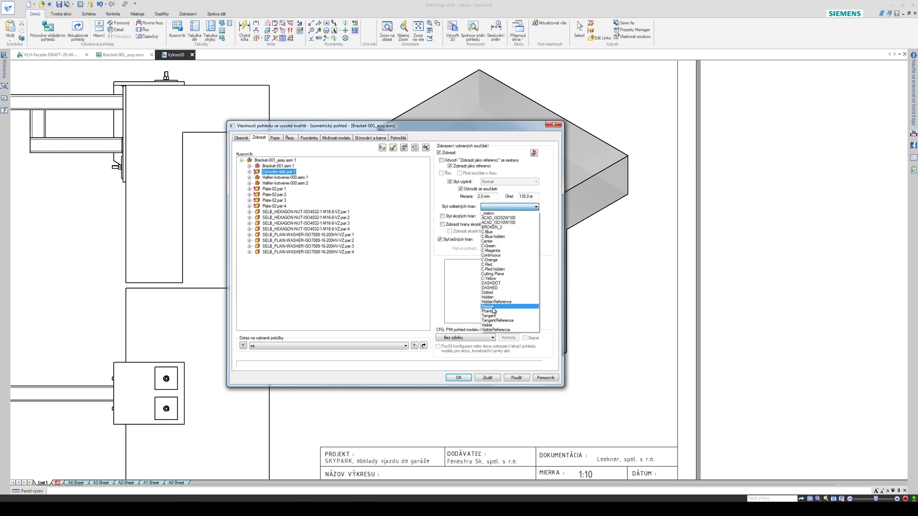
left_click(493, 309)
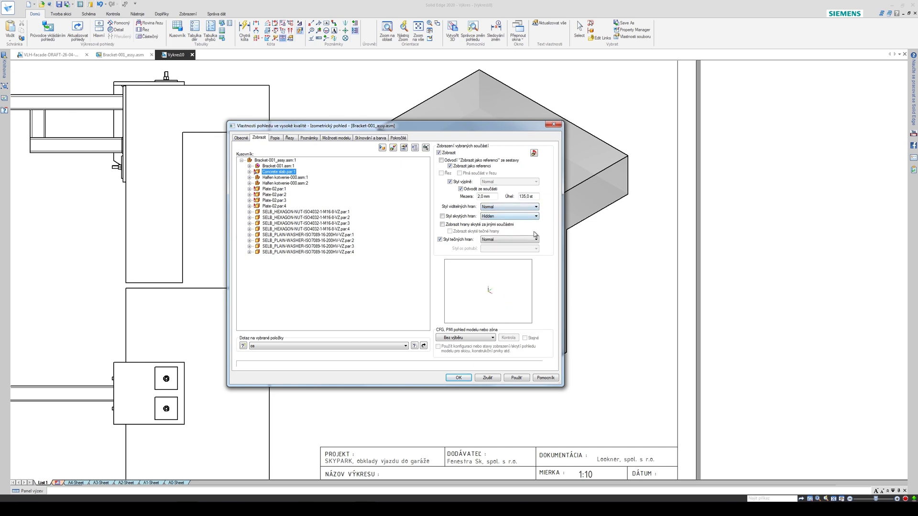
left_click(463, 381)
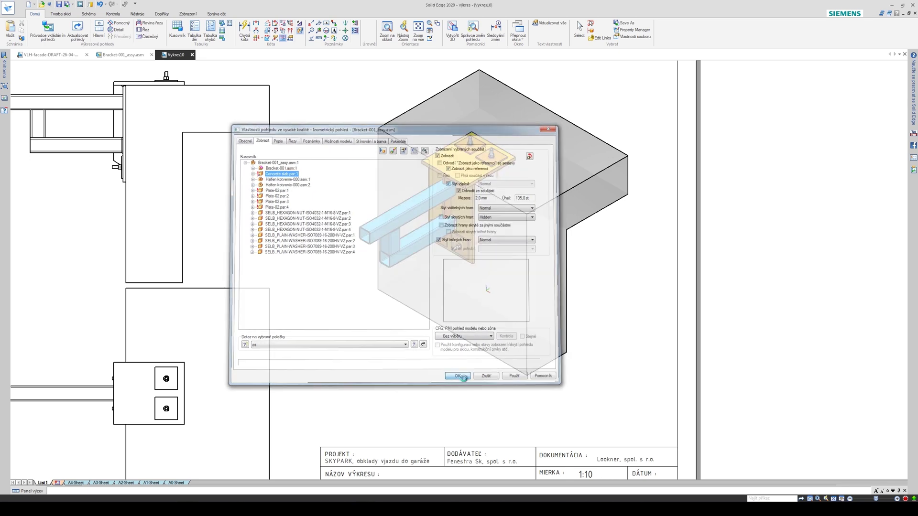
scroll(536, 280, "down", 1)
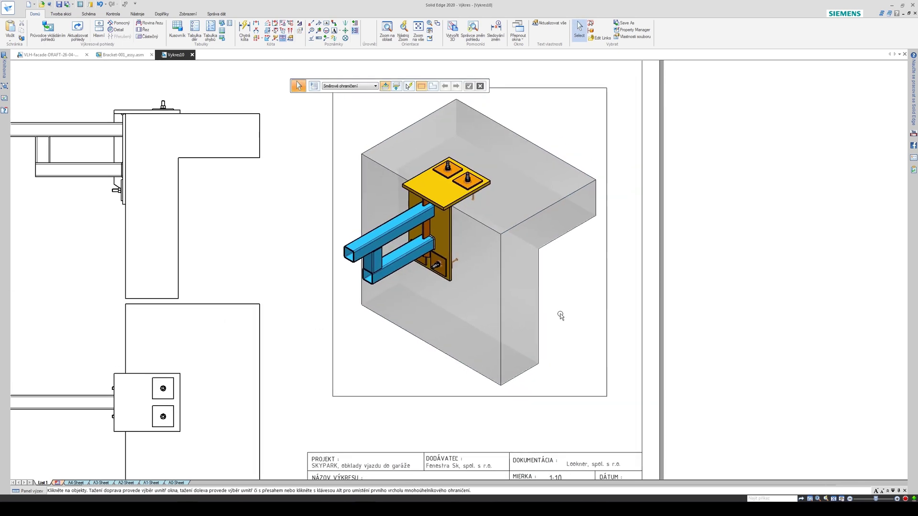
right_click_drag(563, 311, 564, 288)
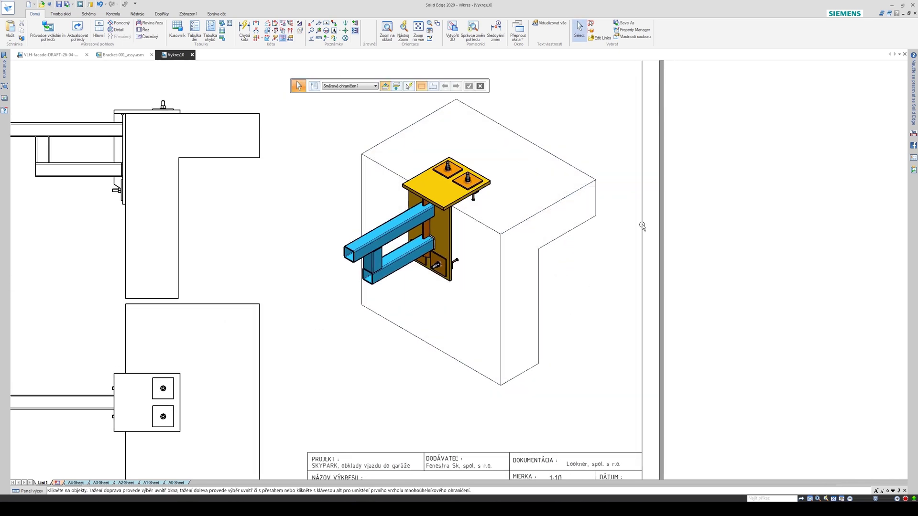
Step: Examine the updated isometric view up close and check the layout of all three views on the sheet
scroll(705, 233, "down", 2)
scroll(705, 233, "down", 3)
scroll(493, 228, "up", 6)
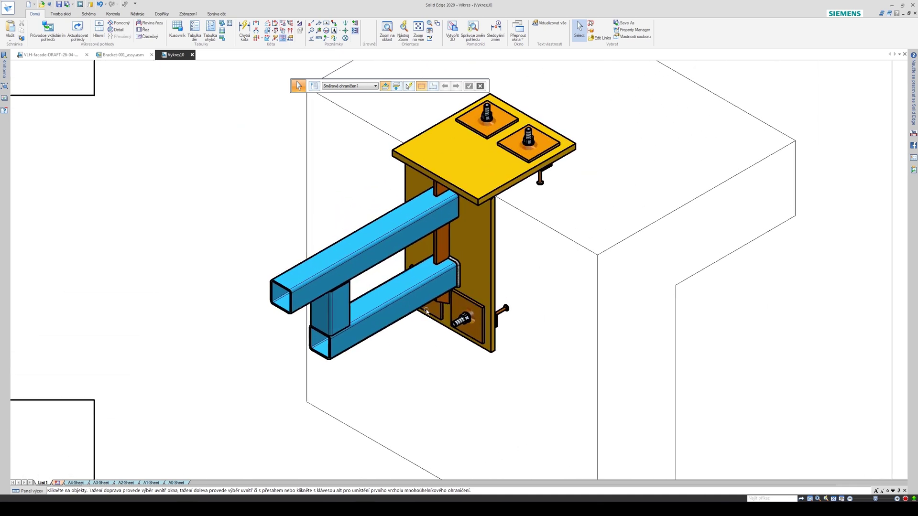
scroll(486, 316, "down", 5)
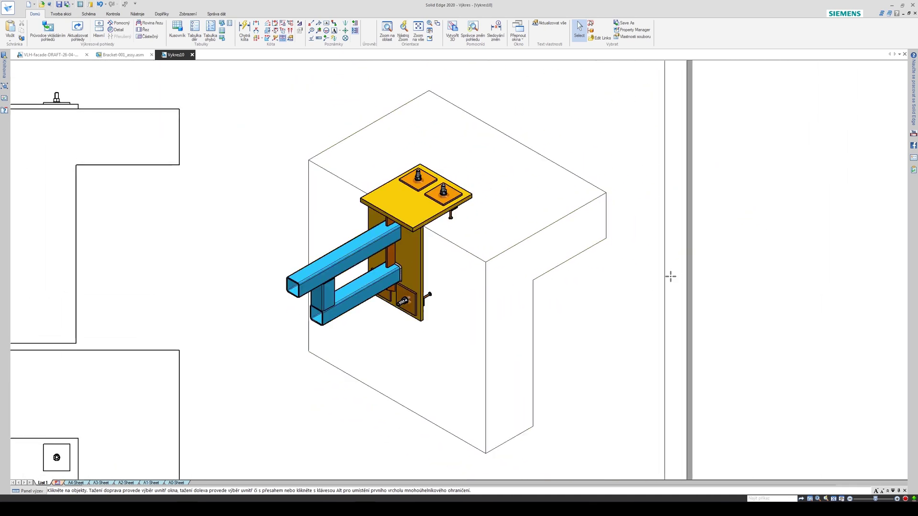
left_click(577, 251)
left_click(665, 245)
scroll(499, 302, "down", 4)
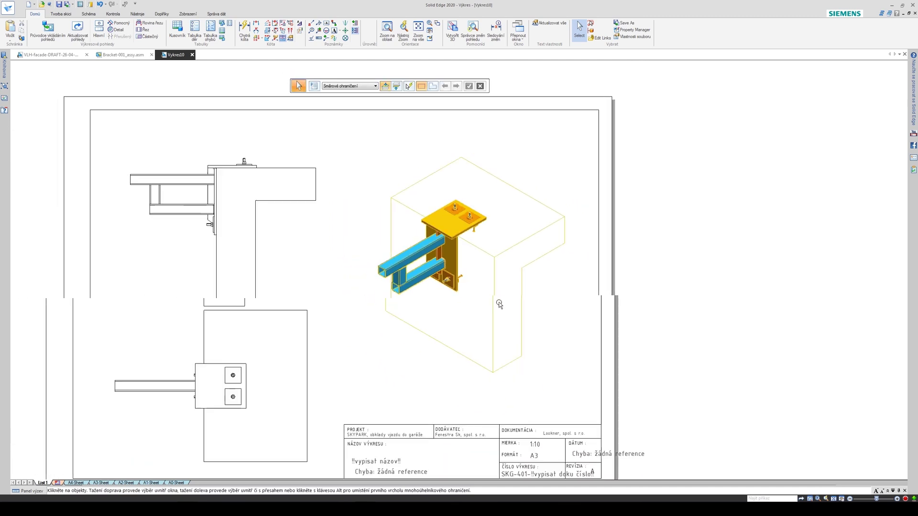
middle_click_drag(398, 349, 455, 335)
left_click(455, 335)
scroll(345, 267, "up", 3)
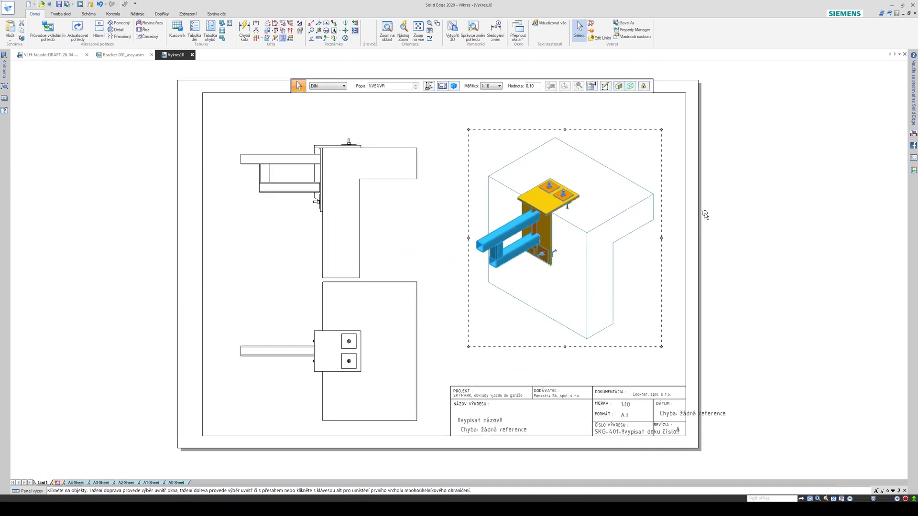
left_click(705, 215)
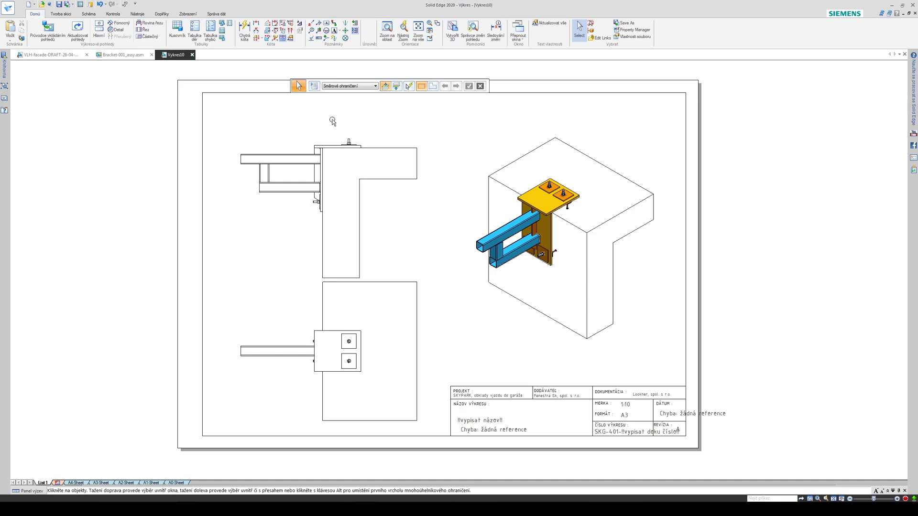
left_click(471, 130)
Step: Switch to the Bracket-001_assy.asm assembly and inspect the bracket on the concrete slab
left_click(123, 55)
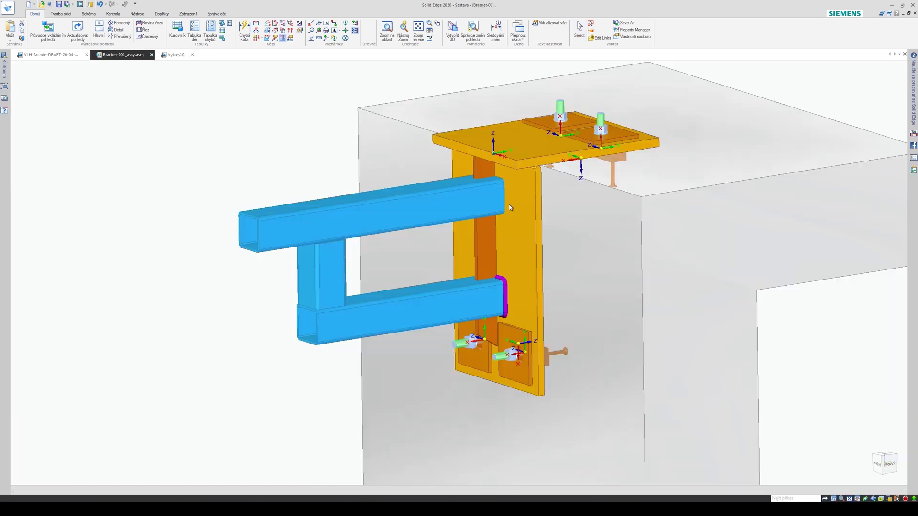
middle_click_drag(624, 283, 654, 293)
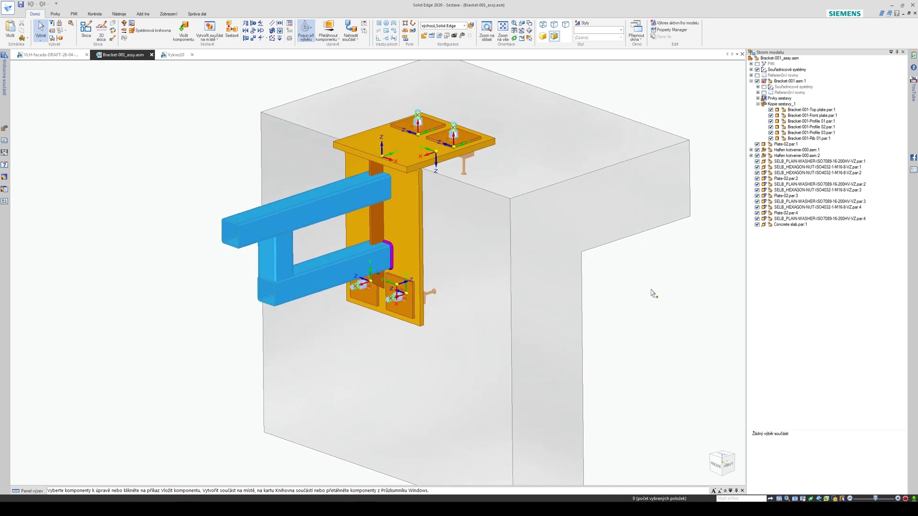